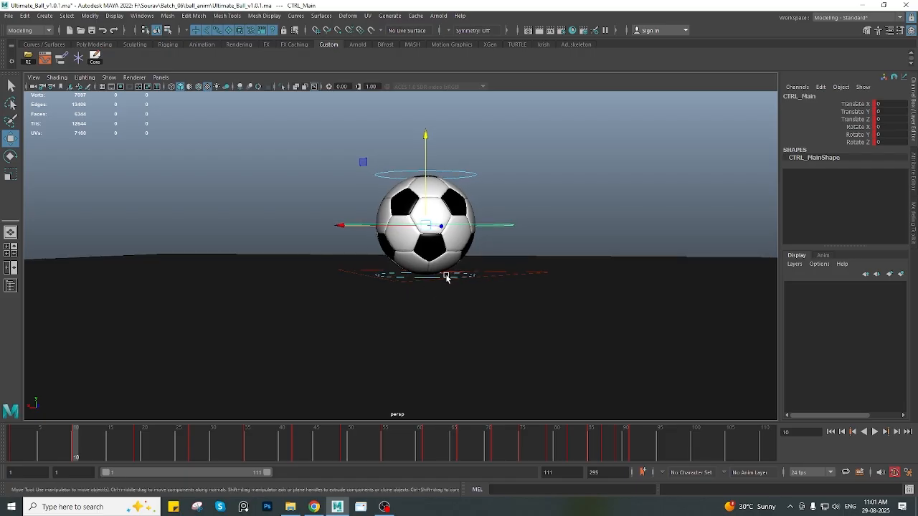
# Set a key on the ball's CTRL_Top control at frame 10, where the ball touches the ground
pyautogui.click(465, 176)
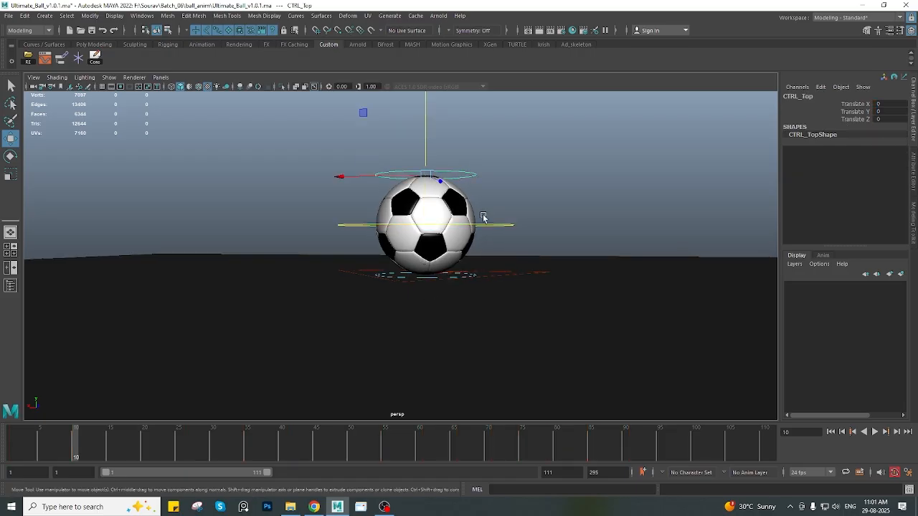
pyautogui.moveTo(483, 217); pyautogui.dragTo(502, 237)
pyautogui.click(481, 183)
pyautogui.press('s')
pyautogui.keyDown('alt'); pyautogui.moveTo(496, 269); pyautogui.dragTo(466, 260, button='right'); pyautogui.keyUp('alt')
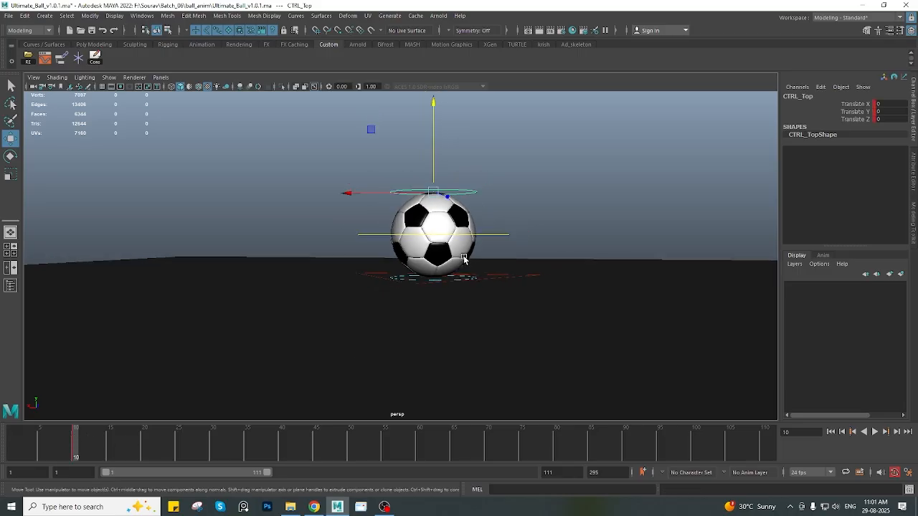
pyautogui.keyDown('alt'); pyautogui.moveTo(466, 261); pyautogui.dragTo(463, 274); pyautogui.keyUp('alt')
# Set keys on the CTRL_Top control at frames 9 and 11, just before and after the ground contact
pyautogui.moveTo(75, 444); pyautogui.dragTo(70, 442)
pyautogui.keyDown('alt'); pyautogui.moveTo(444, 266); pyautogui.dragTo(409, 260, button='right'); pyautogui.keyUp('alt')
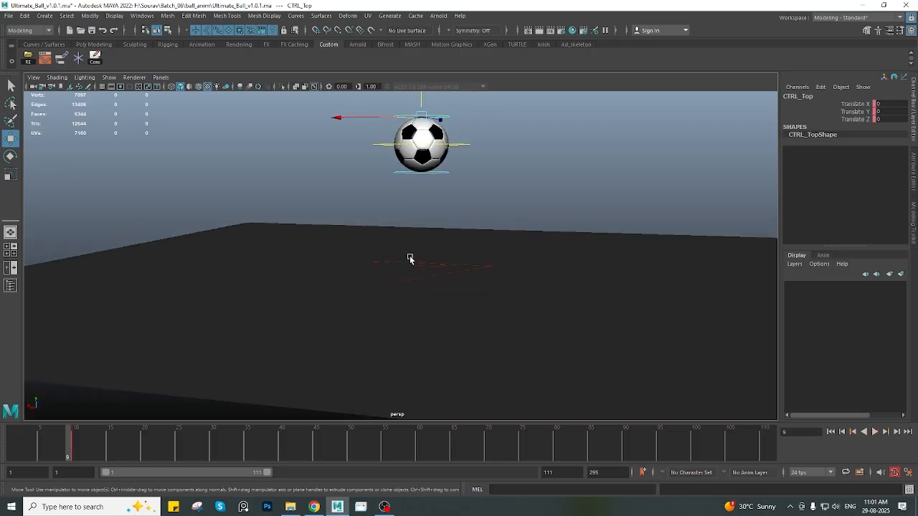
pyautogui.keyDown('alt'); pyautogui.moveTo(409, 261); pyautogui.dragTo(418, 241); pyautogui.keyUp('alt')
pyautogui.press('s')
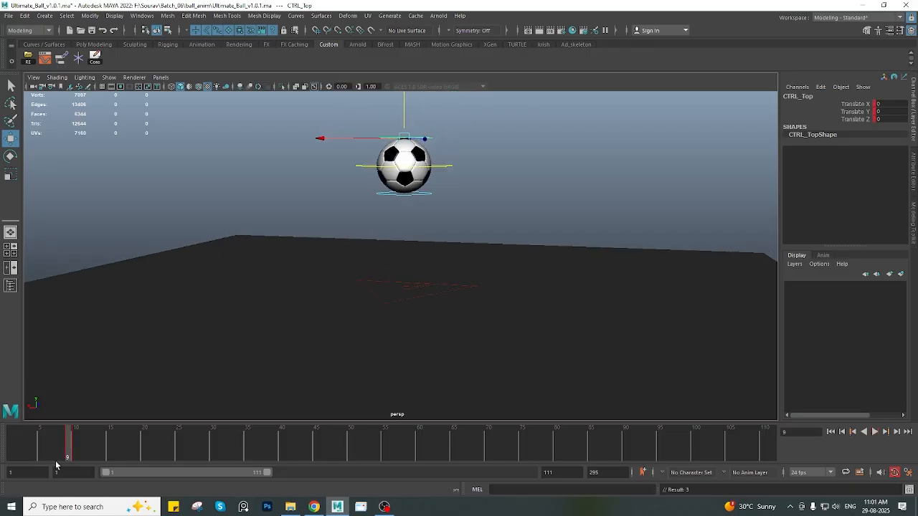
pyautogui.click(75, 446)
pyautogui.click(78, 442)
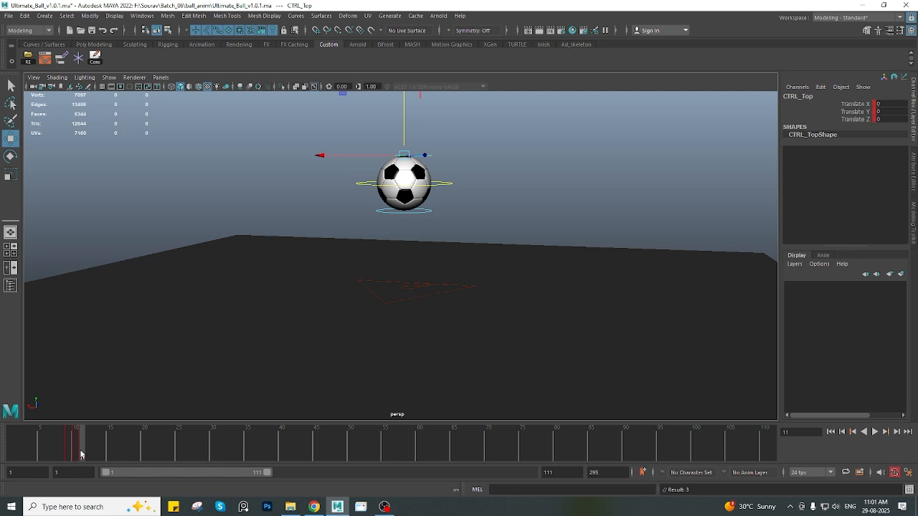
# Set a key on the CTRL_Top control at frame 4, keeping the ball undeformed early in its fall
pyautogui.click(67, 446)
pyautogui.keyDown('alt'); pyautogui.moveTo(437, 320); pyautogui.dragTo(377, 248); pyautogui.keyUp('alt')
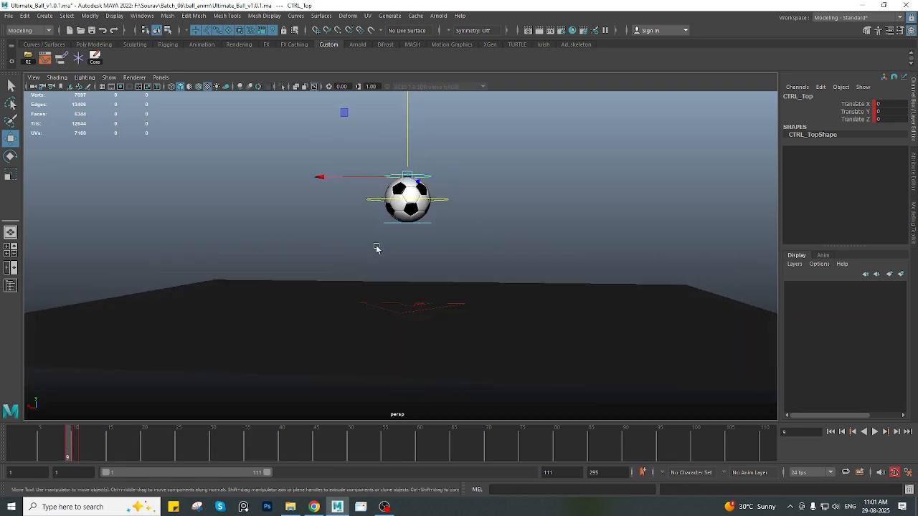
pyautogui.scroll(-3, 402, 255)
pyautogui.keyDown('alt'); pyautogui.moveTo(417, 259); pyautogui.dragTo(402, 278, button='middle'); pyautogui.keyUp('alt')
pyautogui.moveTo(66, 447); pyautogui.dragTo(10, 463)
pyautogui.click(411, 122)
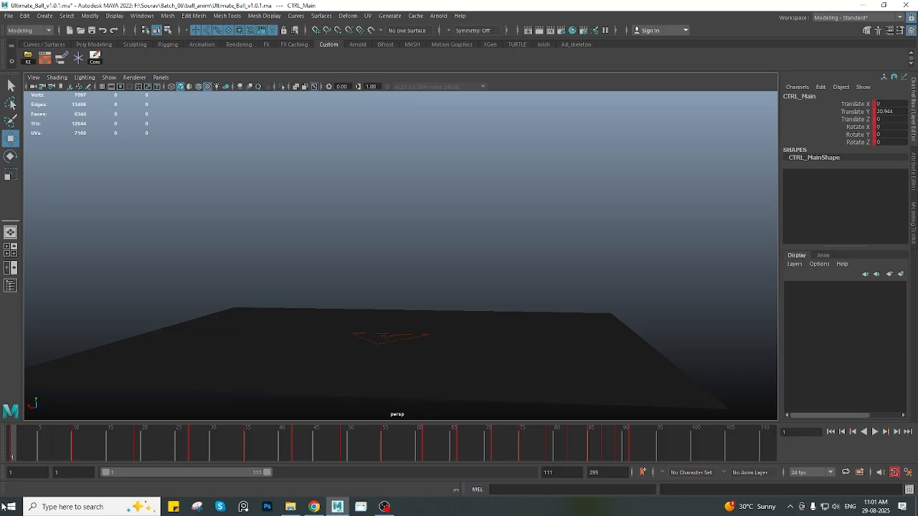
pyautogui.scroll(-3, 444, 208)
pyautogui.keyDown('alt'); pyautogui.moveTo(411, 131); pyautogui.dragTo(393, 197, button='middle'); pyautogui.keyUp('alt')
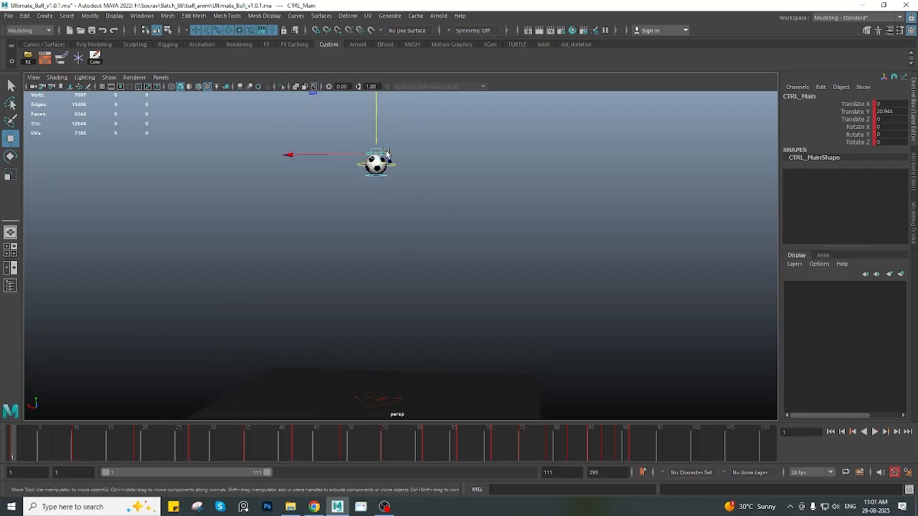
pyautogui.click(372, 151)
pyautogui.keyDown('alt'); pyautogui.moveTo(450, 190); pyautogui.dragTo(442, 208, button='middle'); pyautogui.keyUp('alt')
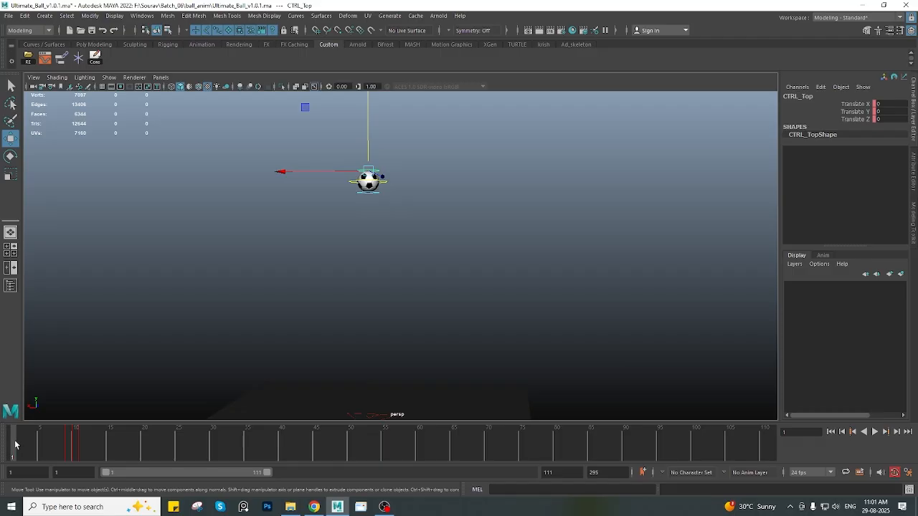
pyautogui.moveTo(15, 444); pyautogui.dragTo(33, 445)
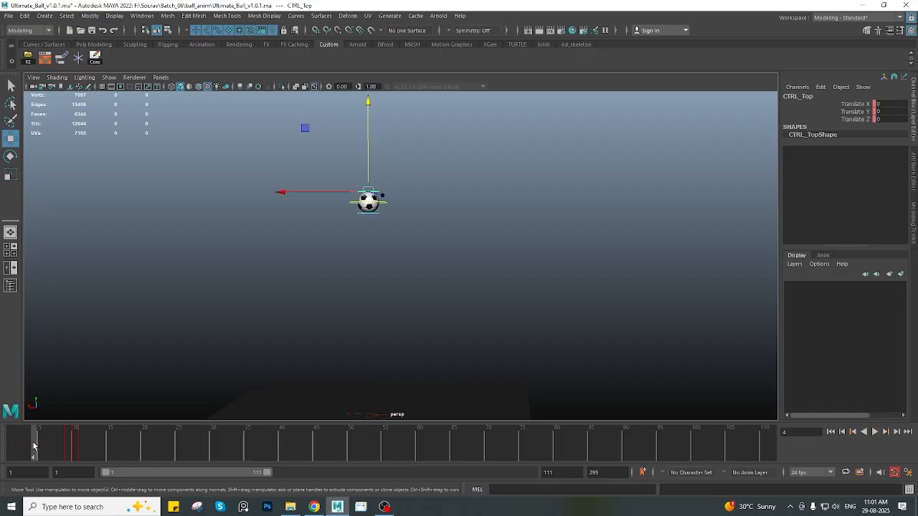
pyautogui.press('s')
# Set a key on the undeformed CTRL_Top control at frame 16, as the ball rises from the first bounce
pyautogui.moveTo(32, 445); pyautogui.dragTo(80, 446)
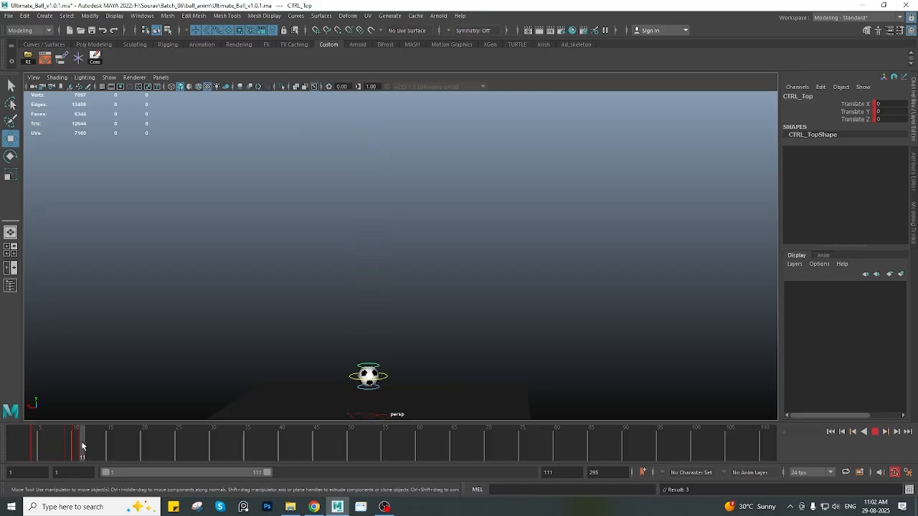
pyautogui.moveTo(82, 446); pyautogui.dragTo(34, 446)
pyautogui.click(67, 441)
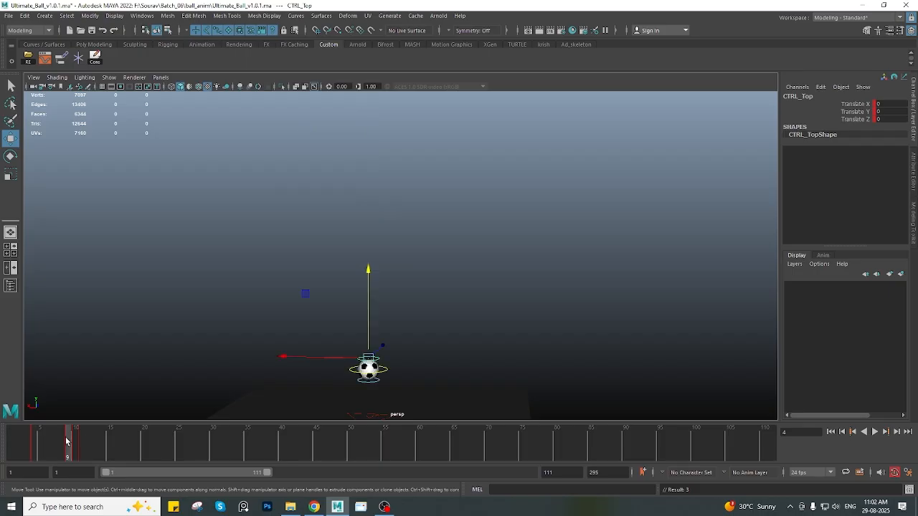
pyautogui.hotkey('alt', 'v')
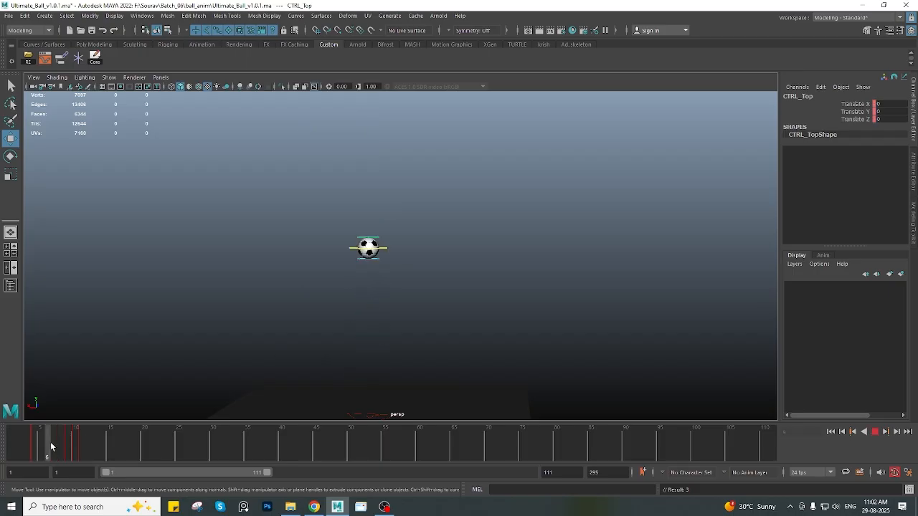
pyautogui.moveTo(41, 447); pyautogui.dragTo(114, 442)
# Review the bounce motion and compare it with the squash-and-stretch ball in the browser's "12 Principles of Animation" video
pyautogui.click(81, 443)
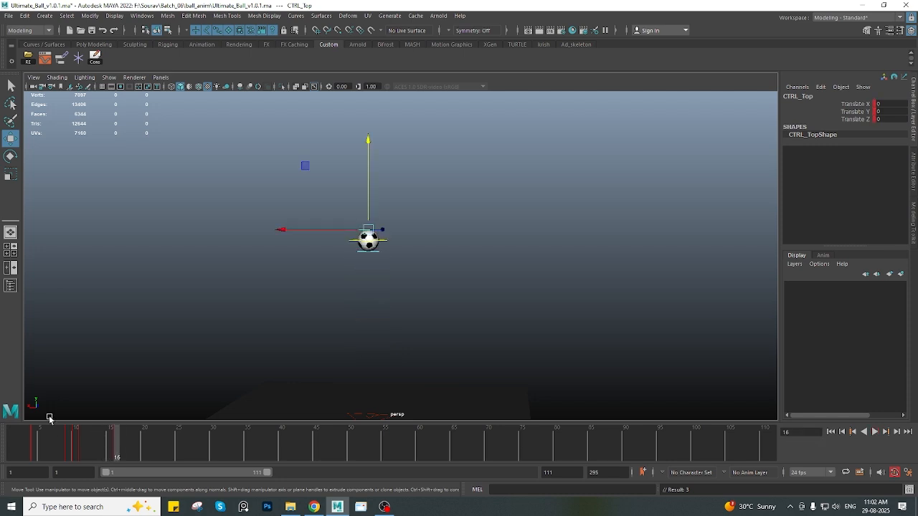
pyautogui.hotkey('alt', 'v')
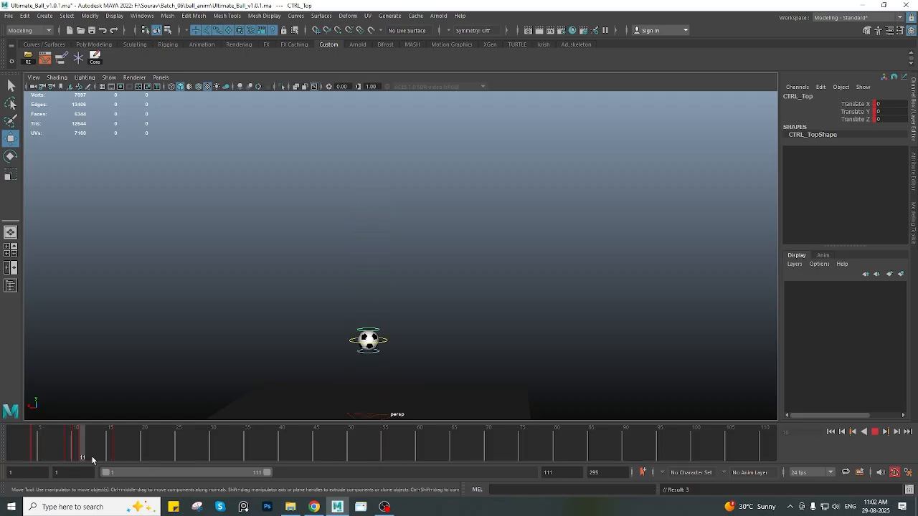
pyautogui.hotkey('alt', 'v')
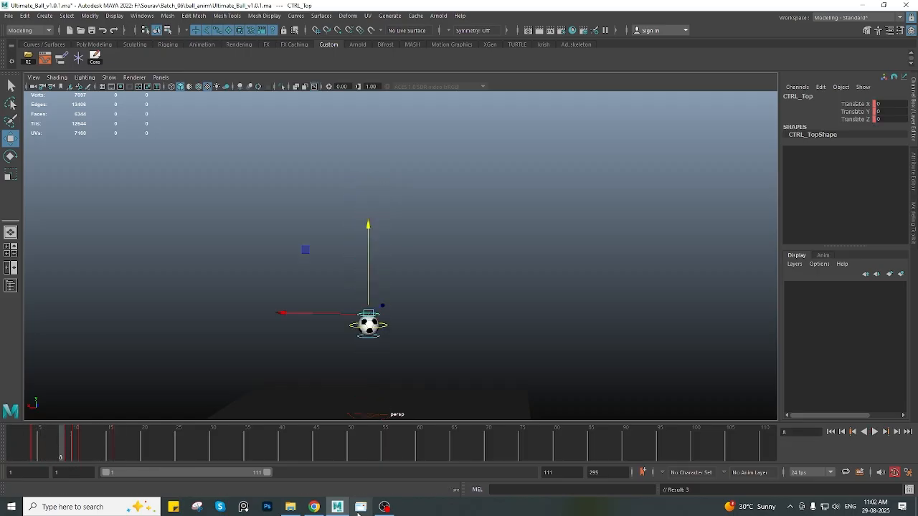
pyautogui.moveTo(314, 506)
pyautogui.click(298, 447)
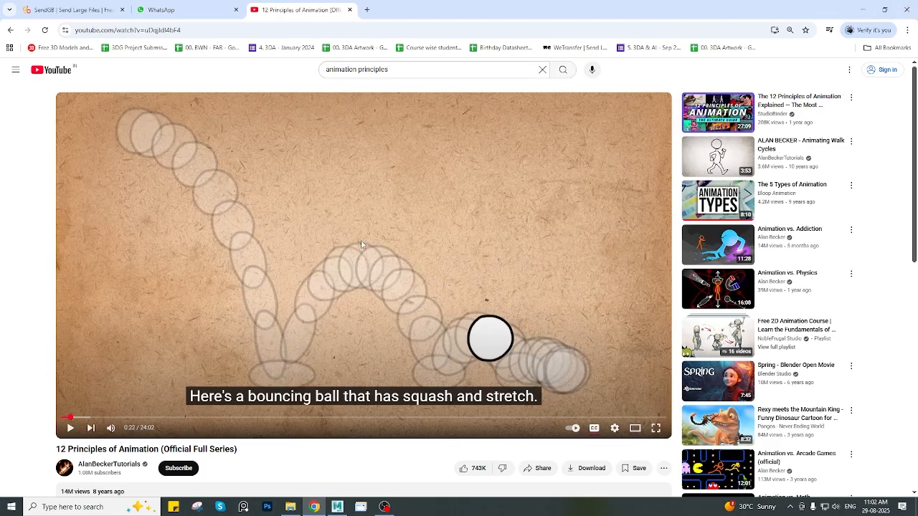
pyautogui.click(863, 6)
# Examine the ball's pose at the CTRL_Top keys on frames 4, 9, 10, 11 and 16
pyautogui.moveTo(69, 439); pyautogui.dragTo(33, 439)
pyautogui.keyDown('alt'); pyautogui.moveTo(356, 220); pyautogui.dragTo(362, 225, button='middle'); pyautogui.keyUp('alt')
pyautogui.keyDown('alt'); pyautogui.moveTo(362, 225); pyautogui.dragTo(369, 209, button='right'); pyautogui.keyUp('alt')
pyautogui.keyDown('alt'); pyautogui.moveTo(368, 209); pyautogui.dragTo(373, 229, button='middle'); pyautogui.keyUp('alt')
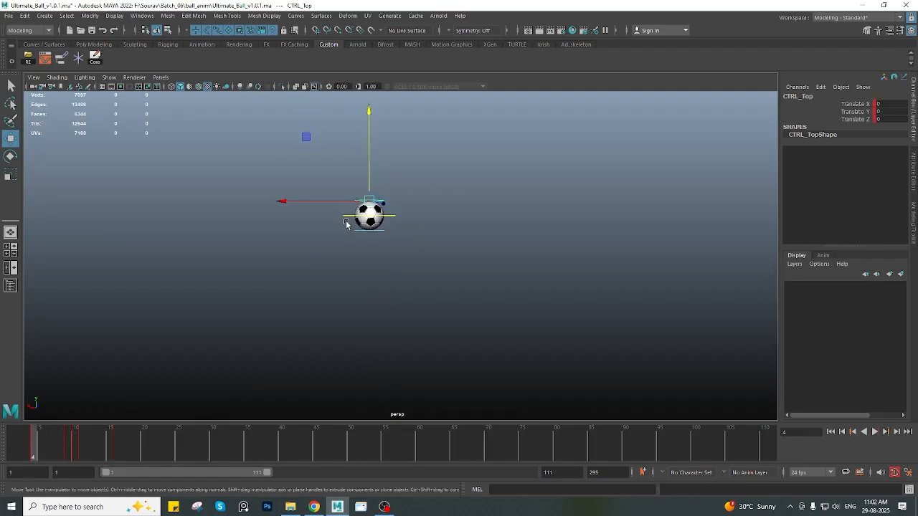
pyautogui.click(68, 449)
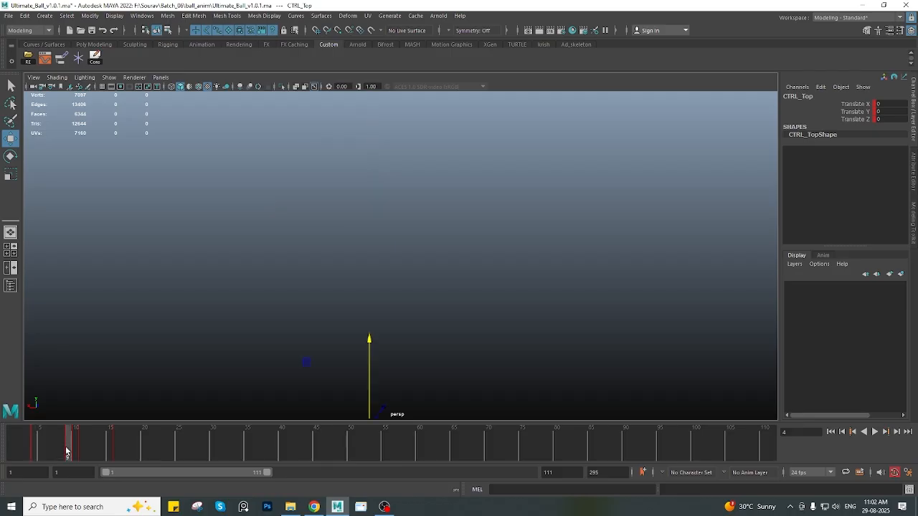
pyautogui.keyDown('alt'); pyautogui.moveTo(387, 380); pyautogui.dragTo(397, 285, button='middle'); pyautogui.keyUp('alt')
pyautogui.scroll(1, 394, 279)
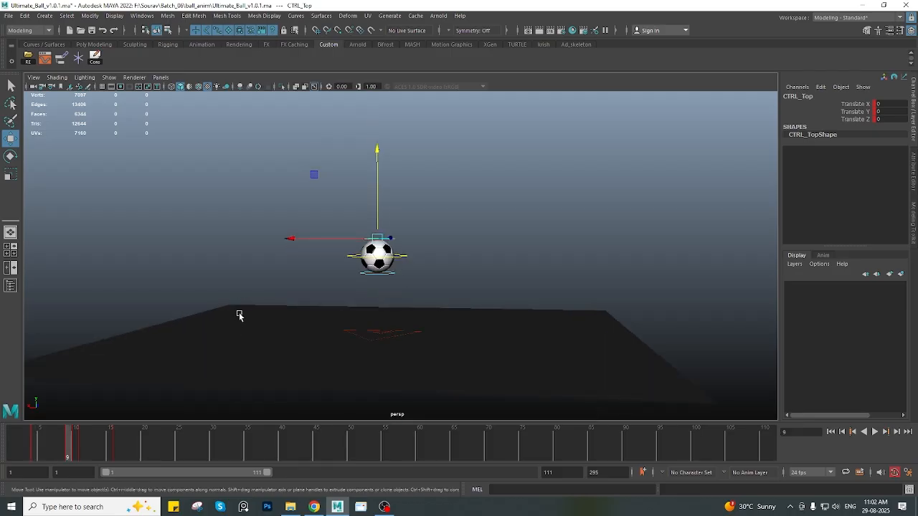
pyautogui.click(76, 445)
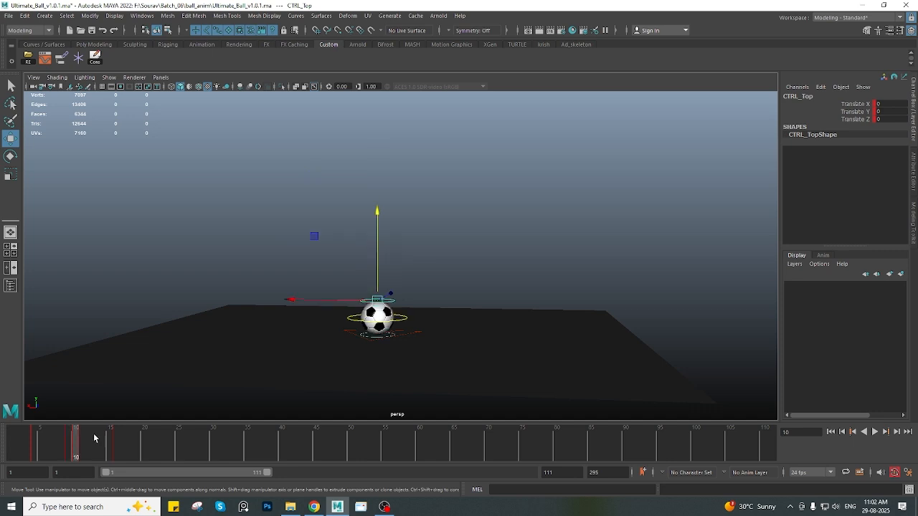
pyautogui.keyDown('alt'); pyautogui.moveTo(420, 305); pyautogui.dragTo(421, 280); pyautogui.keyUp('alt')
pyautogui.scroll(2, 383, 307)
pyautogui.keyDown('alt'); pyautogui.moveTo(383, 307); pyautogui.dragTo(367, 297, button='middle'); pyautogui.keyUp('alt')
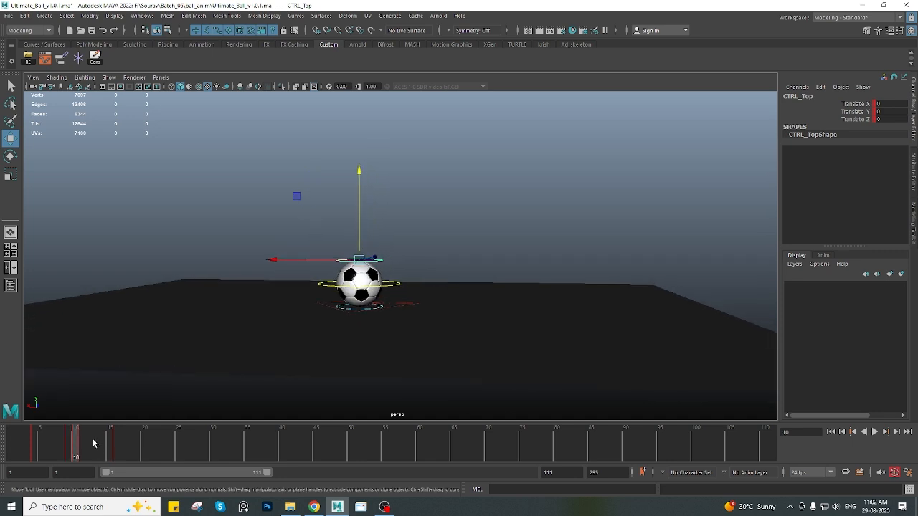
pyautogui.click(82, 443)
pyautogui.keyDown('alt'); pyautogui.moveTo(440, 247); pyautogui.dragTo(430, 262, button='middle'); pyautogui.keyUp('alt')
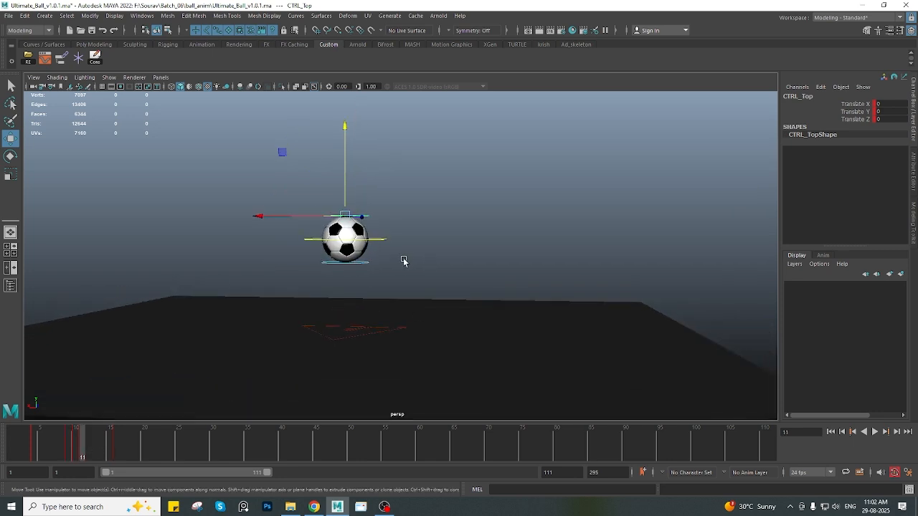
pyautogui.moveTo(108, 443); pyautogui.dragTo(114, 445)
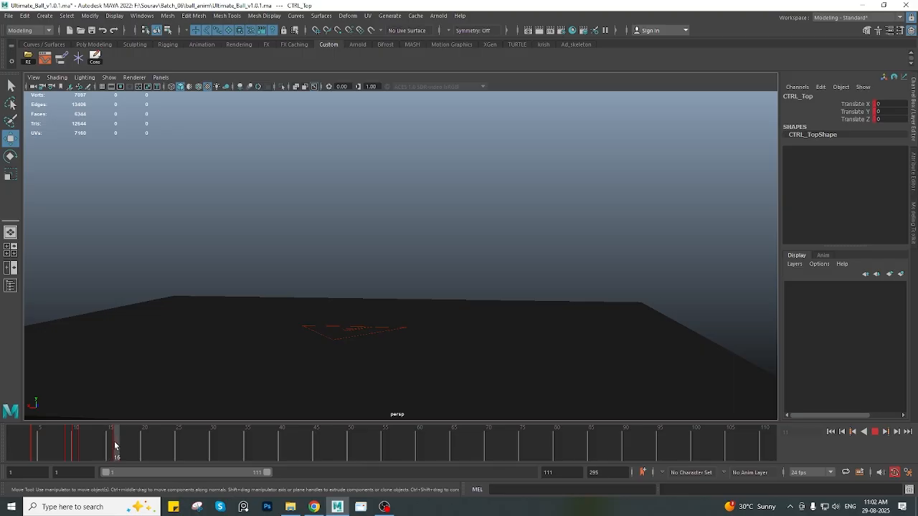
pyautogui.scroll(-3, 432, 184)
pyautogui.keyDown('alt'); pyautogui.moveTo(357, 159); pyautogui.dragTo(370, 241, button='middle'); pyautogui.keyUp('alt')
pyautogui.scroll(-1, 370, 241)
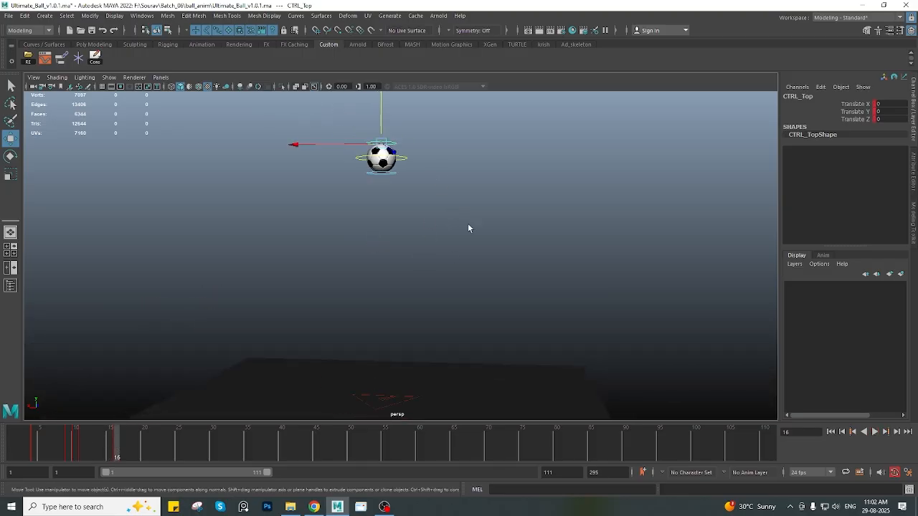
pyautogui.keyDown('alt'); pyautogui.moveTo(469, 228); pyautogui.dragTo(489, 235, button='middle'); pyautogui.keyUp('alt')
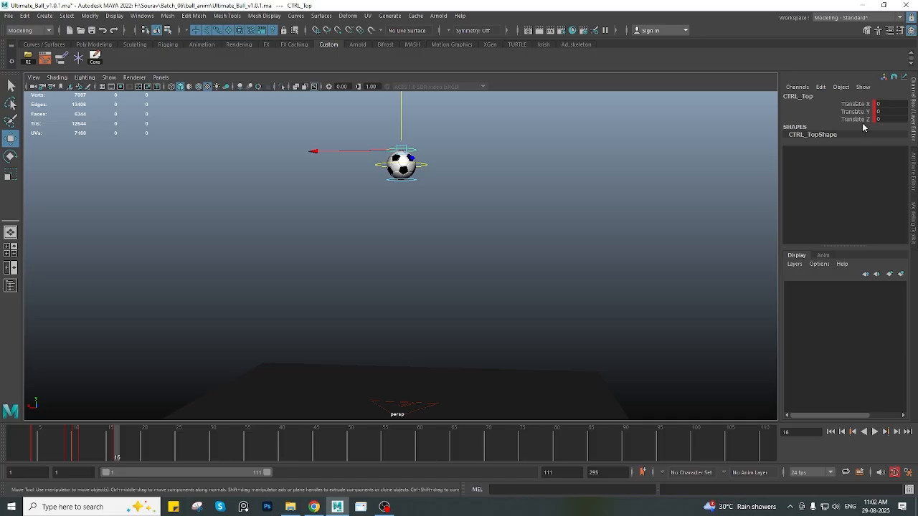
pyautogui.keyDown('alt'); pyautogui.moveTo(334, 250); pyautogui.dragTo(311, 253, button='middle'); pyautogui.keyUp('alt')
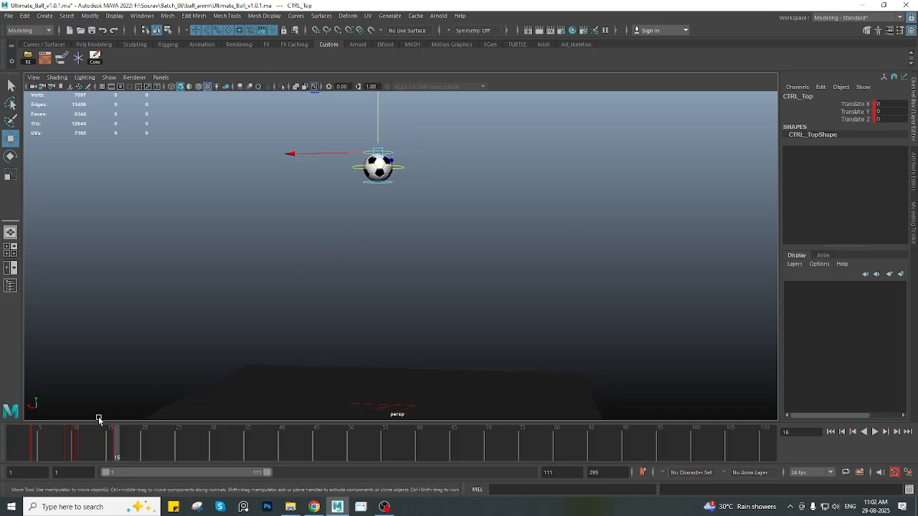
# At frame 9, raise the CTRL_Top control to about 0.492 in Translate Y to stretch the ball
pyautogui.click(68, 442)
pyautogui.keyDown('alt'); pyautogui.moveTo(308, 332); pyautogui.dragTo(338, 264, button='middle'); pyautogui.keyUp('alt')
pyautogui.scroll(-1, 339, 264)
pyautogui.moveTo(413, 247); pyautogui.dragTo(413, 237)
pyautogui.scroll(3, 406, 300)
pyautogui.keyDown('alt'); pyautogui.moveTo(407, 302); pyautogui.dragTo(351, 278, button='middle'); pyautogui.keyUp('alt')
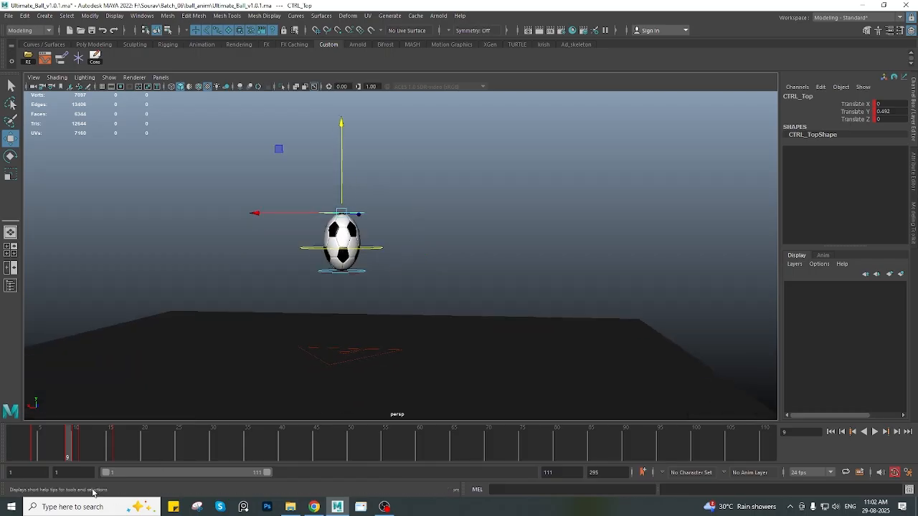
# Copy the CTRL_Top stretch key from frame 9 and paste it at frame 11
pyautogui.rightClick(68, 445)
pyautogui.click(86, 271)
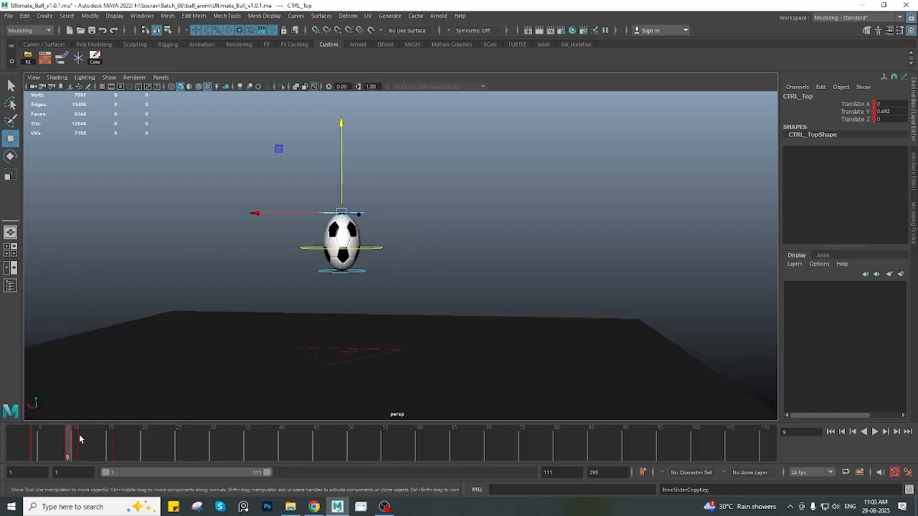
pyautogui.click(82, 441)
pyautogui.rightClick(81, 438)
pyautogui.moveTo(143, 278)
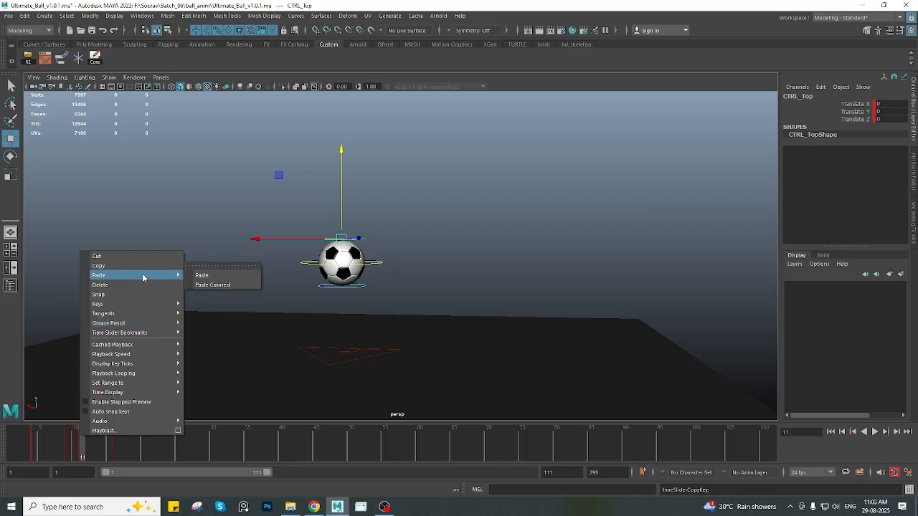
pyautogui.click(206, 277)
pyautogui.keyDown('alt'); pyautogui.moveTo(213, 271); pyautogui.dragTo(225, 258, button='middle'); pyautogui.keyUp('alt')
# At frame 10, lower the CTRL_Top control to squash the ball against the ground
pyautogui.click(76, 444)
pyautogui.keyDown('alt'); pyautogui.moveTo(333, 303); pyautogui.dragTo(352, 241, button='middle'); pyautogui.keyUp('alt')
pyautogui.moveTo(374, 186); pyautogui.dragTo(374, 197)
pyautogui.scroll(-1, 344, 308)
pyautogui.keyDown('alt'); pyautogui.moveTo(344, 308); pyautogui.dragTo(281, 385, button='middle'); pyautogui.keyUp('alt')
# Review the squash and stretch by scrubbing and playing the frames around the first bounce
pyautogui.moveTo(44, 447); pyautogui.dragTo(103, 440)
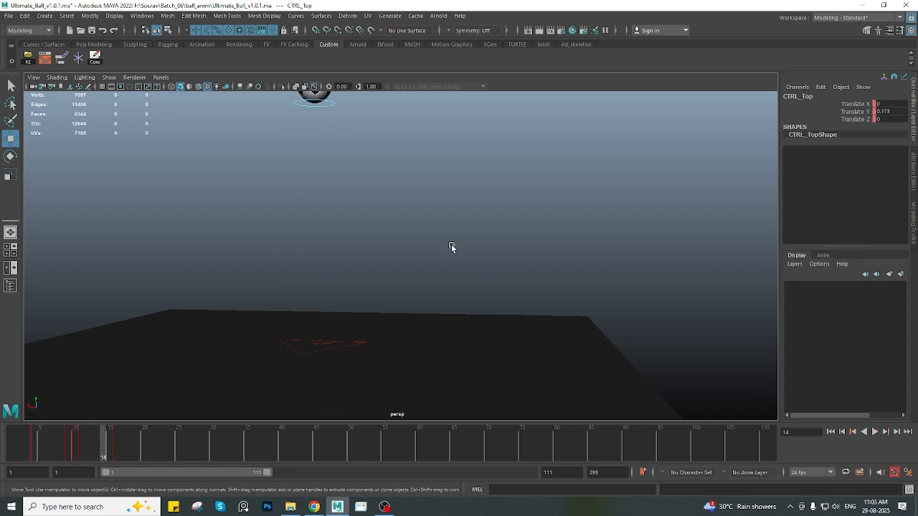
pyautogui.keyDown('alt'); pyautogui.moveTo(452, 248); pyautogui.dragTo(405, 234, button='right'); pyautogui.keyUp('alt')
pyautogui.keyDown('alt'); pyautogui.moveTo(406, 234); pyautogui.dragTo(389, 244, button='middle'); pyautogui.keyUp('alt')
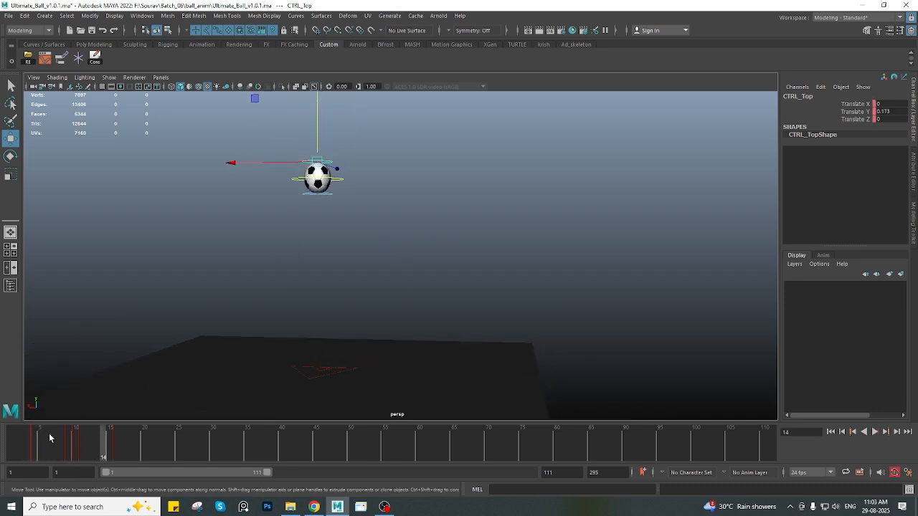
pyautogui.hotkey('alt', 'v')
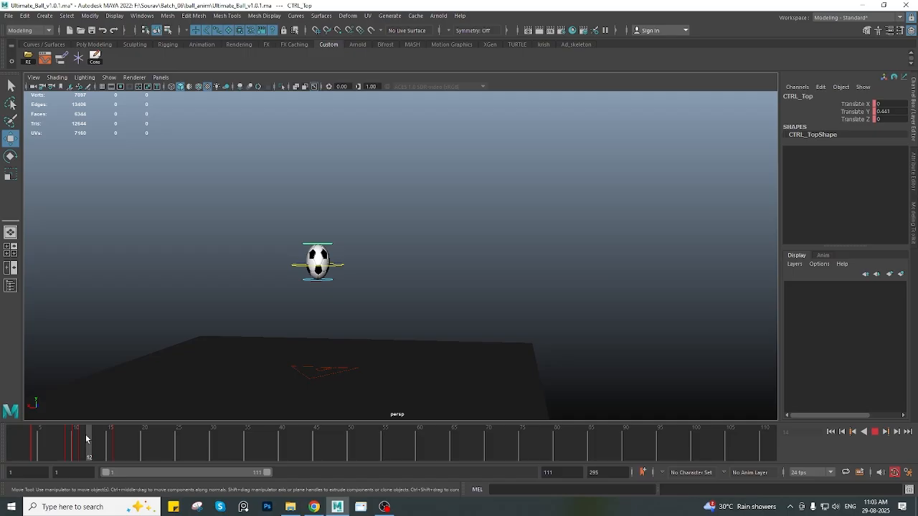
# Examine the stretch and squash poses around frames 9 to 11 by scrubbing and playing the first bounce
pyautogui.moveTo(86, 435); pyautogui.dragTo(70, 439)
pyautogui.keyDown('alt'); pyautogui.moveTo(128, 419); pyautogui.dragTo(129, 417, button='middle'); pyautogui.keyUp('alt')
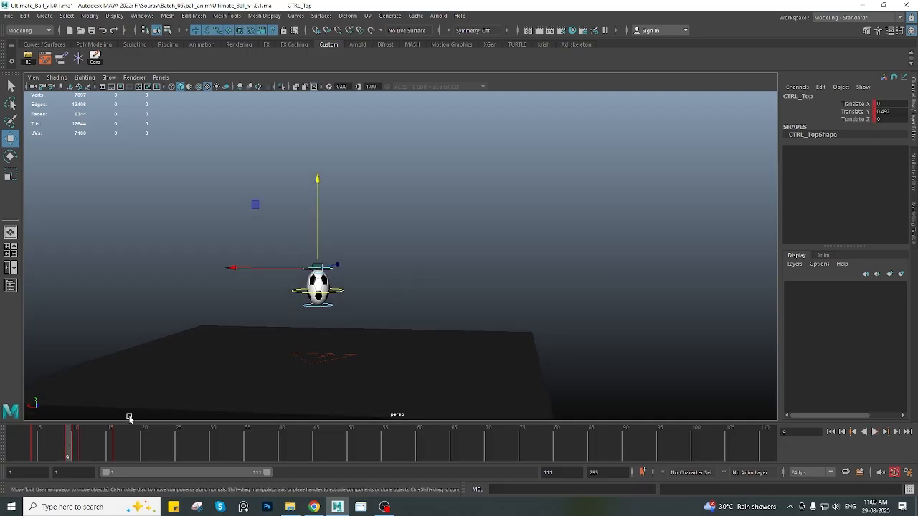
pyautogui.rightClick(67, 441)
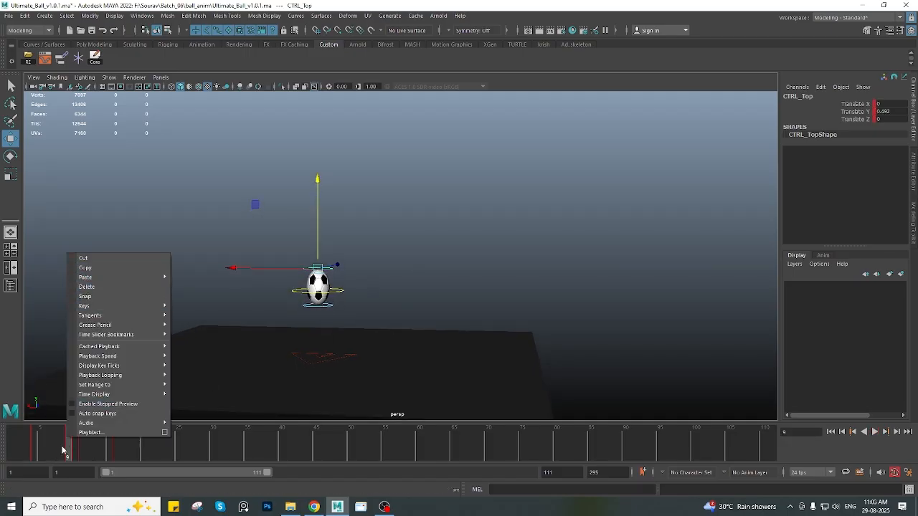
pyautogui.moveTo(66, 449)
pyautogui.mouseDown()
pyautogui.moveTo(83, 449)
pyautogui.moveTo(68, 439)
pyautogui.mouseUp()
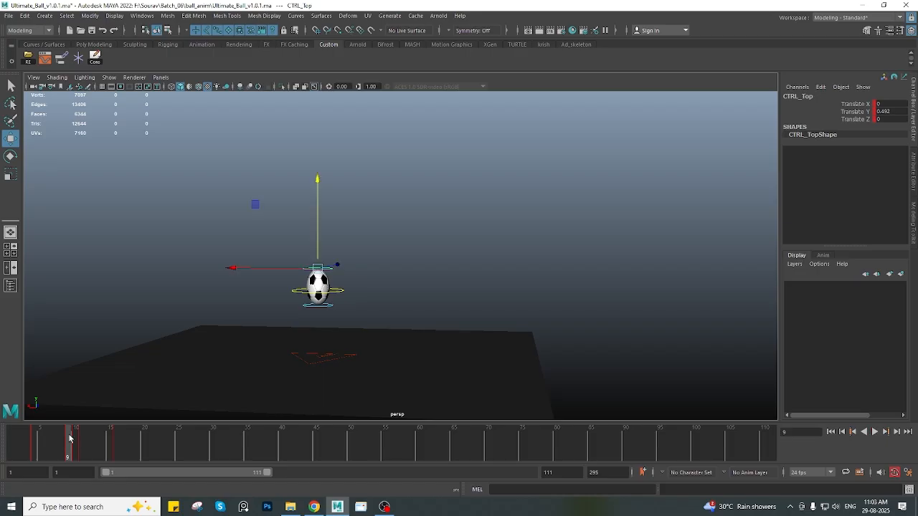
pyautogui.click(81, 441)
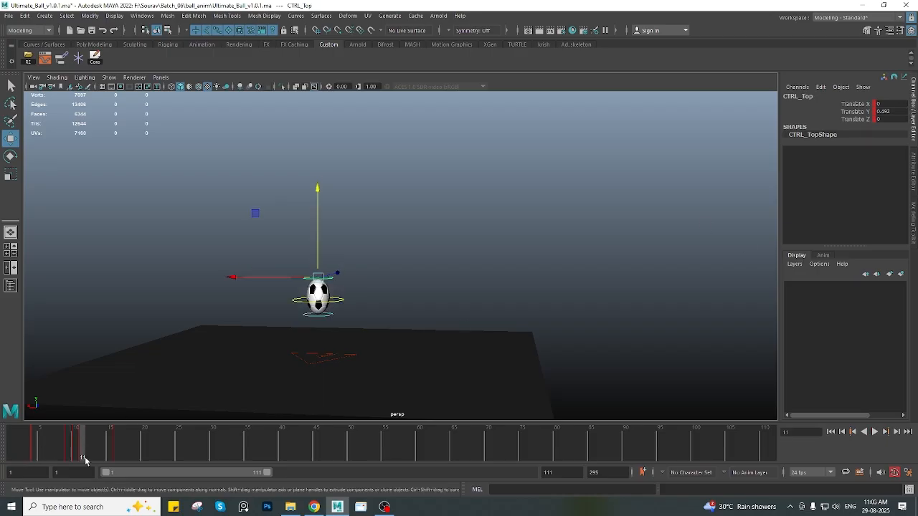
pyautogui.hotkey('alt', 'v')
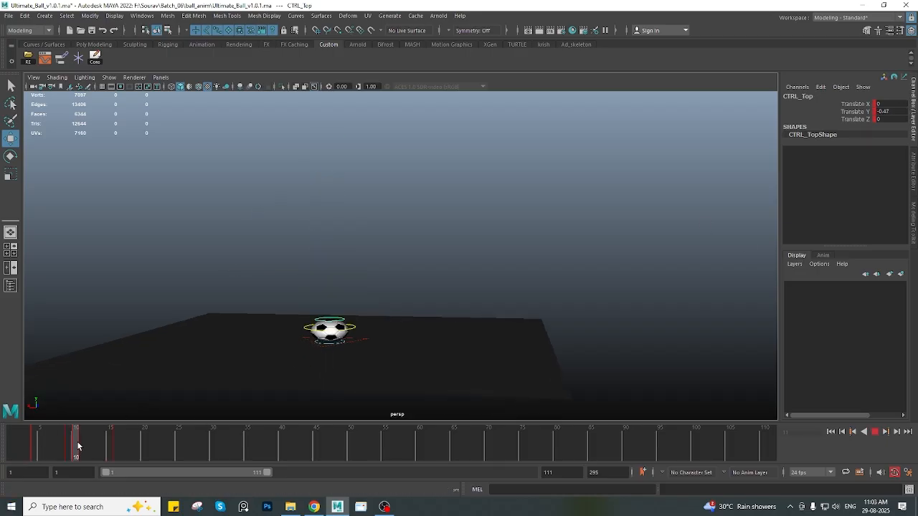
pyautogui.hotkey('alt', 'v')
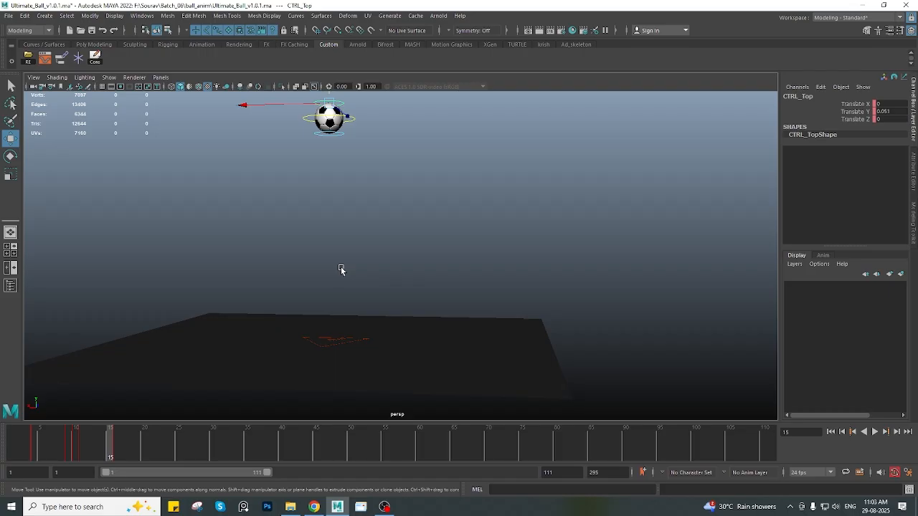
pyautogui.hotkey('alt', 'v')
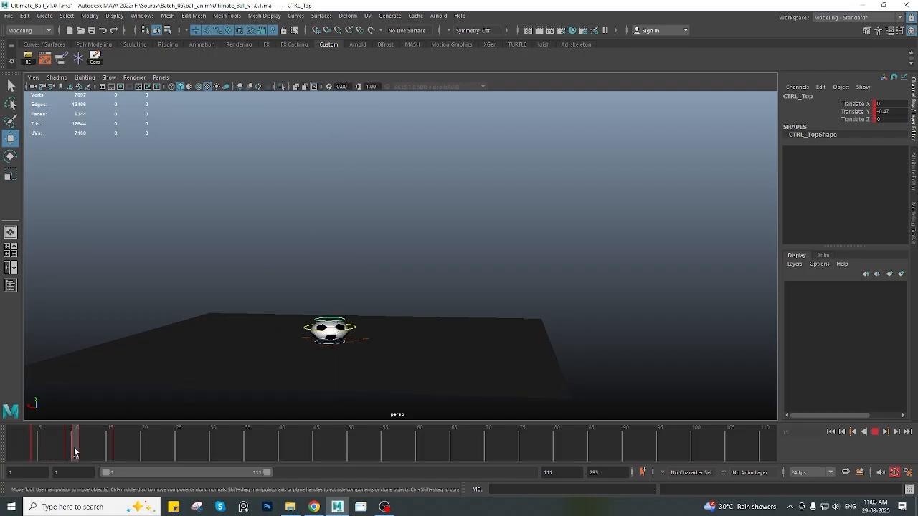
pyautogui.hotkey('alt', 'v')
# Select the CTRL_Main control and examine its bounce keys around the ground contact at frame 10
pyautogui.keyDown('alt'); pyautogui.moveTo(397, 263); pyautogui.dragTo(241, 279, button='right'); pyautogui.keyUp('alt')
pyautogui.keyDown('alt'); pyautogui.moveTo(240, 279); pyautogui.dragTo(414, 162); pyautogui.keyUp('alt')
pyautogui.click(413, 159)
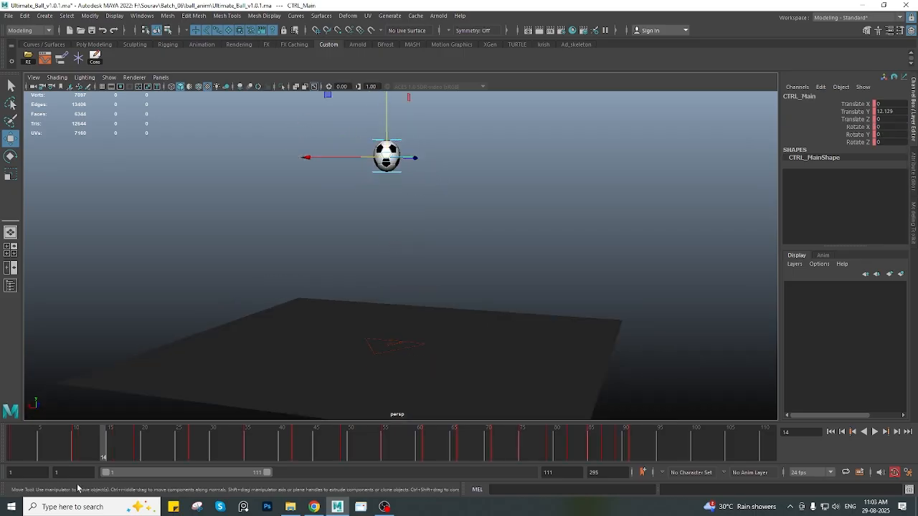
pyautogui.click(76, 444)
pyautogui.moveTo(76, 445); pyautogui.dragTo(75, 445)
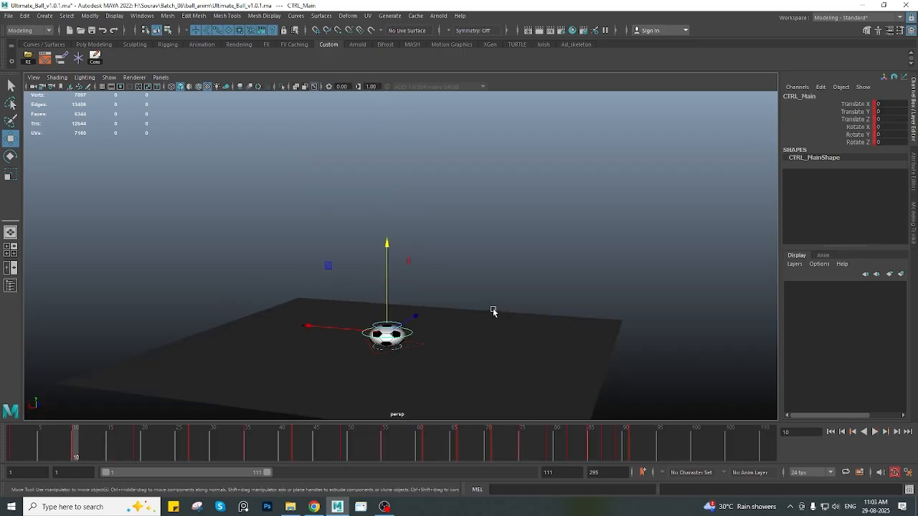
pyautogui.keyDown('alt'); pyautogui.moveTo(492, 311); pyautogui.dragTo(426, 303); pyautogui.keyUp('alt')
pyautogui.scroll(5, 401, 334)
pyautogui.hotkey('alt', 'v')
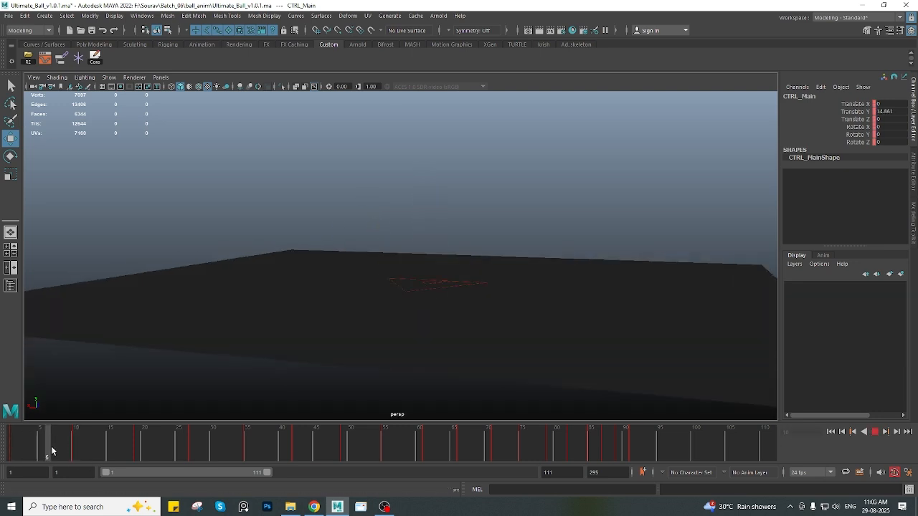
pyautogui.scroll(-5, 471, 287)
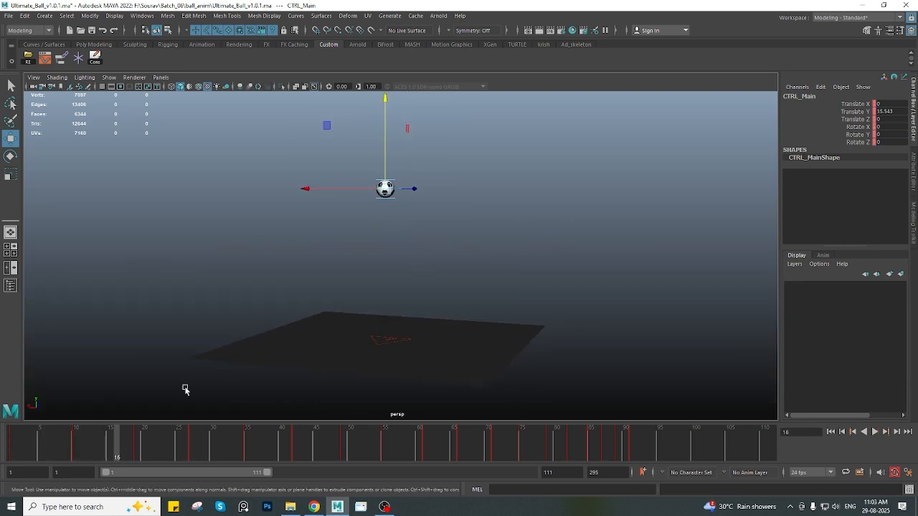
pyautogui.moveTo(47, 452); pyautogui.dragTo(109, 453)
pyautogui.scroll(5, 455, 199)
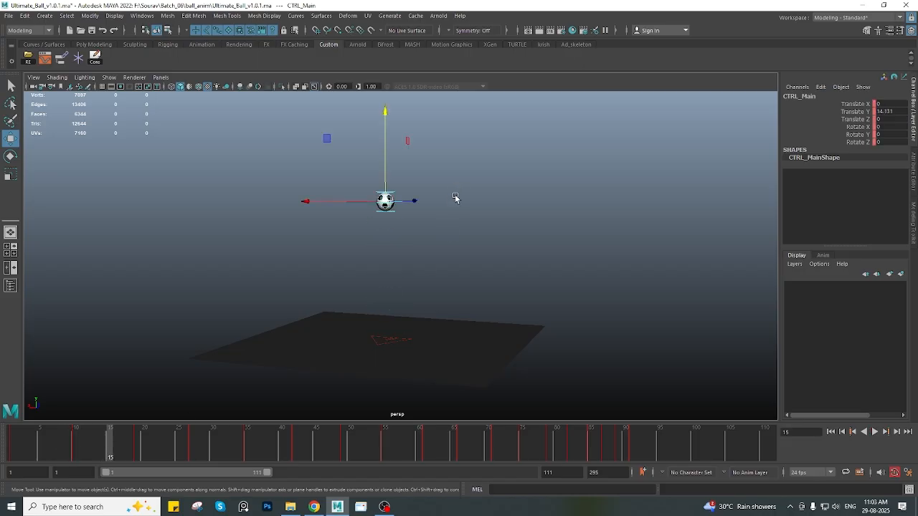
# Select the CTRL_Top control and key its neutral pose at the second ground contact on frame 27
pyautogui.click(373, 262)
pyautogui.click(385, 172)
pyautogui.hotkey('alt', 'v')
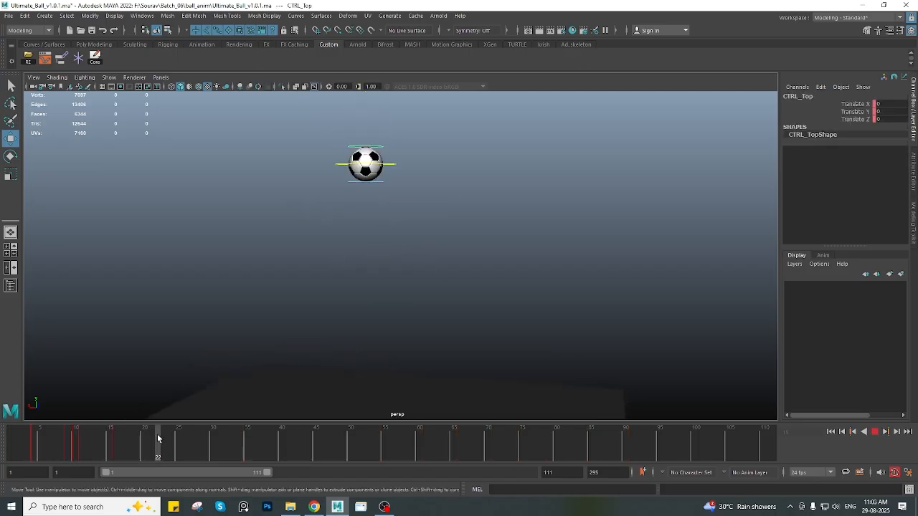
pyautogui.hotkey('alt', 'v')
pyautogui.keyDown('alt'); pyautogui.moveTo(344, 407); pyautogui.dragTo(319, 302, button='middle'); pyautogui.keyUp('alt')
pyautogui.scroll(3, 330, 337)
pyautogui.click(194, 443)
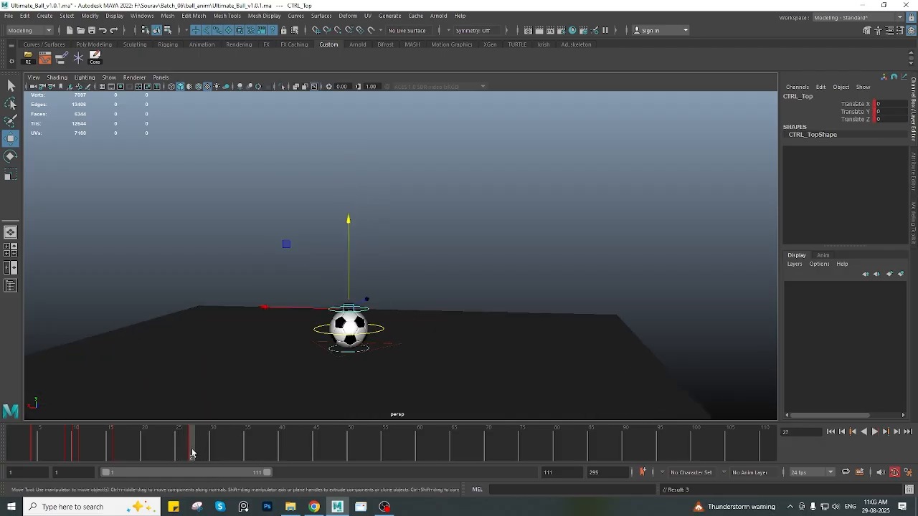
# Key the CTRL_Top control's neutral pose at frames 21, 26, 28 and 33 around the second bounce
pyautogui.moveTo(192, 452)
pyautogui.mouseDown()
pyautogui.moveTo(200, 446)
pyautogui.moveTo(186, 458)
pyautogui.moveTo(158, 451)
pyautogui.mouseUp()
pyautogui.scroll(-4, 495, 248)
pyautogui.keyDown('alt'); pyautogui.moveTo(392, 236); pyautogui.dragTo(381, 265); pyautogui.keyUp('alt')
pyautogui.moveTo(153, 438)
pyautogui.mouseDown()
pyautogui.moveTo(165, 450)
pyautogui.moveTo(233, 455)
pyautogui.mouseUp()
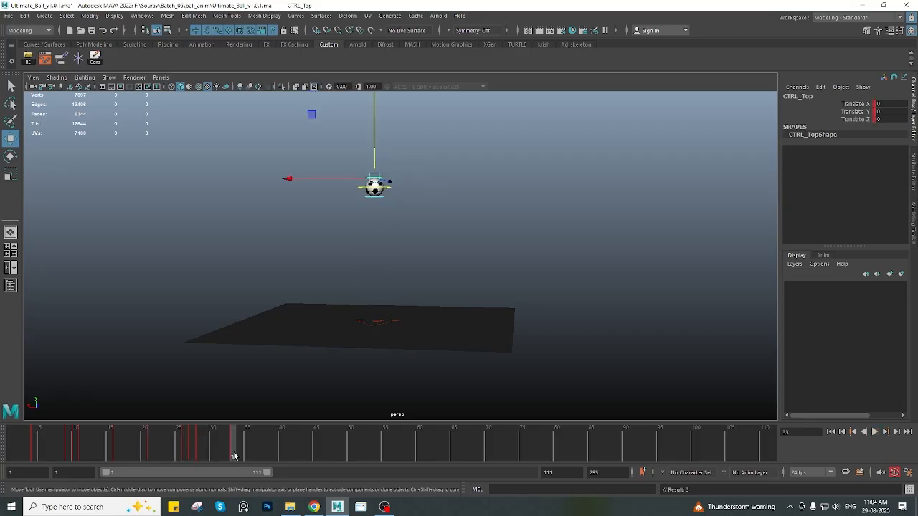
# Compare the ball's shape at frame 10 with frames 27 and 28 by scrubbing through both bounces
pyautogui.click(157, 452)
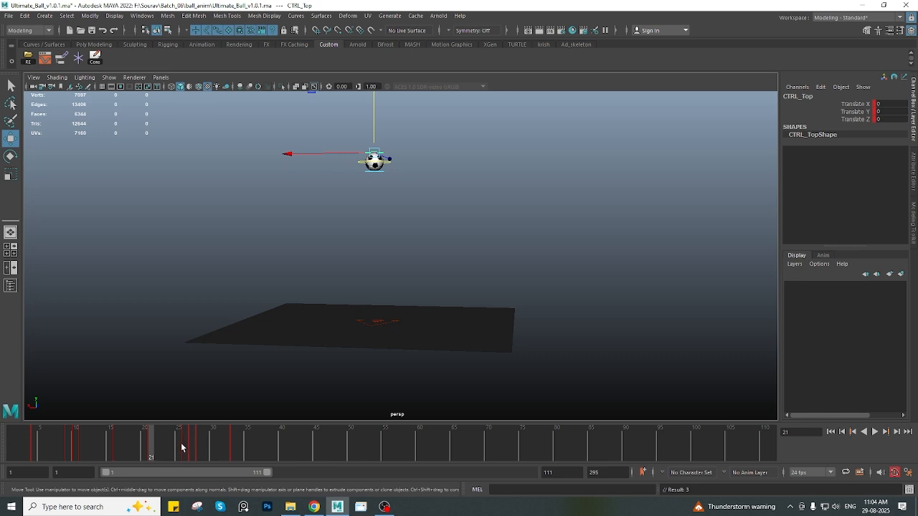
pyautogui.keyDown('alt'); pyautogui.moveTo(461, 211); pyautogui.dragTo(462, 239, button='middle'); pyautogui.keyUp('alt')
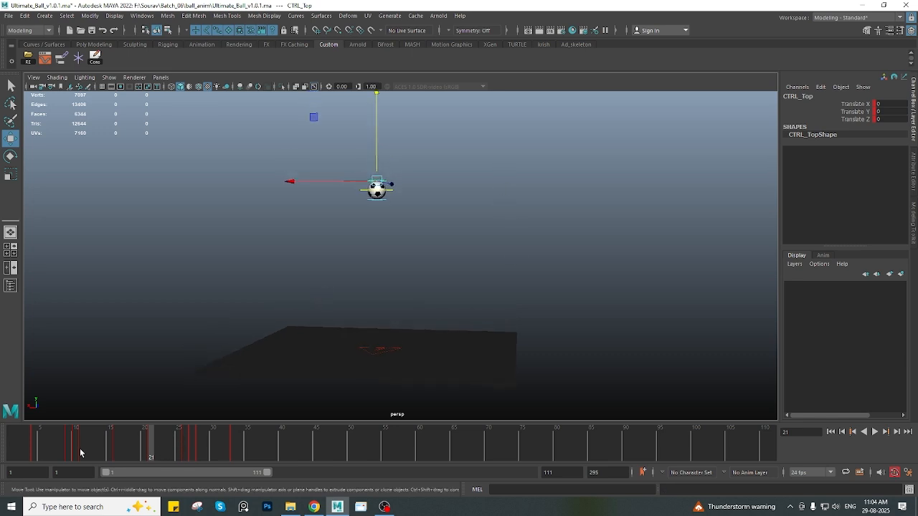
pyautogui.hotkey('alt', 'v')
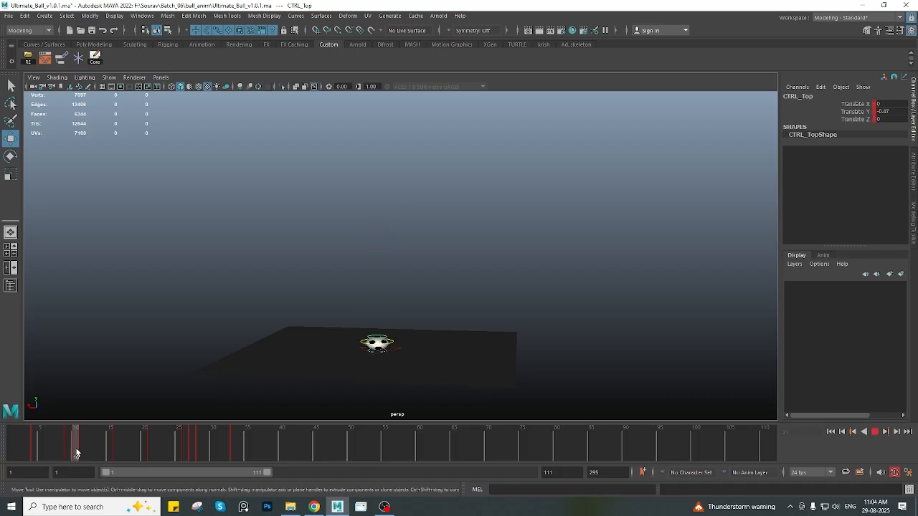
pyautogui.moveTo(77, 453)
pyautogui.mouseDown()
pyautogui.moveTo(221, 460)
pyautogui.moveTo(38, 457)
pyautogui.moveTo(82, 459)
pyautogui.moveTo(73, 459)
pyautogui.mouseUp()
pyautogui.keyDown('alt'); pyautogui.moveTo(427, 324); pyautogui.dragTo(401, 309); pyautogui.keyUp('alt')
pyautogui.click(172, 446)
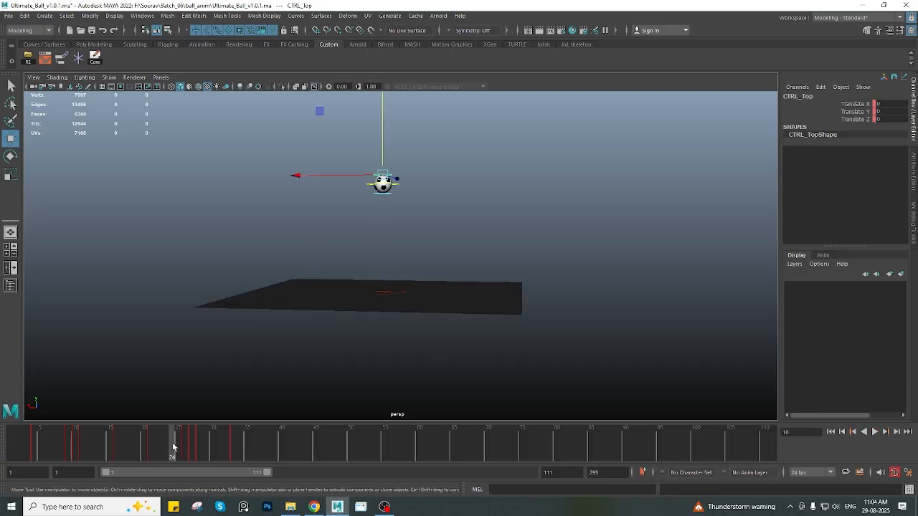
pyautogui.moveTo(173, 446); pyautogui.dragTo(195, 450)
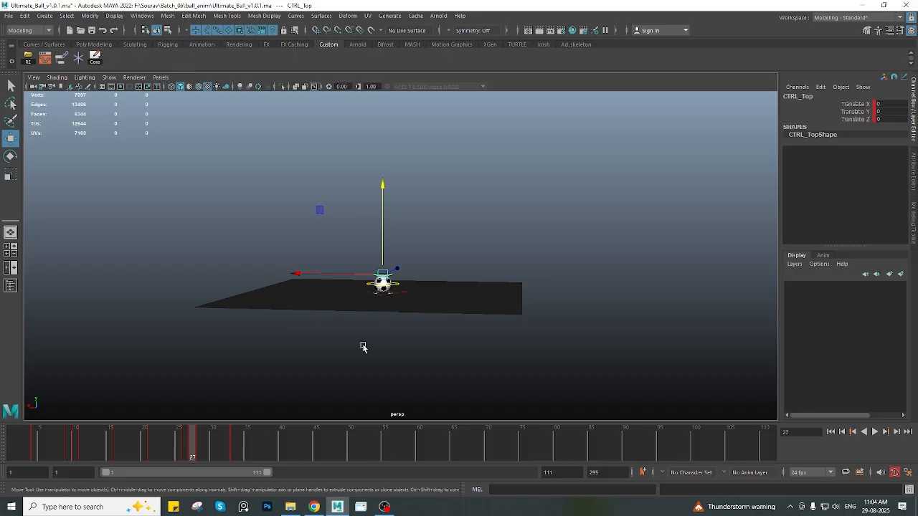
pyautogui.keyDown('alt'); pyautogui.moveTo(352, 323); pyautogui.dragTo(207, 465); pyautogui.keyUp('alt')
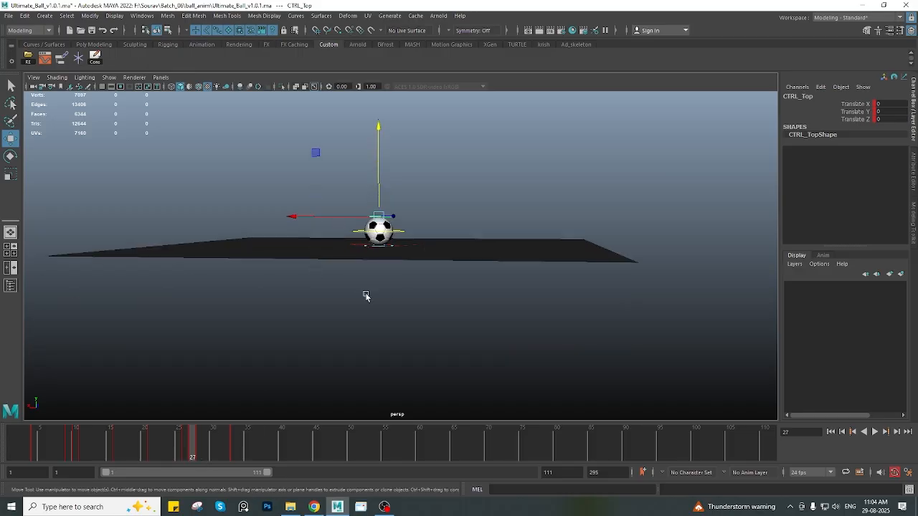
pyautogui.hotkey('alt', 'v')
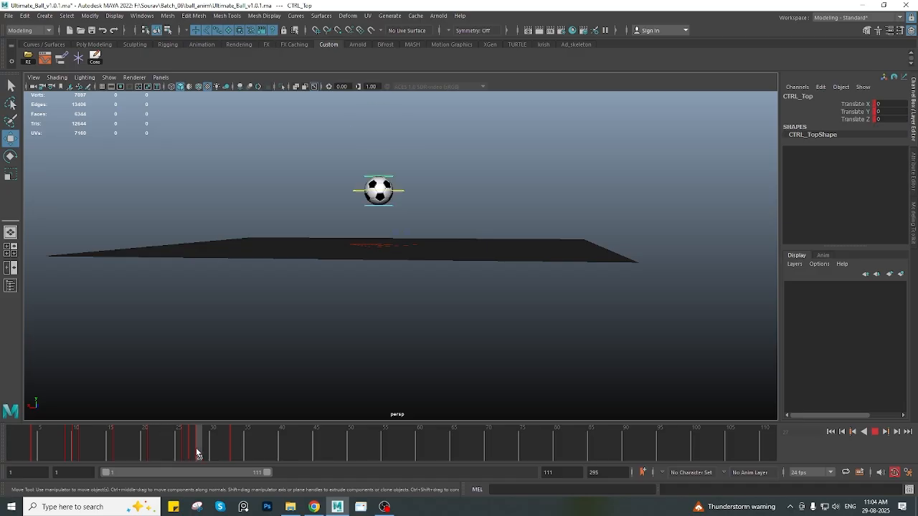
pyautogui.click(198, 453)
pyautogui.moveTo(433, 270)
pyautogui.keyDown('alt'); pyautogui.mouseDown()
pyautogui.moveTo(416, 281)
pyautogui.moveTo(344, 260)
pyautogui.moveTo(365, 260)
pyautogui.moveTo(269, 327)
pyautogui.moveTo(432, 285)
pyautogui.mouseUp(); pyautogui.keyUp('alt')
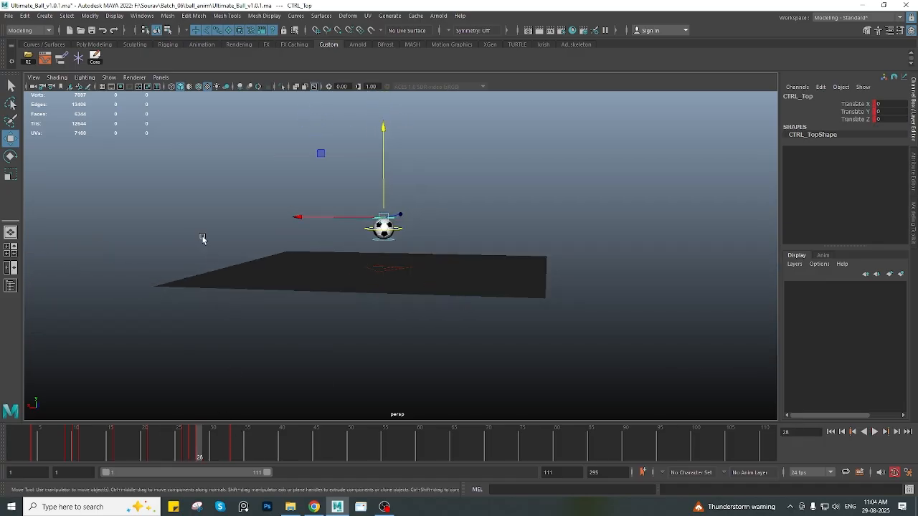
# At frame 26, raise the CTRL_Top control to about 0.357 in Translate Y to stretch the ball
pyautogui.moveTo(83, 445)
pyautogui.mouseDown()
pyautogui.moveTo(76, 440)
pyautogui.moveTo(138, 451)
pyautogui.mouseUp()
pyautogui.moveTo(157, 453); pyautogui.dragTo(186, 453)
pyautogui.scroll(5, 402, 256)
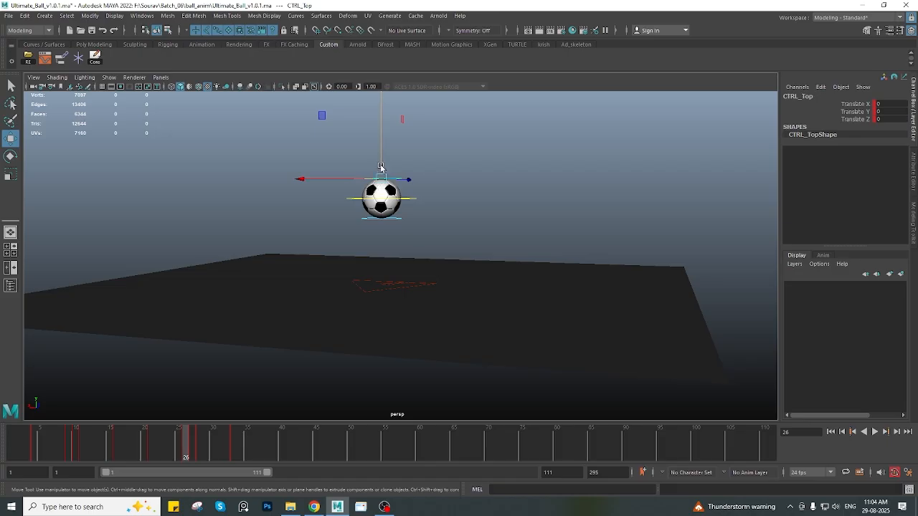
pyautogui.moveTo(380, 166); pyautogui.dragTo(382, 162)
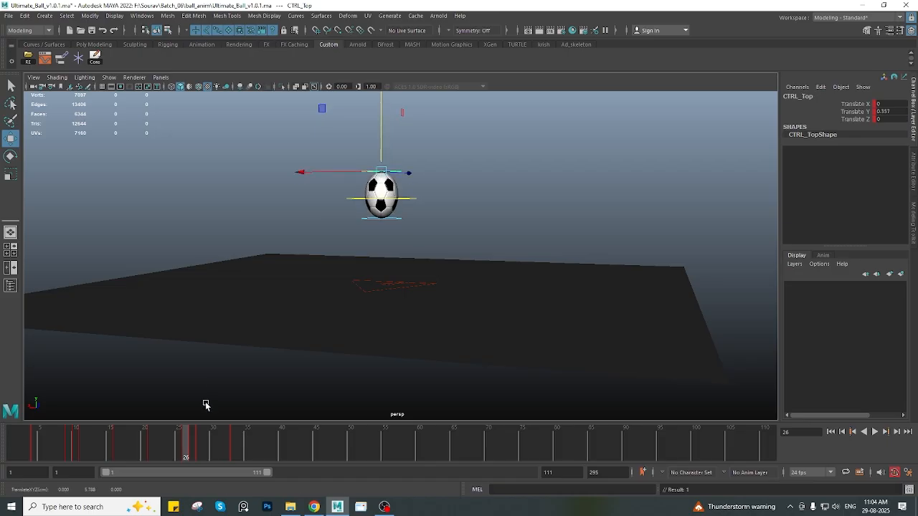
# At frame 27, lower the CTRL_Top control to about -0.241 in Translate Y to squash the ball on the ground
pyautogui.click(194, 434)
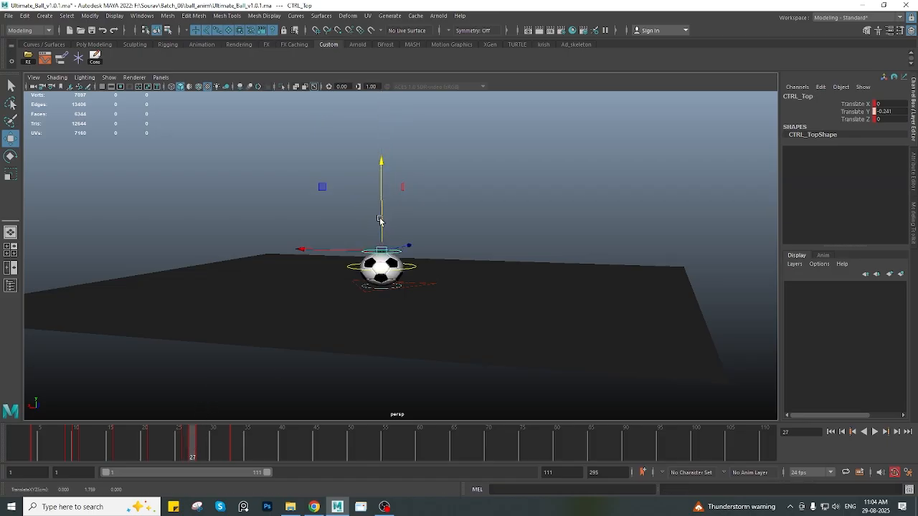
pyautogui.moveTo(313, 293)
pyautogui.keyDown('alt'); pyautogui.mouseDown(button='middle')
pyautogui.moveTo(321, 294)
pyautogui.moveTo(316, 285)
pyautogui.mouseUp(button='middle'); pyautogui.keyUp('alt')
pyautogui.scroll(3, 321, 294)
pyautogui.moveTo(381, 218); pyautogui.dragTo(381, 223)
pyautogui.hotkey('ctrl', 'z')
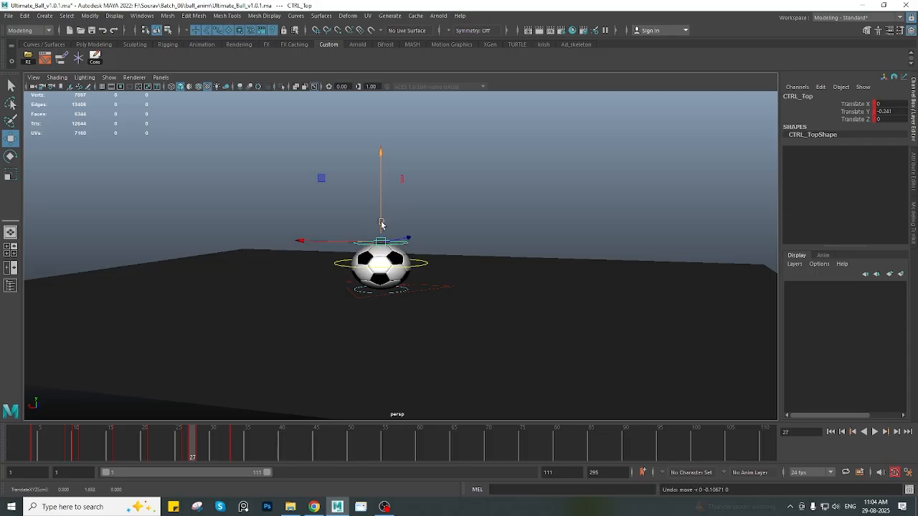
pyautogui.keyDown('alt'); pyautogui.moveTo(405, 274); pyautogui.dragTo(375, 251); pyautogui.keyUp('alt')
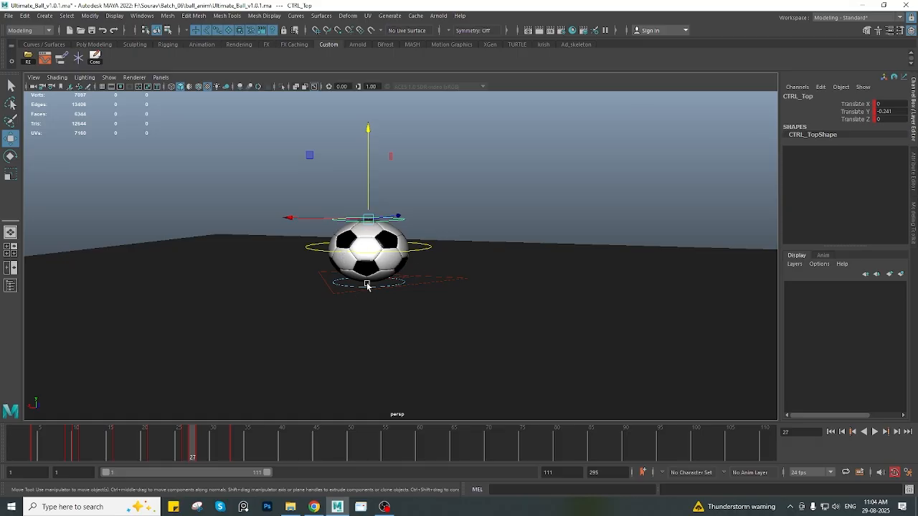
pyautogui.keyDown('alt'); pyautogui.moveTo(401, 261); pyautogui.dragTo(346, 287); pyautogui.keyUp('alt')
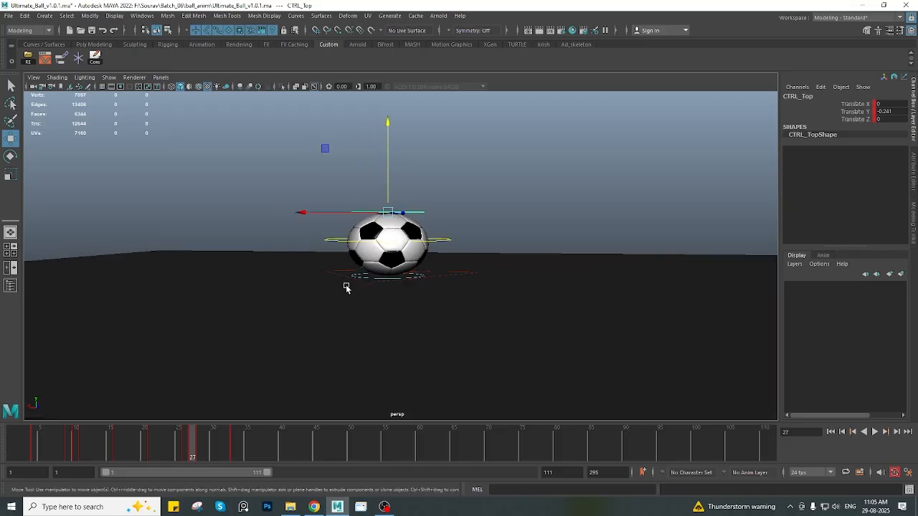
# Copy the CTRL_Top stretch key from frame 26, paste it with Paste Connect at frame 28, and check the bounce
pyautogui.click(184, 448)
pyautogui.rightClick(185, 448)
pyautogui.click(207, 278)
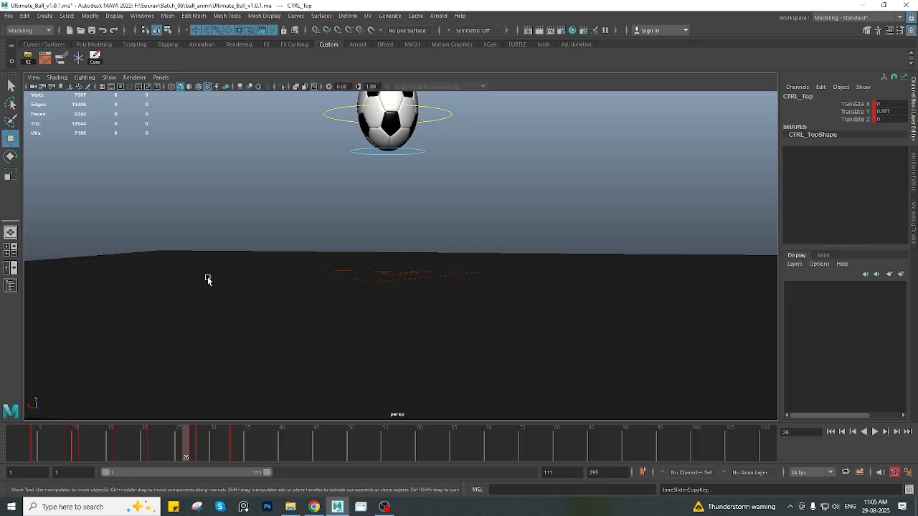
pyautogui.click(200, 445)
pyautogui.rightClick(200, 444)
pyautogui.moveTo(244, 277)
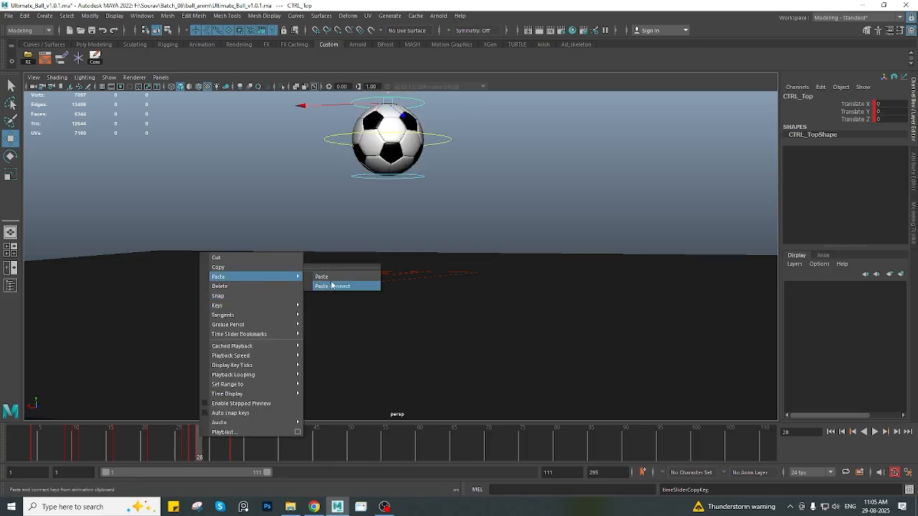
pyautogui.click(332, 285)
pyautogui.keyDown('alt'); pyautogui.moveTo(304, 287); pyautogui.dragTo(372, 309); pyautogui.keyUp('alt')
pyautogui.moveTo(165, 441); pyautogui.dragTo(215, 441)
pyautogui.scroll(-3, 359, 248)
pyautogui.keyDown('alt'); pyautogui.moveTo(358, 245); pyautogui.dragTo(346, 278, button='middle'); pyautogui.keyUp('alt')
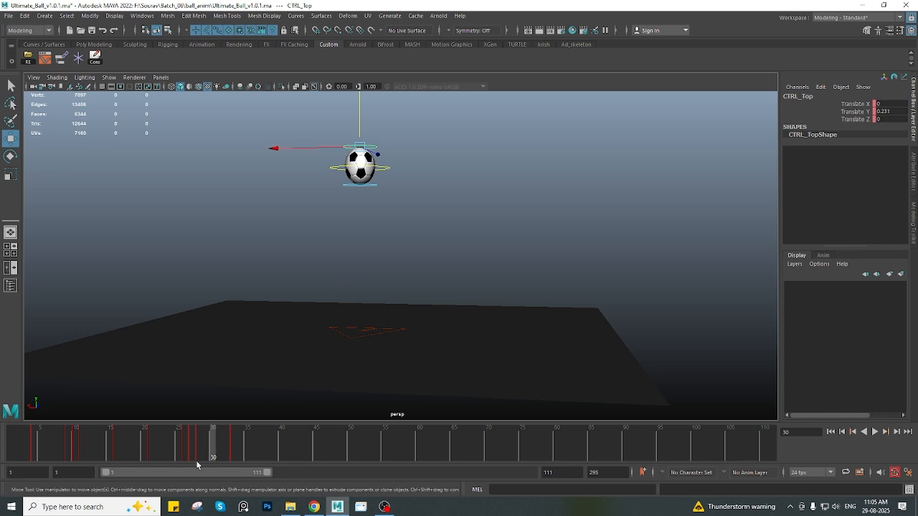
# Key the CTRL_Top control in its neutral pose at frames 41, 42 and 43 around the third ground contact
pyautogui.moveTo(149, 448); pyautogui.dragTo(295, 449)
pyautogui.keyDown('alt'); pyautogui.moveTo(380, 319); pyautogui.dragTo(365, 280, button='middle'); pyautogui.keyUp('alt')
pyautogui.keyDown('alt'); pyautogui.moveTo(366, 280); pyautogui.dragTo(391, 284, button='right'); pyautogui.keyUp('alt')
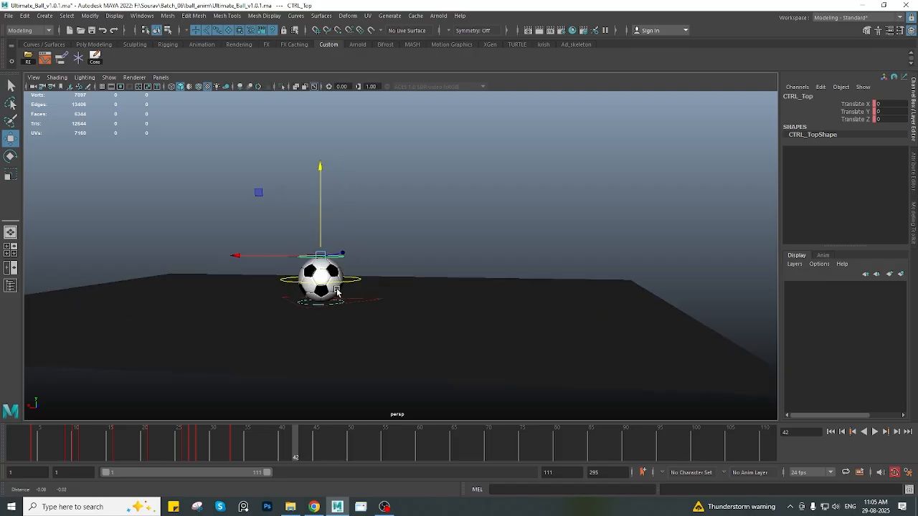
pyautogui.press('s')
pyautogui.keyDown('alt'); pyautogui.moveTo(322, 306); pyautogui.dragTo(342, 286, button='middle'); pyautogui.keyUp('alt')
pyautogui.moveTo(304, 437); pyautogui.dragTo(286, 446)
pyautogui.click(304, 448)
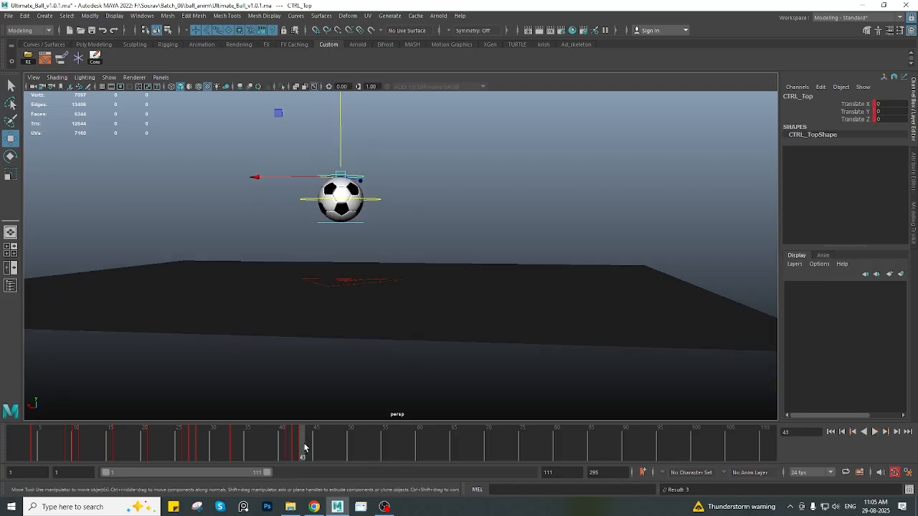
pyautogui.hotkey('alt', 'v')
# Key the neutral CTRL_Top pose at frames 47 and 37 to bound the third bounce's deformation
pyautogui.moveTo(316, 449); pyautogui.dragTo(323, 448)
pyautogui.scroll(-4, 342, 414)
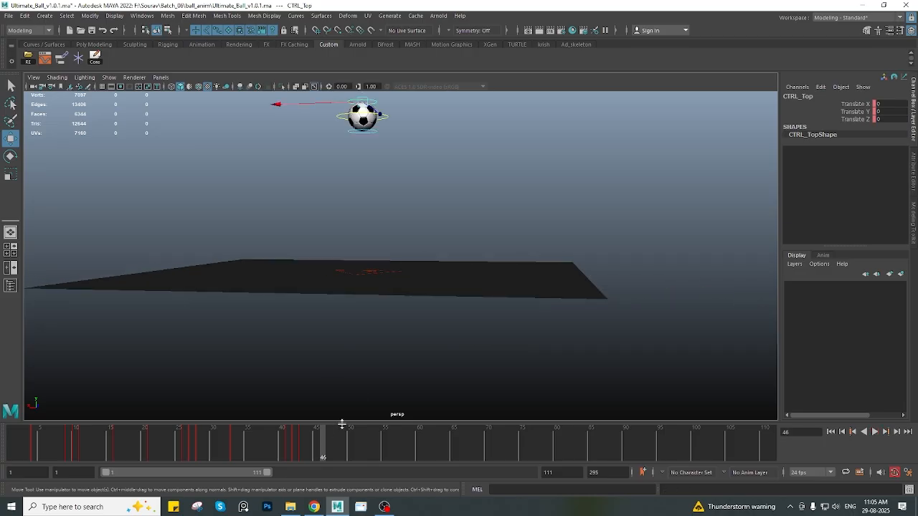
pyautogui.click(331, 449)
pyautogui.click(288, 454)
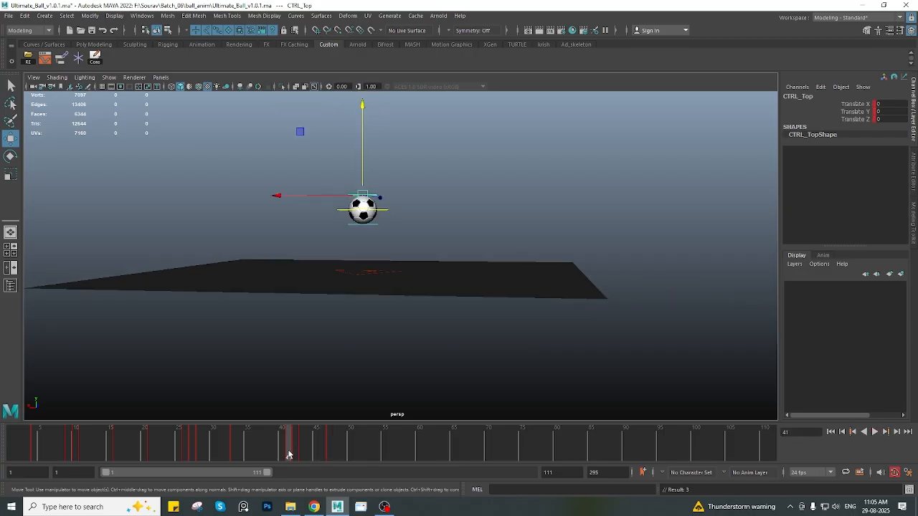
pyautogui.moveTo(286, 447); pyautogui.dragTo(262, 454)
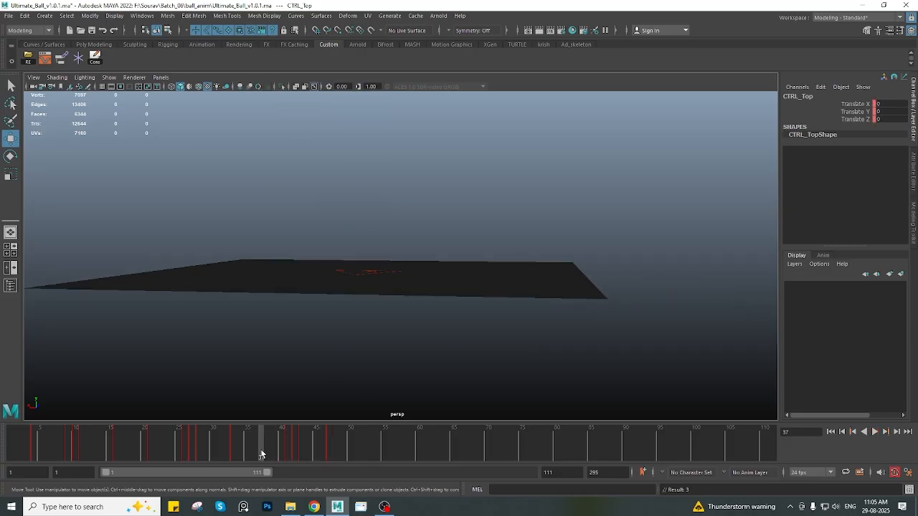
# At frame 41, raise the CTRL_Top control to about 0.228 in Translate Y to stretch the ball
pyautogui.click(288, 448)
pyautogui.keyDown('alt'); pyautogui.moveTo(377, 263); pyautogui.dragTo(376, 284); pyautogui.keyUp('alt')
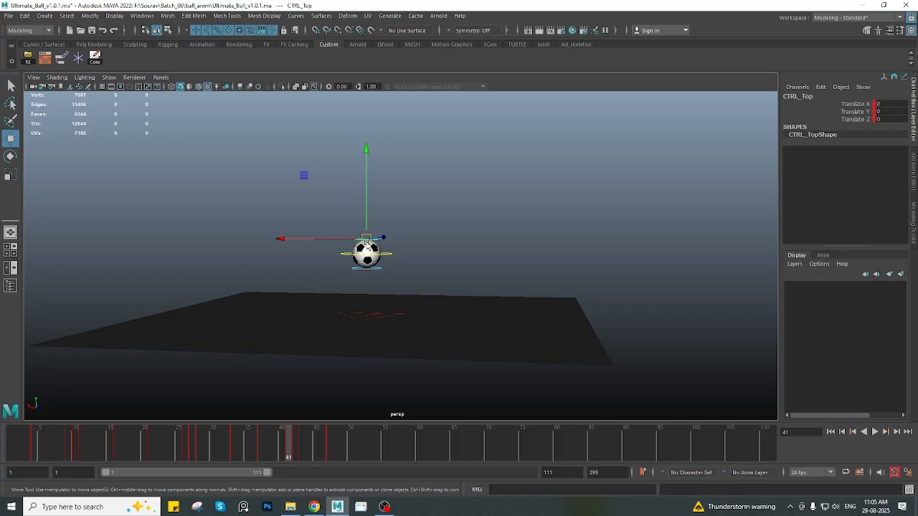
pyautogui.scroll(3, 367, 243)
pyautogui.moveTo(346, 218); pyautogui.dragTo(347, 213)
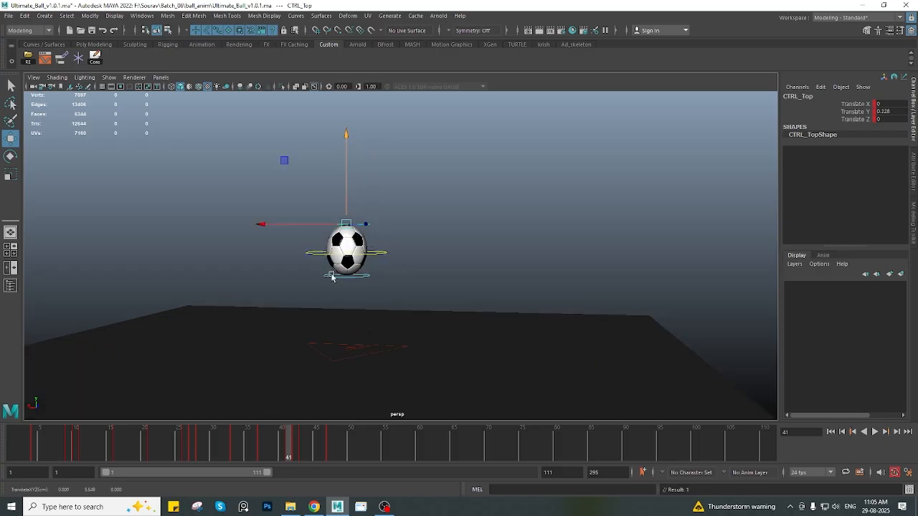
# At frame 42, lower the CTRL_Top control to about -0.229 in Translate Y to squash the ball on the ground
pyautogui.keyDown('alt'); pyautogui.moveTo(325, 307); pyautogui.dragTo(357, 270, button='middle'); pyautogui.keyUp('alt')
pyautogui.click(294, 441)
pyautogui.moveTo(358, 245); pyautogui.dragTo(357, 253)
# Set CTRL_Top's Translate Y to 0.228 at frame 43, matching the stretch at frame 41
pyautogui.click(289, 443)
pyautogui.rightClick(289, 443)
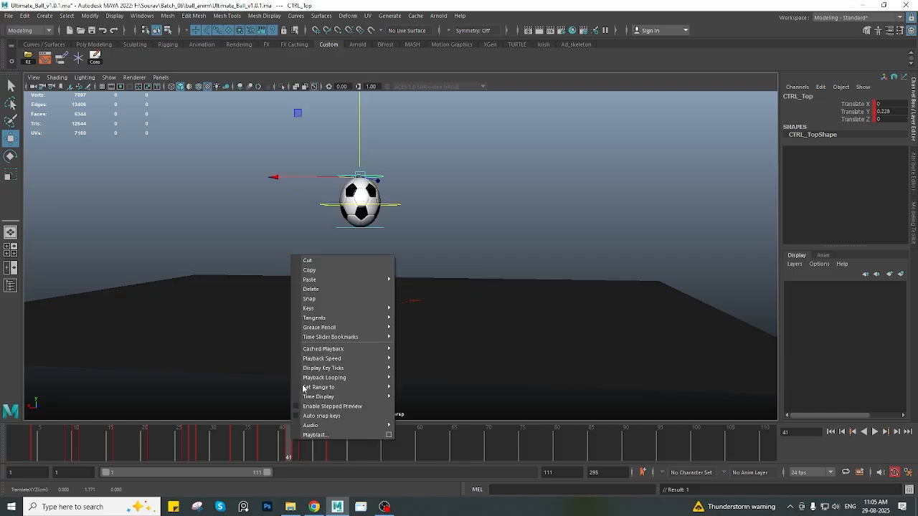
pyautogui.click(313, 270)
pyautogui.click(300, 445)
pyautogui.rightClick(300, 445)
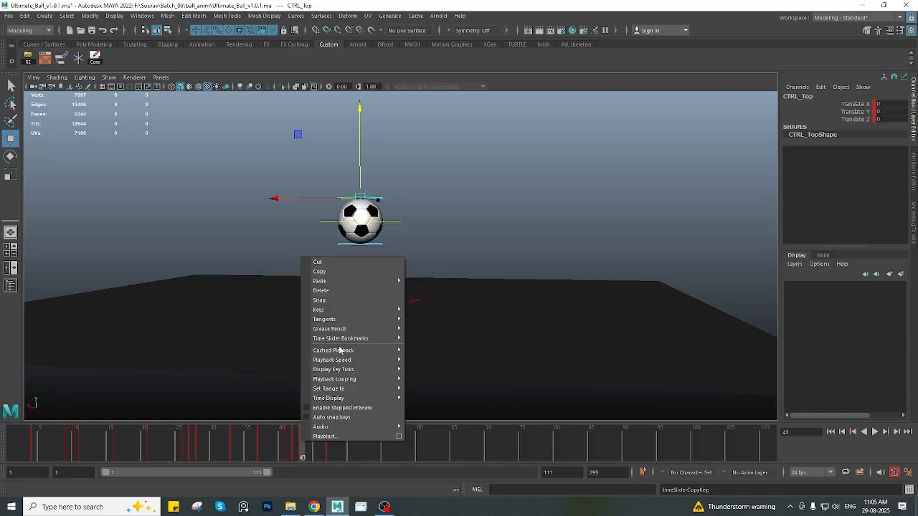
pyautogui.click(288, 443)
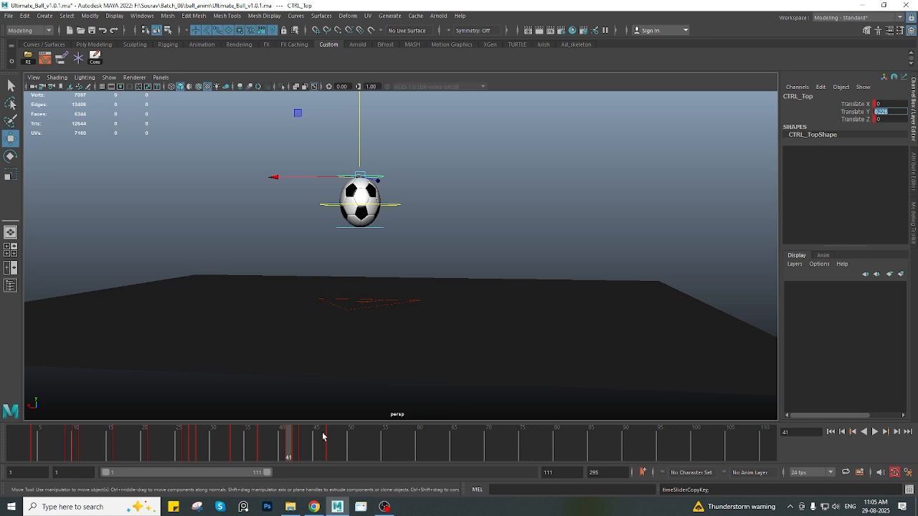
pyautogui.click(302, 444)
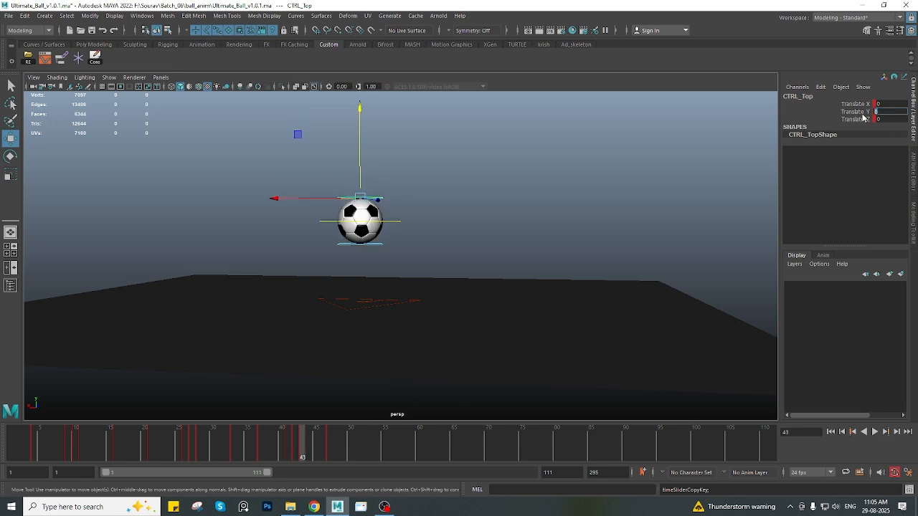
pyautogui.write('.228')
pyautogui.press('Return')
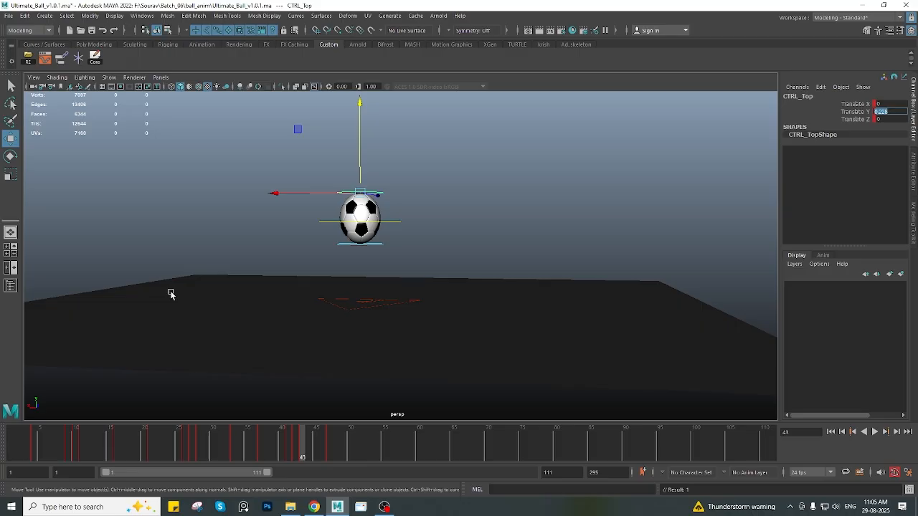
# Scrub through frames 36 to 47 to check the squash and stretch of the third bounce
pyautogui.keyDown('alt'); pyautogui.moveTo(171, 293); pyautogui.dragTo(337, 294); pyautogui.keyUp('alt')
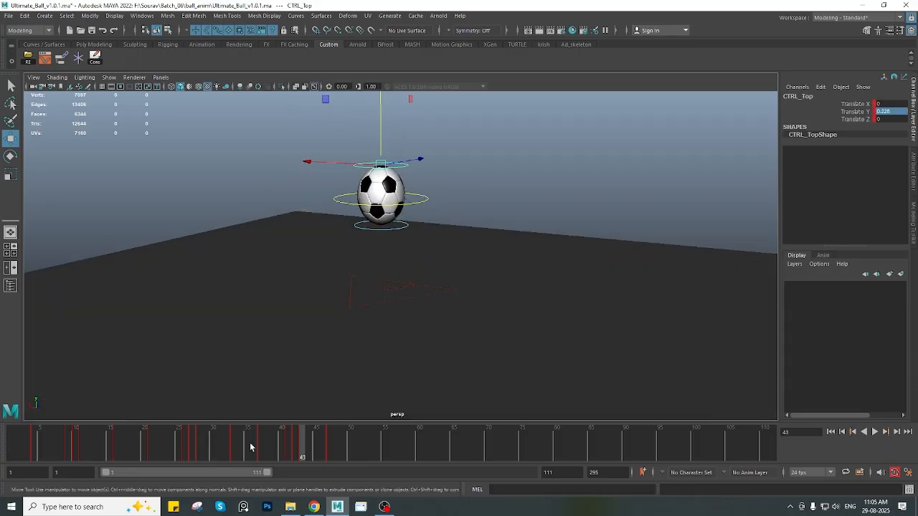
pyautogui.moveTo(250, 447); pyautogui.dragTo(307, 445)
pyautogui.keyDown('alt'); pyautogui.moveTo(387, 309); pyautogui.dragTo(395, 281); pyautogui.keyUp('alt')
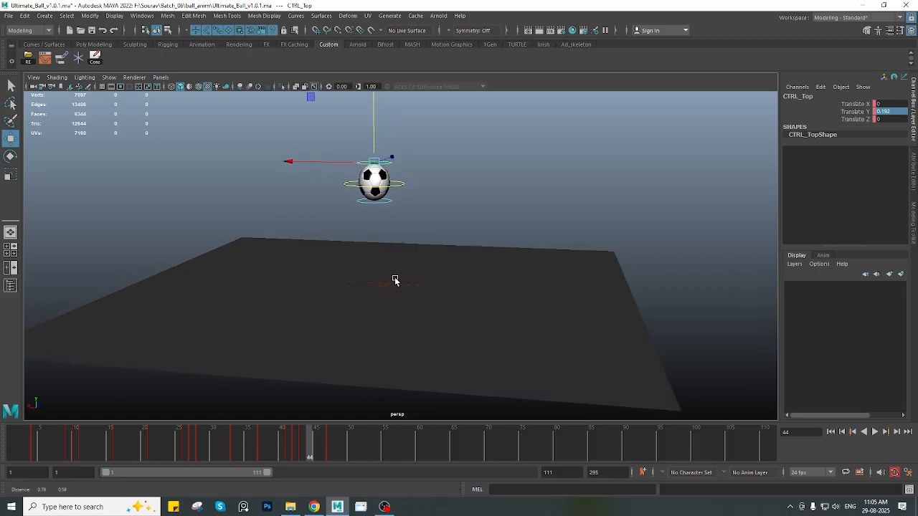
pyautogui.moveTo(252, 444)
pyautogui.mouseDown()
pyautogui.moveTo(310, 445)
pyautogui.moveTo(217, 444)
pyautogui.moveTo(329, 446)
pyautogui.mouseUp()
pyautogui.keyDown('alt'); pyautogui.moveTo(402, 330); pyautogui.dragTo(337, 344); pyautogui.keyUp('alt')
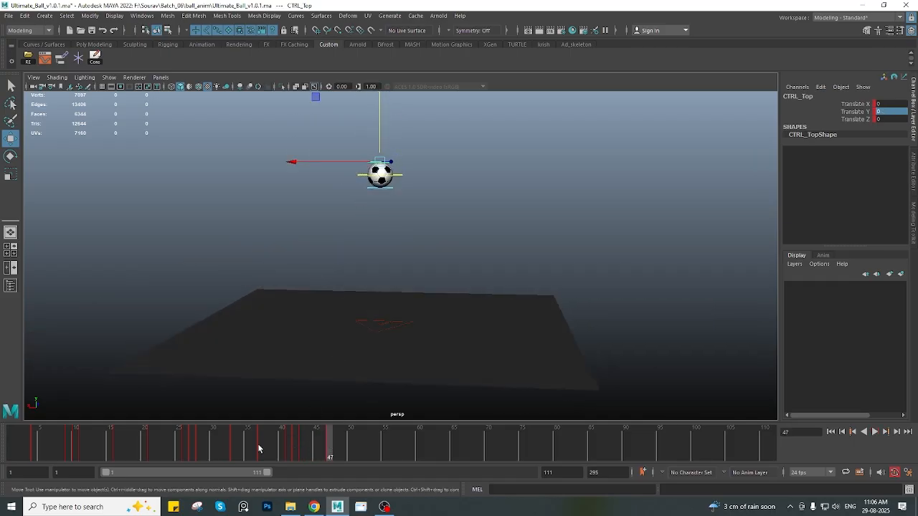
# Scrub on to frame 55 and examine the ball up close at its fourth ground contact
pyautogui.moveTo(258, 446); pyautogui.dragTo(385, 462)
pyautogui.keyDown('alt'); pyautogui.moveTo(403, 352); pyautogui.dragTo(383, 316); pyautogui.keyUp('alt')
pyautogui.scroll(5, 383, 316)
pyautogui.keyDown('alt'); pyautogui.moveTo(382, 315); pyautogui.dragTo(389, 290, button='middle'); pyautogui.keyUp('alt')
pyautogui.keyDown('alt'); pyautogui.moveTo(389, 290); pyautogui.dragTo(360, 293); pyautogui.keyUp('alt')
pyautogui.scroll(2, 387, 294)
pyautogui.scroll(2, 360, 293)
pyautogui.keyDown('alt'); pyautogui.moveTo(361, 293); pyautogui.dragTo(335, 275, button='middle'); pyautogui.keyUp('alt')
pyautogui.keyDown('alt'); pyautogui.moveTo(335, 275); pyautogui.dragTo(396, 299); pyautogui.keyUp('alt')
pyautogui.scroll(-2, 396, 300)
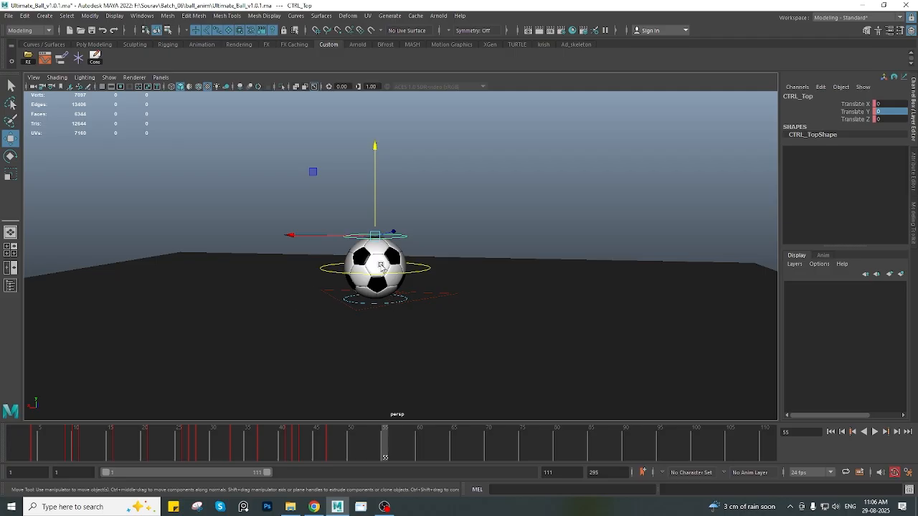
pyautogui.scroll(-3, 387, 268)
pyautogui.keyDown('alt'); pyautogui.moveTo(382, 228); pyautogui.dragTo(406, 267); pyautogui.keyUp('alt')
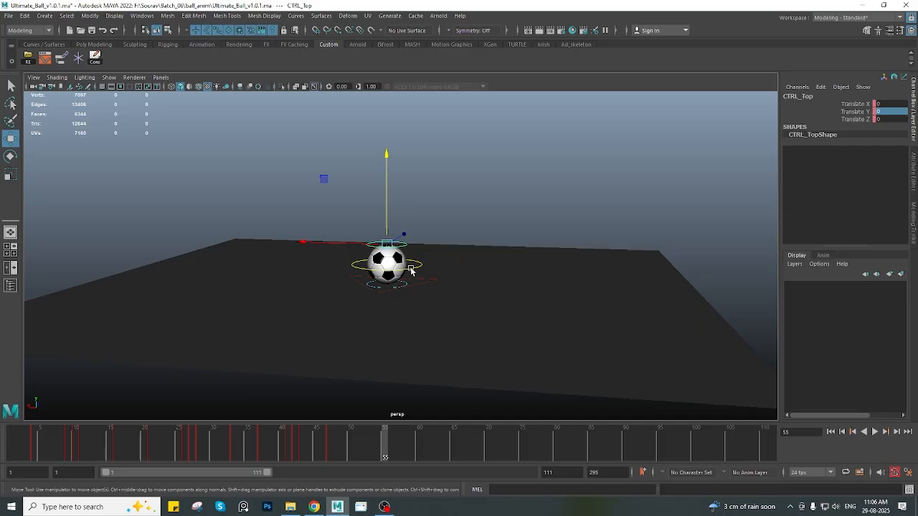
# Try rotating the CTRL_Main control by about 33.4 degrees in Z at frame 55, and undo the rotation
pyautogui.click(410, 270)
pyautogui.press('e')
pyautogui.moveTo(451, 205); pyautogui.dragTo(470, 251)
pyautogui.hotkey('ctrl', 'z')
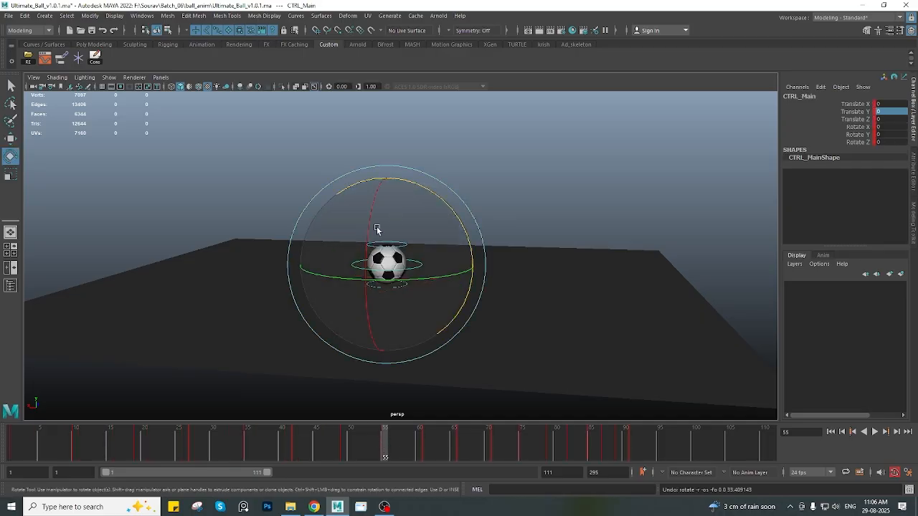
pyautogui.keyDown('alt'); pyautogui.moveTo(377, 229); pyautogui.dragTo(529, 276); pyautogui.keyUp('alt')
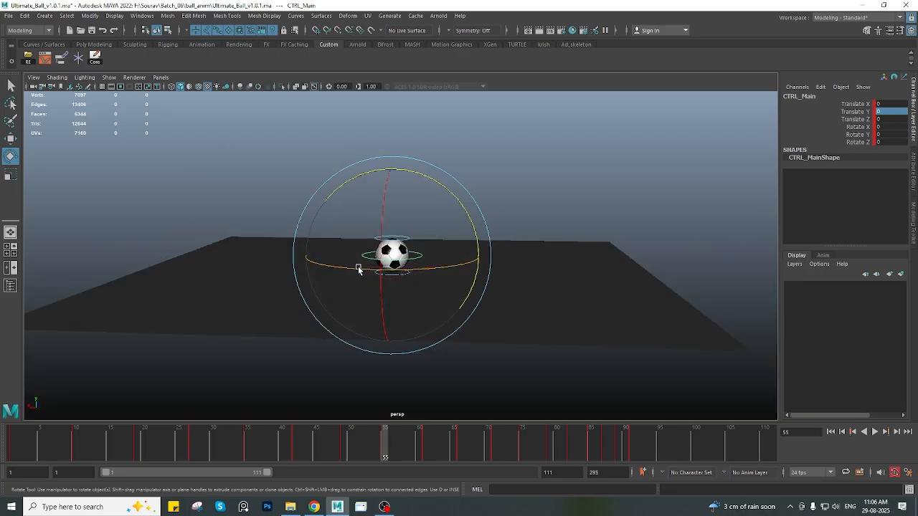
pyautogui.keyDown('alt'); pyautogui.moveTo(358, 270); pyautogui.dragTo(445, 276); pyautogui.keyUp('alt')
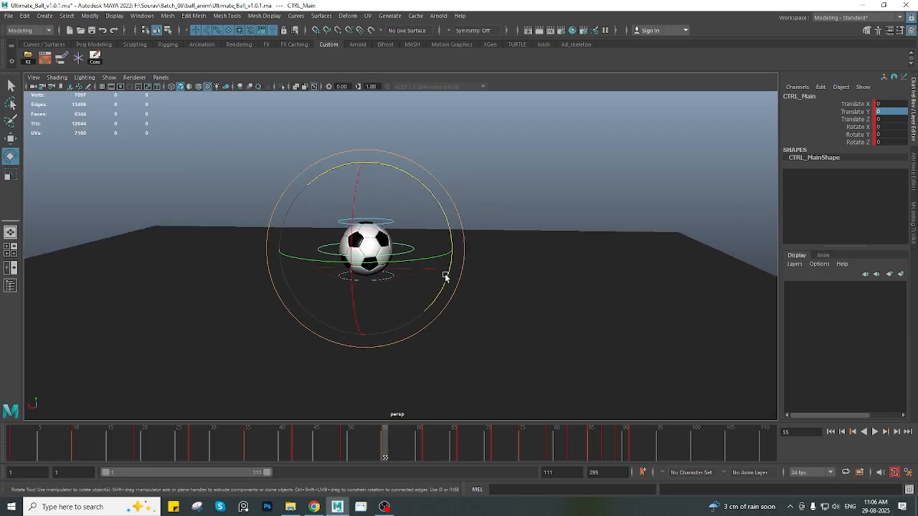
pyautogui.scroll(3, 443, 277)
pyautogui.keyDown('alt'); pyautogui.moveTo(383, 268); pyautogui.dragTo(394, 269, button='middle'); pyautogui.keyUp('alt')
pyautogui.keyDown('alt'); pyautogui.moveTo(448, 280); pyautogui.dragTo(457, 270, button='middle'); pyautogui.keyUp('alt')
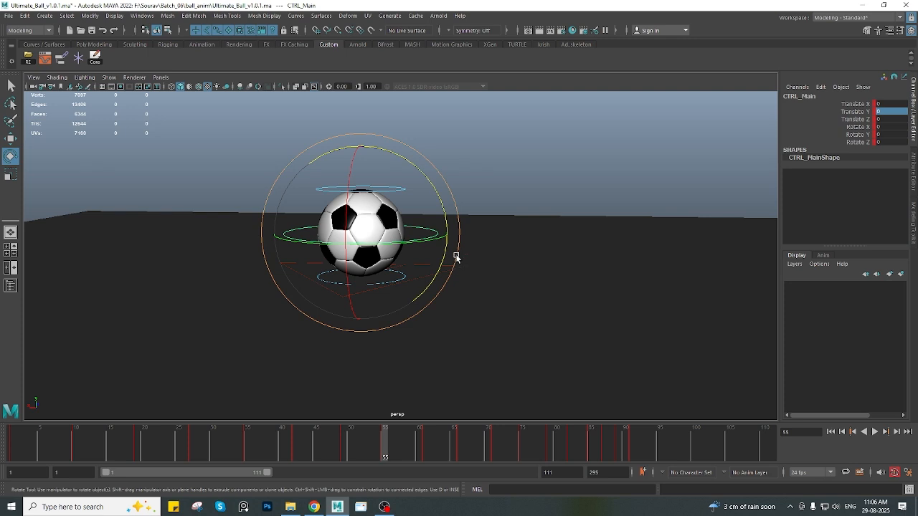
pyautogui.keyDown('alt'); pyautogui.moveTo(455, 256); pyautogui.dragTo(563, 295); pyautogui.keyUp('alt')
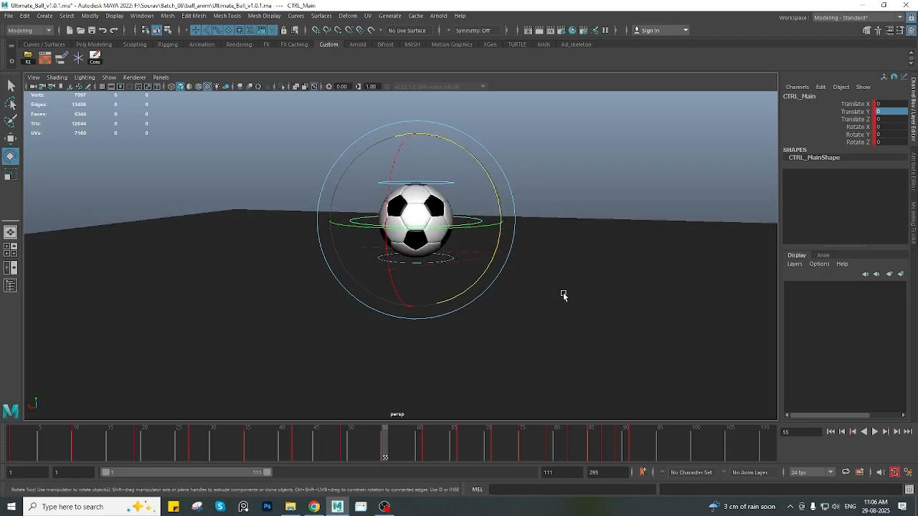
# Turn off picking of surface objects and reselect the CTRL_Top control above the ball
pyautogui.click(562, 294)
pyautogui.click(335, 94)
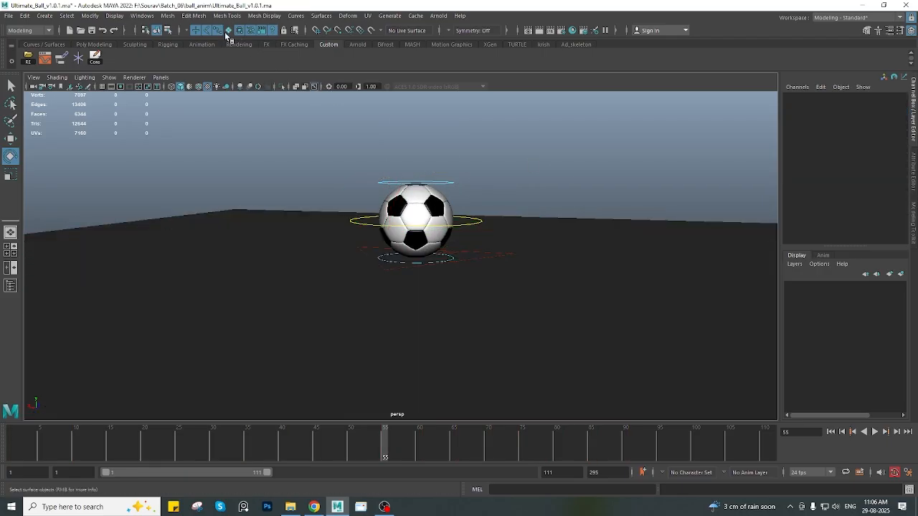
pyautogui.click(449, 188)
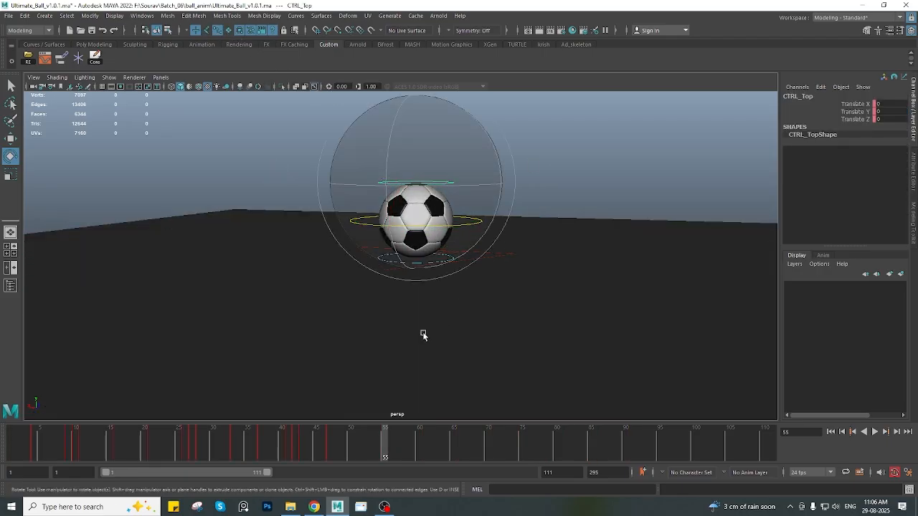
# Review the ball's deformation before, during and after its contact at frame 42 by scrubbing repeatedly through the third bounce
pyautogui.keyDown('alt'); pyautogui.moveTo(422, 334); pyautogui.dragTo(323, 389); pyautogui.keyUp('alt')
pyautogui.hotkey('ctrl', 'h')
pyautogui.moveTo(247, 440); pyautogui.dragTo(295, 440)
pyautogui.keyDown('alt'); pyautogui.moveTo(480, 276); pyautogui.dragTo(502, 274); pyautogui.keyUp('alt')
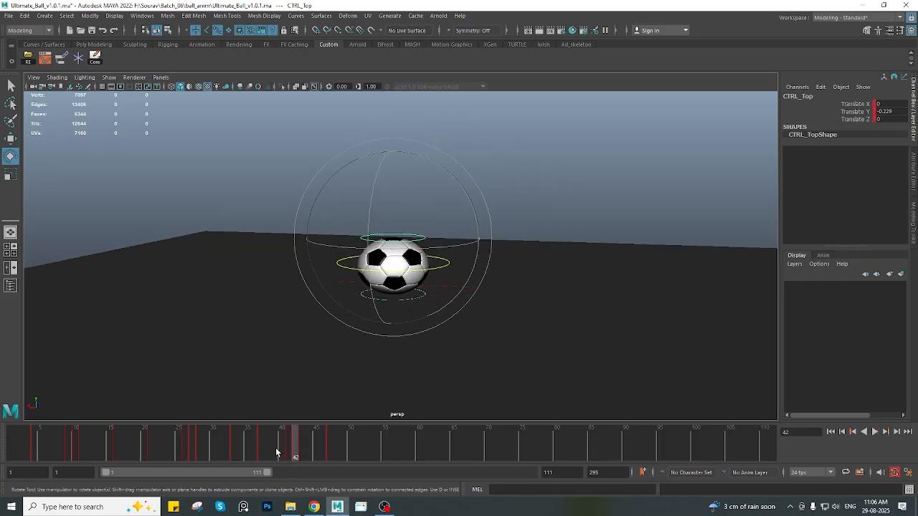
pyautogui.moveTo(277, 452); pyautogui.dragTo(314, 444)
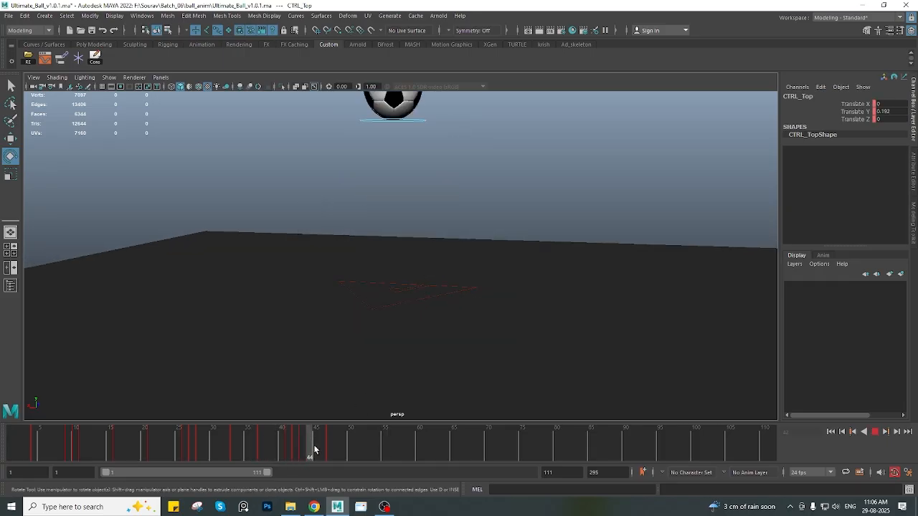
pyautogui.keyDown('alt'); pyautogui.moveTo(459, 276); pyautogui.dragTo(455, 264); pyautogui.keyUp('alt')
pyautogui.keyDown('alt'); pyautogui.moveTo(443, 200); pyautogui.dragTo(430, 289, button='right'); pyautogui.keyUp('alt')
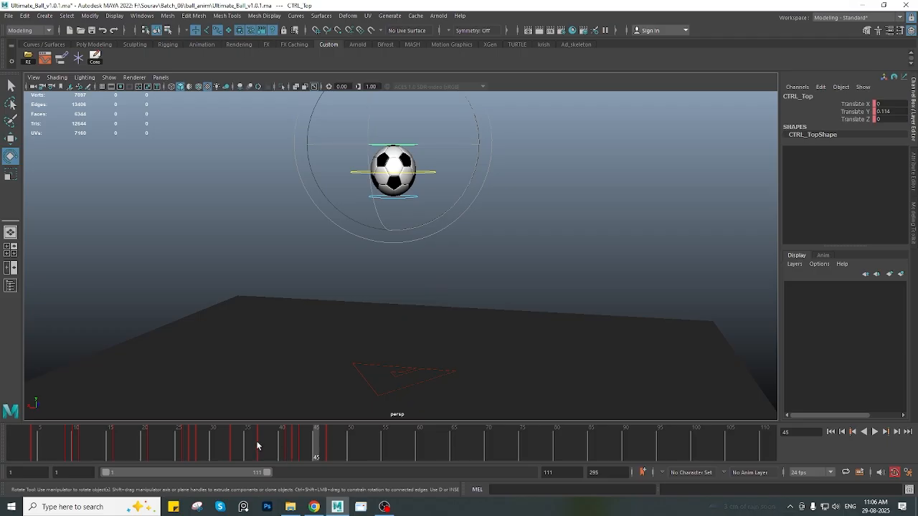
pyautogui.moveTo(256, 445); pyautogui.dragTo(316, 448)
pyautogui.keyDown('alt'); pyautogui.moveTo(452, 283); pyautogui.dragTo(420, 290); pyautogui.keyUp('alt')
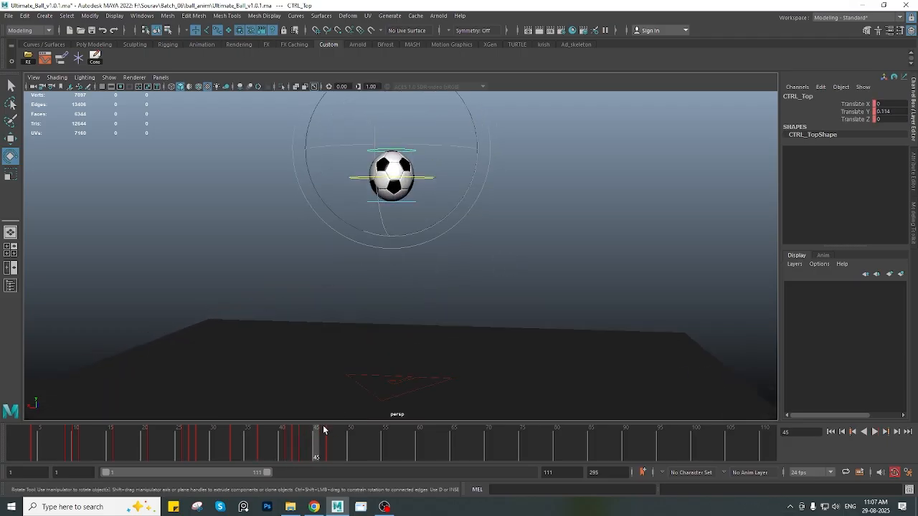
# Key the CTRL_Top control in its neutral pose at frames 54, 55 and 56 around the fourth ground contact
pyautogui.moveTo(323, 428); pyautogui.dragTo(384, 447)
pyautogui.scroll(-3, 436, 260)
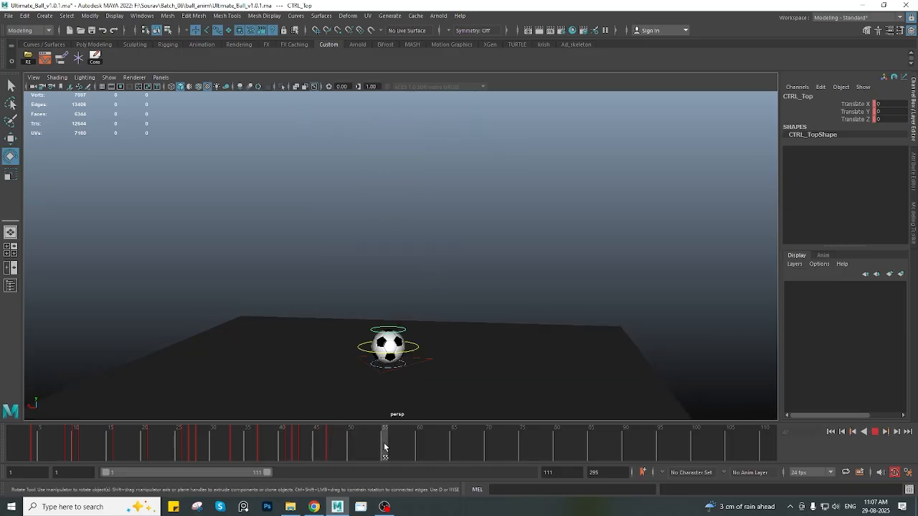
pyautogui.scroll(4, 507, 262)
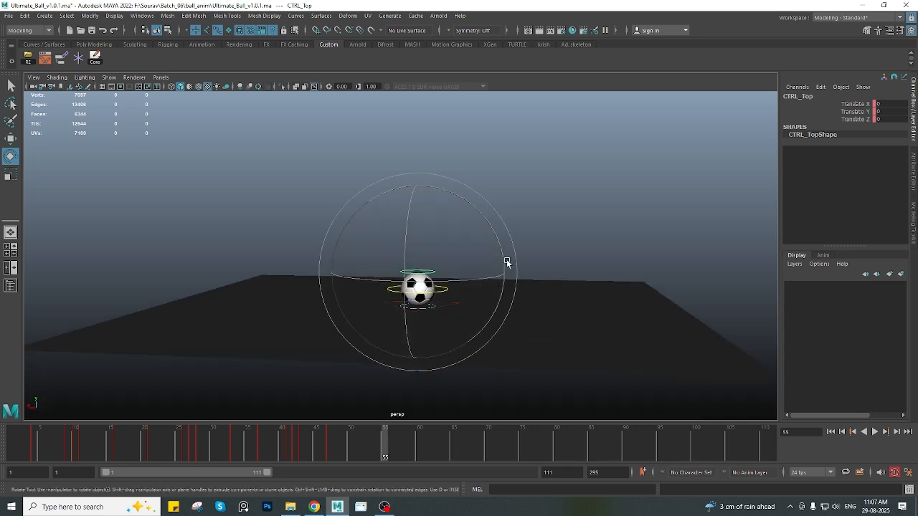
pyautogui.scroll(3, 482, 305)
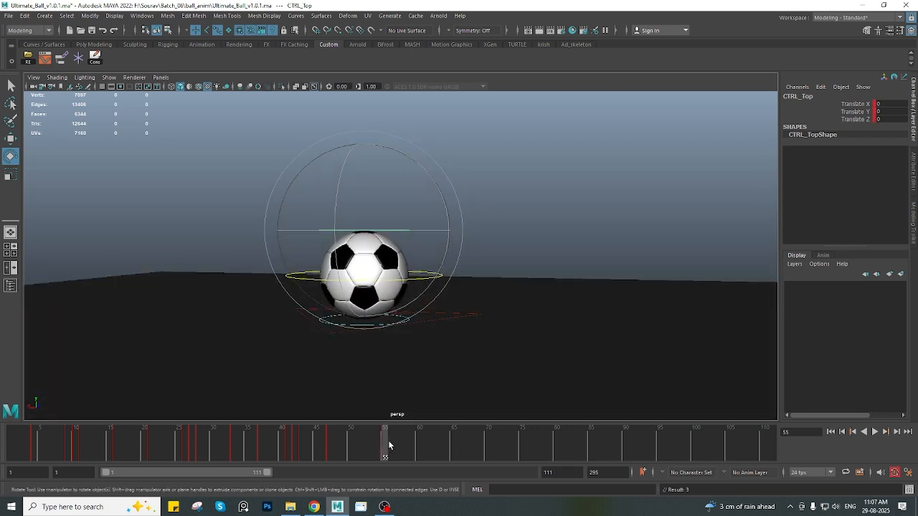
pyautogui.moveTo(384, 443); pyautogui.dragTo(370, 446)
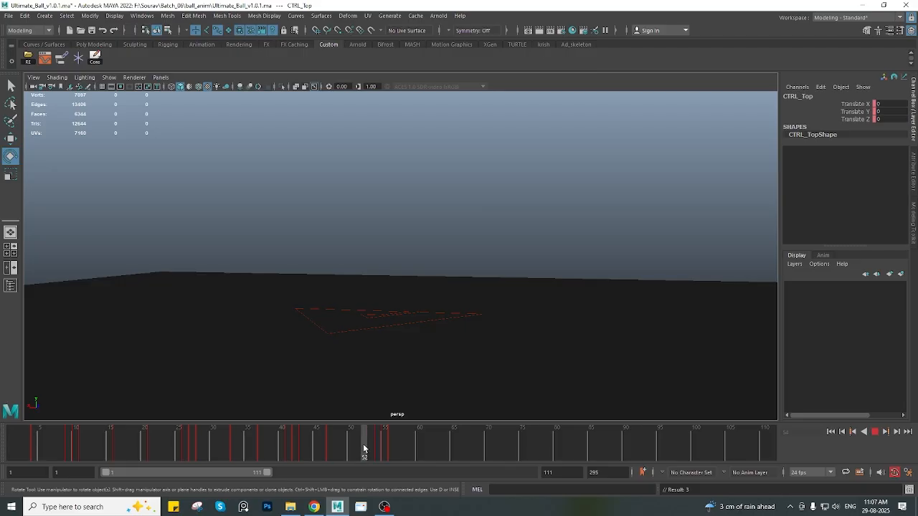
# Key the neutral CTRL_Top pose at frames 50 and 61 on either side of the fourth ground contact
pyautogui.scroll(-5, 479, 233)
pyautogui.keyDown('alt'); pyautogui.moveTo(476, 221); pyautogui.dragTo(460, 305, button='middle'); pyautogui.keyUp('alt')
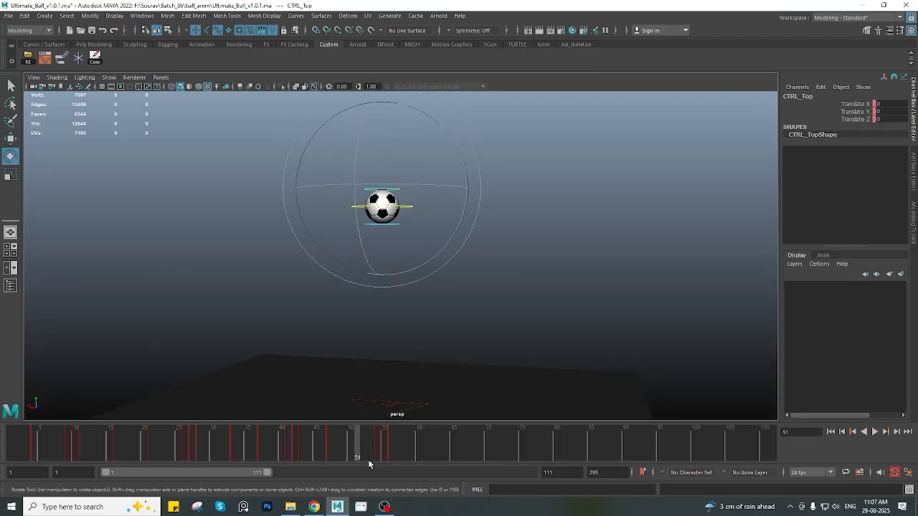
pyautogui.hotkey('alt', 'v')
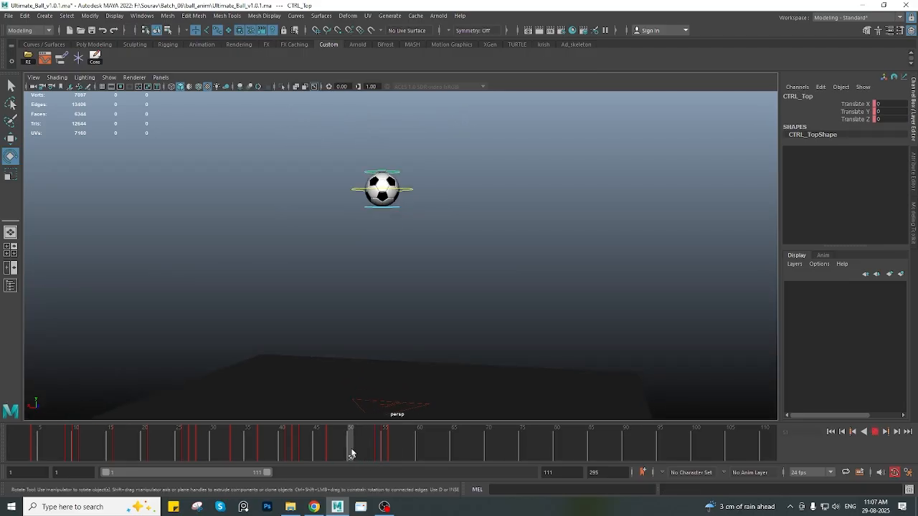
pyautogui.moveTo(352, 453)
pyautogui.mouseDown()
pyautogui.moveTo(365, 444)
pyautogui.moveTo(424, 450)
pyautogui.mouseUp()
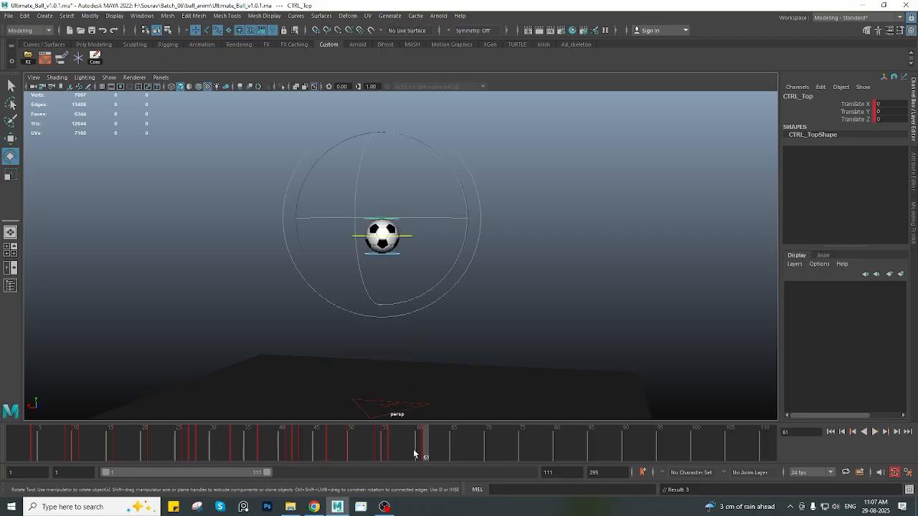
# Stretch the ball by raising CTRL_Top to Translate Y 0.174 at frame 54, and squash it by lowering the control slightly at frame 55
pyautogui.click(381, 446)
pyautogui.scroll(4, 465, 180)
pyautogui.press('w')
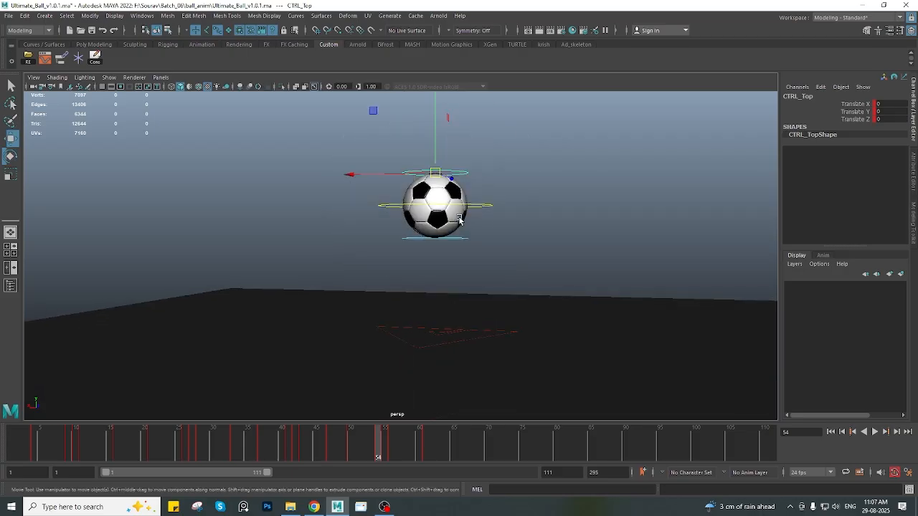
pyautogui.keyDown('alt'); pyautogui.moveTo(450, 233); pyautogui.dragTo(449, 229); pyautogui.keyUp('alt')
pyautogui.keyDown('alt'); pyautogui.moveTo(449, 219); pyautogui.dragTo(429, 201, button='middle'); pyautogui.keyUp('alt')
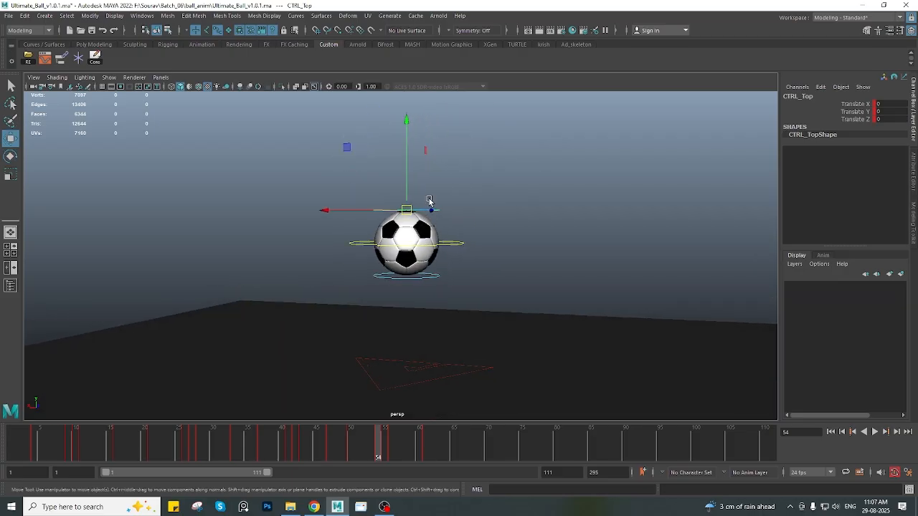
pyautogui.moveTo(405, 192); pyautogui.dragTo(407, 186)
pyautogui.click(385, 443)
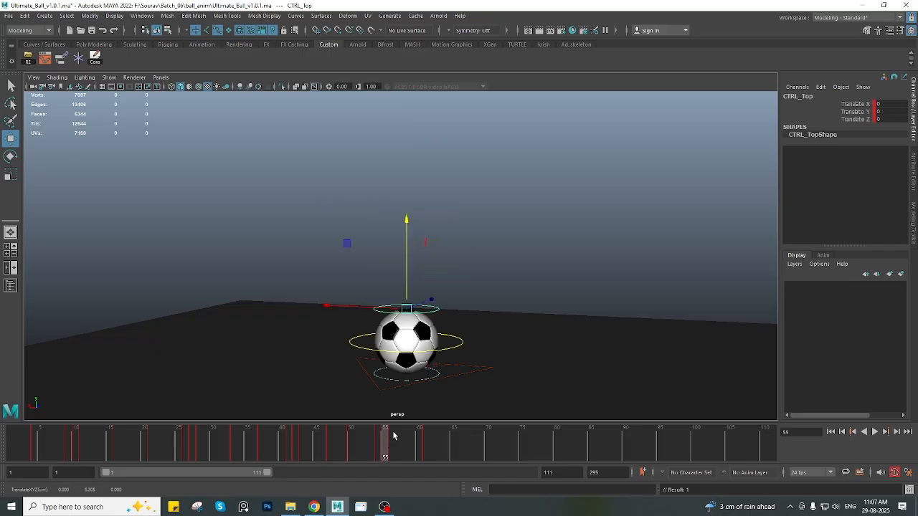
pyautogui.keyDown('alt'); pyautogui.moveTo(423, 301); pyautogui.dragTo(423, 240, button='middle'); pyautogui.keyUp('alt')
pyautogui.moveTo(411, 204); pyautogui.dragTo(410, 209)
# Copy CTRL_Top's stretch key from frame 54 and paste it at frame 56
pyautogui.click(378, 448)
pyautogui.rightClick(378, 450)
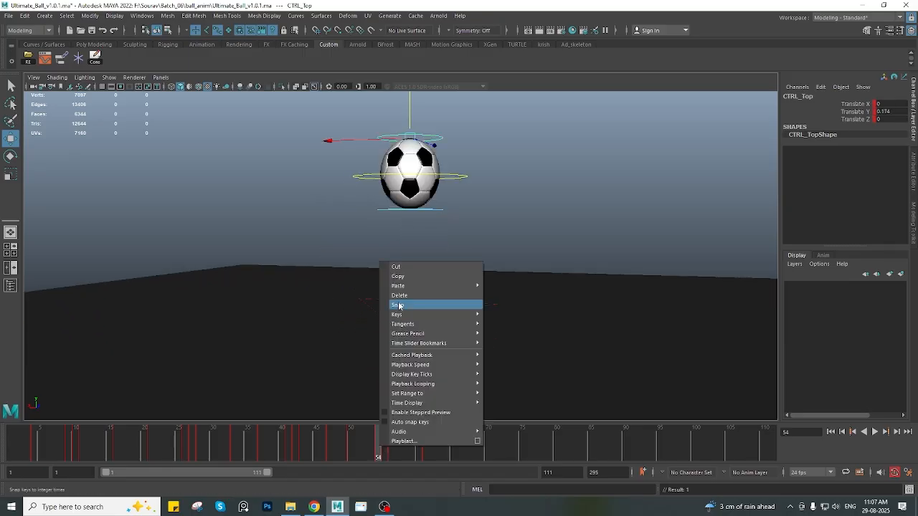
pyautogui.click(401, 275)
pyautogui.click(391, 448)
pyautogui.rightClick(392, 448)
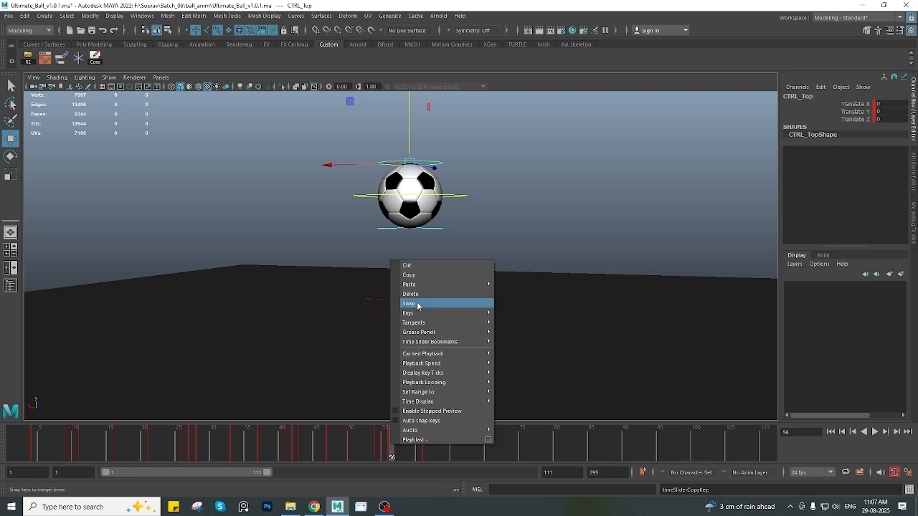
pyautogui.moveTo(430, 284)
pyautogui.click(512, 285)
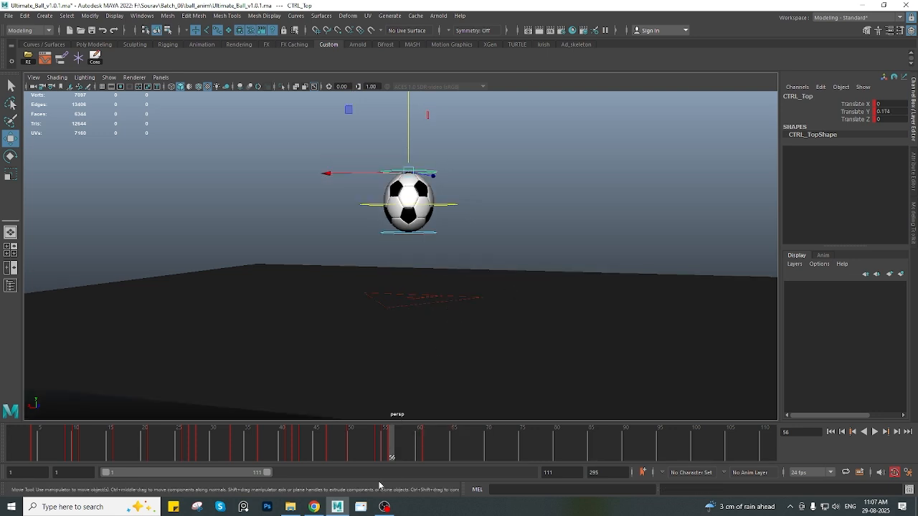
# Scrub through the fourth bounce and key the neutral CTRL_Top pose at frame 66, the fifth ground contact
pyautogui.moveTo(345, 448); pyautogui.dragTo(420, 446)
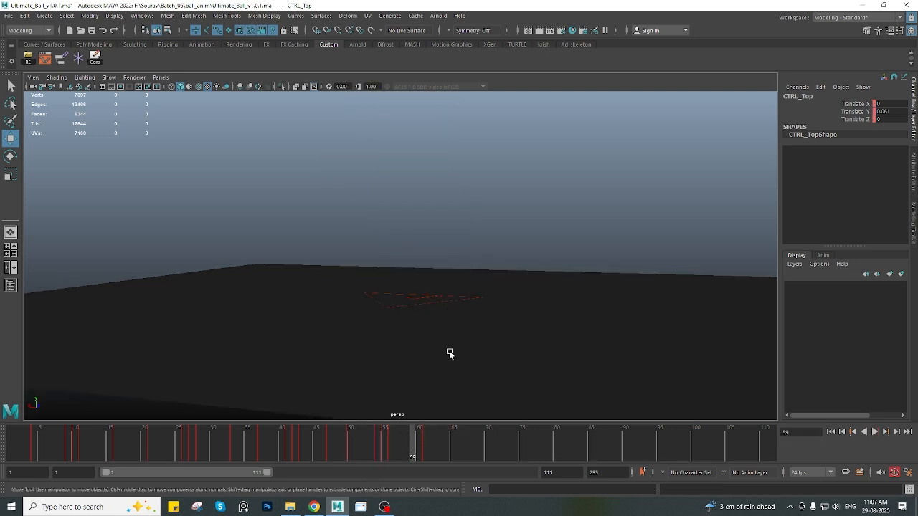
pyautogui.scroll(-3, 448, 351)
pyautogui.keyDown('alt'); pyautogui.moveTo(447, 350); pyautogui.dragTo(425, 412, button='middle'); pyautogui.keyUp('alt')
pyautogui.moveTo(418, 450); pyautogui.dragTo(461, 445)
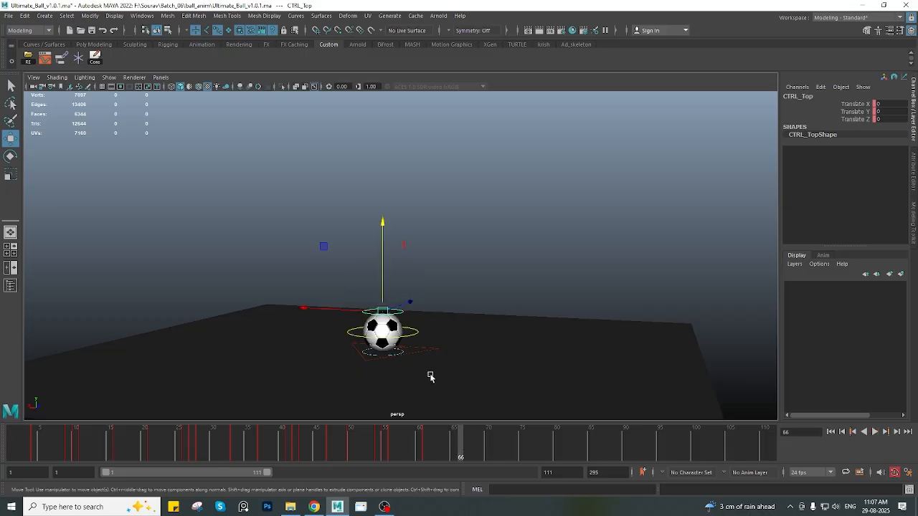
pyautogui.keyDown('alt'); pyautogui.moveTo(430, 376); pyautogui.dragTo(436, 287, button='middle'); pyautogui.keyUp('alt')
pyautogui.scroll(2, 430, 308)
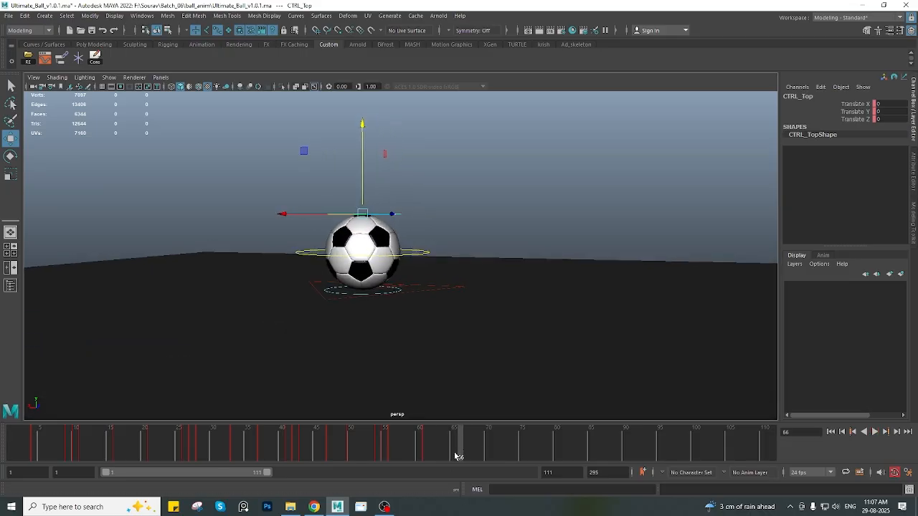
pyautogui.keyDown('alt'); pyautogui.moveTo(407, 353); pyautogui.dragTo(421, 356, button='middle'); pyautogui.keyUp('alt')
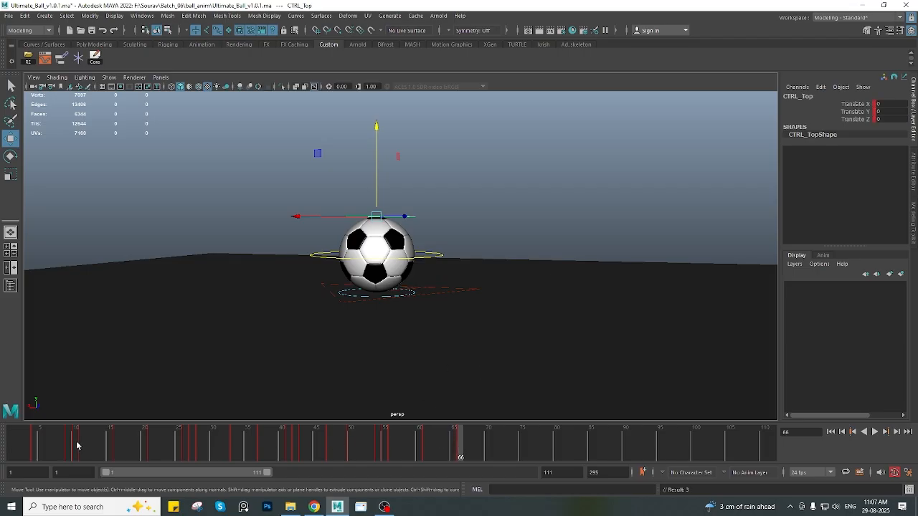
# Review the earlier bounces and CTRL_Main's contact keys by scrubbing the timeline, with CTRL_Top reselected for comparison
pyautogui.moveTo(77, 445); pyautogui.dragTo(460, 454)
pyautogui.click(428, 273)
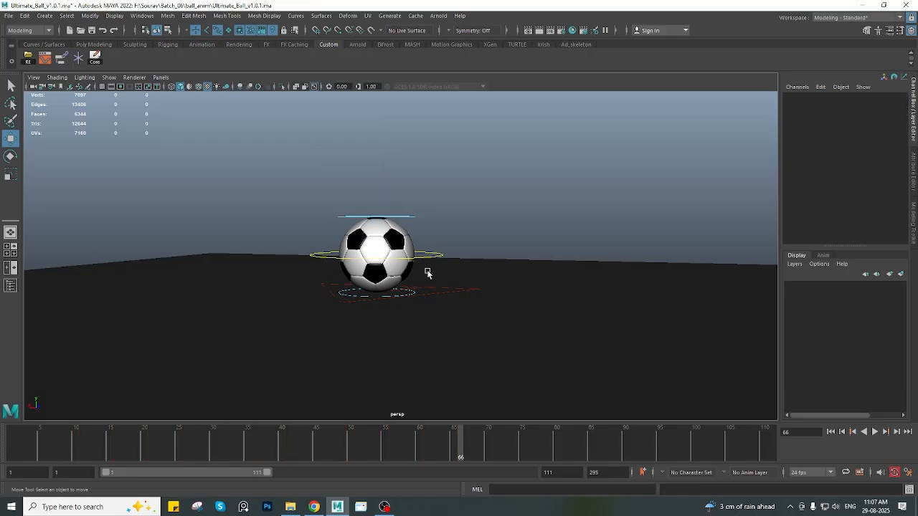
pyautogui.click(426, 259)
pyautogui.hotkey('alt', 'v')
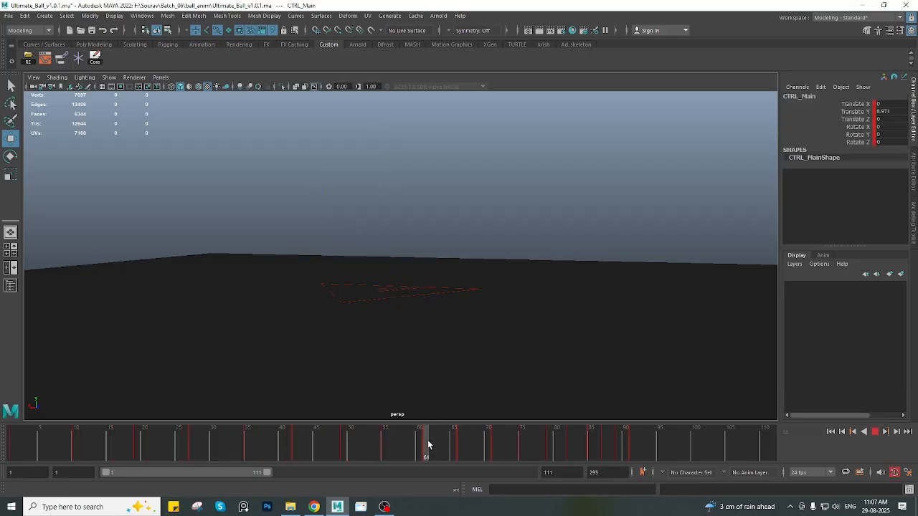
pyautogui.click(8, 430)
pyautogui.moveTo(38, 435); pyautogui.dragTo(75, 435)
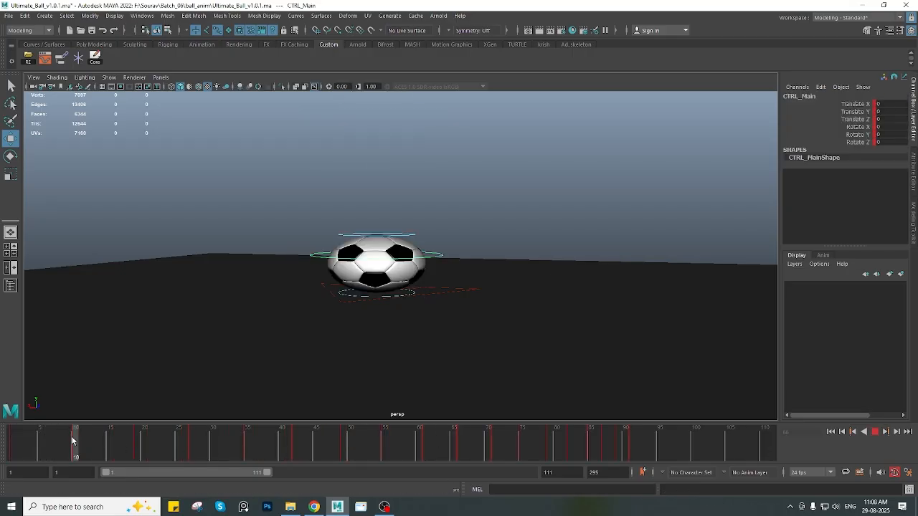
pyautogui.moveTo(429, 440); pyautogui.dragTo(460, 441)
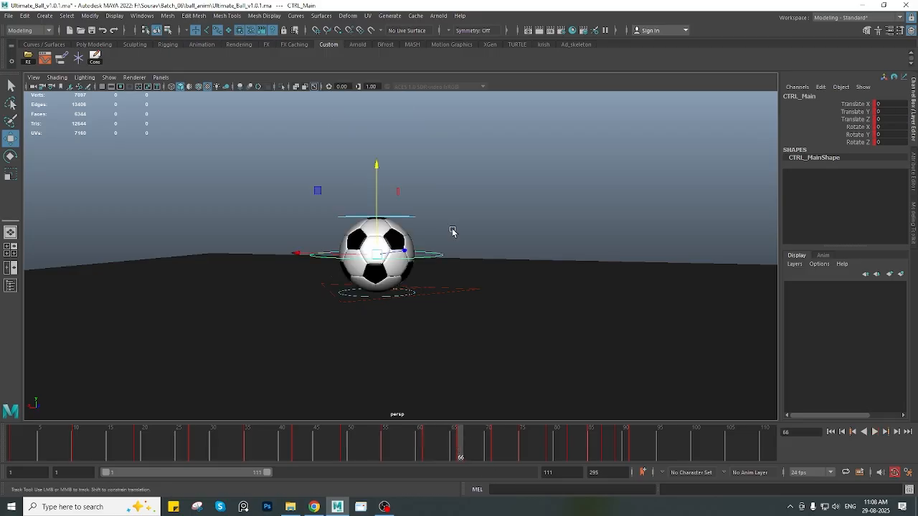
pyautogui.click(410, 217)
pyautogui.keyDown('alt'); pyautogui.moveTo(422, 352); pyautogui.dragTo(426, 317, button='middle'); pyautogui.keyUp('alt')
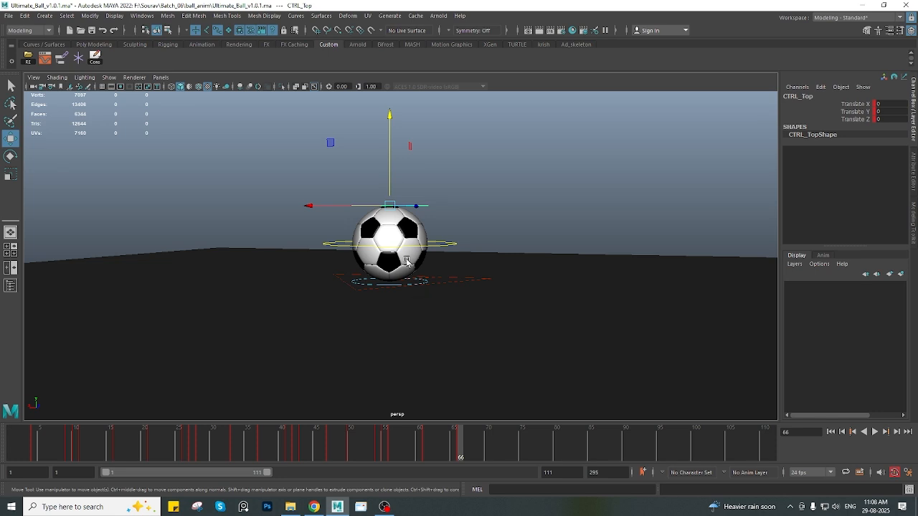
pyautogui.moveTo(53, 446)
pyautogui.mouseDown()
pyautogui.moveTo(82, 442)
pyautogui.moveTo(35, 448)
pyautogui.mouseUp()
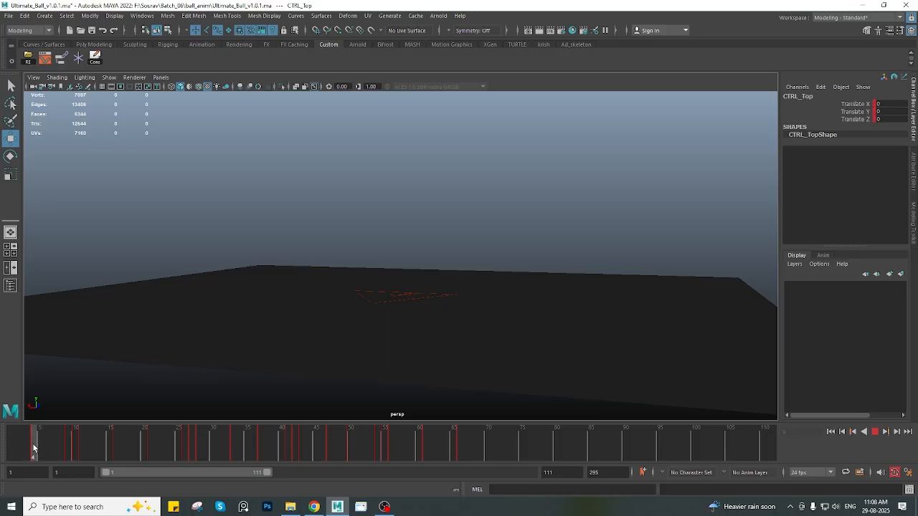
pyautogui.press('Escape')
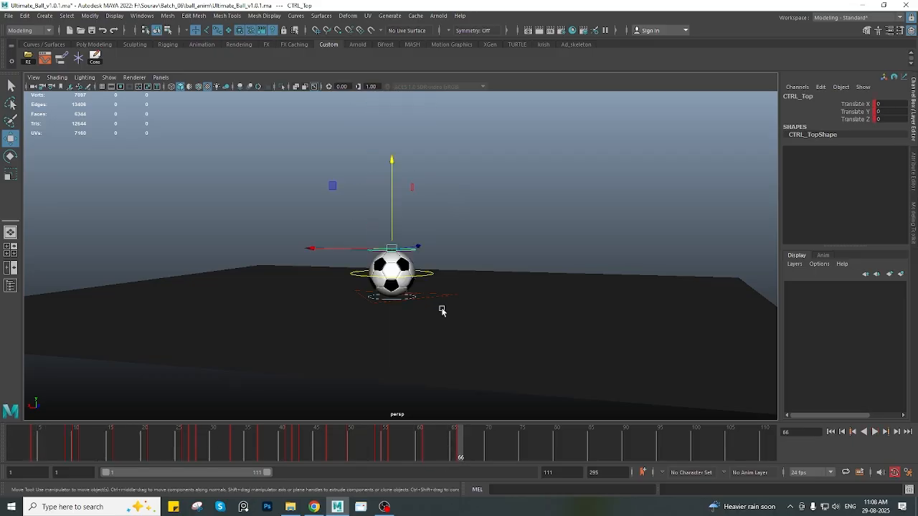
# Key the neutral CTRL_Top pose at frames 65 and 67, directly around the fifth ground contact
pyautogui.keyDown('alt'); pyautogui.moveTo(422, 280); pyautogui.dragTo(424, 259, button='middle'); pyautogui.keyUp('alt')
pyautogui.keyDown('alt'); pyautogui.moveTo(424, 259); pyautogui.dragTo(434, 258, button='right'); pyautogui.keyUp('alt')
pyautogui.keyDown('alt'); pyautogui.moveTo(435, 258); pyautogui.dragTo(409, 289, button='middle'); pyautogui.keyUp('alt')
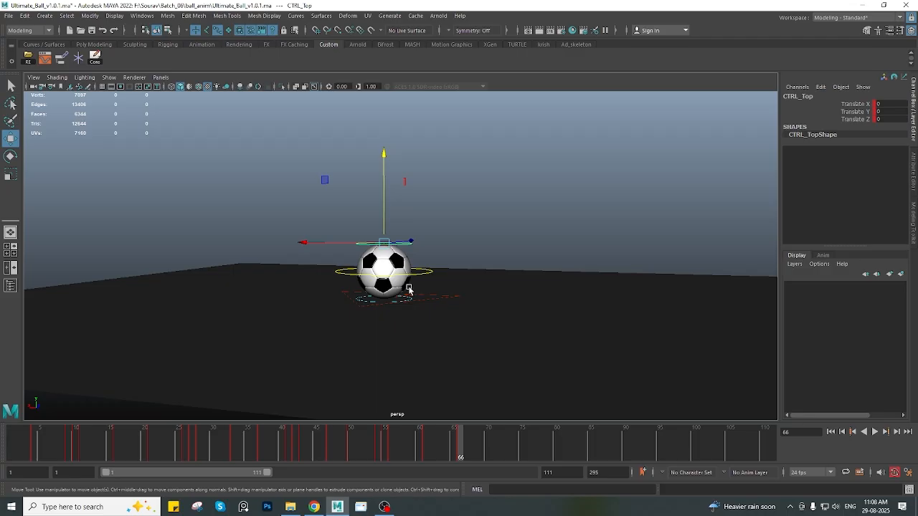
pyautogui.keyDown('alt'); pyautogui.moveTo(392, 293); pyautogui.dragTo(407, 290, button='right'); pyautogui.keyUp('alt')
pyautogui.keyDown('alt'); pyautogui.moveTo(407, 290); pyautogui.dragTo(425, 282, button='middle'); pyautogui.keyUp('alt')
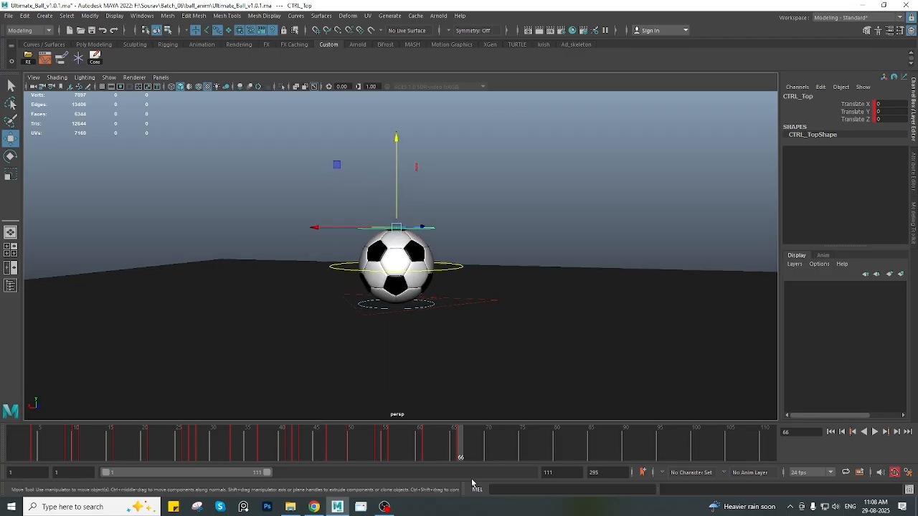
pyautogui.moveTo(453, 449)
pyautogui.mouseDown()
pyautogui.moveTo(444, 450)
pyautogui.moveTo(460, 449)
pyautogui.mouseUp()
pyautogui.keyDown('alt'); pyautogui.moveTo(459, 376); pyautogui.dragTo(458, 354, button='middle'); pyautogui.keyUp('alt')
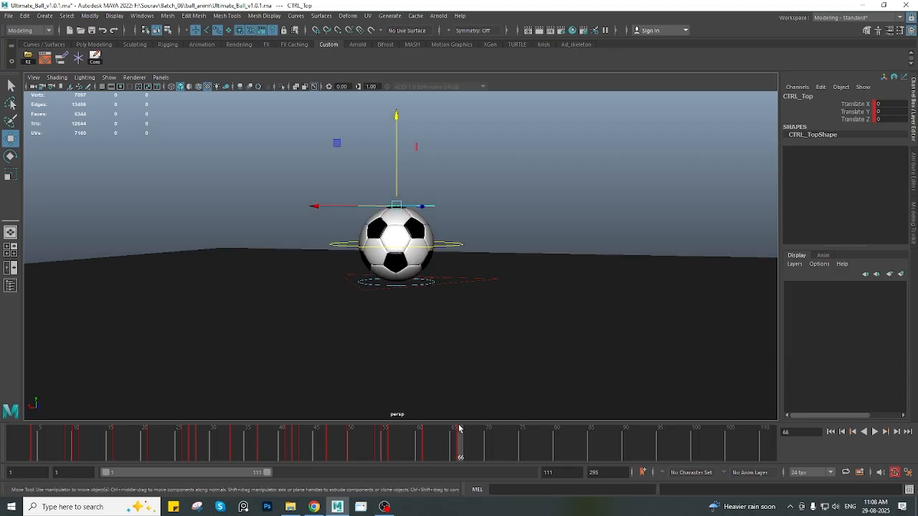
pyautogui.moveTo(460, 440)
pyautogui.mouseDown()
pyautogui.moveTo(466, 448)
pyautogui.moveTo(455, 450)
pyautogui.mouseUp()
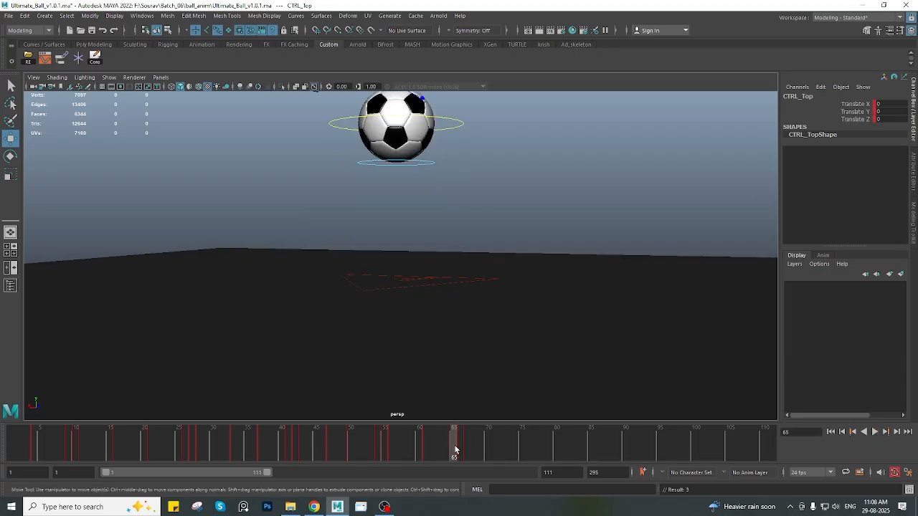
# Key the neutral CTRL_Top pose at frames 62 and 70 on either side of the fifth ground contact
pyautogui.click(450, 441)
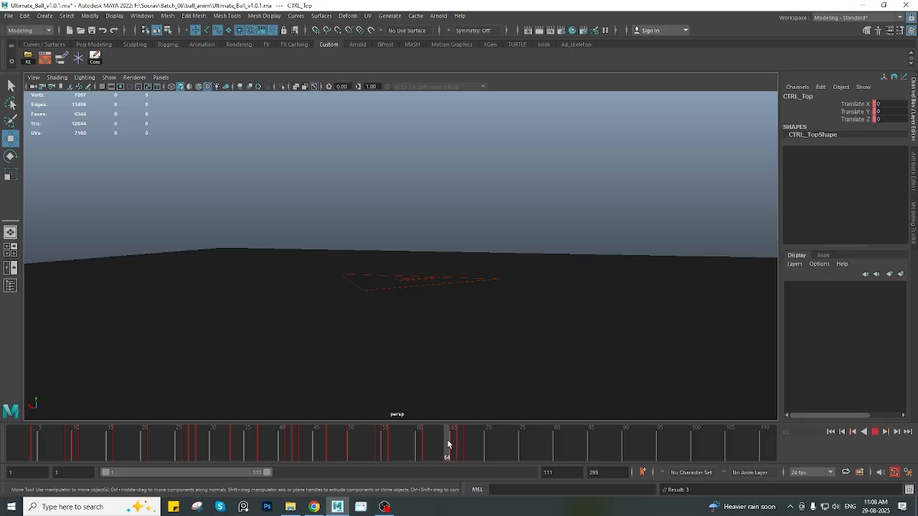
pyautogui.keyDown('alt'); pyautogui.moveTo(433, 254); pyautogui.dragTo(436, 329, button='middle'); pyautogui.keyUp('alt')
pyautogui.scroll(-3, 435, 330)
pyautogui.moveTo(445, 442); pyautogui.dragTo(433, 443)
pyautogui.keyDown('alt'); pyautogui.moveTo(453, 392); pyautogui.dragTo(440, 301); pyautogui.keyUp('alt')
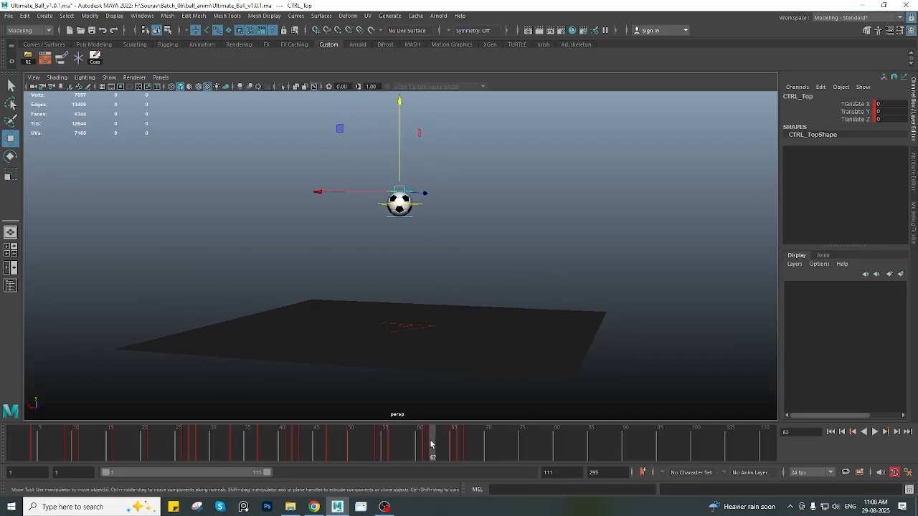
pyautogui.moveTo(451, 440); pyautogui.dragTo(489, 449)
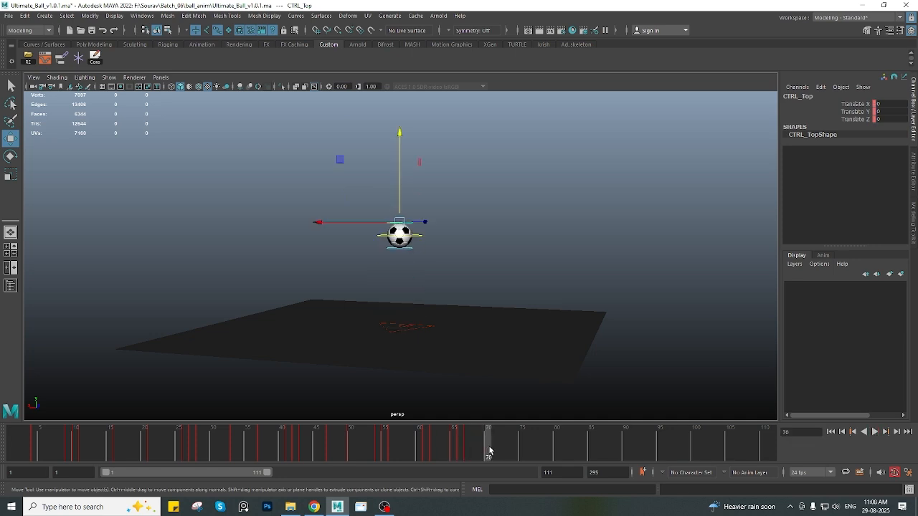
pyautogui.scroll(3, 449, 309)
pyautogui.keyDown('alt'); pyautogui.moveTo(449, 309); pyautogui.dragTo(433, 313, button='middle'); pyautogui.keyUp('alt')
pyautogui.keyDown('alt'); pyautogui.moveTo(487, 412); pyautogui.dragTo(477, 384, button='middle'); pyautogui.keyUp('alt')
# Stretch the ball with CTRL_Top at Translate Y 0.18 on frame 65 and squash it at -0.202 on frame 66
pyautogui.click(454, 442)
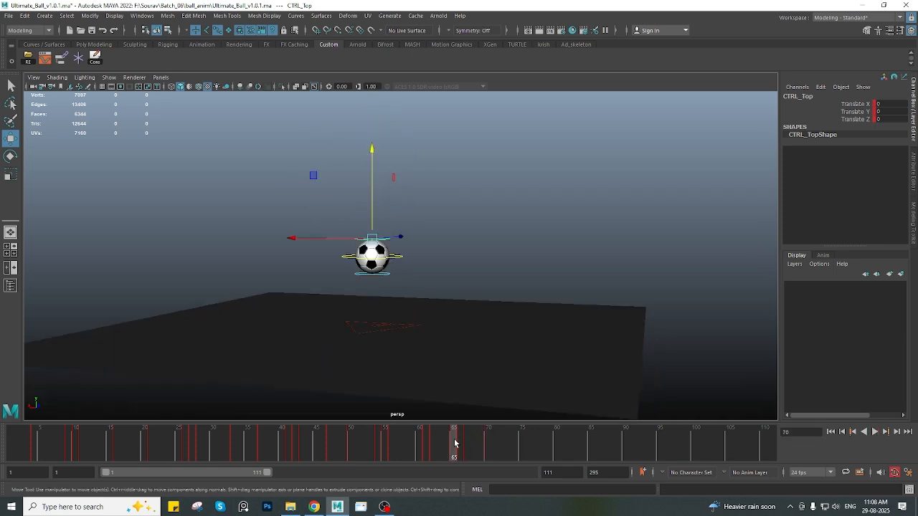
pyautogui.scroll(3, 416, 278)
pyautogui.keyDown('alt'); pyautogui.moveTo(394, 268); pyautogui.dragTo(405, 264, button='middle'); pyautogui.keyUp('alt')
pyautogui.moveTo(374, 215); pyautogui.dragTo(373, 209)
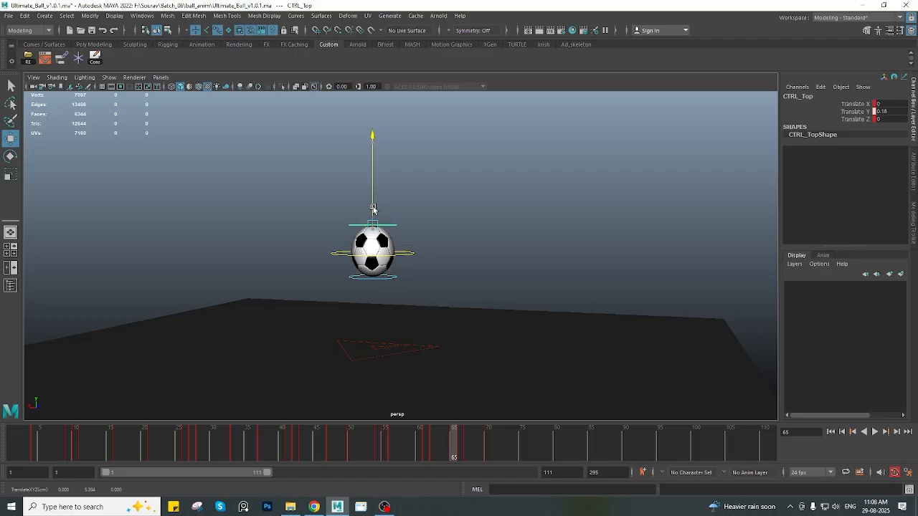
pyautogui.click(459, 439)
pyautogui.keyDown('alt'); pyautogui.moveTo(397, 333); pyautogui.dragTo(399, 299, button='middle'); pyautogui.keyUp('alt')
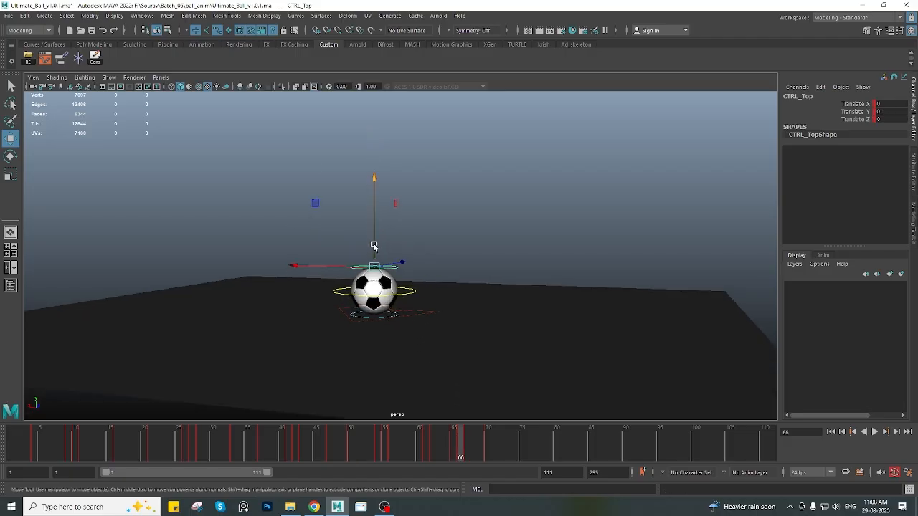
pyautogui.moveTo(374, 245); pyautogui.dragTo(373, 253)
pyautogui.click(465, 446)
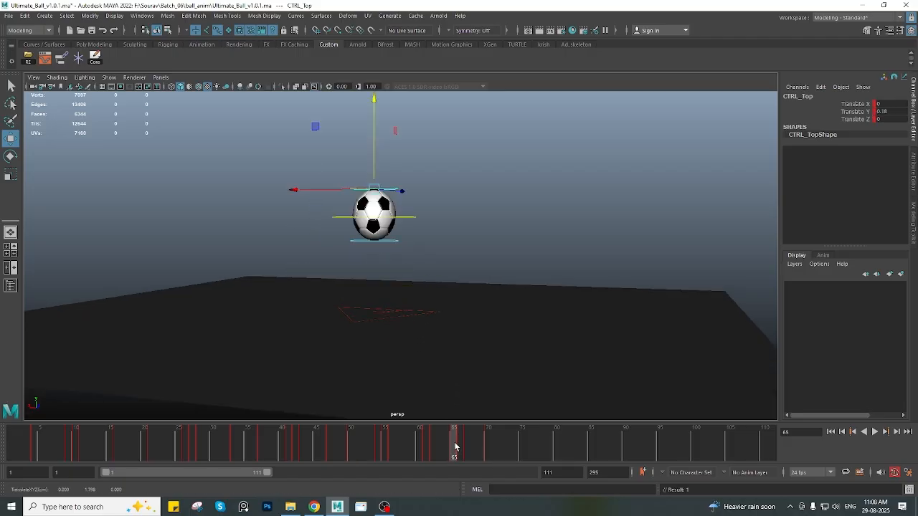
pyautogui.moveTo(463, 448)
pyautogui.mouseDown()
pyautogui.moveTo(437, 446)
pyautogui.moveTo(483, 446)
pyautogui.moveTo(435, 444)
pyautogui.moveTo(460, 446)
pyautogui.mouseUp()
# Key the neutral CTRL_Top pose at frames 72, 74, 75, 76 and 78 around the sixth ground contact
pyautogui.keyDown('alt'); pyautogui.moveTo(389, 291); pyautogui.dragTo(409, 303); pyautogui.keyUp('alt')
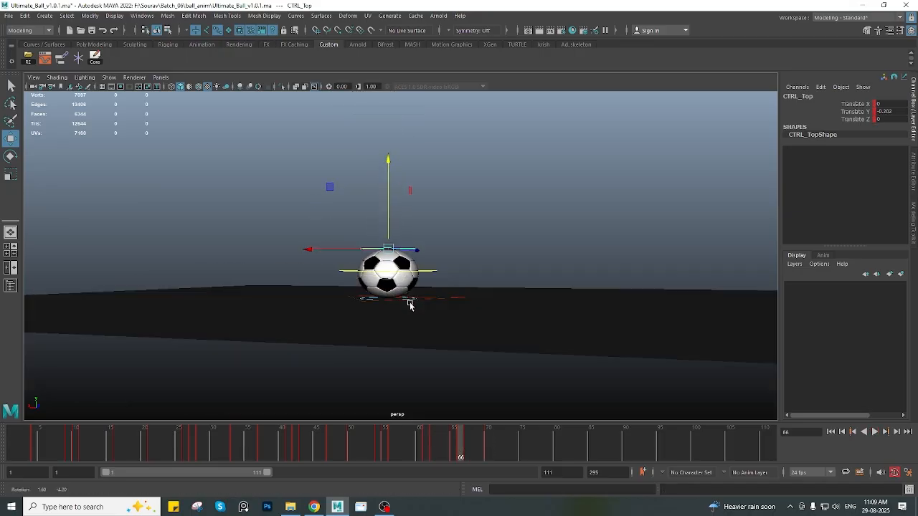
pyautogui.keyDown('alt'); pyautogui.moveTo(410, 304); pyautogui.dragTo(448, 365, button='right'); pyautogui.keyUp('alt')
pyautogui.moveTo(461, 445); pyautogui.dragTo(523, 440)
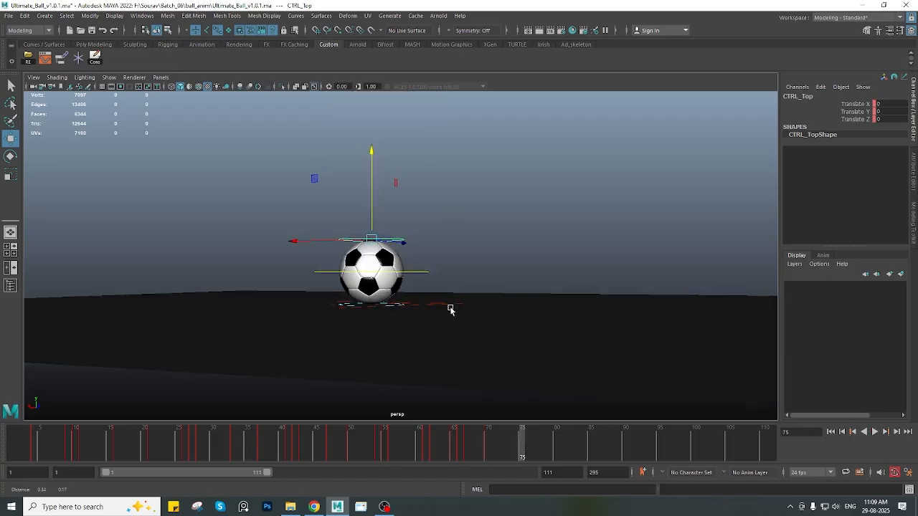
pyautogui.keyDown('alt'); pyautogui.moveTo(489, 365); pyautogui.dragTo(518, 405); pyautogui.keyUp('alt')
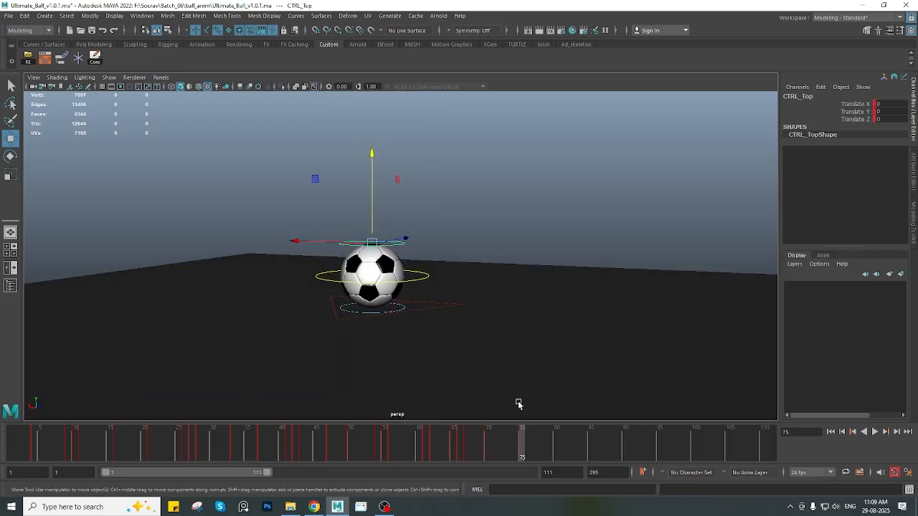
pyautogui.click(524, 441)
pyautogui.moveTo(524, 443)
pyautogui.mouseDown()
pyautogui.moveTo(519, 451)
pyautogui.moveTo(527, 443)
pyautogui.mouseUp()
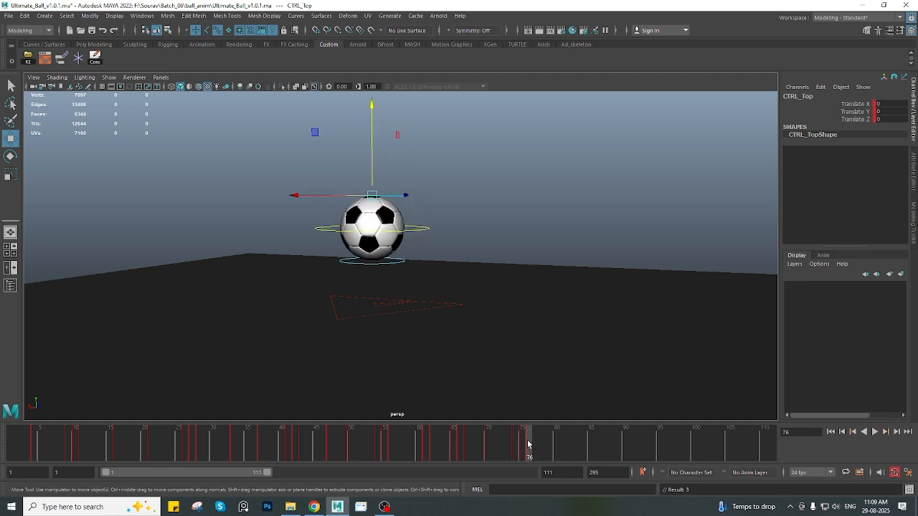
pyautogui.moveTo(528, 444)
pyautogui.mouseDown()
pyautogui.moveTo(547, 445)
pyautogui.moveTo(501, 452)
pyautogui.moveTo(514, 450)
pyautogui.mouseUp()
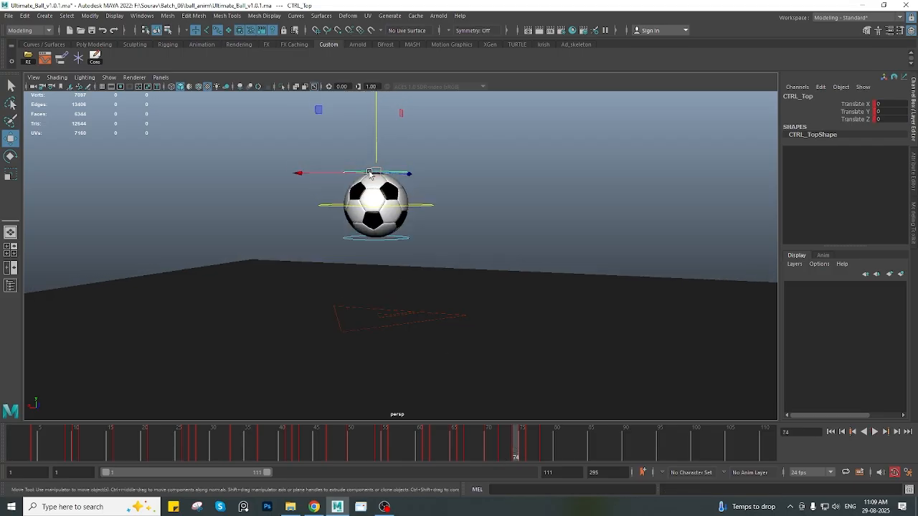
# Stretch the ball with CTRL_Top at Translate Y 0.101 on frame 74 and squash it to about -0.068 on frame 75
pyautogui.moveTo(374, 159); pyautogui.dragTo(375, 155)
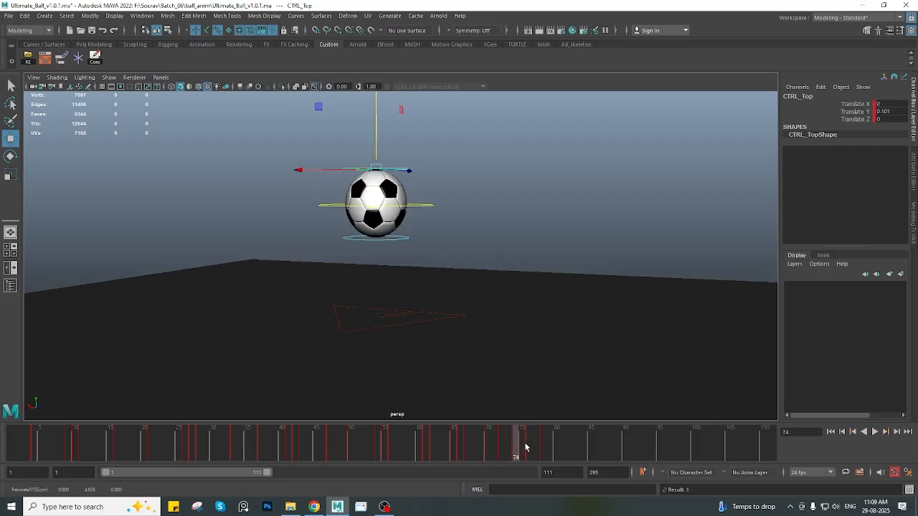
pyautogui.click(524, 445)
pyautogui.keyDown('alt'); pyautogui.moveTo(386, 245); pyautogui.dragTo(390, 223, button='middle'); pyautogui.keyUp('alt')
pyautogui.moveTo(380, 205); pyautogui.dragTo(379, 210)
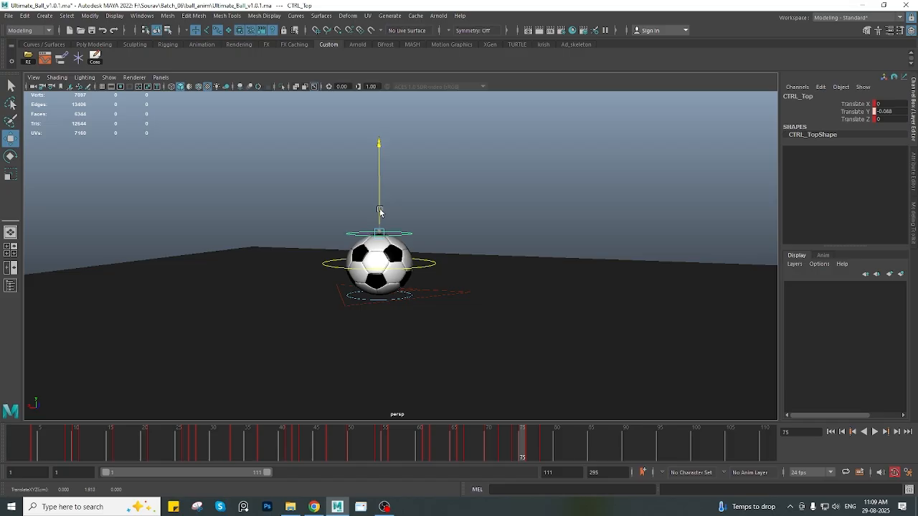
# Key the neutral CTRL_Top pose at frames 79, 81, 82, 83 and 85 around the seventh ground contact
pyautogui.moveTo(518, 445); pyautogui.dragTo(572, 449)
pyautogui.press('s')
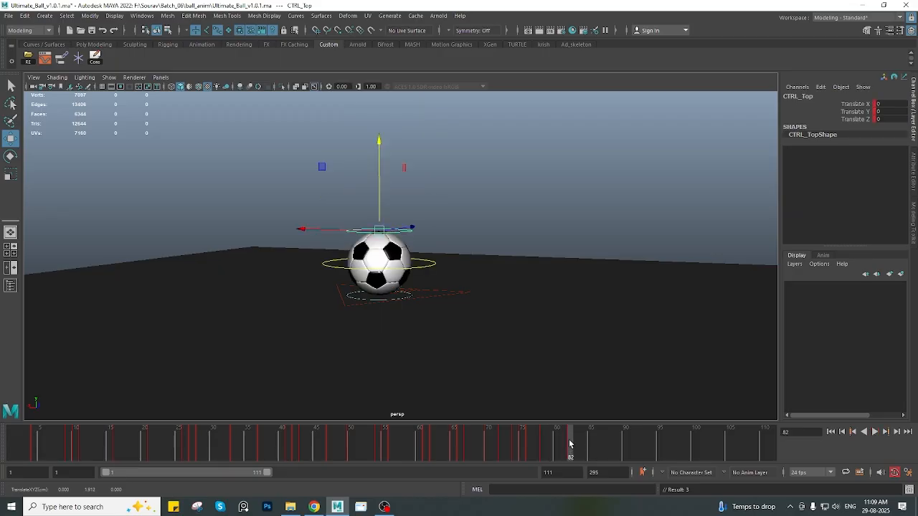
pyautogui.click(567, 441)
pyautogui.press('s')
pyautogui.click(572, 448)
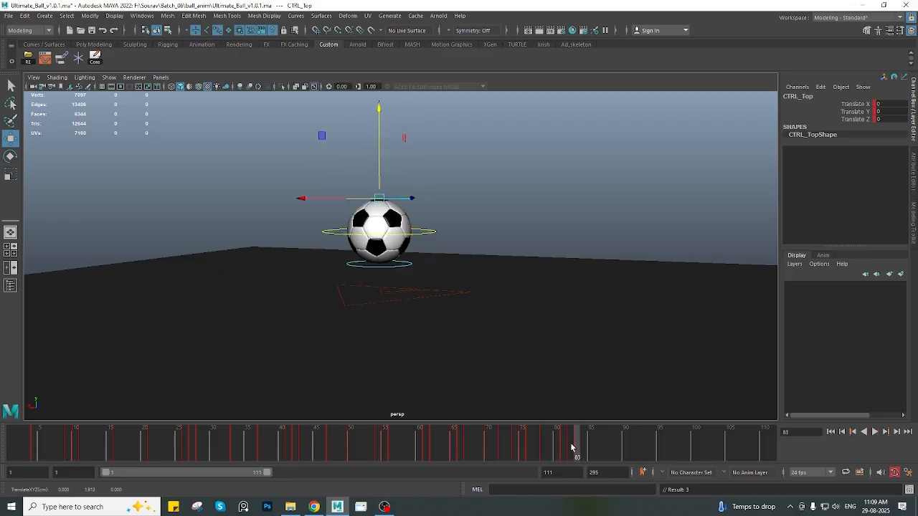
pyautogui.click(563, 445)
pyautogui.click(557, 446)
pyautogui.click(550, 446)
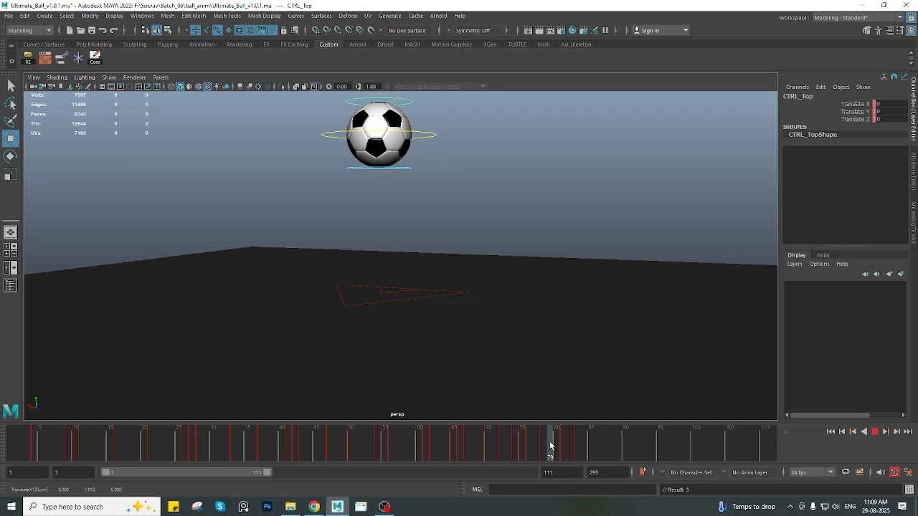
pyautogui.click(557, 446)
pyautogui.click(552, 447)
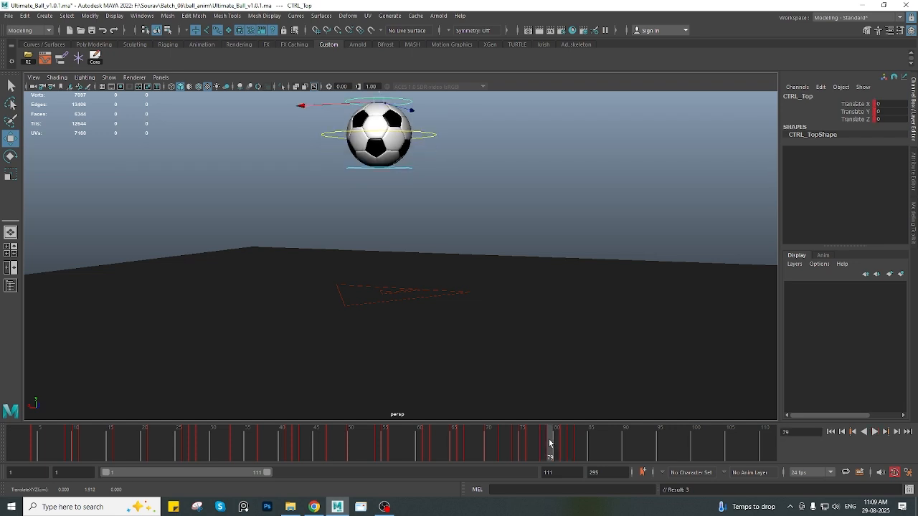
pyautogui.moveTo(553, 442); pyautogui.dragTo(590, 443)
# Stretch the ball with CTRL_Top at Translate Y 0.116 on frame 81 and squash it slightly on frame 82
pyautogui.click(563, 446)
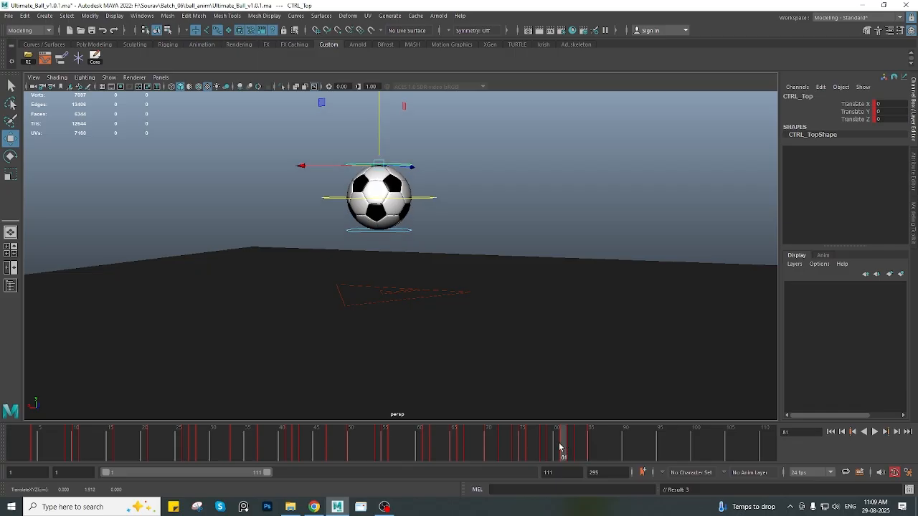
pyautogui.moveTo(377, 150); pyautogui.dragTo(378, 147)
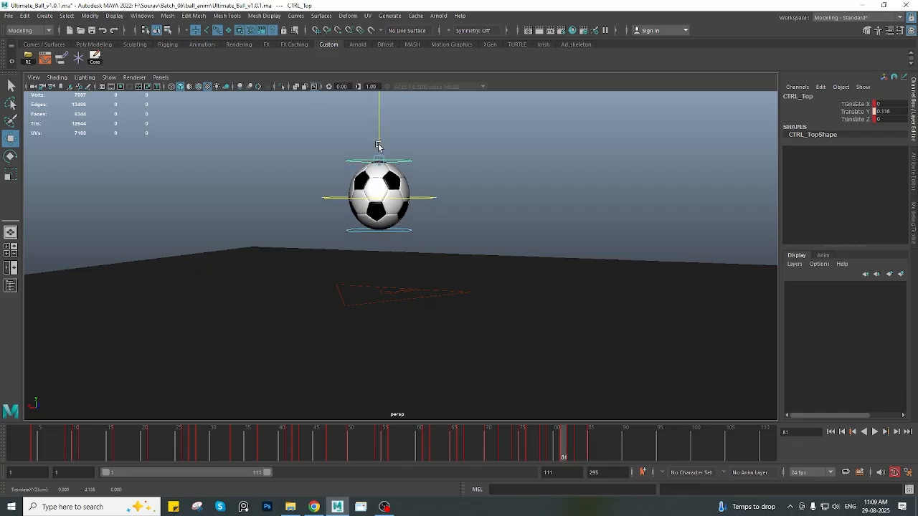
pyautogui.click(570, 441)
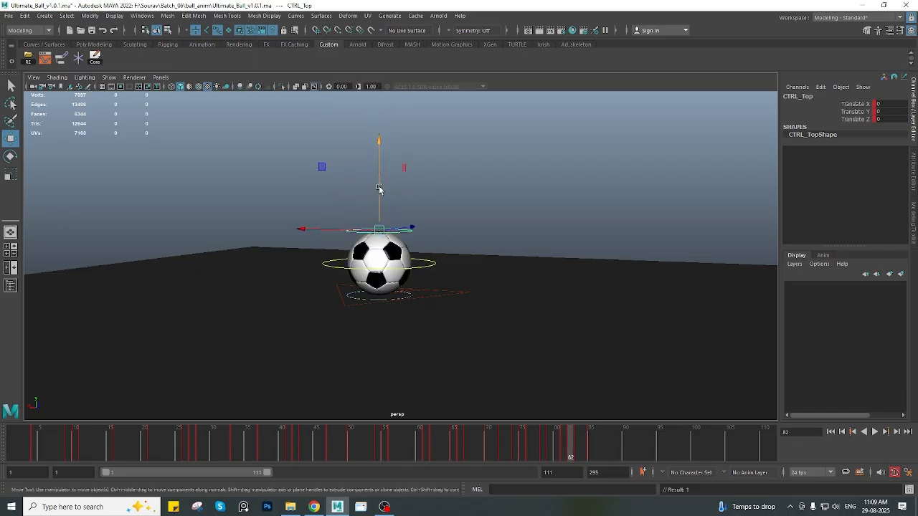
pyautogui.moveTo(379, 188); pyautogui.dragTo(388, 200)
# Copy the CTRL_Top stretch key from frame 81 and paste it onto frame 83
pyautogui.click(566, 443)
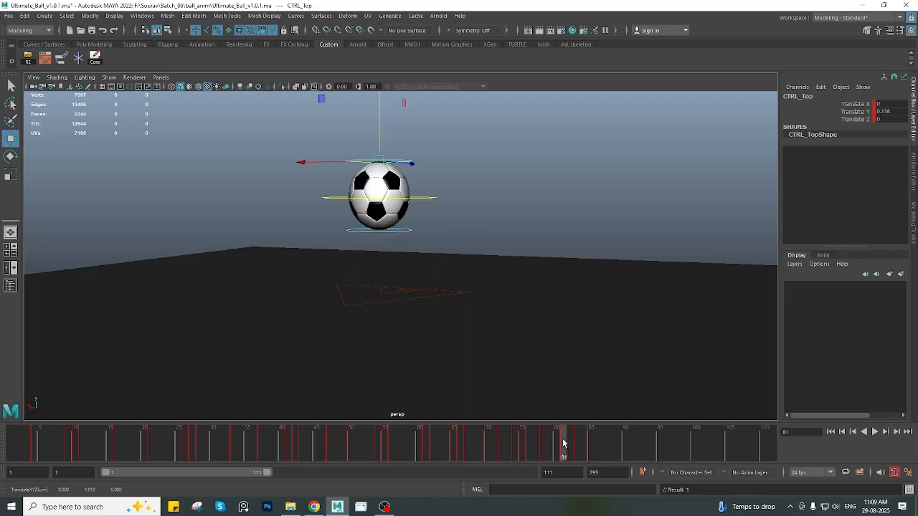
pyautogui.rightClick(567, 442)
pyautogui.click(581, 265)
pyautogui.click(577, 441)
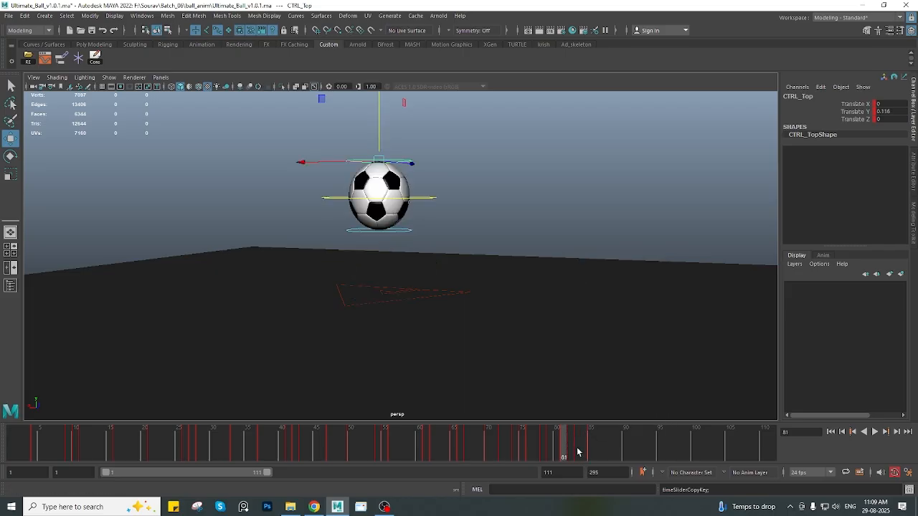
pyautogui.rightClick(578, 446)
pyautogui.moveTo(614, 286)
pyautogui.click(697, 288)
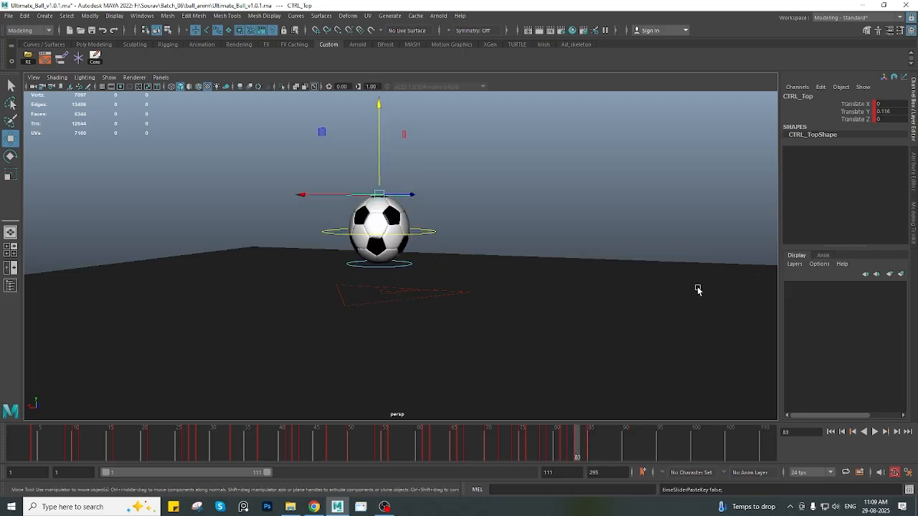
# Key the neutral CTRL_Top pose at frames 86 to 89 around the eighth ground contact
pyautogui.moveTo(585, 442); pyautogui.dragTo(606, 445)
pyautogui.scroll(4, 459, 344)
pyautogui.keyDown('alt'); pyautogui.moveTo(373, 295); pyautogui.dragTo(465, 281, button='middle'); pyautogui.keyUp('alt')
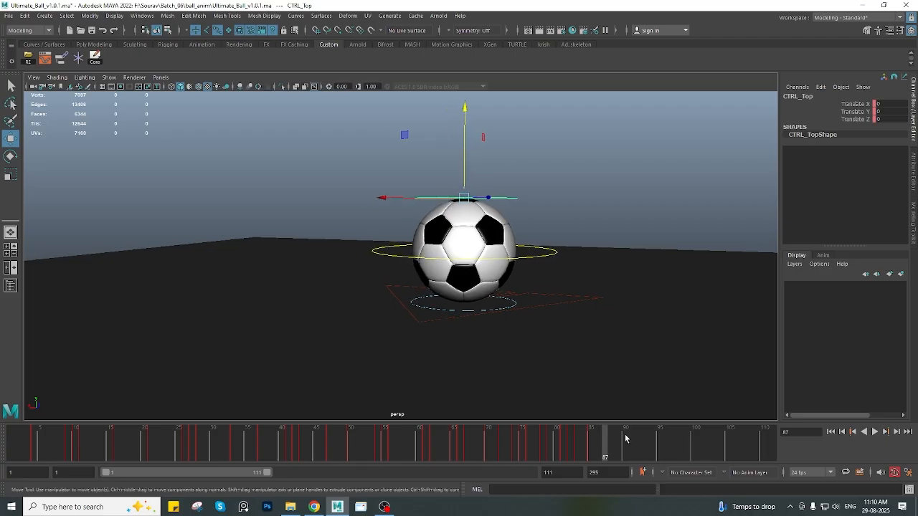
pyautogui.moveTo(601, 437)
pyautogui.mouseDown()
pyautogui.moveTo(599, 446)
pyautogui.moveTo(619, 447)
pyautogui.moveTo(599, 447)
pyautogui.mouseUp()
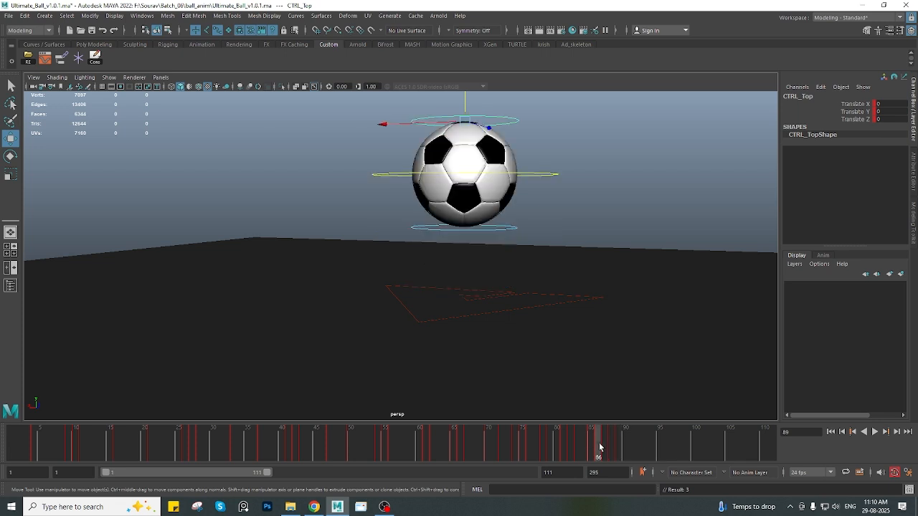
# Stretch the ball with CTRL_Top at Translate Y 0.027 on frame 86 and squash it slightly on frame 87
pyautogui.moveTo(463, 110); pyautogui.dragTo(466, 108)
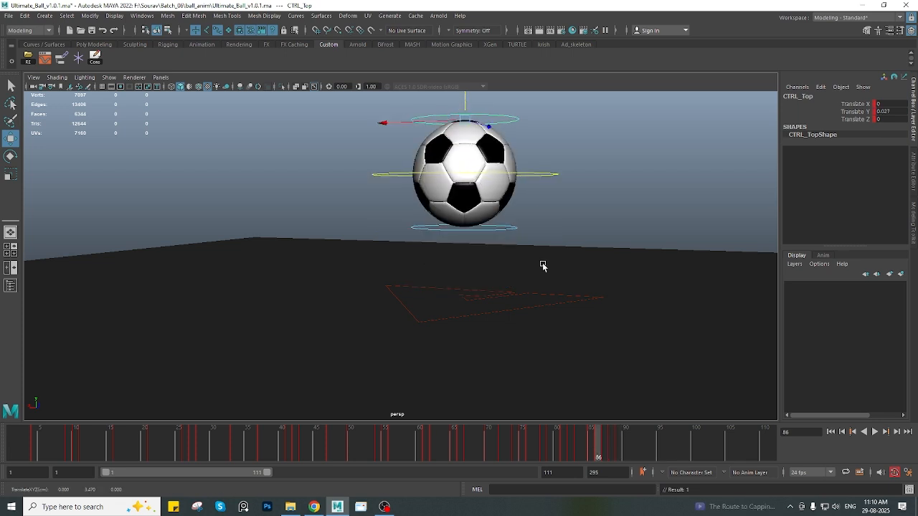
pyautogui.click(606, 440)
pyautogui.moveTo(468, 170); pyautogui.dragTo(479, 203)
pyautogui.click(612, 439)
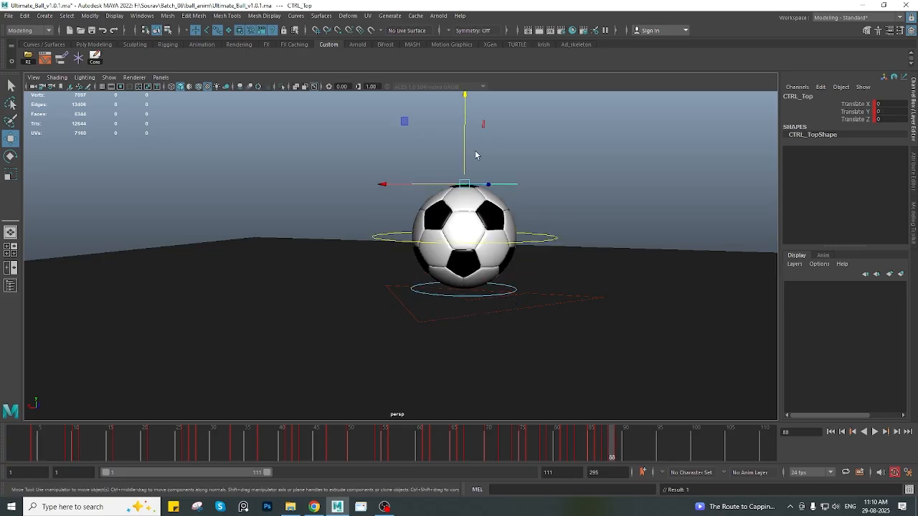
# Play back and scrub the bounce animation, examining the squash and stretch from several viewing angles
pyautogui.hotkey('alt', 'v')
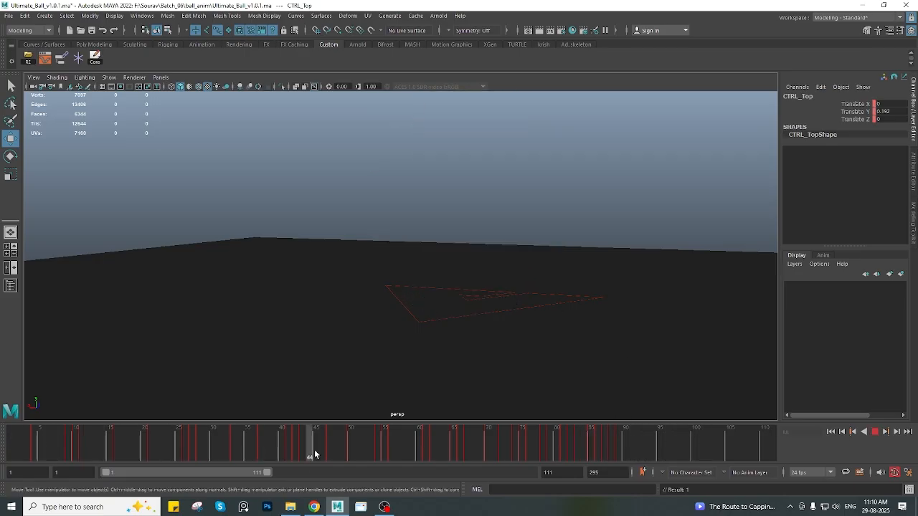
pyautogui.hotkey('alt', 'v')
pyautogui.press('space')
pyautogui.press('space')
pyautogui.keyDown('alt'); pyautogui.moveTo(516, 201); pyautogui.dragTo(776, 433); pyautogui.keyUp('alt')
pyautogui.click(874, 432)
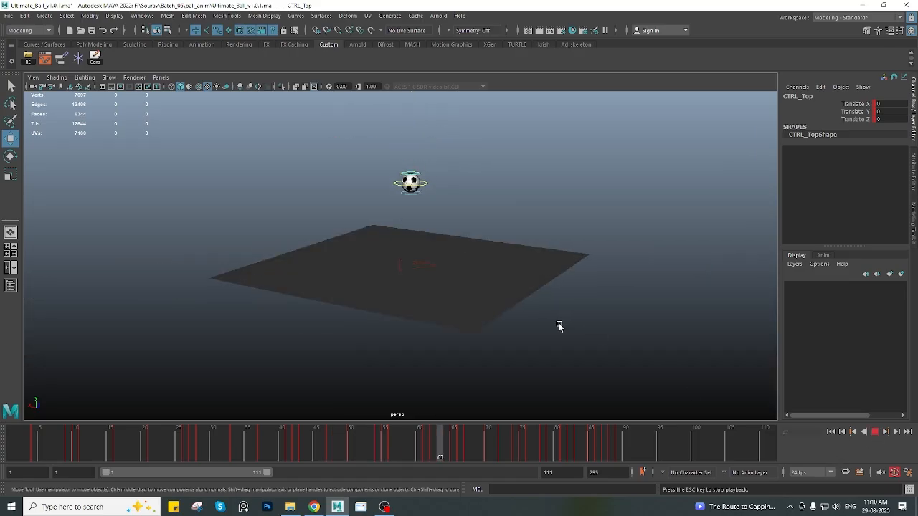
pyautogui.keyDown('alt'); pyautogui.moveTo(409, 334); pyautogui.dragTo(368, 331); pyautogui.keyUp('alt')
pyautogui.scroll(-1, 547, 247)
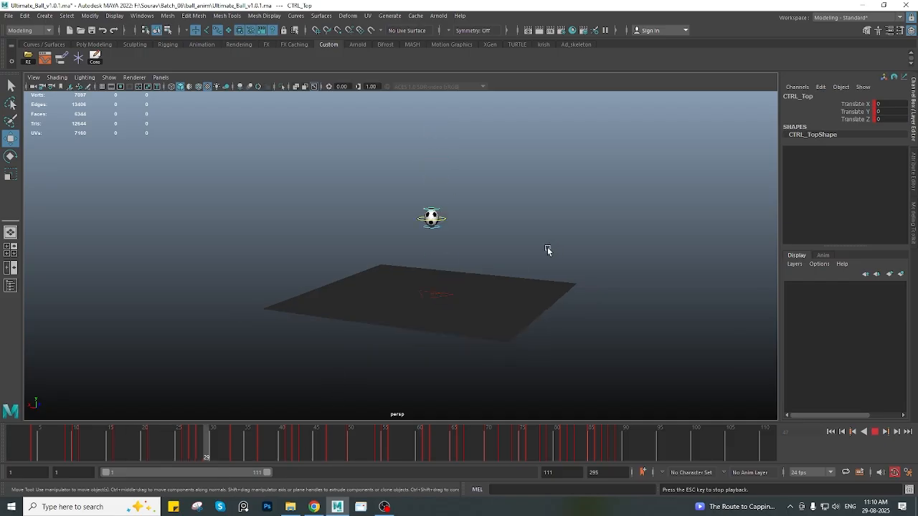
pyautogui.keyDown('alt'); pyautogui.moveTo(547, 248); pyautogui.dragTo(501, 258); pyautogui.keyUp('alt')
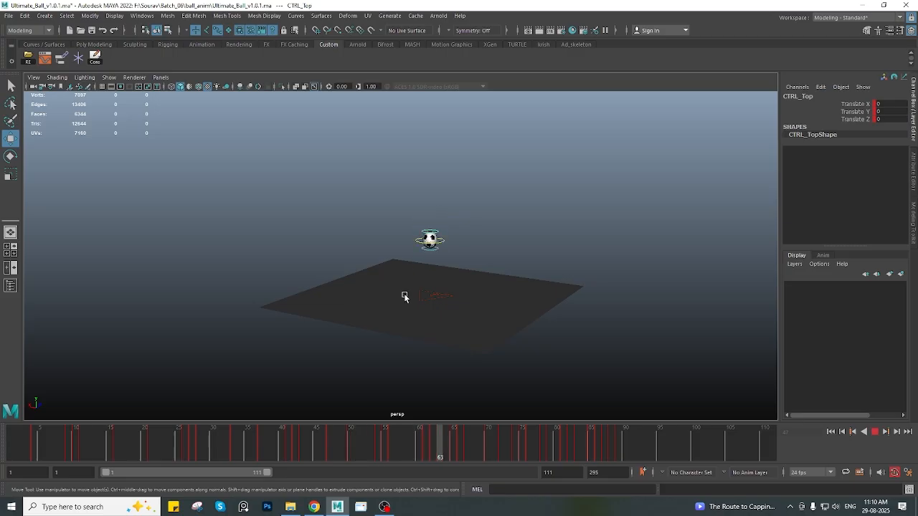
pyautogui.keyDown('alt'); pyautogui.moveTo(389, 323); pyautogui.dragTo(453, 296); pyautogui.keyUp('alt')
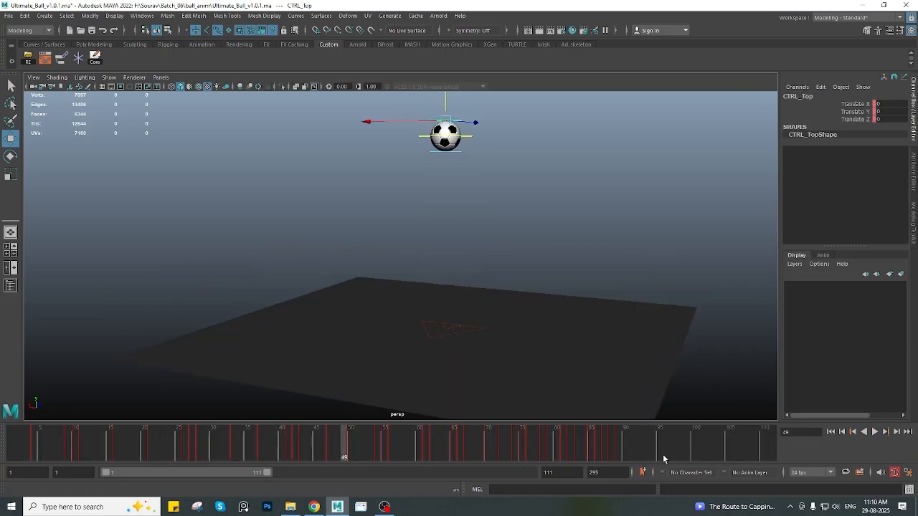
pyautogui.moveTo(176, 454); pyautogui.dragTo(638, 439)
# Select all the ball rig's controls, key them at frame 1 and delete their keys from frame 3 to 100
pyautogui.scroll(-4, 430, 294)
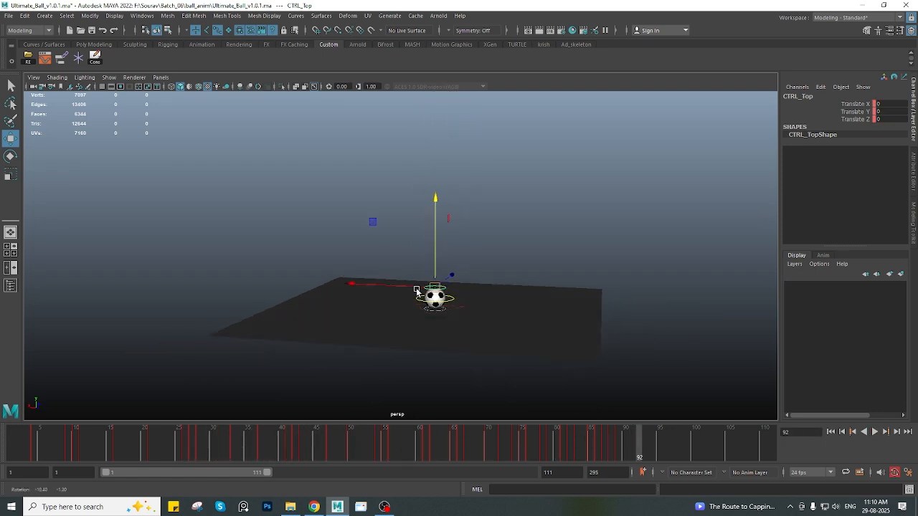
pyautogui.keyDown('alt'); pyautogui.moveTo(418, 290); pyautogui.dragTo(287, 242); pyautogui.keyUp('alt')
pyautogui.scroll(4, 502, 301)
pyautogui.moveTo(274, 158); pyautogui.dragTo(517, 296)
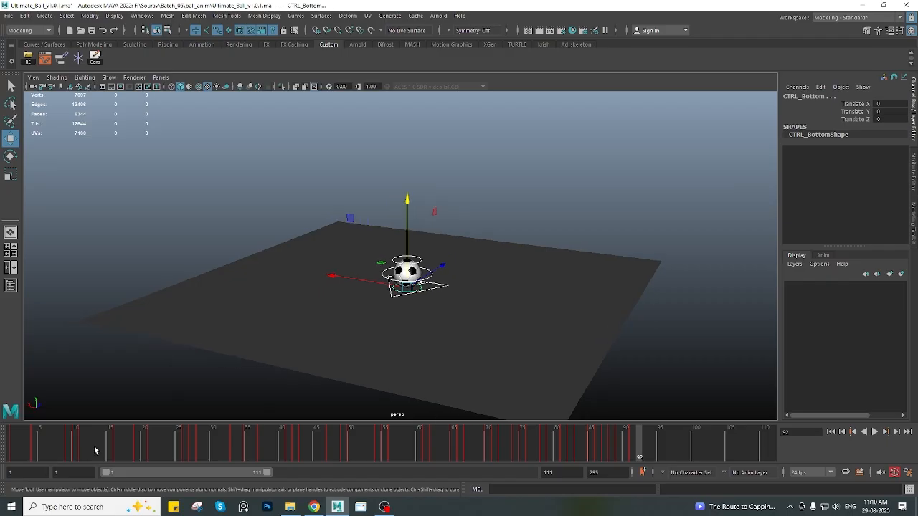
pyautogui.click(12, 449)
pyautogui.press('s')
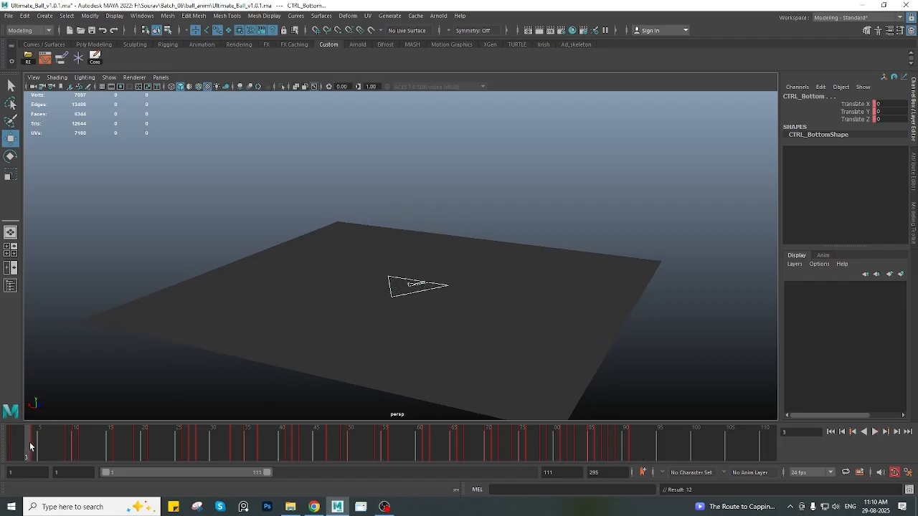
pyautogui.keyDown('shift'); pyautogui.moveTo(30, 446); pyautogui.dragTo(695, 445); pyautogui.keyUp('shift')
pyautogui.rightClick(695, 445)
pyautogui.click(649, 294)
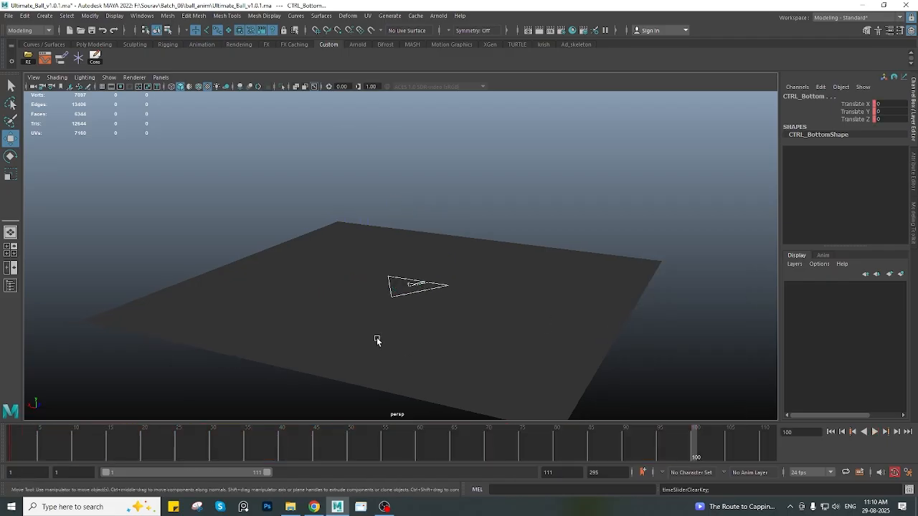
# Key CTRL_Main in the air at frame 20 and on the ground at frame 10 with Translate Y 0
pyautogui.scroll(2, 345, 328)
pyautogui.scroll(-5, 389, 316)
pyautogui.keyDown('alt'); pyautogui.moveTo(344, 328); pyautogui.dragTo(397, 280); pyautogui.keyUp('alt')
pyautogui.keyDown('alt'); pyautogui.moveTo(397, 280); pyautogui.dragTo(386, 304, button='middle'); pyautogui.keyUp('alt')
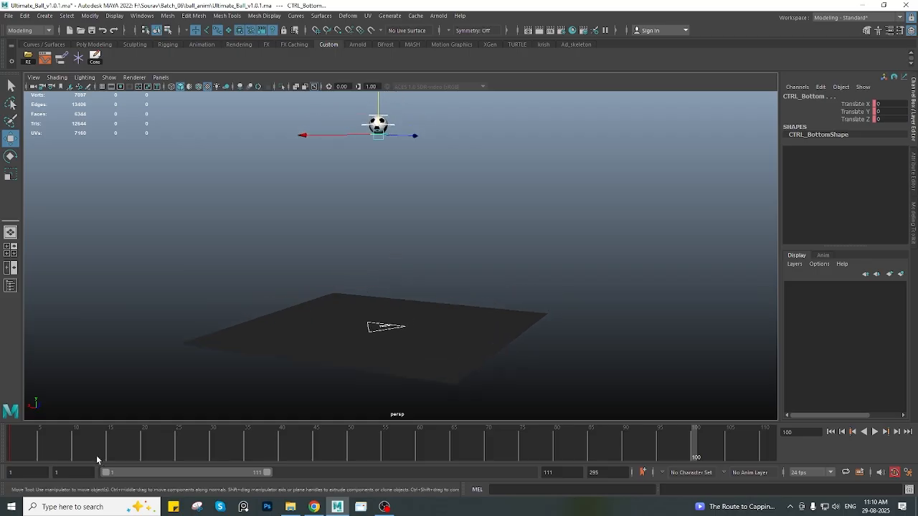
pyautogui.moveTo(90, 456); pyautogui.dragTo(2, 478)
pyautogui.scroll(4, 324, 198)
pyautogui.scroll(-3, 384, 192)
pyautogui.keyDown('alt'); pyautogui.moveTo(384, 192); pyautogui.dragTo(396, 214, button='middle'); pyautogui.keyUp('alt')
pyautogui.scroll(-2, 395, 215)
pyautogui.keyDown('alt'); pyautogui.moveTo(430, 236); pyautogui.dragTo(391, 215); pyautogui.keyUp('alt')
pyautogui.click(21, 447)
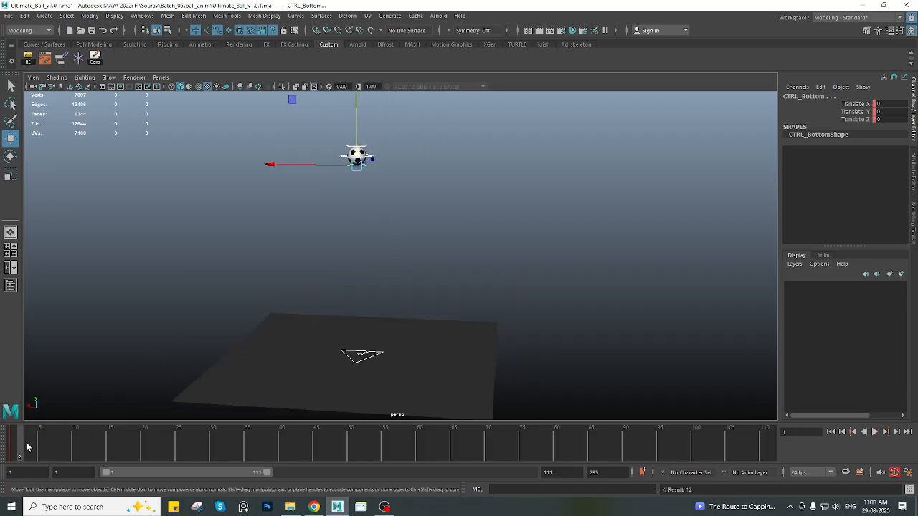
pyautogui.moveTo(27, 447); pyautogui.dragTo(142, 444)
pyautogui.click(403, 211)
pyautogui.click(372, 155)
pyautogui.moveTo(60, 445)
pyautogui.mouseDown()
pyautogui.moveTo(11, 446)
pyautogui.moveTo(75, 446)
pyautogui.mouseUp()
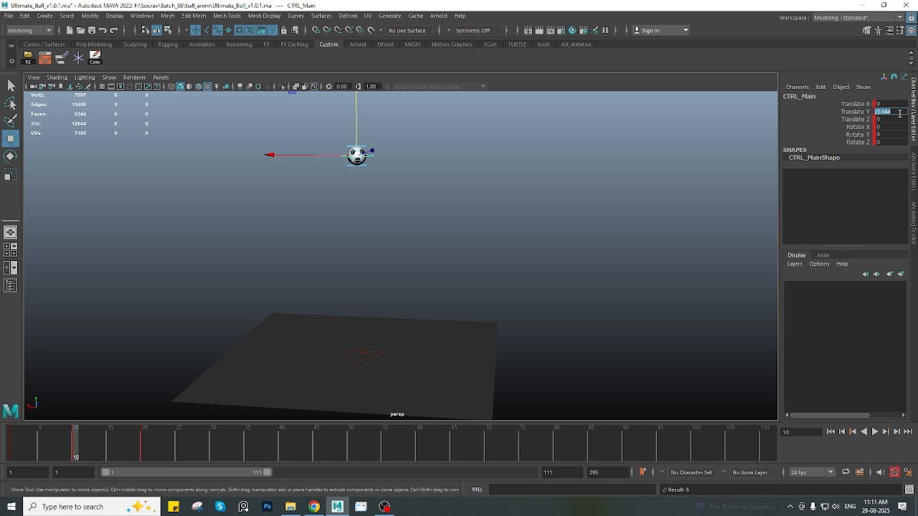
pyautogui.write('0')
pyautogui.press('Return')
# Scrub through frames 1 to 20 to preview the single bounce
pyautogui.scroll(-2, 592, 302)
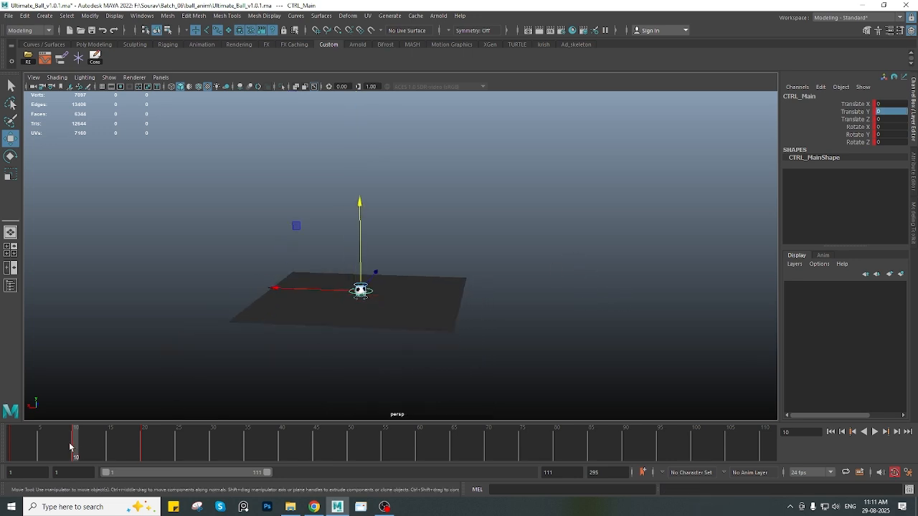
pyautogui.moveTo(15, 450); pyautogui.dragTo(33, 453)
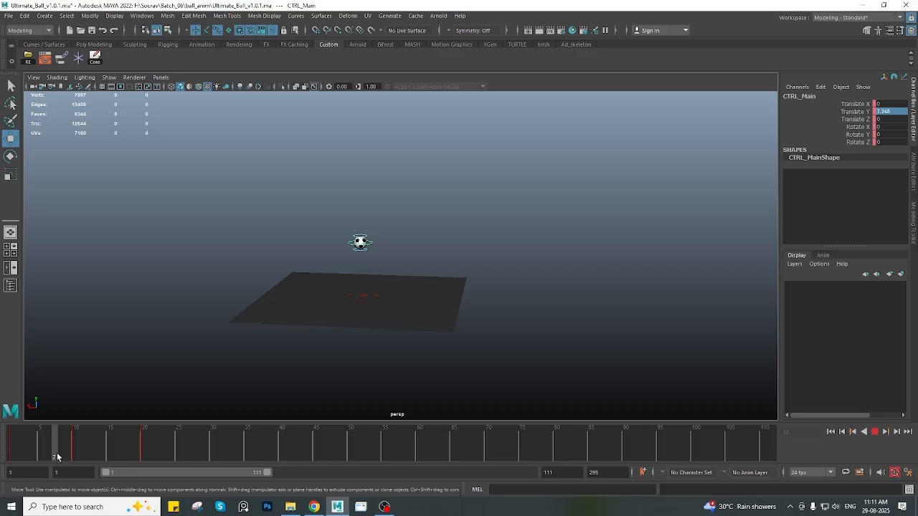
pyautogui.moveTo(58, 457); pyautogui.dragTo(68, 455)
pyautogui.press('.')
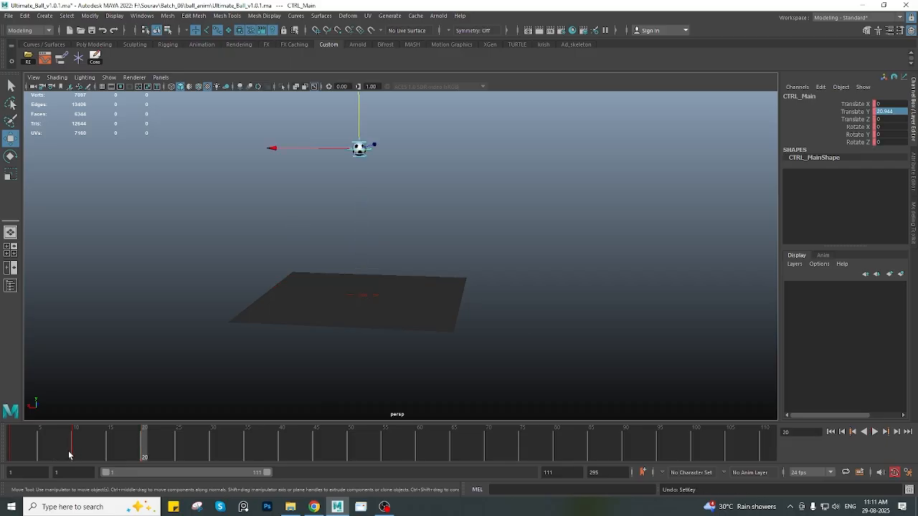
# Undo the new CTRL_Main bounce keys and the deletion of the earlier animation keys
pyautogui.hotkey('ctrl', 'z')
pyautogui.hotkey('ctrl', 'z')
pyautogui.hotkey('ctrl', 'z')
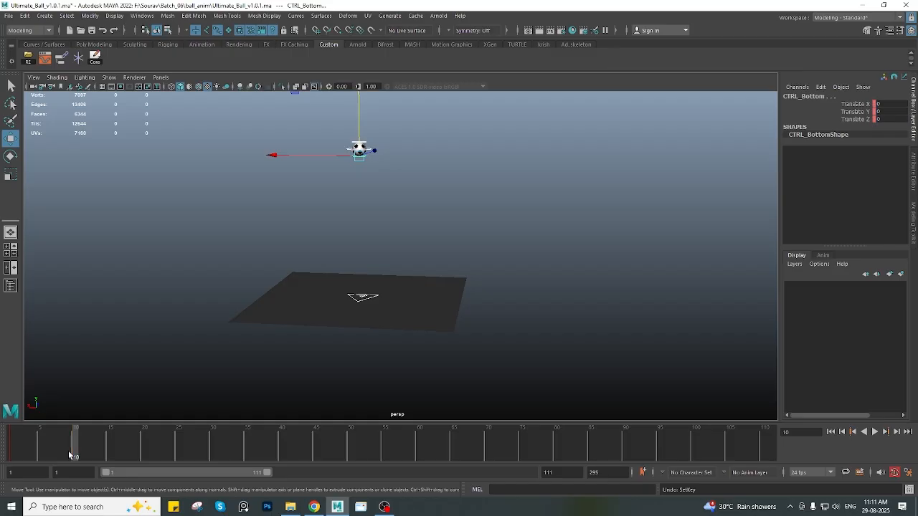
pyautogui.hotkey('alt', 'shift', 'v')
# Select all the ball rig's controls again and key them at frame 1
pyautogui.moveTo(69, 455); pyautogui.dragTo(17, 437)
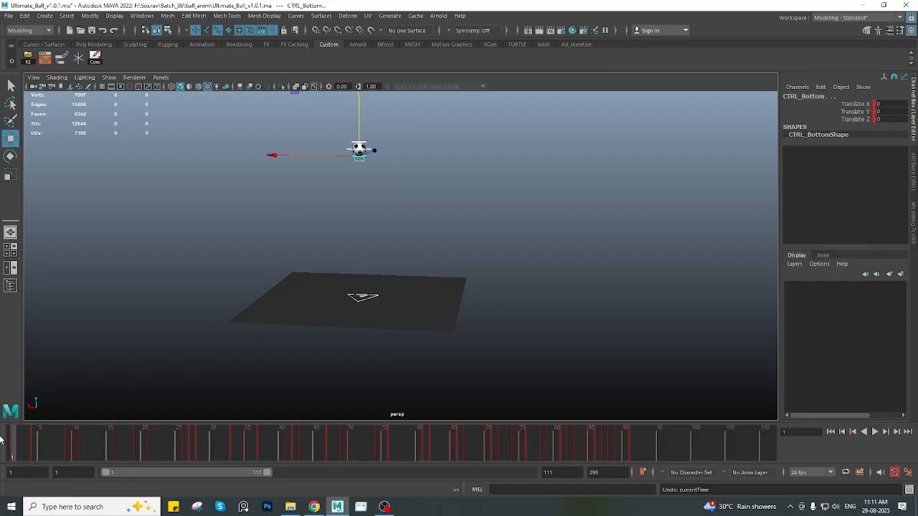
pyautogui.moveTo(15, 436)
pyautogui.mouseDown()
pyautogui.moveTo(33, 446)
pyautogui.moveTo(14, 442)
pyautogui.mouseUp()
pyautogui.scroll(-5, 493, 292)
pyautogui.moveTo(469, 332); pyautogui.dragTo(284, 146)
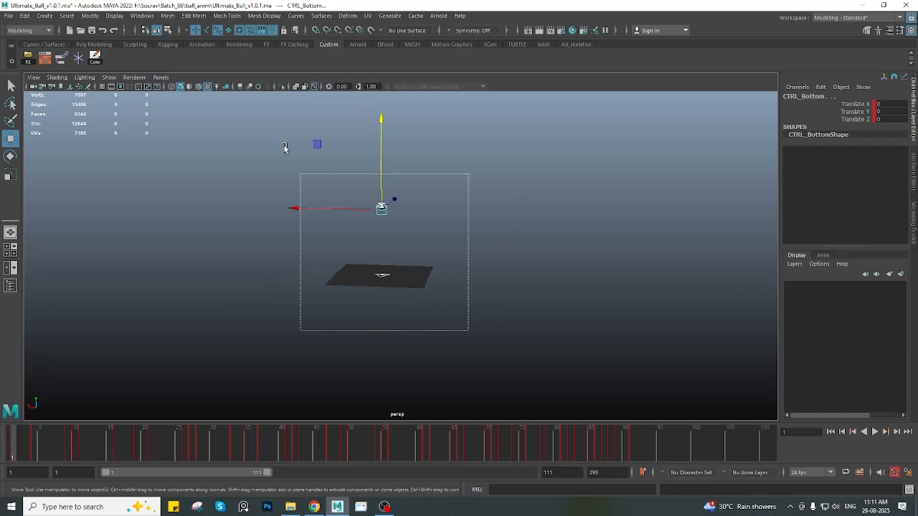
pyautogui.scroll(1, 245, 286)
pyautogui.hotkey('ctrl', 's')
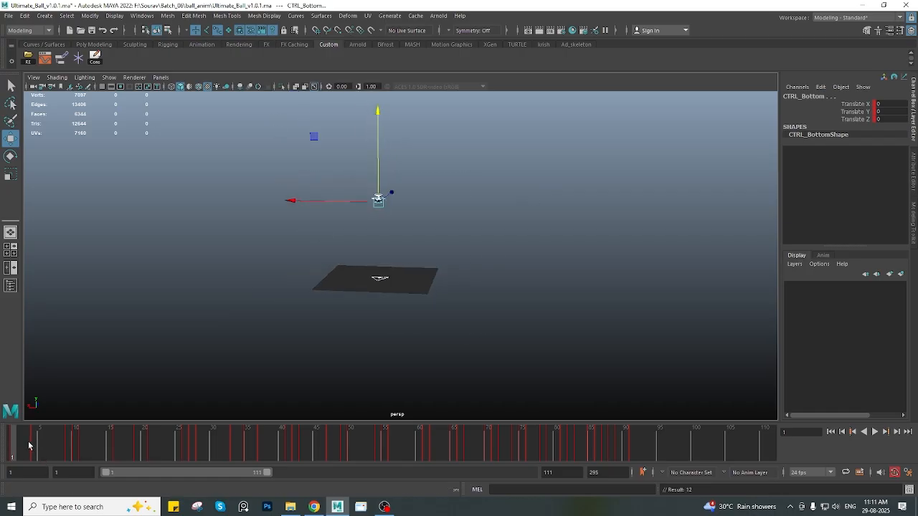
# Delete all the selected controls' keys from frame 3 to 111 and return to frame 1
pyautogui.keyDown('shift'); pyautogui.moveTo(29, 446); pyautogui.dragTo(771, 444); pyautogui.keyUp('shift')
pyautogui.rightClick(546, 443)
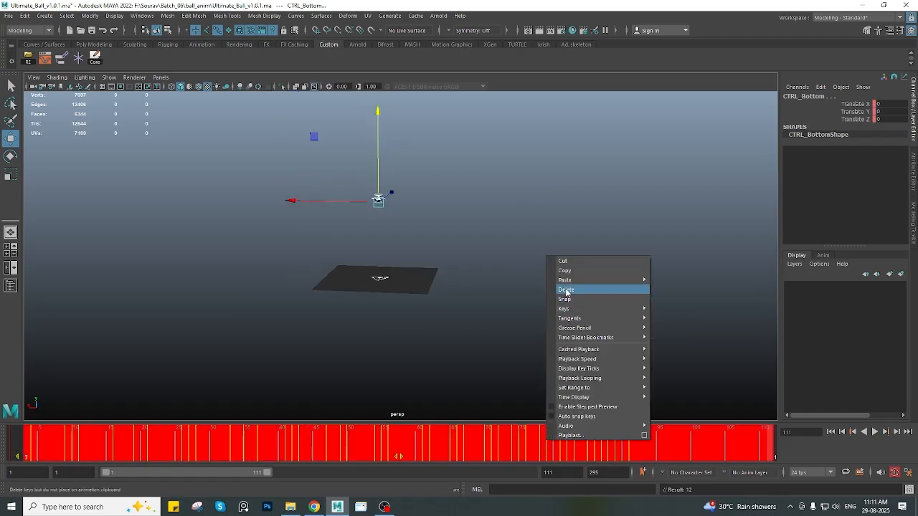
pyautogui.click(566, 290)
pyautogui.moveTo(86, 455); pyautogui.dragTo(1, 448)
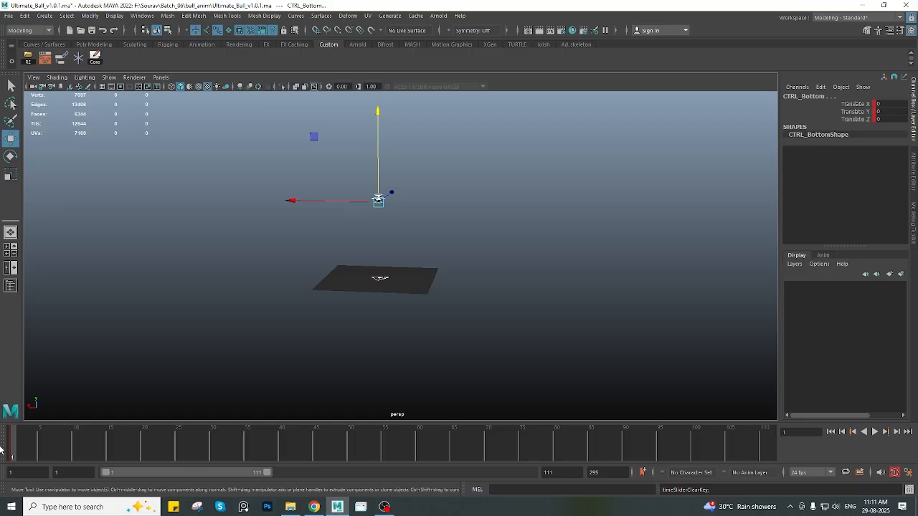
# Key CTRL_Main at its raised starting height at frame 20 and set its Translate Y to 0 at frame 10
pyautogui.scroll(5, 355, 288)
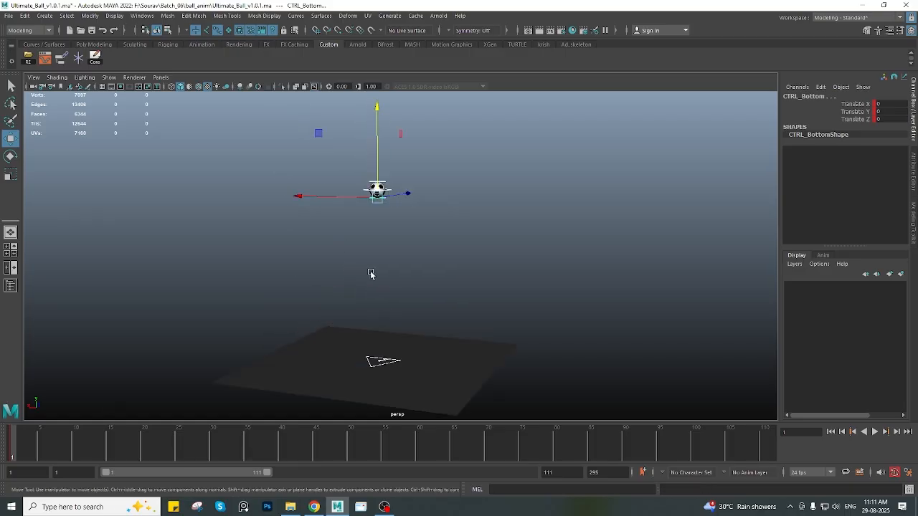
pyautogui.click(387, 225)
pyautogui.click(367, 207)
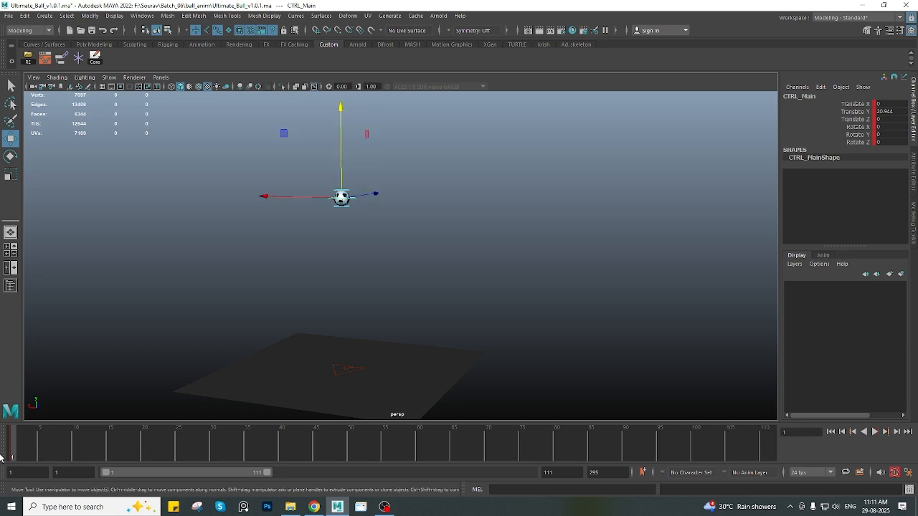
pyautogui.moveTo(21, 442); pyautogui.dragTo(72, 449)
pyautogui.click(364, 216)
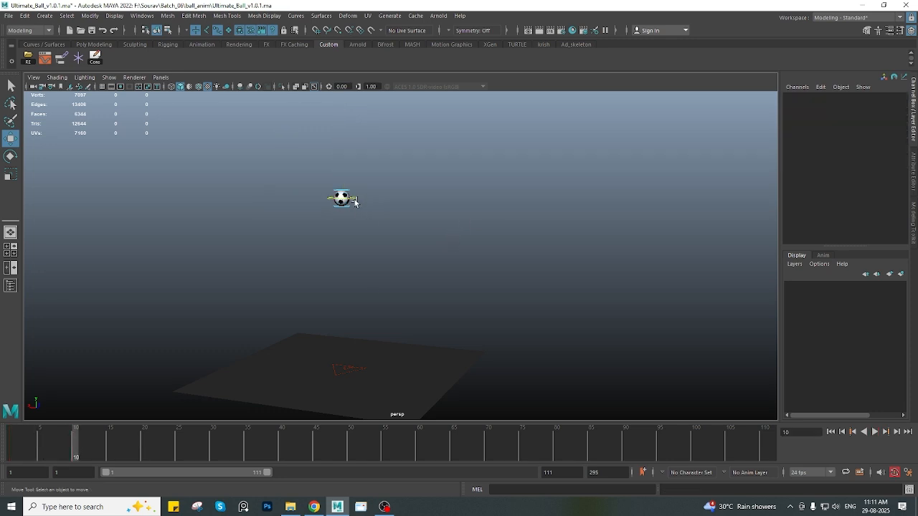
pyautogui.click(355, 203)
pyautogui.moveTo(71, 441)
pyautogui.mouseDown()
pyautogui.moveTo(143, 445)
pyautogui.moveTo(75, 444)
pyautogui.mouseUp()
pyautogui.press('s')
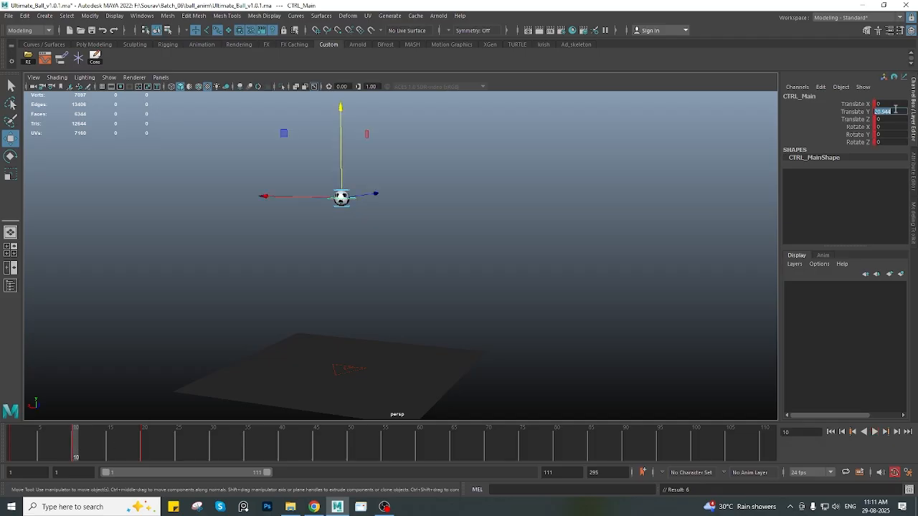
pyautogui.write('0')
pyautogui.press('Return')
# Preview the single bounce, copy CTRL_Main's keys from frames 1 to 20 and paste them at frame 20
pyautogui.keyDown('alt'); pyautogui.moveTo(404, 349); pyautogui.dragTo(402, 236); pyautogui.keyUp('alt')
pyautogui.hotkey('alt', 'shift', 'v')
pyautogui.hotkey('alt', 'v')
pyautogui.keyDown('shift'); pyautogui.moveTo(31, 444); pyautogui.dragTo(144, 445); pyautogui.keyUp('shift')
pyautogui.rightClick(144, 444)
pyautogui.click(162, 277)
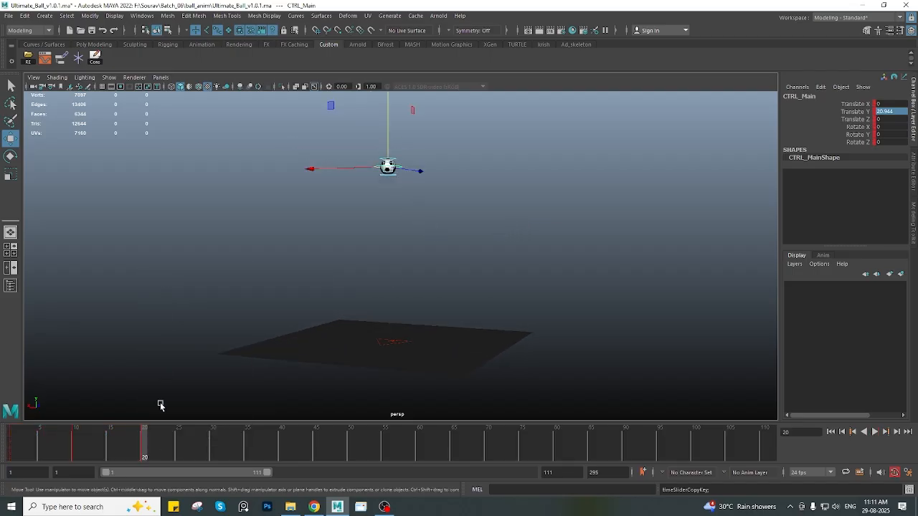
pyautogui.rightClick(145, 440)
pyautogui.moveTo(172, 278)
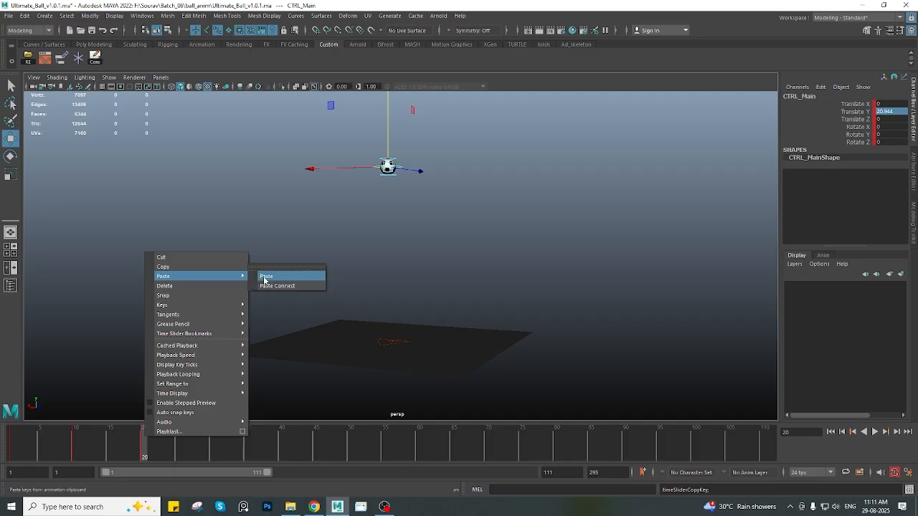
pyautogui.click(263, 276)
# Paste the copied bounce keys at frames 39 and 58
pyautogui.click(275, 445)
pyautogui.rightClick(274, 444)
pyautogui.moveTo(308, 281)
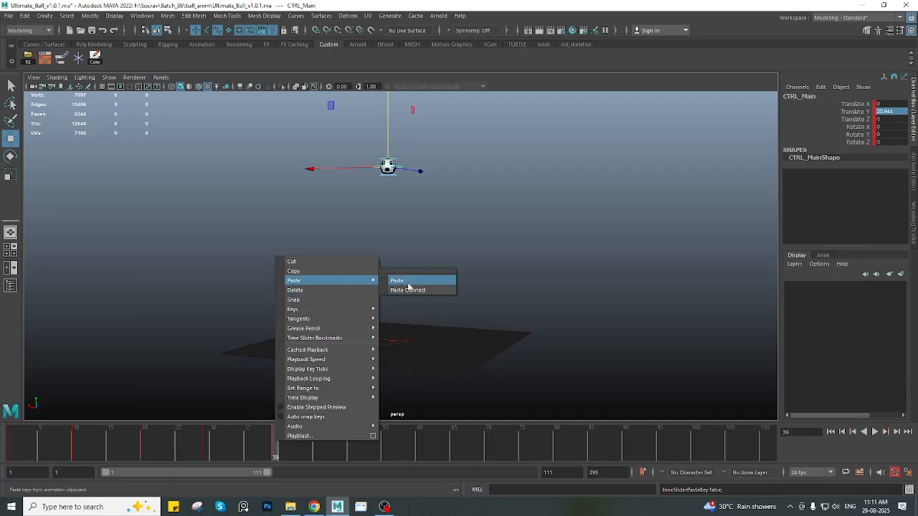
pyautogui.click(410, 283)
pyautogui.click(405, 438)
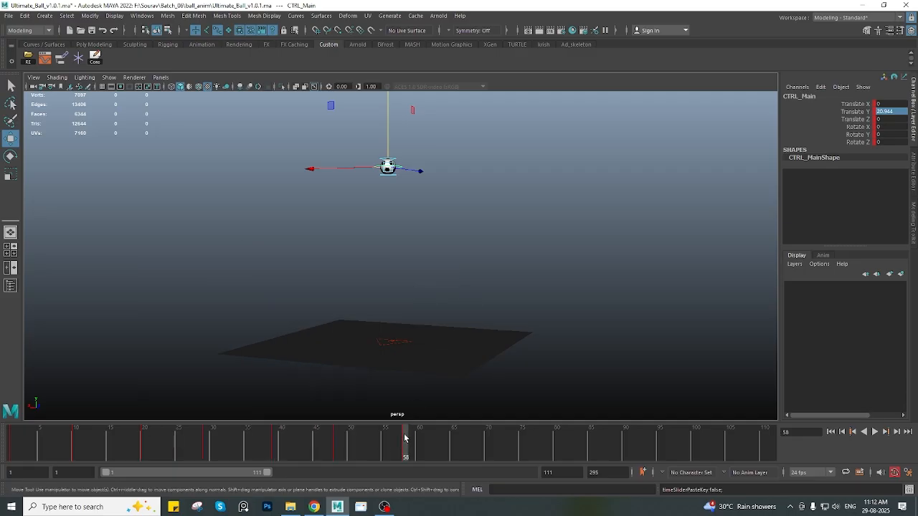
pyautogui.rightClick(404, 439)
pyautogui.moveTo(438, 284)
pyautogui.click(529, 278)
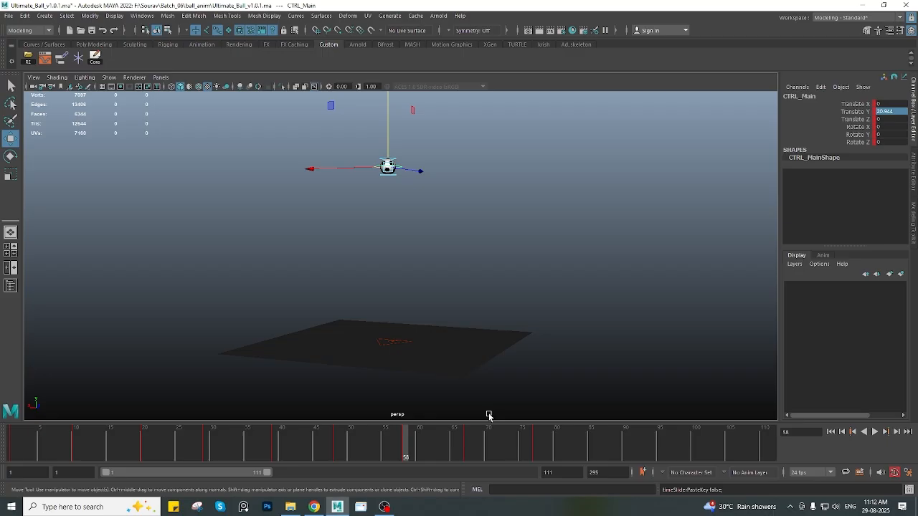
# Paste the copied bounce keys again at frame 77
pyautogui.click(539, 443)
pyautogui.rightClick(539, 443)
pyautogui.moveTo(588, 281)
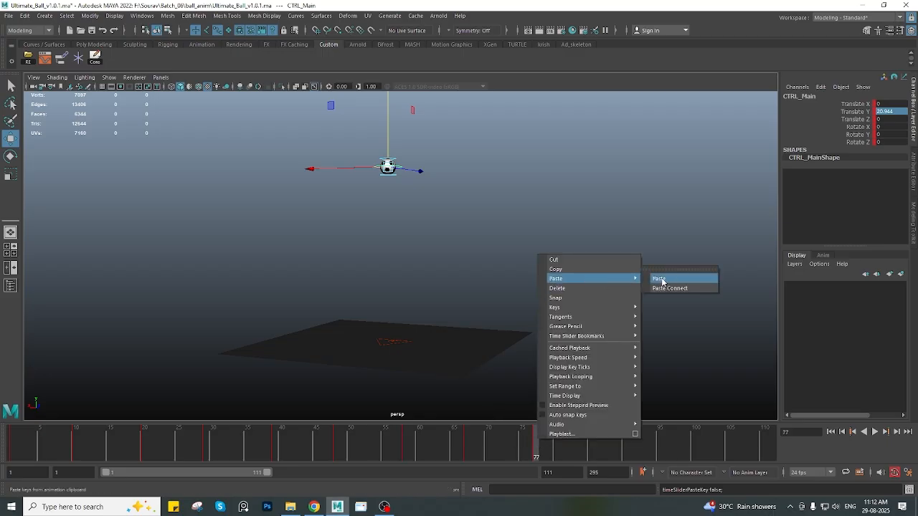
pyautogui.click(661, 278)
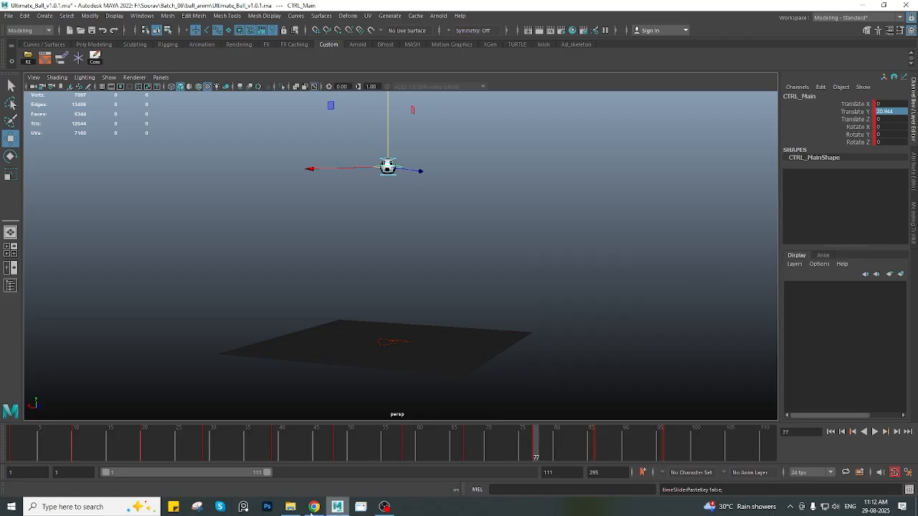
# Extend the playback range to frame 179 and paste the bounce keys at frames 96 and 115
pyautogui.moveTo(265, 472); pyautogui.dragTo(367, 486)
pyautogui.click(418, 445)
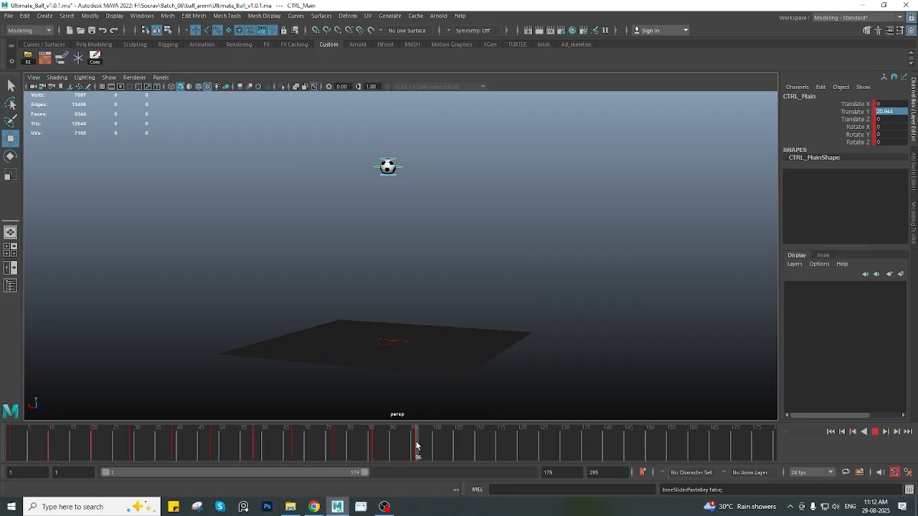
pyautogui.rightClick(418, 445)
pyautogui.moveTo(437, 282)
pyautogui.click(534, 282)
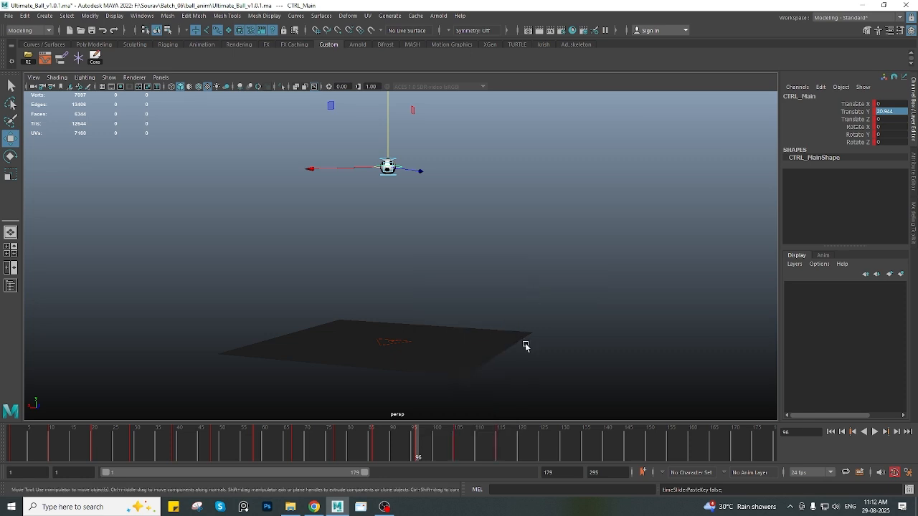
pyautogui.click(500, 445)
pyautogui.rightClick(500, 445)
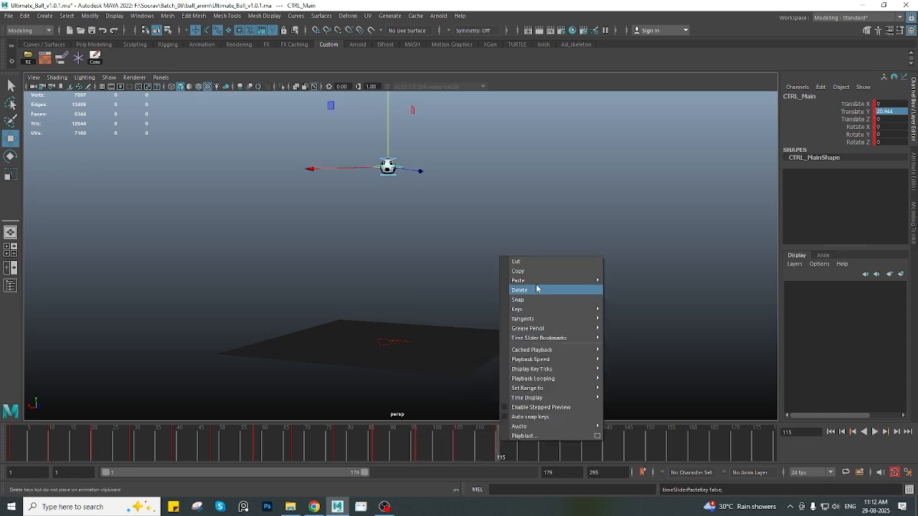
pyautogui.moveTo(567, 280)
pyautogui.click(618, 279)
# Add two more bounce cycles by pasting the copied keys at frames 134 and 153
pyautogui.hotkey('alt', 'v')
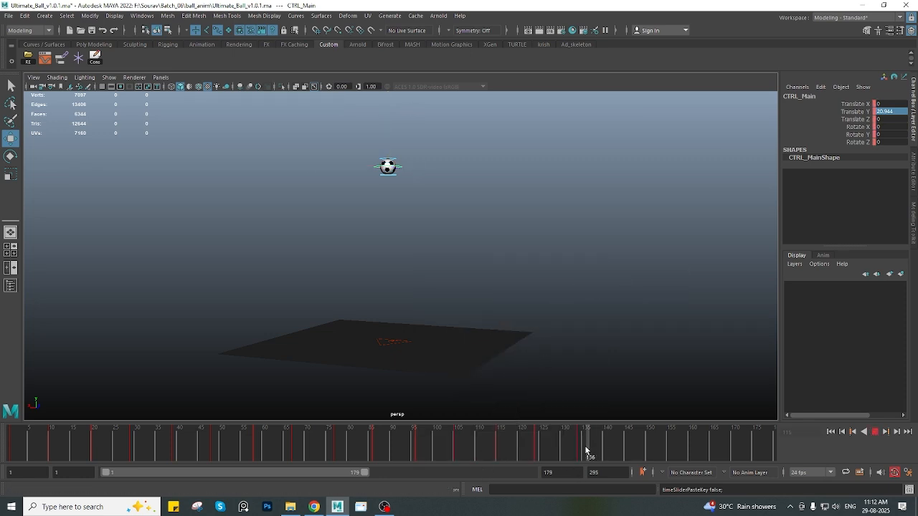
pyautogui.rightClick(582, 451)
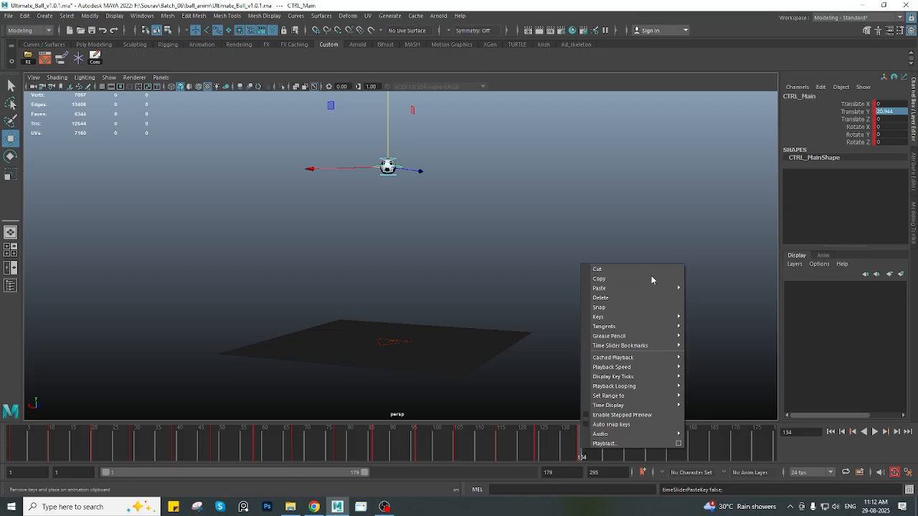
pyautogui.moveTo(645, 287)
pyautogui.click(717, 288)
pyautogui.hotkey('alt', 'v')
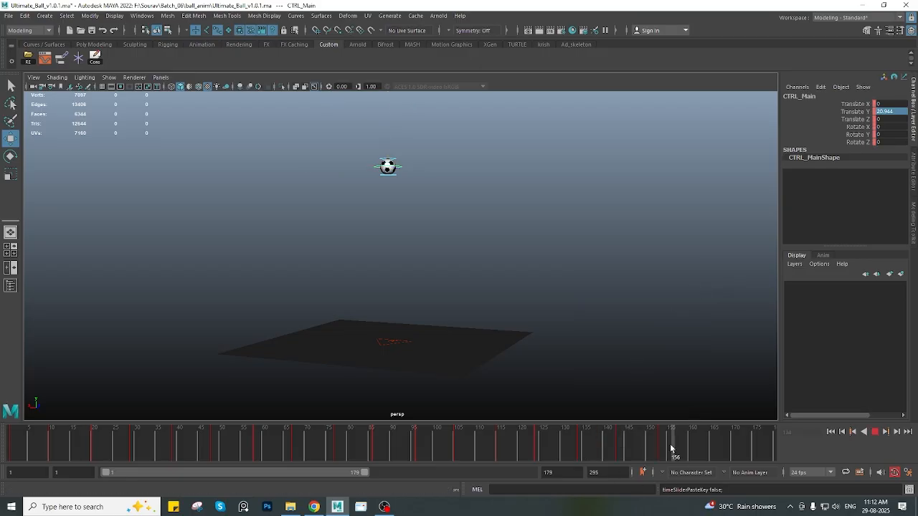
pyautogui.click(661, 446)
pyautogui.rightClick(661, 446)
pyautogui.moveTo(709, 287)
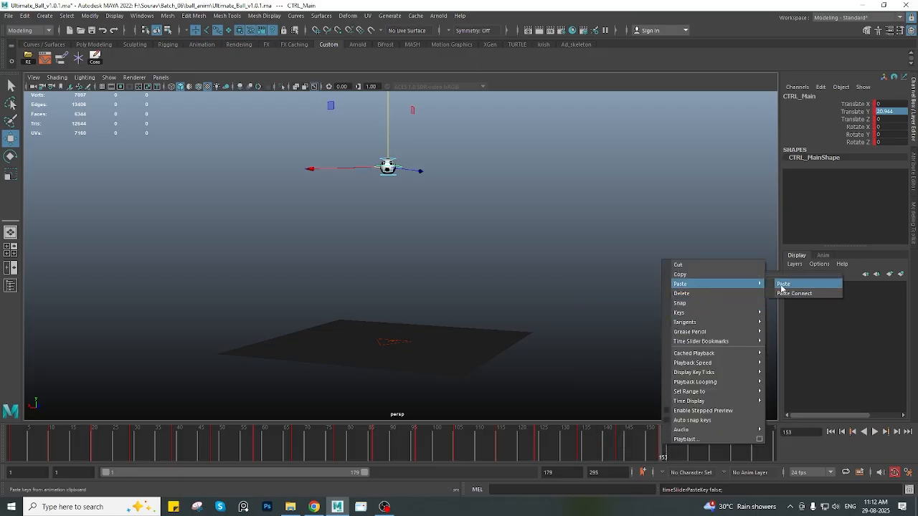
pyautogui.click(782, 284)
# Extend the playback range to frame 221 and play the repeated bounces from the start
pyautogui.moveTo(366, 472); pyautogui.dragTo(426, 474)
pyautogui.moveTo(575, 443); pyautogui.dragTo(0, 441)
pyautogui.click(874, 431)
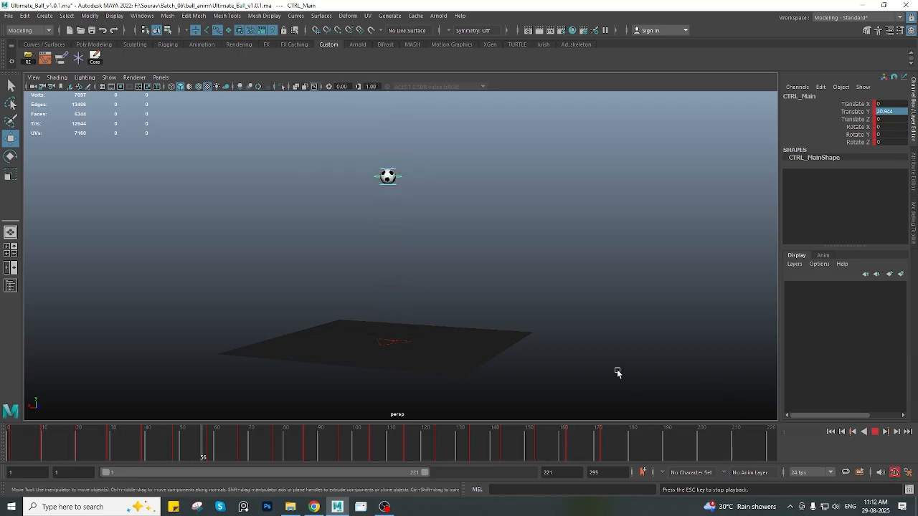
pyautogui.click(876, 433)
# Select CTRL_Main, return to frame 1 and set the end of the playback range to frame 223
pyautogui.keyDown('alt'); pyautogui.moveTo(326, 315); pyautogui.dragTo(344, 316, button='middle'); pyautogui.keyUp('alt')
pyautogui.keyDown('alt'); pyautogui.moveTo(344, 316); pyautogui.dragTo(441, 268); pyautogui.keyUp('alt')
pyautogui.scroll(2, 402, 283)
pyautogui.click(441, 267)
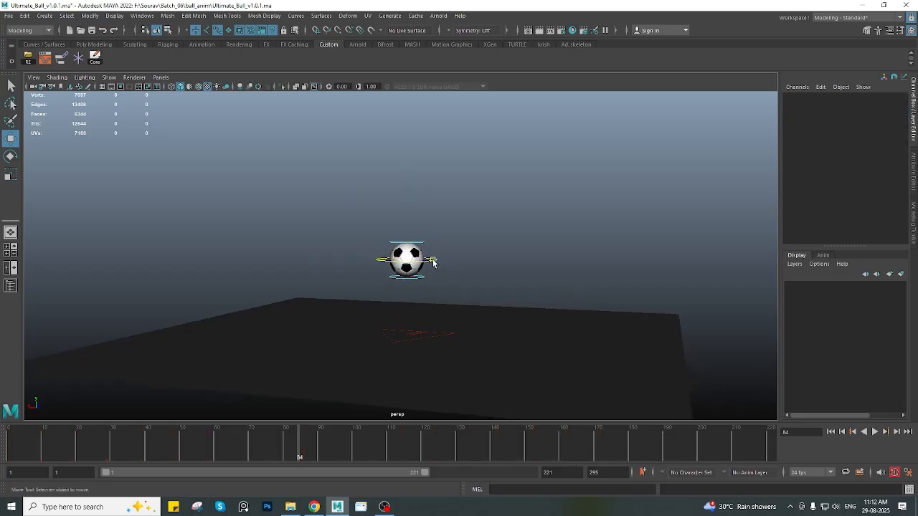
pyautogui.click(431, 260)
pyautogui.moveTo(36, 455); pyautogui.dragTo(8, 455)
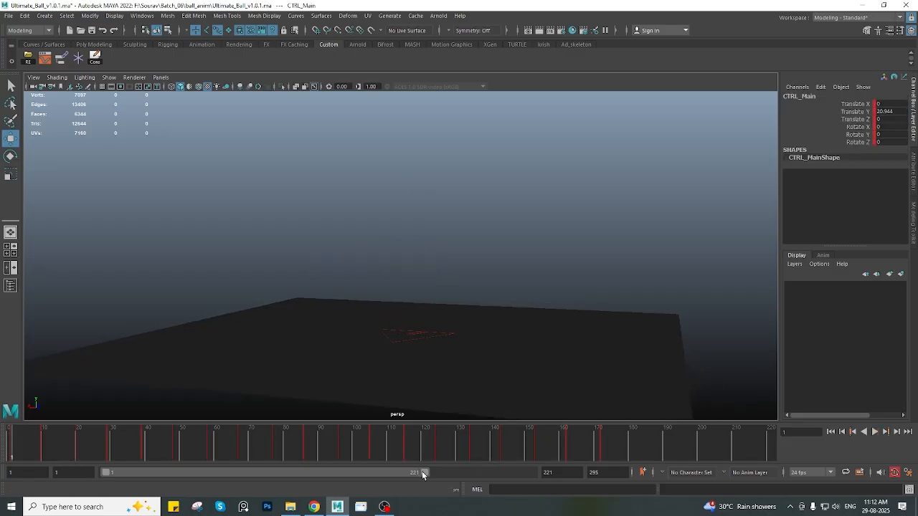
pyautogui.moveTo(421, 474); pyautogui.dragTo(423, 475)
# Open CTRL_Main's animation curves in the Graph Editor and frame all of them
pyautogui.scroll(-4, 445, 280)
pyautogui.keyDown('alt'); pyautogui.moveTo(444, 281); pyautogui.dragTo(431, 335, button='middle'); pyautogui.keyUp('alt')
pyautogui.click(419, 165)
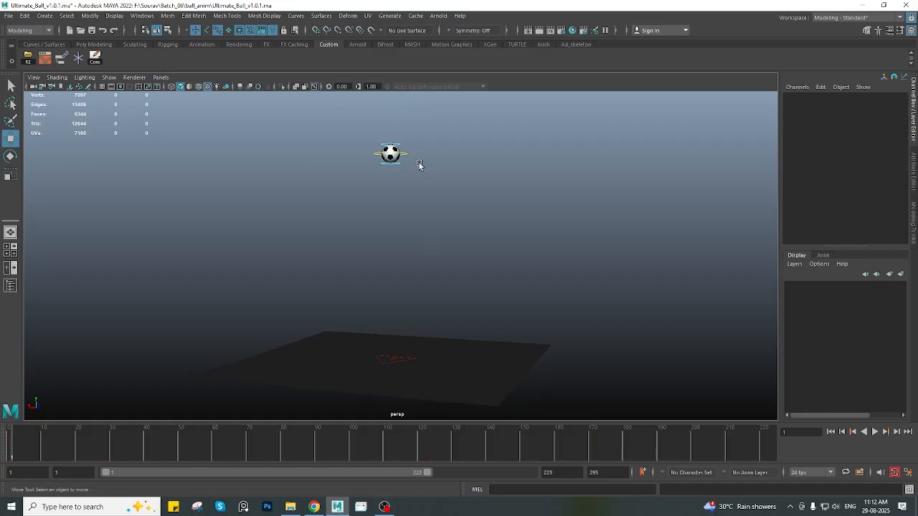
pyautogui.click(388, 156)
pyautogui.click(45, 59)
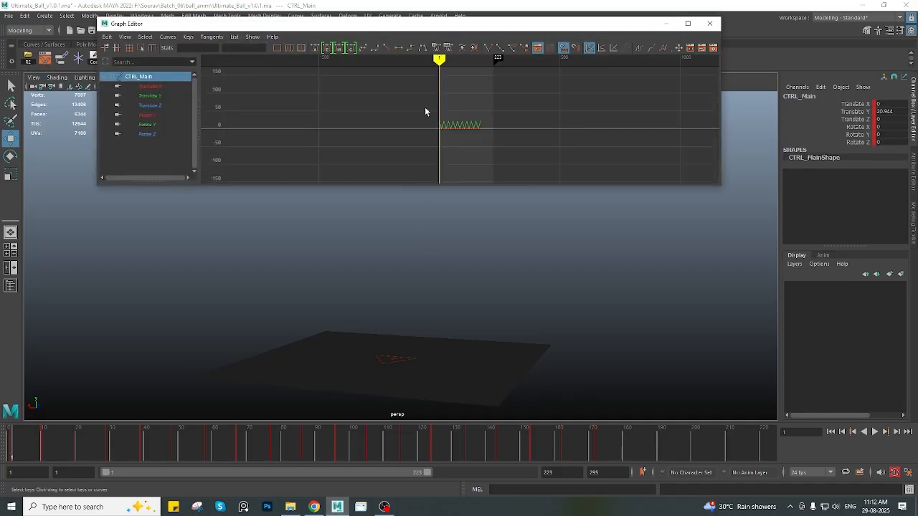
pyautogui.press('a')
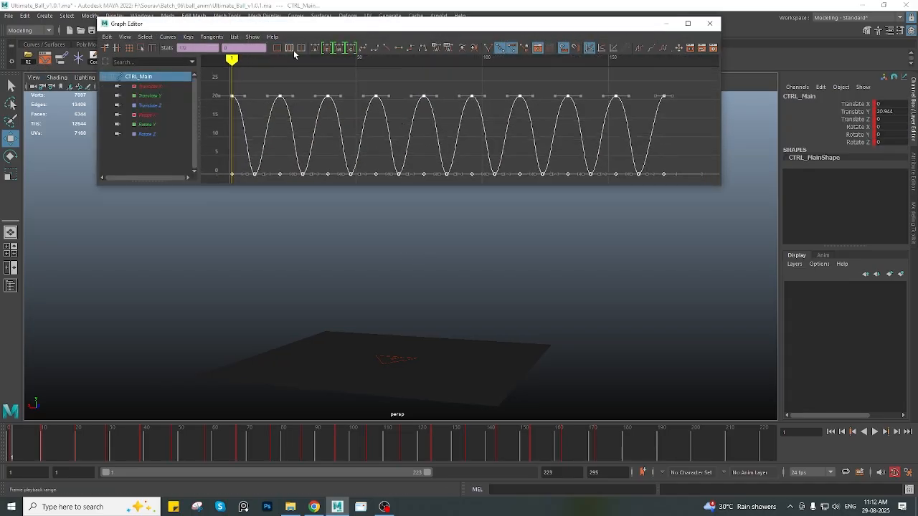
# Apply auto tangents to CTRL_Main's keys and play the bounce with only the Translate Y curve shown
pyautogui.click(316, 49)
pyautogui.click(168, 96)
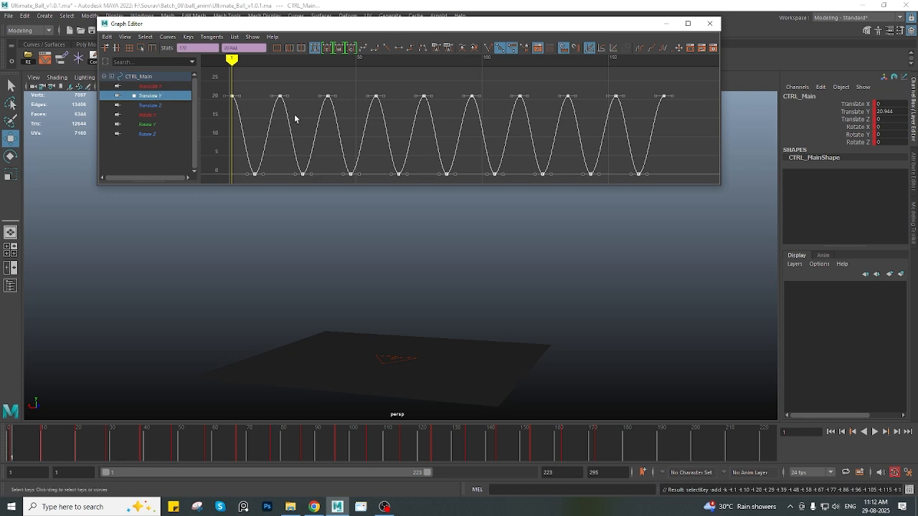
pyautogui.scroll(-5, 460, 121)
pyautogui.moveTo(588, 171); pyautogui.dragTo(342, 98)
pyautogui.press('f')
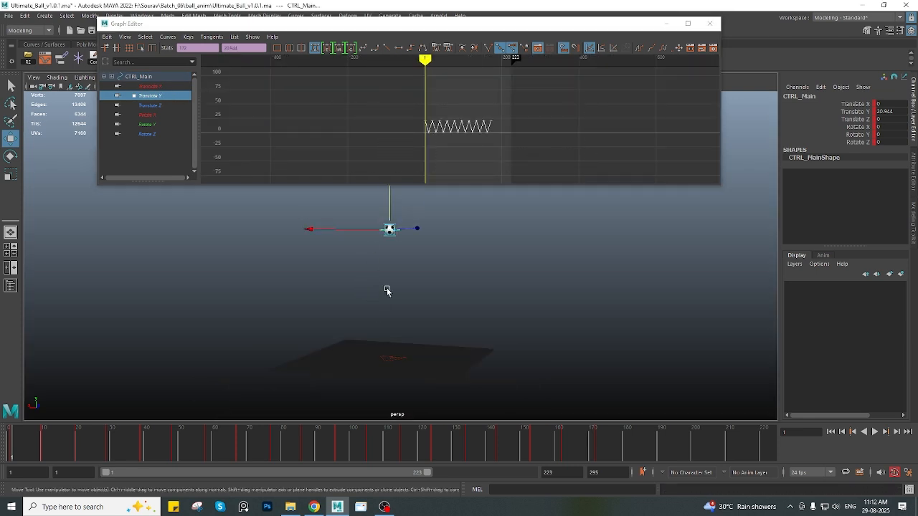
pyautogui.hotkey('alt', 'v')
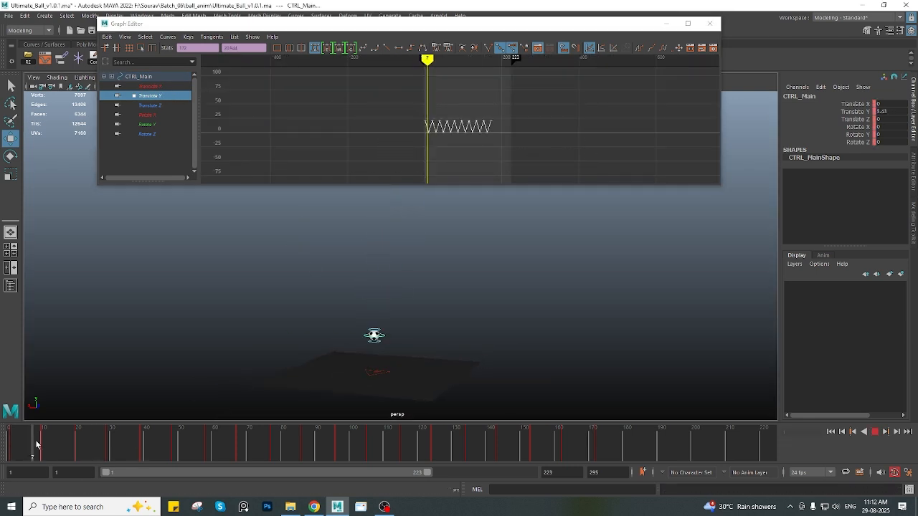
pyautogui.hotkey('alt', 'v')
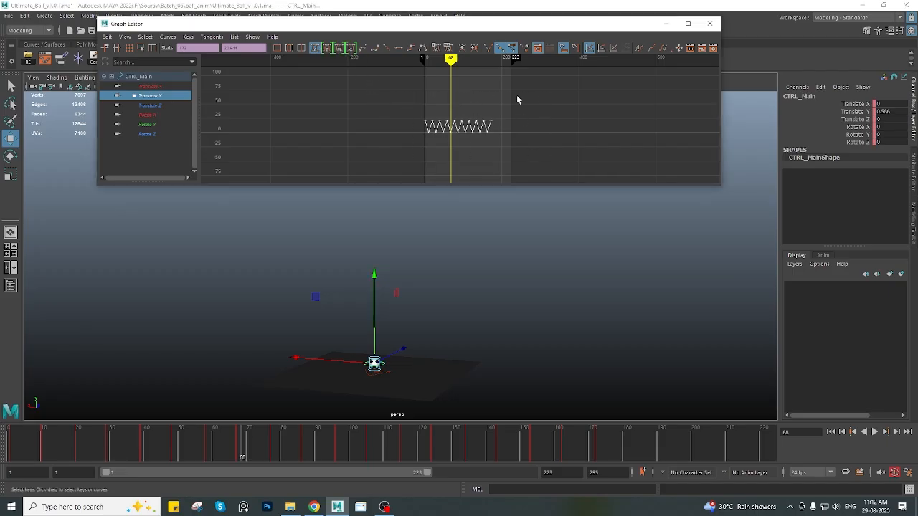
# Show and select all of CTRL_Main's curves, and delete its keys at frame 172
pyautogui.scroll(5, 422, 163)
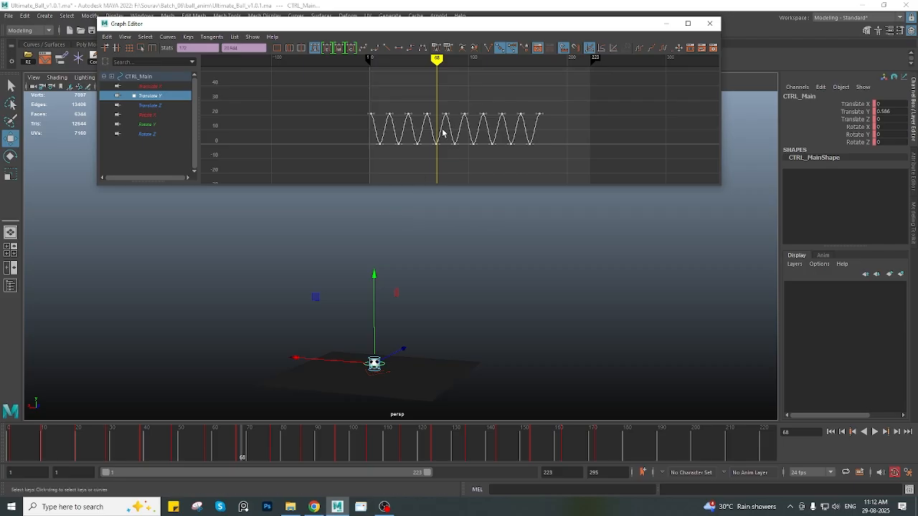
pyautogui.click(172, 78)
pyautogui.scroll(-5, 547, 123)
pyautogui.moveTo(541, 163); pyautogui.dragTo(358, 67)
pyautogui.scroll(3, 430, 136)
pyautogui.press('f')
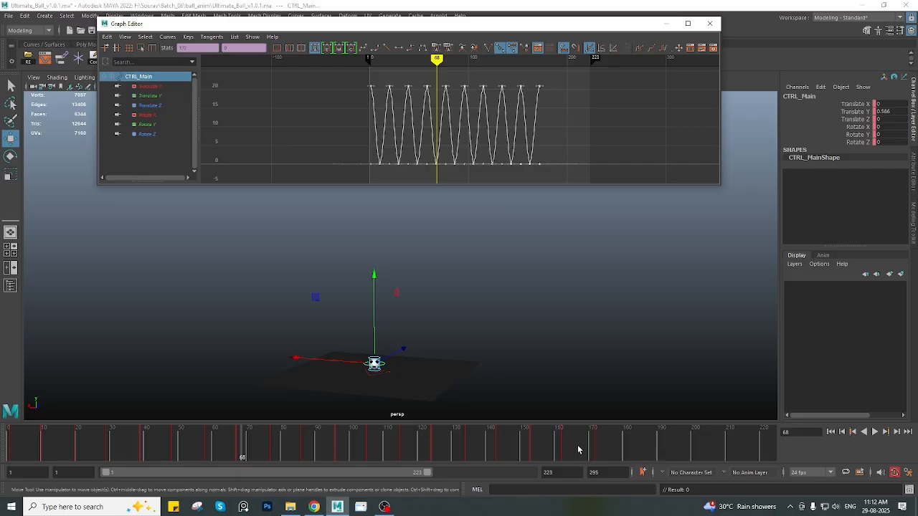
pyautogui.click(599, 448)
pyautogui.rightClick(599, 450)
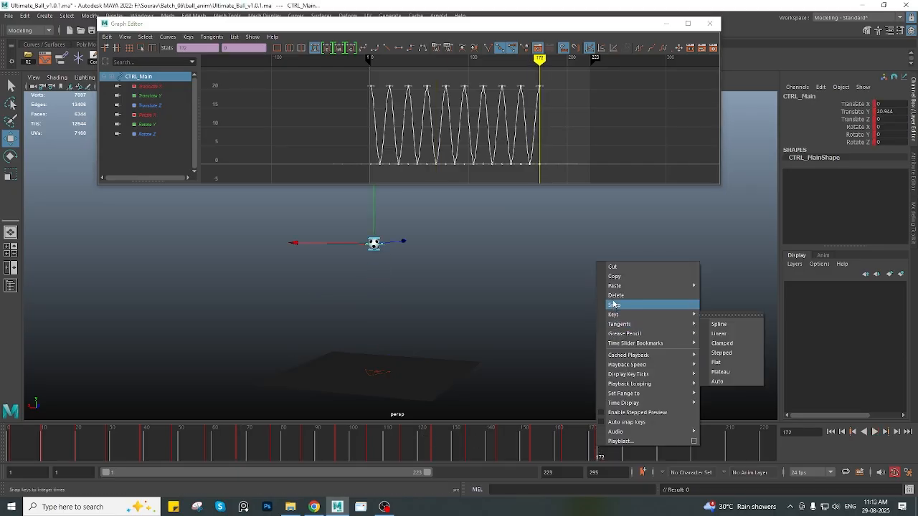
pyautogui.click(615, 295)
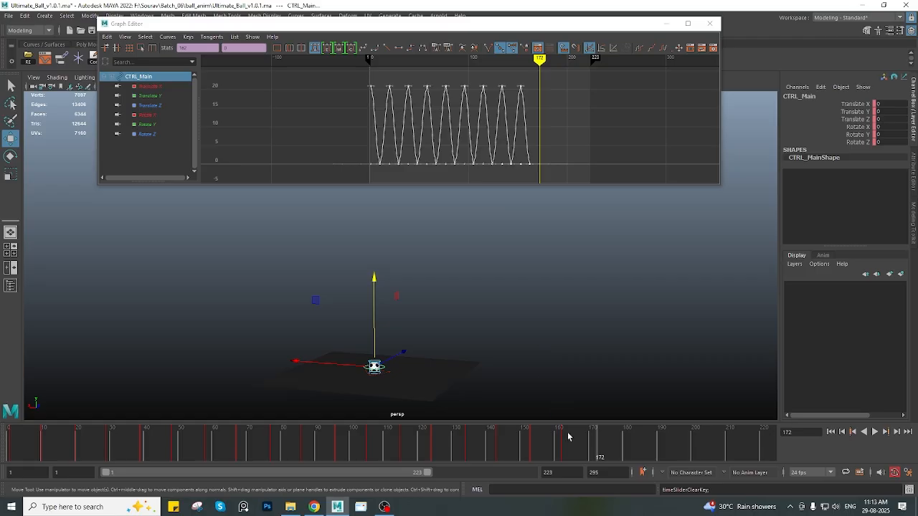
# Check the ball's last ground contact around frame 161 and play the bounces back
pyautogui.moveTo(568, 436); pyautogui.dragTo(562, 439)
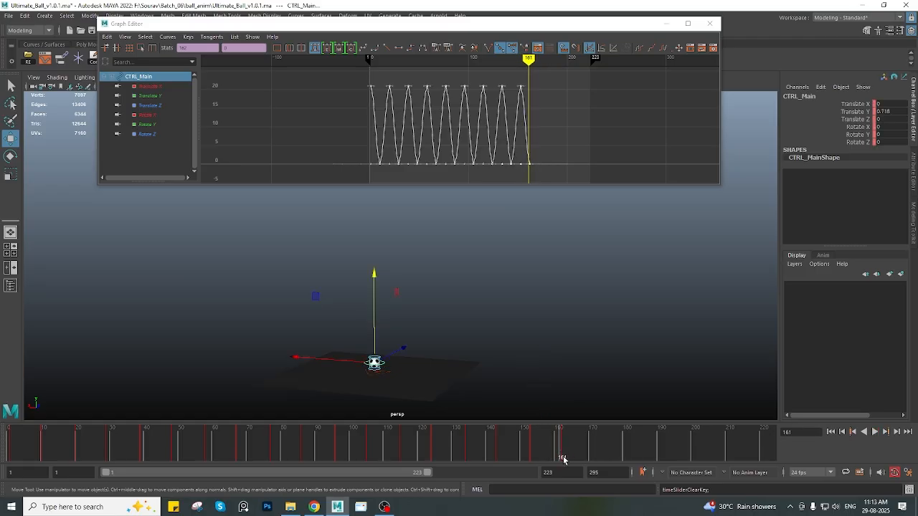
pyautogui.click(563, 453)
pyautogui.keyDown('alt'); pyautogui.moveTo(387, 353); pyautogui.dragTo(397, 331, button='middle'); pyautogui.keyUp('alt')
pyautogui.hotkey('alt', 'shift', 'v')
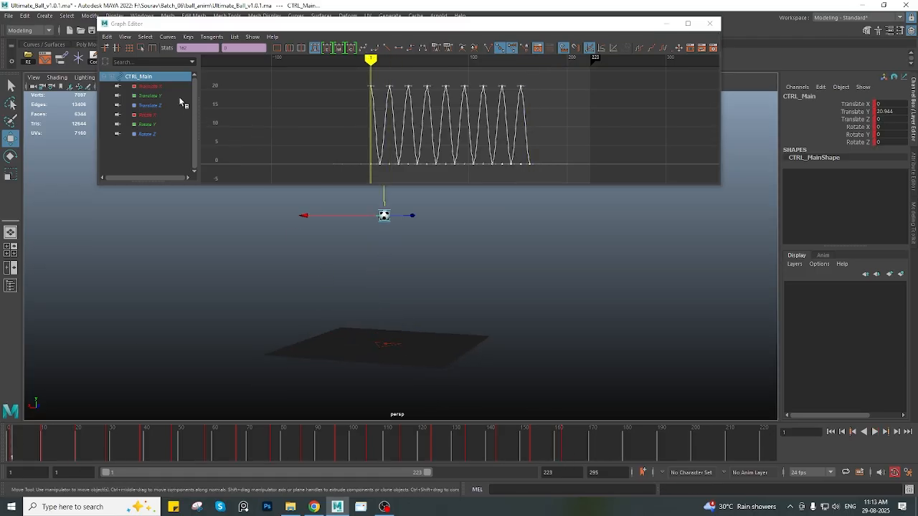
# Isolate CTRL_Main's Translate Y curve and lower its bounce peaks progressively after frame 1, down to about 4.8 at frame 96
pyautogui.click(178, 96)
pyautogui.keyDown('alt'); pyautogui.moveTo(468, 104); pyautogui.dragTo(440, 113, button='middle'); pyautogui.keyUp('alt')
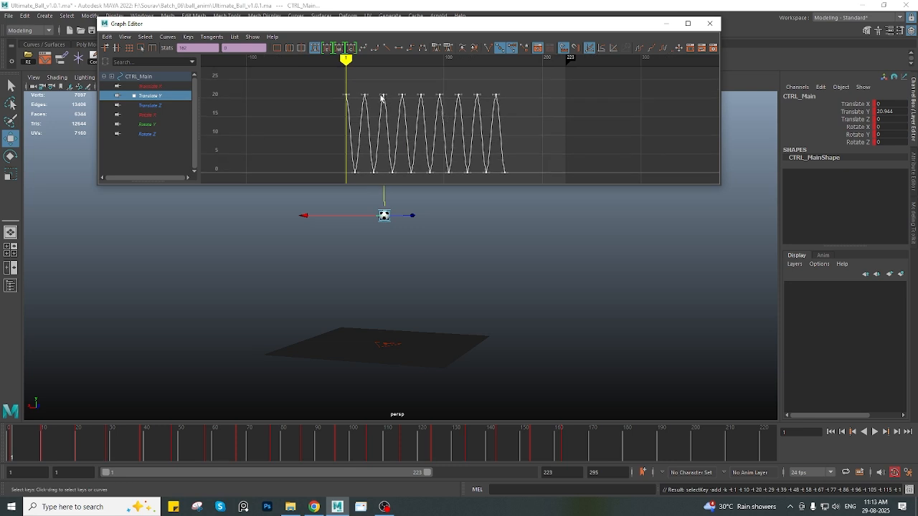
pyautogui.moveTo(356, 84); pyautogui.dragTo(521, 118)
pyautogui.keyDown('shift'); pyautogui.moveTo(435, 117); pyautogui.dragTo(416, 122, button='middle'); pyautogui.keyUp('shift')
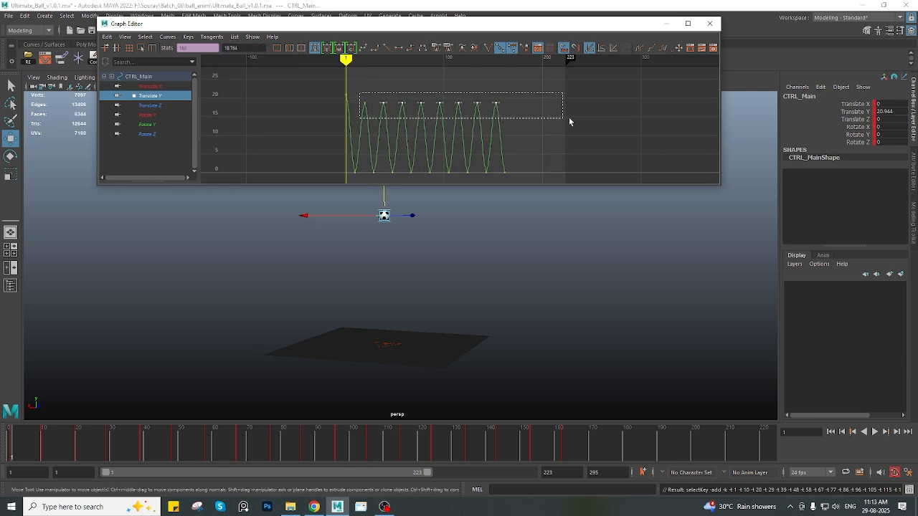
pyautogui.keyDown('shift'); pyautogui.moveTo(416, 117); pyautogui.dragTo(421, 170, button='middle'); pyautogui.keyUp('shift')
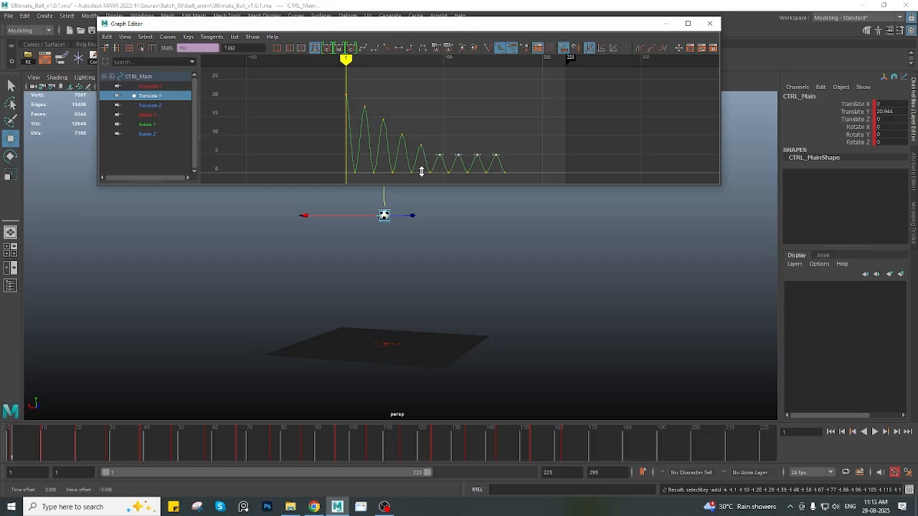
# Lower the last three Translate Y bounce peaks to about 3.25, 1.75 and 0.5
pyautogui.keyDown('ctrl'); pyautogui.moveTo(430, 145); pyautogui.dragTo(449, 171); pyautogui.keyUp('ctrl')
pyautogui.keyDown('shift'); pyautogui.moveTo(440, 130); pyautogui.dragTo(441, 139, button='middle'); pyautogui.keyUp('shift')
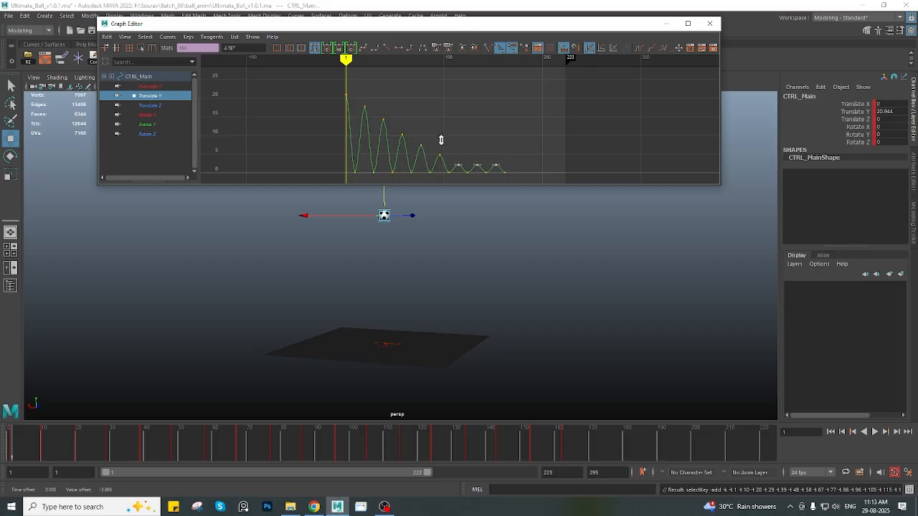
pyautogui.scroll(5, 462, 145)
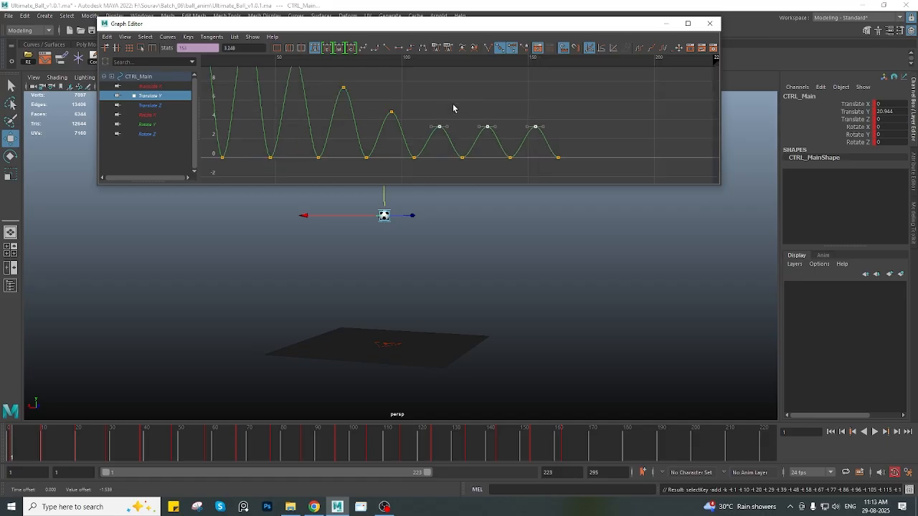
pyautogui.keyDown('ctrl'); pyautogui.moveTo(451, 136); pyautogui.dragTo(451, 136); pyautogui.keyUp('ctrl')
pyautogui.keyDown('shift'); pyautogui.moveTo(449, 108); pyautogui.dragTo(447, 124, button='middle'); pyautogui.keyUp('shift')
pyautogui.keyDown('ctrl'); pyautogui.moveTo(477, 122); pyautogui.dragTo(496, 147); pyautogui.keyUp('ctrl')
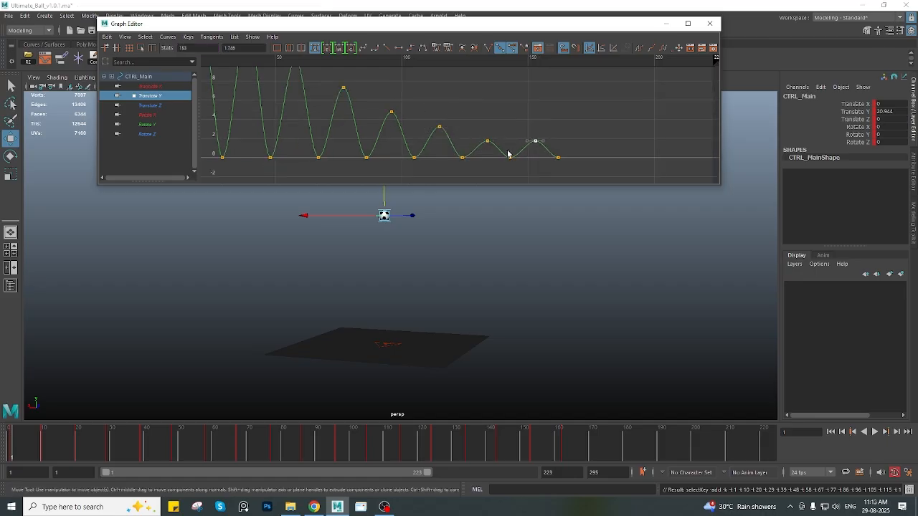
pyautogui.keyDown('shift'); pyautogui.moveTo(523, 118); pyautogui.dragTo(522, 119, button='middle'); pyautogui.keyUp('shift')
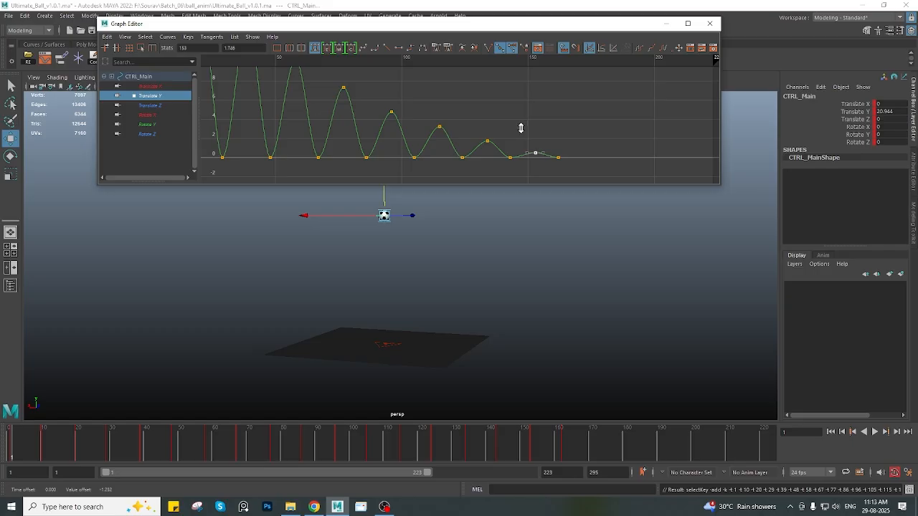
# Examine the decaying Translate Y curve as a whole and the shape of its last small bounce
pyautogui.press('a')
pyautogui.scroll(5, 451, 136)
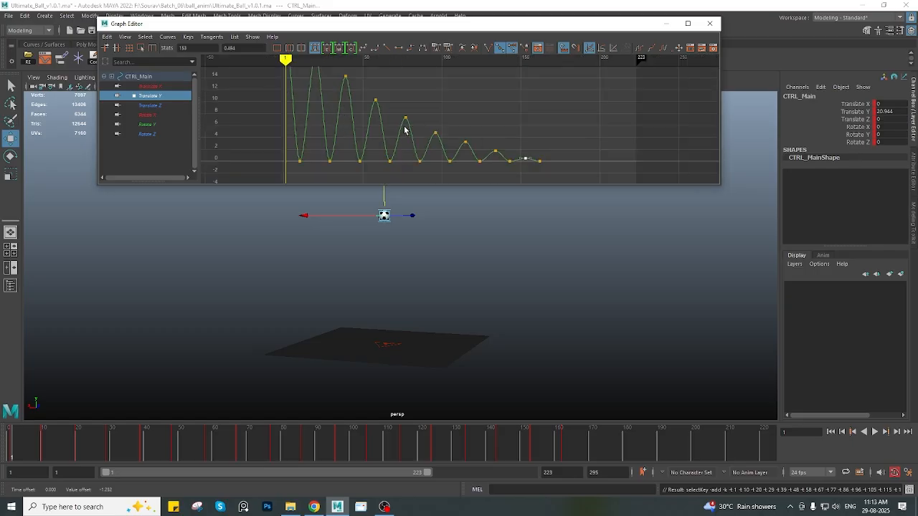
pyautogui.scroll(5, 450, 138)
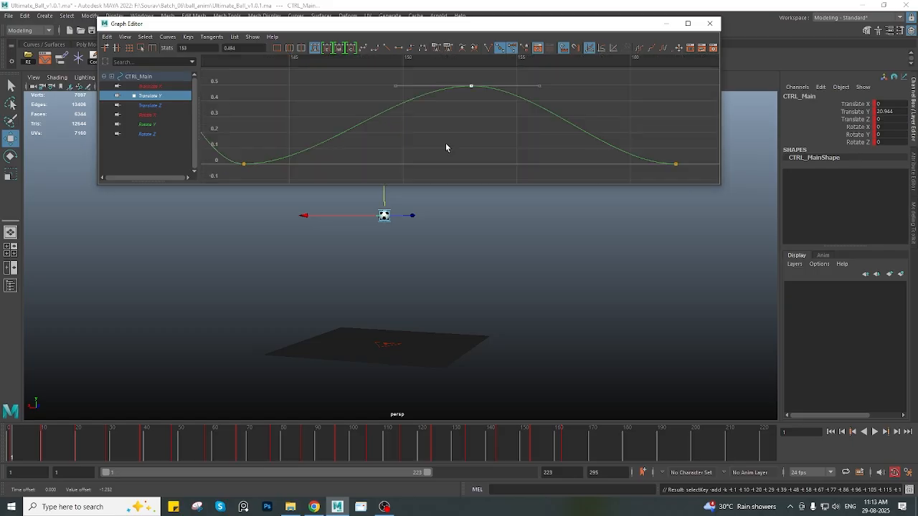
pyautogui.press('a')
pyautogui.scroll(5, 372, 133)
pyautogui.scroll(-5, 402, 136)
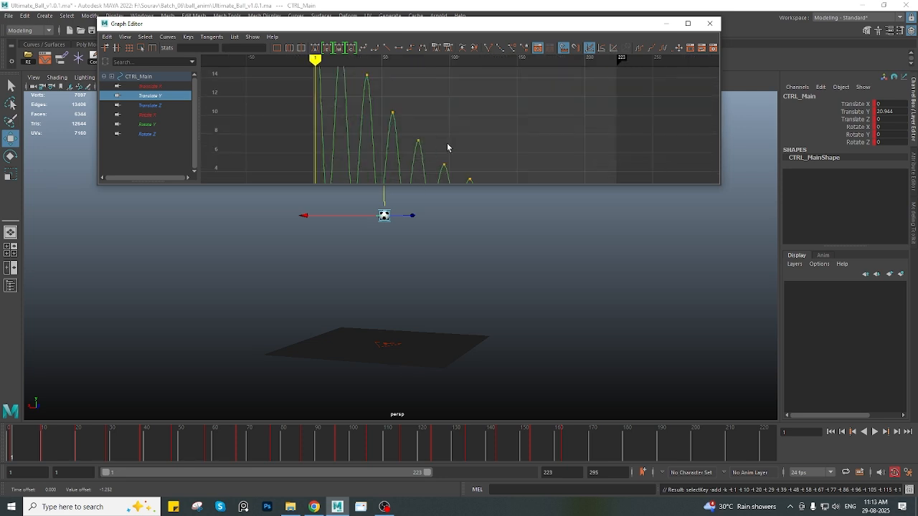
pyautogui.scroll(2, 423, 136)
pyautogui.keyDown('alt'); pyautogui.moveTo(422, 136); pyautogui.dragTo(420, 127, button='middle'); pyautogui.keyUp('alt')
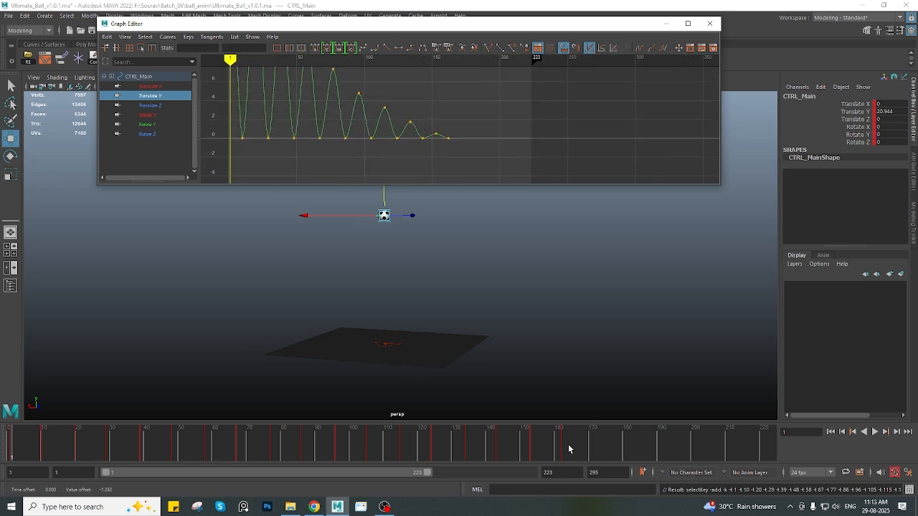
# Copy CTRL_Main's keys for the last bounce, frames 143 to 162, and paste them at frame 162
pyautogui.moveTo(568, 449)
pyautogui.mouseDown()
pyautogui.moveTo(494, 447)
pyautogui.moveTo(567, 447)
pyautogui.mouseUp()
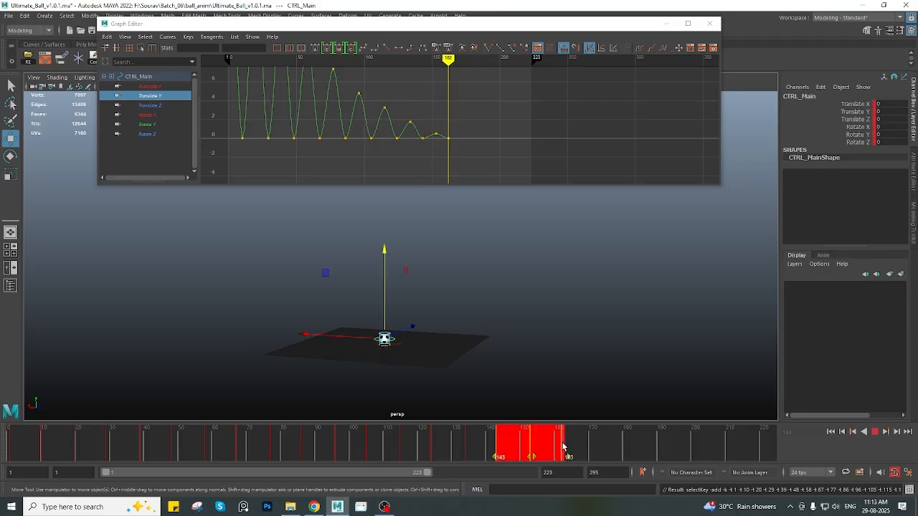
pyautogui.rightClick(567, 447)
pyautogui.click(581, 273)
pyautogui.rightClick(565, 446)
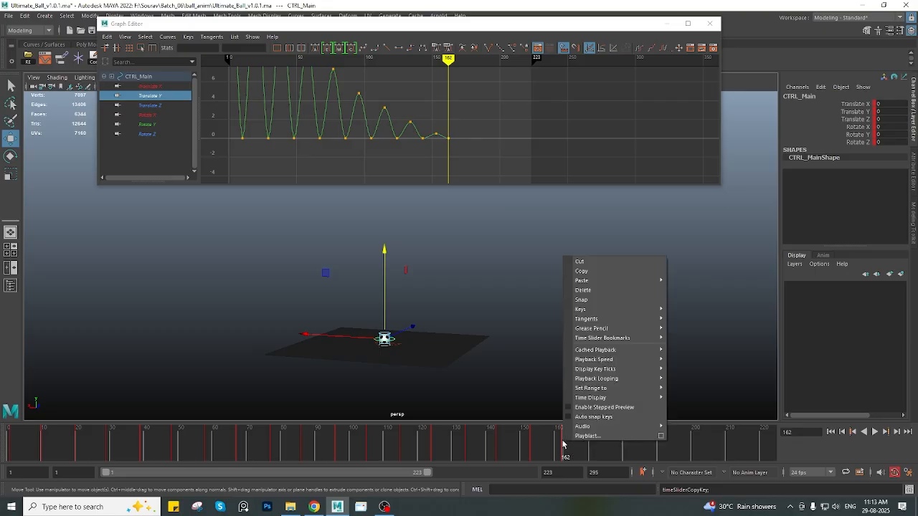
pyautogui.moveTo(584, 284)
pyautogui.click(685, 281)
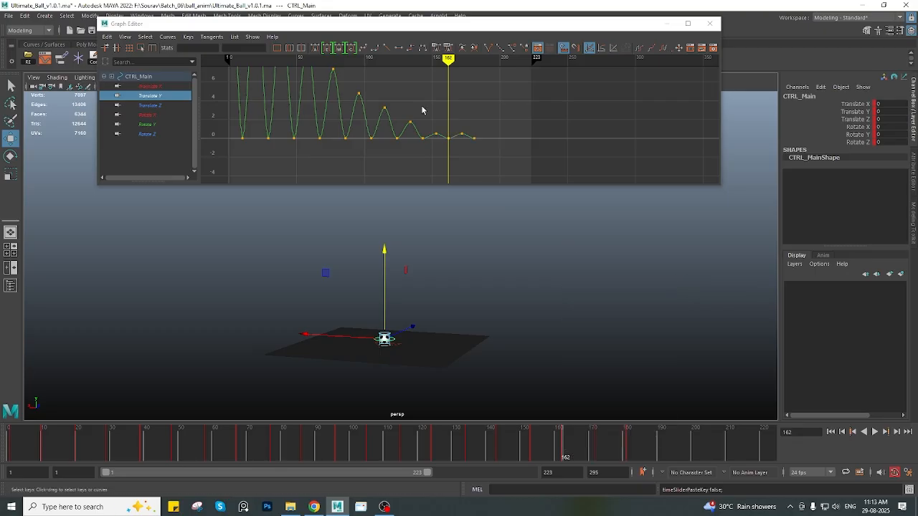
# Lower the added bounce's Translate Y peak at frame 172 to 0.122
pyautogui.press('f')
pyautogui.moveTo(455, 136); pyautogui.dragTo(476, 163)
pyautogui.scroll(3, 477, 163)
pyautogui.moveTo(456, 143); pyautogui.dragTo(455, 141, button='middle')
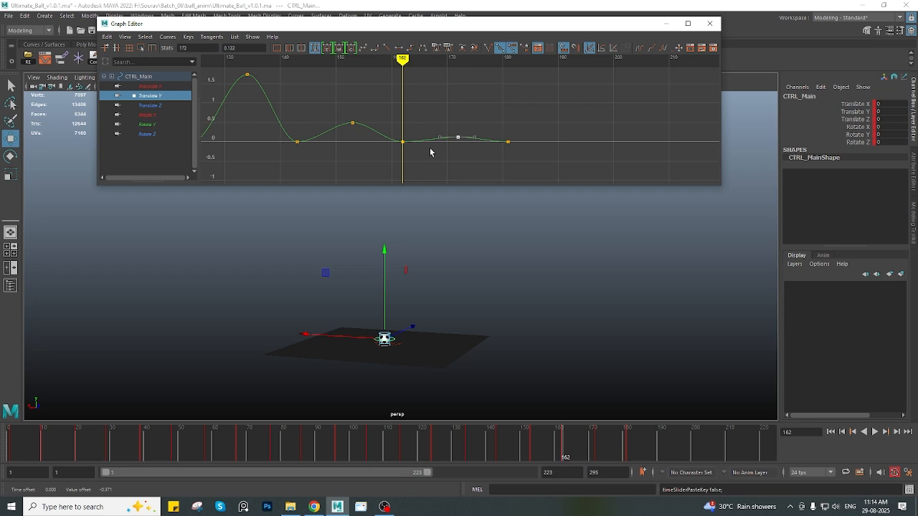
# Play back the decaying bounce and inspect the ball's ground contacts from a closer view
pyautogui.press('a')
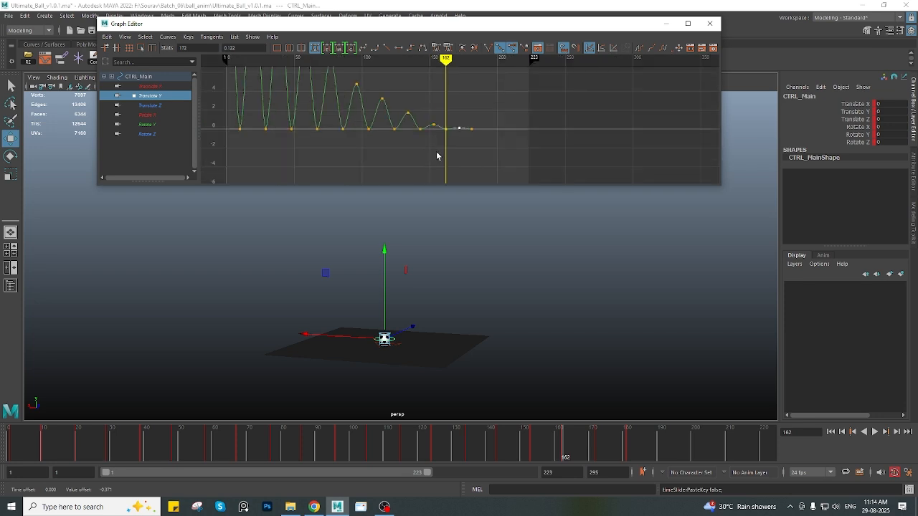
pyautogui.hotkey('alt', 'v')
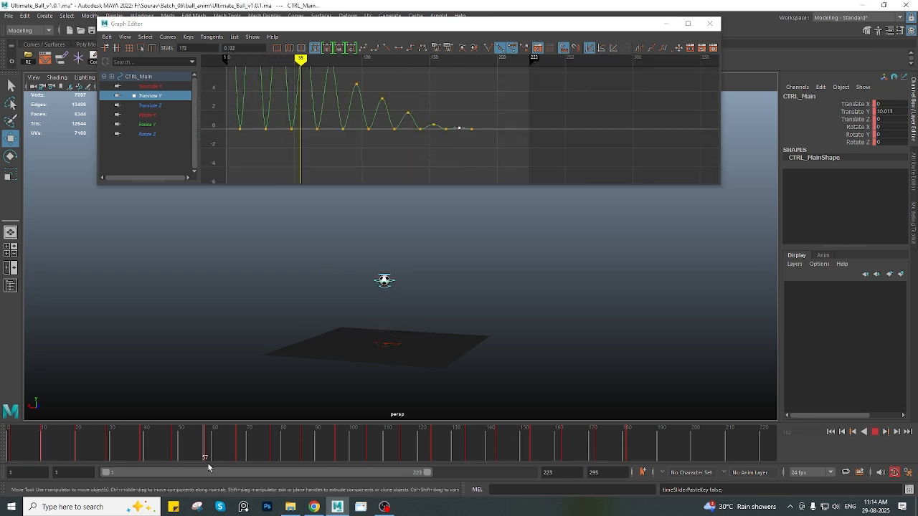
pyautogui.moveTo(588, 473)
pyautogui.mouseDown()
pyautogui.moveTo(382, 465)
pyautogui.moveTo(641, 446)
pyautogui.mouseUp()
pyautogui.keyDown('alt'); pyautogui.moveTo(414, 358); pyautogui.dragTo(428, 331, button='middle'); pyautogui.keyUp('alt')
pyautogui.scroll(4, 428, 331)
pyautogui.moveTo(428, 331)
pyautogui.keyDown('alt'); pyautogui.mouseDown()
pyautogui.moveTo(389, 334)
pyautogui.moveTo(403, 330)
pyautogui.moveTo(405, 346)
pyautogui.mouseUp(); pyautogui.keyUp('alt')
pyautogui.scroll(4, 391, 334)
pyautogui.hotkey('alt', 'v')
pyautogui.moveTo(144, 456)
pyautogui.mouseDown()
pyautogui.moveTo(7, 442)
pyautogui.moveTo(180, 439)
pyautogui.mouseUp()
# Compare the Translate Y curve with the ball's motion around frame 13 from another viewing angle
pyautogui.scroll(-5, 342, 133)
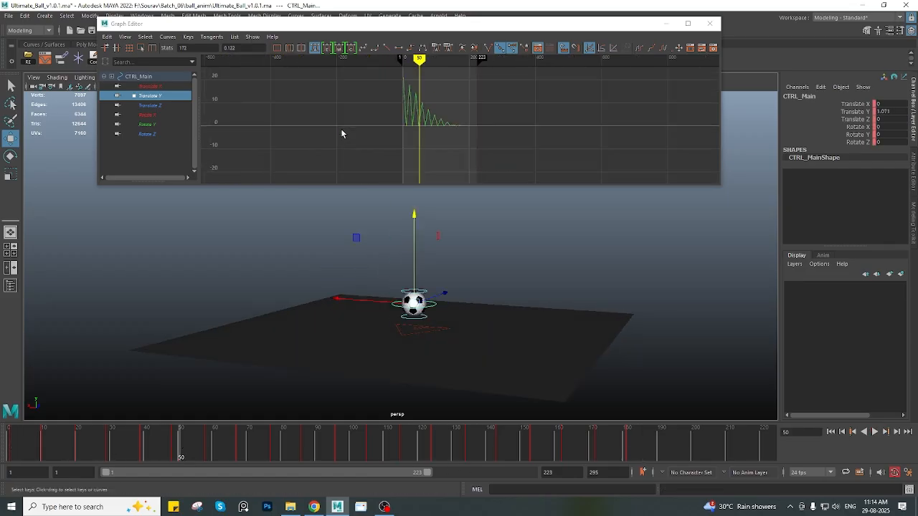
pyautogui.scroll(3, 352, 129)
pyautogui.moveTo(359, 124)
pyautogui.keyDown('alt'); pyautogui.mouseDown(button='middle')
pyautogui.moveTo(383, 137)
pyautogui.moveTo(361, 138)
pyautogui.mouseUp(button='middle'); pyautogui.keyUp('alt')
pyautogui.moveTo(179, 442); pyautogui.dragTo(54, 442)
pyautogui.keyDown('alt'); pyautogui.moveTo(483, 322); pyautogui.dragTo(387, 331); pyautogui.keyUp('alt')
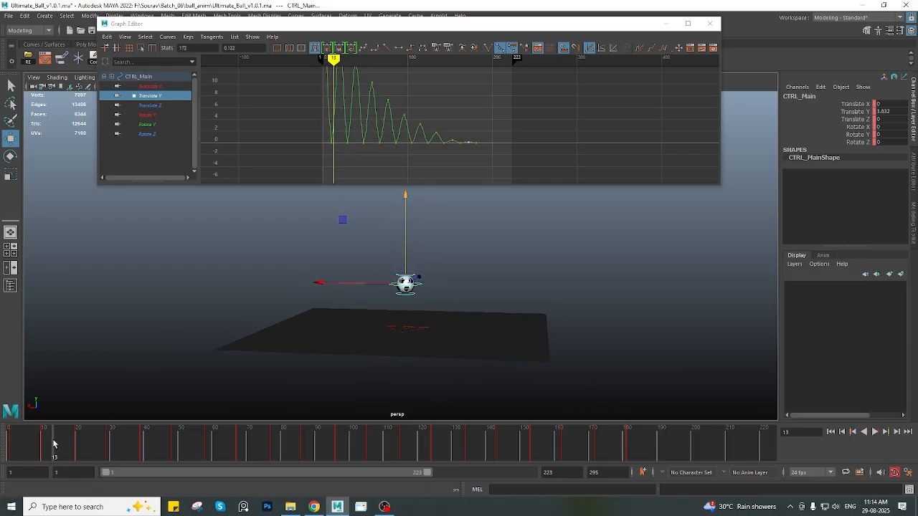
# Try to retime CTRL_Main's keys from frame 19 onward, and replay the bounce from frame 1
pyautogui.moveTo(45, 442); pyautogui.dragTo(634, 452)
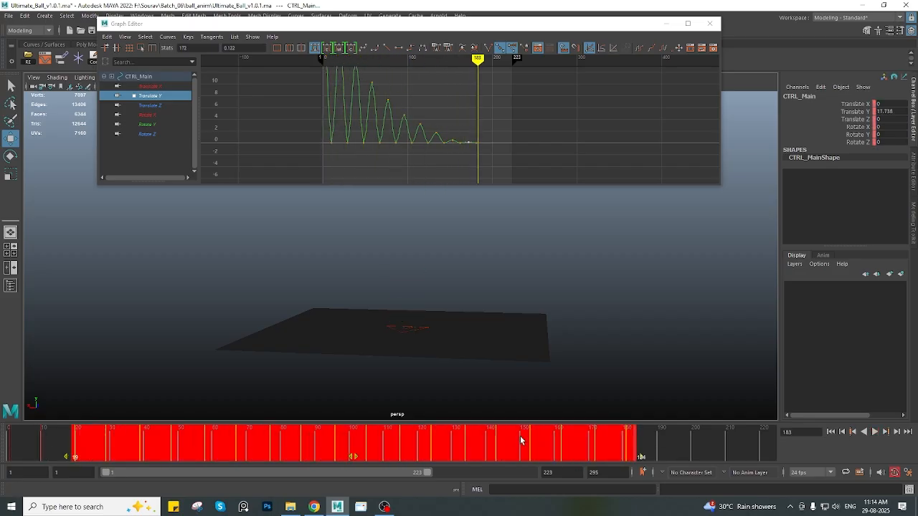
pyautogui.click(351, 459)
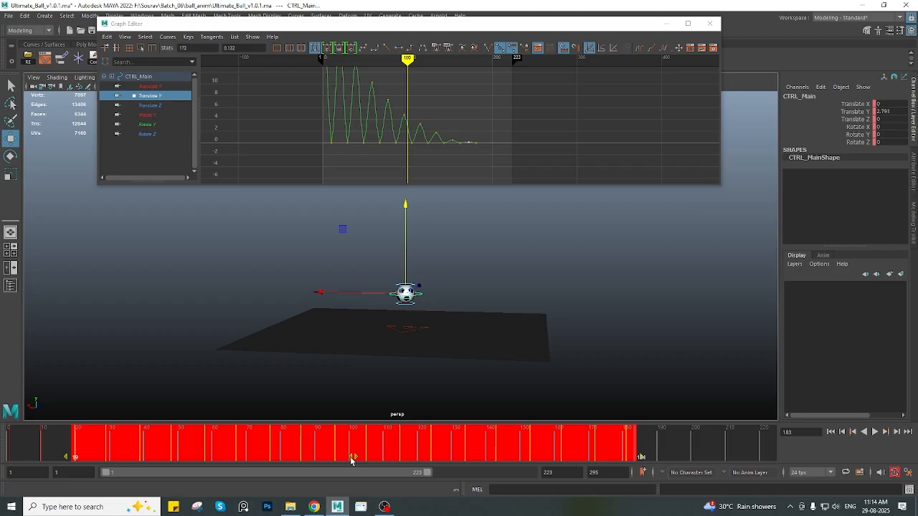
pyautogui.click(11, 452)
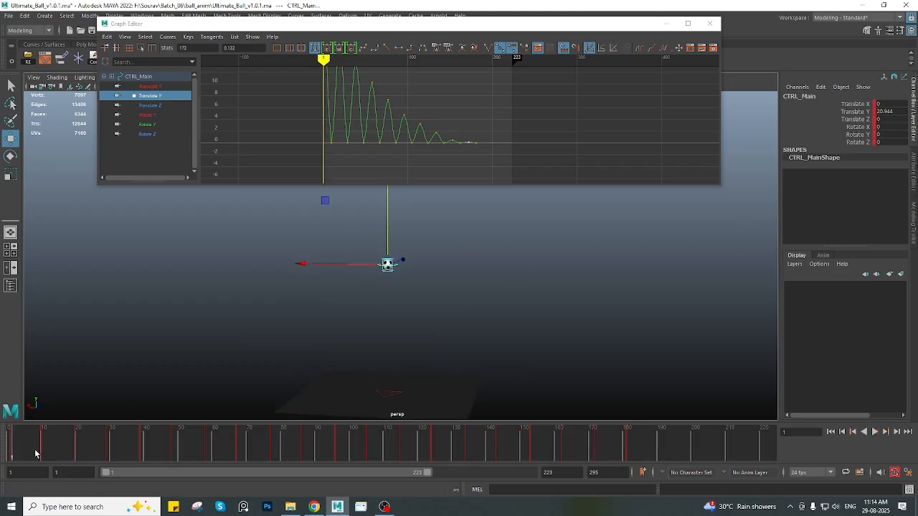
pyautogui.hotkey('alt', 'v')
pyautogui.click(69, 451)
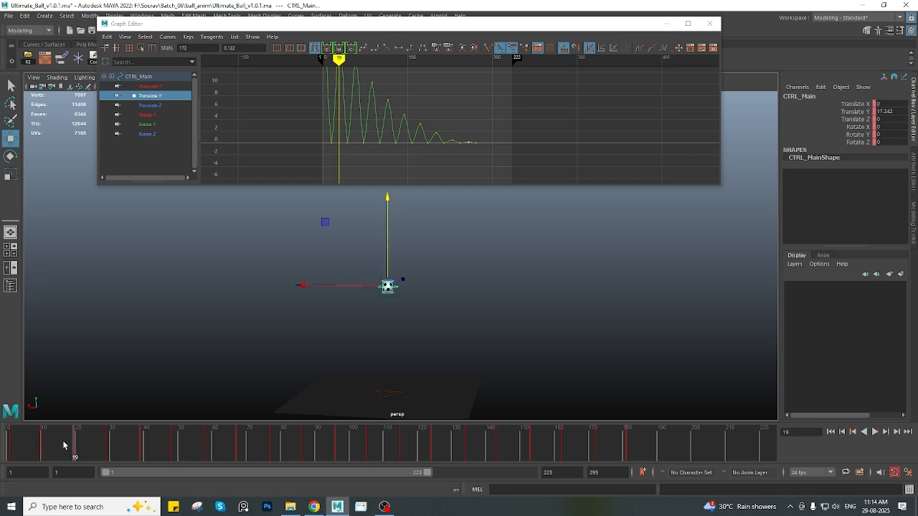
# Shift all of CTRL_Main's keys from frame 18 onward one frame earlier
pyautogui.moveTo(43, 441); pyautogui.dragTo(648, 452)
pyautogui.click(353, 458)
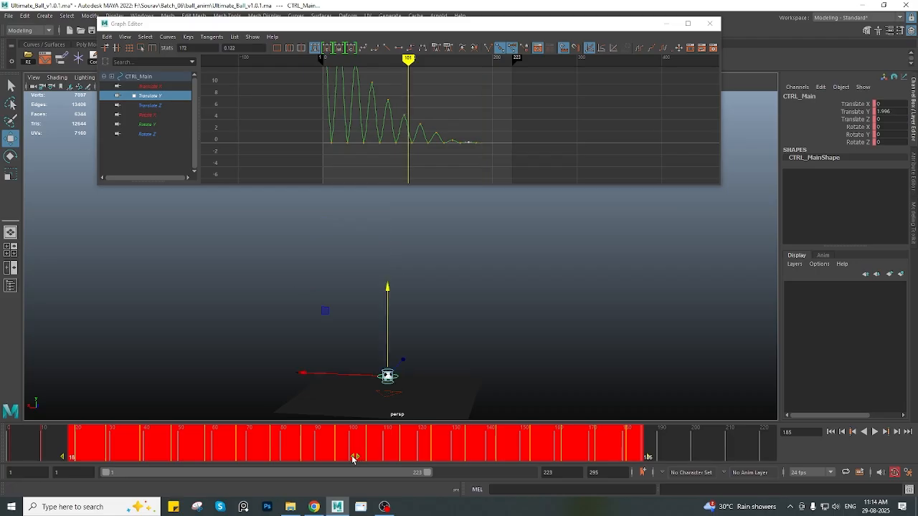
pyautogui.moveTo(352, 457); pyautogui.dragTo(349, 454)
# Shift CTRL_Main's keys from frame 27 to the end of the bounce one frame earlier
pyautogui.click(102, 446)
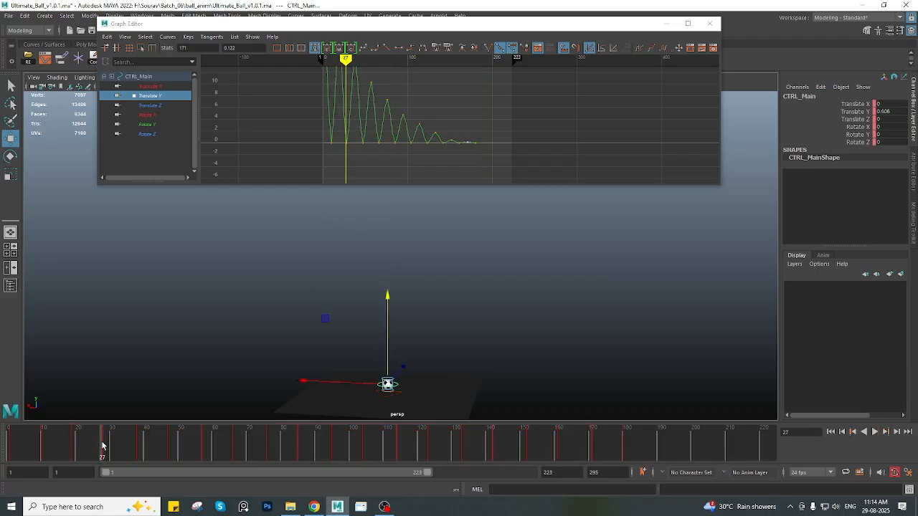
pyautogui.keyDown('shift'); pyautogui.moveTo(101, 446); pyautogui.dragTo(642, 448); pyautogui.keyUp('shift')
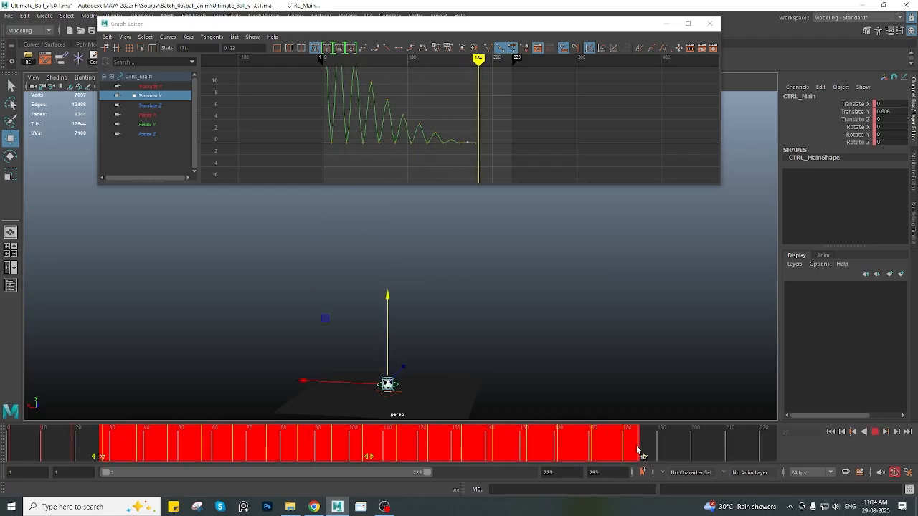
pyautogui.click(367, 457)
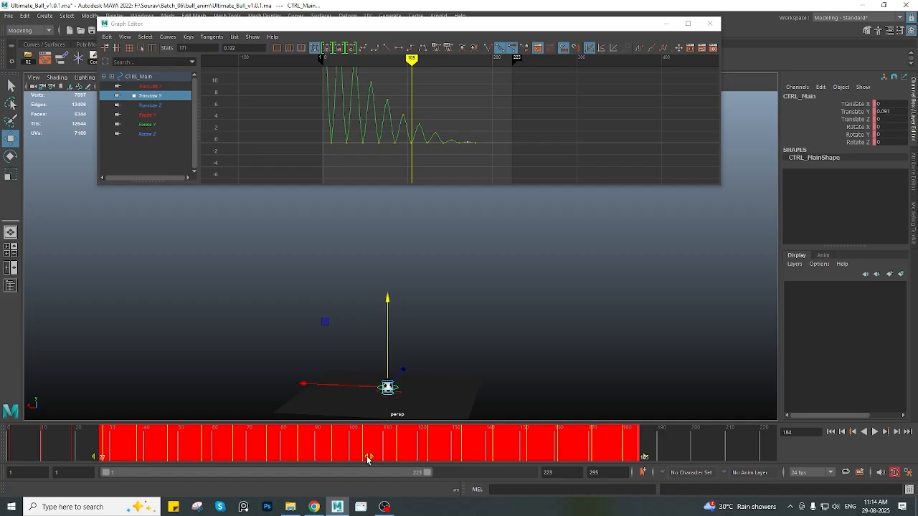
# Shift CTRL_Main's keys from frame 36 onward two frames earlier
pyautogui.click(134, 454)
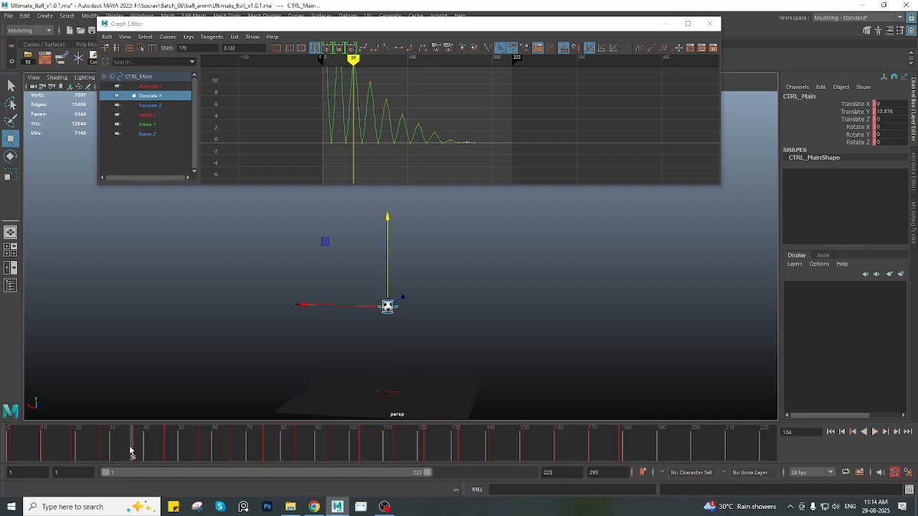
pyautogui.keyDown('shift'); pyautogui.moveTo(133, 454); pyautogui.dragTo(632, 454); pyautogui.keyUp('shift')
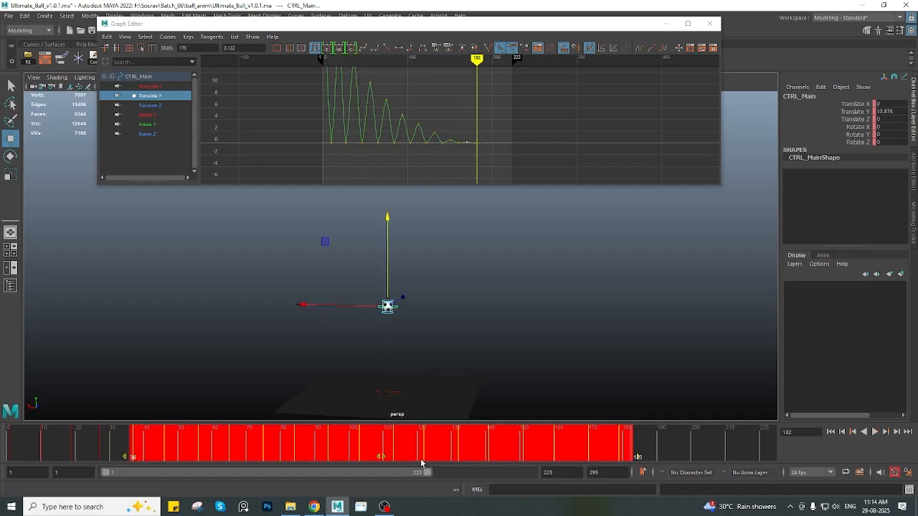
pyautogui.click(380, 458)
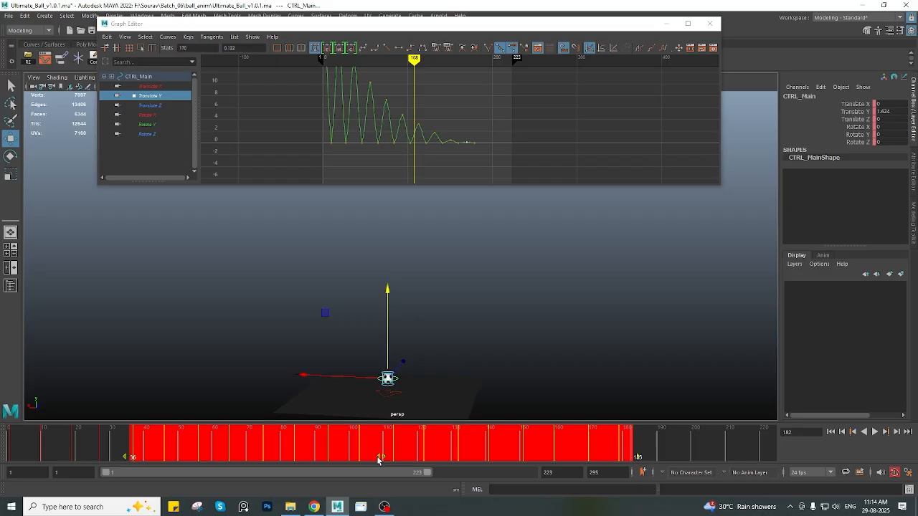
pyautogui.moveTo(378, 460); pyautogui.dragTo(374, 459)
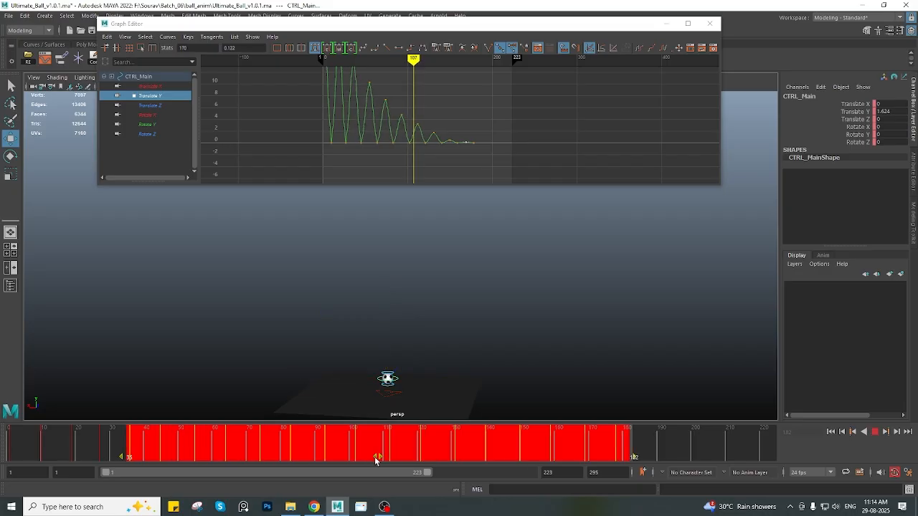
# Shift CTRL_Main's keys from frame 43 onward two frames earlier
pyautogui.click(154, 452)
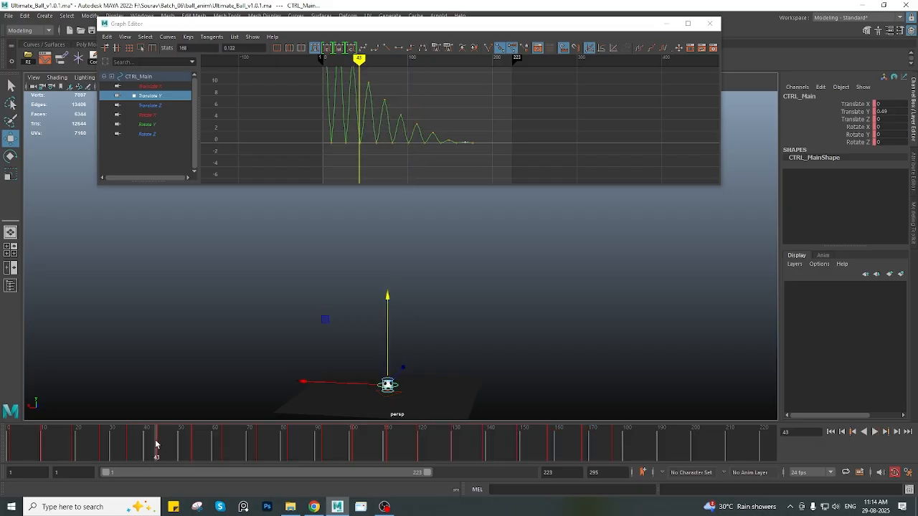
pyautogui.keyDown('shift'); pyautogui.moveTo(155, 451); pyautogui.dragTo(626, 452); pyautogui.keyUp('shift')
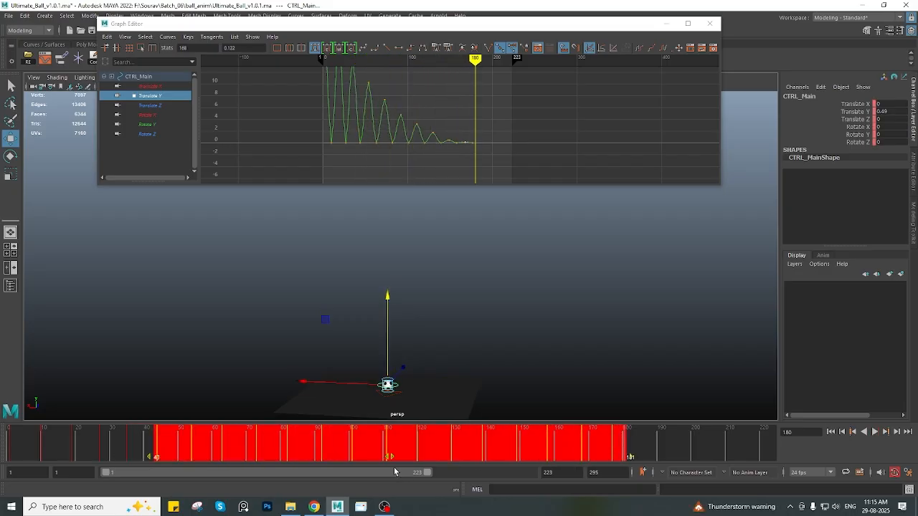
pyautogui.click(387, 459)
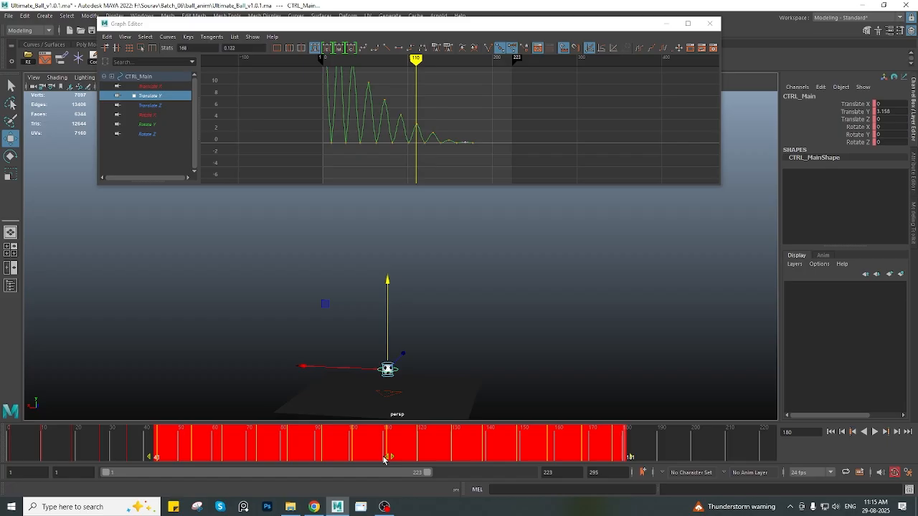
pyautogui.moveTo(384, 458); pyautogui.dragTo(379, 459)
# Shift CTRL_Main's keys from frame 51 to the end of the bounce two frames earlier
pyautogui.click(181, 448)
pyautogui.keyDown('shift'); pyautogui.moveTo(181, 449); pyautogui.dragTo(628, 452); pyautogui.keyUp('shift')
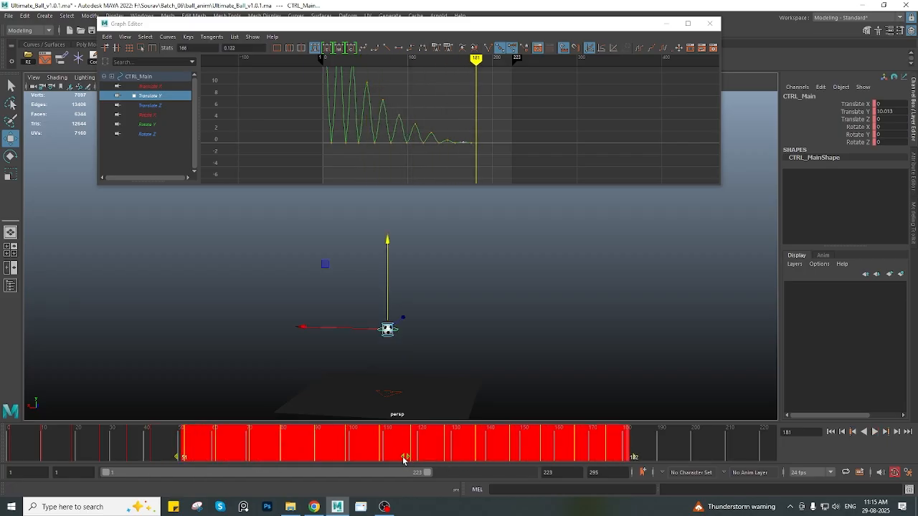
pyautogui.click(404, 458)
pyautogui.moveTo(402, 460); pyautogui.dragTo(395, 460)
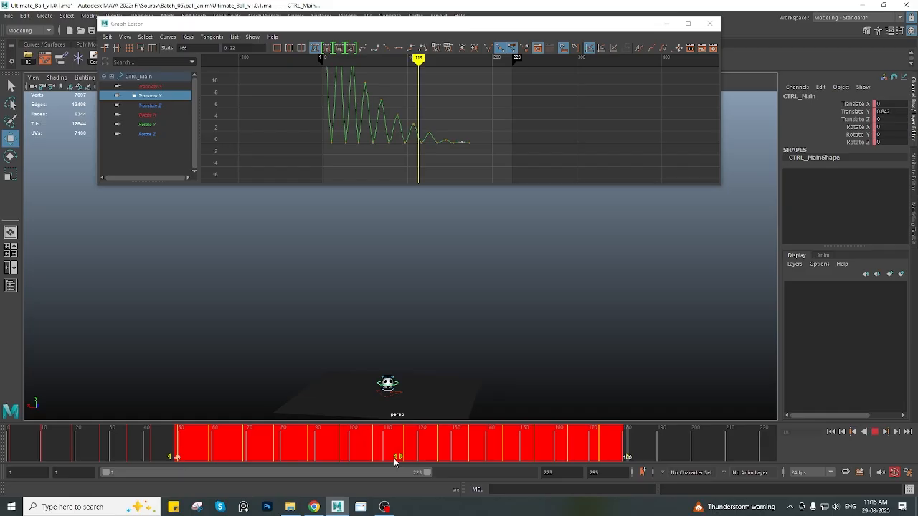
pyautogui.moveTo(394, 462); pyautogui.dragTo(395, 459)
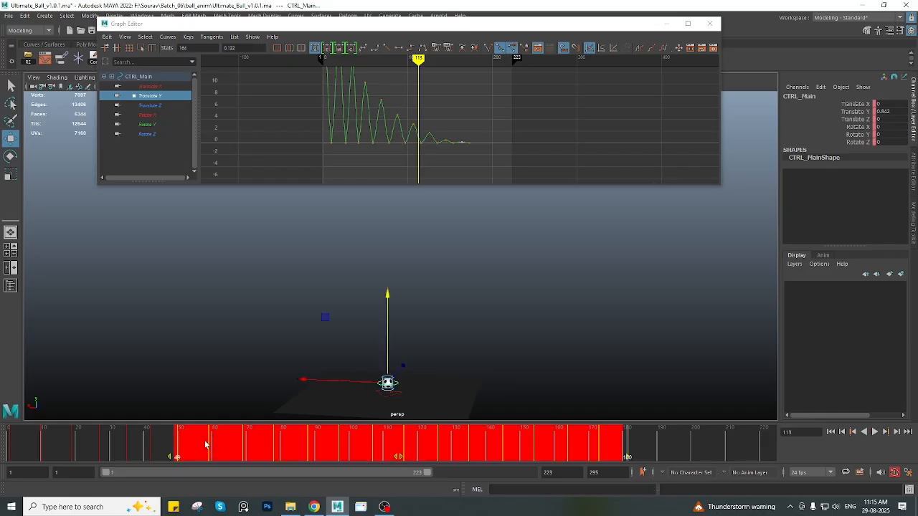
# Check the spacing of the bounce keys along the timeline and undo the recent key shifts on CTRL_Main
pyautogui.moveTo(210, 442); pyautogui.dragTo(211, 442)
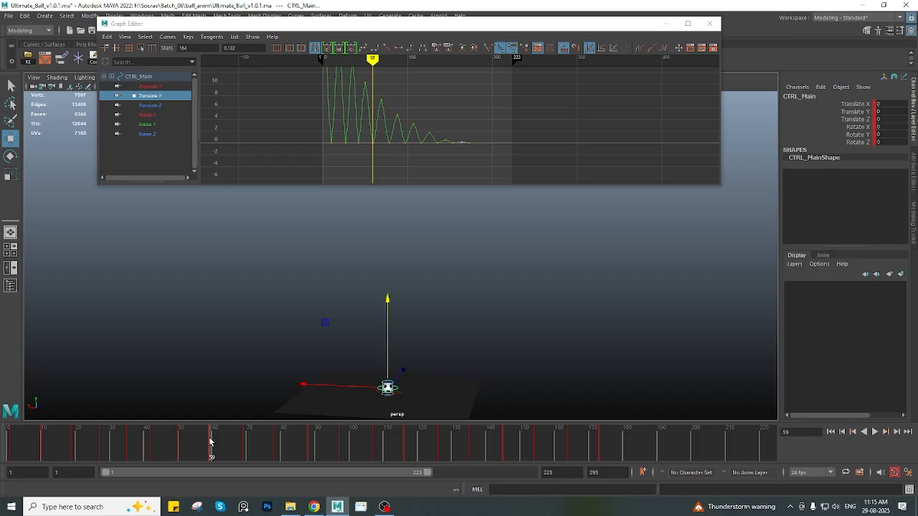
pyautogui.click(247, 443)
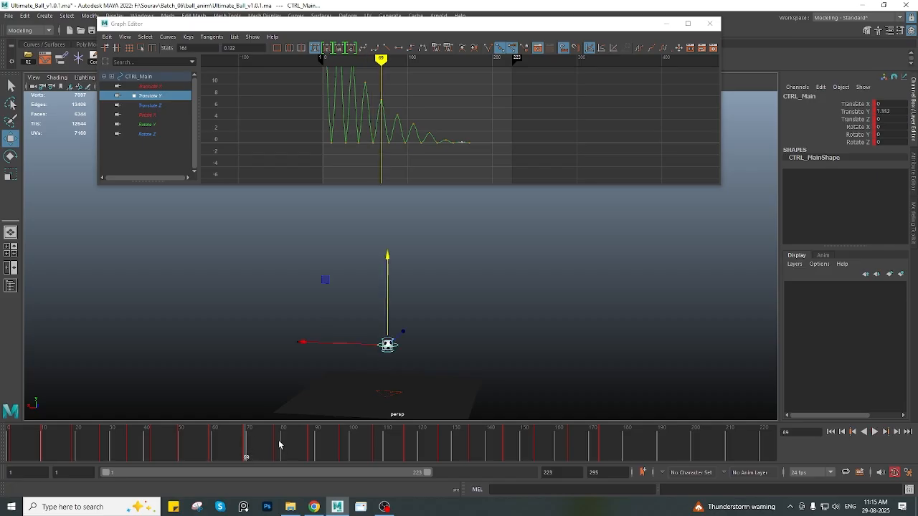
pyautogui.click(275, 442)
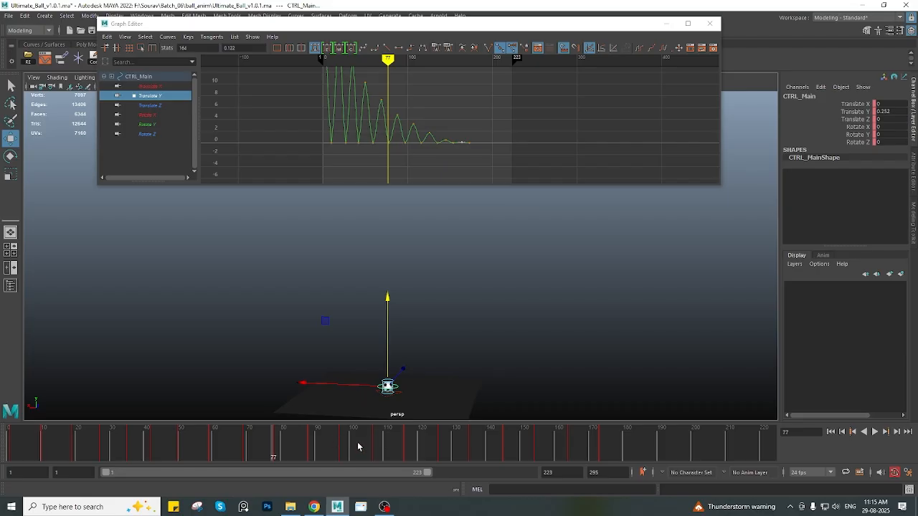
pyautogui.click(574, 442)
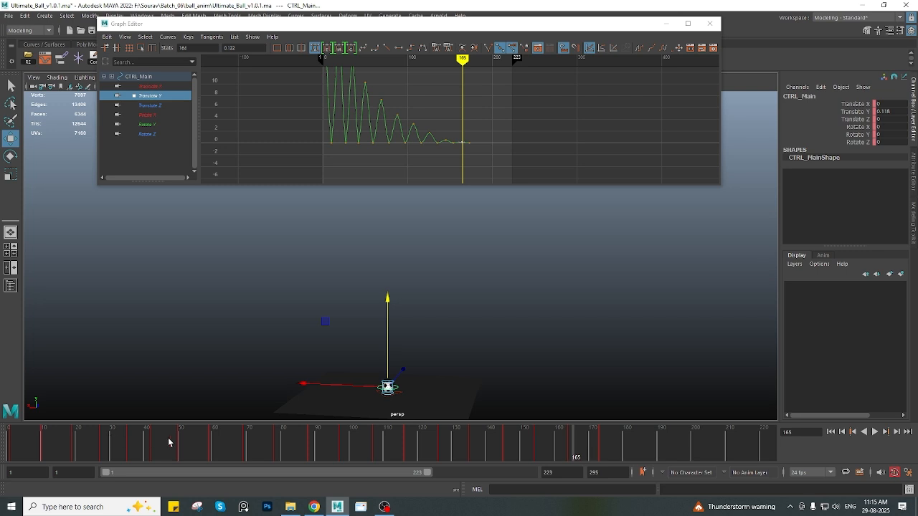
pyautogui.moveTo(335, 441)
pyautogui.mouseDown()
pyautogui.moveTo(99, 453)
pyautogui.moveTo(205, 455)
pyautogui.mouseUp()
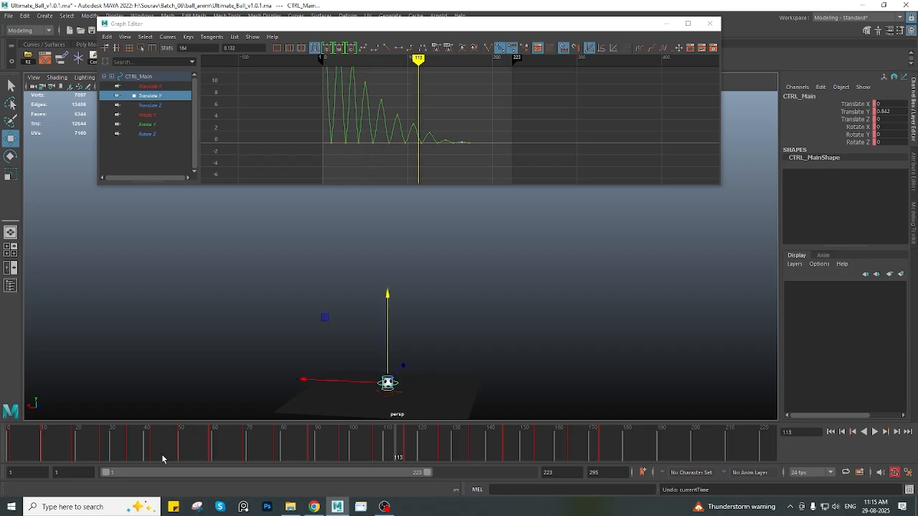
pyautogui.hotkey('ctrl', 'z')
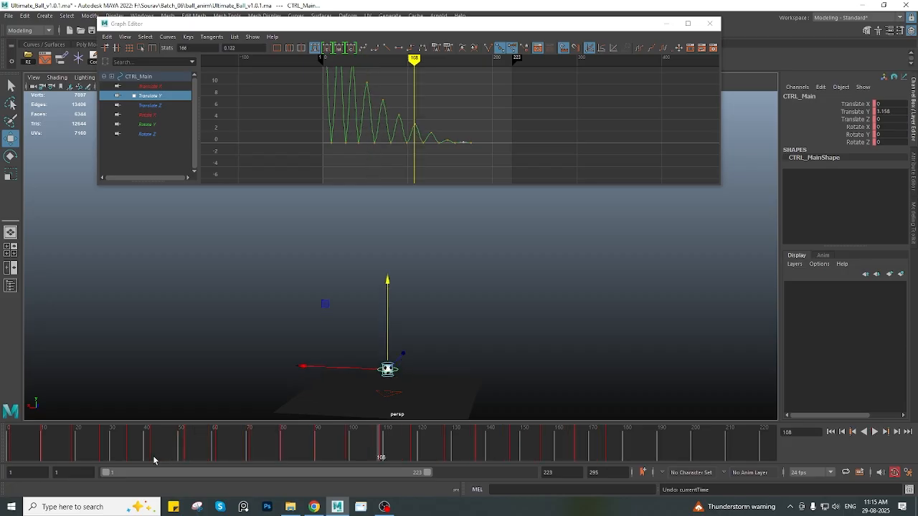
pyautogui.hotkey('ctrl', 'z')
pyautogui.hotkey('ctrl', 'z')
pyautogui.hotkey('ctrl', 'z')
pyautogui.hotkey('ctrl', 'z')
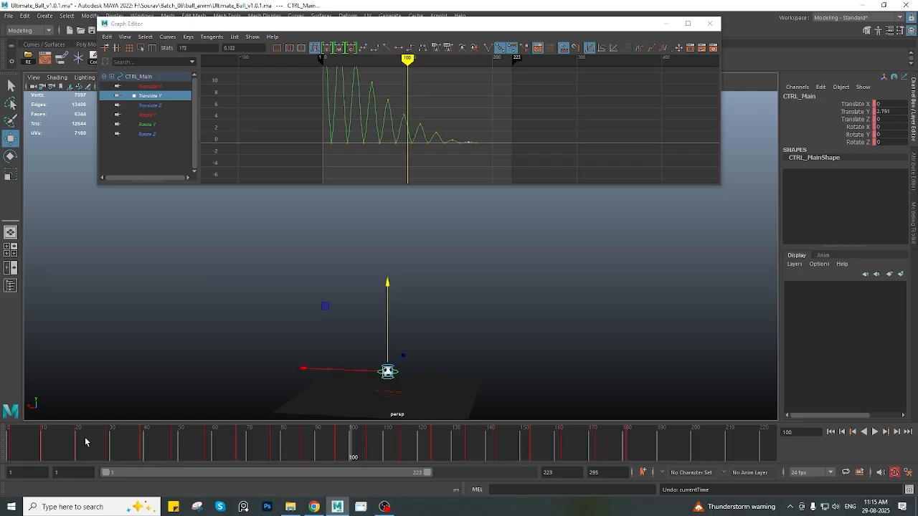
# Shift CTRL_Main's keys from frame 19 onward one frame earlier, and those from frame 27 onward one more frame earlier
pyautogui.click(72, 442)
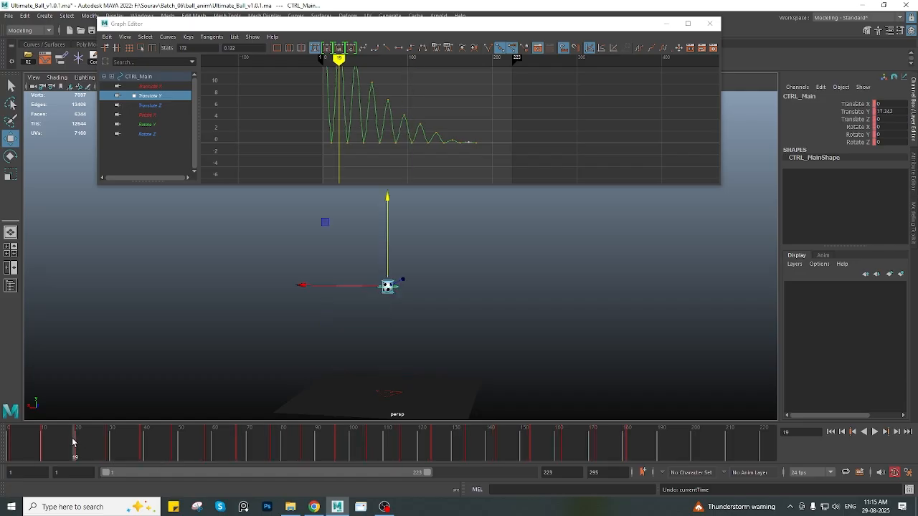
pyautogui.keyDown('shift'); pyautogui.moveTo(73, 443); pyautogui.dragTo(659, 444); pyautogui.keyUp('shift')
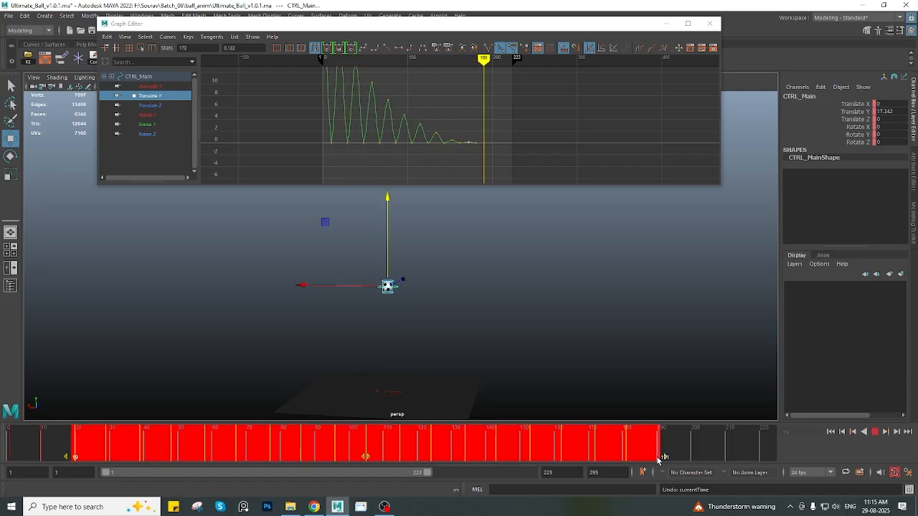
pyautogui.click(362, 460)
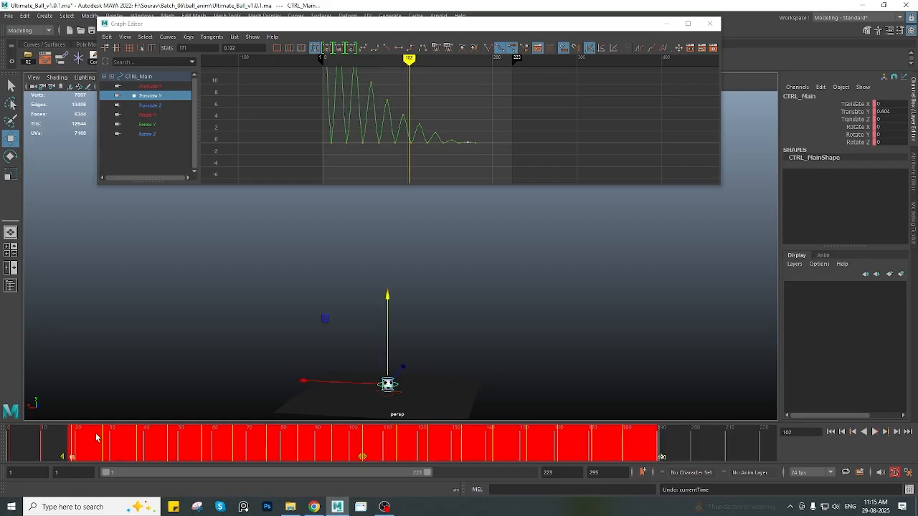
pyautogui.click(101, 438)
pyautogui.keyDown('shift'); pyautogui.moveTo(100, 438); pyautogui.dragTo(635, 444); pyautogui.keyUp('shift')
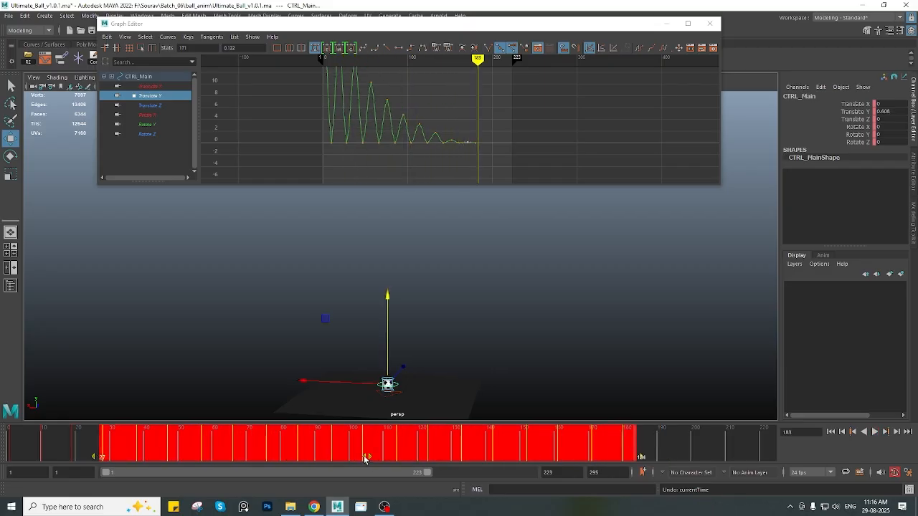
pyautogui.moveTo(366, 458); pyautogui.dragTo(363, 457)
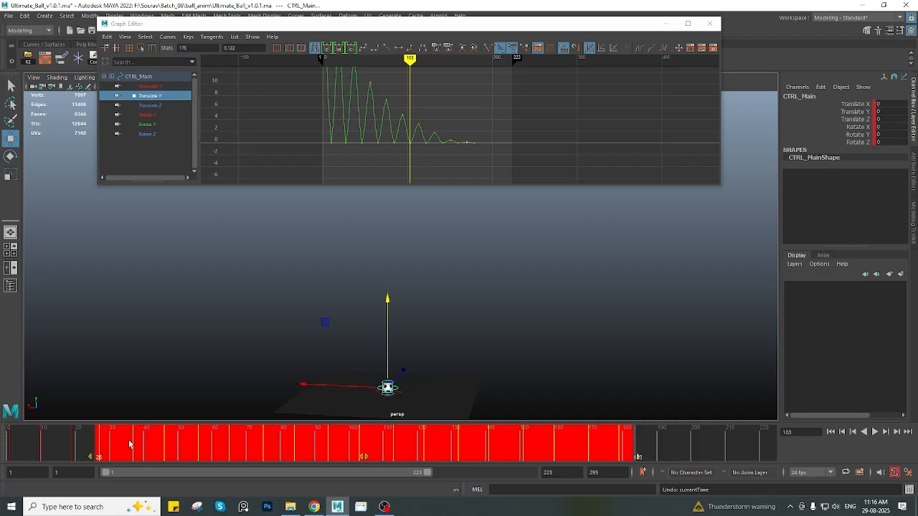
# Shift CTRL_Main's keys from frame 36 onward one frame earlier and those from frame 44 onward two more frames earlier
pyautogui.click(132, 438)
pyautogui.keyDown('shift'); pyautogui.moveTo(132, 438); pyautogui.dragTo(631, 440); pyautogui.keyUp('shift')
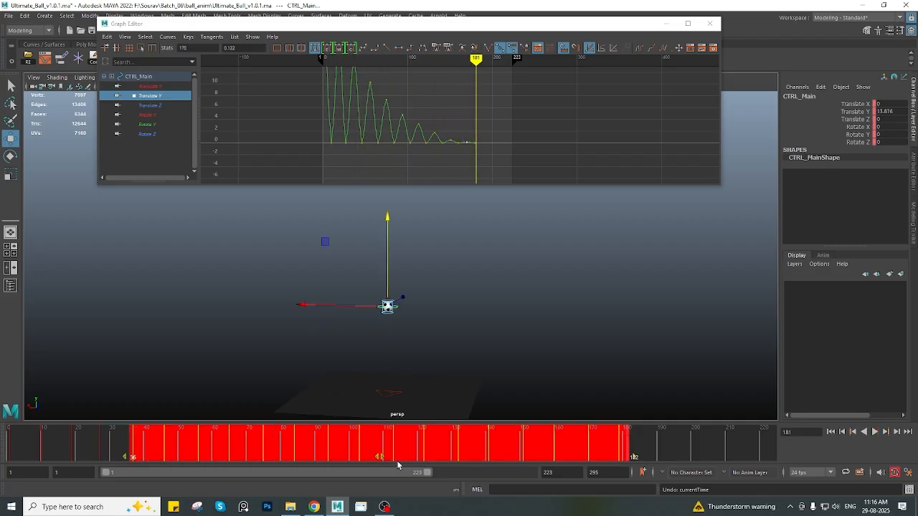
pyautogui.click(379, 457)
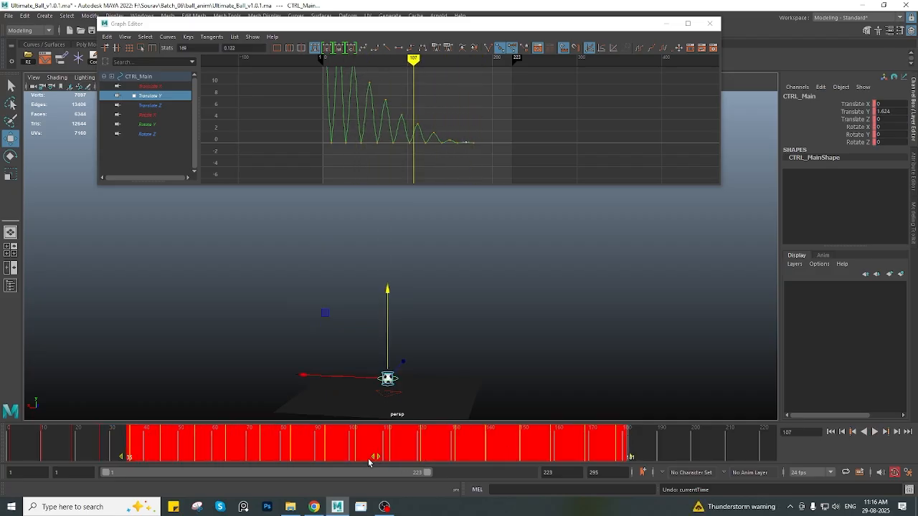
pyautogui.click(160, 440)
pyautogui.keyDown('shift'); pyautogui.moveTo(160, 440); pyautogui.dragTo(631, 442); pyautogui.keyUp('shift')
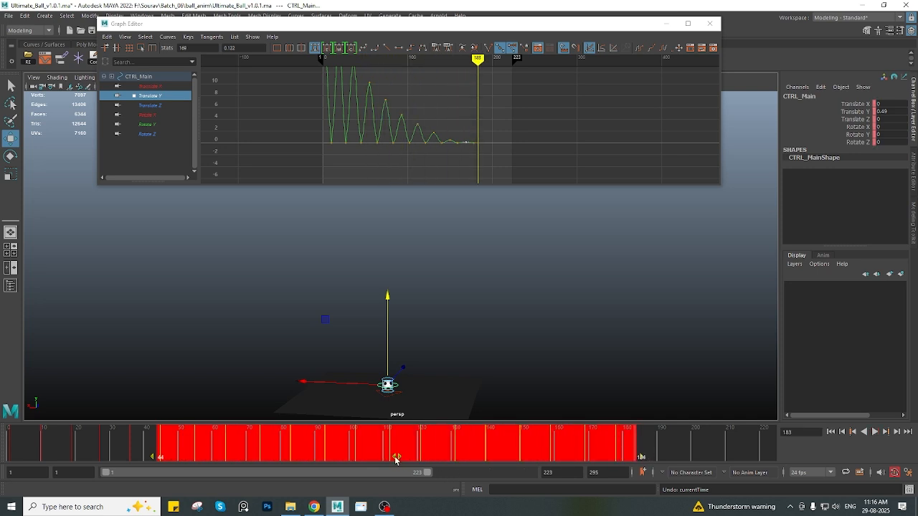
pyautogui.moveTo(395, 459); pyautogui.dragTo(388, 459)
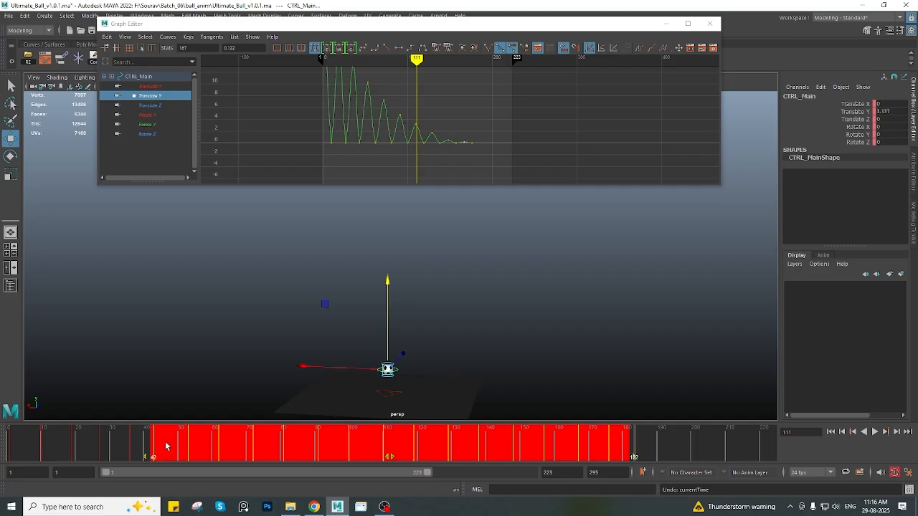
# Shift CTRL_Main's keys from frame 53 to the end of the bounce two frames earlier
pyautogui.click(189, 446)
pyautogui.keyDown('shift'); pyautogui.moveTo(189, 446); pyautogui.dragTo(669, 445); pyautogui.keyUp('shift')
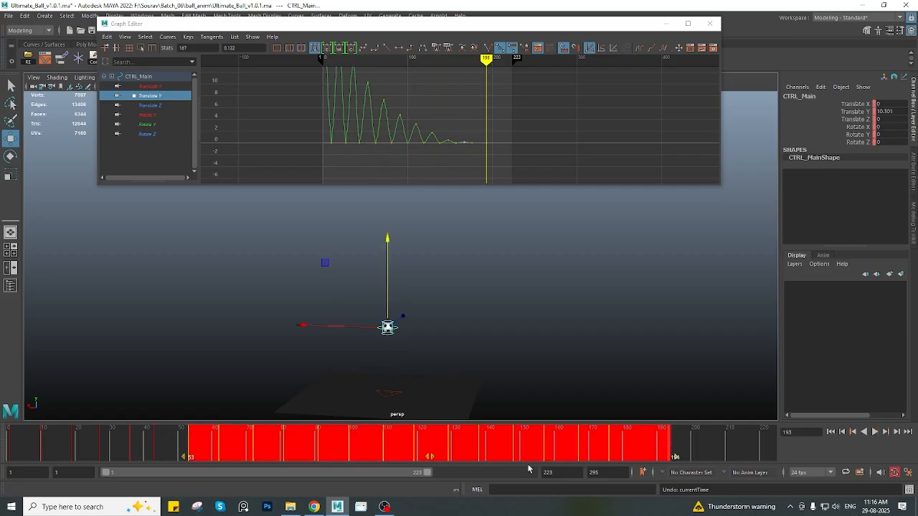
pyautogui.click(426, 459)
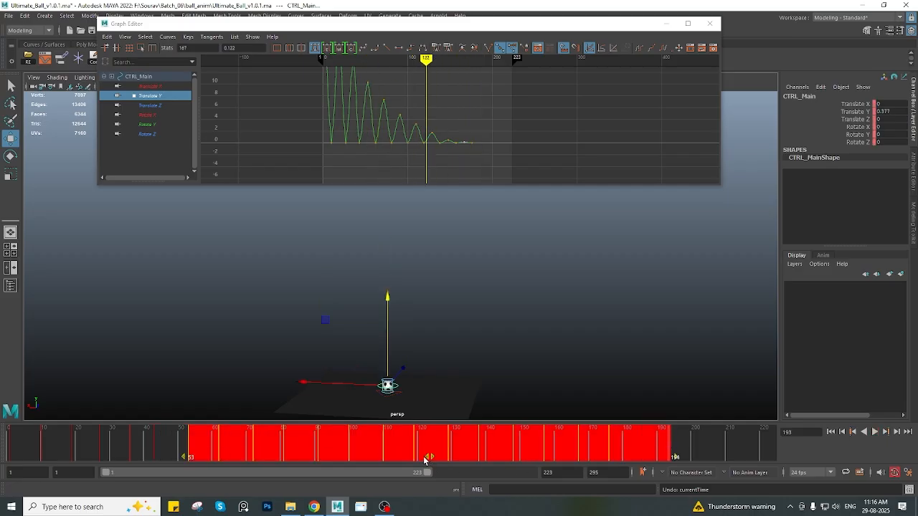
pyautogui.moveTo(424, 459); pyautogui.dragTo(417, 461)
# Shift CTRL_Main's keys from frame 59 onward two frames earlier
pyautogui.click(209, 443)
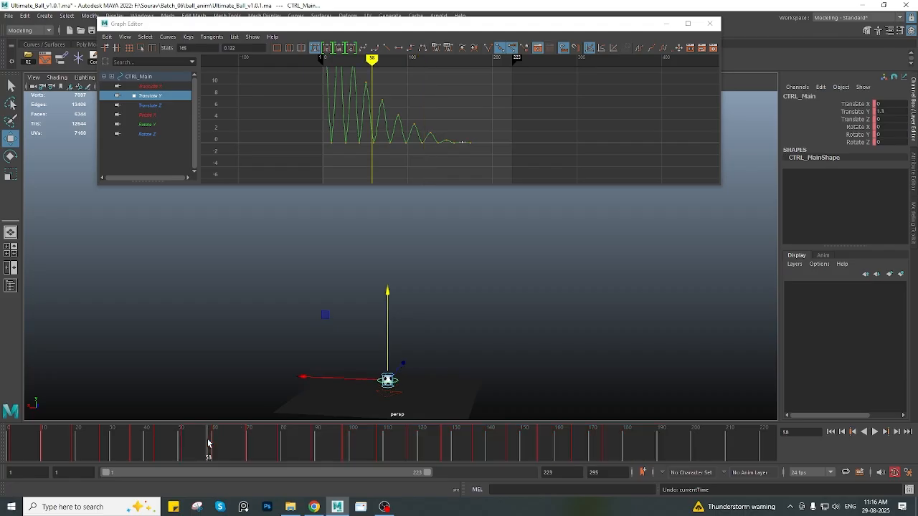
pyautogui.keyDown('shift'); pyautogui.moveTo(209, 443); pyautogui.dragTo(643, 447); pyautogui.keyUp('shift')
pyautogui.moveTo(423, 459); pyautogui.dragTo(416, 461)
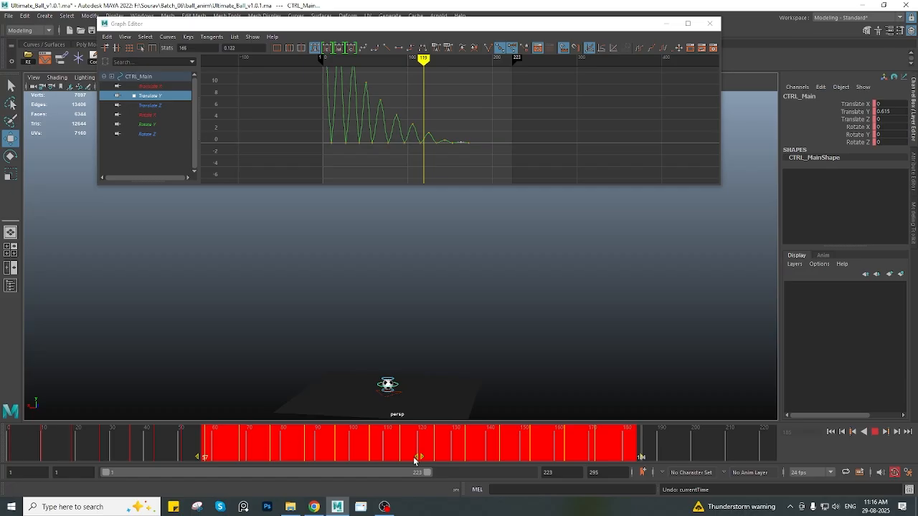
# Shift CTRL_Main's keys from frame 67 onward three frames earlier
pyautogui.click(239, 449)
pyautogui.keyDown('shift'); pyautogui.moveTo(239, 450); pyautogui.dragTo(612, 449); pyautogui.keyUp('shift')
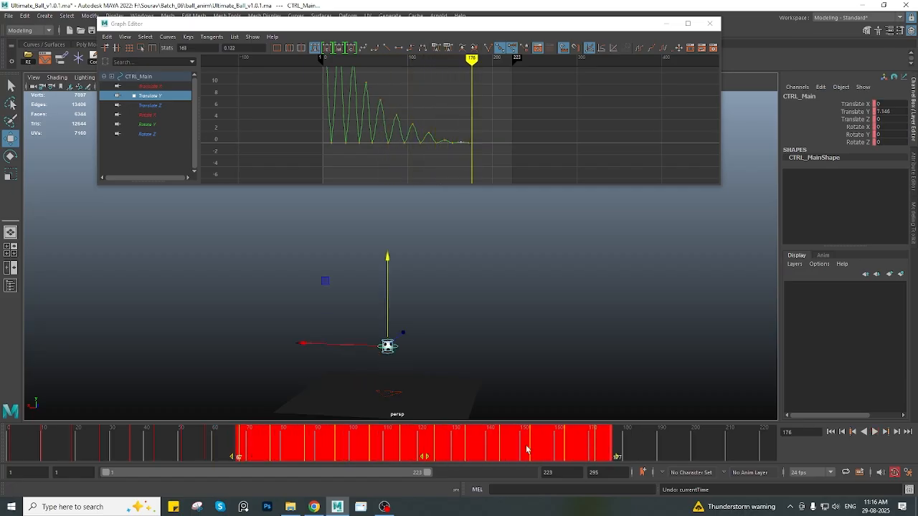
pyautogui.click(423, 459)
pyautogui.moveTo(421, 459); pyautogui.dragTo(413, 459)
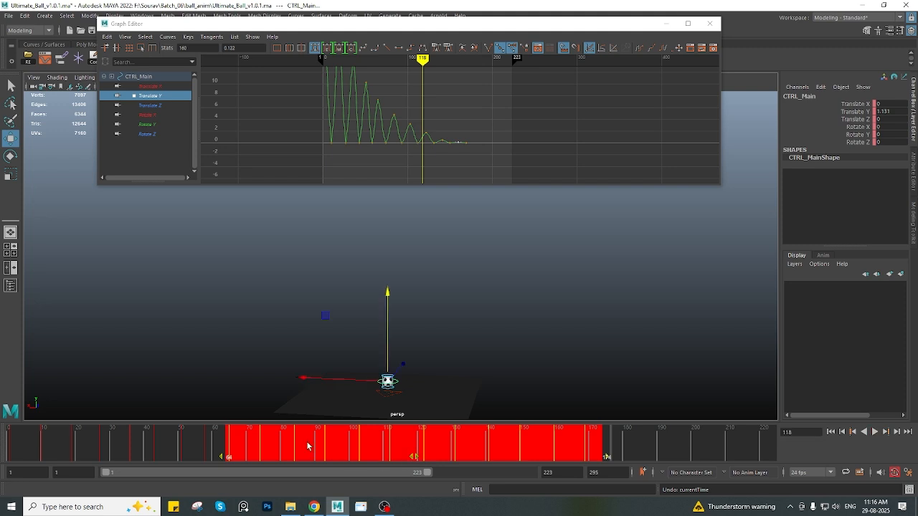
# Shift CTRL_Main's keys from frame 73 to the end of the bounce three frames earlier
pyautogui.click(258, 440)
pyautogui.keyDown('shift'); pyautogui.moveTo(258, 440); pyautogui.dragTo(611, 452); pyautogui.keyUp('shift')
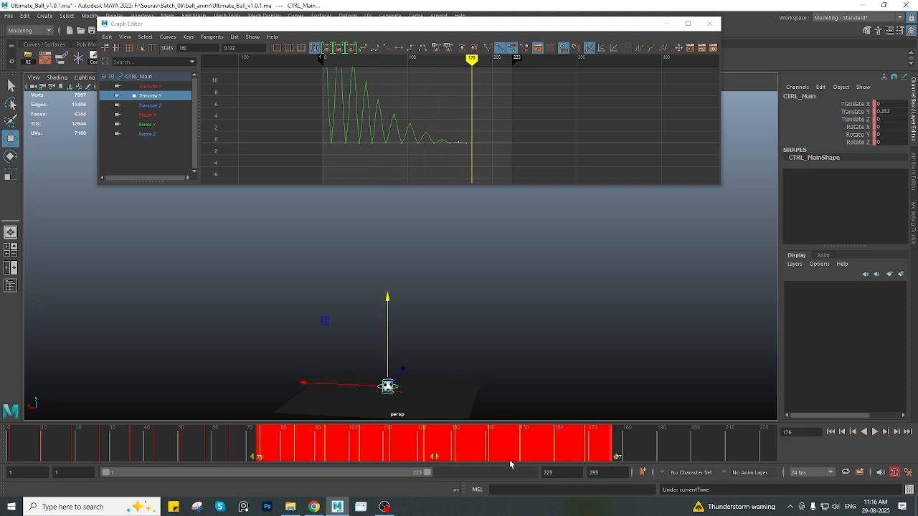
pyautogui.click(431, 460)
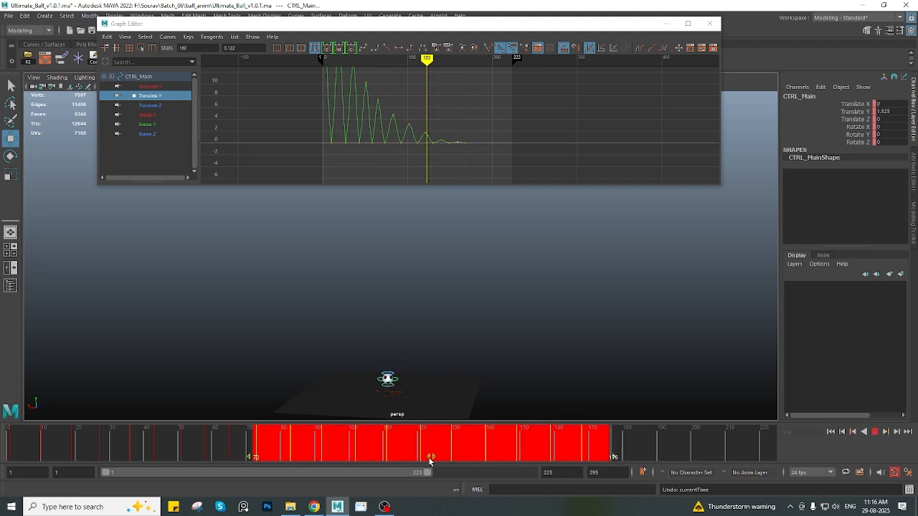
pyautogui.moveTo(430, 459); pyautogui.dragTo(428, 461)
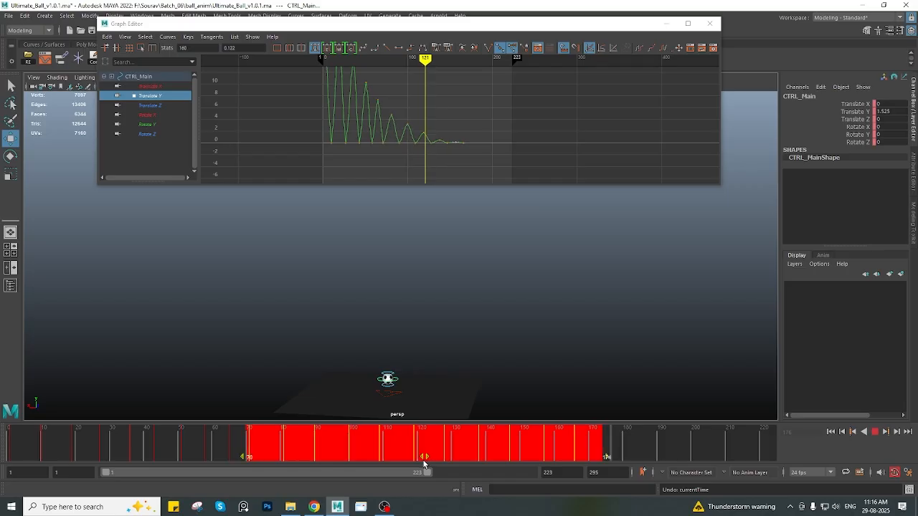
# Shift CTRL_Main's keys from frame 80 onward four frames earlier
pyautogui.click(282, 447)
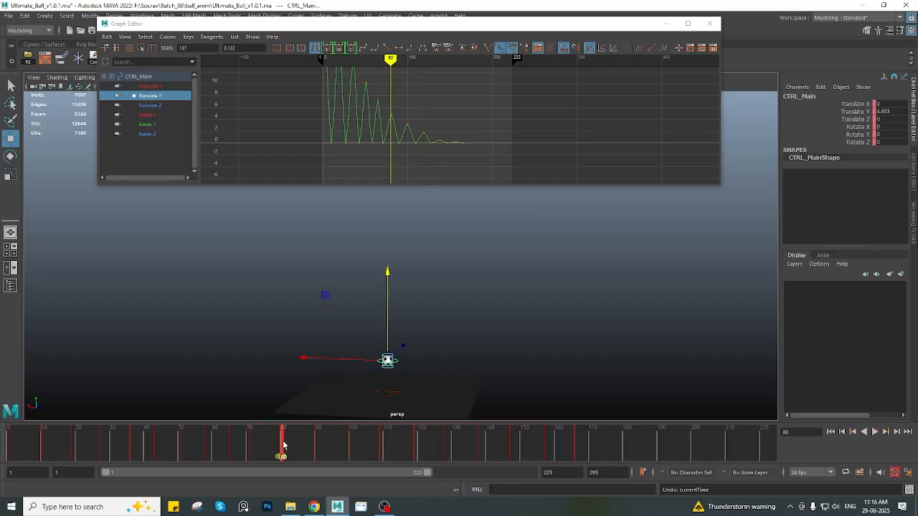
pyautogui.keyDown('shift'); pyautogui.moveTo(282, 447); pyautogui.dragTo(591, 450); pyautogui.keyUp('shift')
pyautogui.moveTo(437, 461); pyautogui.dragTo(420, 459)
pyautogui.hotkey('alt', 'v')
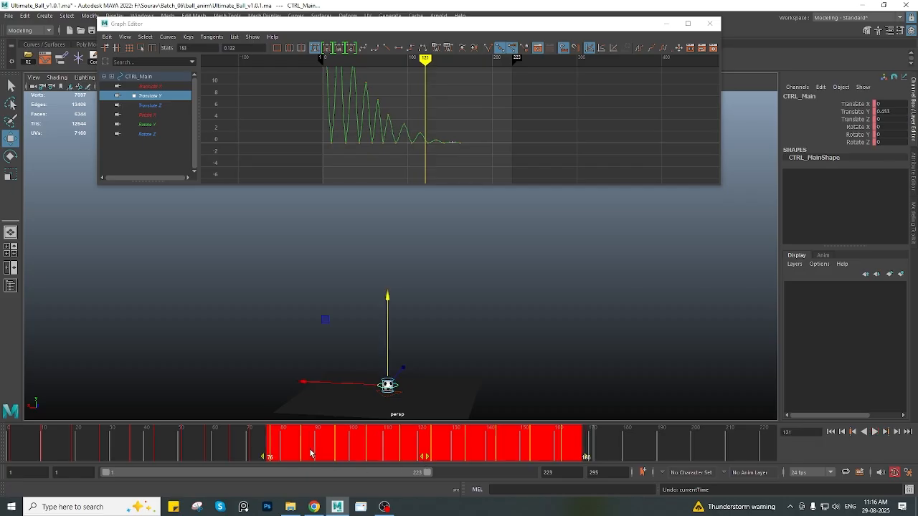
# Shift CTRL_Main's keys from frame 85 to the end of the bounce four frames earlier
pyautogui.click(299, 446)
pyautogui.keyDown('shift'); pyautogui.moveTo(299, 446); pyautogui.dragTo(614, 450); pyautogui.keyUp('shift')
pyautogui.moveTo(453, 460); pyautogui.dragTo(443, 462)
pyautogui.hotkey('alt', 'v')
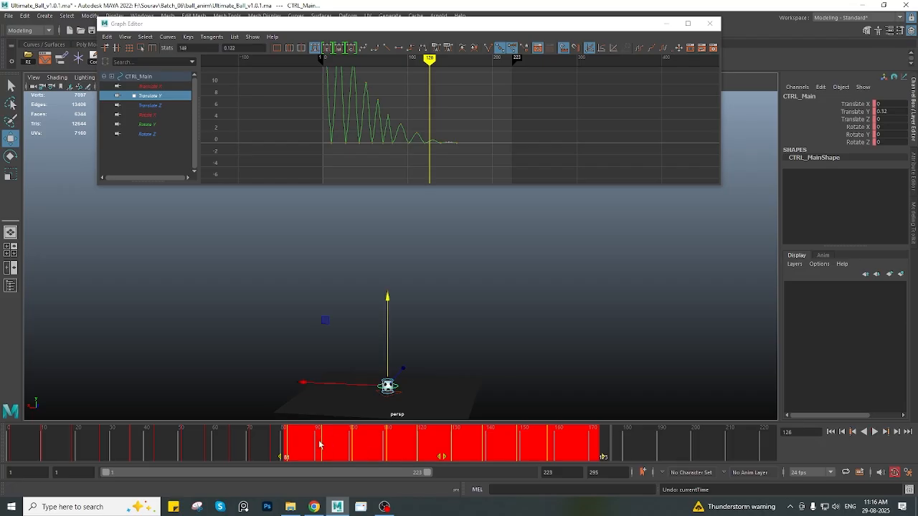
# Shift CTRL_Main's keys from frame 91 onward five frames earlier
pyautogui.click(320, 443)
pyautogui.keyDown('shift'); pyautogui.moveTo(320, 444); pyautogui.dragTo(581, 448); pyautogui.keyUp('shift')
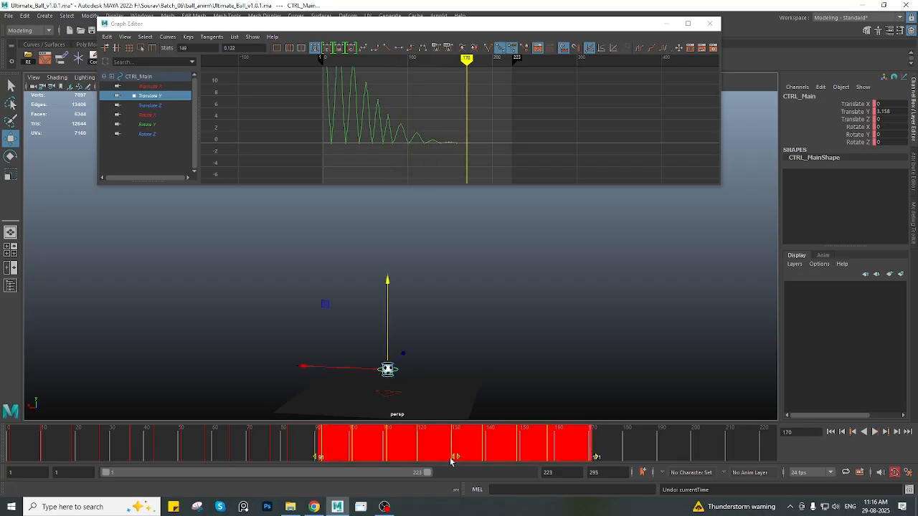
pyautogui.hotkey('alt', 'v')
pyautogui.moveTo(454, 459); pyautogui.dragTo(434, 465)
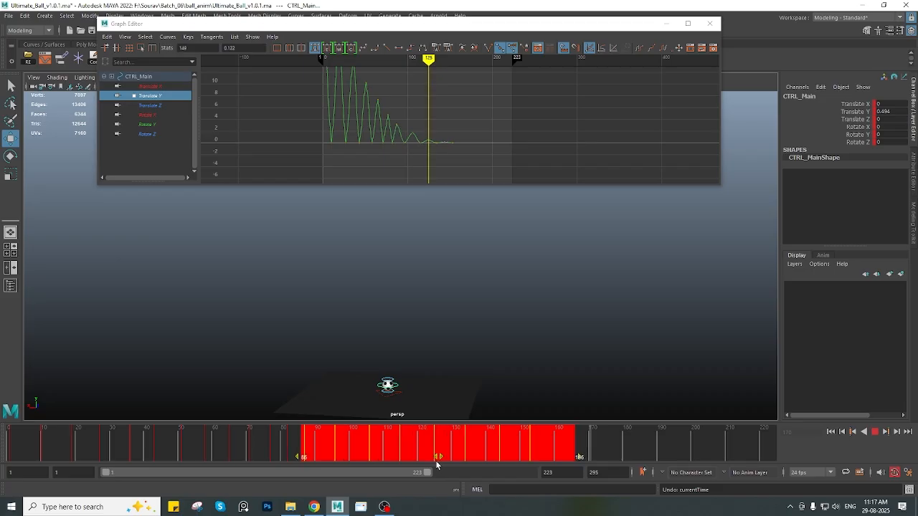
pyautogui.hotkey('alt', 'v')
# Shift CTRL_Main's keys from frame 95 to the end of the bounce five frames earlier
pyautogui.click(333, 448)
pyautogui.keyDown('shift'); pyautogui.moveTo(333, 447); pyautogui.dragTo(563, 449); pyautogui.keyUp('shift')
pyautogui.click(444, 460)
pyautogui.hotkey('alt', 'v')
pyautogui.moveTo(445, 460); pyautogui.dragTo(432, 462)
pyautogui.hotkey('alt', 'v')
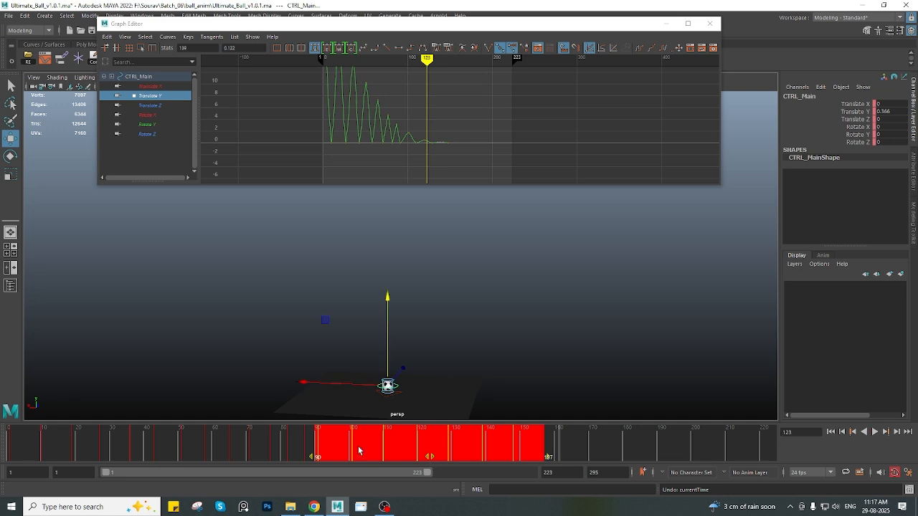
# Shift CTRL_Main's keys from frame 100 to the end of the bounce earlier and preview the playback
pyautogui.keyDown('shift'); pyautogui.moveTo(351, 445); pyautogui.dragTo(532, 452); pyautogui.keyUp('shift')
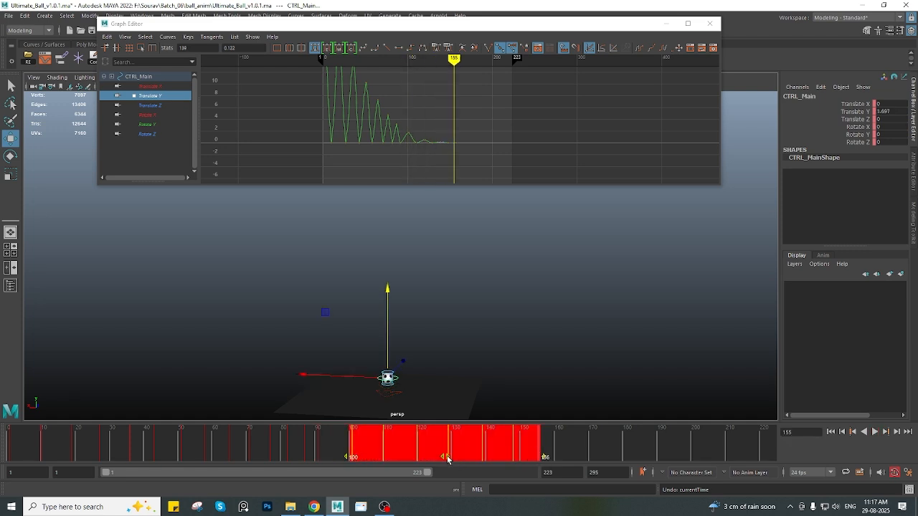
pyautogui.moveTo(448, 460); pyautogui.dragTo(426, 464)
pyautogui.hotkey('alt', 'v')
pyautogui.hotkey('alt', 'v')
# Tighten the following small bounces by shifting CTRL_Main's remaining keys earlier, bringing the last selected range to frames 105–130
pyautogui.keyDown('shift'); pyautogui.moveTo(364, 459); pyautogui.dragTo(518, 460); pyautogui.keyUp('shift')
pyautogui.hotkey('alt', 'v')
pyautogui.moveTo(438, 460); pyautogui.dragTo(494, 453)
pyautogui.hotkey('alt', 'v')
pyautogui.click(377, 450)
pyautogui.hotkey('alt', 'v')
pyautogui.moveTo(433, 457); pyautogui.dragTo(406, 463)
# Shift CTRL_Main's final keys earlier so that the last bounce ends at frame 111
pyautogui.click(389, 448)
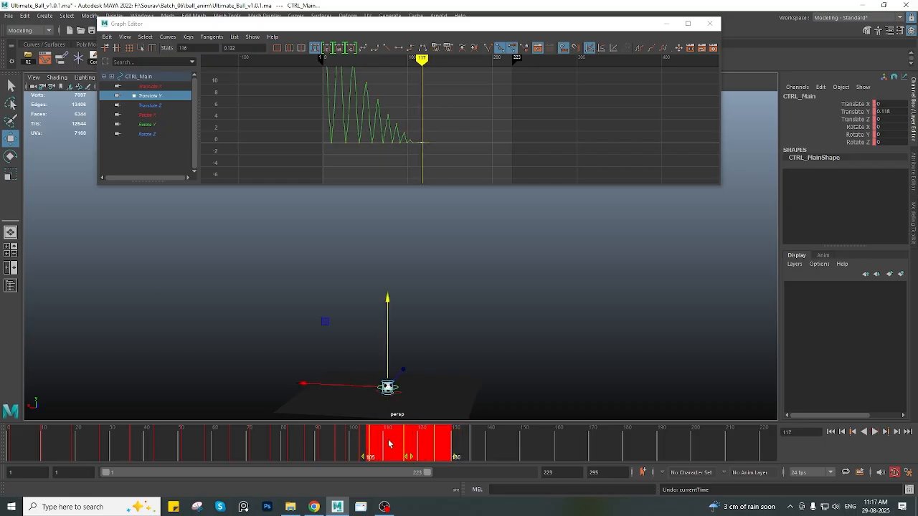
pyautogui.moveTo(390, 442)
pyautogui.mouseDown()
pyautogui.moveTo(464, 450)
pyautogui.moveTo(411, 464)
pyautogui.moveTo(415, 444)
pyautogui.moveTo(385, 450)
pyautogui.mouseUp()
pyautogui.hotkey('alt', 'v')
pyautogui.click(427, 444)
pyautogui.click(446, 449)
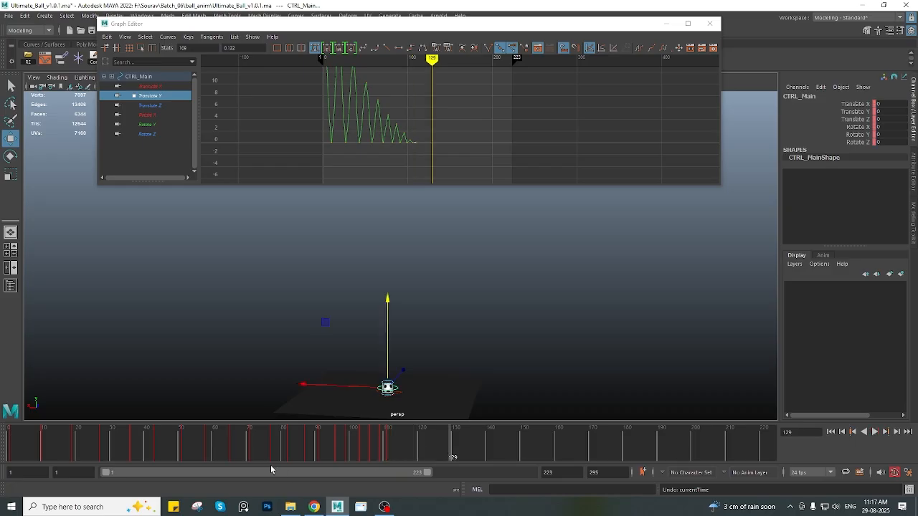
# Play and scrub the animation from the first frame to check the shortened bounce timing
pyautogui.hotkey('alt', 'shift', 'v')
pyautogui.hotkey('alt', 'v')
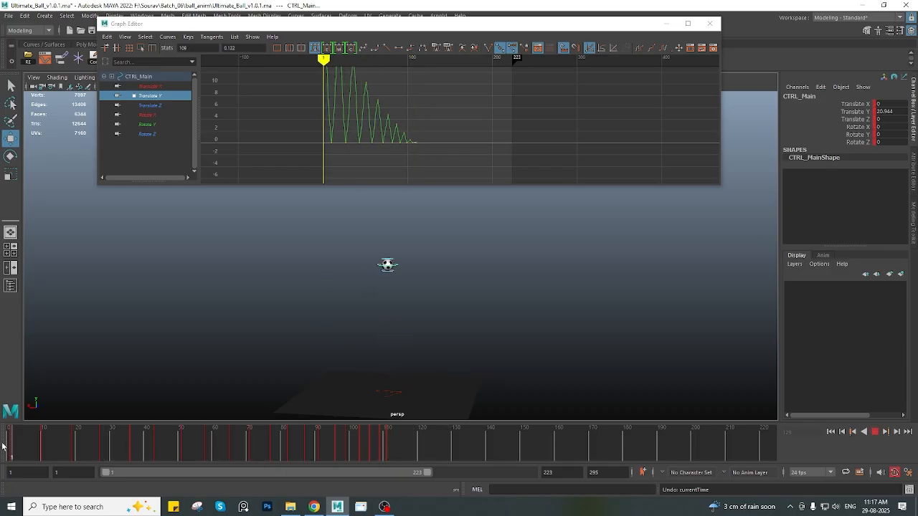
pyautogui.moveTo(3, 446); pyautogui.dragTo(323, 446)
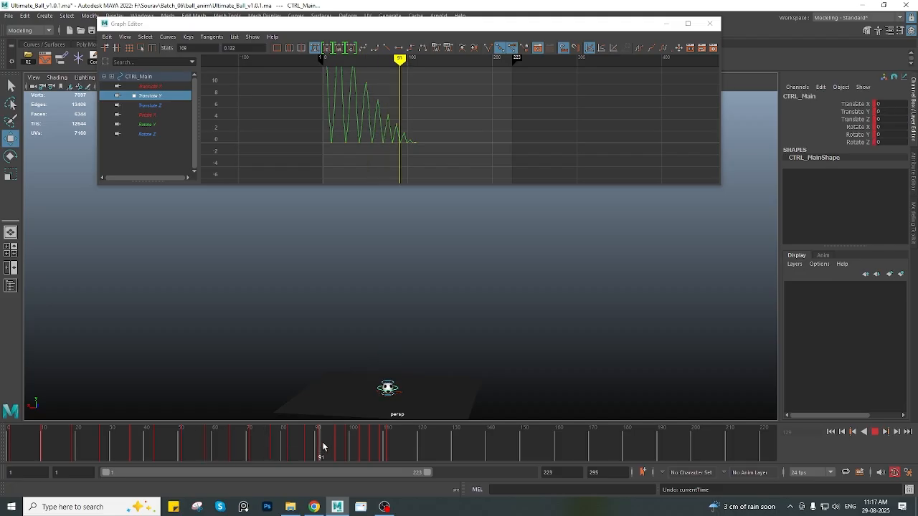
pyautogui.hotkey('alt', 'v')
# Set the playback range to end at frame 150 and scrub through the bounce to check the key spacing
pyautogui.moveTo(427, 473); pyautogui.dragTo(324, 473)
pyautogui.keyDown('alt'); pyautogui.moveTo(442, 330); pyautogui.dragTo(412, 304, button='middle'); pyautogui.keyUp('alt')
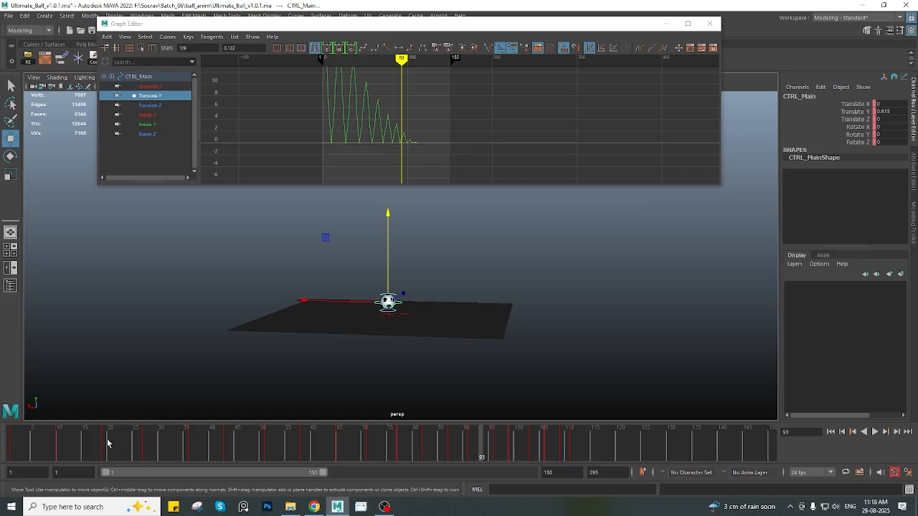
pyautogui.click(59, 446)
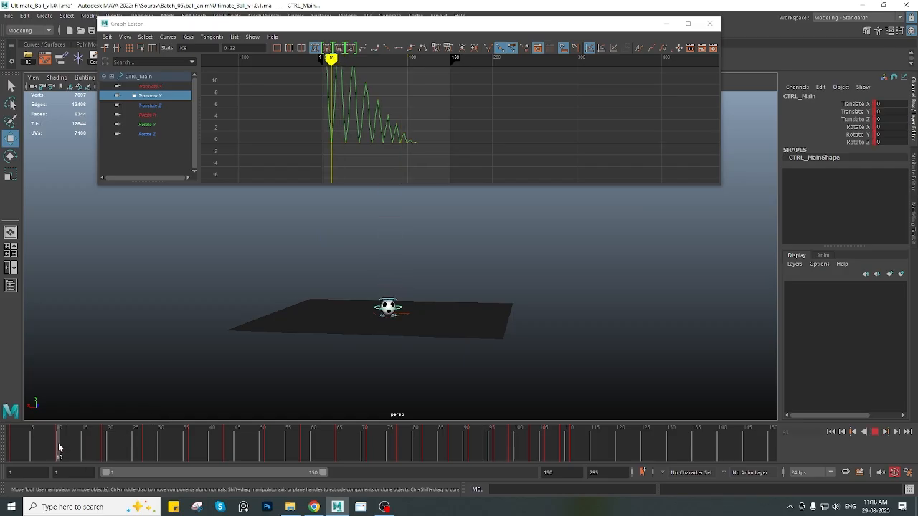
pyautogui.moveTo(59, 446); pyautogui.dragTo(572, 440)
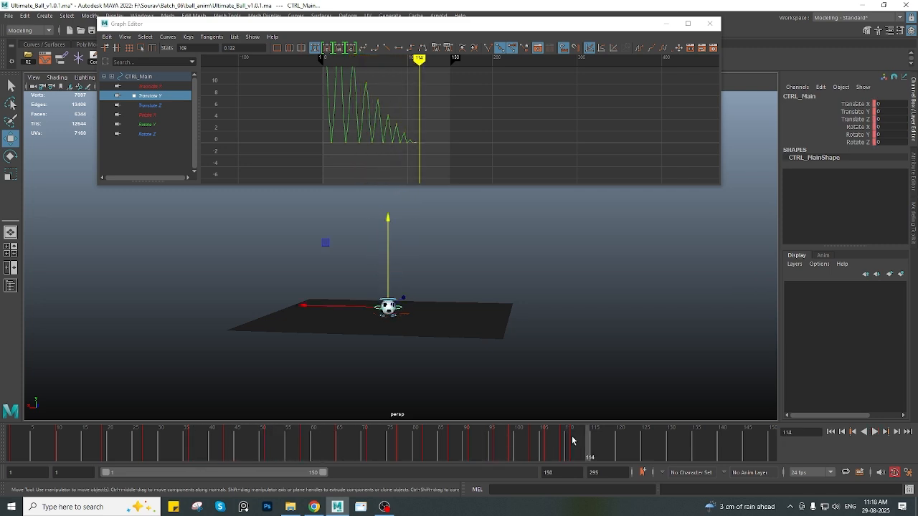
pyautogui.moveTo(253, 453)
pyautogui.mouseDown()
pyautogui.moveTo(236, 447)
pyautogui.moveTo(264, 445)
pyautogui.mouseUp()
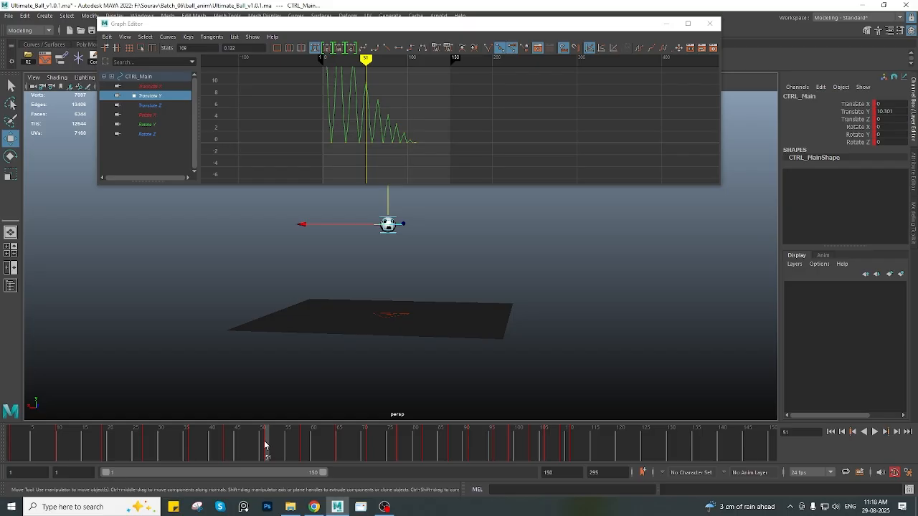
# Switch to the Snipping Tool, capture the time slider area, and discard the snip without saving
pyautogui.click(196, 507)
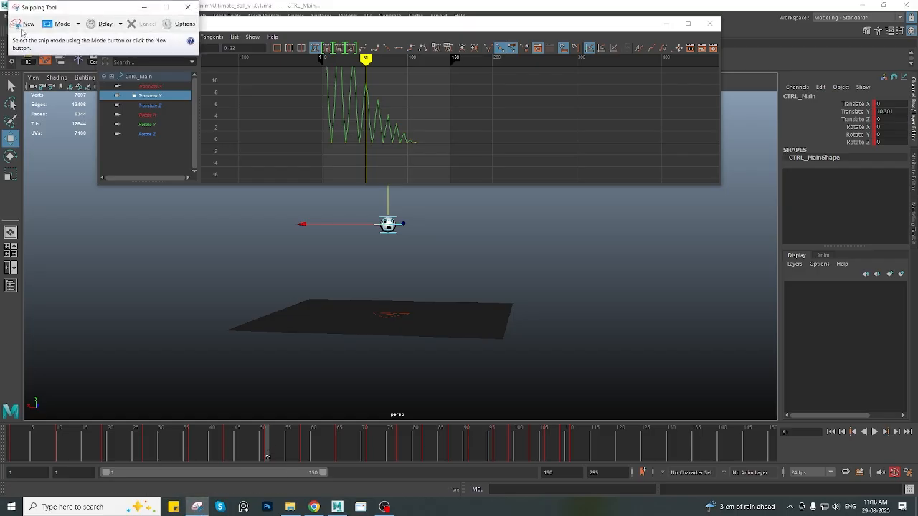
pyautogui.click(22, 30)
pyautogui.moveTo(13, 393); pyautogui.dragTo(834, 489)
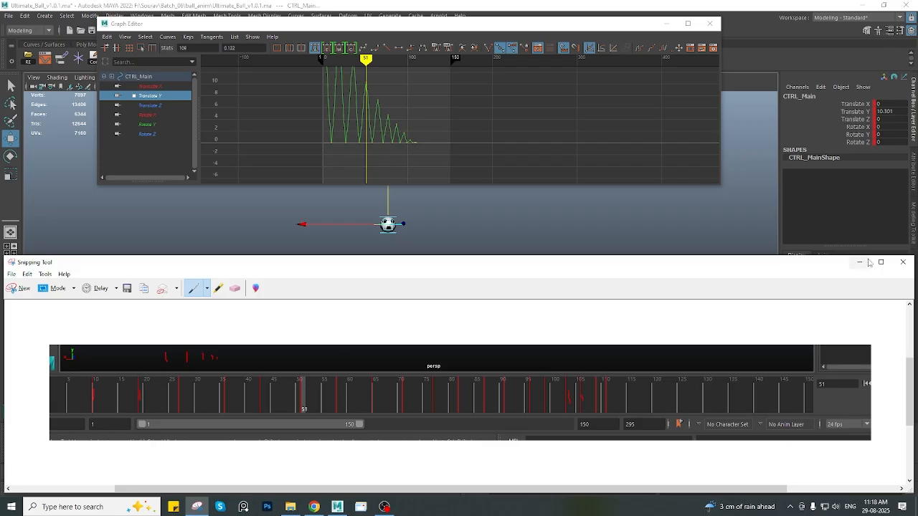
pyautogui.click(903, 262)
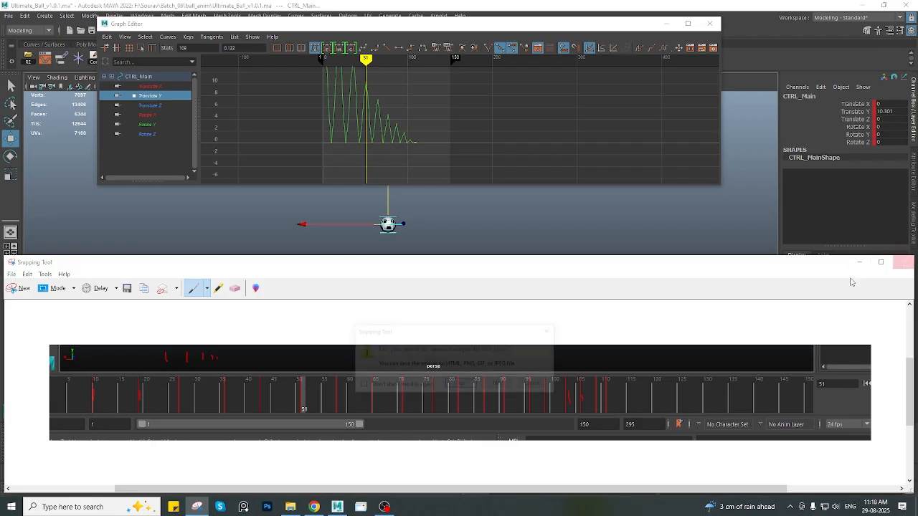
pyautogui.click(499, 384)
# Return to frame 1 and play the animation to review the decaying bounce
pyautogui.click(227, 455)
pyautogui.moveTo(227, 454); pyautogui.dragTo(12, 459)
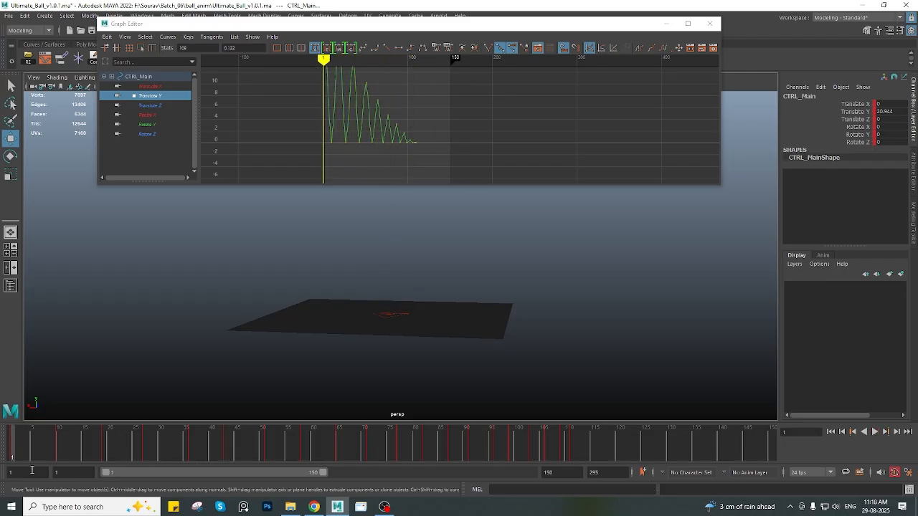
pyautogui.click(875, 436)
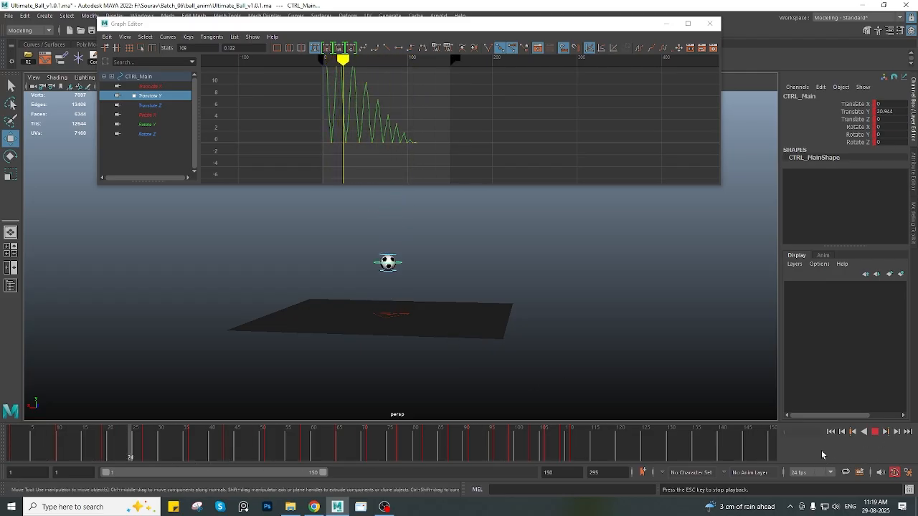
pyautogui.press('Escape')
# Enlarge the Graph Editor and select the ground-contact keys on the Translate Y curve
pyautogui.moveTo(440, 185); pyautogui.dragTo(448, 285)
pyautogui.moveTo(311, 204); pyautogui.dragTo(410, 256)
pyautogui.press('f')
pyautogui.keyDown('alt'); pyautogui.moveTo(334, 235); pyautogui.dragTo(470, 115, button='middle'); pyautogui.keyUp('alt')
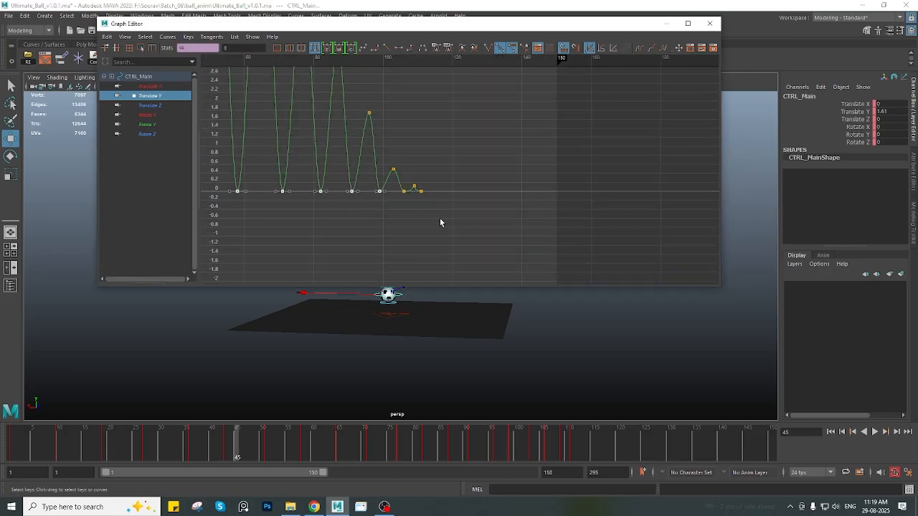
pyautogui.scroll(1, 430, 223)
pyautogui.scroll(-5, 412, 211)
pyautogui.press('a')
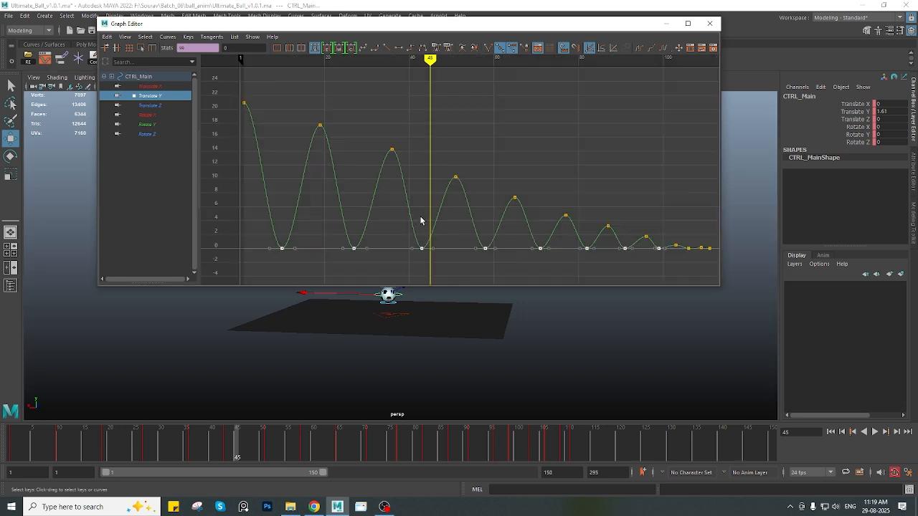
# Select the Translate Y keys of the last small bounces, from frame 99 to 111, and examine their shape
pyautogui.keyDown('alt'); pyautogui.moveTo(618, 251); pyautogui.dragTo(227, 119, button='middle'); pyautogui.keyUp('alt')
pyautogui.scroll(4, 530, 221)
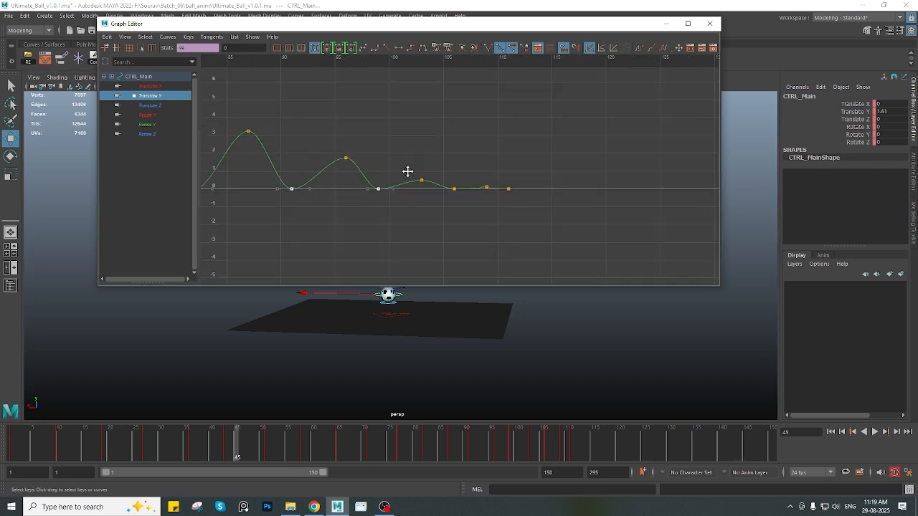
pyautogui.moveTo(477, 174); pyautogui.dragTo(368, 123)
pyautogui.press('f')
pyautogui.scroll(-4, 493, 213)
pyautogui.scroll(-3, 472, 212)
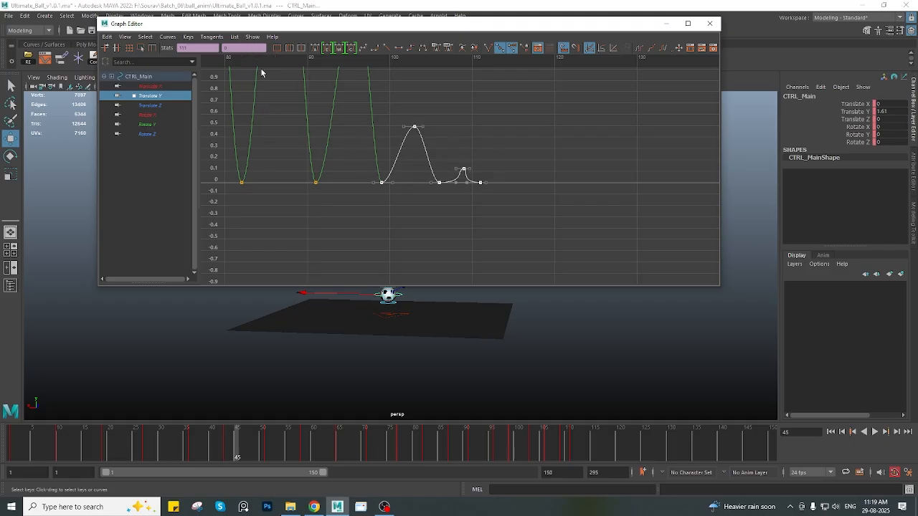
# Select the entire Translate Y curve and apply Auto tangents to all of its keys
pyautogui.click(317, 191)
pyautogui.press('a')
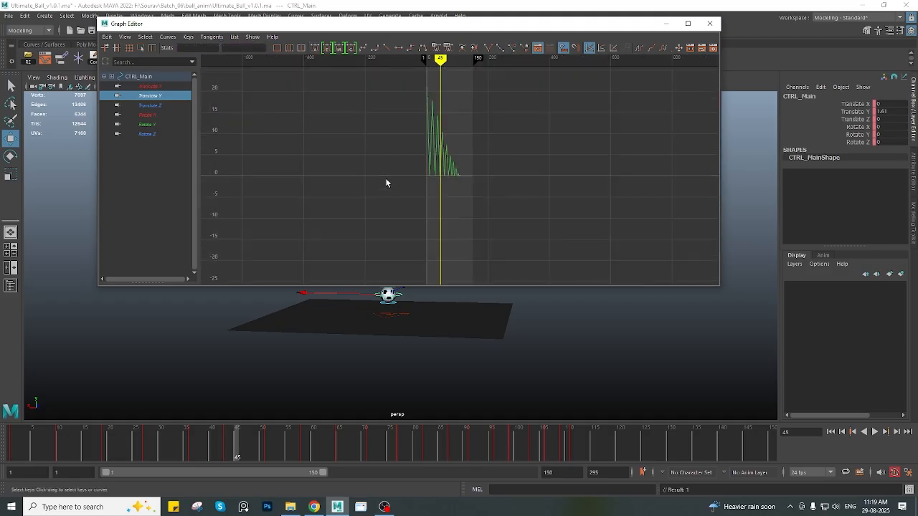
pyautogui.press('a')
pyautogui.scroll(-4, 462, 208)
pyautogui.click(461, 178)
pyautogui.press('f')
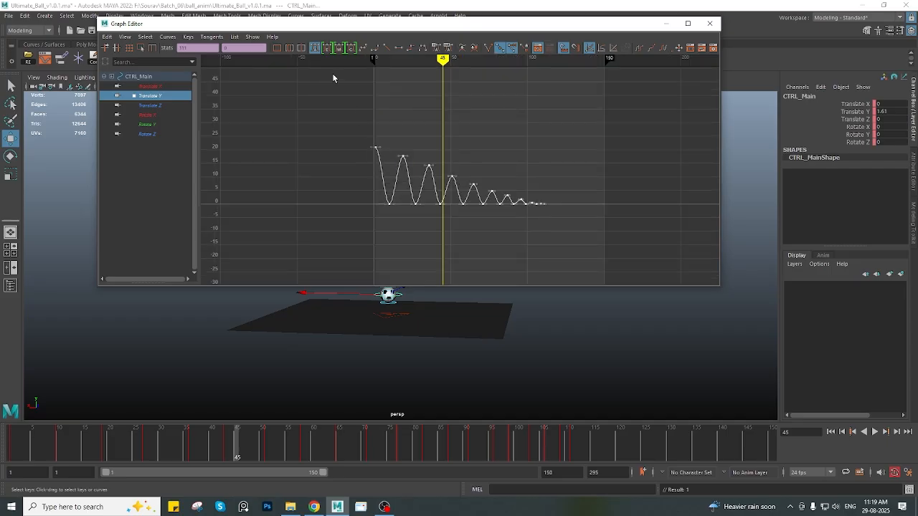
pyautogui.click(316, 48)
# Select the ground-contact keys at frames 10 and 27 on the Translate Y curve
pyautogui.scroll(3, 367, 241)
pyautogui.keyDown('alt'); pyautogui.moveTo(366, 241); pyautogui.dragTo(397, 183, button='middle'); pyautogui.keyUp('alt')
pyautogui.scroll(-2, 391, 185)
pyautogui.scroll(2, 370, 188)
pyautogui.keyDown('alt'); pyautogui.moveTo(338, 199); pyautogui.dragTo(415, 167, button='middle'); pyautogui.keyUp('alt')
pyautogui.click(354, 222)
pyautogui.moveTo(319, 165); pyautogui.dragTo(379, 218)
pyautogui.keyDown('alt'); pyautogui.moveTo(410, 203); pyautogui.dragTo(370, 211, button='middle'); pyautogui.keyUp('alt')
pyautogui.keyDown('shift'); pyautogui.moveTo(385, 169); pyautogui.dragTo(431, 214); pyautogui.keyUp('shift')
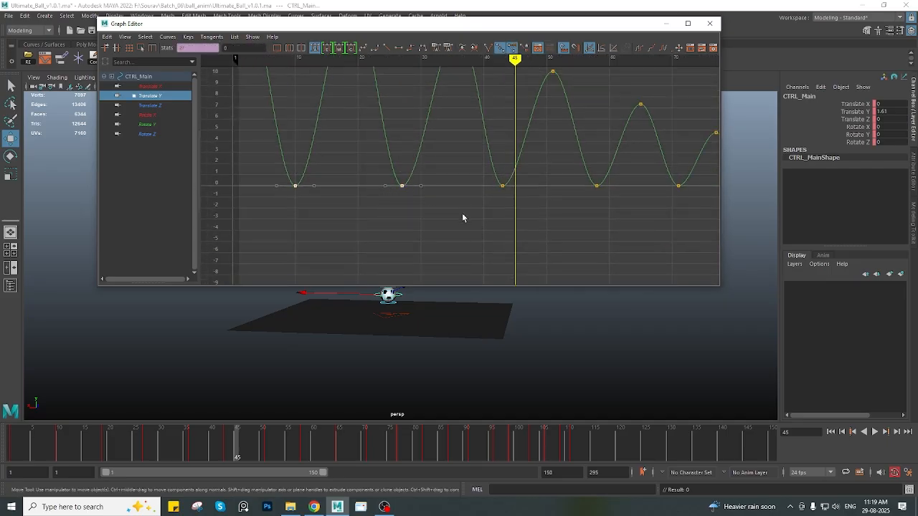
# Add the ground-contact keys at frames 43, 58, 71, 82 and 91 to the selection
pyautogui.keyDown('shift'); pyautogui.moveTo(517, 206); pyautogui.dragTo(521, 208); pyautogui.keyUp('shift')
pyautogui.keyDown('alt'); pyautogui.moveTo(538, 210); pyautogui.dragTo(411, 205, button='middle'); pyautogui.keyUp('alt')
pyautogui.keyDown('shift'); pyautogui.moveTo(455, 166); pyautogui.dragTo(490, 207); pyautogui.keyUp('shift')
pyautogui.keyDown('alt'); pyautogui.moveTo(514, 216); pyautogui.dragTo(366, 217, button='middle'); pyautogui.keyUp('alt')
pyautogui.moveTo(461, 167)
pyautogui.keyDown('shift'); pyautogui.mouseDown()
pyautogui.moveTo(493, 213)
pyautogui.moveTo(461, 173)
pyautogui.mouseUp(); pyautogui.keyUp('shift')
pyautogui.hotkey('ctrl', 'z')
pyautogui.hotkey('ctrl', 'z')
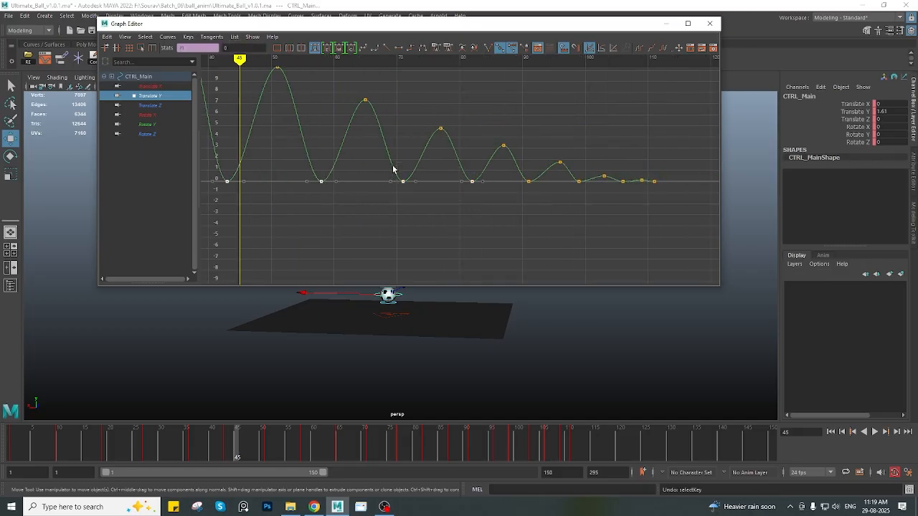
pyautogui.keyDown('alt'); pyautogui.moveTo(486, 218); pyautogui.dragTo(398, 216, button='middle'); pyautogui.keyUp('alt')
pyautogui.keyDown('shift'); pyautogui.moveTo(451, 205); pyautogui.dragTo(431, 176); pyautogui.keyUp('shift')
# Add the last ground-contact keys at frames 99, 106 and 111 to the selection
pyautogui.scroll(5, 423, 193)
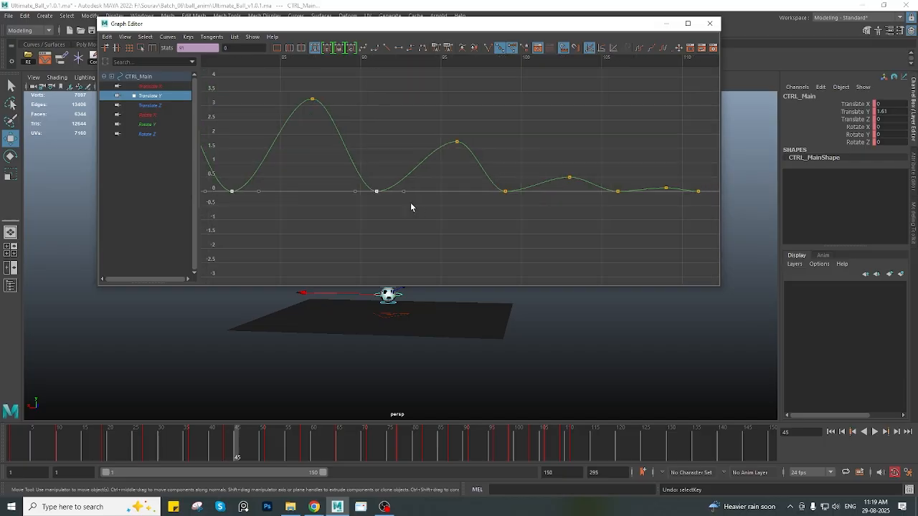
pyautogui.keyDown('alt'); pyautogui.moveTo(513, 218); pyautogui.dragTo(438, 210, button='middle'); pyautogui.keyUp('alt')
pyautogui.keyDown('shift'); pyautogui.moveTo(452, 208); pyautogui.dragTo(417, 174); pyautogui.keyUp('shift')
pyautogui.keyDown('alt'); pyautogui.moveTo(518, 212); pyautogui.dragTo(432, 204, button='middle'); pyautogui.keyUp('alt')
pyautogui.scroll(5, 445, 210)
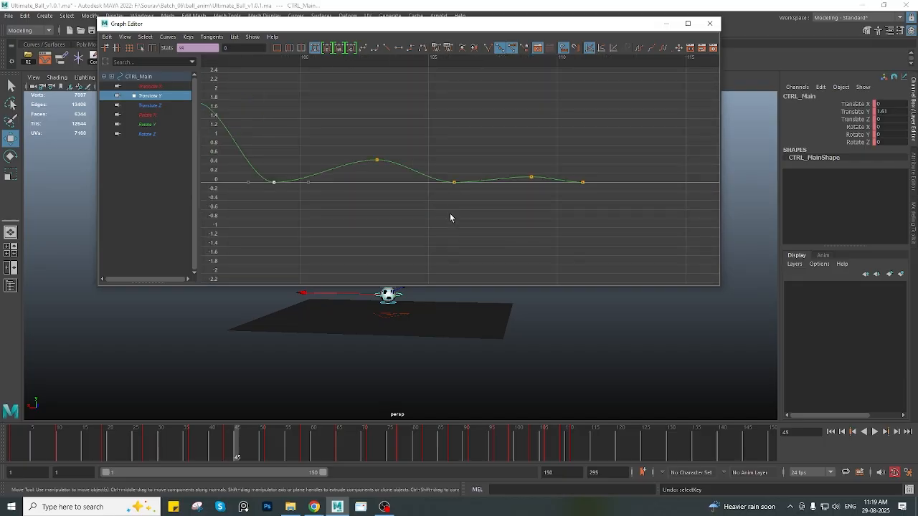
pyautogui.keyDown('alt'); pyautogui.moveTo(513, 220); pyautogui.dragTo(456, 223, button='middle'); pyautogui.keyUp('alt')
pyautogui.keyDown('shift'); pyautogui.moveTo(557, 212); pyautogui.dragTo(520, 166); pyautogui.keyUp('shift')
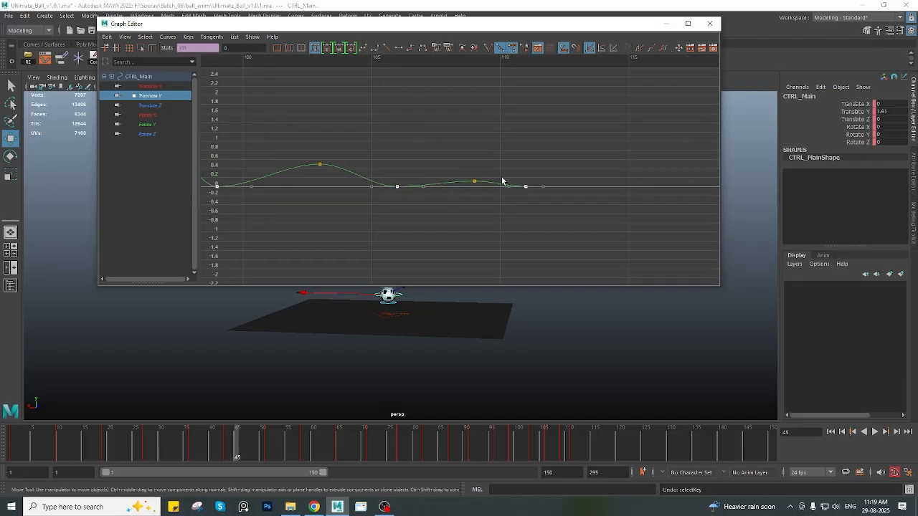
# Apply Linear tangents to the selected ground-contact keys of the Translate Y curve
pyautogui.scroll(-7, 390, 217)
pyautogui.keyDown('alt'); pyautogui.moveTo(312, 193); pyautogui.dragTo(409, 198, button='middle'); pyautogui.keyUp('alt')
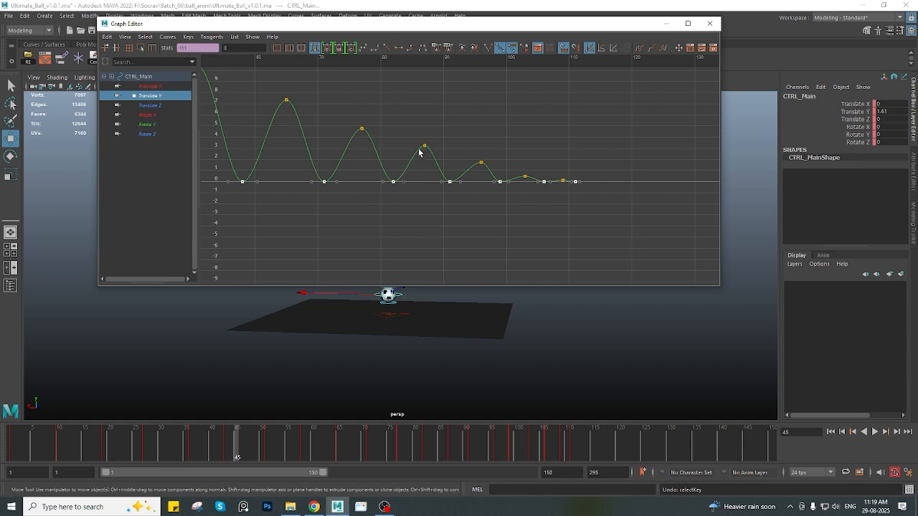
pyautogui.keyDown('alt'); pyautogui.moveTo(320, 182); pyautogui.dragTo(385, 190, button='middle'); pyautogui.keyUp('alt')
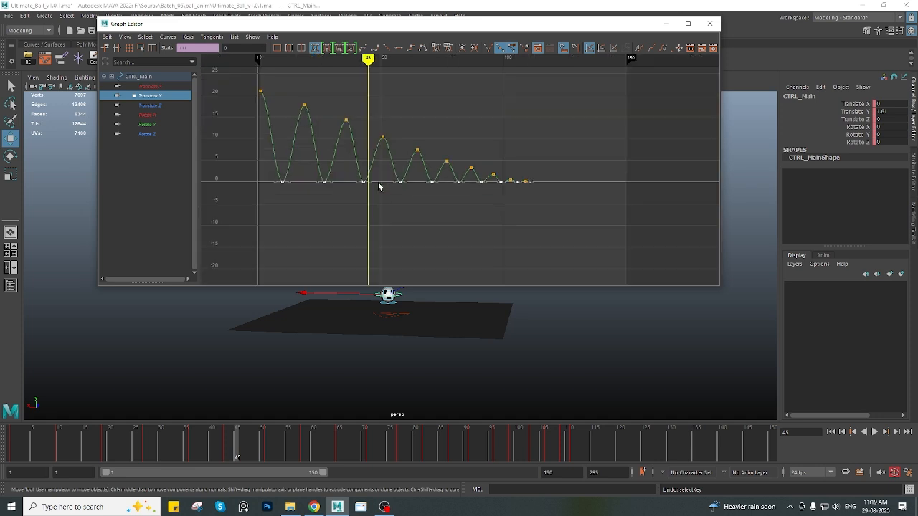
pyautogui.scroll(-5, 379, 187)
pyautogui.keyDown('alt'); pyautogui.moveTo(341, 160); pyautogui.dragTo(338, 180, button='middle'); pyautogui.keyUp('alt')
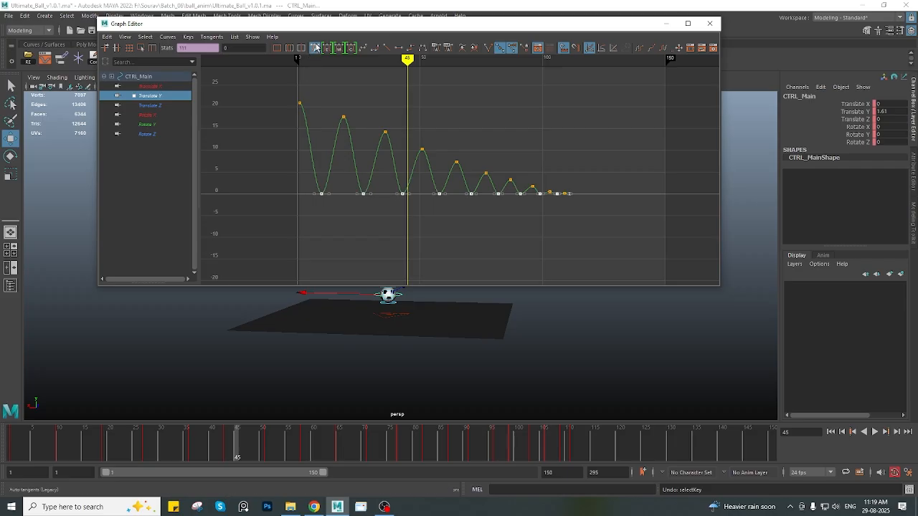
pyautogui.scroll(8, 502, 231)
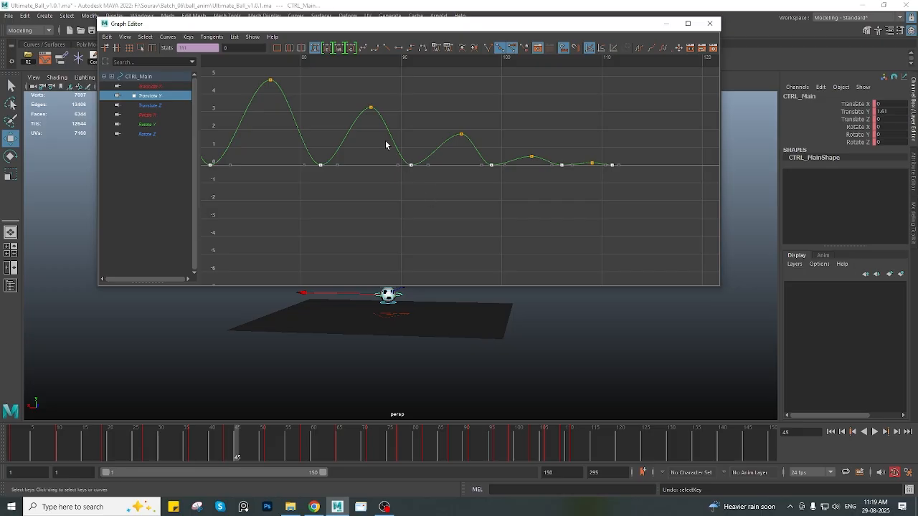
pyautogui.click(386, 49)
# Steepen the outgoing and incoming tangent handles of the Translate Y contact key at frame 10
pyautogui.keyDown('alt'); pyautogui.moveTo(292, 226); pyautogui.dragTo(466, 232, button='middle'); pyautogui.keyUp('alt')
pyautogui.keyDown('alt'); pyautogui.moveTo(237, 172); pyautogui.dragTo(351, 202, button='middle'); pyautogui.keyUp('alt')
pyautogui.moveTo(251, 170)
pyautogui.keyDown('alt'); pyautogui.mouseDown(button='middle')
pyautogui.moveTo(373, 174)
pyautogui.moveTo(443, 197)
pyautogui.mouseUp(button='middle'); pyautogui.keyUp('alt')
pyautogui.scroll(-5, 354, 197)
pyautogui.moveTo(334, 198)
pyautogui.keyDown('alt'); pyautogui.mouseDown(button='middle')
pyautogui.moveTo(394, 200)
pyautogui.moveTo(403, 188)
pyautogui.mouseUp(button='middle'); pyautogui.keyUp('alt')
pyautogui.scroll(3, 433, 191)
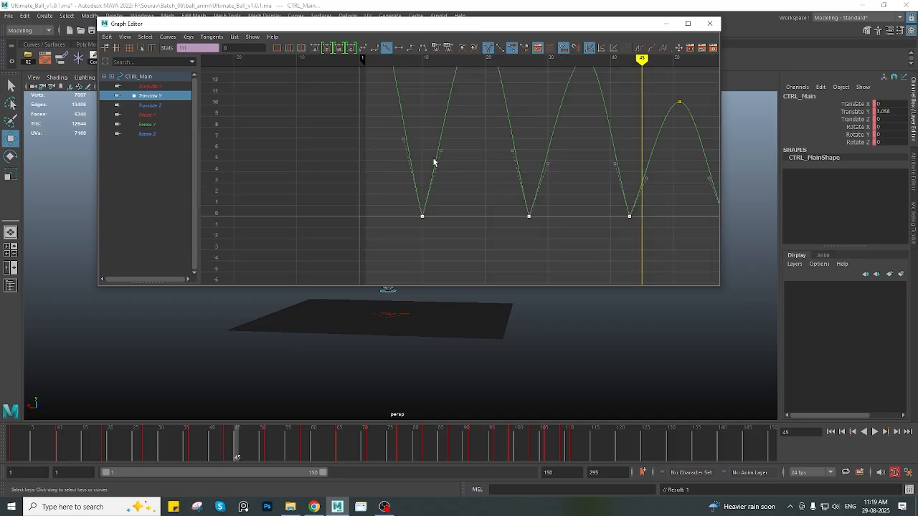
pyautogui.moveTo(433, 142); pyautogui.dragTo(451, 162)
pyautogui.scroll(4, 451, 162)
pyautogui.moveTo(434, 162)
pyautogui.keyDown('alt'); pyautogui.mouseDown(button='middle')
pyautogui.moveTo(450, 167)
pyautogui.moveTo(448, 159)
pyautogui.mouseUp(button='middle'); pyautogui.keyUp('alt')
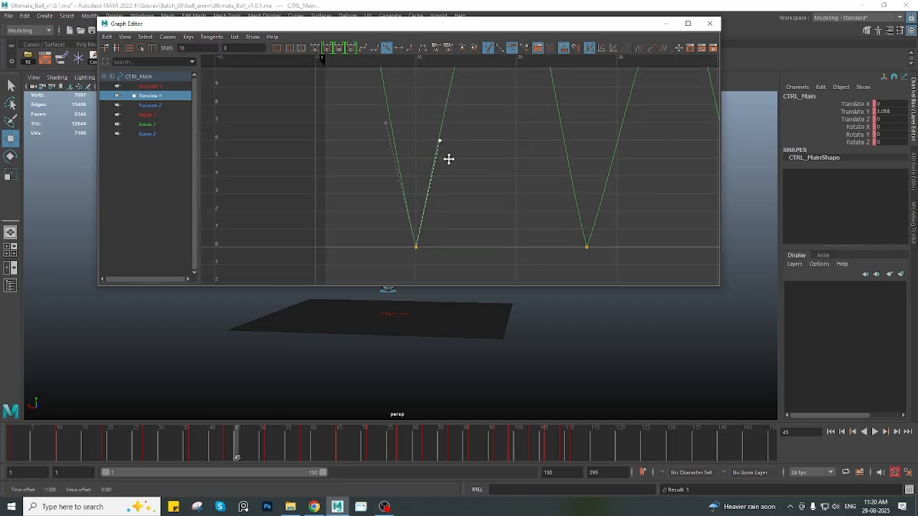
pyautogui.hotkey('ctrl', 'z')
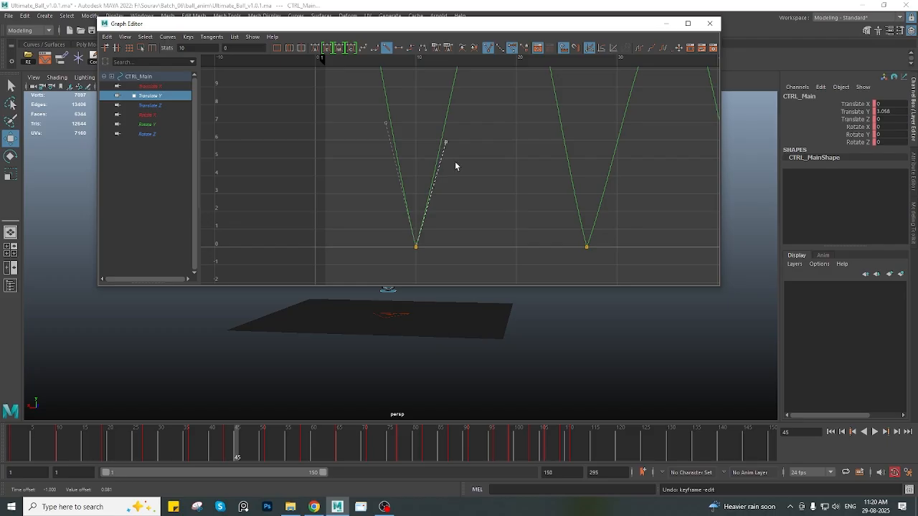
pyautogui.moveTo(450, 158)
pyautogui.mouseDown(button='middle')
pyautogui.moveTo(453, 125)
pyautogui.moveTo(458, 155)
pyautogui.mouseUp(button='middle')
pyautogui.hotkey('ctrl', 'z')
pyautogui.moveTo(456, 162); pyautogui.dragTo(448, 159, button='middle')
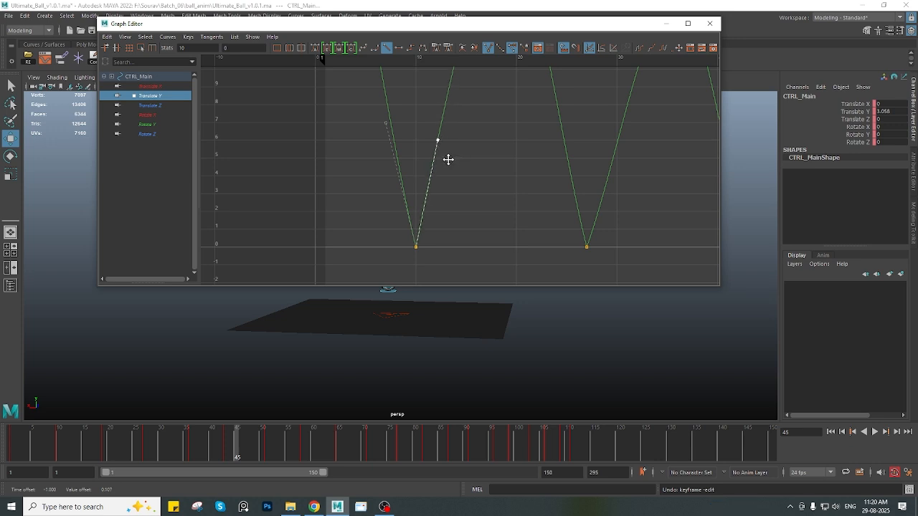
pyautogui.click(386, 124)
pyautogui.moveTo(373, 158); pyautogui.dragTo(377, 156, button='middle')
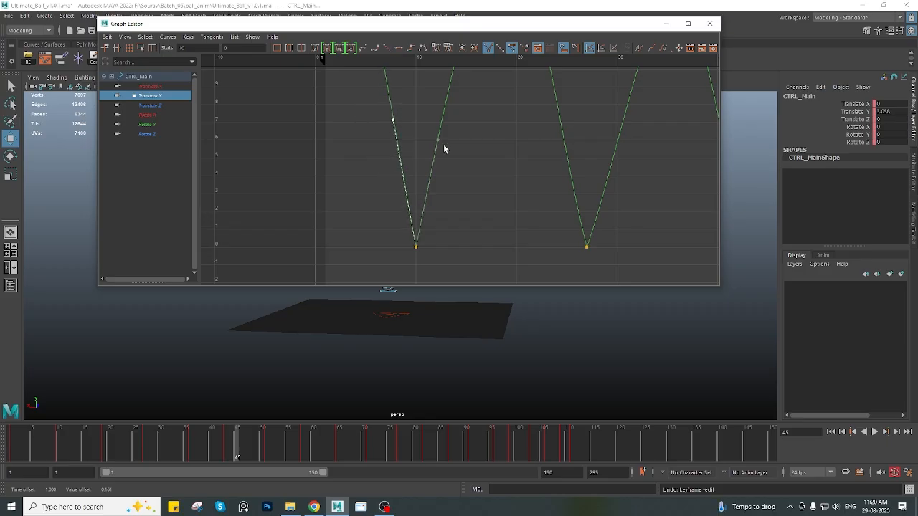
# Steepen the outgoing and incoming tangent handles of the Translate Y contact key at frame 27
pyautogui.press('a')
pyautogui.keyDown('alt'); pyautogui.moveTo(440, 221); pyautogui.dragTo(411, 144, button='right'); pyautogui.keyUp('alt')
pyautogui.keyDown('alt'); pyautogui.moveTo(411, 144); pyautogui.dragTo(435, 131, button='middle'); pyautogui.keyUp('alt')
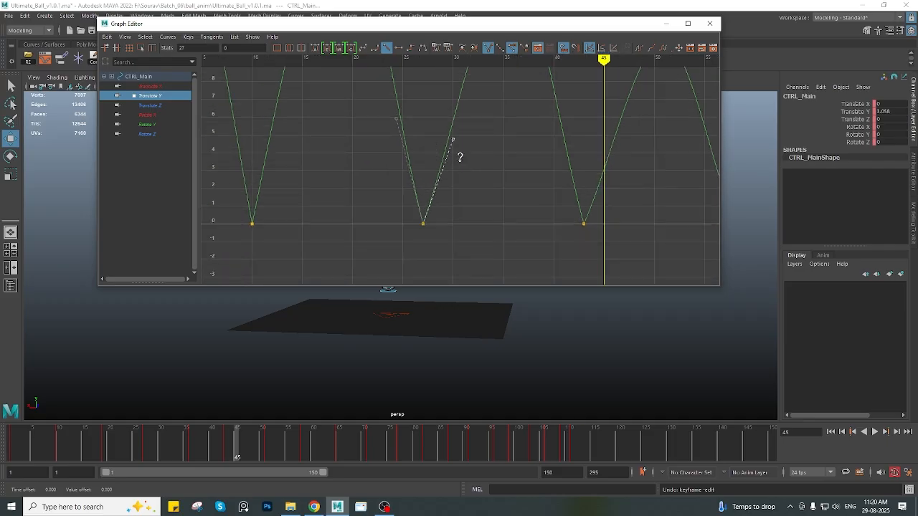
pyautogui.moveTo(459, 157)
pyautogui.mouseDown(button='middle')
pyautogui.moveTo(458, 144)
pyautogui.moveTo(457, 172)
pyautogui.moveTo(460, 159)
pyautogui.mouseUp(button='middle')
pyautogui.click(395, 118)
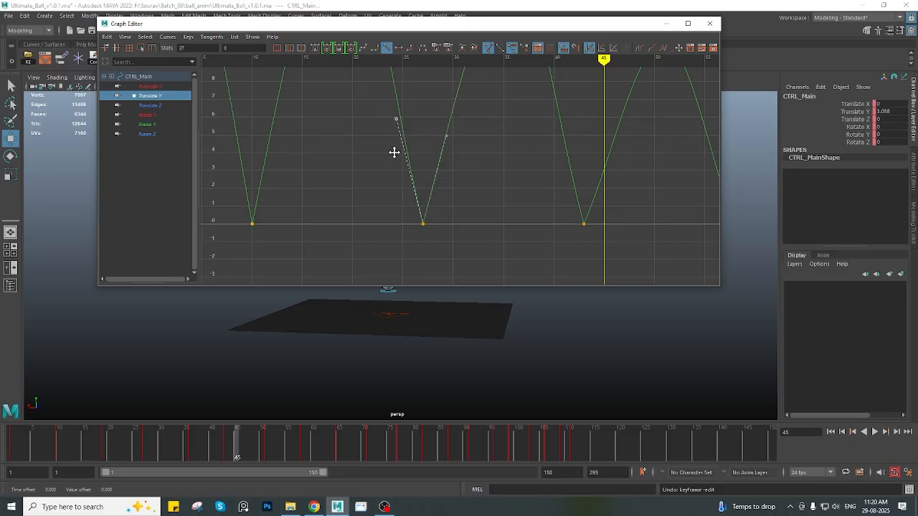
pyautogui.moveTo(394, 152); pyautogui.dragTo(401, 150, button='middle')
# Steepen the tangent handles of the Translate Y contact keys at frames 43 and 58
pyautogui.keyDown('alt'); pyautogui.moveTo(615, 171); pyautogui.dragTo(501, 152, button='middle'); pyautogui.keyUp('alt')
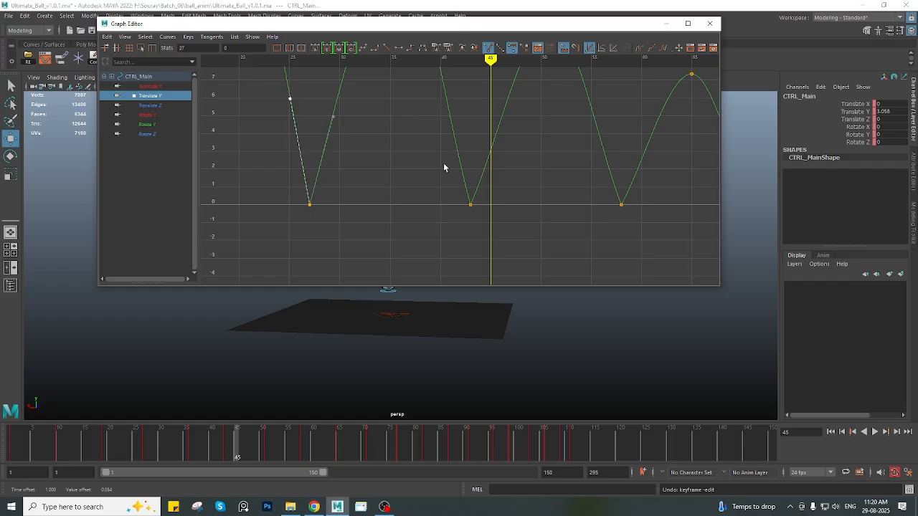
pyautogui.middleClick(499, 138)
pyautogui.moveTo(431, 102); pyautogui.dragTo(457, 154)
pyautogui.keyDown('alt'); pyautogui.moveTo(601, 212); pyautogui.dragTo(469, 193, button='middle'); pyautogui.keyUp('alt')
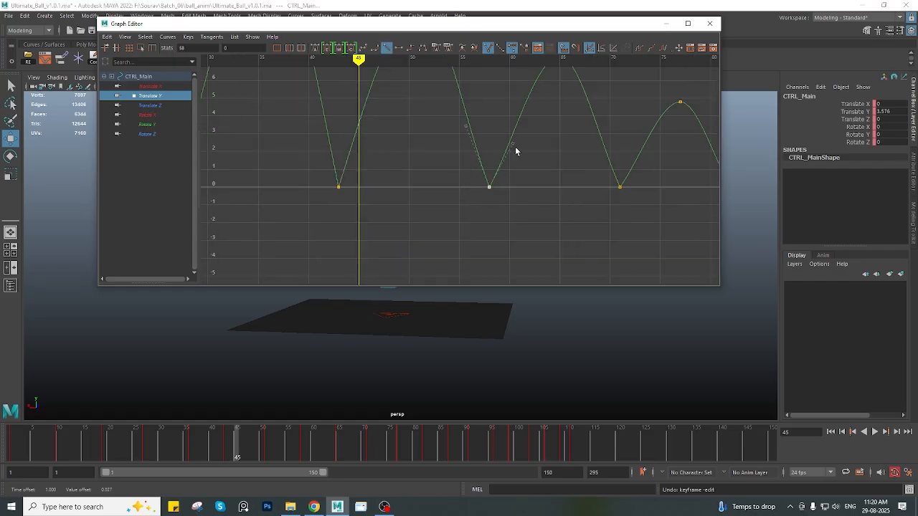
pyautogui.moveTo(527, 174); pyautogui.dragTo(518, 168, button='middle')
pyautogui.moveTo(451, 118); pyautogui.dragTo(479, 159)
# Steepen the outgoing and incoming tangent handles of the Translate Y contact key at frame 71
pyautogui.keyDown('alt'); pyautogui.moveTo(479, 151); pyautogui.dragTo(433, 178, button='middle'); pyautogui.keyUp('alt')
pyautogui.moveTo(478, 155); pyautogui.dragTo(514, 211)
pyautogui.moveTo(511, 152); pyautogui.dragTo(527, 179)
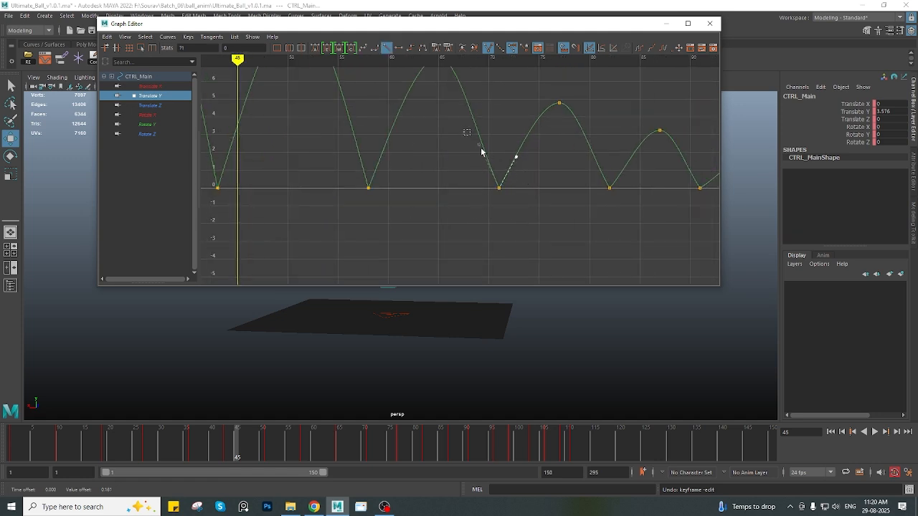
pyautogui.moveTo(467, 132); pyautogui.dragTo(478, 177)
# Steepen both tangent handles of the Translate Y contact key at frame 82
pyautogui.keyDown('alt'); pyautogui.moveTo(567, 188); pyautogui.dragTo(425, 199, button='middle'); pyautogui.keyUp('alt')
pyautogui.moveTo(446, 170); pyautogui.dragTo(467, 203)
pyautogui.scroll(5, 477, 201)
pyautogui.moveTo(497, 188); pyautogui.dragTo(494, 184, button='middle')
pyautogui.moveTo(408, 126); pyautogui.dragTo(429, 162)
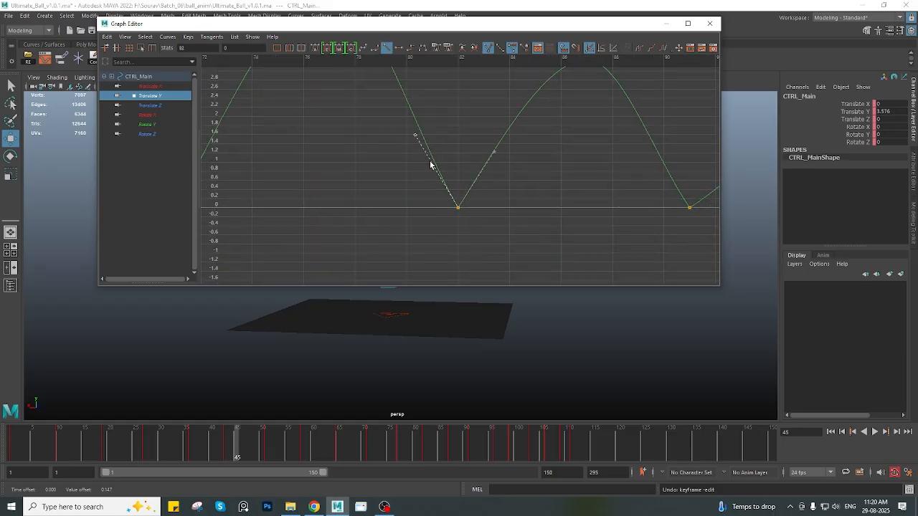
pyautogui.moveTo(415, 173); pyautogui.dragTo(422, 167, button='middle')
# Steepen the outgoing and incoming tangent handles of the Translate Y contact key at frame 91
pyautogui.scroll(-5, 422, 167)
pyautogui.keyDown('alt'); pyautogui.moveTo(495, 185); pyautogui.dragTo(430, 183, button='middle'); pyautogui.keyUp('alt')
pyautogui.moveTo(447, 170); pyautogui.dragTo(466, 194)
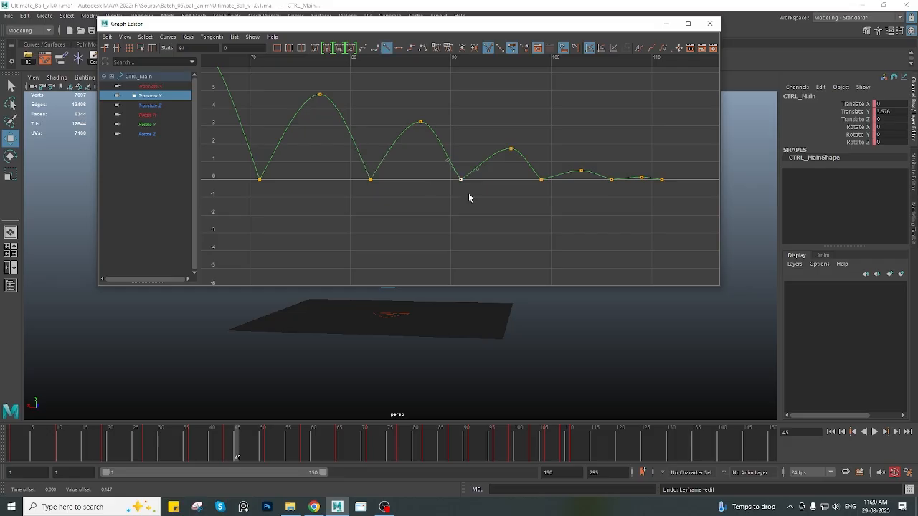
pyautogui.scroll(5, 467, 194)
pyautogui.moveTo(480, 146); pyautogui.dragTo(507, 182)
pyautogui.moveTo(508, 182); pyautogui.dragTo(506, 175, button='middle')
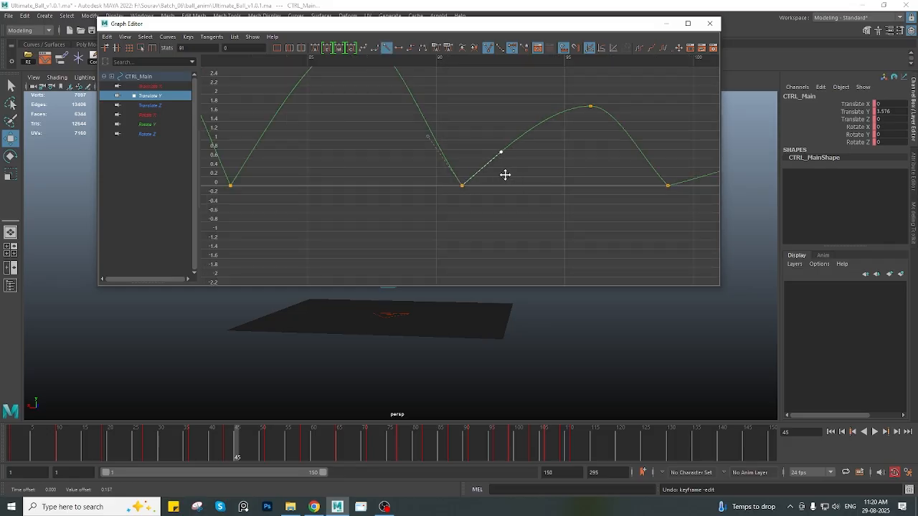
pyautogui.moveTo(412, 116); pyautogui.dragTo(448, 160)
pyautogui.moveTo(432, 167); pyautogui.dragTo(438, 165, button='middle')
# Steepen both tangent handles of the Translate Y contact key at frame 99
pyautogui.scroll(-5, 437, 166)
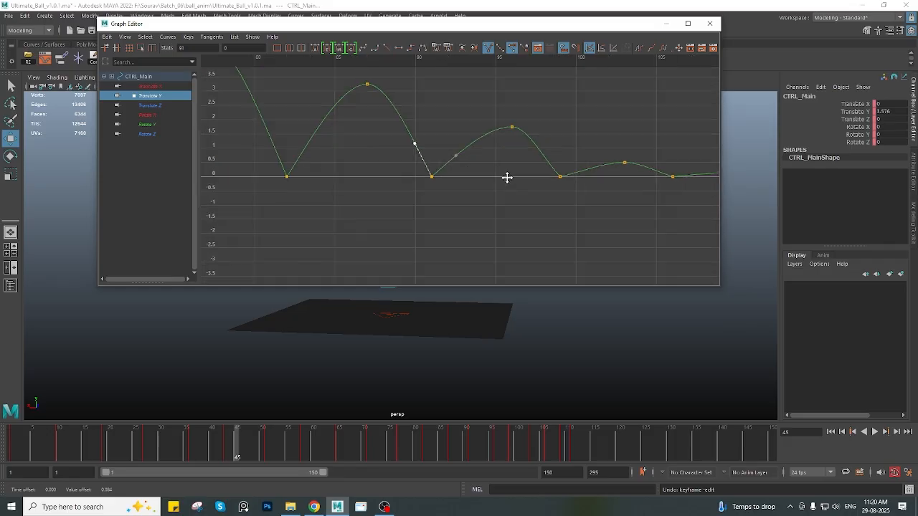
pyautogui.scroll(5, 506, 179)
pyautogui.scroll(5, 466, 172)
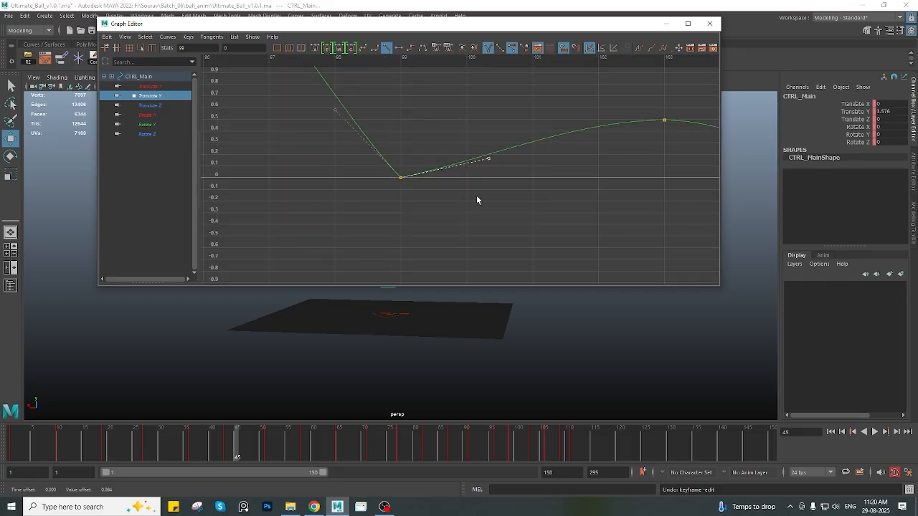
pyautogui.scroll(-6, 474, 197)
pyautogui.scroll(3, 487, 215)
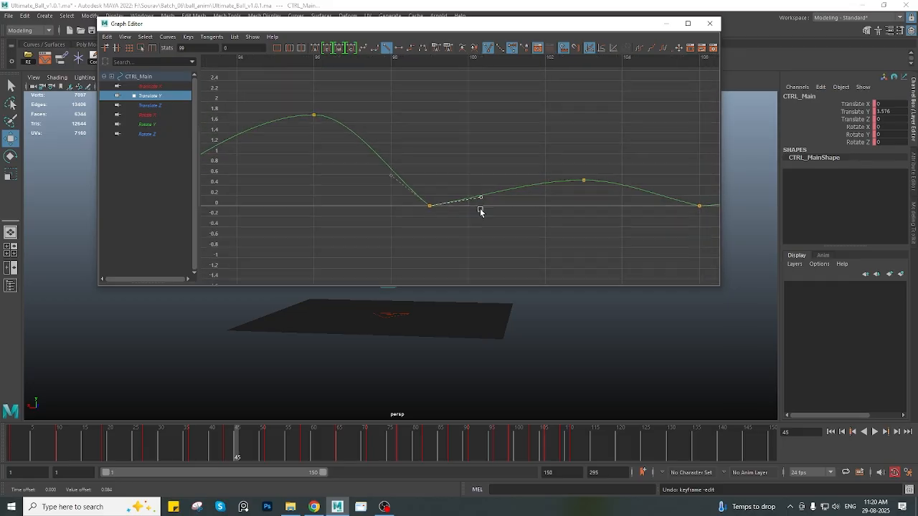
pyautogui.press('w')
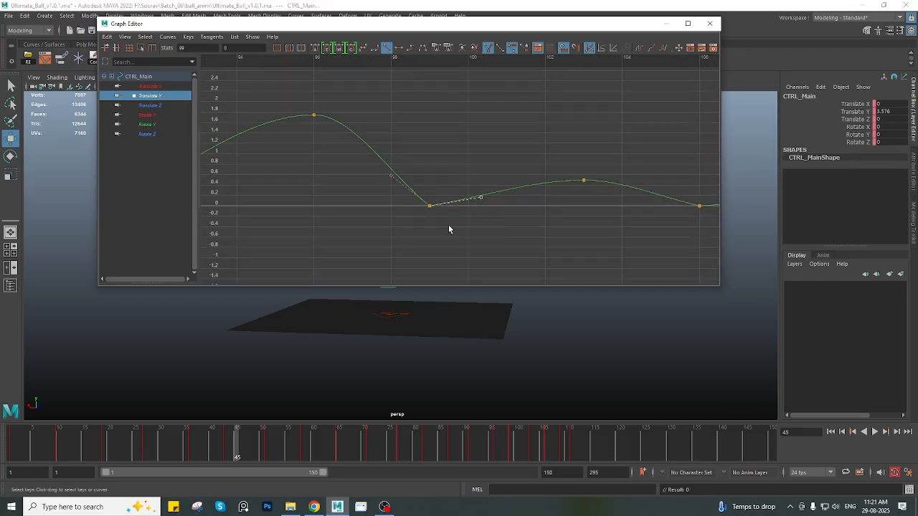
pyautogui.moveTo(421, 187); pyautogui.dragTo(446, 229)
pyautogui.scroll(3, 490, 233)
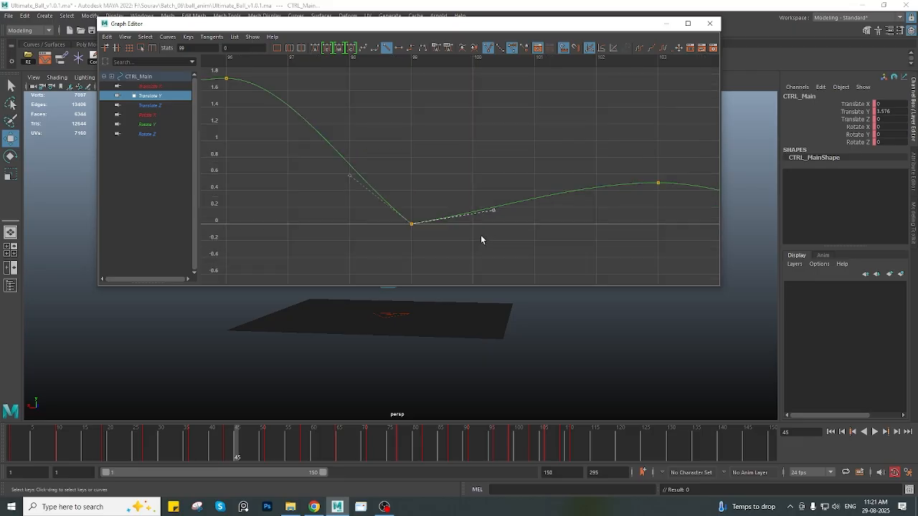
pyautogui.moveTo(319, 158); pyautogui.dragTo(366, 209)
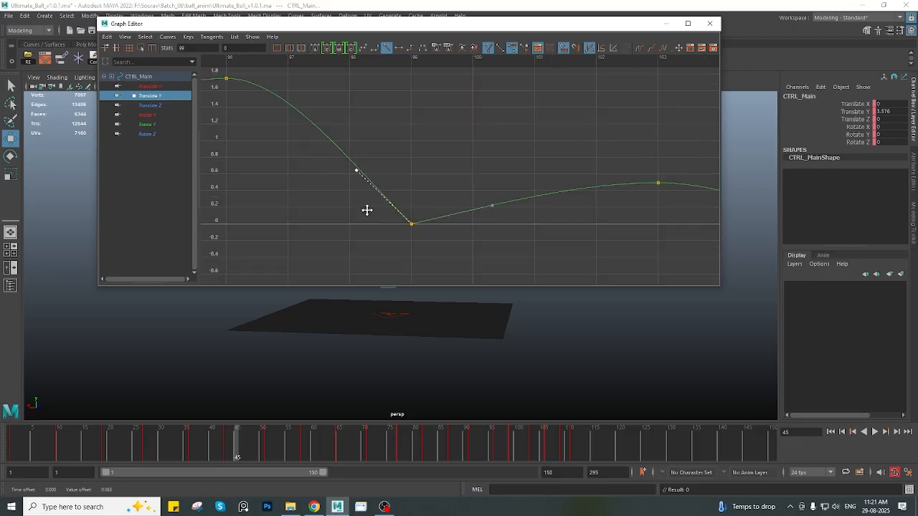
# Steepen the incoming and outgoing tangent handles of the Translate Y contact key at frame 106
pyautogui.scroll(-4, 447, 230)
pyautogui.click(474, 182)
pyautogui.scroll(4, 473, 183)
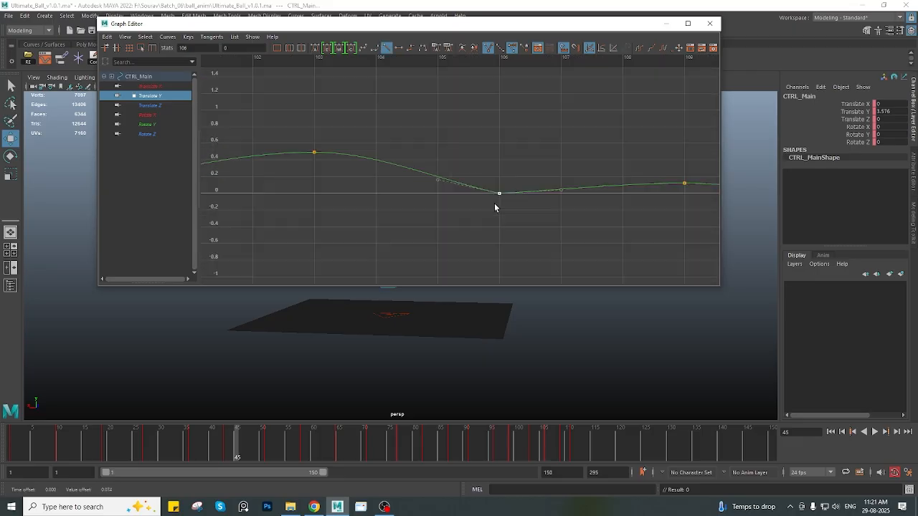
pyautogui.moveTo(441, 172); pyautogui.dragTo(432, 208)
pyautogui.moveTo(565, 204); pyautogui.dragTo(559, 215)
pyautogui.scroll(-3, 616, 213)
pyautogui.scroll(-2, 459, 205)
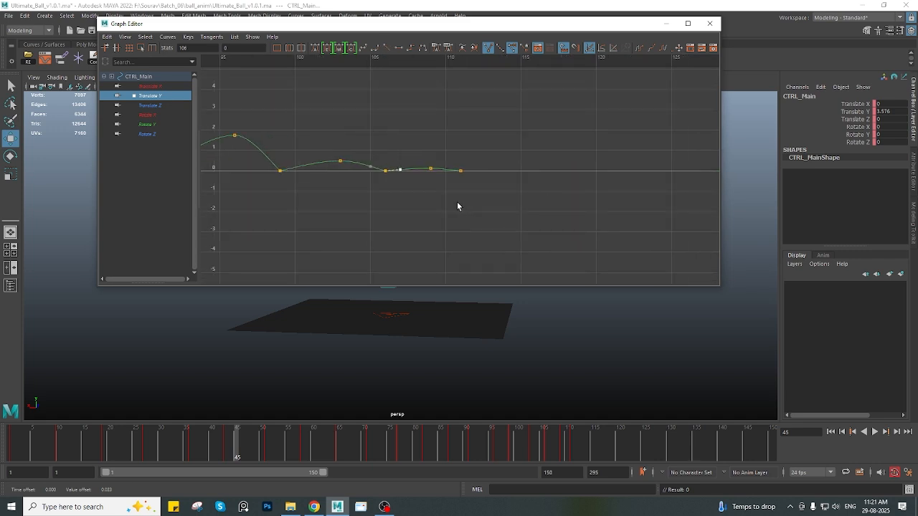
# Steepen the incoming tangent handle of the final Translate Y contact key at frame 111
pyautogui.press('f')
pyautogui.scroll(-3, 510, 188)
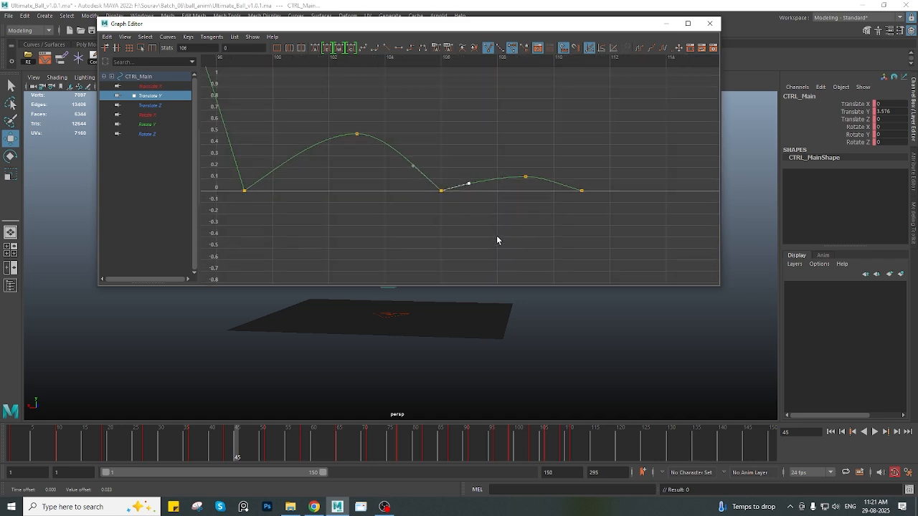
pyautogui.keyDown('alt'); pyautogui.moveTo(496, 235); pyautogui.dragTo(477, 213, button='right'); pyautogui.keyUp('alt')
pyautogui.click(529, 241)
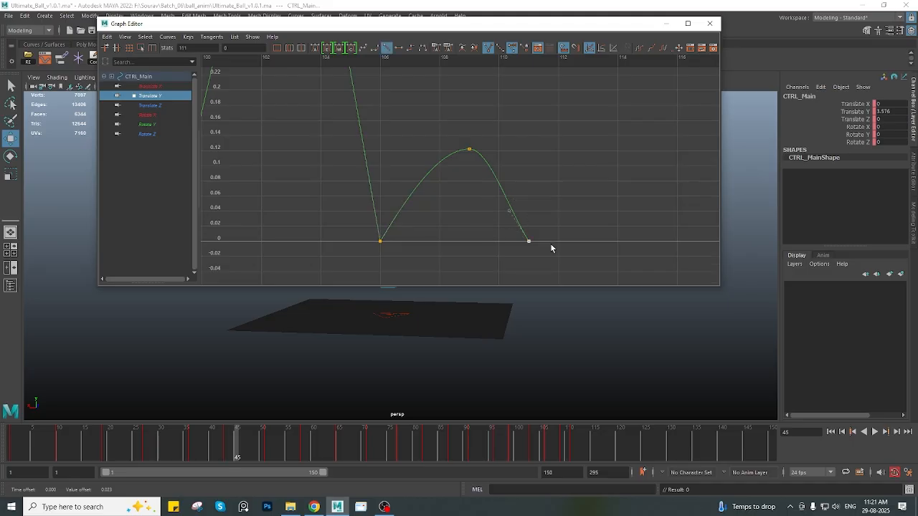
pyautogui.moveTo(507, 213); pyautogui.dragTo(492, 198)
pyautogui.scroll(-5, 460, 208)
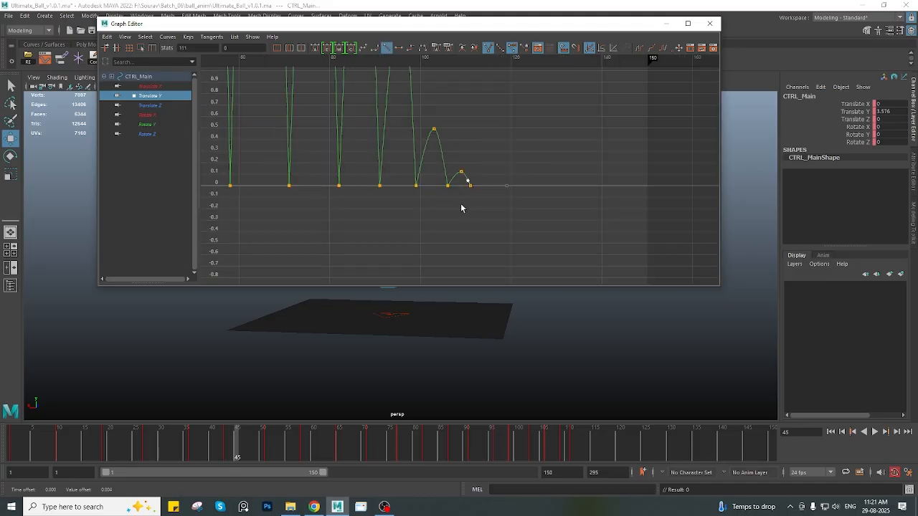
# Select all the peak keys of the Translate Y curve and apply Weighted Tangents to them
pyautogui.press('a')
pyautogui.scroll(-5, 456, 229)
pyautogui.scroll(4, 456, 230)
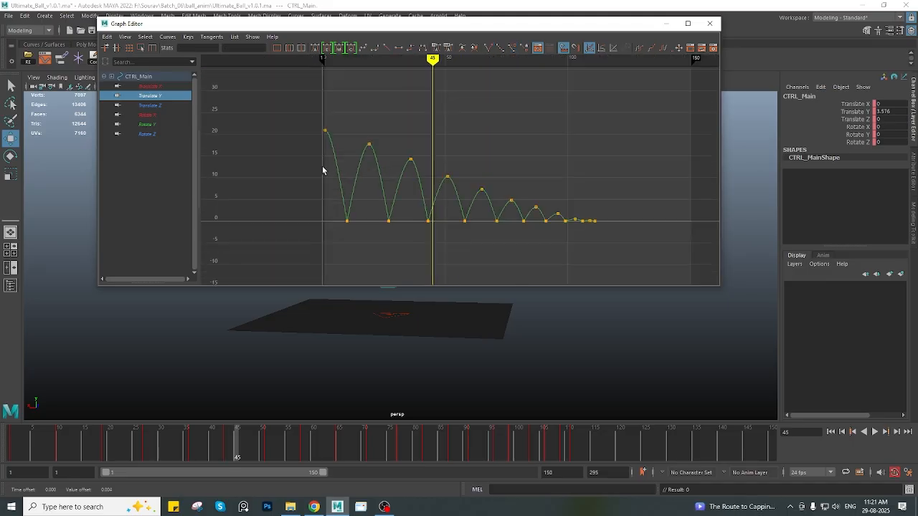
pyautogui.moveTo(300, 107); pyautogui.dragTo(624, 215)
pyautogui.moveTo(624, 216); pyautogui.dragTo(624, 216)
pyautogui.scroll(5, 606, 235)
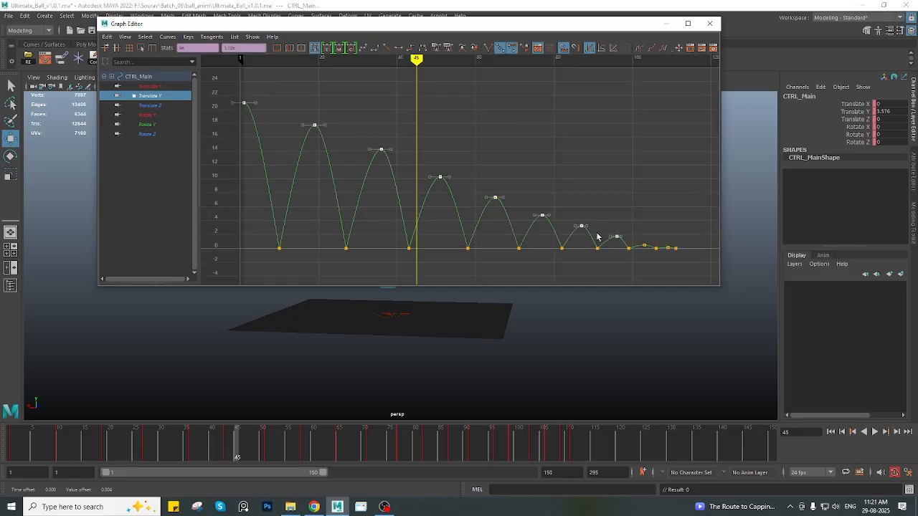
pyautogui.scroll(4, 492, 199)
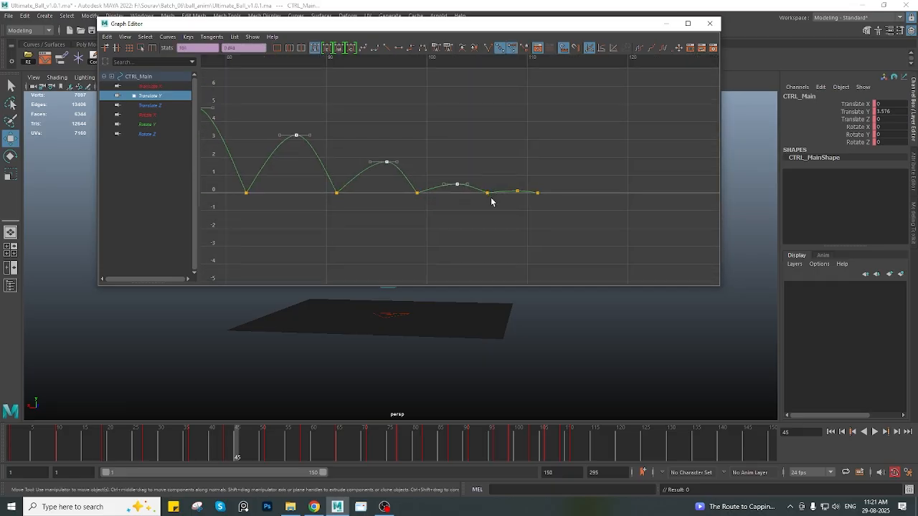
pyautogui.rightClick(437, 112)
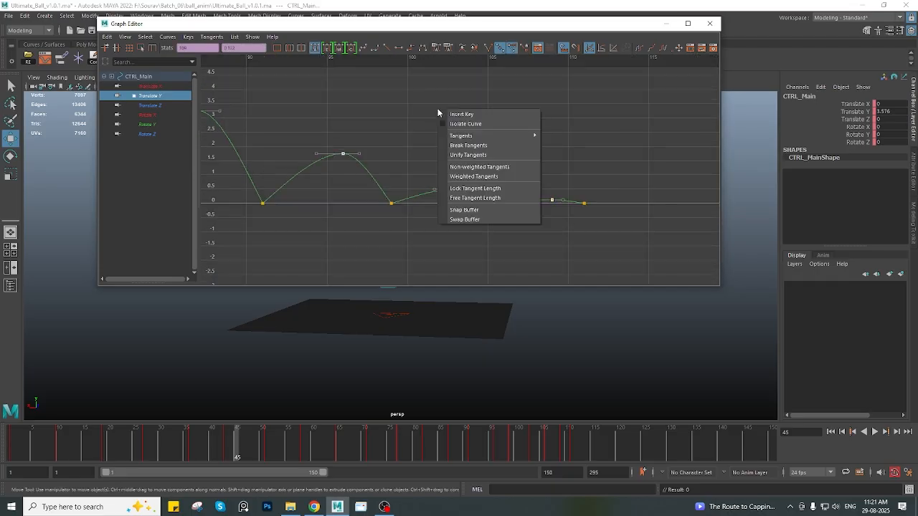
pyautogui.click(468, 177)
# Lengthen the flat tangent handles of the Translate Y peak keys at frames 1 and 19 to round the arcs
pyautogui.scroll(-8, 469, 175)
pyautogui.keyDown('alt'); pyautogui.moveTo(369, 152); pyautogui.dragTo(626, 225, button='middle'); pyautogui.keyUp('alt')
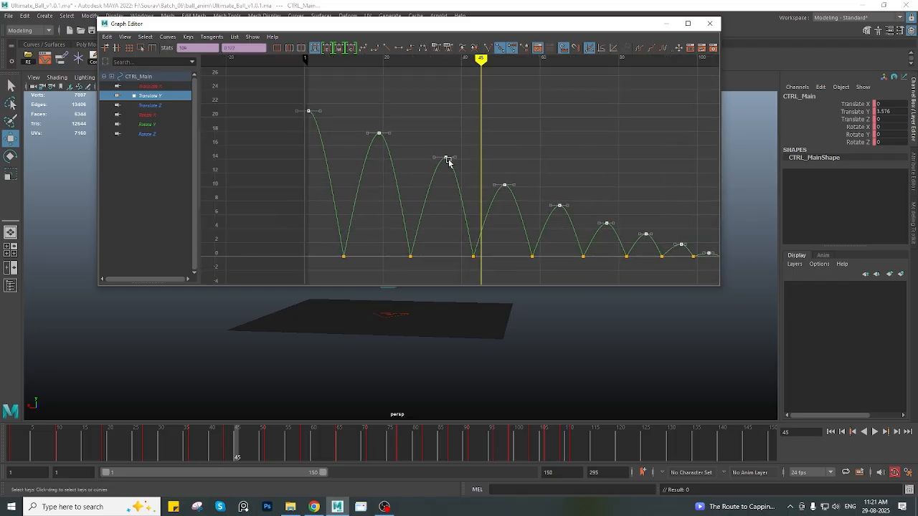
pyautogui.keyDown('alt'); pyautogui.moveTo(324, 146); pyautogui.dragTo(383, 174, button='middle'); pyautogui.keyUp('alt')
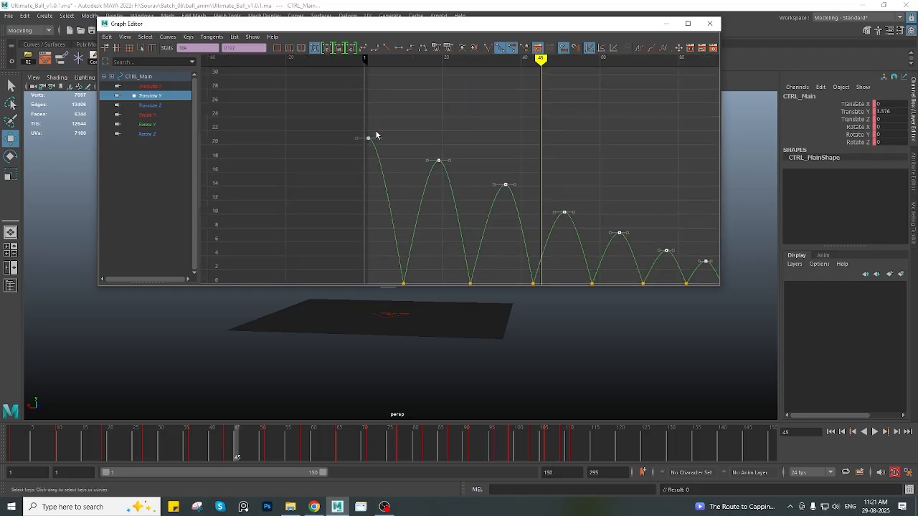
pyautogui.click(369, 137)
pyautogui.scroll(3, 390, 160)
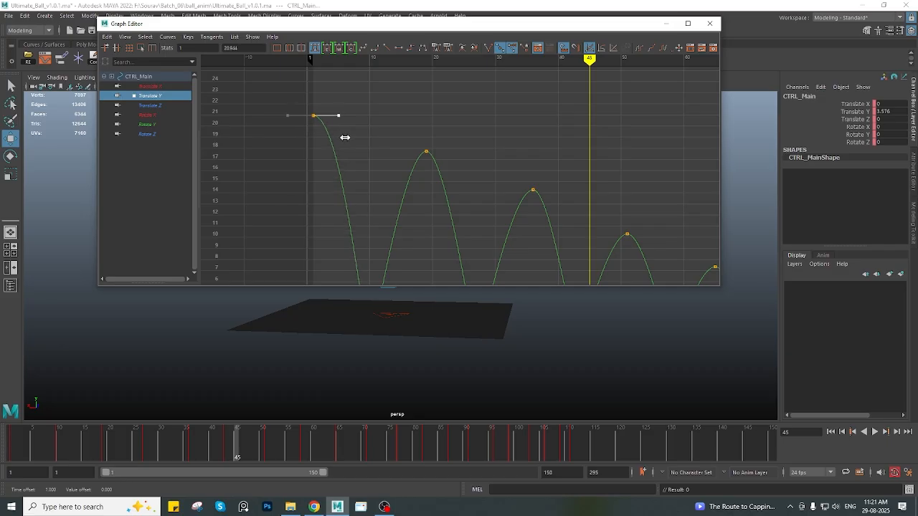
pyautogui.moveTo(440, 169); pyautogui.dragTo(441, 167)
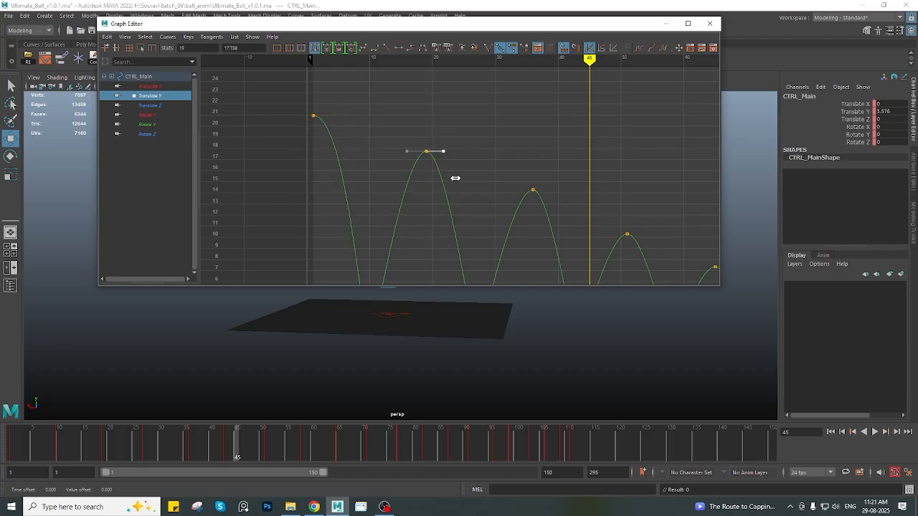
pyautogui.keyDown('shift'); pyautogui.moveTo(455, 178); pyautogui.dragTo(464, 178, button='middle'); pyautogui.keyUp('shift')
# Try to lengthen the outgoing tangent handle of the Translate Y peak key at frame 36, then undo it
pyautogui.keyDown('alt'); pyautogui.moveTo(519, 208); pyautogui.dragTo(429, 138, button='middle'); pyautogui.keyUp('alt')
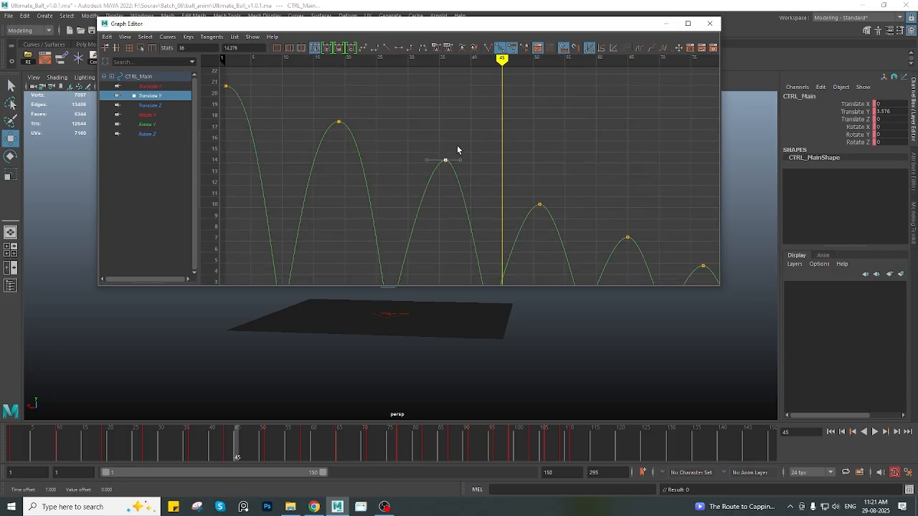
pyautogui.keyDown('shift'); pyautogui.moveTo(479, 183); pyautogui.dragTo(486, 187, button='middle'); pyautogui.keyUp('shift')
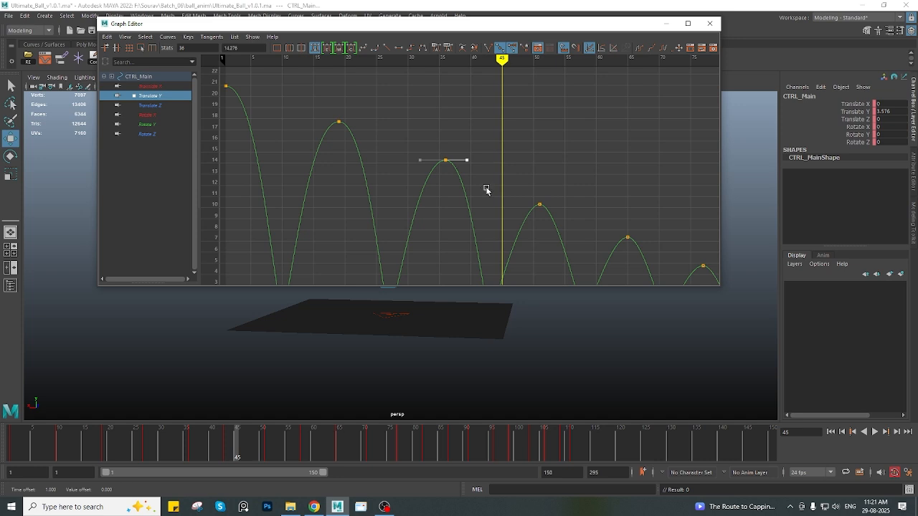
pyautogui.hotkey('ctrl', 'z')
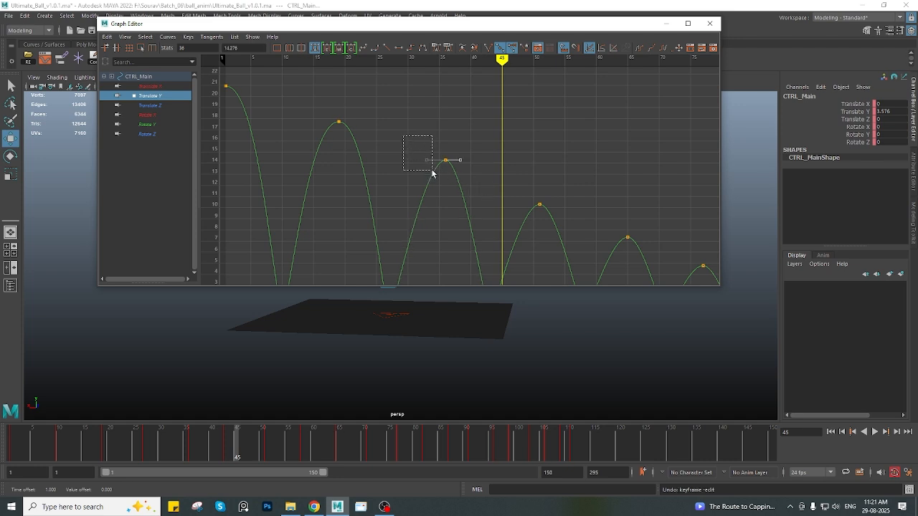
# Try widening the frame 36 peak with both of its tangent handles selected together, undoing each attempt
pyautogui.moveTo(431, 172); pyautogui.dragTo(468, 187)
pyautogui.moveTo(418, 155); pyautogui.dragTo(435, 185)
pyautogui.moveTo(445, 170); pyautogui.dragTo(459, 176, button='middle')
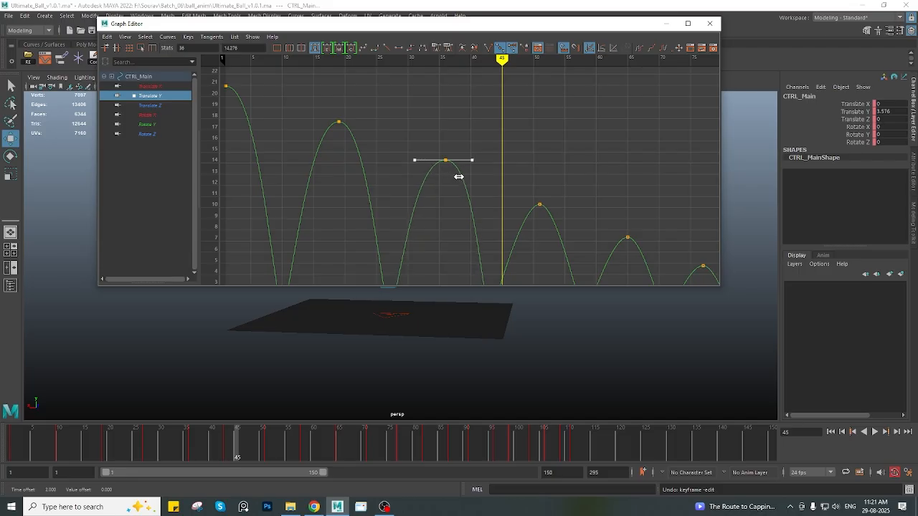
pyautogui.hotkey('ctrl', 'z')
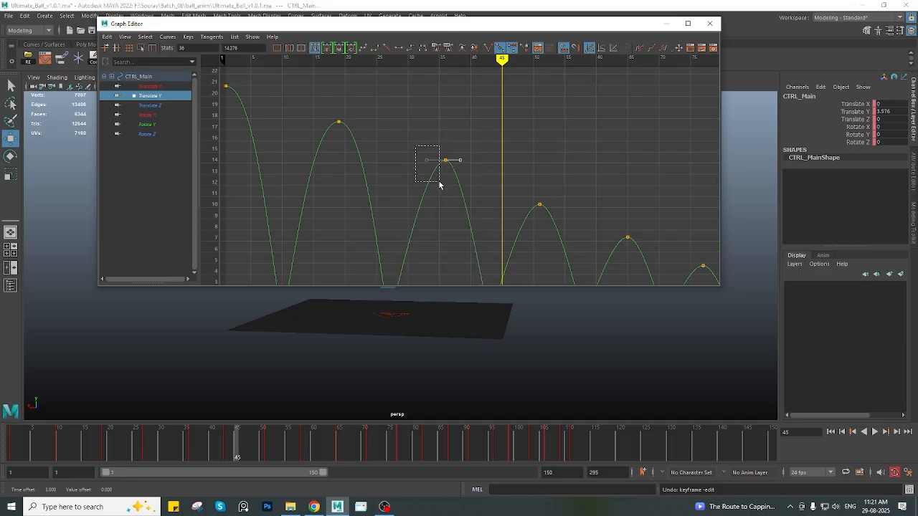
pyautogui.moveTo(439, 185); pyautogui.dragTo(440, 186)
pyautogui.moveTo(444, 190); pyautogui.dragTo(447, 184, button='middle')
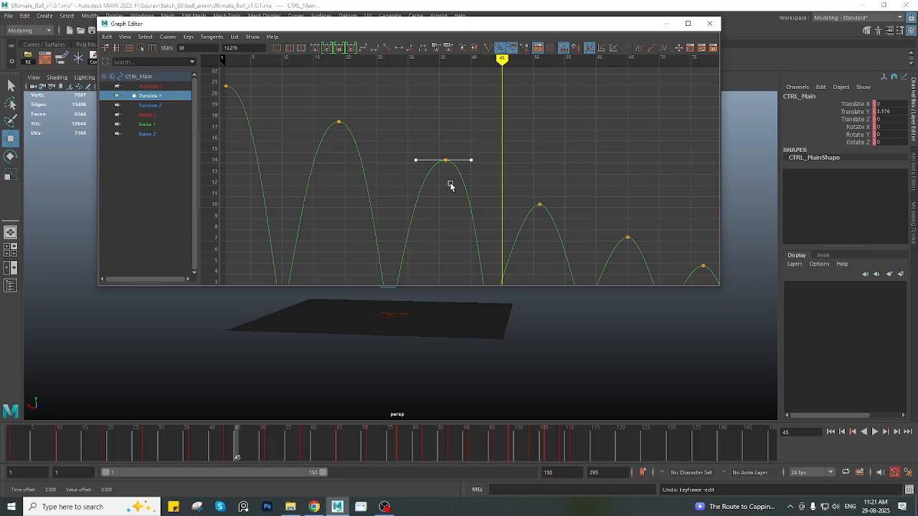
pyautogui.hotkey('ctrl', 'z')
# Break the tangents of the frame 36 peak key, try moving its handles, and undo the handle move
pyautogui.click(486, 48)
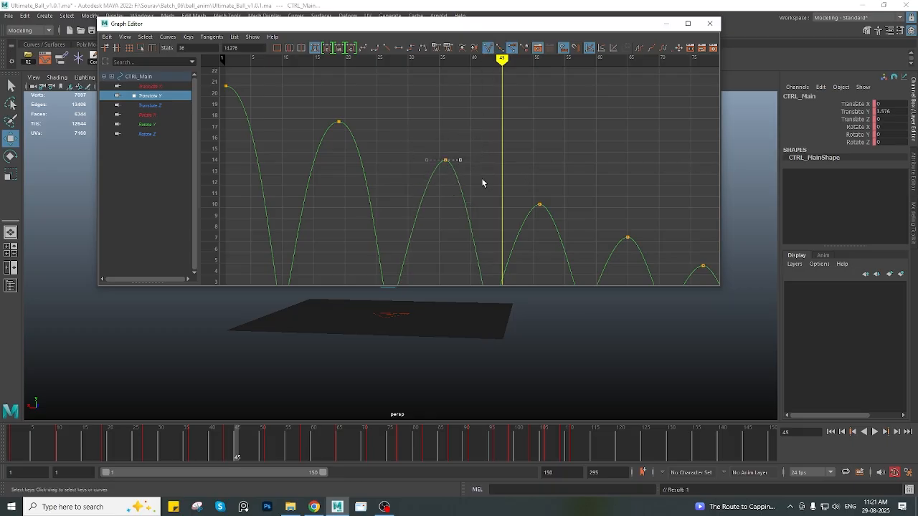
pyautogui.moveTo(481, 183); pyautogui.dragTo(496, 176, button='middle')
pyautogui.hotkey('ctrl', 'z')
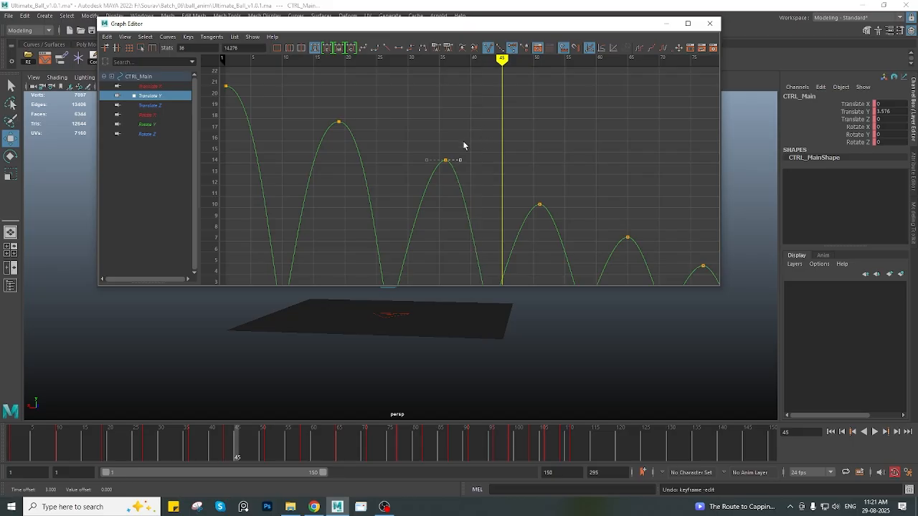
# Unify the tangents of the Translate Y peak key at frame 36 and slightly lengthen its flat handles
pyautogui.click(492, 94)
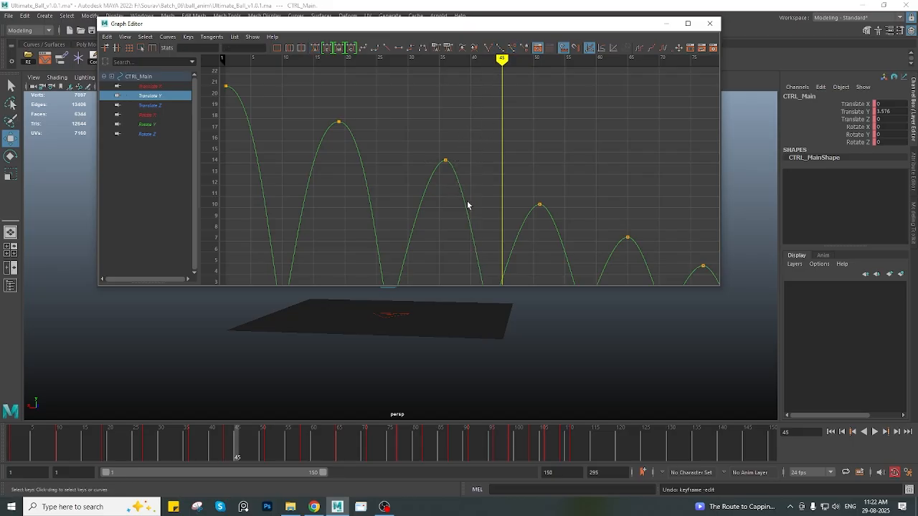
pyautogui.moveTo(455, 188); pyautogui.dragTo(420, 143)
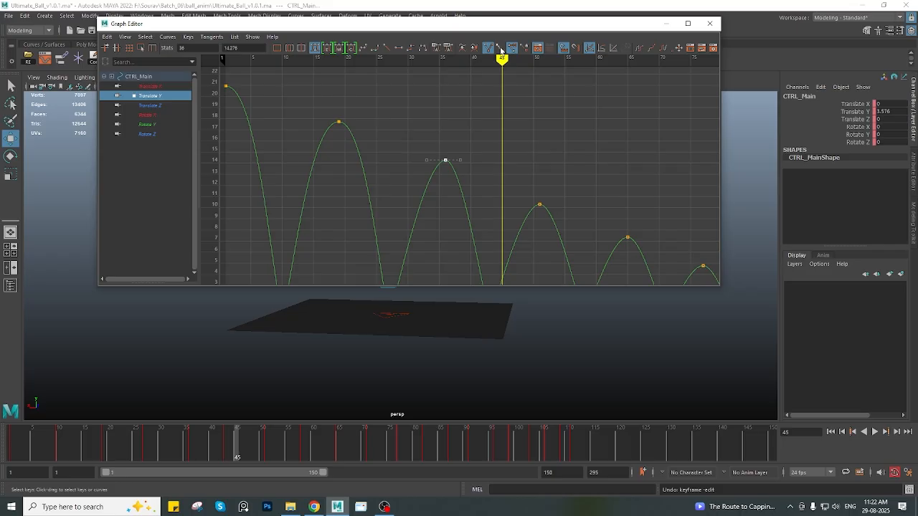
pyautogui.scroll(5, 433, 202)
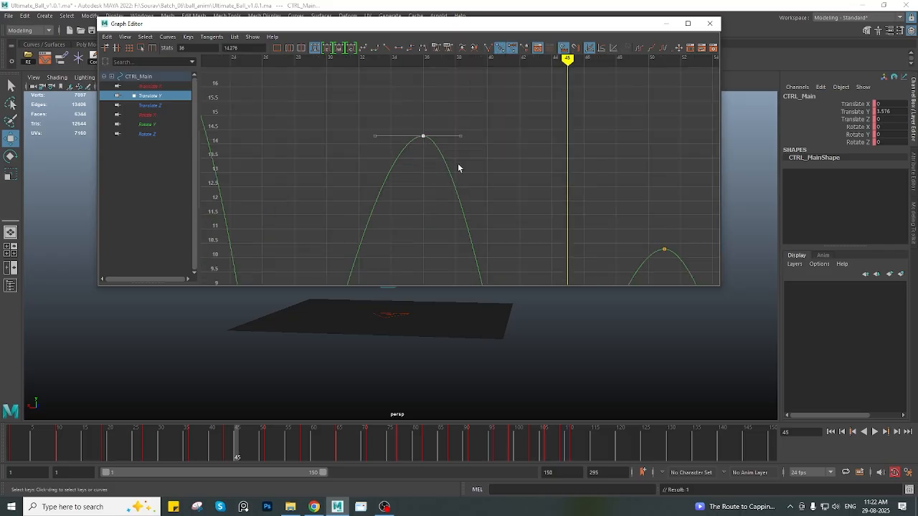
pyautogui.click(490, 49)
pyautogui.moveTo(458, 171); pyautogui.dragTo(470, 159, button='middle')
pyautogui.hotkey('ctrl', 'z')
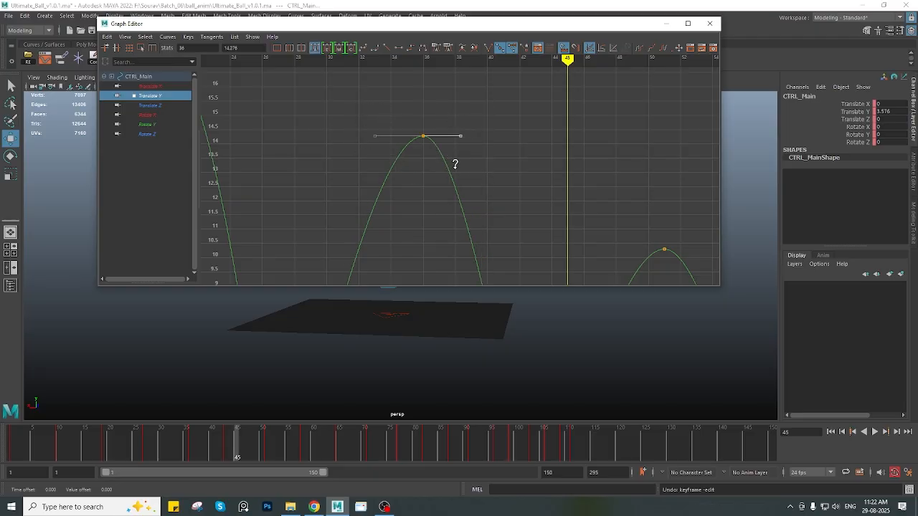
pyautogui.moveTo(455, 164); pyautogui.dragTo(464, 167, button='middle')
pyautogui.press('a')
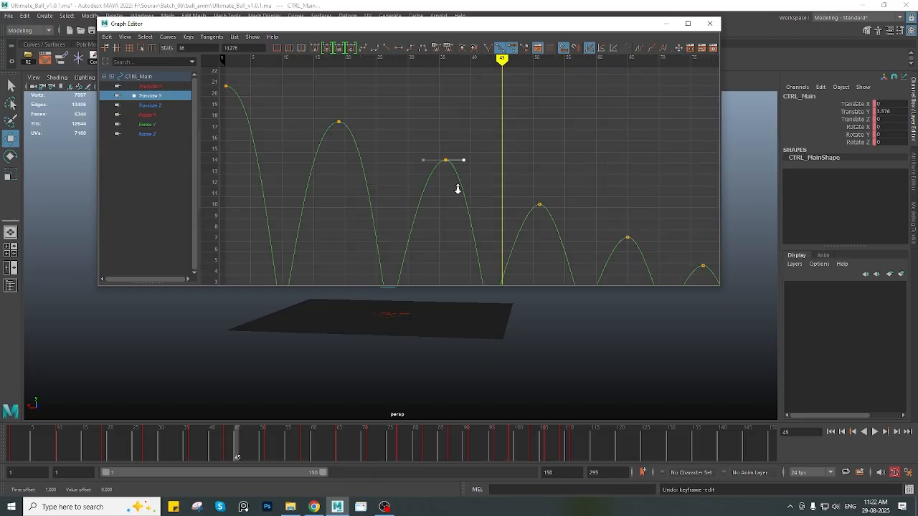
# Lengthen the flat tangent handles of the Translate Y peak keys at frames 51 and 65 to round the arcs
pyautogui.scroll(5, 465, 180)
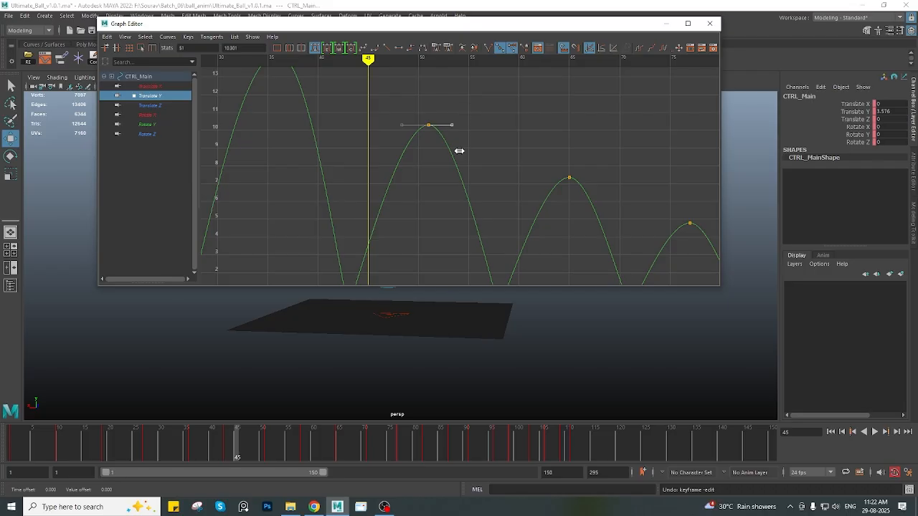
pyautogui.moveTo(459, 150); pyautogui.dragTo(468, 150, button='middle')
pyautogui.scroll(-3, 470, 154)
pyautogui.moveTo(511, 152); pyautogui.dragTo(536, 189)
pyautogui.scroll(6, 534, 187)
pyautogui.keyDown('alt'); pyautogui.moveTo(523, 185); pyautogui.dragTo(408, 163, button='middle'); pyautogui.keyUp('alt')
pyautogui.keyDown('shift'); pyautogui.moveTo(558, 186); pyautogui.dragTo(443, 159, button='middle'); pyautogui.keyUp('shift')
# Widen the Translate Y peaks at frames 77 and 87 by lengthening their flat tangent handles
pyautogui.scroll(-5, 561, 187)
pyautogui.moveTo(428, 144); pyautogui.dragTo(471, 187)
pyautogui.scroll(5, 468, 178)
pyautogui.keyDown('shift'); pyautogui.moveTo(465, 184); pyautogui.dragTo(472, 181, button='middle'); pyautogui.keyUp('shift')
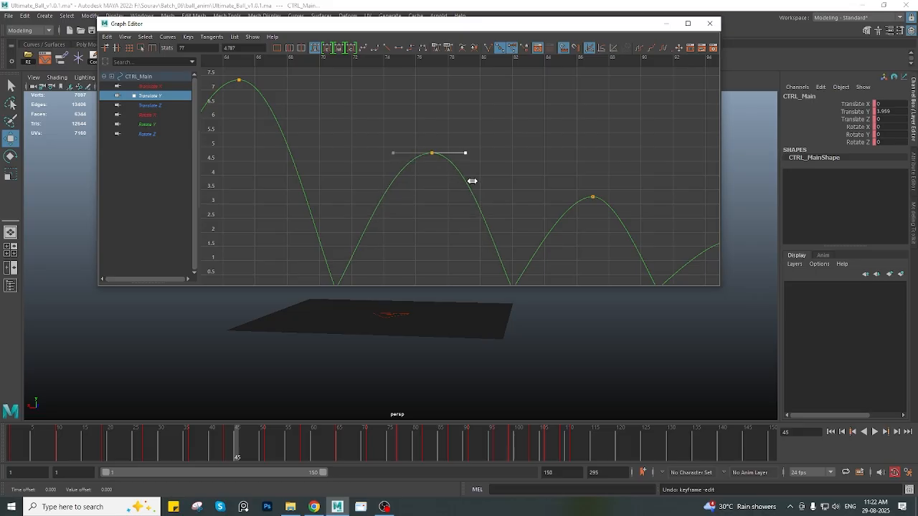
pyautogui.keyDown('alt'); pyautogui.moveTo(559, 207); pyautogui.dragTo(429, 162, button='middle'); pyautogui.keyUp('alt')
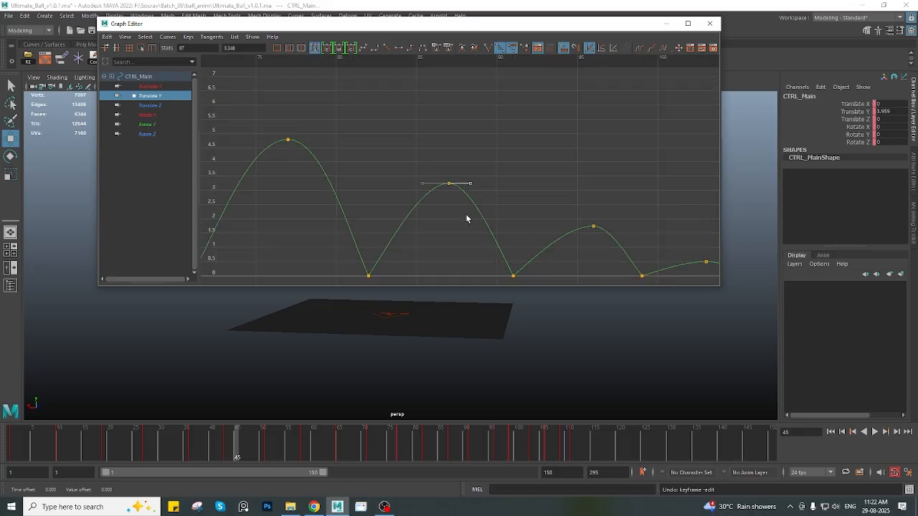
pyautogui.scroll(-4, 518, 221)
# Widen the Translate Y peaks at frames 96 and 103 by lengthening their flat tangent handles
pyautogui.keyDown('alt'); pyautogui.moveTo(543, 218); pyautogui.dragTo(452, 202, button='middle'); pyautogui.keyUp('alt')
pyautogui.scroll(4, 452, 203)
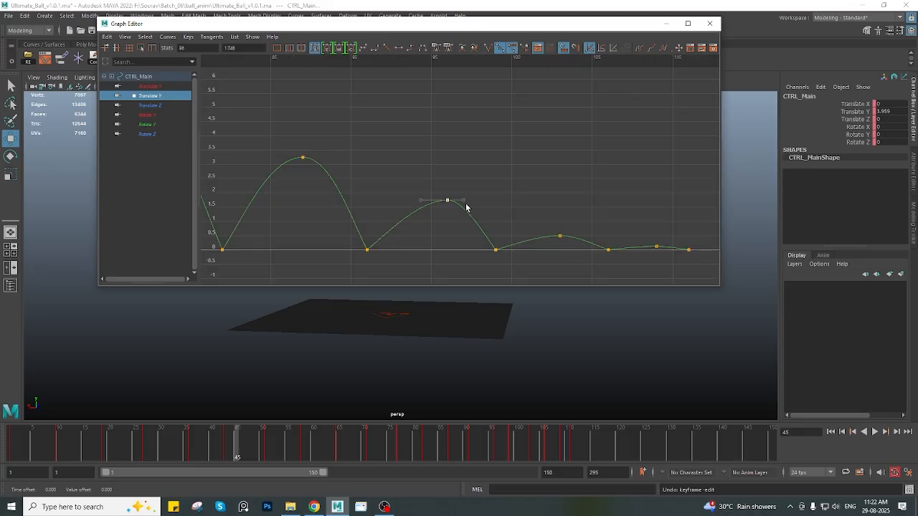
pyautogui.keyDown('alt'); pyautogui.moveTo(494, 225); pyautogui.dragTo(430, 210, button='middle'); pyautogui.keyUp('alt')
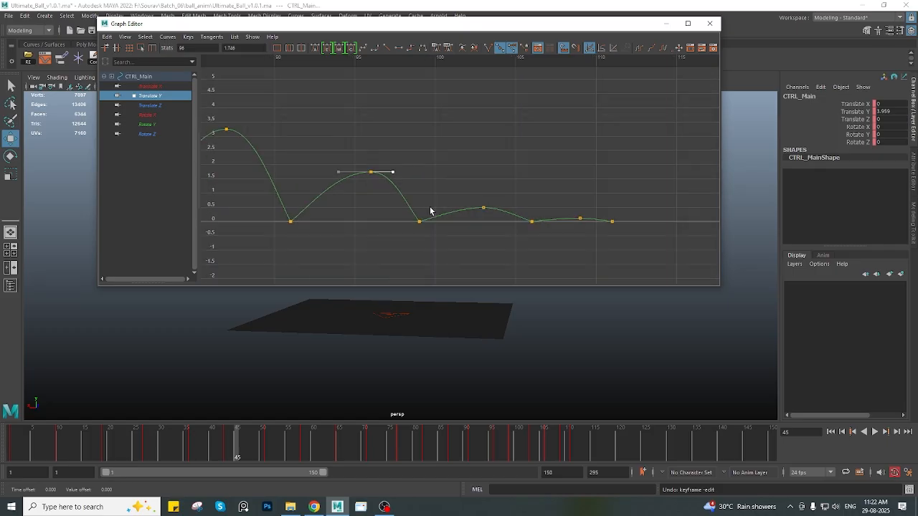
pyautogui.moveTo(499, 226); pyautogui.dragTo(499, 226)
pyautogui.scroll(3, 495, 218)
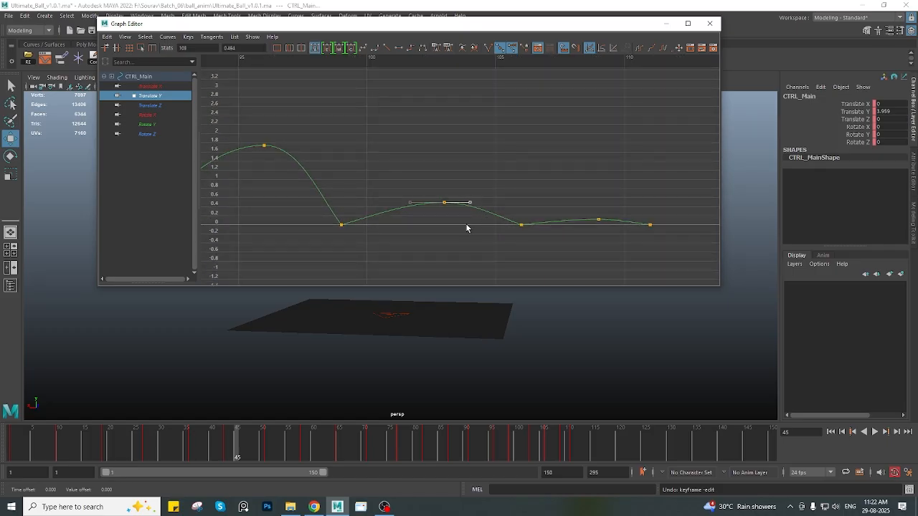
# Lengthen the tangent handles of the last small Translate Y peak at frame 109
pyautogui.press('f')
pyautogui.keyDown('alt'); pyautogui.keyDown('shift'); pyautogui.moveTo(506, 220); pyautogui.dragTo(451, 212, button='right'); pyautogui.keyUp('shift'); pyautogui.keyUp('alt')
pyautogui.keyDown('alt'); pyautogui.moveTo(488, 179); pyautogui.dragTo(453, 217, button='middle'); pyautogui.keyUp('alt')
pyautogui.keyDown('shift'); pyautogui.moveTo(476, 184); pyautogui.dragTo(459, 168, button='middle'); pyautogui.keyUp('shift')
pyautogui.scroll(-5, 506, 197)
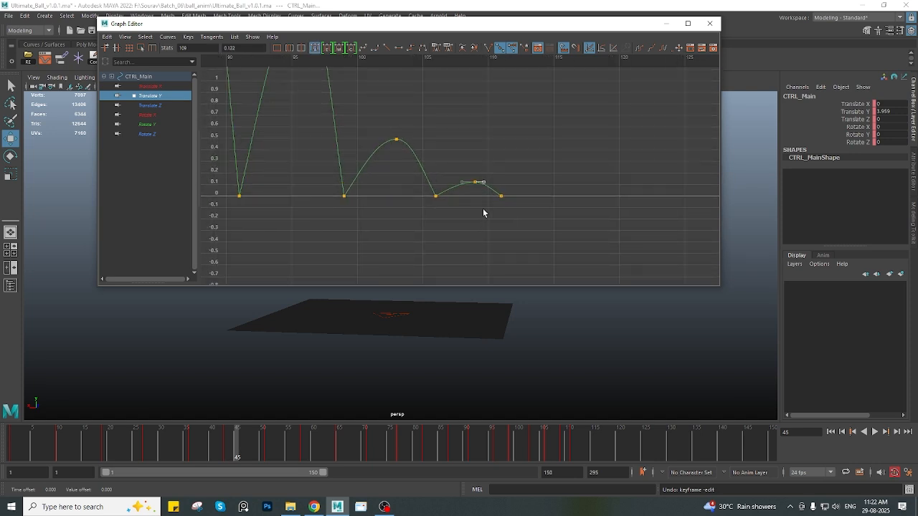
# Check the whole Translate Y curve, close the Graph Editor, and play the bounce from frame 1
pyautogui.keyDown('alt'); pyautogui.moveTo(403, 189); pyautogui.dragTo(346, 185, button='right'); pyautogui.keyUp('alt')
pyautogui.keyDown('alt'); pyautogui.moveTo(344, 205); pyautogui.dragTo(363, 223, button='middle'); pyautogui.keyUp('alt')
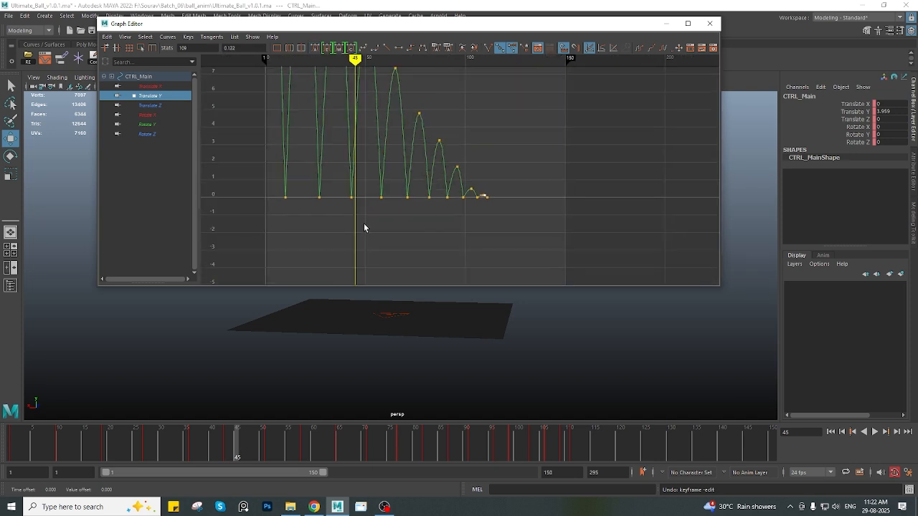
pyautogui.press('f')
pyautogui.keyDown('alt'); pyautogui.moveTo(459, 217); pyautogui.dragTo(399, 216, button='right'); pyautogui.keyUp('alt')
pyautogui.scroll(-5, 352, 187)
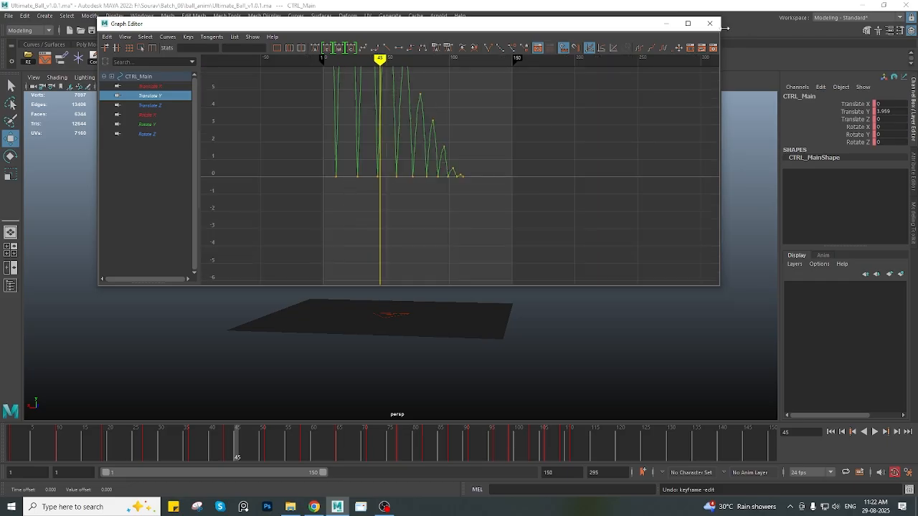
pyautogui.click(710, 23)
pyautogui.keyDown('alt'); pyautogui.moveTo(435, 328); pyautogui.dragTo(359, 359, button='right'); pyautogui.keyUp('alt')
pyautogui.click(830, 432)
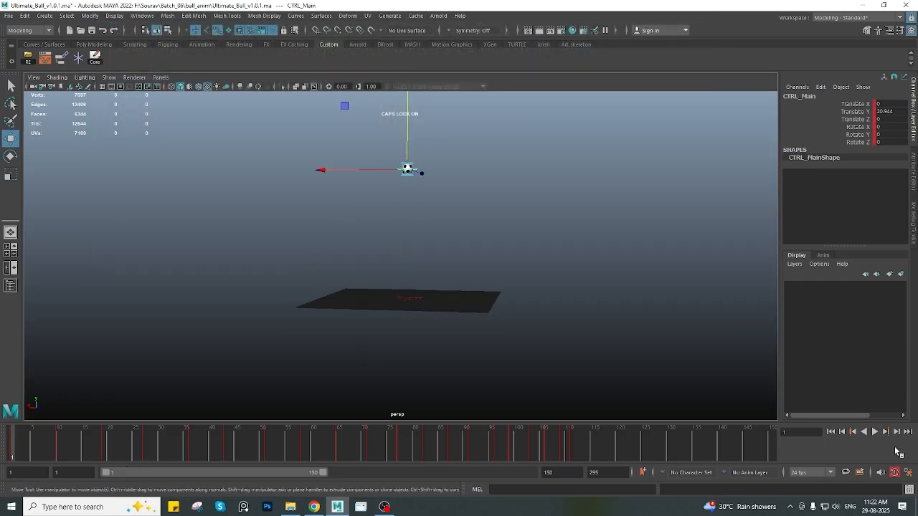
pyautogui.click(874, 431)
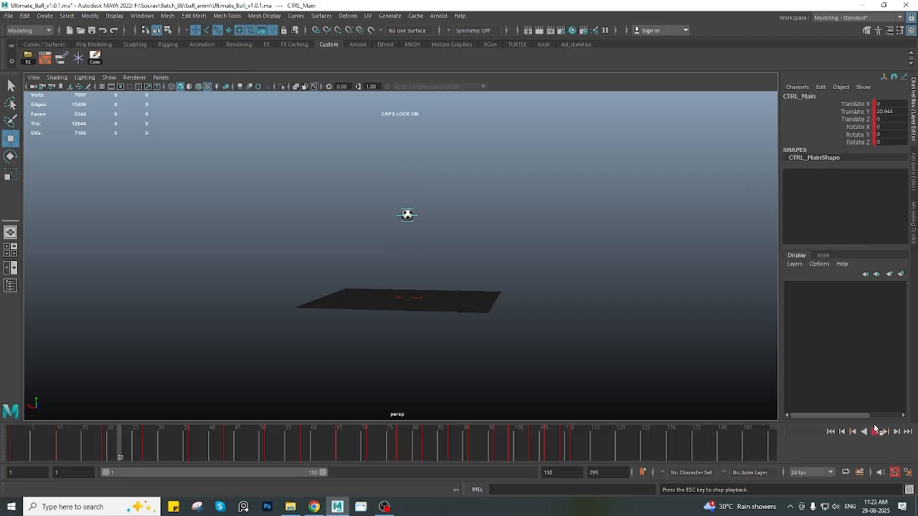
# Review the bounce timing by scrubbing the timeline and playing the animation backwards and forwards
pyautogui.click(337, 442)
pyautogui.moveTo(336, 441); pyautogui.dragTo(365, 444)
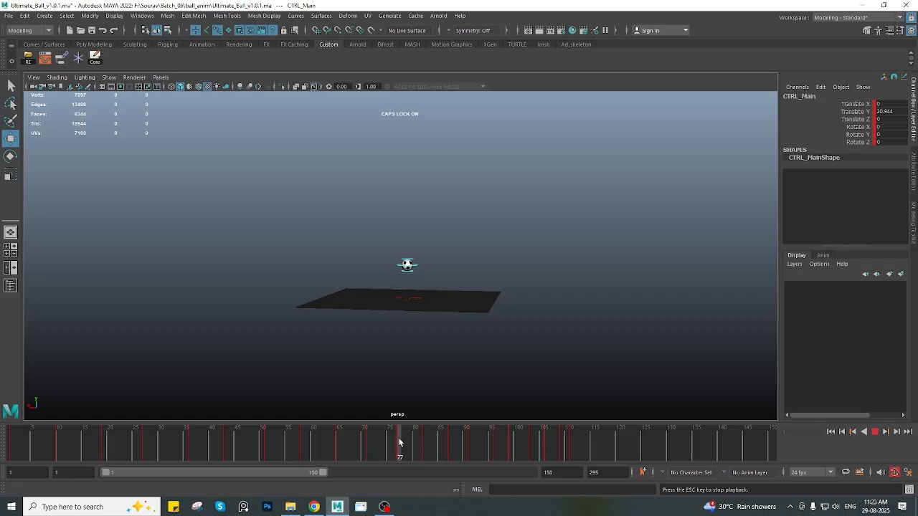
pyautogui.click(239, 448)
pyautogui.hotkey('alt', 'v')
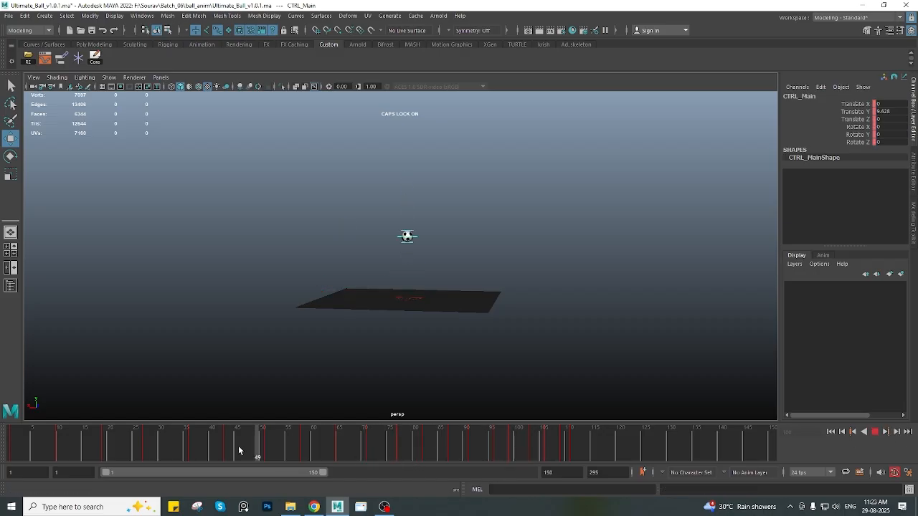
pyautogui.click(202, 446)
pyautogui.click(864, 432)
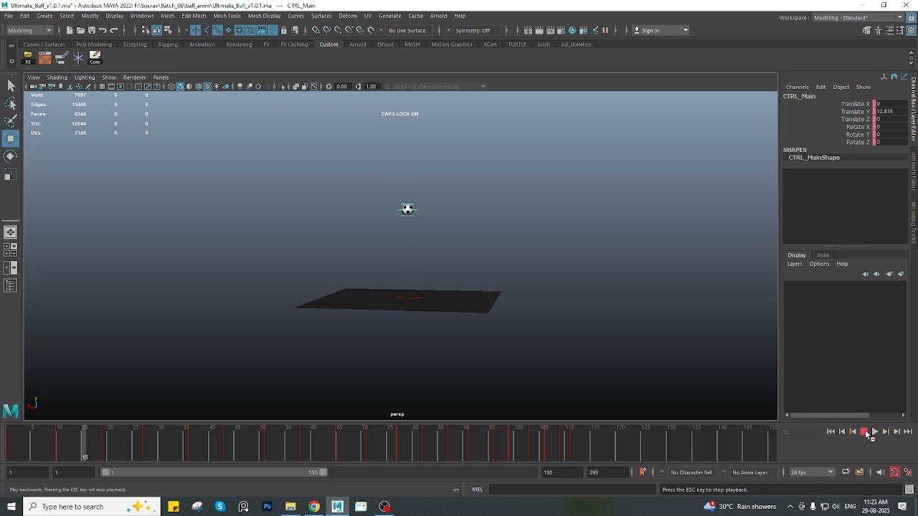
pyautogui.click(875, 432)
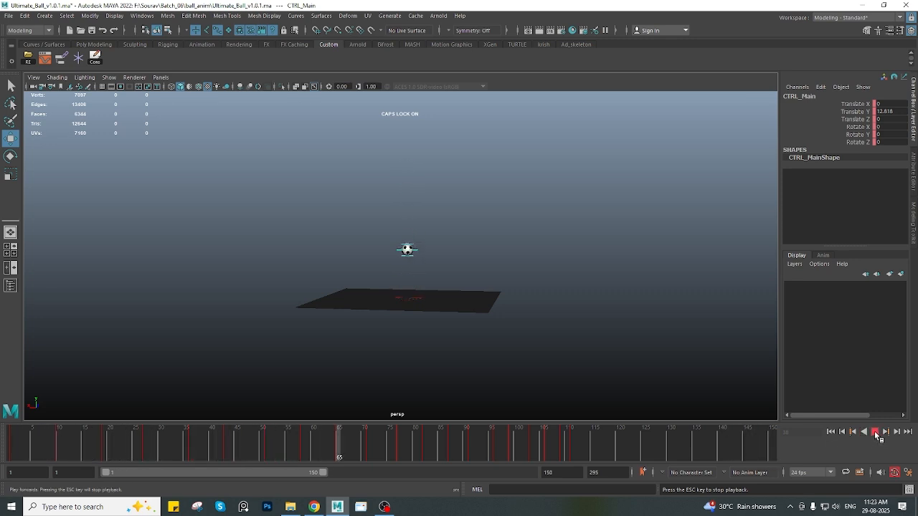
pyautogui.moveTo(426, 447)
pyautogui.mouseDown()
pyautogui.moveTo(310, 447)
pyautogui.moveTo(340, 450)
pyautogui.mouseUp()
# Reopen the Graph Editor and examine the full Translate Y curve of CTRL_Main
pyautogui.click(45, 57)
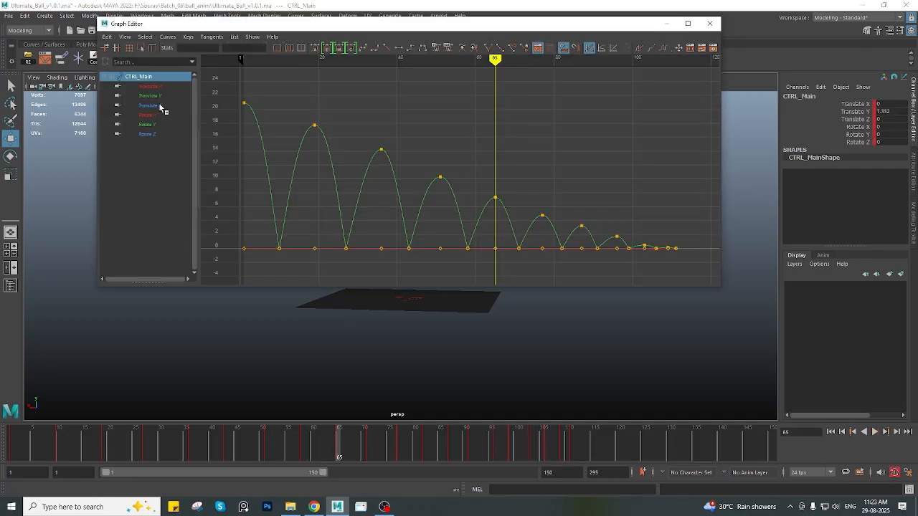
pyautogui.click(150, 96)
pyautogui.scroll(-4, 405, 190)
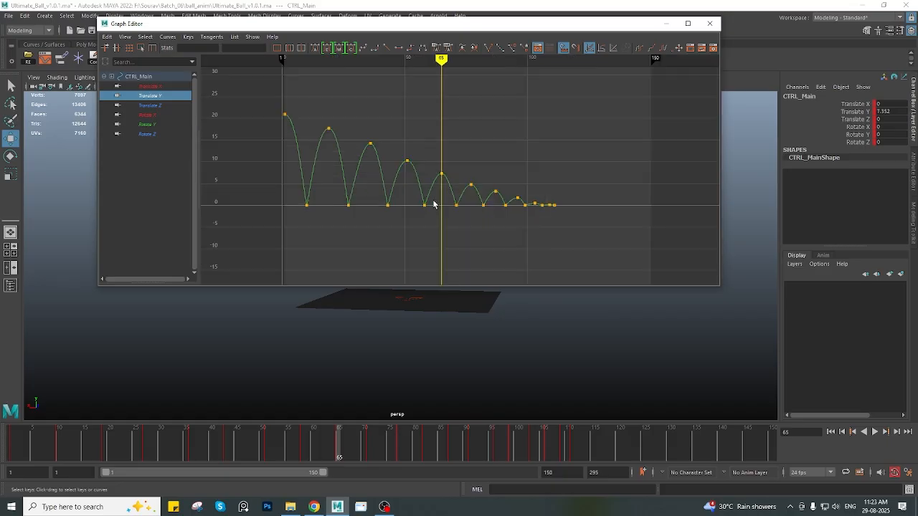
pyautogui.press('f')
pyautogui.scroll(-5, 435, 201)
pyautogui.press('f')
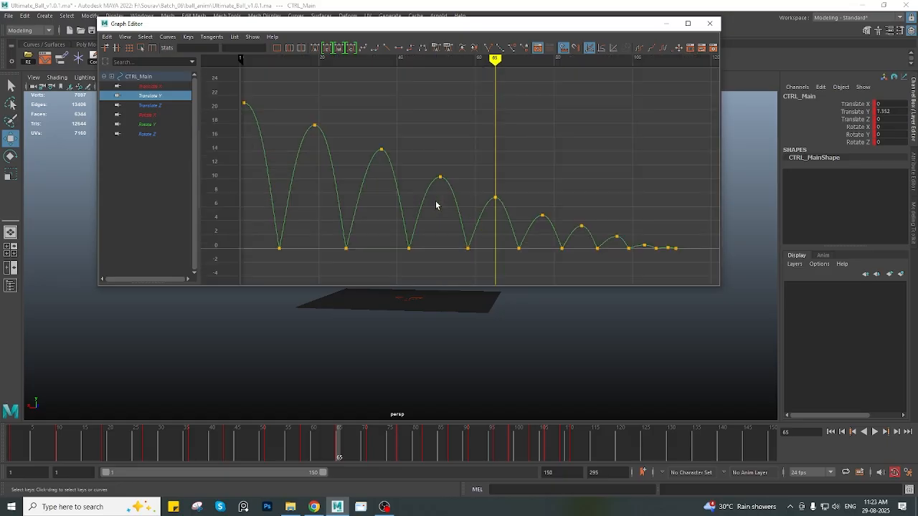
pyautogui.scroll(-2, 466, 205)
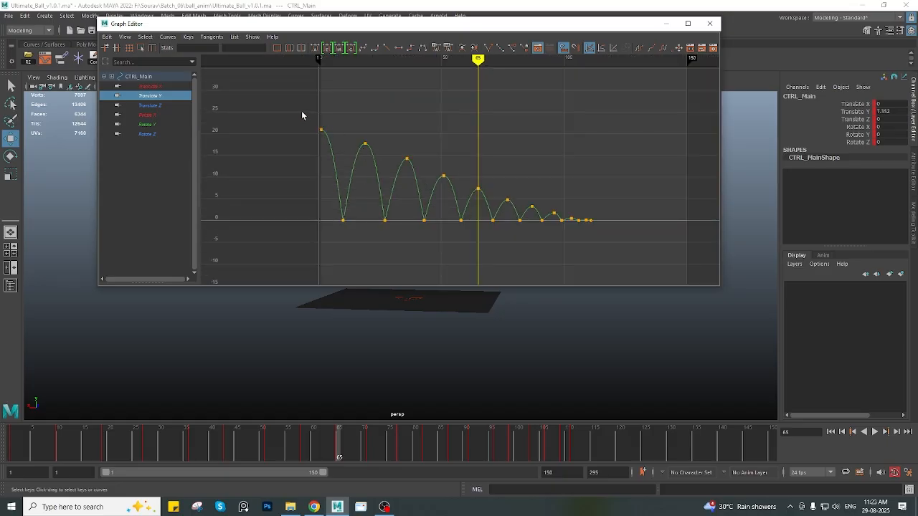
# Try to raise the five Translate Y peak keys from frame 1 to 65 together, and undo the move
pyautogui.moveTo(301, 111); pyautogui.dragTo(495, 211)
pyautogui.press('f')
pyautogui.moveTo(491, 213); pyautogui.dragTo(491, 210, button='middle')
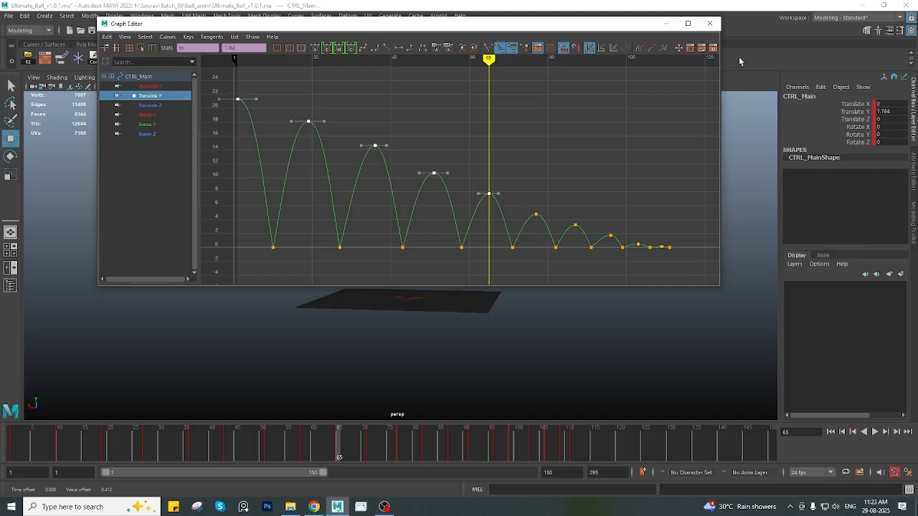
pyautogui.hotkey('ctrl', 'z')
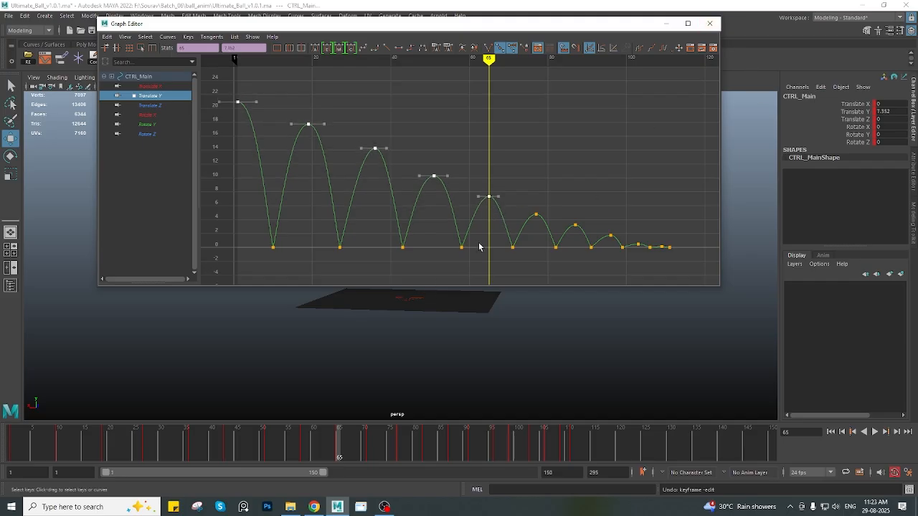
# Close the Graph Editor, play the bounce, and scrub back to the start in a closer view of the ball
pyautogui.click(710, 23)
pyautogui.hotkey('alt', 'v')
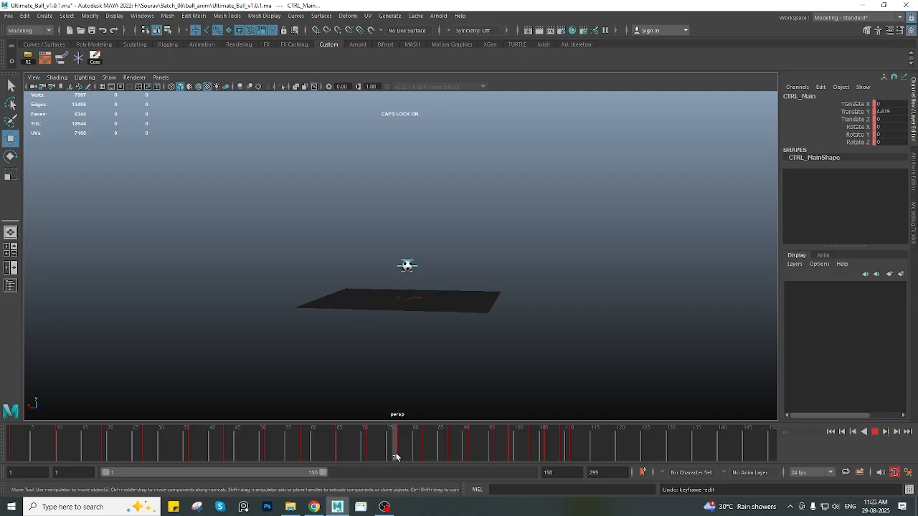
pyautogui.hotkey('alt', 'v')
pyautogui.scroll(2, 418, 313)
pyautogui.keyDown('alt'); pyautogui.moveTo(418, 313); pyautogui.dragTo(412, 259); pyautogui.keyUp('alt')
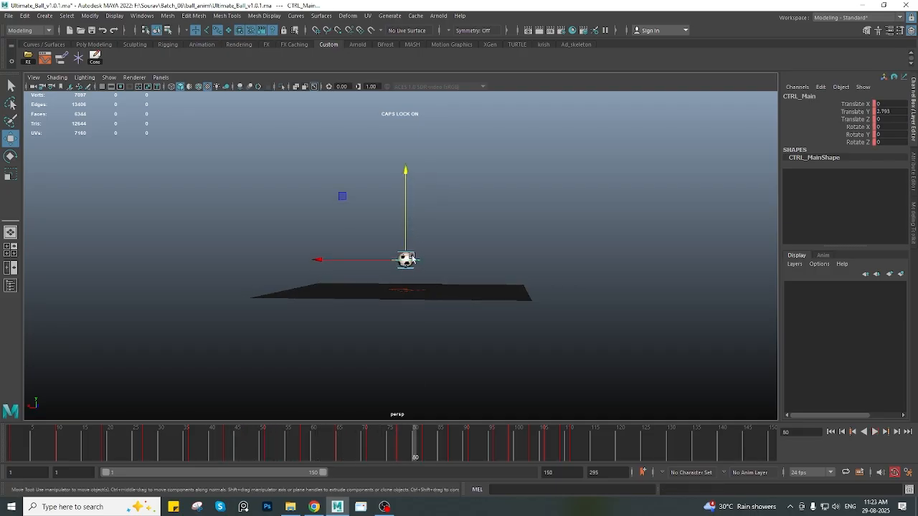
pyautogui.scroll(1, 427, 276)
pyautogui.keyDown('alt'); pyautogui.moveTo(426, 276); pyautogui.dragTo(390, 262, button='middle'); pyautogui.keyUp('alt')
pyautogui.scroll(2, 399, 272)
pyautogui.moveTo(425, 429); pyautogui.dragTo(11, 430)
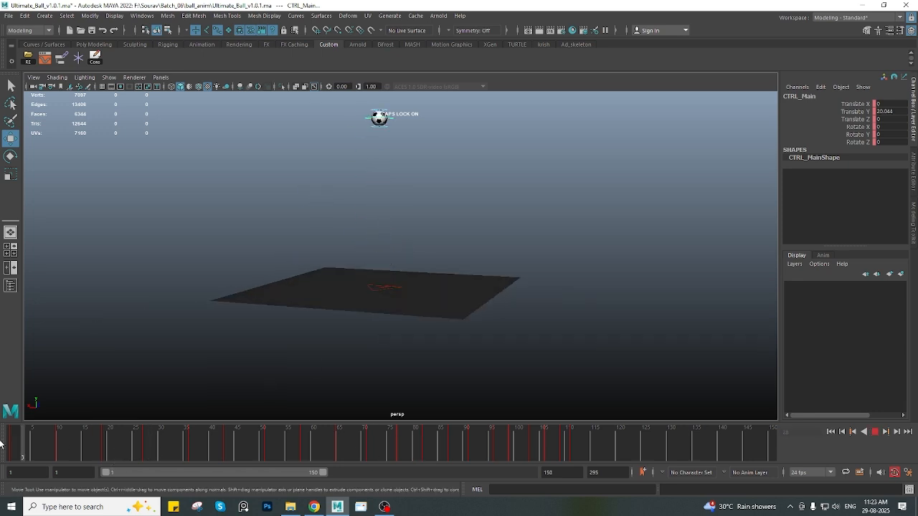
# Play the bounce from the start and scrub around frames 77 to 83 to check the lower bounces
pyautogui.click(874, 431)
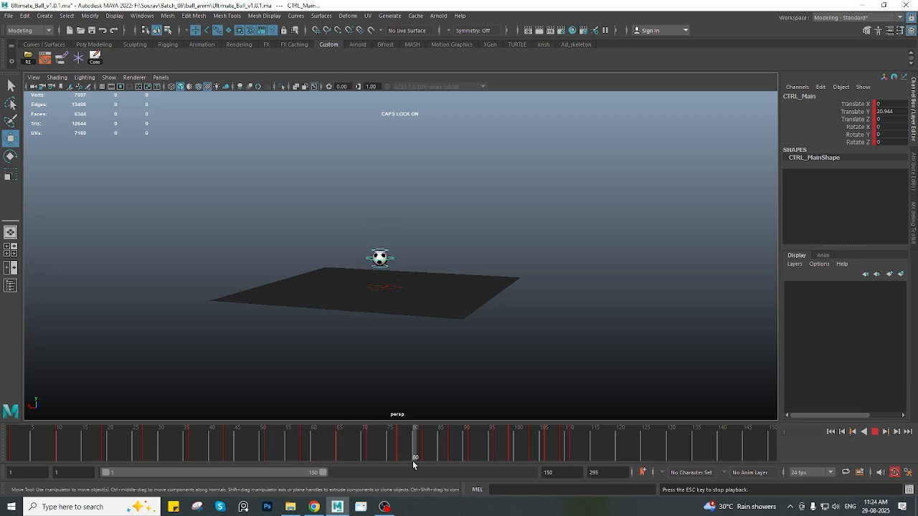
pyautogui.moveTo(297, 459)
pyautogui.mouseDown()
pyautogui.moveTo(11, 459)
pyautogui.moveTo(255, 461)
pyautogui.moveTo(485, 477)
pyautogui.moveTo(406, 484)
pyautogui.moveTo(446, 488)
pyautogui.mouseUp()
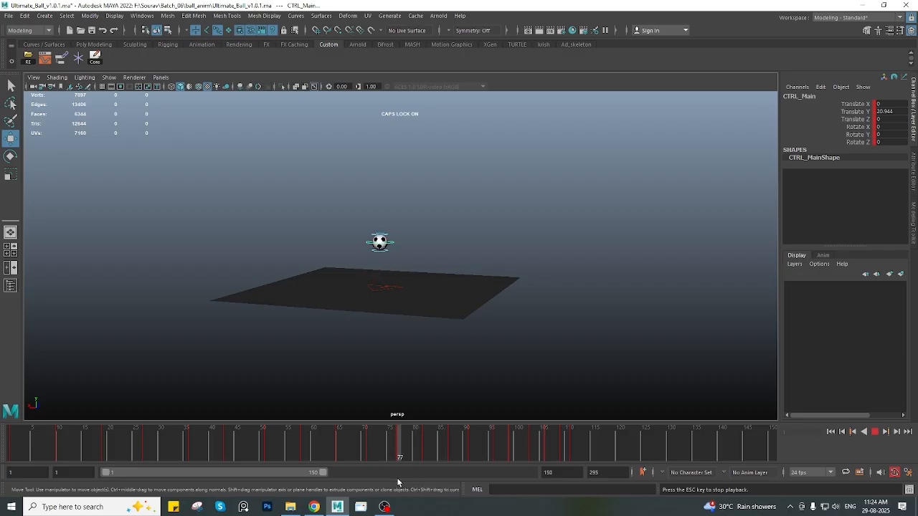
pyautogui.moveTo(398, 482)
pyautogui.mouseDown()
pyautogui.moveTo(563, 485)
pyautogui.moveTo(430, 485)
pyautogui.mouseUp()
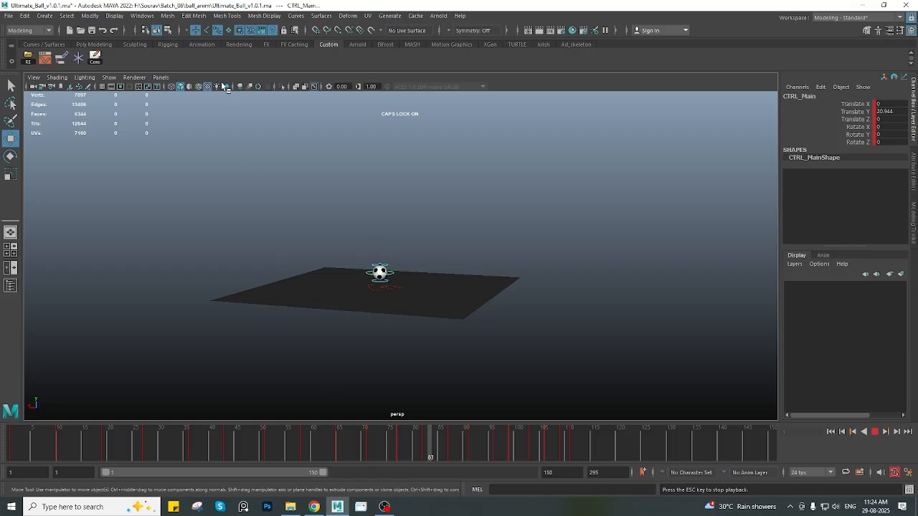
# Reopen the Graph Editor, stop playback, and deselect the Translate Y peak keys to view all curves of CTRL_Main
pyautogui.click(45, 57)
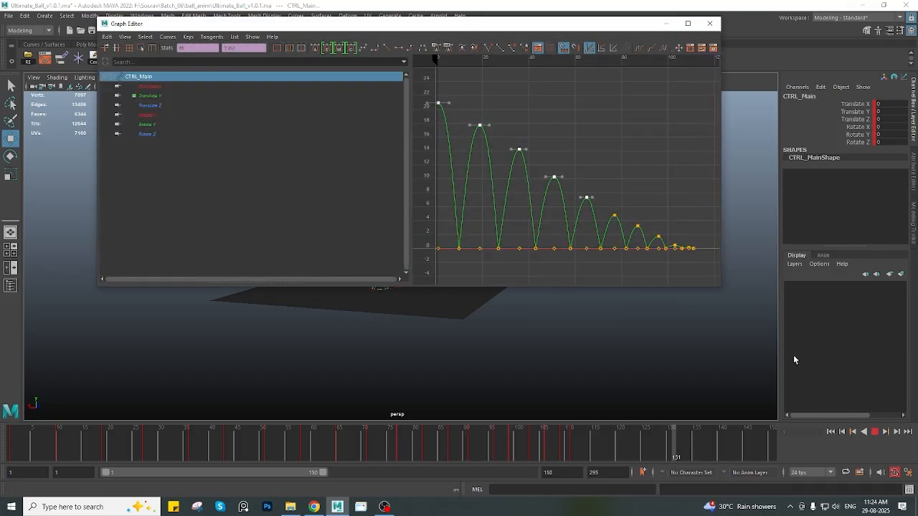
pyautogui.press('Escape')
pyautogui.press('a')
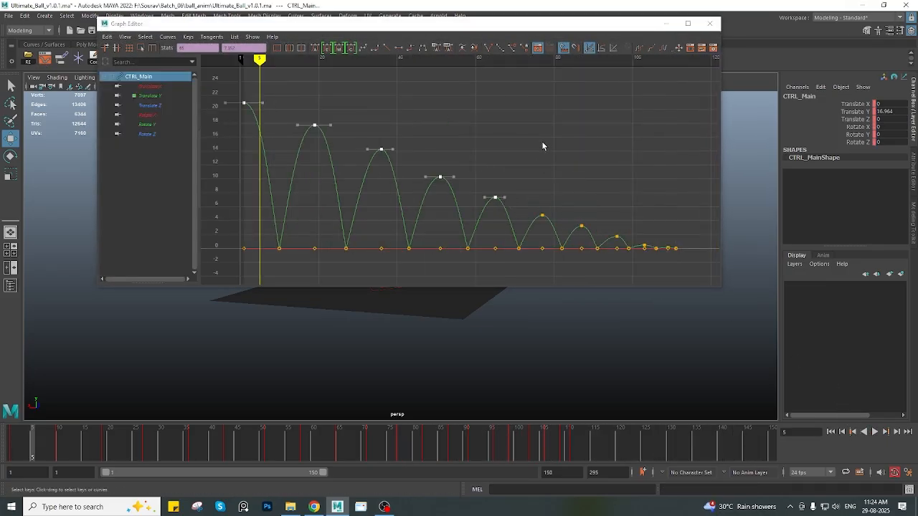
pyautogui.click(542, 146)
pyautogui.scroll(-2, 446, 208)
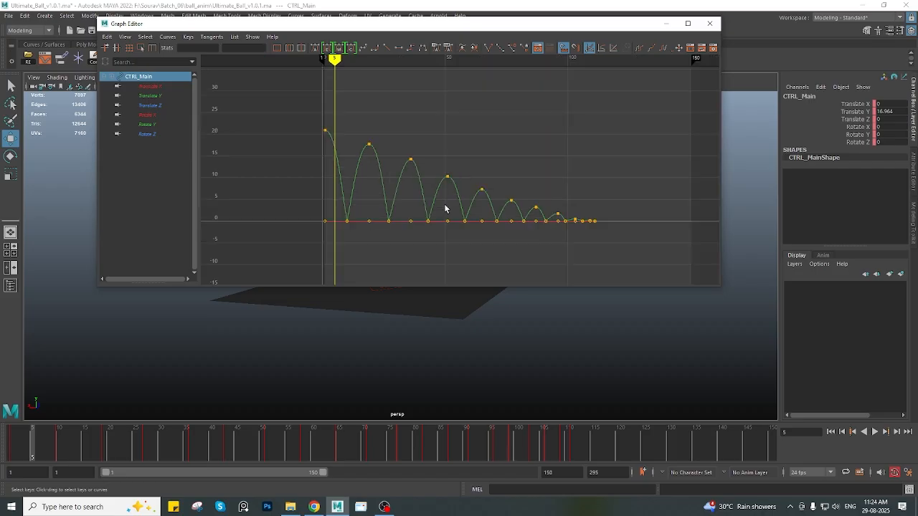
# Isolate the Translate Y curve of CTRL_Main in the Graph Editor and clear the selection of its lower bounce peaks
pyautogui.scroll(2, 494, 217)
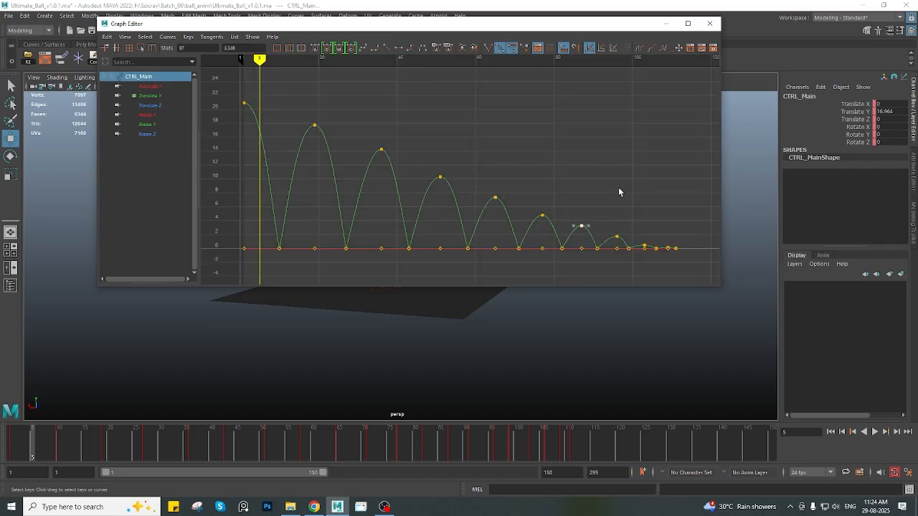
pyautogui.keyDown('alt'); pyautogui.moveTo(619, 192); pyautogui.dragTo(585, 173, button='middle'); pyautogui.keyUp('alt')
pyautogui.click(170, 96)
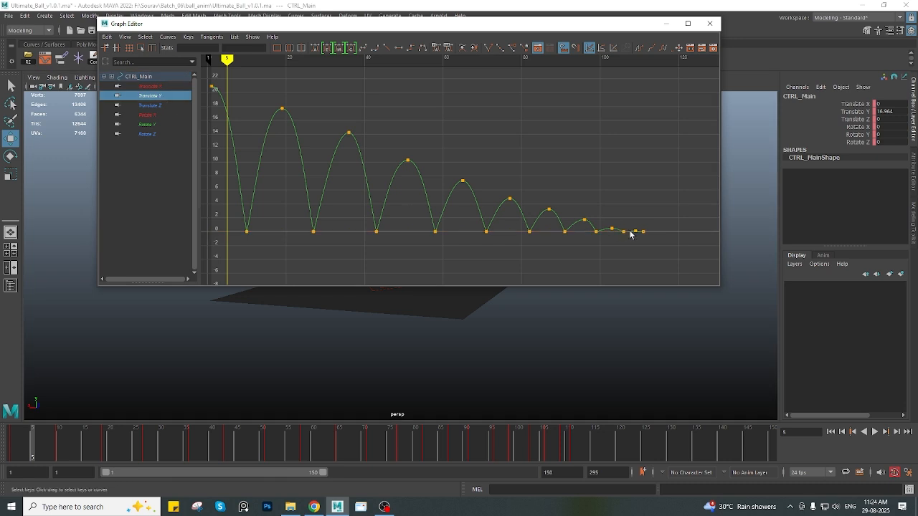
pyautogui.moveTo(561, 219); pyautogui.dragTo(562, 222)
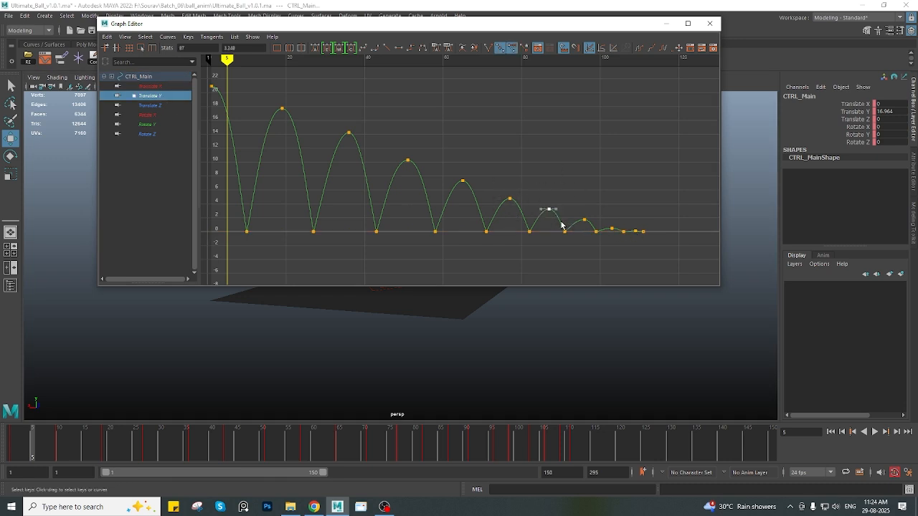
pyautogui.click(463, 179)
pyautogui.moveTo(500, 182); pyautogui.dragTo(562, 228)
pyautogui.click(529, 154)
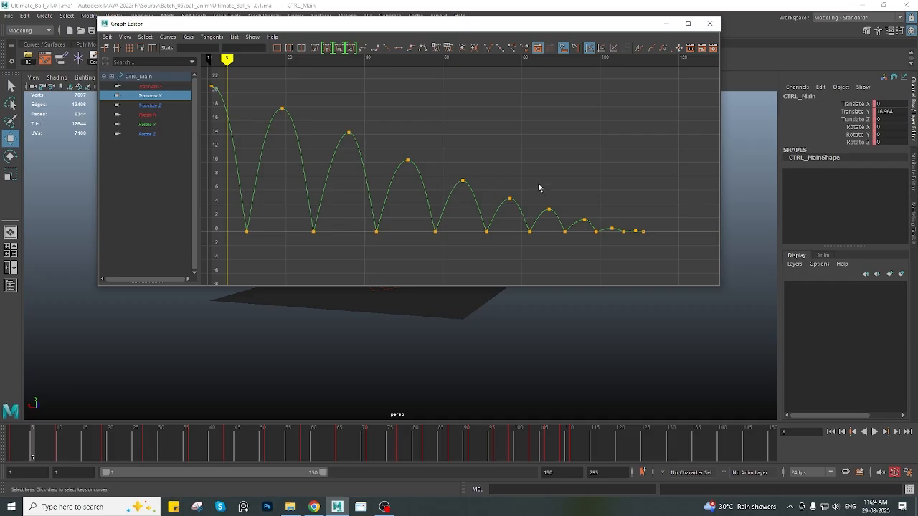
# Try to lower the Translate Y peak key at frame 87, and undo the move
pyautogui.keyDown('alt'); pyautogui.moveTo(555, 190); pyautogui.dragTo(519, 178, button='middle'); pyautogui.keyUp('alt')
pyautogui.scroll(4, 519, 208)
pyautogui.moveTo(500, 176); pyautogui.dragTo(536, 208)
pyautogui.moveTo(520, 162); pyautogui.dragTo(520, 168, button='middle')
pyautogui.hotkey('ctrl', 'z')
pyautogui.scroll(-4, 462, 169)
pyautogui.scroll(-4, 462, 170)
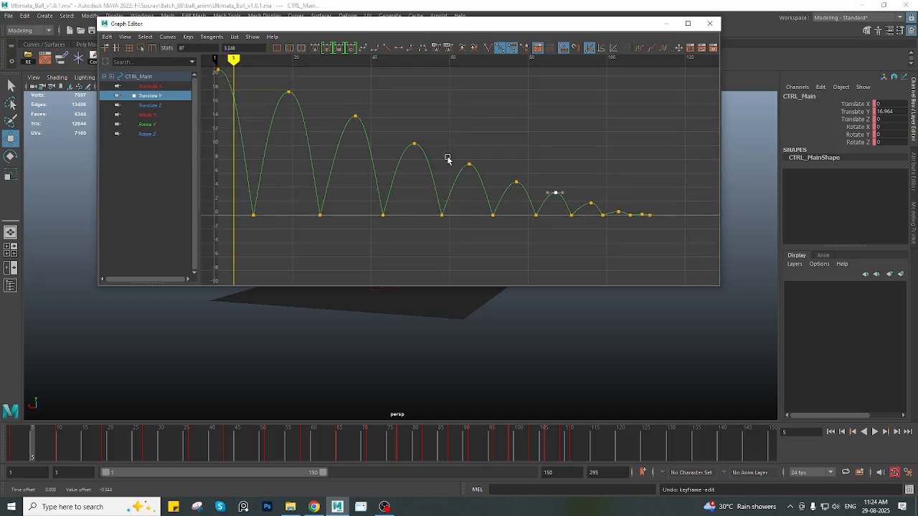
# Try to raise the four tall Translate Y bounce peaks before frame 77 together, and undo the move
pyautogui.moveTo(281, 88); pyautogui.dragTo(482, 177)
pyautogui.press('f')
pyautogui.keyDown('shift'); pyautogui.moveTo(455, 145); pyautogui.dragTo(455, 142, button='middle'); pyautogui.keyUp('shift')
pyautogui.hotkey('ctrl', 'z')
# Select the tall Translate Y bounce peaks together, up to and including the peak key at frame 77
pyautogui.click(455, 165)
pyautogui.click(468, 175)
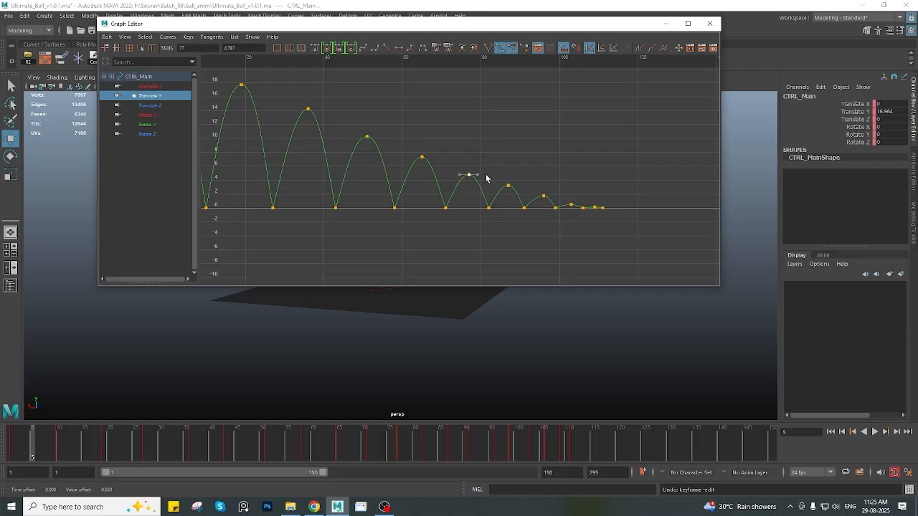
pyautogui.moveTo(402, 146); pyautogui.dragTo(475, 179)
pyautogui.press('a')
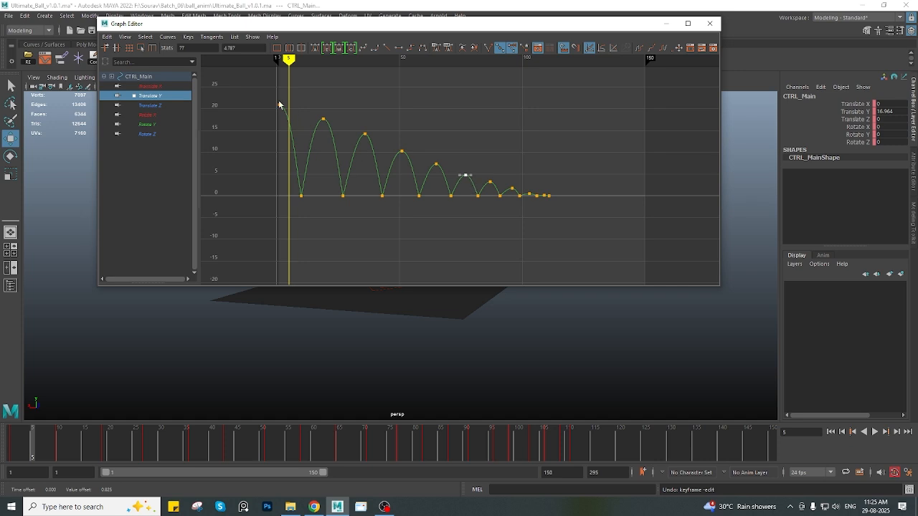
pyautogui.moveTo(279, 105); pyautogui.dragTo(481, 180)
pyautogui.press('f')
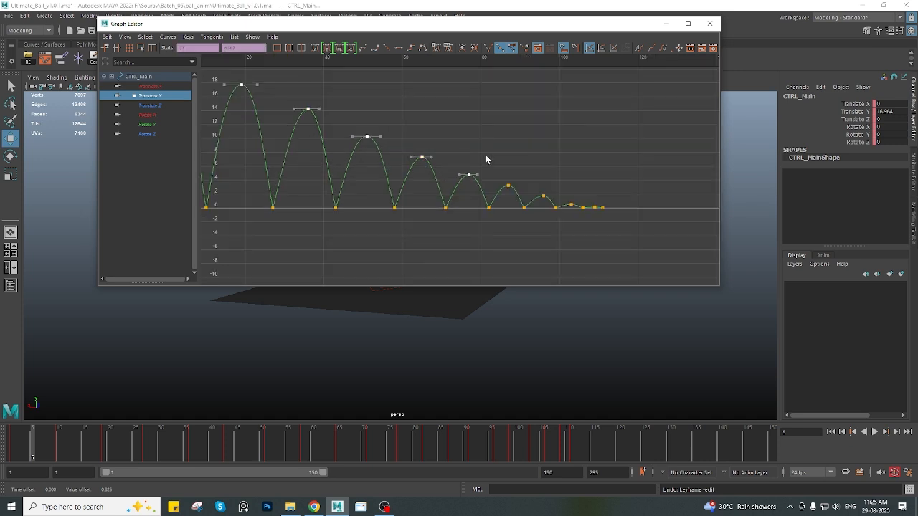
# Raise the five selected bounce-peak keys on the Translate Y curve by about 0.76, then close the Graph Editor
pyautogui.keyDown('shift'); pyautogui.moveTo(472, 152); pyautogui.dragTo(471, 146, button='middle'); pyautogui.keyUp('shift')
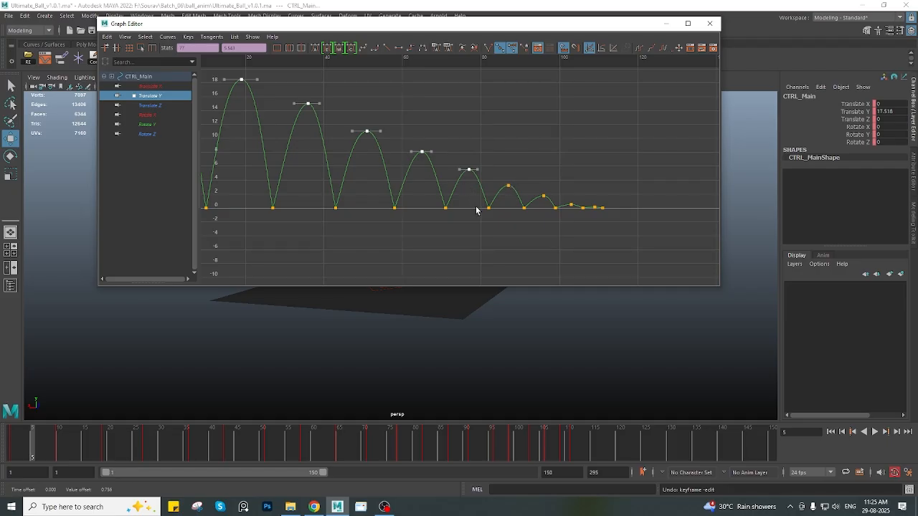
pyautogui.click(506, 223)
pyautogui.keyDown('alt'); pyautogui.moveTo(510, 205); pyautogui.dragTo(462, 209, button='middle'); pyautogui.keyUp('alt')
pyautogui.scroll(3, 455, 207)
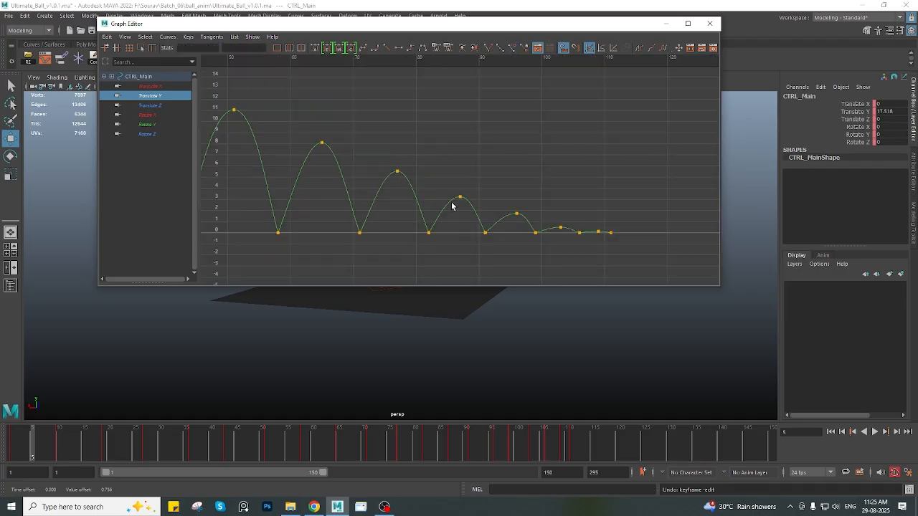
pyautogui.scroll(-3, 394, 197)
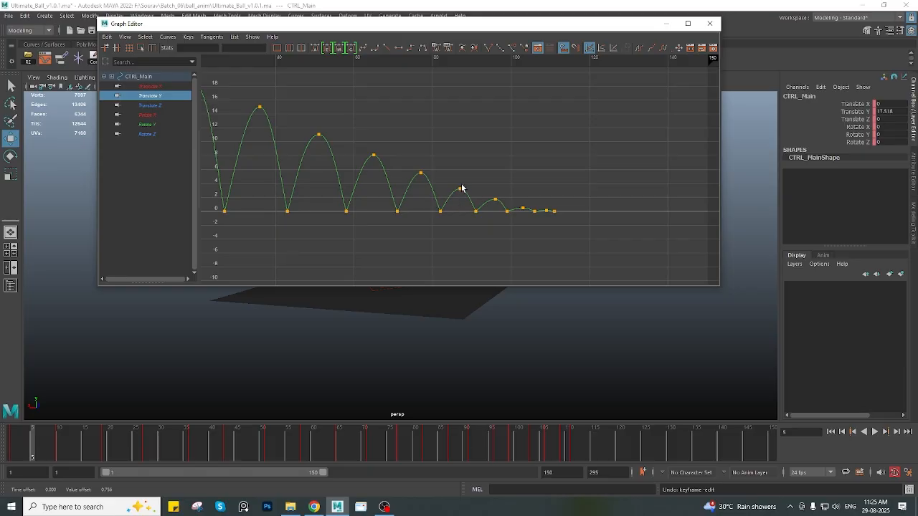
pyautogui.moveTo(448, 179); pyautogui.dragTo(476, 206)
pyautogui.press('a')
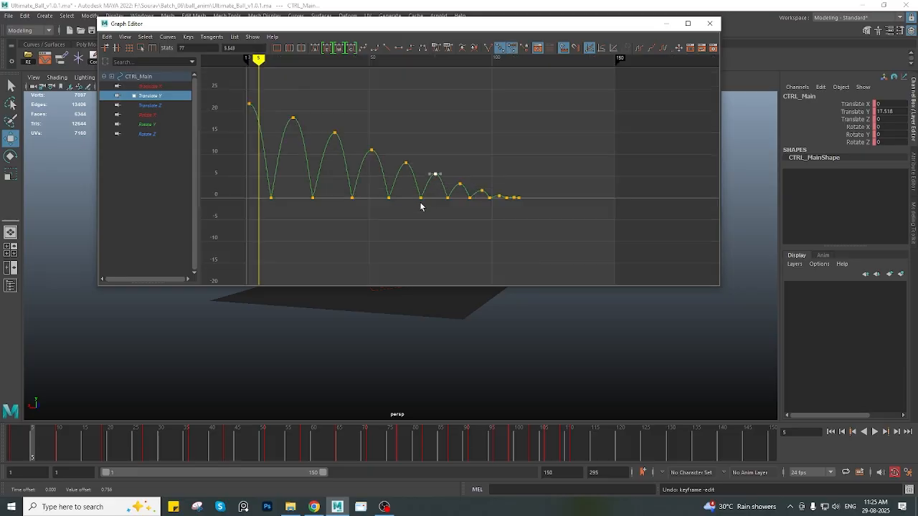
pyautogui.click(710, 23)
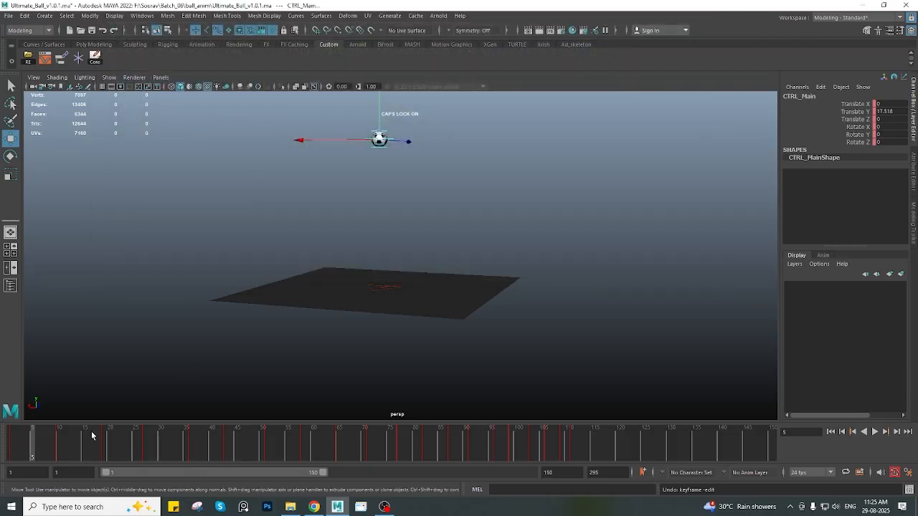
# Play the bounce animation from frame 1, watch the ball's motion in the perspective view, and stop playback
pyautogui.hotkey('alt', 'shift', 'v')
pyautogui.scroll(-3, 444, 321)
pyautogui.keyDown('alt'); pyautogui.moveTo(432, 263); pyautogui.dragTo(426, 303, button='middle'); pyautogui.keyUp('alt')
pyautogui.keyDown('alt'); pyautogui.moveTo(426, 304); pyautogui.dragTo(413, 320); pyautogui.keyUp('alt')
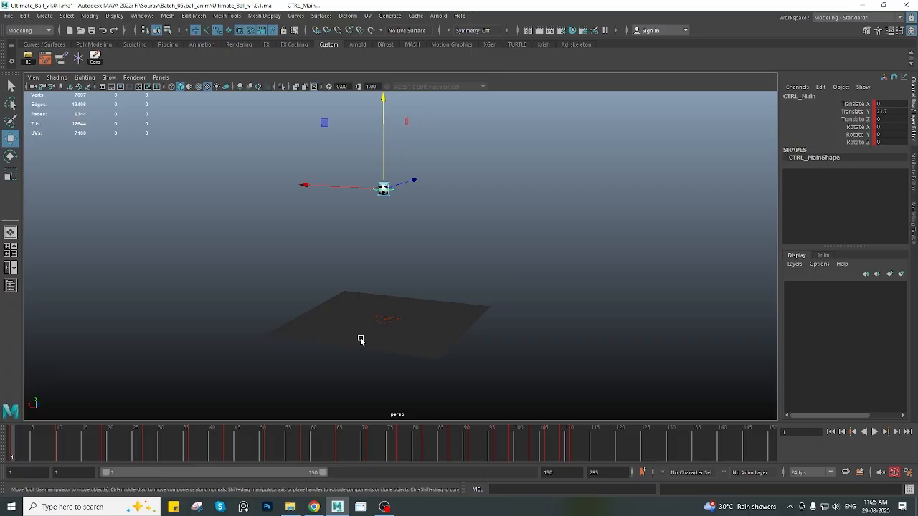
pyautogui.scroll(2, 408, 305)
pyautogui.keyDown('alt'); pyautogui.moveTo(375, 277); pyautogui.dragTo(389, 276); pyautogui.keyUp('alt')
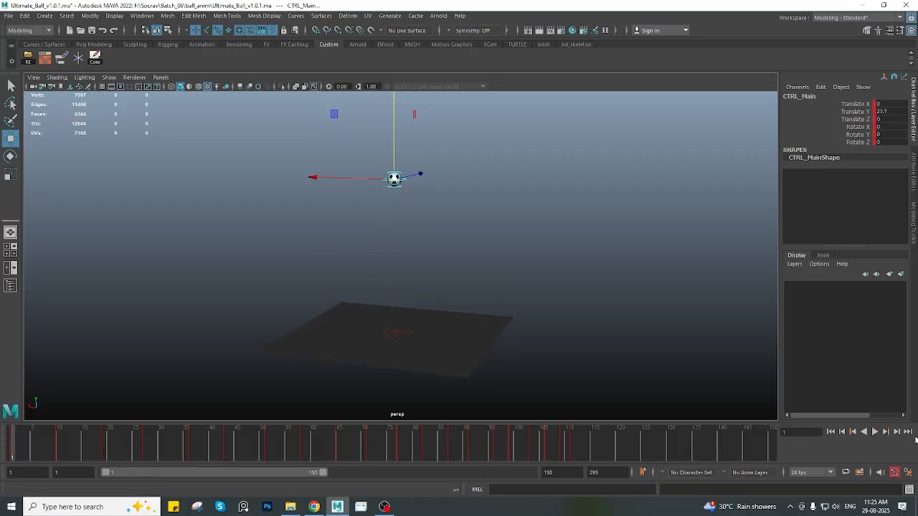
pyautogui.hotkey('alt', 'v')
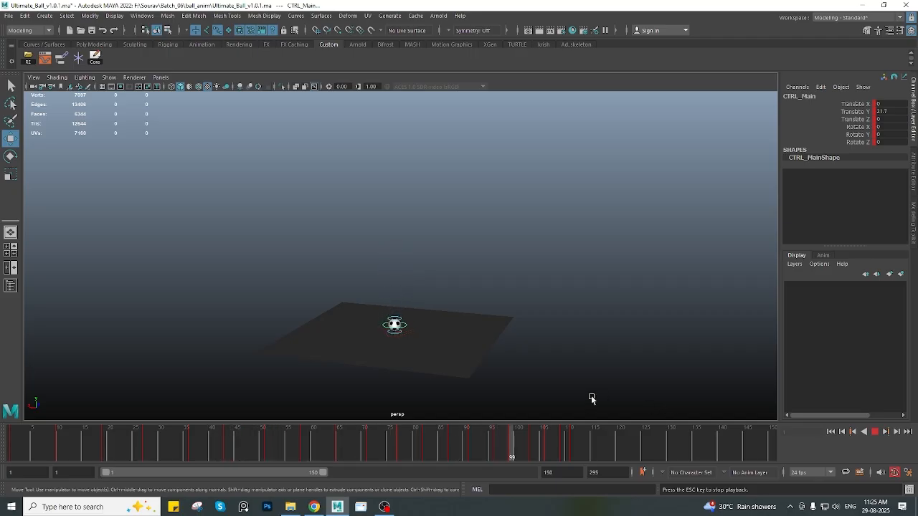
pyautogui.keyDown('alt'); pyautogui.moveTo(408, 309); pyautogui.dragTo(414, 320); pyautogui.keyUp('alt')
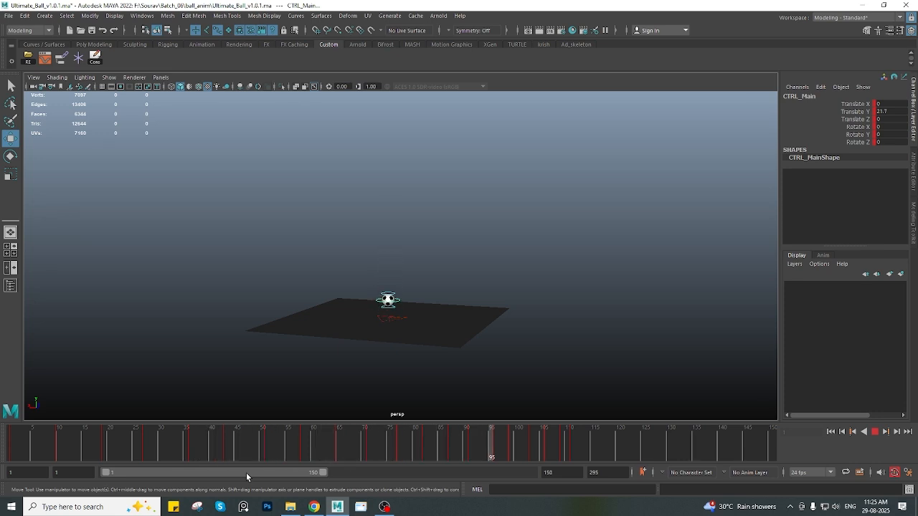
pyautogui.click(875, 432)
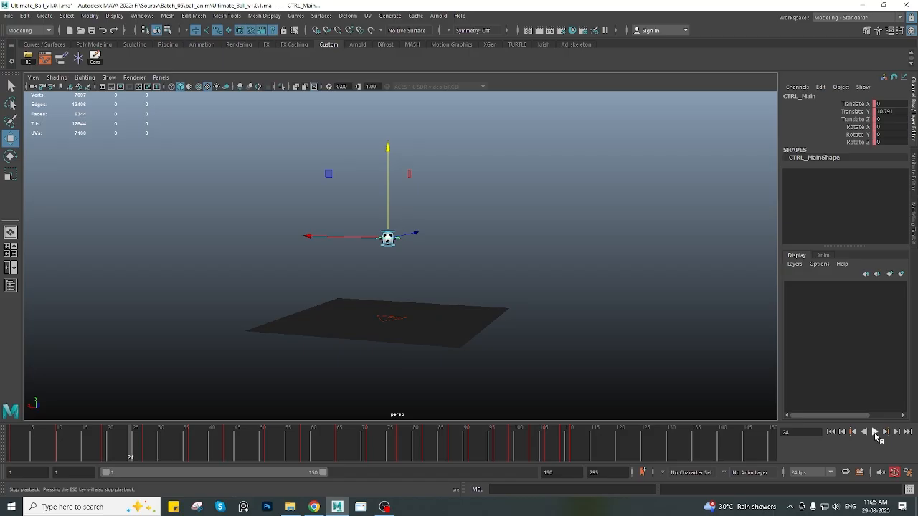
# Snip the viewport with the Snipping Tool, sketch the ball's forward-bouncing path in red, and discard the snip
pyautogui.keyDown('alt'); pyautogui.moveTo(365, 271); pyautogui.dragTo(372, 224); pyautogui.keyUp('alt')
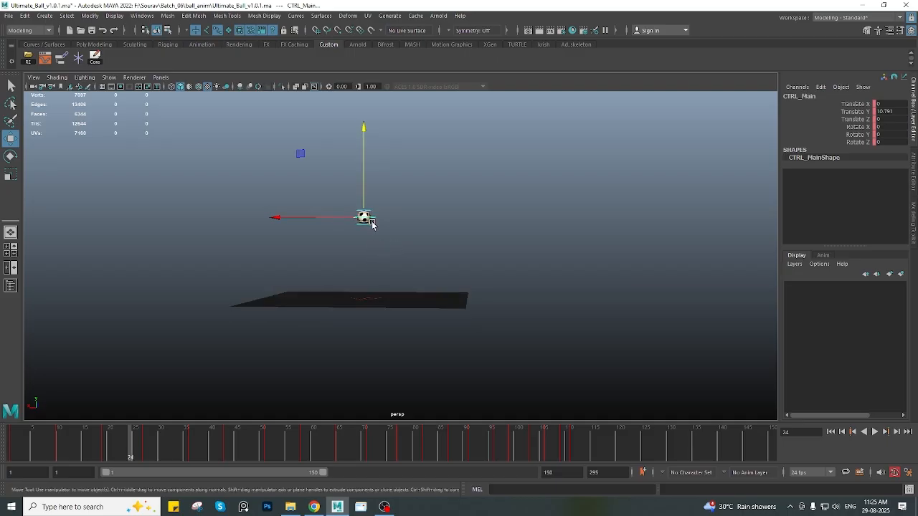
pyautogui.click(198, 506)
pyautogui.click(26, 24)
pyautogui.moveTo(221, 128); pyautogui.dragTo(767, 402)
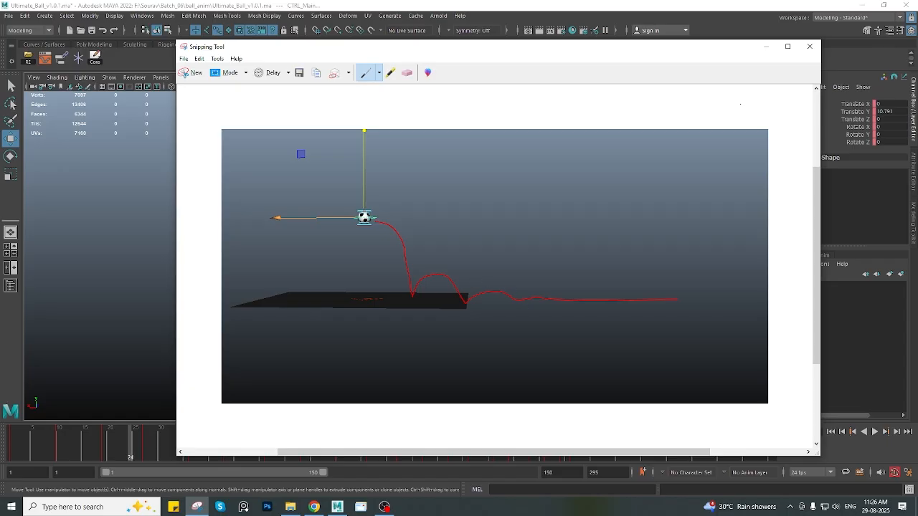
pyautogui.click(810, 46)
pyautogui.click(536, 258)
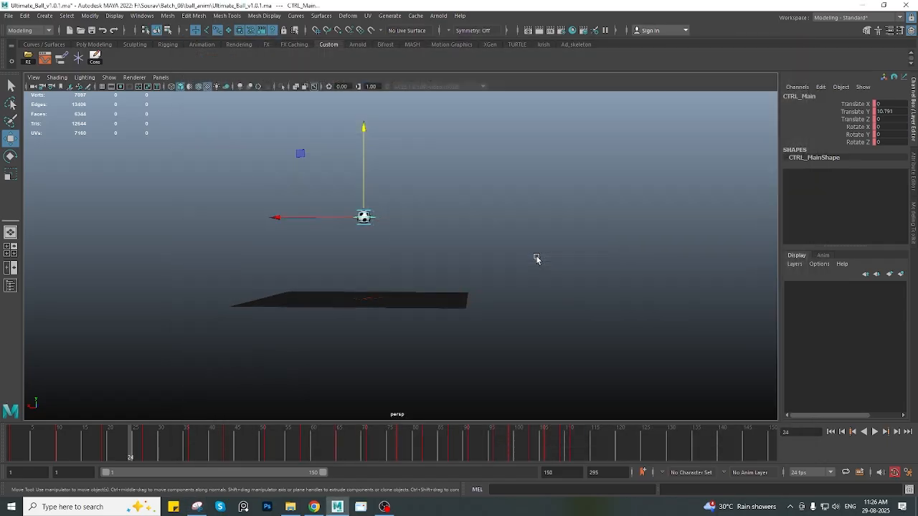
pyautogui.keyDown('alt'); pyautogui.moveTo(354, 337); pyautogui.dragTo(350, 243); pyautogui.keyUp('alt')
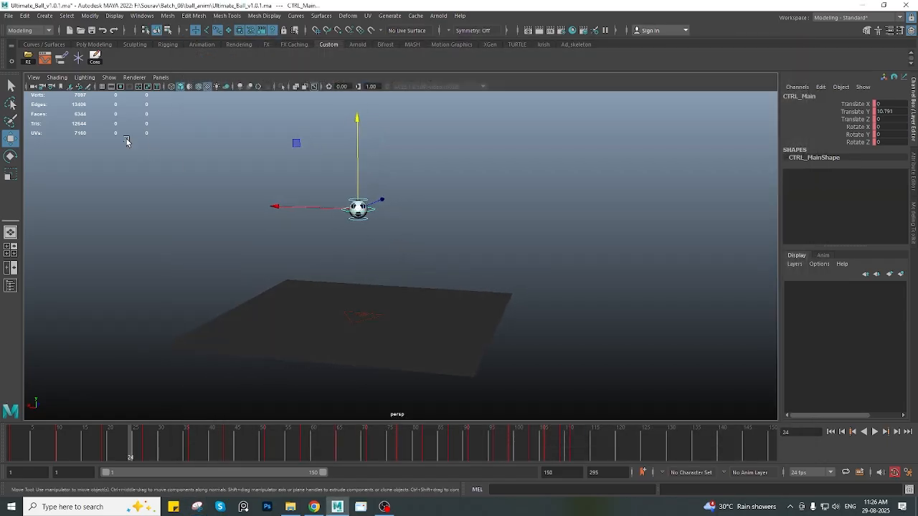
pyautogui.click(108, 77)
pyautogui.click(489, 212)
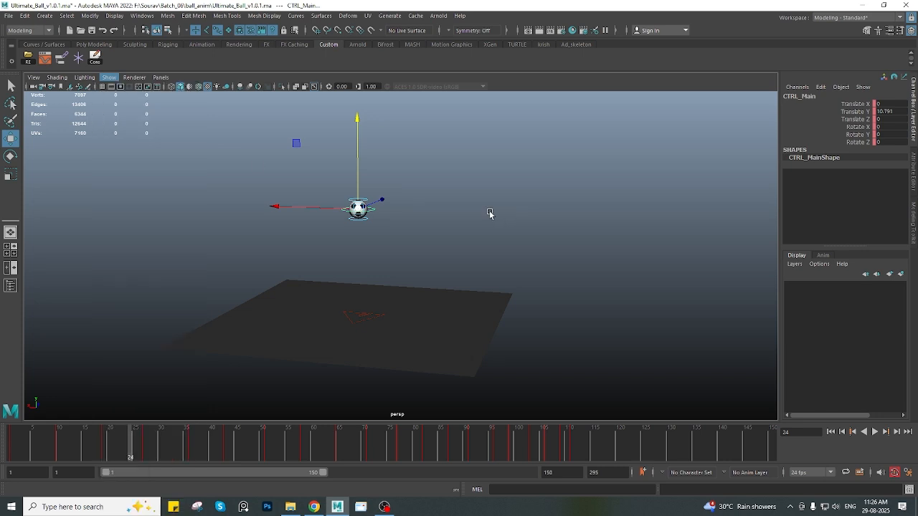
pyautogui.keyDown('alt'); pyautogui.moveTo(443, 235); pyautogui.dragTo(382, 213); pyautogui.keyUp('alt')
pyautogui.click(356, 196)
pyautogui.moveTo(364, 242)
pyautogui.keyDown('alt'); pyautogui.mouseDown()
pyautogui.moveTo(362, 229)
pyautogui.moveTo(334, 231)
pyautogui.moveTo(381, 244)
pyautogui.moveTo(393, 234)
pyautogui.moveTo(367, 247)
pyautogui.mouseUp(); pyautogui.keyUp('alt')
pyautogui.keyDown('alt'); pyautogui.moveTo(367, 248); pyautogui.dragTo(341, 242, button='middle'); pyautogui.keyUp('alt')
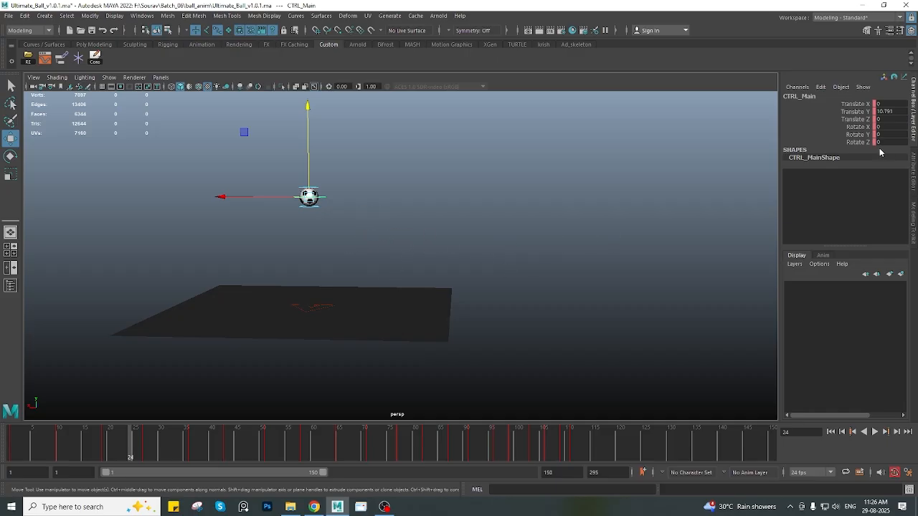
pyautogui.keyDown('alt'); pyautogui.moveTo(372, 237); pyautogui.dragTo(380, 238, button='middle'); pyautogui.keyUp('alt')
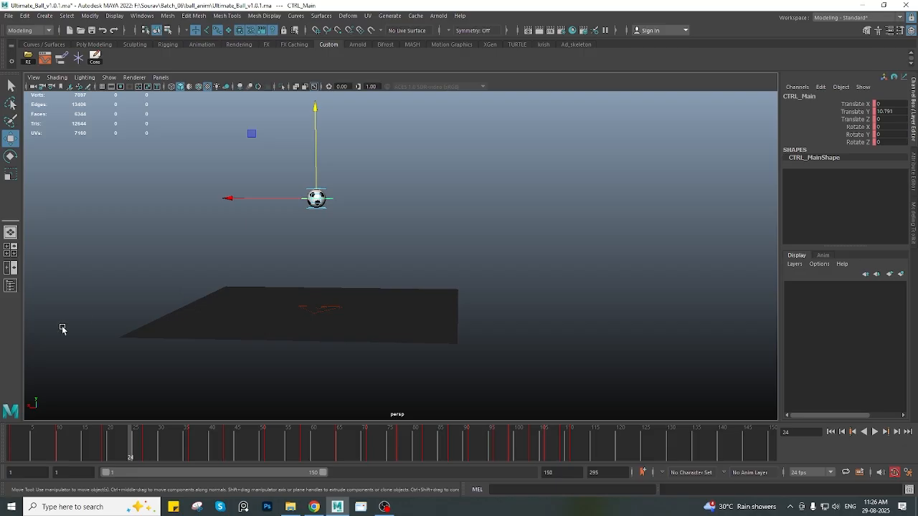
# Try moving the ball along Translate X at frame 7, undoing each move
pyautogui.moveTo(58, 438); pyautogui.dragTo(44, 448)
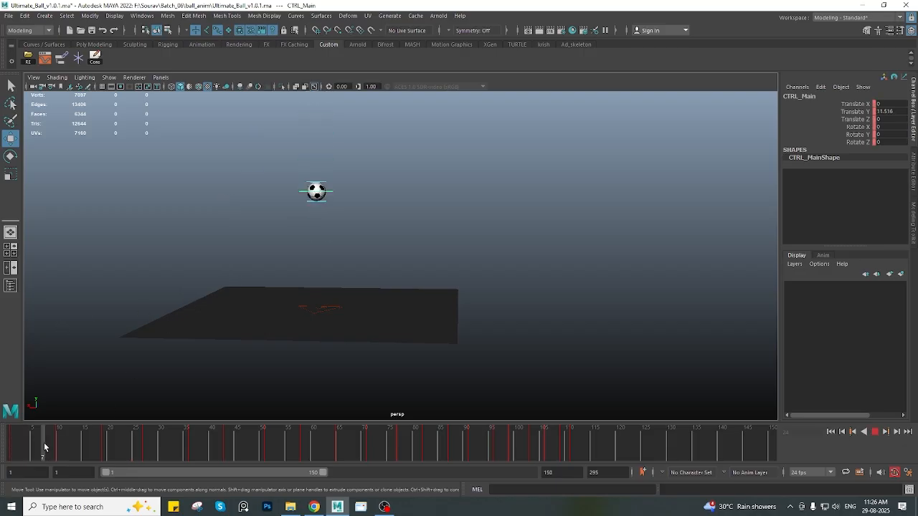
pyautogui.moveTo(229, 198); pyautogui.dragTo(256, 194)
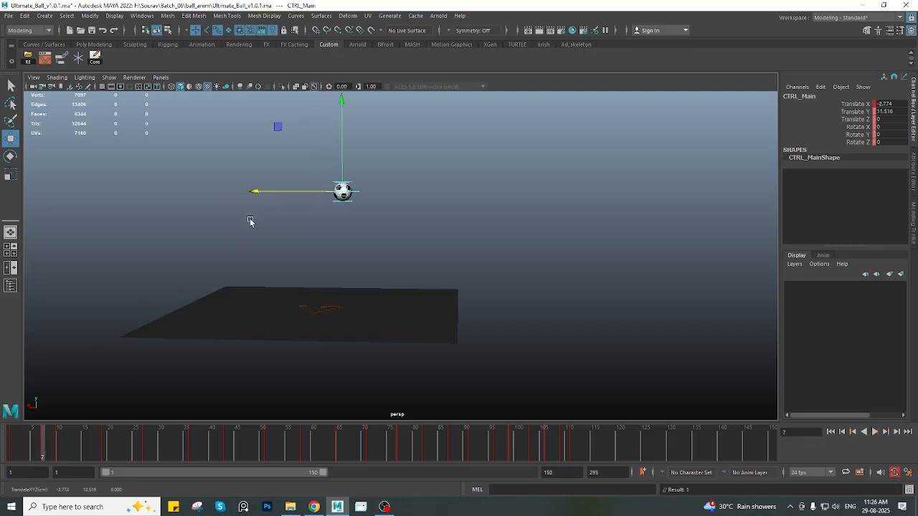
pyautogui.hotkey('ctrl', 'z')
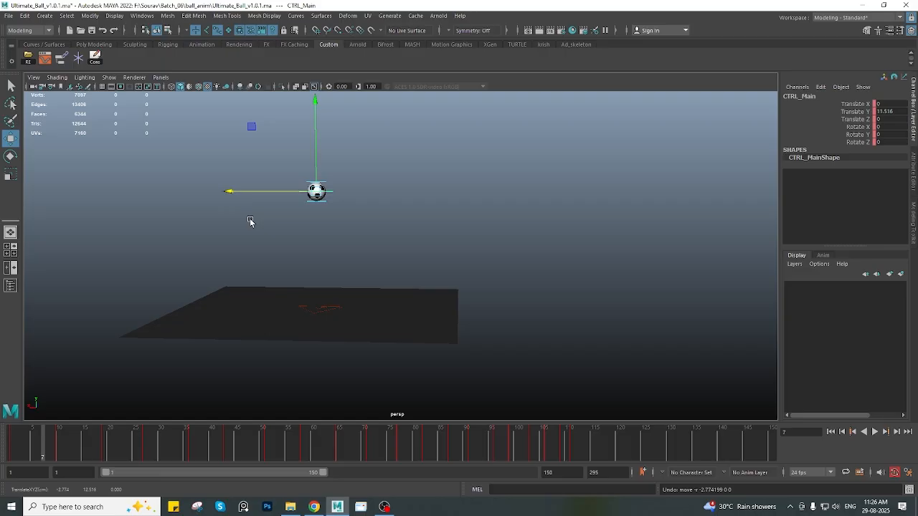
pyautogui.click(855, 104)
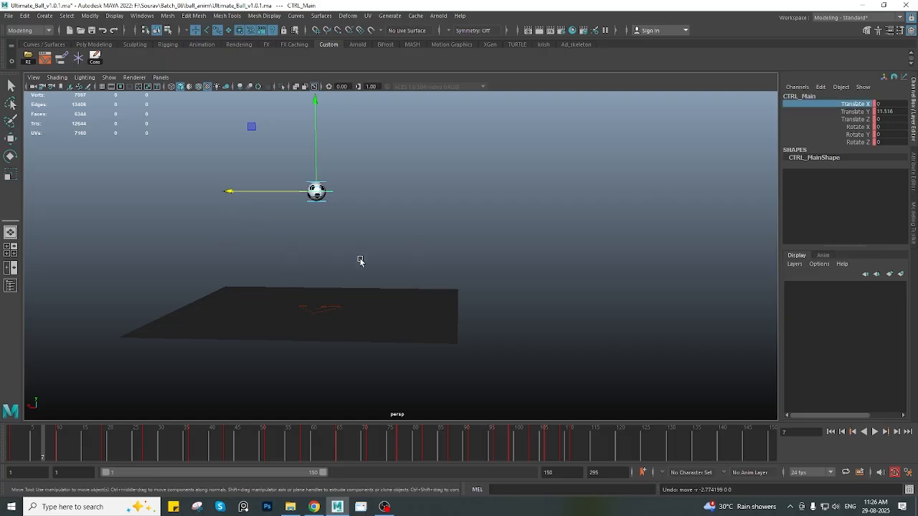
pyautogui.moveTo(334, 258); pyautogui.dragTo(411, 283, button='middle')
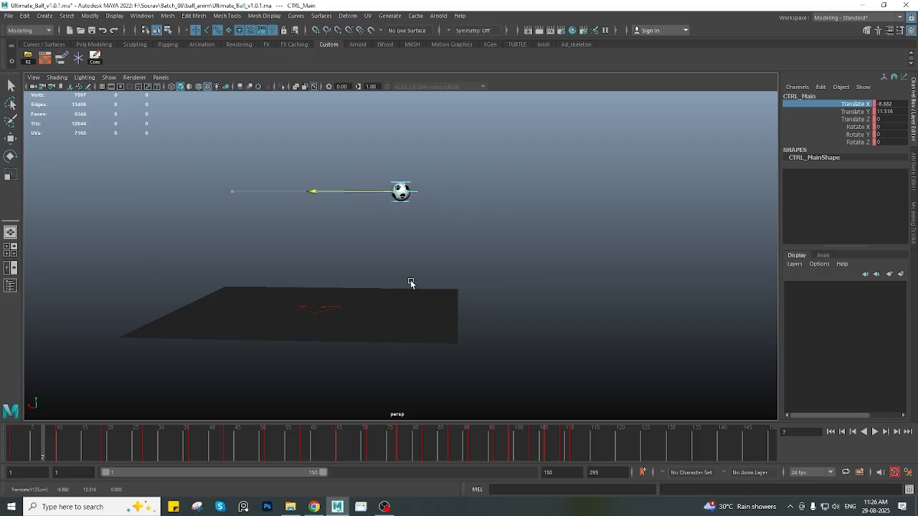
pyautogui.hotkey('ctrl', 'z')
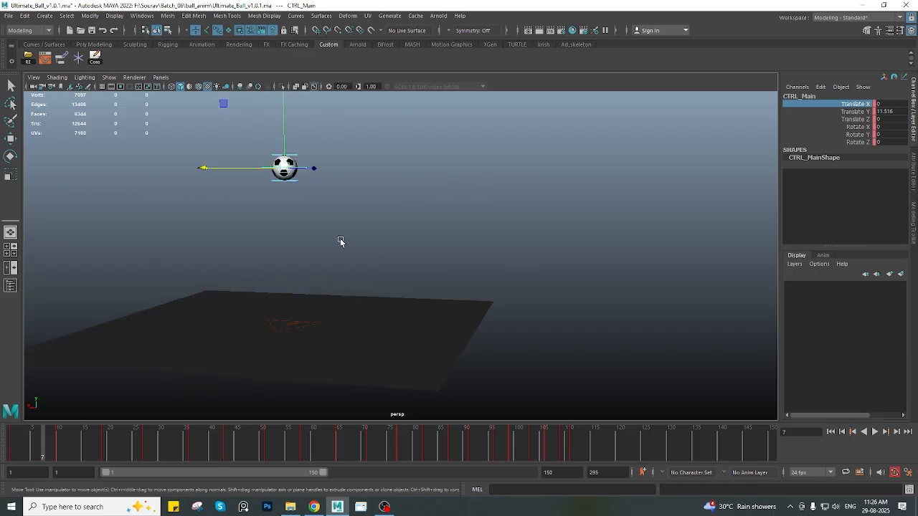
# Scrub and play through the animation to check where the ball stops around its last key at frame 111
pyautogui.click(23, 447)
pyautogui.moveTo(24, 447); pyautogui.dragTo(571, 448)
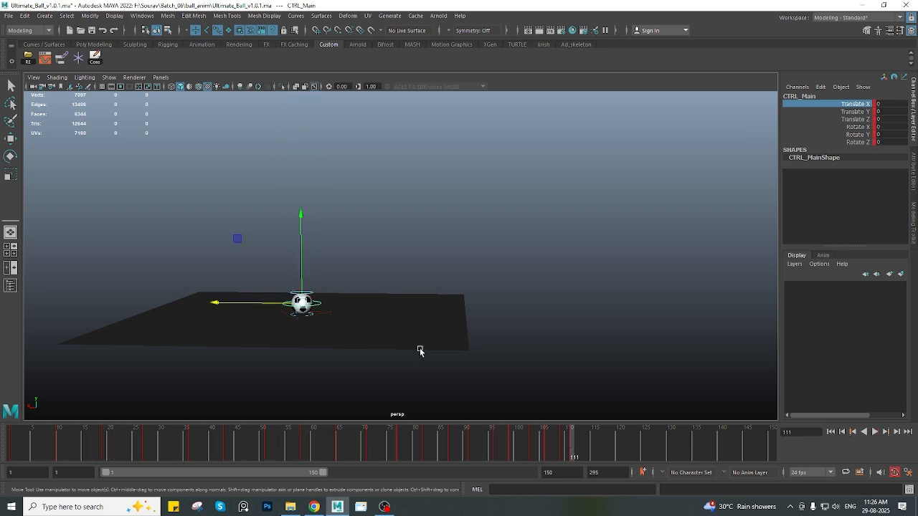
pyautogui.keyDown('alt'); pyautogui.moveTo(420, 352); pyautogui.dragTo(404, 318, button='middle'); pyautogui.keyUp('alt')
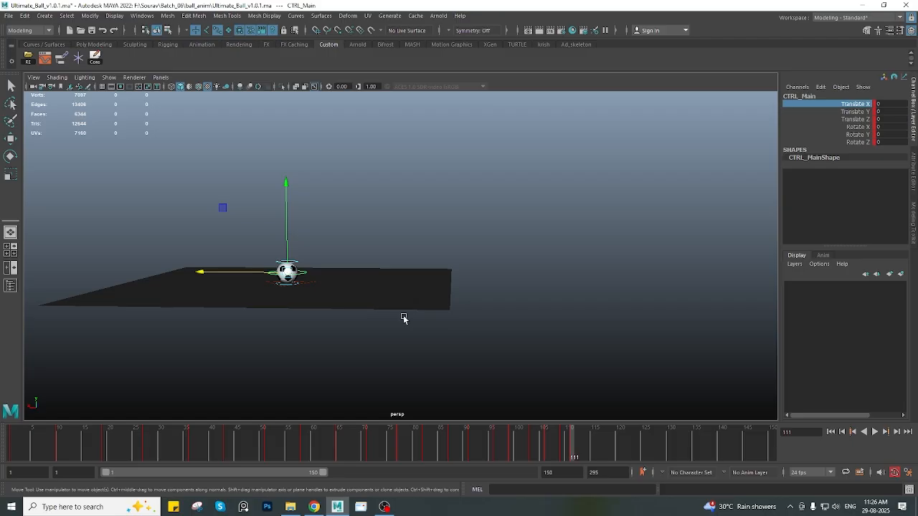
pyautogui.hotkey('alt', 'v')
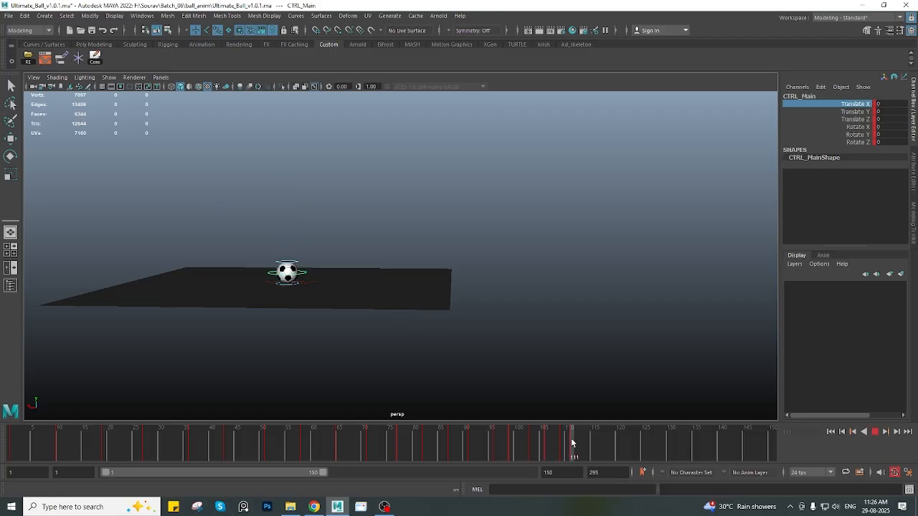
pyautogui.click(571, 443)
pyautogui.keyDown('alt'); pyautogui.moveTo(424, 352); pyautogui.dragTo(462, 322, button='middle'); pyautogui.keyUp('alt')
pyautogui.scroll(3, 429, 325)
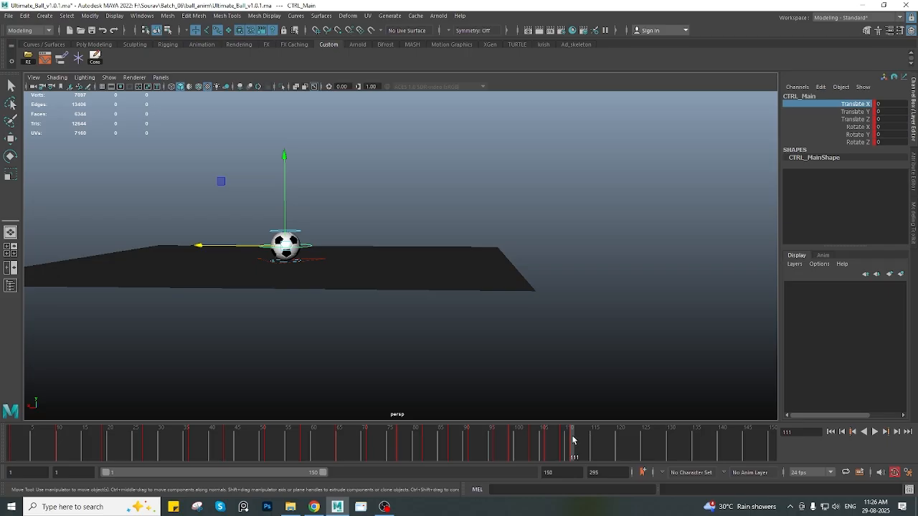
pyautogui.hotkey('alt', 'v')
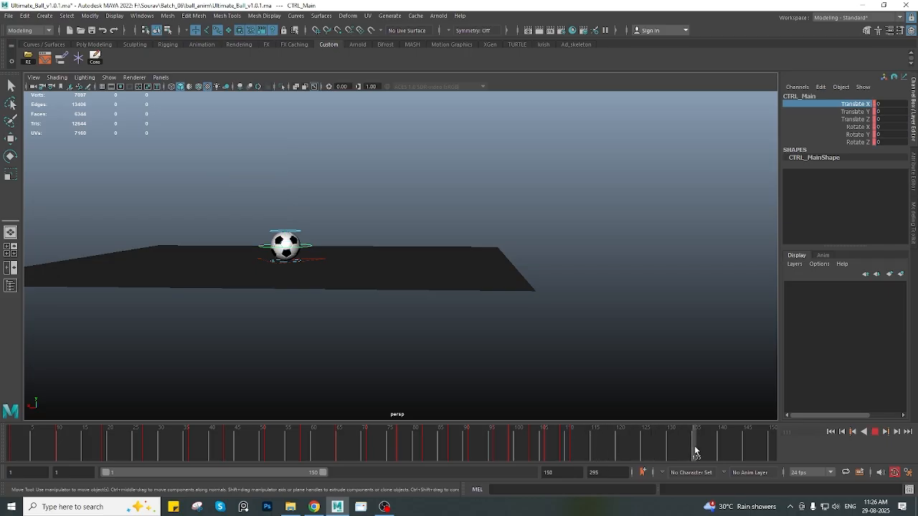
pyautogui.click(571, 444)
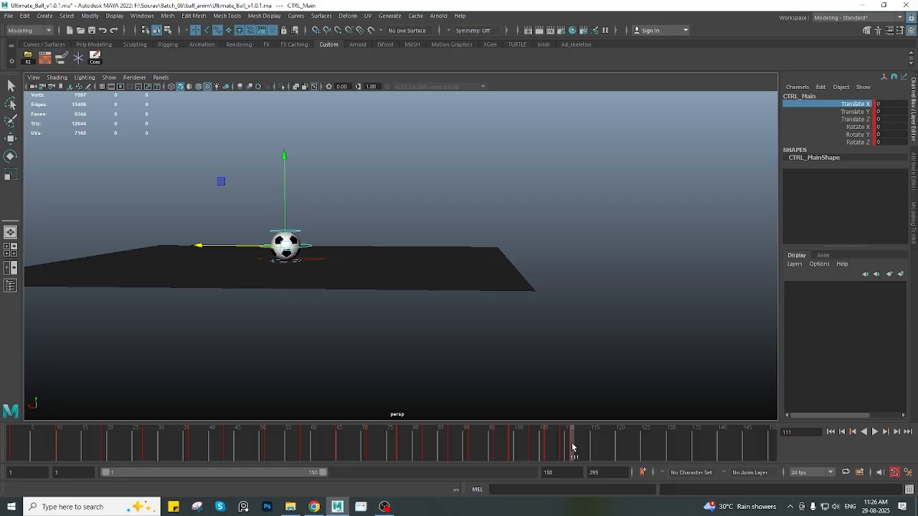
# Go to frame 135, show the Translate X curve in the Graph Editor, and shorten the editor window to uncover the ball
pyautogui.moveTo(572, 443); pyautogui.dragTo(696, 445)
pyautogui.keyDown('alt'); pyautogui.moveTo(329, 289); pyautogui.dragTo(338, 286, button='middle'); pyautogui.keyUp('alt')
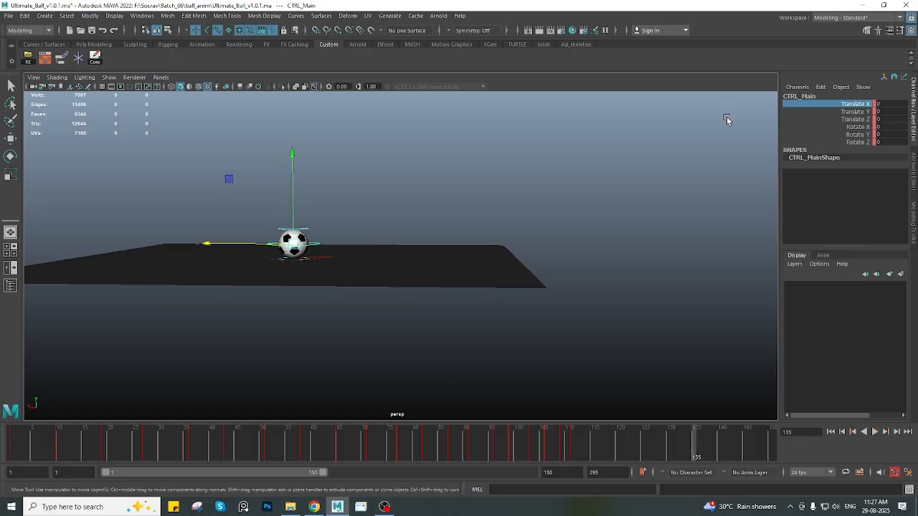
pyautogui.click(44, 57)
pyautogui.click(166, 87)
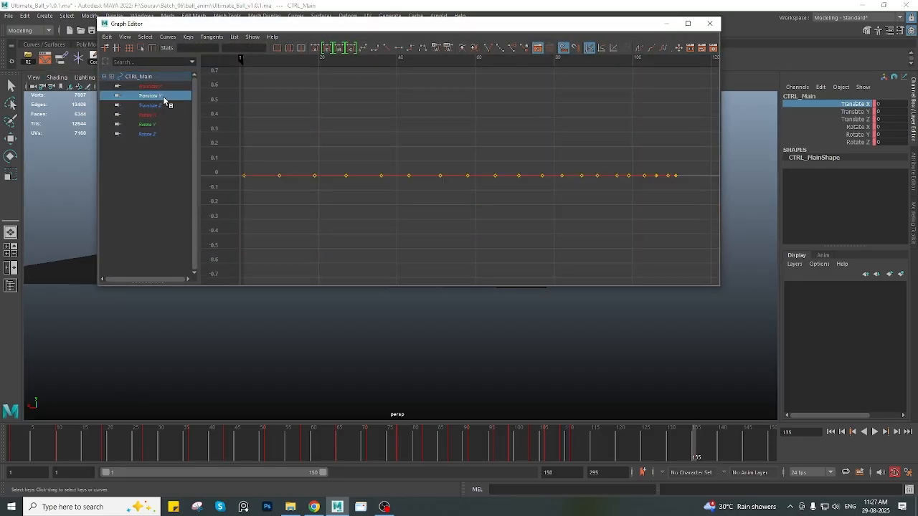
pyautogui.click(166, 105)
pyautogui.click(165, 87)
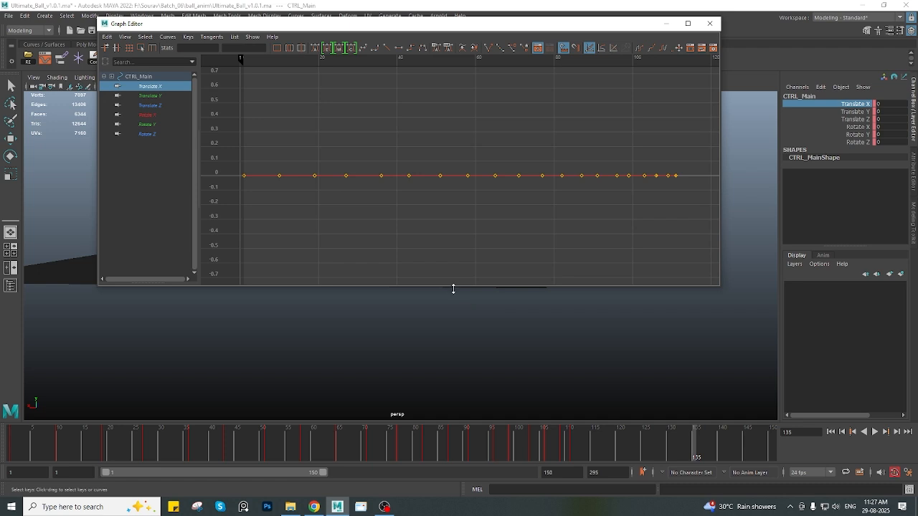
pyautogui.moveTo(453, 288); pyautogui.dragTo(411, 158)
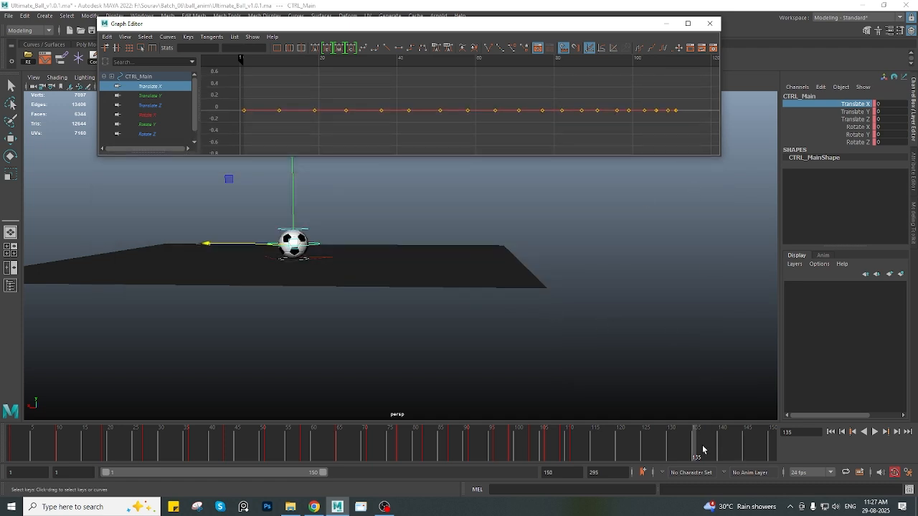
# Set a key on the ball control at frame 135, check it on the Translate X curve, and undo it
pyautogui.press('s')
pyautogui.keyDown('alt'); pyautogui.moveTo(555, 122); pyautogui.dragTo(516, 107, button='right'); pyautogui.keyUp('alt')
pyautogui.keyDown('alt'); pyautogui.moveTo(516, 107); pyautogui.dragTo(469, 108, button='middle'); pyautogui.keyUp('alt')
pyautogui.hotkey('ctrl', 'z')
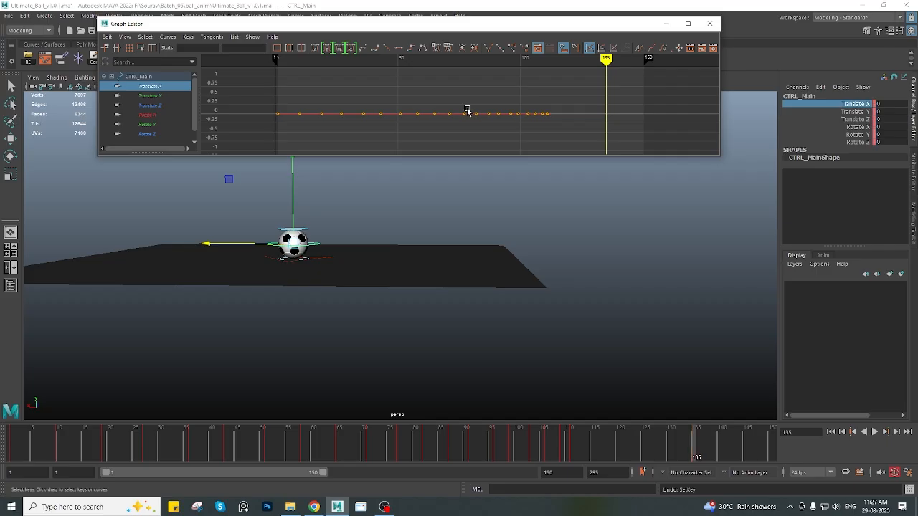
pyautogui.keyDown('alt'); pyautogui.moveTo(570, 135); pyautogui.dragTo(483, 111, button='middle'); pyautogui.keyUp('alt')
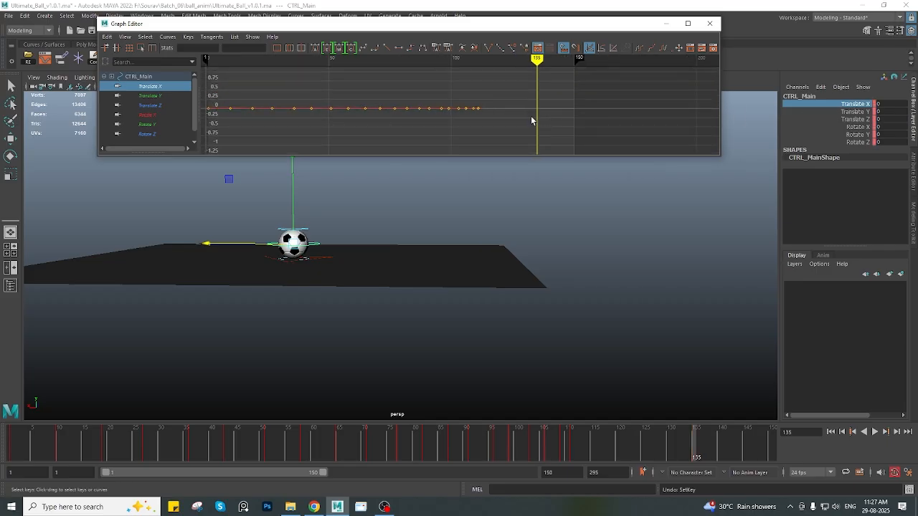
# Insert a key on the ball control's Translate X curve at frame 135 and select that key
pyautogui.moveTo(393, 86); pyautogui.dragTo(435, 129)
pyautogui.rightClick(422, 86)
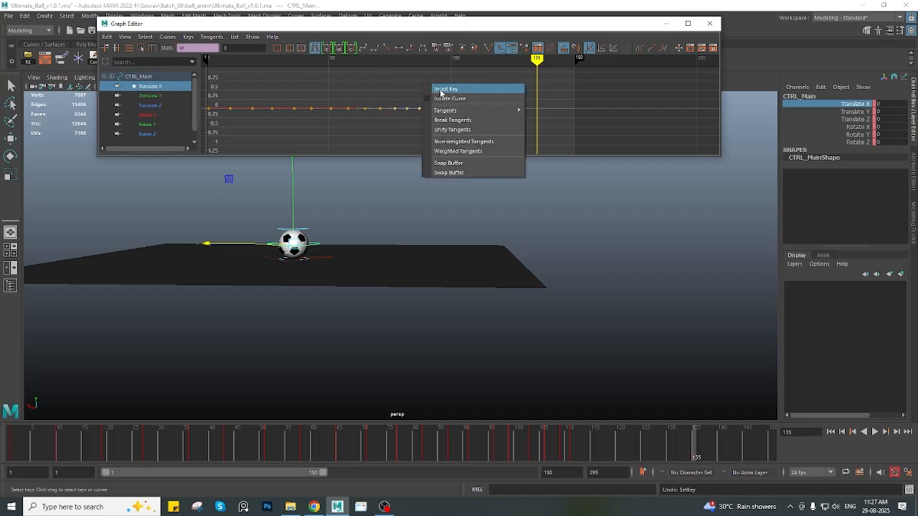
pyautogui.click(440, 90)
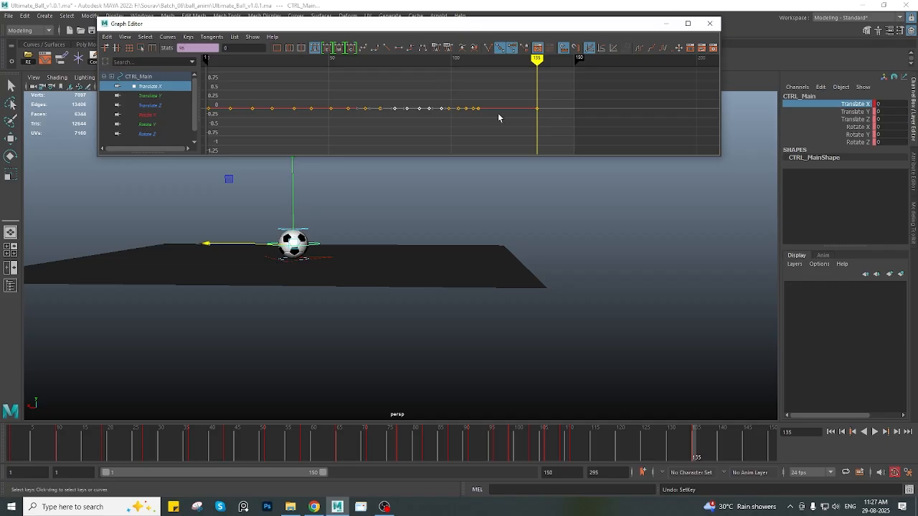
pyautogui.moveTo(560, 127); pyautogui.dragTo(526, 94)
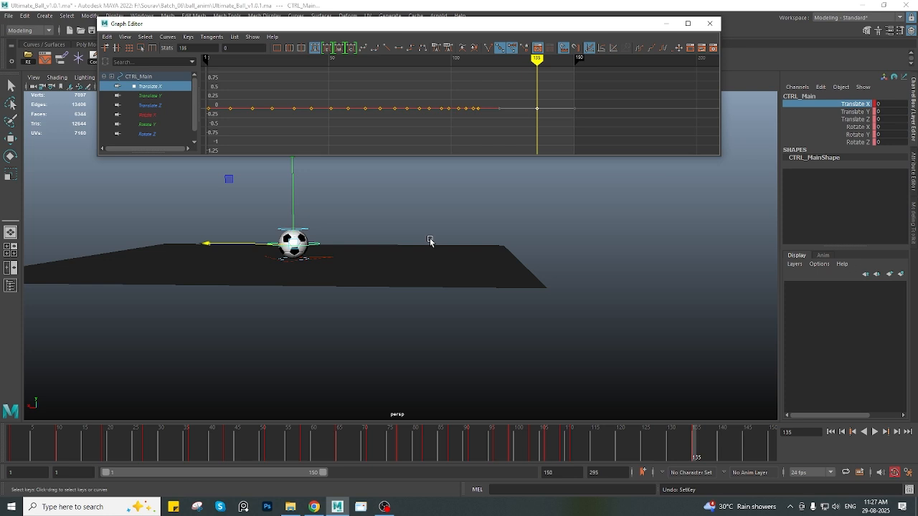
pyautogui.scroll(-5, 475, 129)
pyautogui.scroll(3, 384, 106)
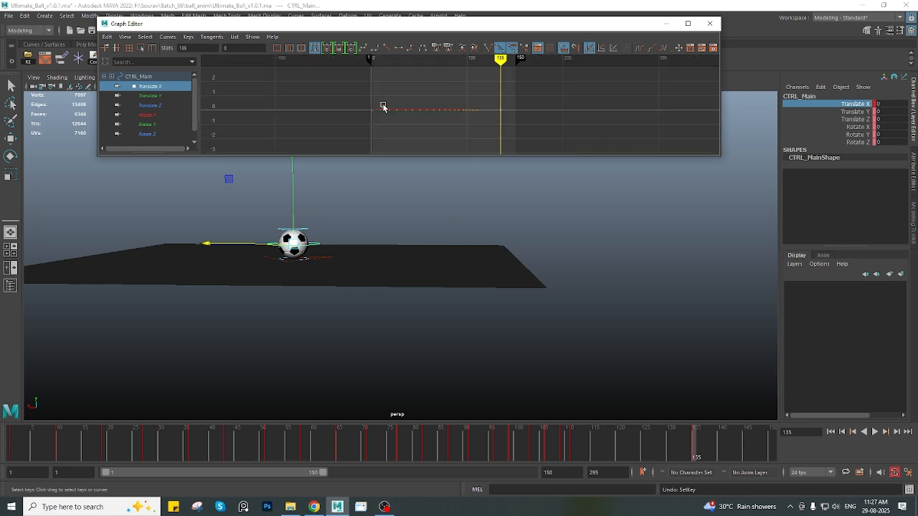
# Delete all Translate X keys between frames 1 and 135, keeping only the first and last keys
pyautogui.moveTo(41, 450); pyautogui.dragTo(12, 450)
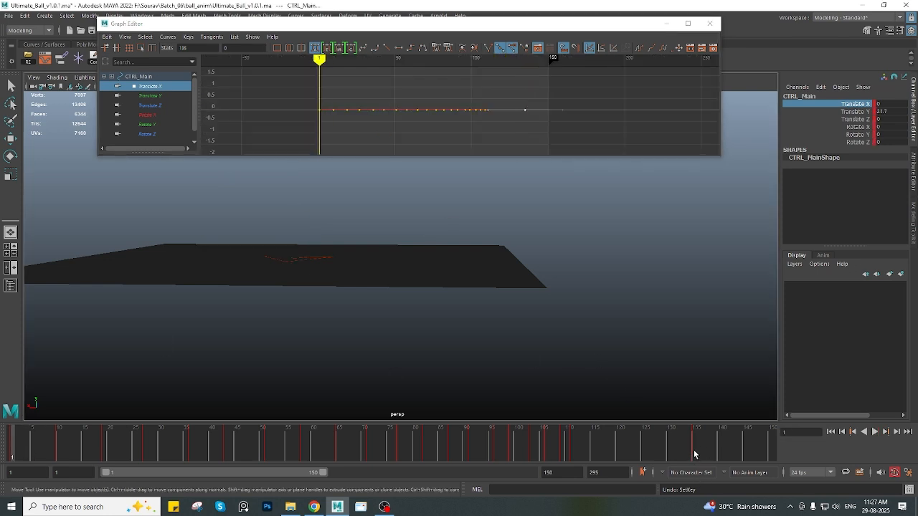
pyautogui.click(693, 453)
pyautogui.keyDown('alt'); pyautogui.moveTo(524, 273); pyautogui.dragTo(494, 253); pyautogui.keyUp('alt')
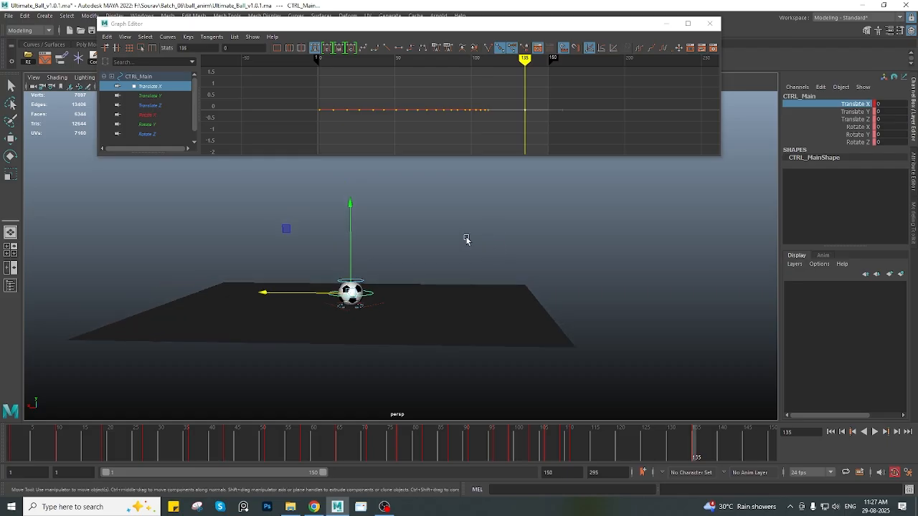
pyautogui.press('f')
pyautogui.moveTo(247, 81); pyautogui.dragTo(537, 141)
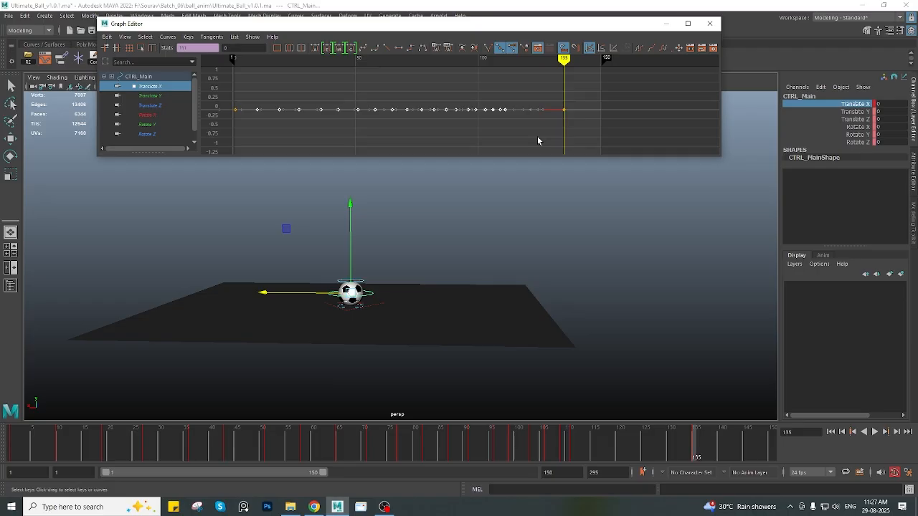
pyautogui.press('Delete')
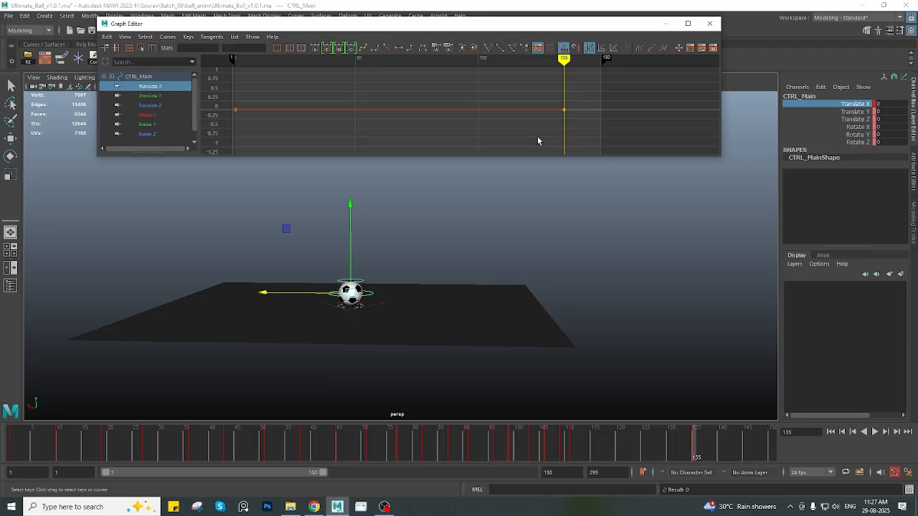
# Move the ball at frame 135 along Translate X to about -21.6 and review its curve and travel
pyautogui.click(235, 111)
pyautogui.moveTo(29, 445); pyautogui.dragTo(697, 452)
pyautogui.moveTo(640, 452); pyautogui.dragTo(696, 441)
pyautogui.scroll(-3, 402, 266)
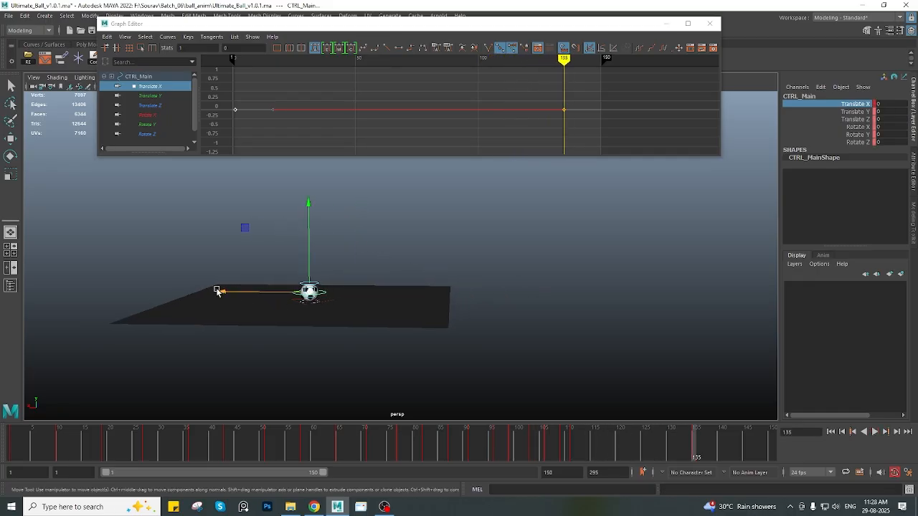
pyautogui.moveTo(217, 292); pyautogui.dragTo(417, 315)
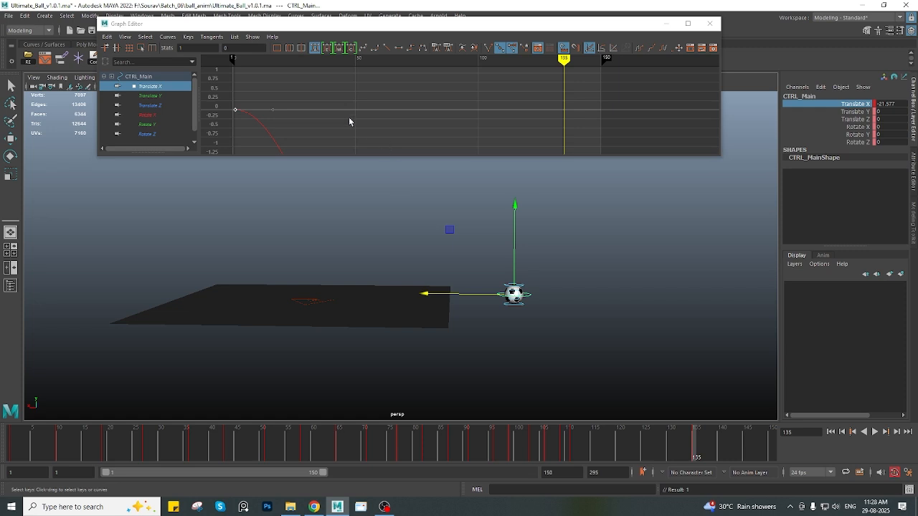
pyautogui.press('f')
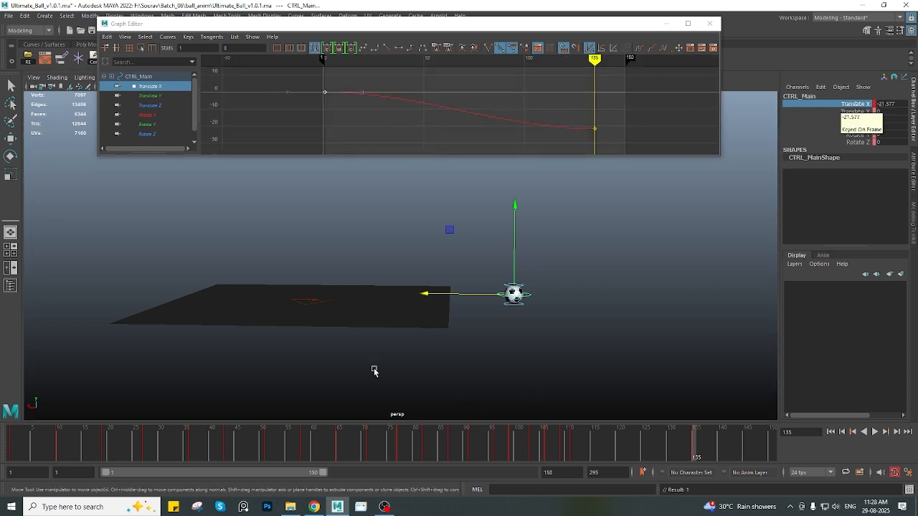
pyautogui.keyDown('alt'); pyautogui.moveTo(372, 368); pyautogui.dragTo(311, 315); pyautogui.keyUp('alt')
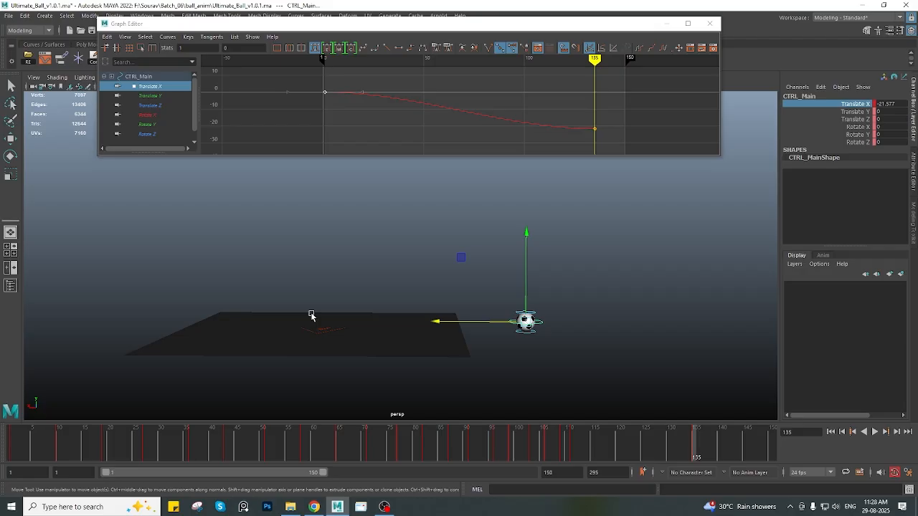
pyautogui.moveTo(54, 455); pyautogui.dragTo(694, 457)
# Minimize the Graph Editor and stretch the ground plane along X to a scale of about 80.7
pyautogui.press('w')
pyautogui.scroll(-1, 471, 312)
pyautogui.keyDown('alt'); pyautogui.moveTo(433, 257); pyautogui.dragTo(342, 233, button='middle'); pyautogui.keyUp('alt')
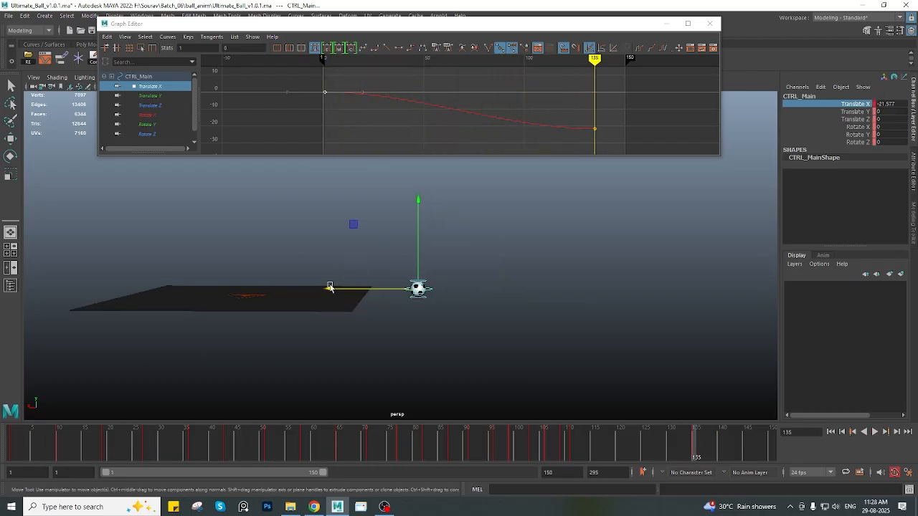
pyautogui.keyDown('alt'); pyautogui.moveTo(222, 305); pyautogui.dragTo(275, 314, button='middle'); pyautogui.keyUp('alt')
pyautogui.click(349, 323)
pyautogui.click(667, 23)
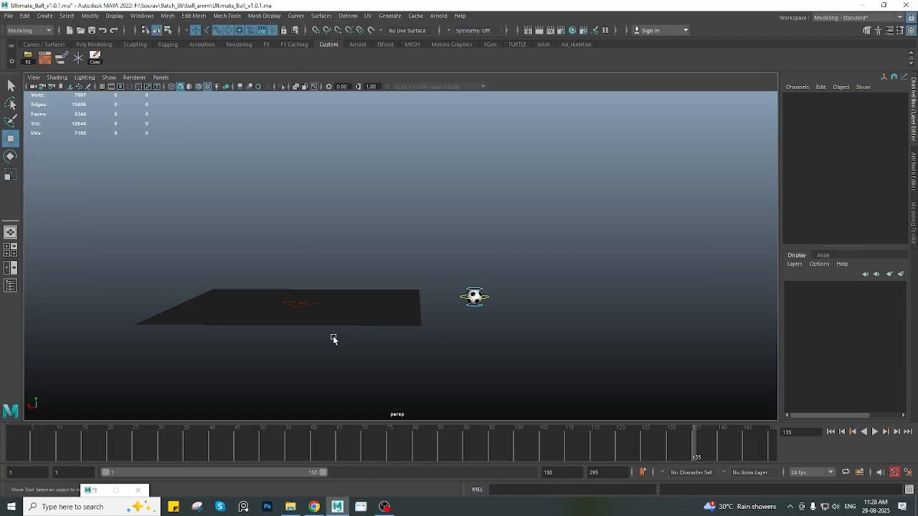
pyautogui.click(327, 323)
pyautogui.press('e')
pyautogui.press('r')
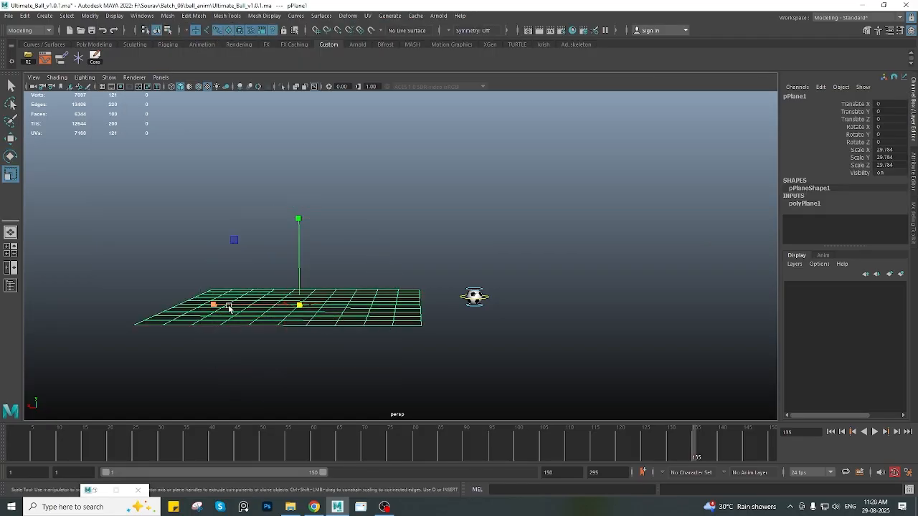
pyautogui.moveTo(229, 308); pyautogui.dragTo(75, 319)
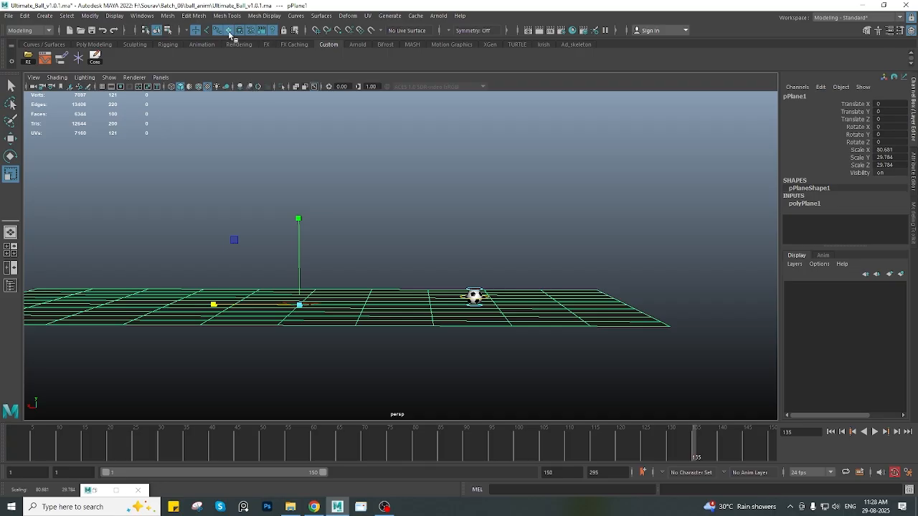
pyautogui.click(238, 181)
# Review the ball's travel and move its main control at frame 135 further along Translate X to about -34.8
pyautogui.hotkey('alt', 'v')
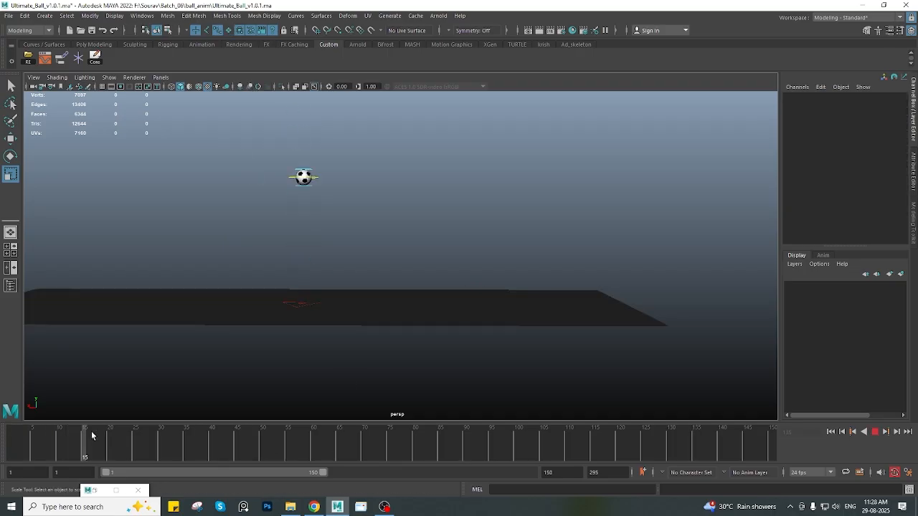
pyautogui.moveTo(29, 440); pyautogui.dragTo(634, 442)
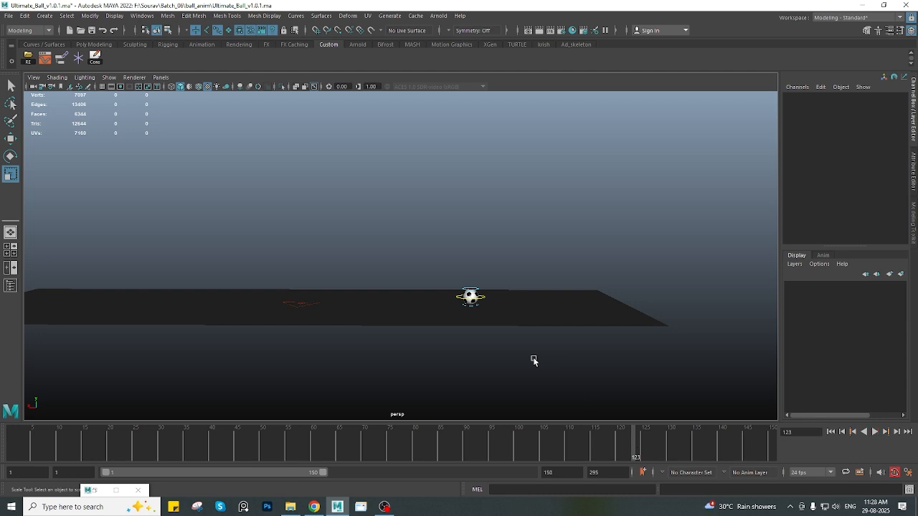
pyautogui.keyDown('alt'); pyautogui.moveTo(495, 329); pyautogui.dragTo(455, 285, button='middle'); pyautogui.keyUp('alt')
pyautogui.scroll(3, 455, 285)
pyautogui.click(450, 255)
pyautogui.keyDown('alt'); pyautogui.moveTo(460, 289); pyautogui.dragTo(485, 311); pyautogui.keyUp('alt')
pyautogui.hotkey('alt', 'v')
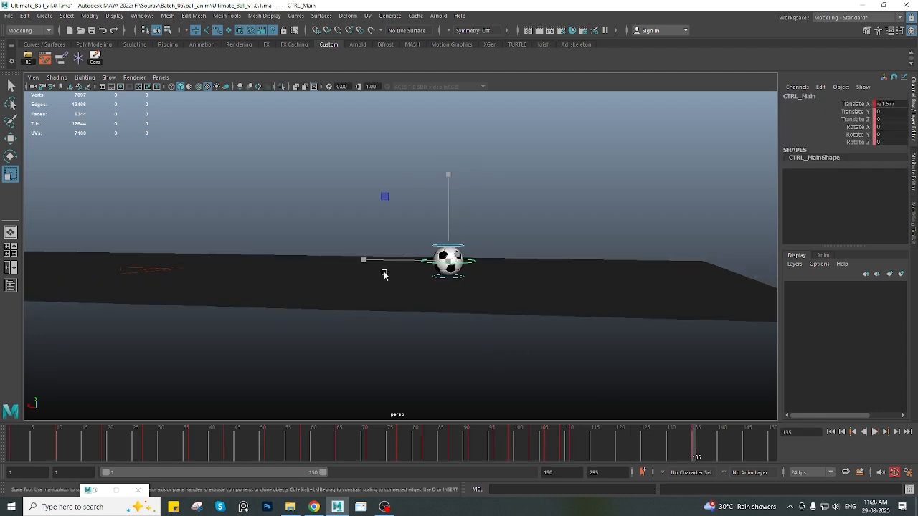
pyautogui.press('w')
pyautogui.moveTo(362, 261); pyautogui.dragTo(566, 275)
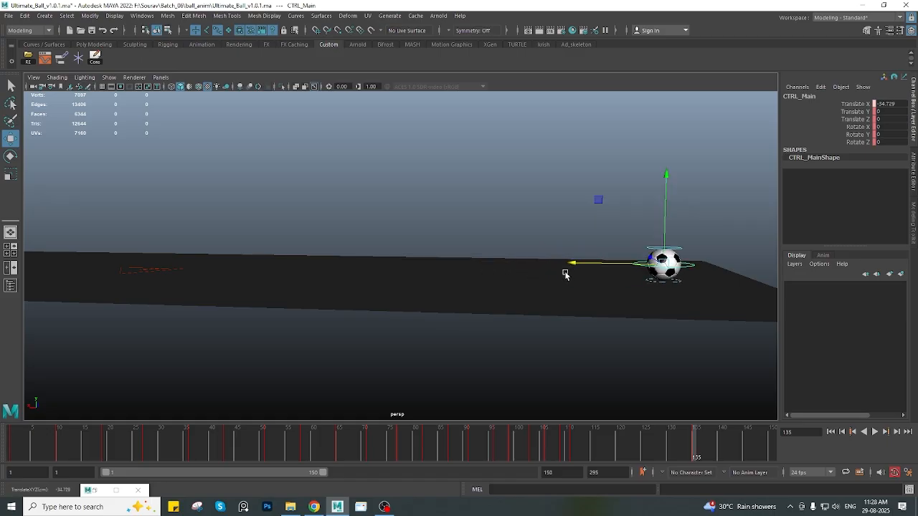
# Play and scrub through the animation to check the ball's longer travel across the plane
pyautogui.scroll(-5, 516, 274)
pyautogui.keyDown('alt'); pyautogui.moveTo(383, 266); pyautogui.dragTo(450, 288, button='middle'); pyautogui.keyUp('alt')
pyautogui.moveTo(102, 440); pyautogui.dragTo(2, 436)
pyautogui.hotkey('alt', 'v')
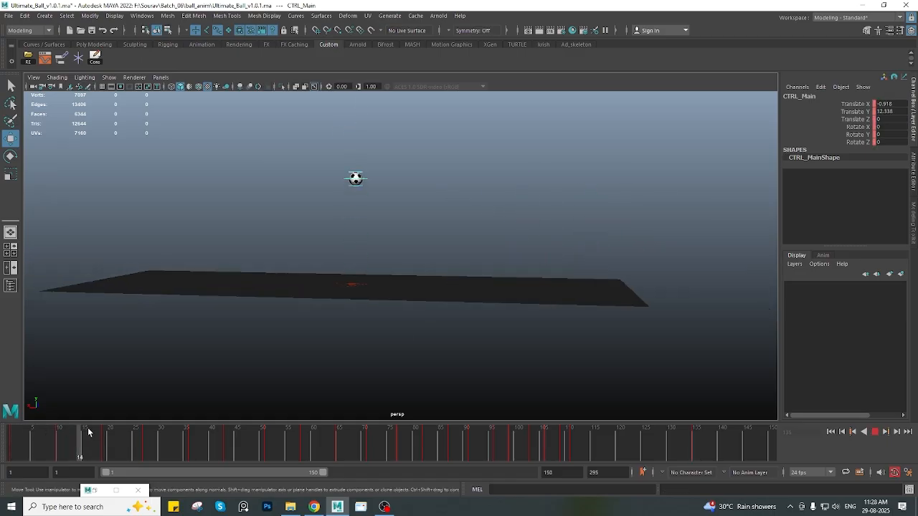
pyautogui.moveTo(218, 432); pyautogui.dragTo(621, 432)
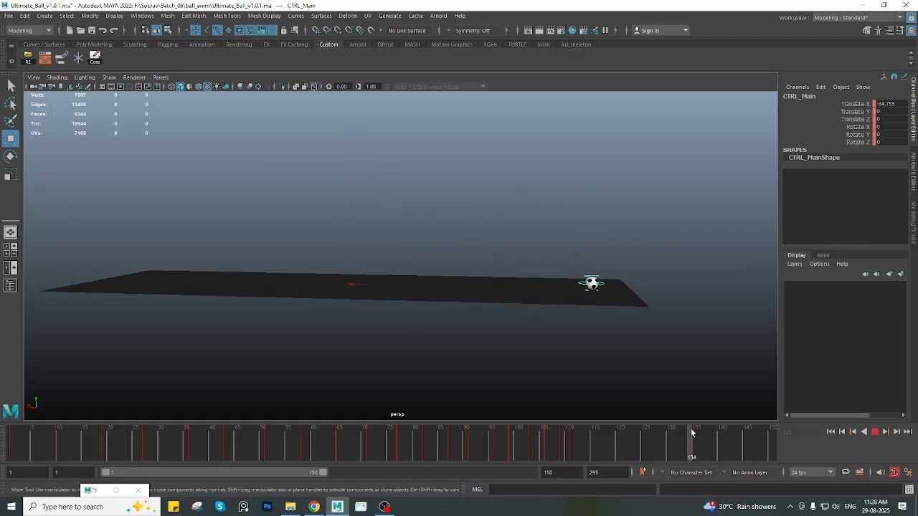
pyautogui.moveTo(691, 432); pyautogui.dragTo(662, 457)
pyautogui.keyDown('alt'); pyautogui.moveTo(567, 307); pyautogui.dragTo(482, 286, button='middle'); pyautogui.keyUp('alt')
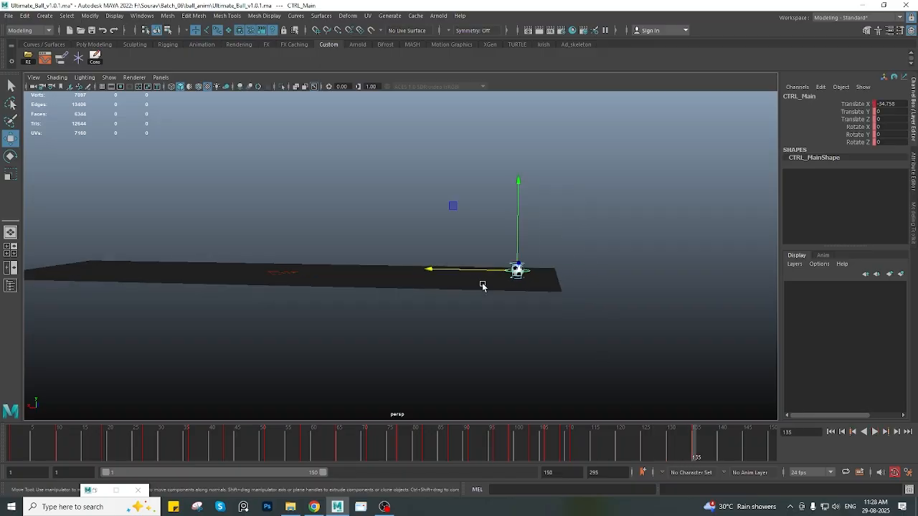
# Examine the Translate X curve in the Graph Editor, return to frame 1, and minimize the editor
pyautogui.click(44, 57)
pyautogui.click(150, 86)
pyautogui.scroll(-3, 461, 112)
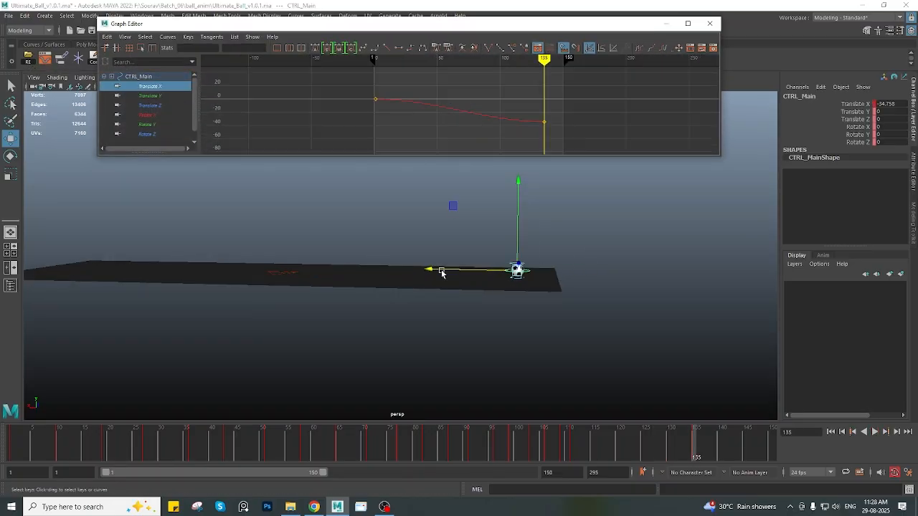
pyautogui.keyDown('alt'); pyautogui.moveTo(342, 296); pyautogui.dragTo(295, 343); pyautogui.keyUp('alt')
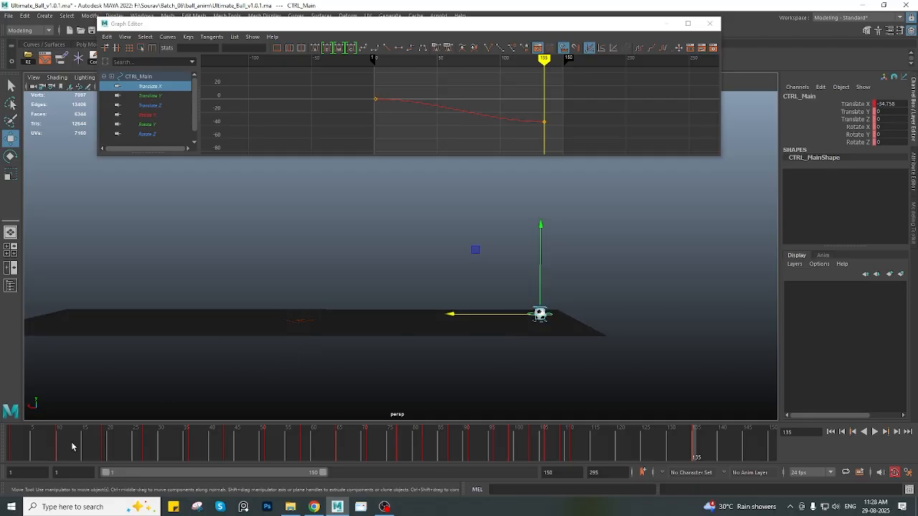
pyautogui.hotkey('alt', 'shift', 'v')
pyautogui.click(659, 25)
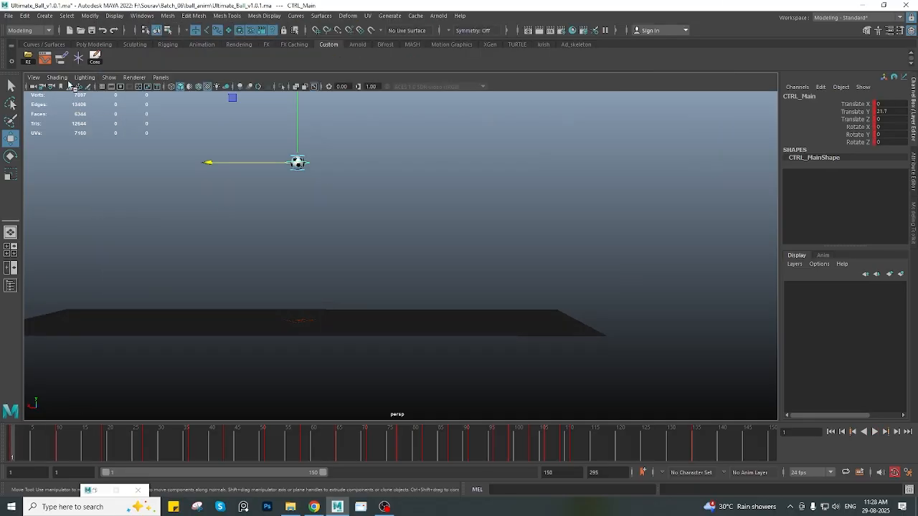
# Create a polygon cube and scale it into a tall pillar, about 4.9 in X and Z and 23.5 in Y
pyautogui.click(88, 45)
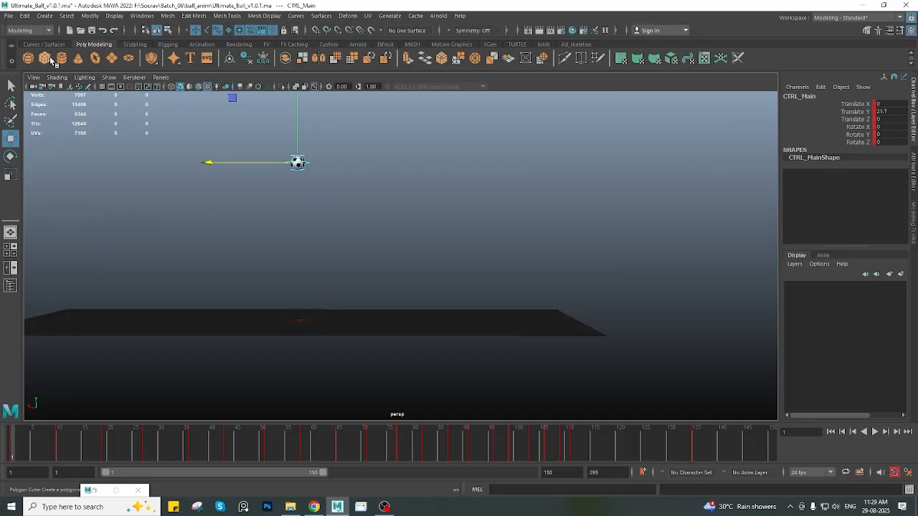
pyautogui.click(51, 61)
pyautogui.press('e')
pyautogui.press('r')
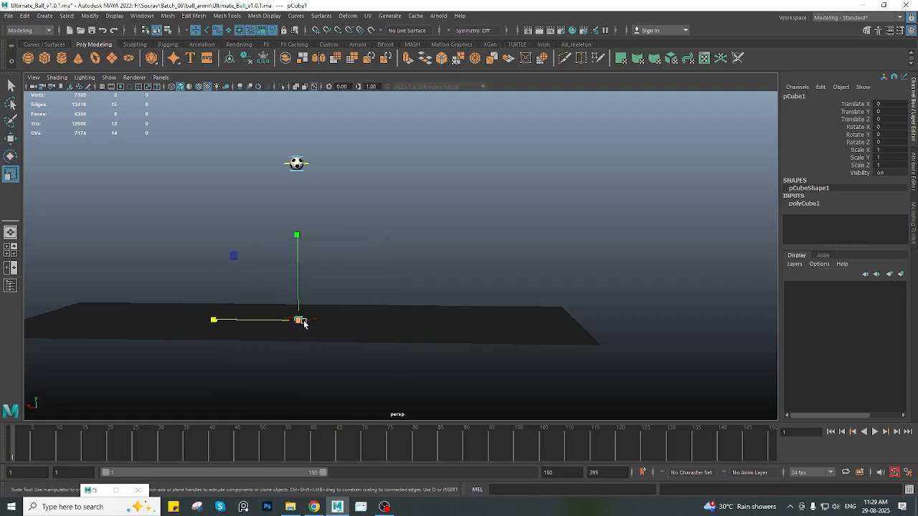
pyautogui.moveTo(293, 244); pyautogui.dragTo(278, 131)
pyautogui.scroll(-2, 316, 288)
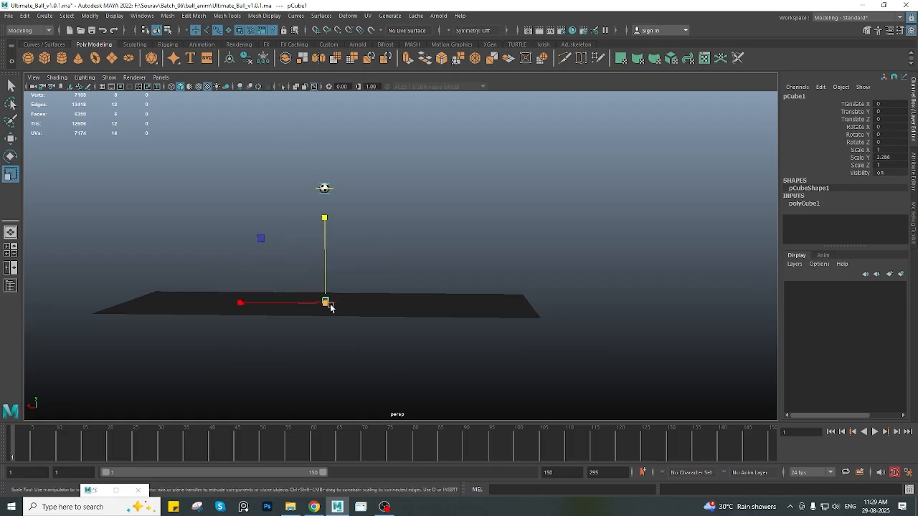
pyautogui.moveTo(326, 304); pyautogui.dragTo(351, 309)
pyautogui.moveTo(320, 229); pyautogui.dragTo(319, 131)
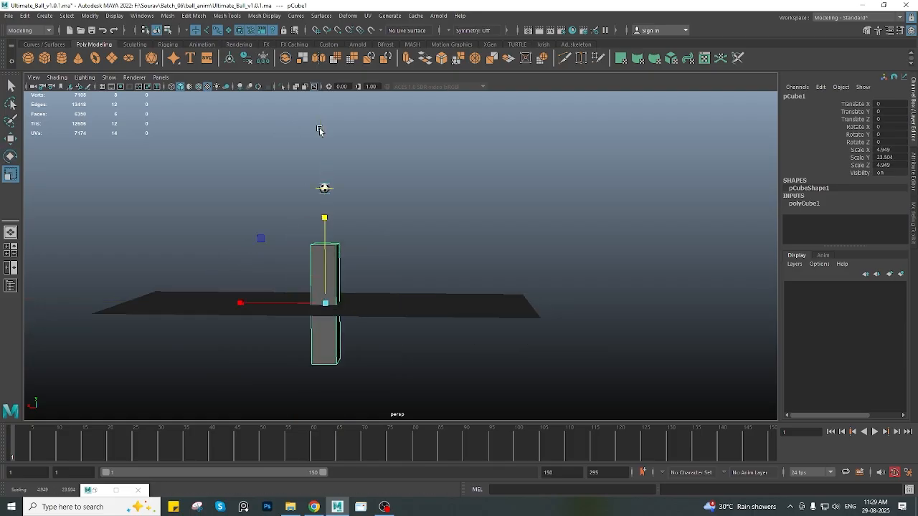
# Position the pillar beneath the ball's start, at about X 2.5, Y 10.3 and Z -0.2
pyautogui.press('w')
pyautogui.moveTo(315, 302); pyautogui.dragTo(293, 299)
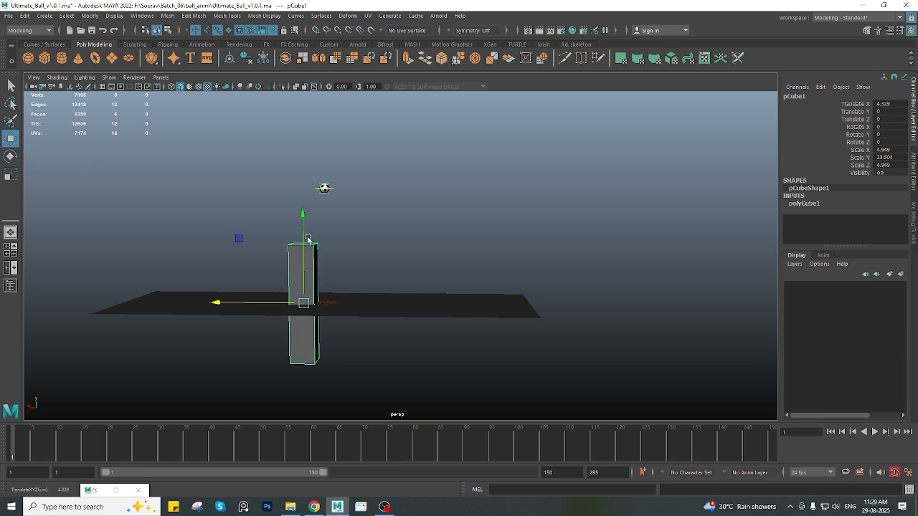
pyautogui.moveTo(304, 218); pyautogui.dragTo(281, 300)
pyautogui.scroll(3, 326, 197)
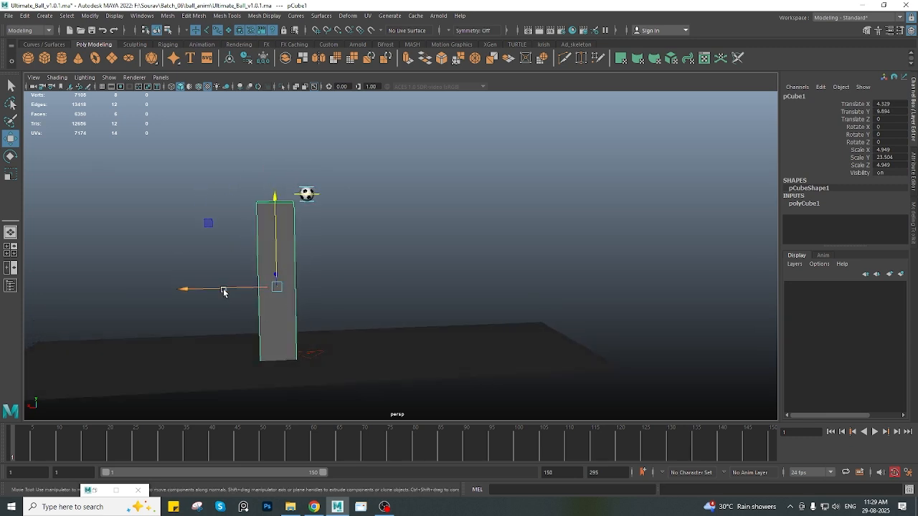
pyautogui.moveTo(223, 291); pyautogui.dragTo(291, 294)
pyautogui.moveTo(275, 245); pyautogui.dragTo(301, 284)
# Select the pillar's four top vertices and lower them until the top face meets the underside of the ball
pyautogui.moveTo(329, 244); pyautogui.dragTo(280, 243, button='right')
pyautogui.keyDown('alt'); pyautogui.moveTo(323, 273); pyautogui.dragTo(320, 295, button='middle'); pyautogui.keyUp('alt')
pyautogui.scroll(3, 320, 285)
pyautogui.moveTo(311, 301); pyautogui.dragTo(486, 301)
pyautogui.scroll(3, 486, 301)
pyautogui.keyDown('alt'); pyautogui.moveTo(219, 251); pyautogui.dragTo(266, 251, button='middle'); pyautogui.keyUp('alt')
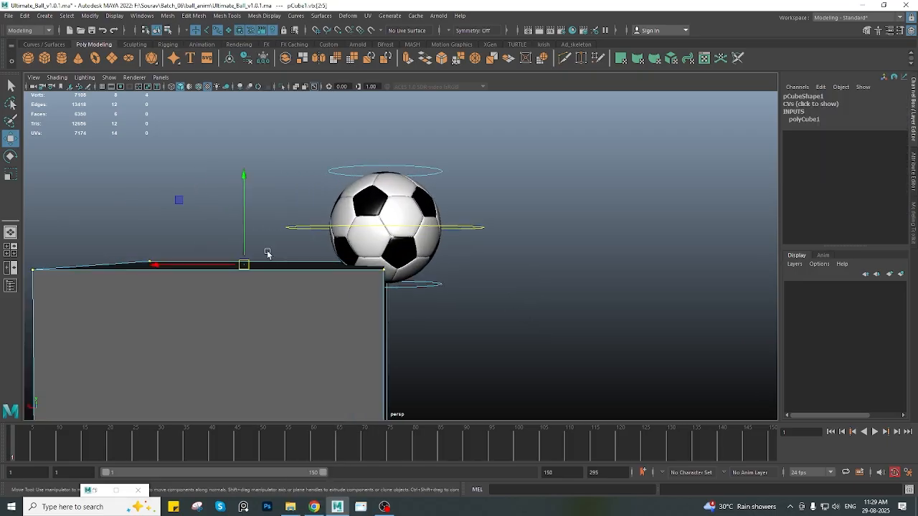
pyautogui.moveTo(245, 180); pyautogui.dragTo(247, 197)
pyautogui.keyDown('alt'); pyautogui.moveTo(285, 245); pyautogui.dragTo(284, 239); pyautogui.keyUp('alt')
pyautogui.keyDown('alt'); pyautogui.moveTo(343, 266); pyautogui.dragTo(321, 259, button='middle'); pyautogui.keyUp('alt')
pyautogui.keyDown('alt'); pyautogui.moveTo(320, 259); pyautogui.dragTo(324, 260); pyautogui.keyUp('alt')
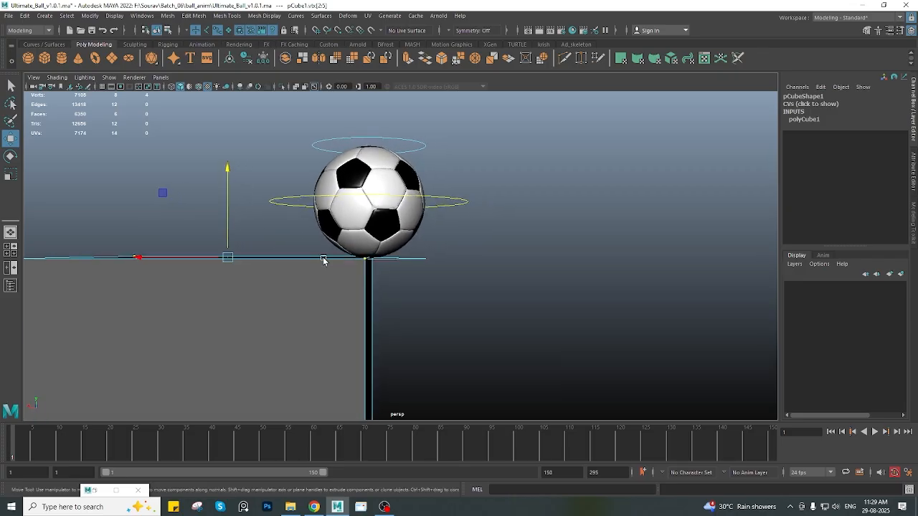
# Return the pillar from vertex editing to object selection and view it together with the ball
pyautogui.keyDown('alt'); pyautogui.moveTo(324, 260); pyautogui.dragTo(334, 260, button='middle'); pyautogui.keyUp('alt')
pyautogui.scroll(-7, 334, 260)
pyautogui.keyDown('alt'); pyautogui.moveTo(445, 323); pyautogui.dragTo(419, 240, button='middle'); pyautogui.keyUp('alt')
pyautogui.keyDown('alt'); pyautogui.moveTo(419, 240); pyautogui.dragTo(359, 267); pyautogui.keyUp('alt')
pyautogui.moveTo(340, 255); pyautogui.dragTo(385, 229, button='right')
pyautogui.keyDown('alt'); pyautogui.moveTo(359, 223); pyautogui.dragTo(348, 262, button='middle'); pyautogui.keyUp('alt')
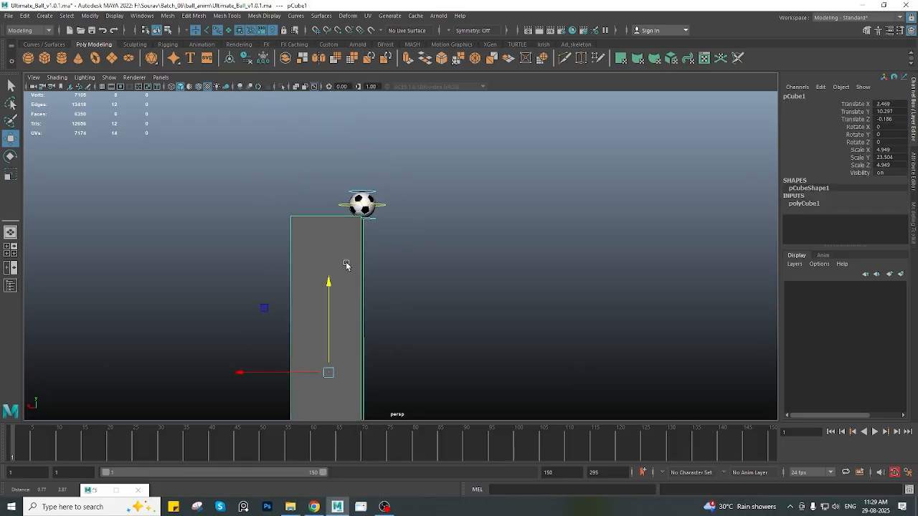
# Shift the pillar along X to about 1.87 so its top edge extends past the ball, and deselect it
pyautogui.moveTo(240, 376); pyautogui.dragTo(251, 374)
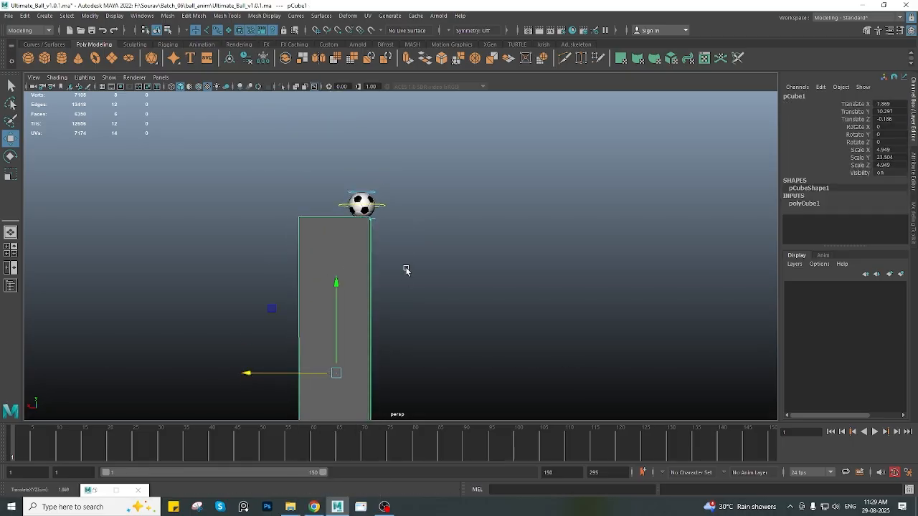
pyautogui.moveTo(403, 268)
pyautogui.keyDown('alt'); pyautogui.mouseDown()
pyautogui.moveTo(404, 285)
pyautogui.moveTo(325, 280)
pyautogui.moveTo(379, 272)
pyautogui.moveTo(409, 240)
pyautogui.moveTo(444, 279)
pyautogui.moveTo(416, 275)
pyautogui.mouseUp(); pyautogui.keyUp('alt')
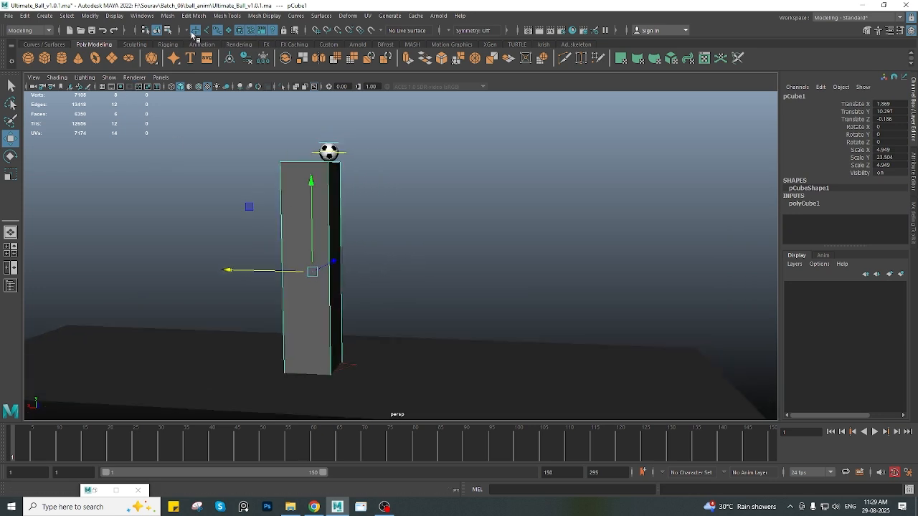
pyautogui.click(145, 223)
pyautogui.keyDown('alt'); pyautogui.moveTo(315, 225); pyautogui.dragTo(353, 227); pyautogui.keyUp('alt')
pyautogui.keyDown('alt'); pyautogui.moveTo(353, 227); pyautogui.dragTo(316, 239, button='middle'); pyautogui.keyUp('alt')
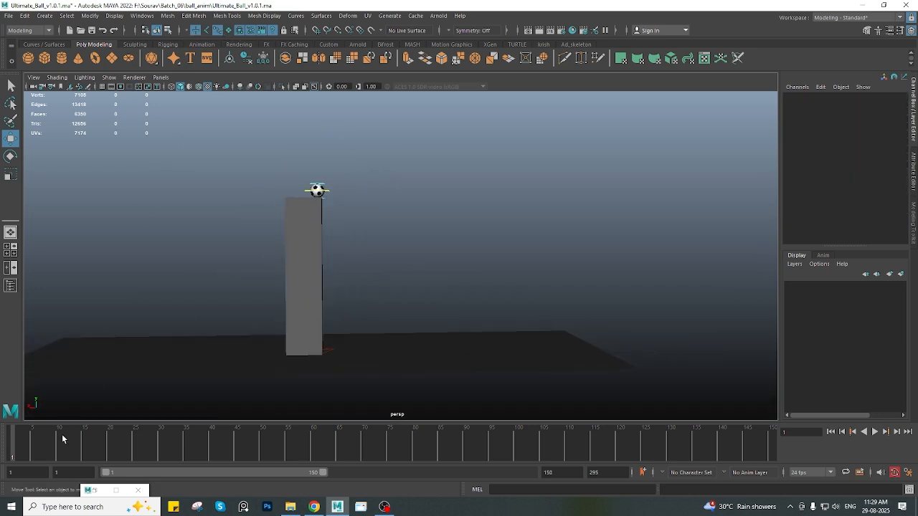
# Play the bounce animation, select the ball's main control, and examine its travel toward the far end of the plane
pyautogui.hotkey('alt', 'v')
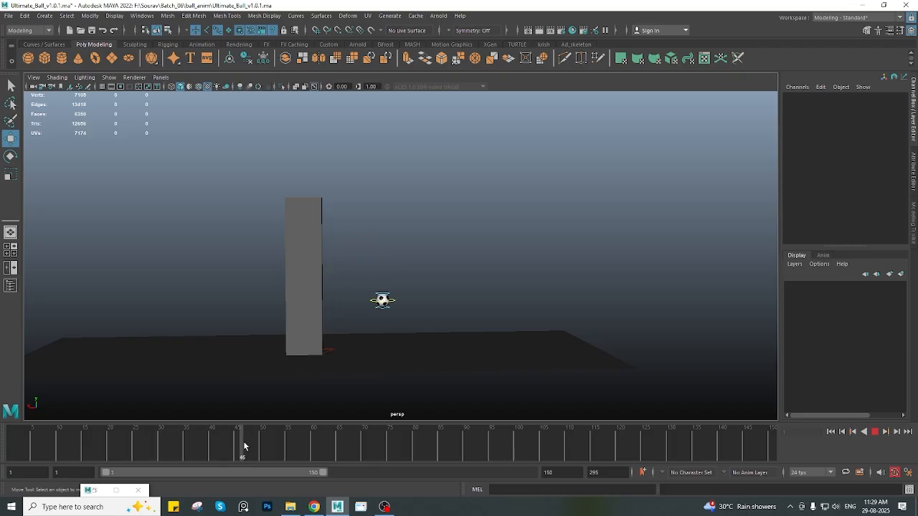
pyautogui.hotkey('alt', 'v')
pyautogui.keyDown('alt'); pyautogui.moveTo(563, 354); pyautogui.dragTo(496, 319, button='middle'); pyautogui.keyUp('alt')
pyautogui.keyDown('alt'); pyautogui.moveTo(496, 320); pyautogui.dragTo(442, 324); pyautogui.keyUp('alt')
pyautogui.scroll(3, 443, 323)
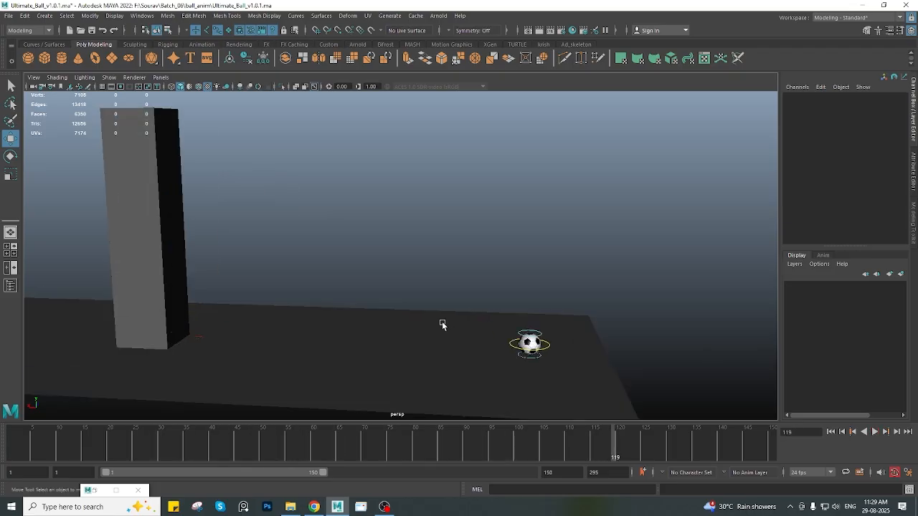
pyautogui.keyDown('alt'); pyautogui.moveTo(442, 323); pyautogui.dragTo(352, 261, button='middle'); pyautogui.keyUp('alt')
pyautogui.click(421, 260)
pyautogui.keyDown('alt'); pyautogui.moveTo(422, 260); pyautogui.dragTo(434, 359); pyautogui.keyUp('alt')
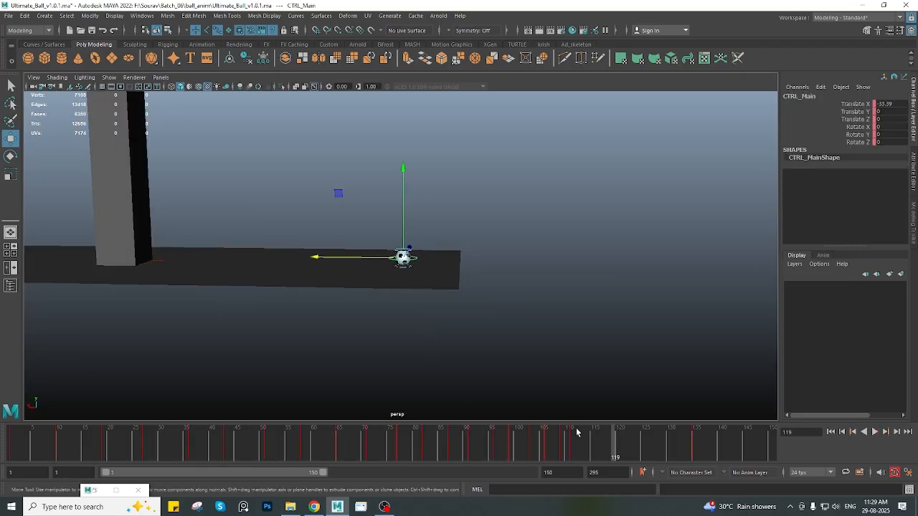
pyautogui.hotkey('alt', 'v')
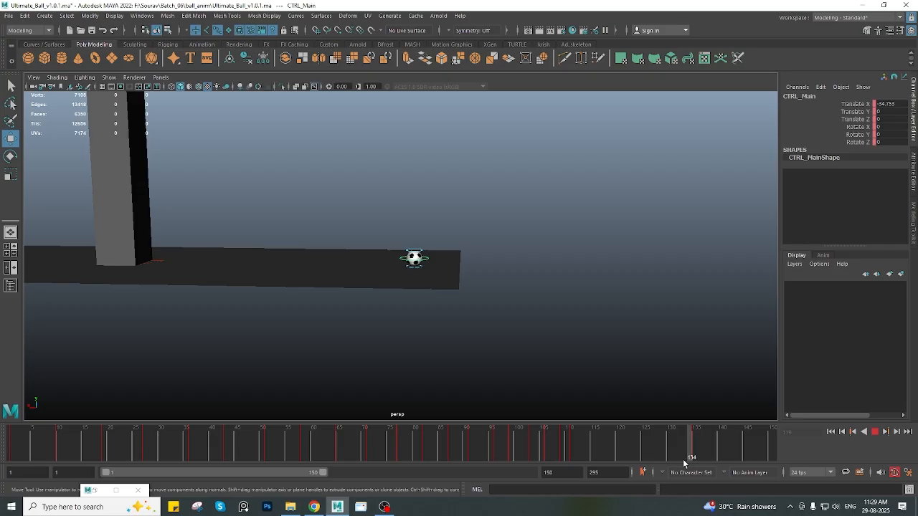
# Review the ball's first fall beside the pillar from frame 1 and stop at frame 10
pyautogui.click(33, 430)
pyautogui.scroll(-2, 225, 215)
pyautogui.keyDown('alt'); pyautogui.moveTo(225, 215); pyautogui.dragTo(260, 266, button='middle'); pyautogui.keyUp('alt')
pyautogui.keyDown('alt'); pyautogui.moveTo(260, 266); pyautogui.dragTo(276, 269); pyautogui.keyUp('alt')
pyautogui.click(8, 453)
pyautogui.hotkey('alt', 'v')
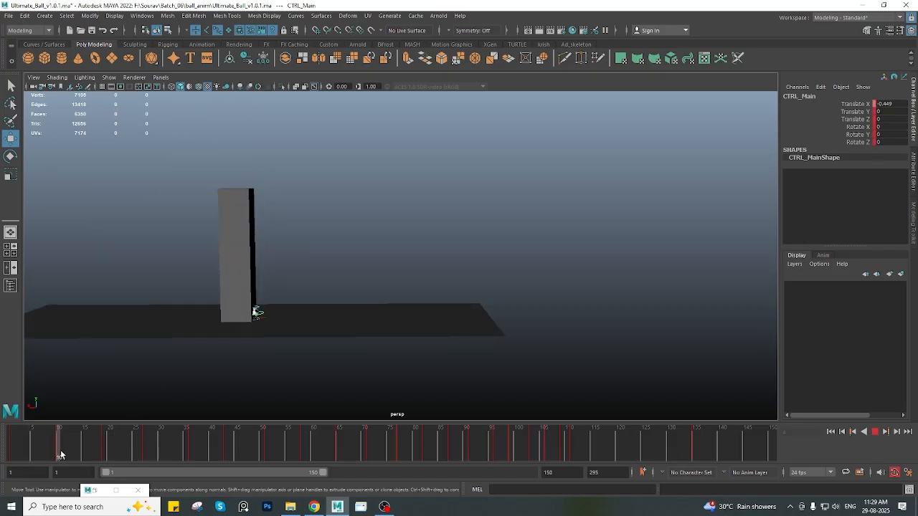
pyautogui.moveTo(71, 453); pyautogui.dragTo(51, 454)
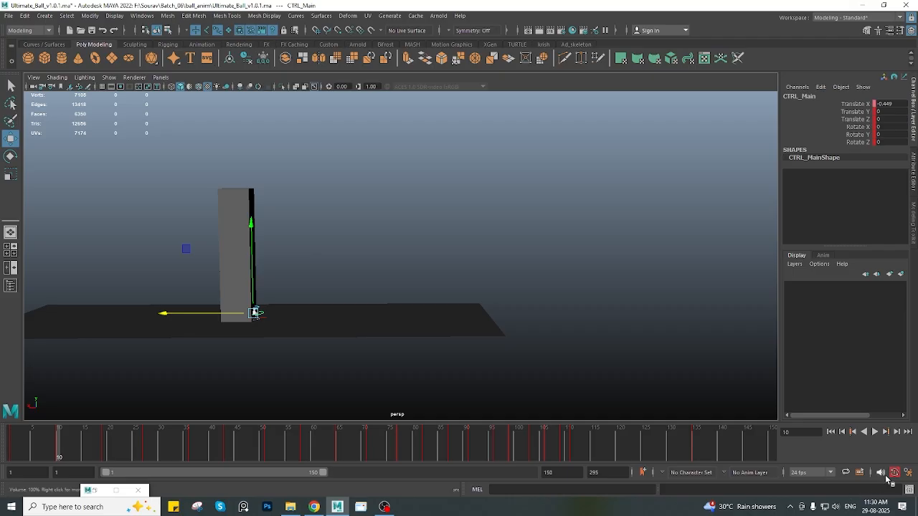
# Try moving the ball control to about X -4.9 at frame 10, and undo the move
pyautogui.moveTo(160, 313); pyautogui.dragTo(178, 319)
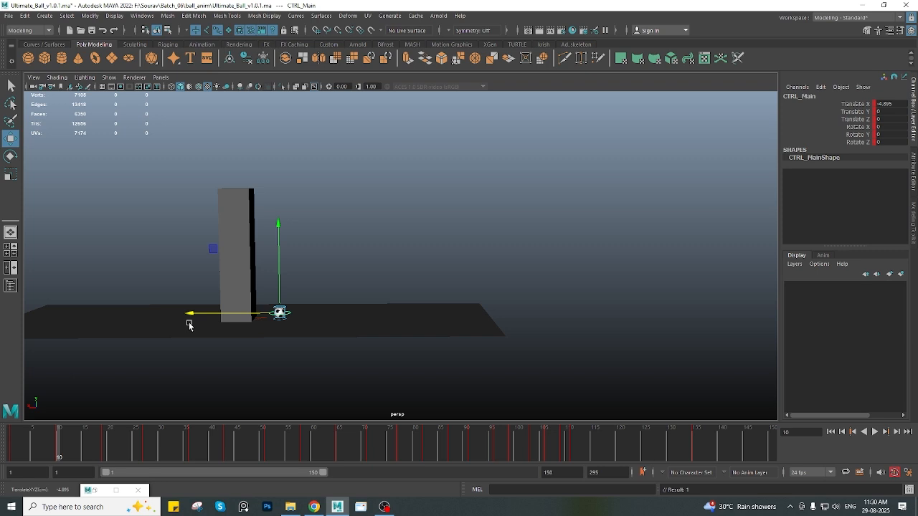
pyautogui.hotkey('ctrl', 'z')
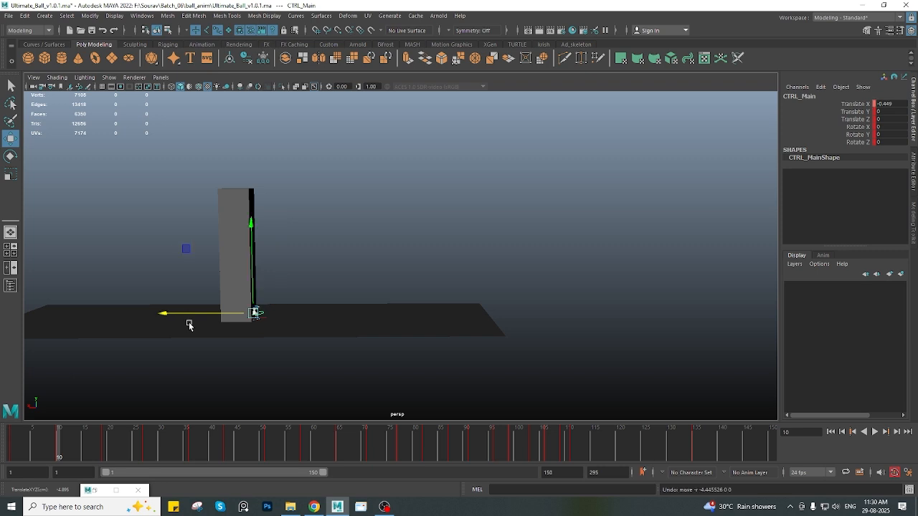
# Open the Graph Editor for the ball's main control and isolate its Translate X curve
pyautogui.click(329, 45)
pyautogui.click(44, 58)
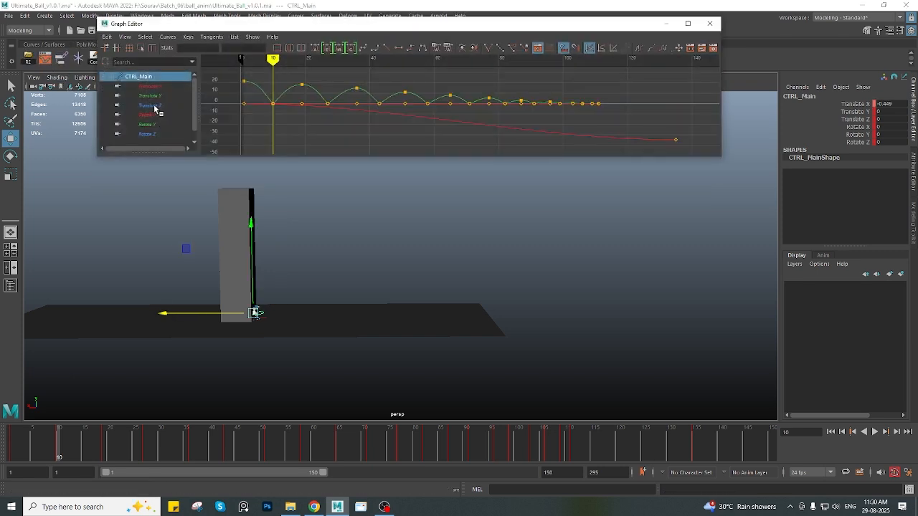
pyautogui.click(155, 94)
pyautogui.click(162, 88)
# At frame 10, key the ball control farther from the pillar, at Translate X about -4.16
pyautogui.keyDown('alt'); pyautogui.moveTo(379, 237); pyautogui.dragTo(205, 324); pyautogui.keyUp('alt')
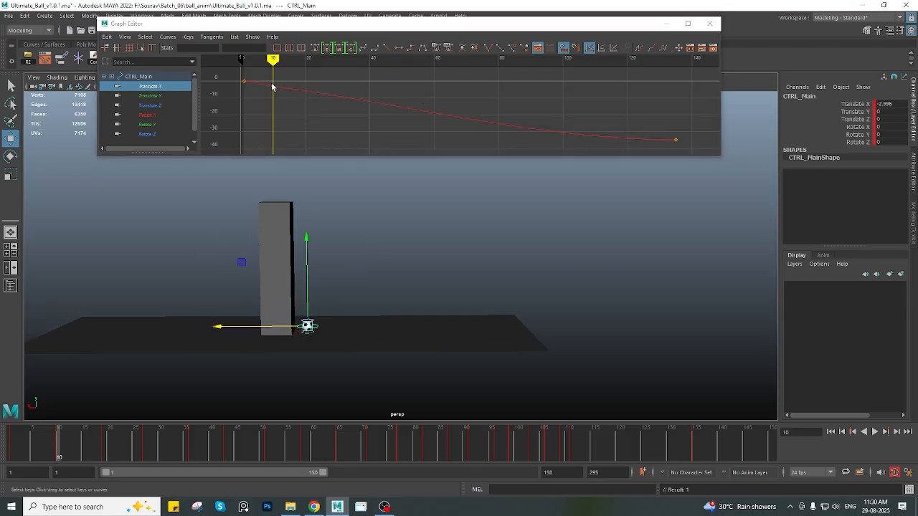
pyautogui.click(242, 79)
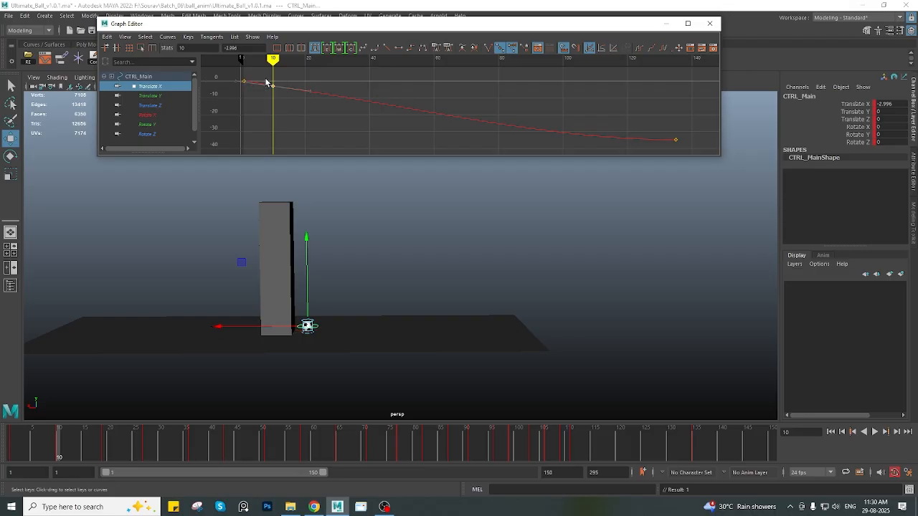
pyautogui.keyDown('alt'); pyautogui.moveTo(516, 364); pyautogui.dragTo(516, 390, button='middle'); pyautogui.keyUp('alt')
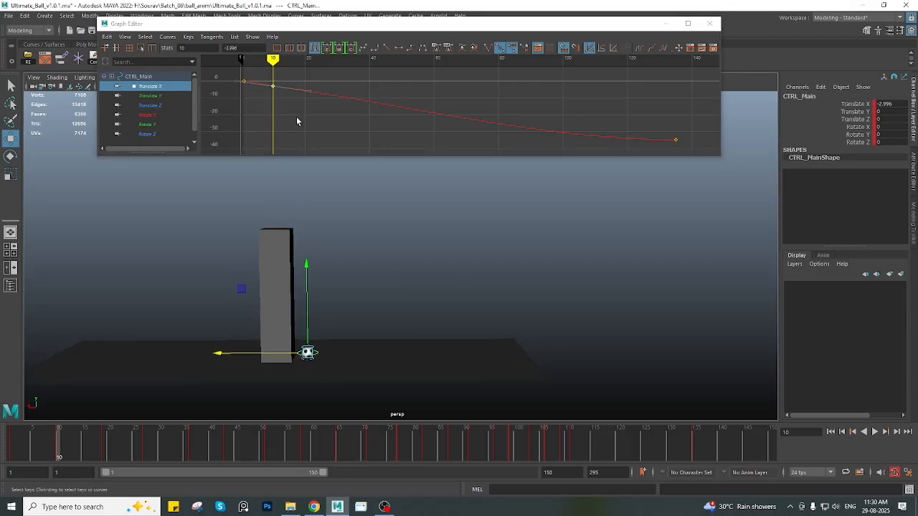
pyautogui.moveTo(67, 445)
pyautogui.mouseDown()
pyautogui.moveTo(11, 448)
pyautogui.moveTo(112, 450)
pyautogui.moveTo(11, 453)
pyautogui.moveTo(59, 452)
pyautogui.mouseUp()
pyautogui.keyDown('alt'); pyautogui.moveTo(331, 351); pyautogui.dragTo(307, 314); pyautogui.keyUp('alt')
pyautogui.moveTo(298, 120); pyautogui.dragTo(268, 83)
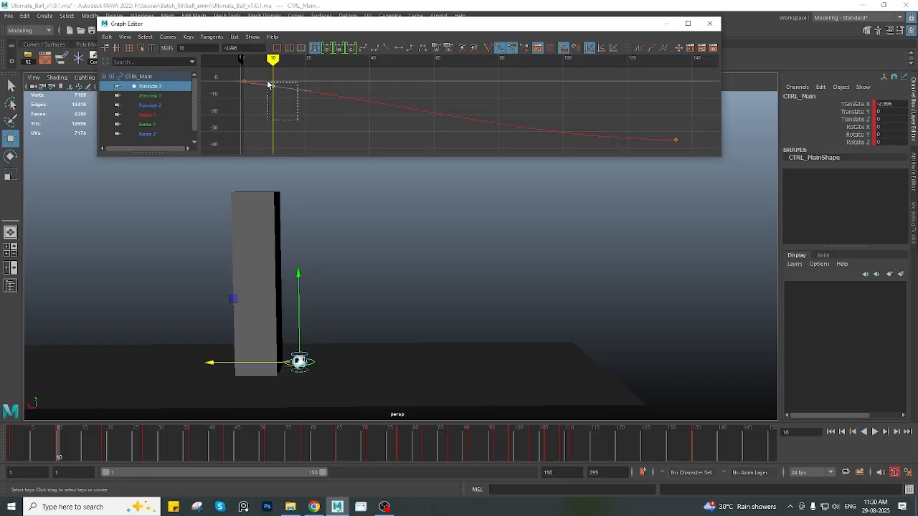
pyautogui.keyDown('alt'); pyautogui.moveTo(240, 114); pyautogui.dragTo(264, 123, button='middle'); pyautogui.keyUp('alt')
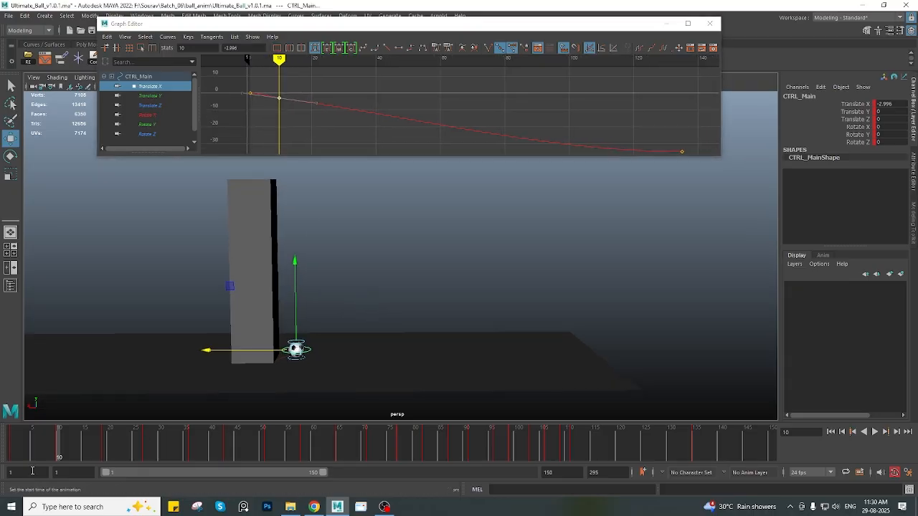
pyautogui.click(5, 446)
pyautogui.hotkey('alt', 'v')
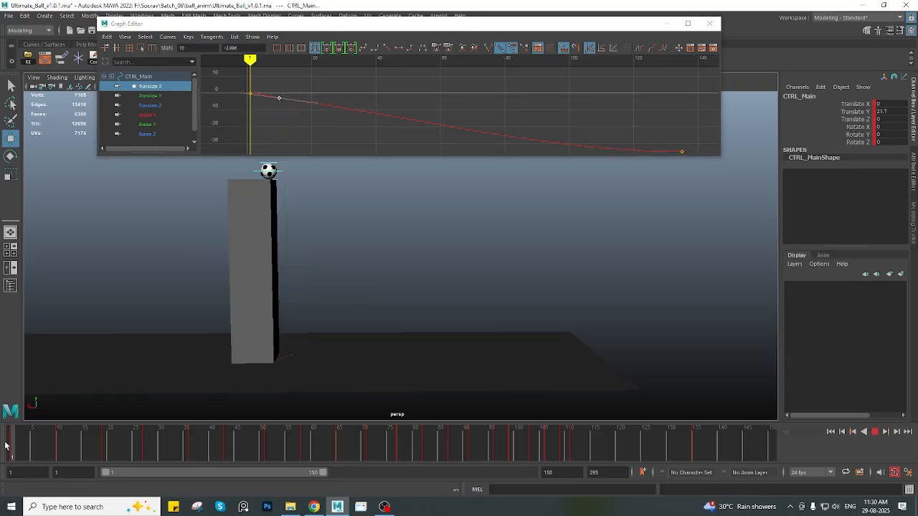
pyautogui.hotkey('alt', 'v')
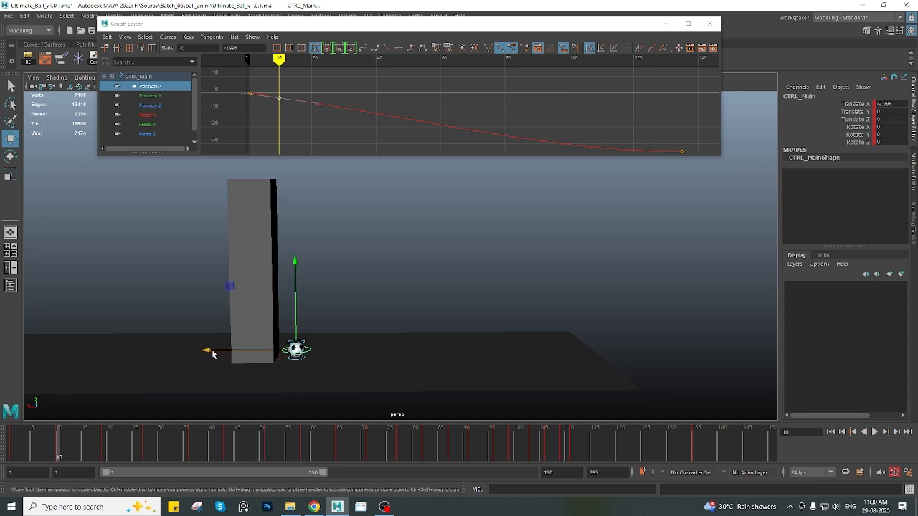
pyautogui.moveTo(208, 352); pyautogui.dragTo(204, 356)
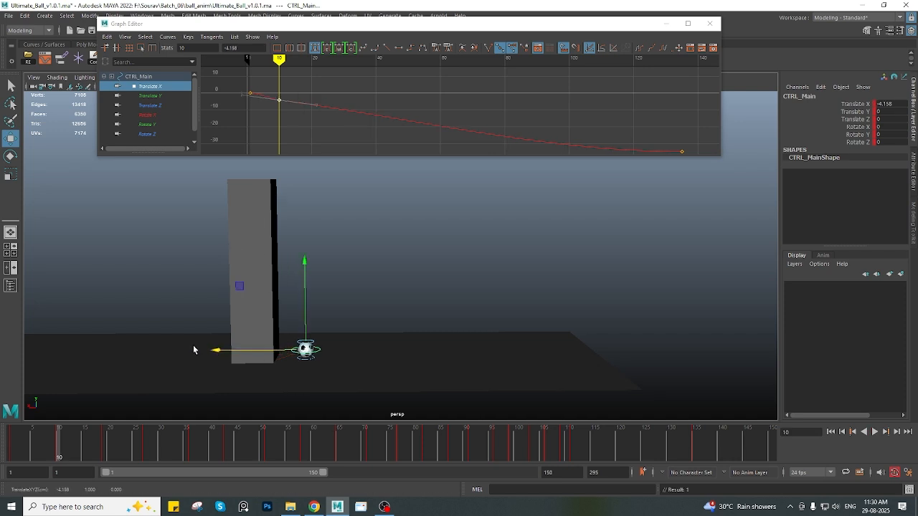
# At frame 4, key the ball control clear of the pillar's side at Translate X about -1.75, and select that key on the curve
pyautogui.moveTo(68, 457); pyautogui.dragTo(27, 457)
pyautogui.moveTo(192, 191); pyautogui.dragTo(195, 192)
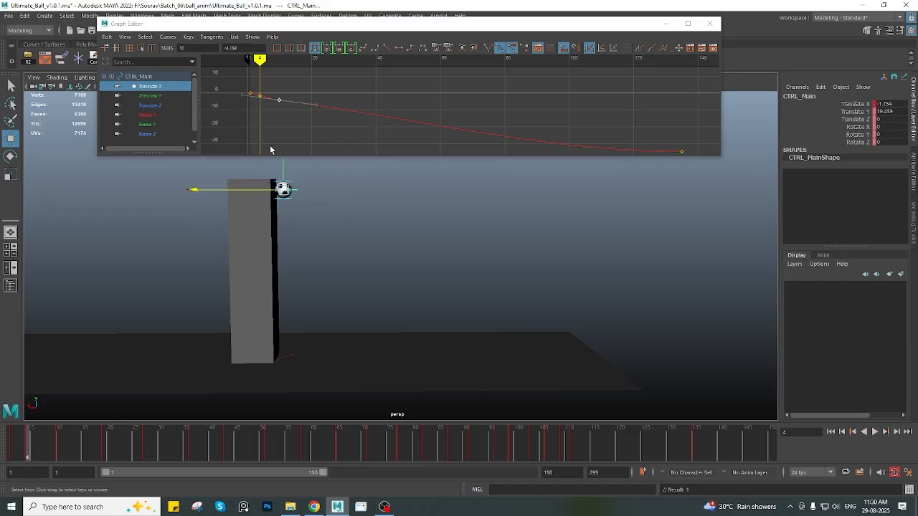
pyautogui.keyDown('alt'); pyautogui.moveTo(257, 107); pyautogui.dragTo(361, 122, button='right'); pyautogui.keyUp('alt')
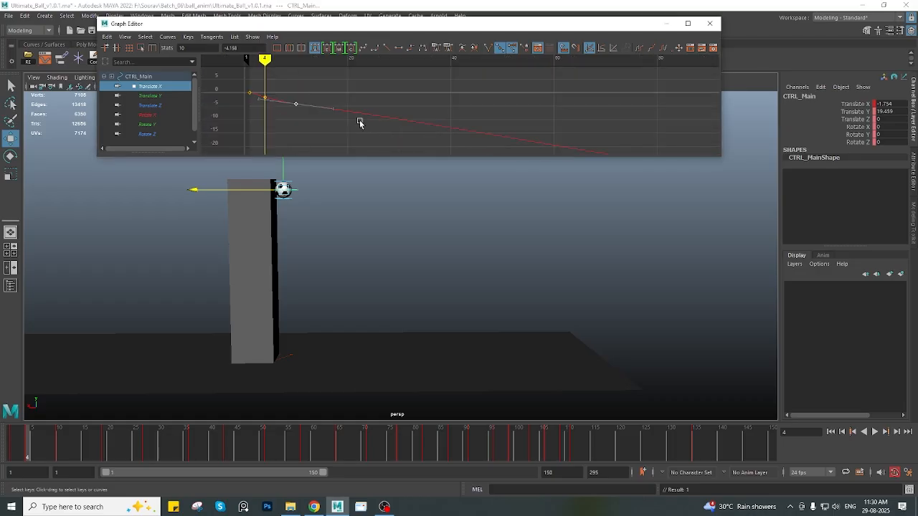
pyautogui.keyDown('alt'); pyautogui.moveTo(262, 127); pyautogui.dragTo(293, 135, button='middle'); pyautogui.keyUp('alt')
pyautogui.moveTo(289, 92); pyautogui.dragTo(301, 119)
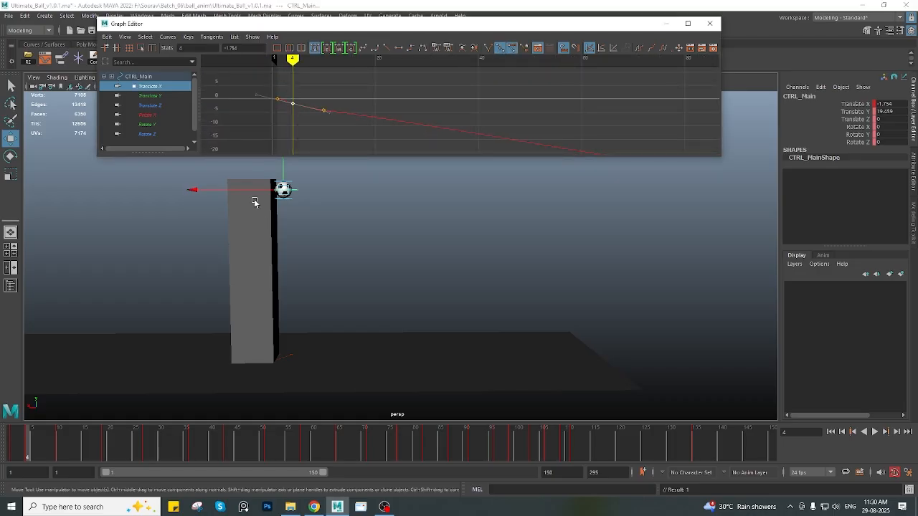
# Scrub and play the whole animation to check the ball's bounce path from the pillar to its resting point
pyautogui.moveTo(14, 436); pyautogui.dragTo(528, 435)
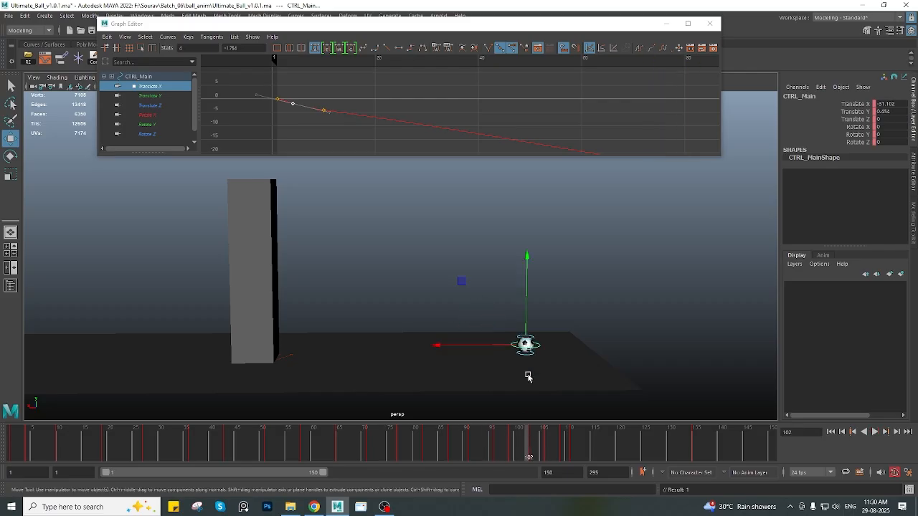
pyautogui.hotkey('alt', 'v')
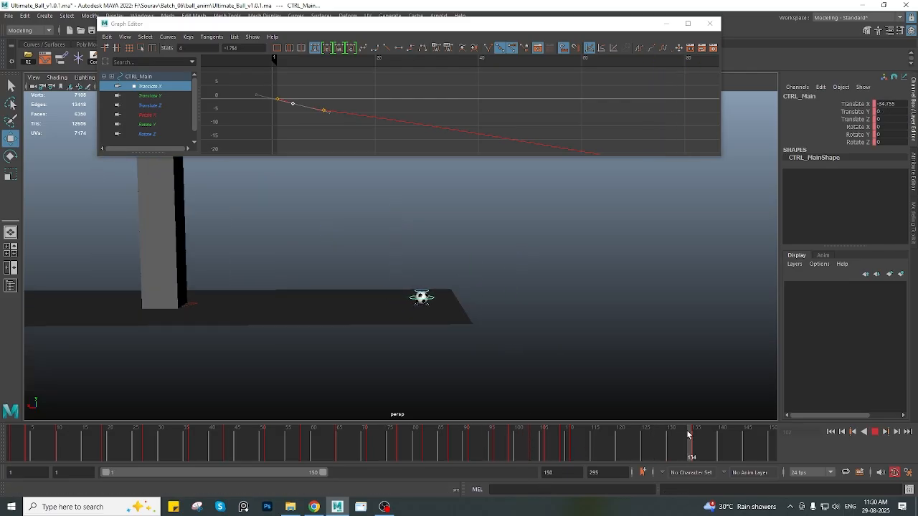
pyautogui.keyDown('alt'); pyautogui.moveTo(573, 387); pyautogui.dragTo(447, 322); pyautogui.keyUp('alt')
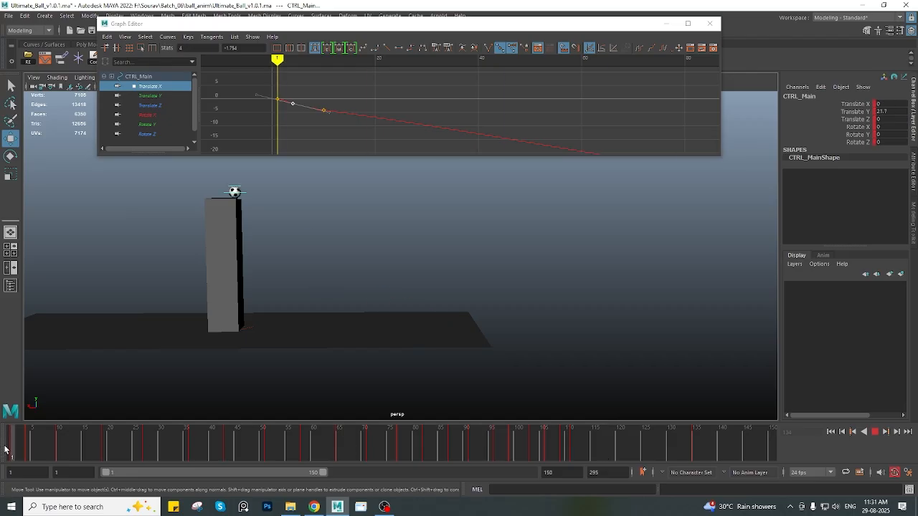
pyautogui.moveTo(4, 449); pyautogui.dragTo(560, 452)
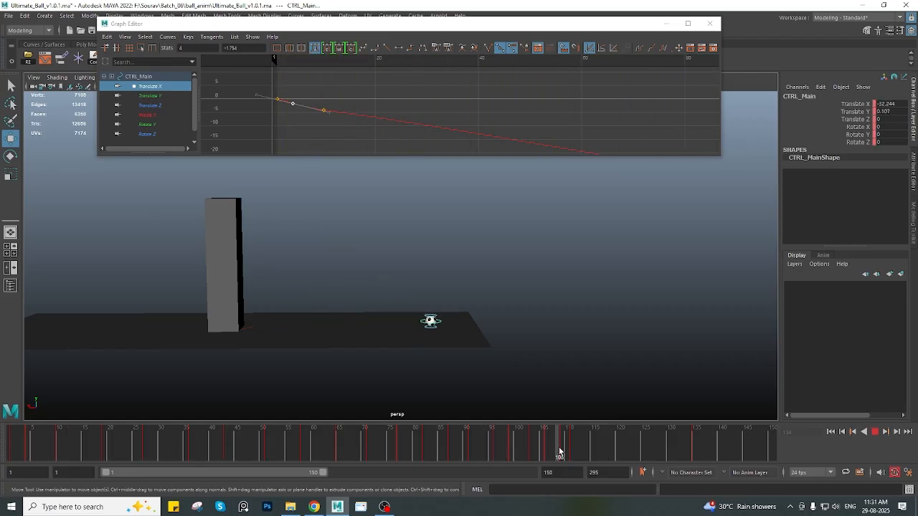
pyautogui.keyDown('alt'); pyautogui.moveTo(571, 390); pyautogui.dragTo(371, 323); pyautogui.keyUp('alt')
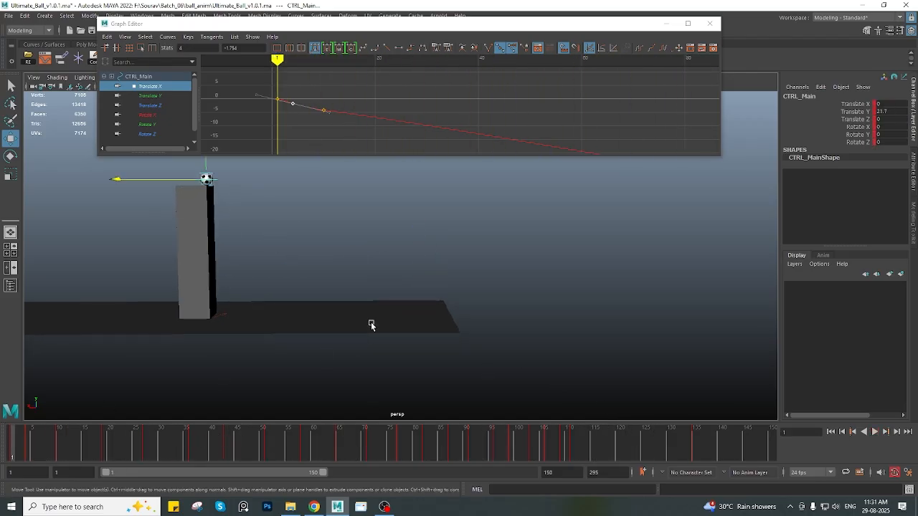
pyautogui.click(874, 431)
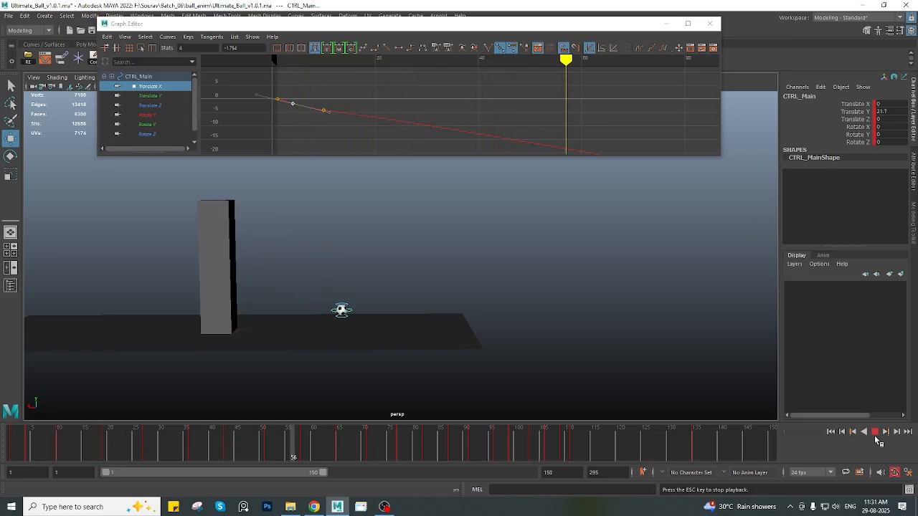
# At frame 3, nudge the ball control farther out in X to clear the pillar's top edge, and check the opening frames
pyautogui.click(24, 442)
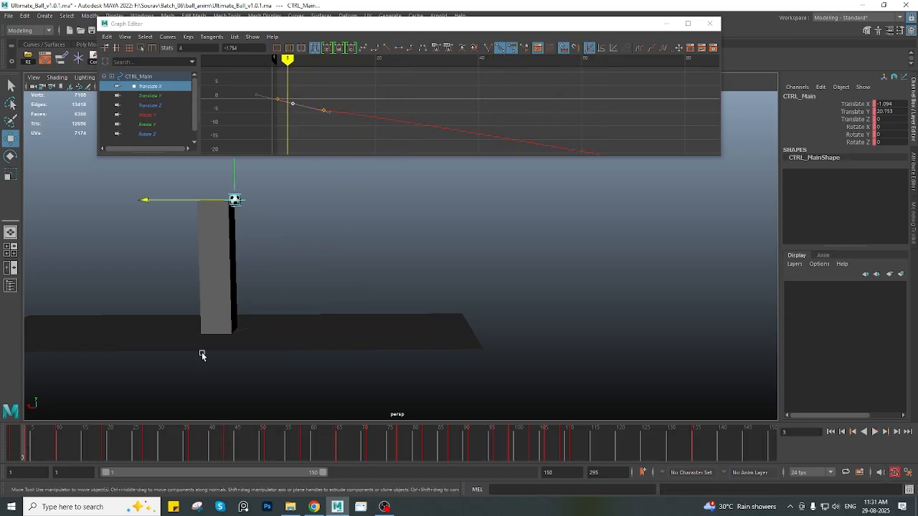
pyautogui.keyDown('alt'); pyautogui.moveTo(266, 262); pyautogui.dragTo(323, 297, button='middle'); pyautogui.keyUp('alt')
pyautogui.scroll(5, 322, 296)
pyautogui.keyDown('alt'); pyautogui.moveTo(208, 280); pyautogui.dragTo(321, 301, button='middle'); pyautogui.keyUp('alt')
pyautogui.scroll(3, 301, 287)
pyautogui.keyDown('alt'); pyautogui.moveTo(265, 274); pyautogui.dragTo(283, 264, button='middle'); pyautogui.keyUp('alt')
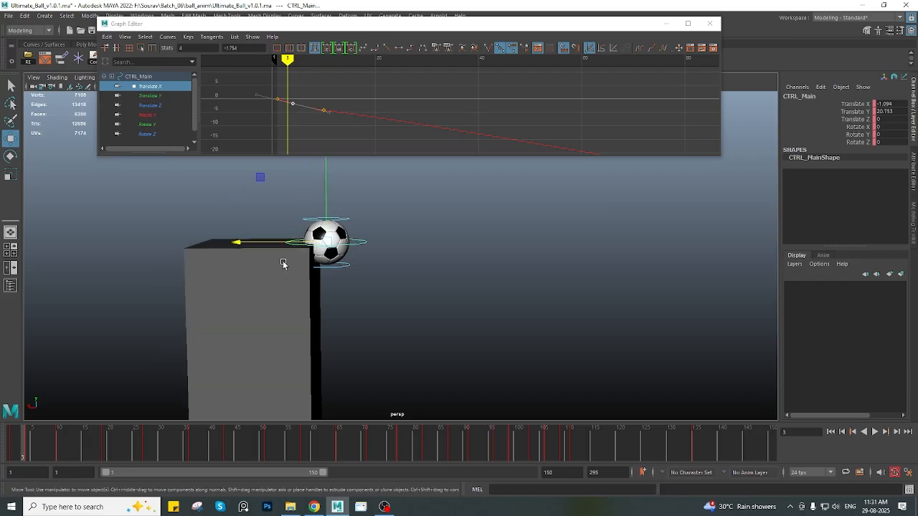
pyautogui.moveTo(271, 244); pyautogui.dragTo(281, 245)
pyautogui.moveTo(19, 448); pyautogui.dragTo(4, 443)
pyautogui.hotkey('alt', 'v')
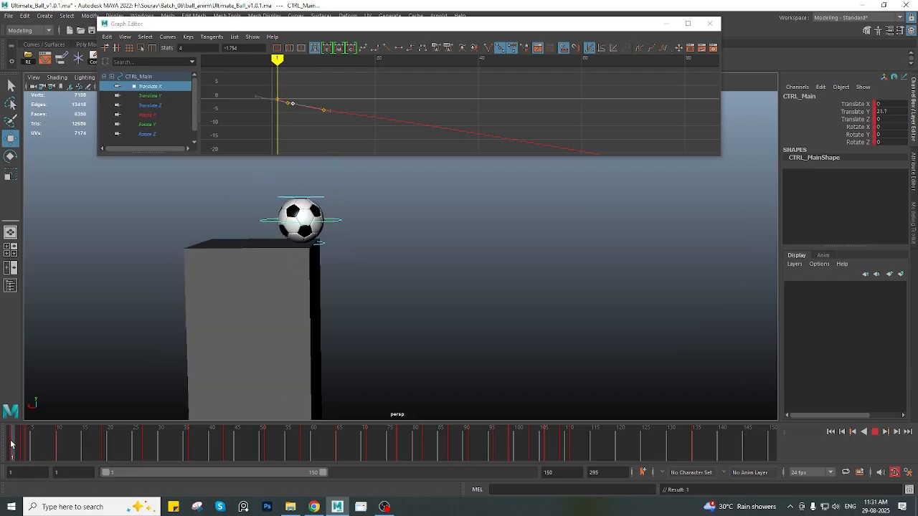
pyautogui.hotkey('alt', 'v')
# At frame 2, raise the ball control slightly in Y above the pillar's top, and check the start of the fall
pyautogui.scroll(3, 281, 304)
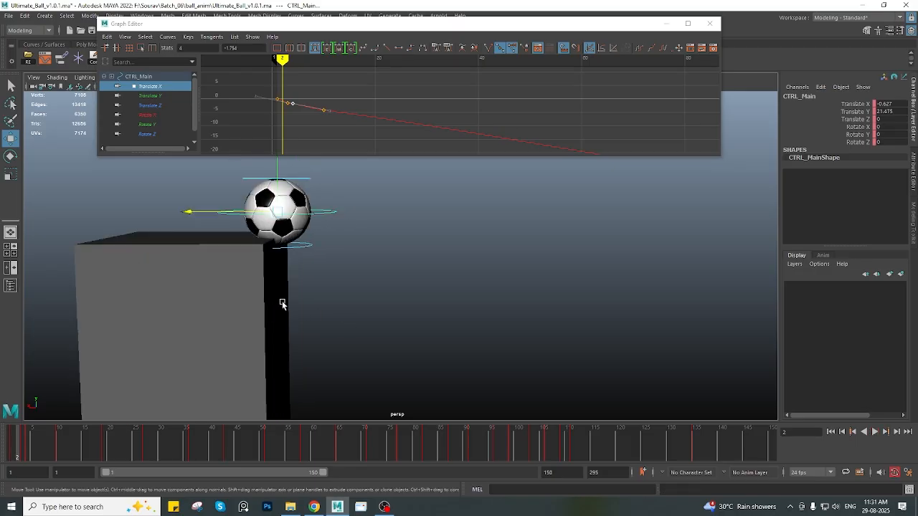
pyautogui.keyDown('alt'); pyautogui.moveTo(282, 304); pyautogui.dragTo(292, 268); pyautogui.keyUp('alt')
pyautogui.scroll(2, 291, 268)
pyautogui.moveTo(300, 218); pyautogui.dragTo(300, 211)
pyautogui.moveTo(19, 441); pyautogui.dragTo(0, 444)
pyautogui.hotkey('alt', 'v')
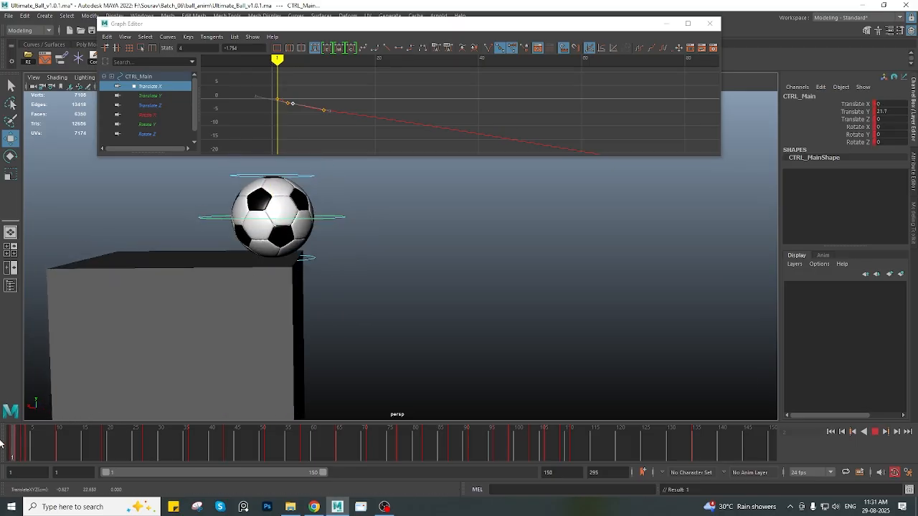
pyautogui.hotkey('alt', 'v')
pyautogui.scroll(-5, 404, 291)
pyautogui.keyDown('alt'); pyautogui.moveTo(404, 291); pyautogui.dragTo(349, 260, button='middle'); pyautogui.keyUp('alt')
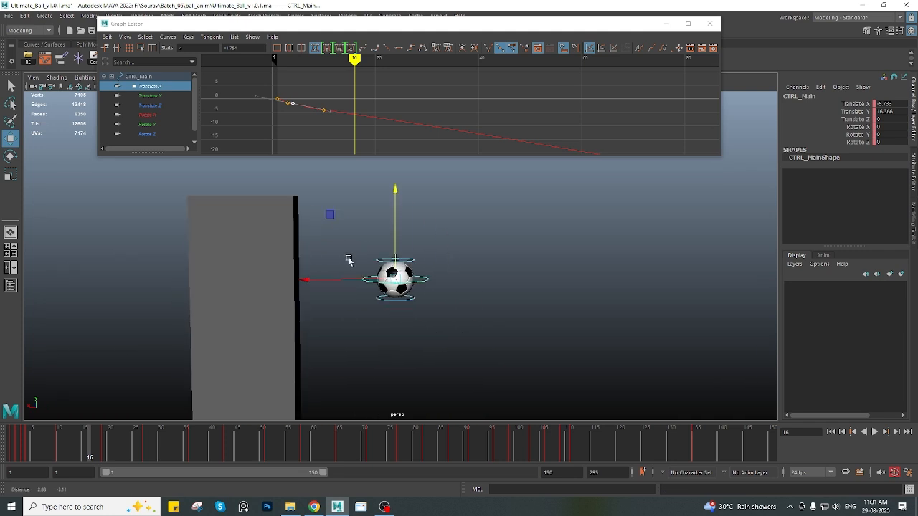
# Play the animation from the start to check how the ball leaves the pillar and travels forward
pyautogui.scroll(-3, 348, 260)
pyautogui.moveTo(12, 441); pyautogui.dragTo(127, 438)
pyautogui.scroll(-4, 422, 331)
pyautogui.keyDown('alt'); pyautogui.moveTo(421, 330); pyautogui.dragTo(276, 309, button='middle'); pyautogui.keyUp('alt')
pyautogui.scroll(-1, 276, 309)
pyautogui.hotkey('alt', 'v')
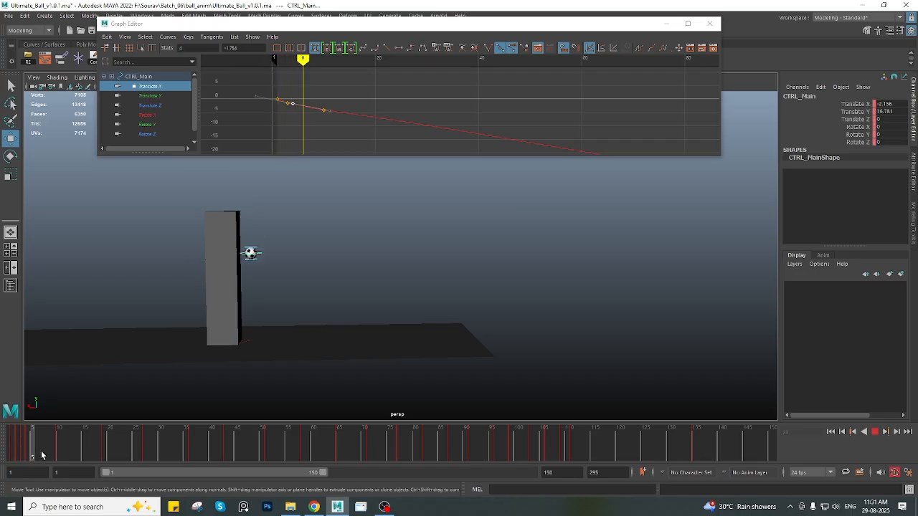
pyautogui.hotkey('alt', 'v')
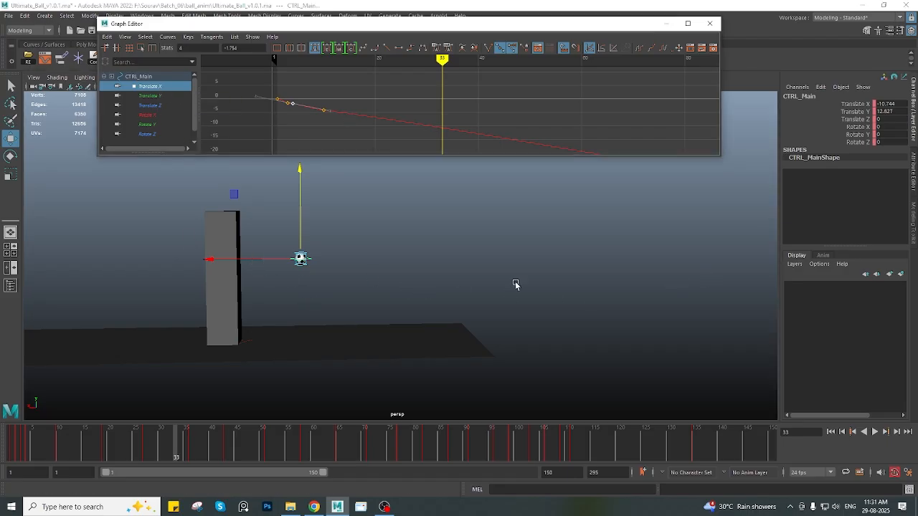
# Delete all Translate X keys of the ball control in the Graph Editor
pyautogui.scroll(-5, 404, 132)
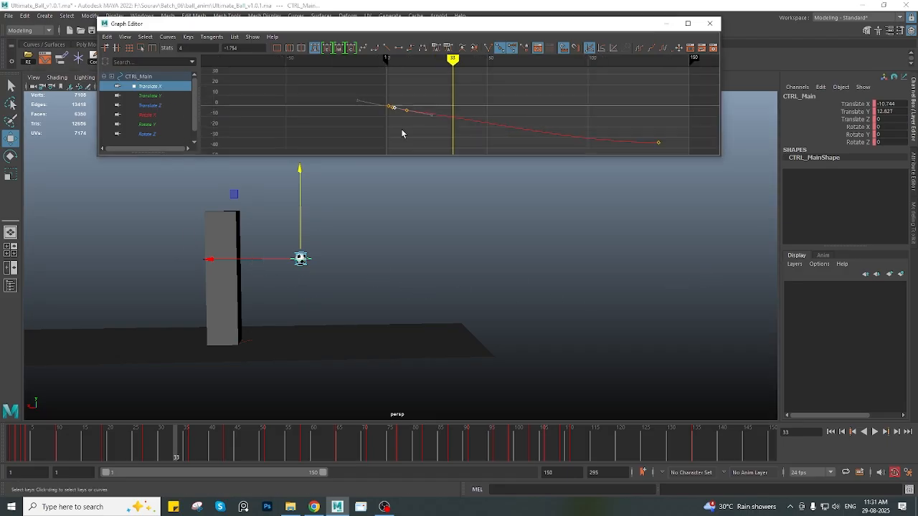
pyautogui.keyDown('alt'); pyautogui.moveTo(405, 126); pyautogui.dragTo(377, 126, button='middle'); pyautogui.keyUp('alt')
pyautogui.keyDown('alt'); pyautogui.moveTo(322, 330); pyautogui.dragTo(321, 357, button='middle'); pyautogui.keyUp('alt')
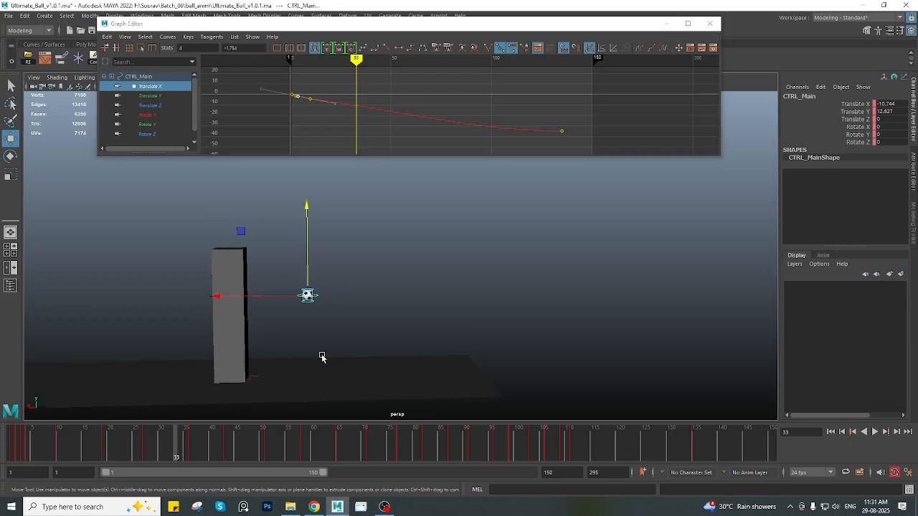
pyautogui.keyDown('alt'); pyautogui.moveTo(485, 293); pyautogui.dragTo(492, 294, button='middle'); pyautogui.keyUp('alt')
pyautogui.moveTo(582, 139); pyautogui.dragTo(258, 78)
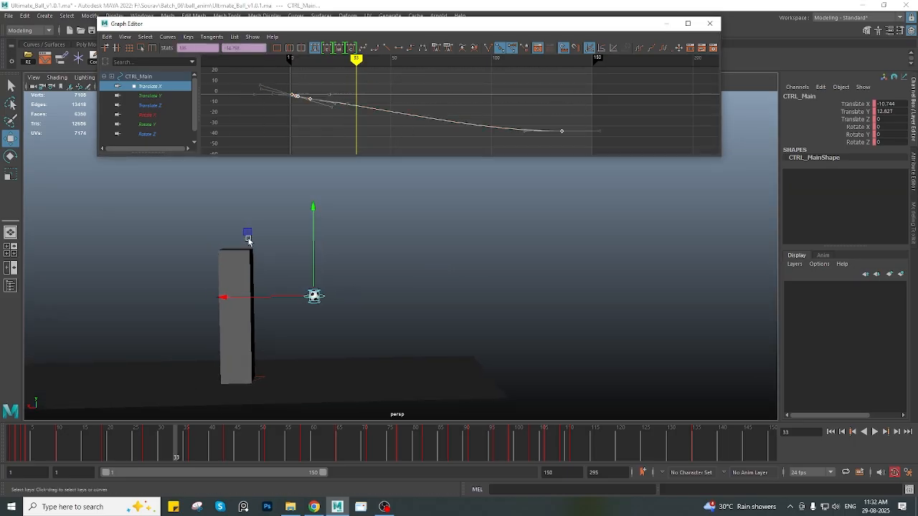
pyautogui.press('Delete')
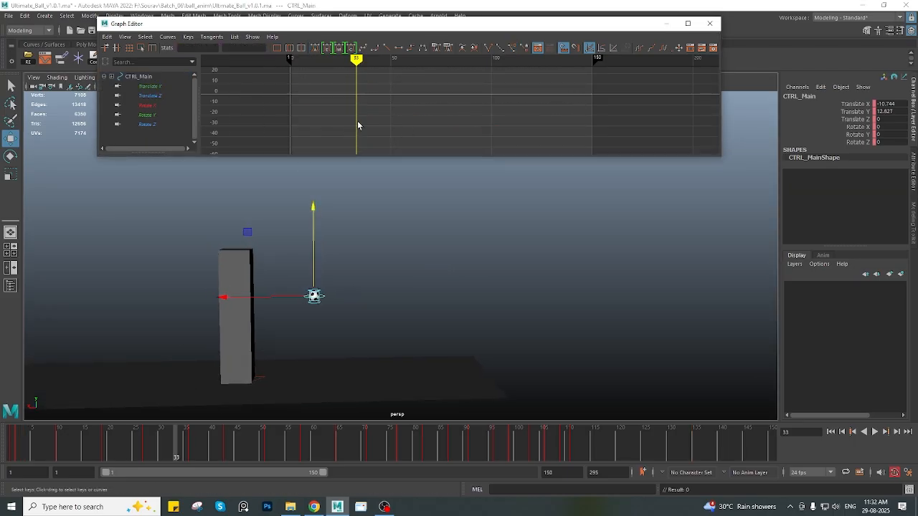
# Reset the ball control's Translate X to 0 and key it at frame 1
pyautogui.doubleClick(889, 104)
pyautogui.write('0')
pyautogui.press('Return')
pyautogui.click(10, 450)
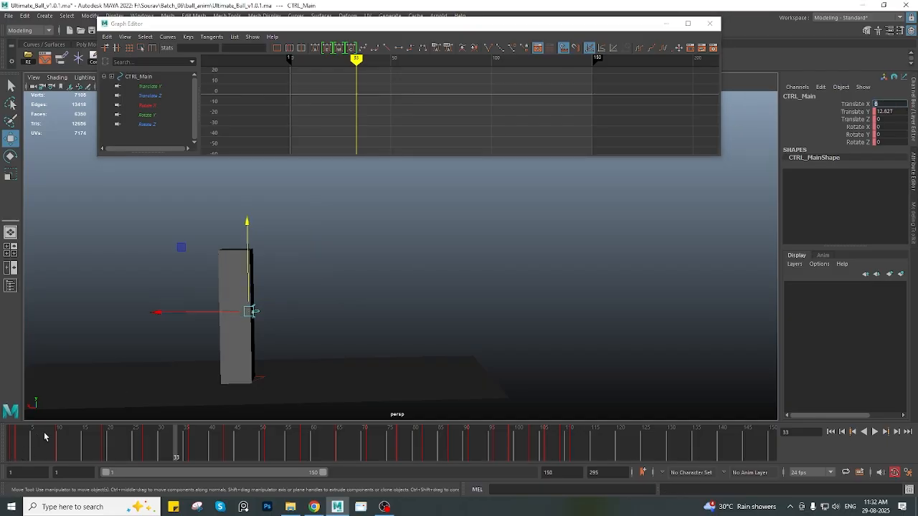
pyautogui.keyDown('alt'); pyautogui.moveTo(289, 307); pyautogui.dragTo(300, 300, button='middle'); pyautogui.keyUp('alt')
pyautogui.click(299, 299)
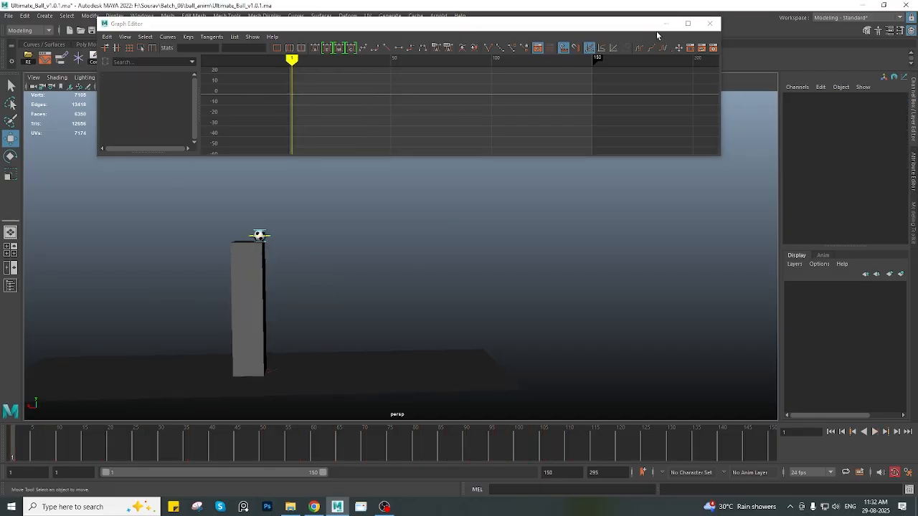
# Put the pillar on a new display layer and hide that layer
pyautogui.click(665, 23)
pyautogui.click(239, 295)
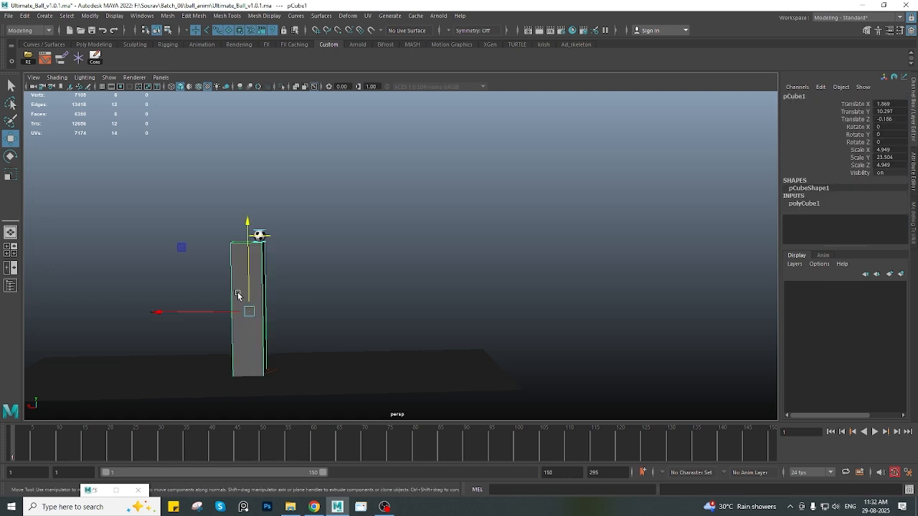
pyautogui.click(900, 274)
pyautogui.click(790, 287)
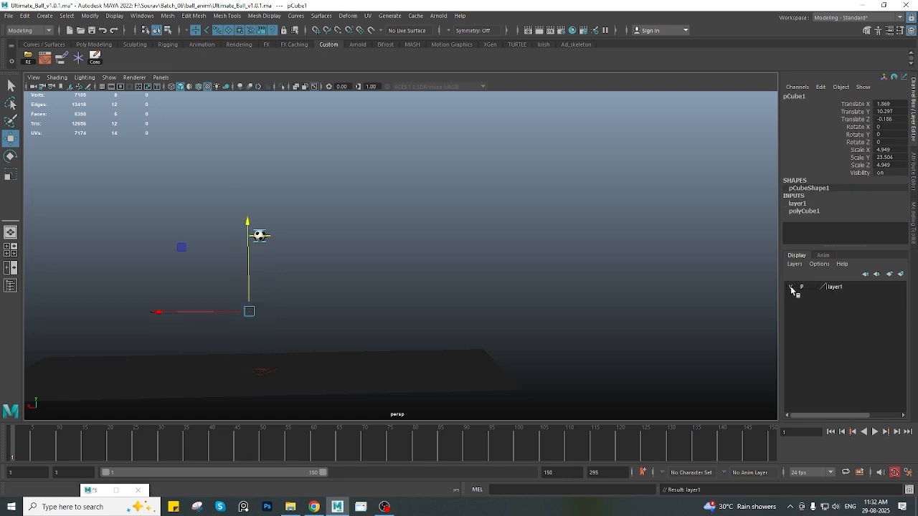
pyautogui.keyDown('alt'); pyautogui.moveTo(375, 298); pyautogui.dragTo(396, 292, button='middle'); pyautogui.keyUp('alt')
pyautogui.moveTo(118, 439); pyautogui.dragTo(1, 441)
pyautogui.scroll(4, 270, 266)
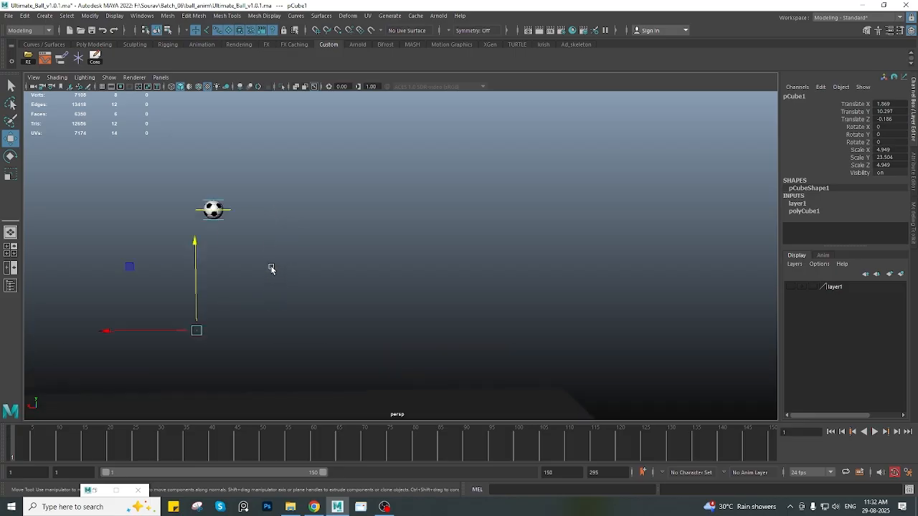
# Select the ball control and show only its Translate X curve in the Graph Editor
pyautogui.keyDown('alt'); pyautogui.moveTo(270, 266); pyautogui.dragTo(291, 261, button='middle'); pyautogui.keyUp('alt')
pyautogui.click(251, 216)
pyautogui.scroll(-1, 340, 302)
pyautogui.keyDown('alt'); pyautogui.moveTo(457, 267); pyautogui.dragTo(430, 256, button='middle'); pyautogui.keyUp('alt')
pyautogui.scroll(-3, 259, 336)
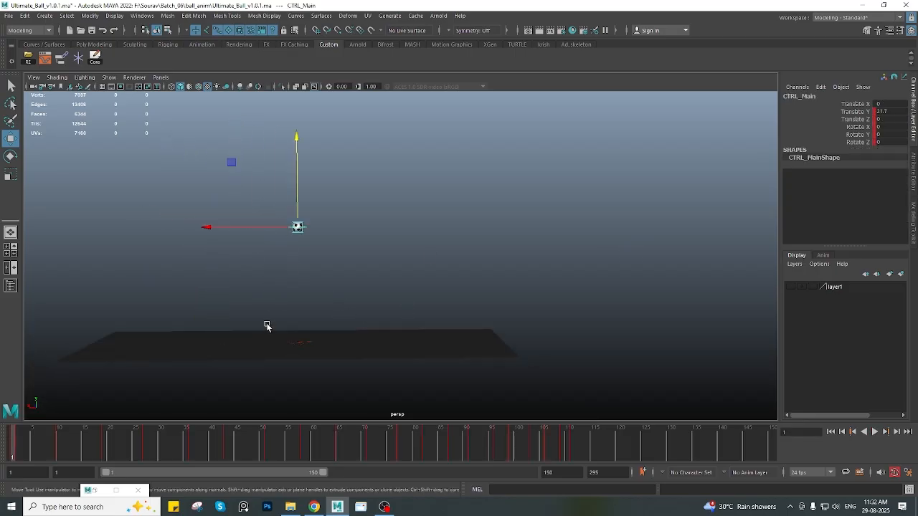
pyautogui.keyDown('alt'); pyautogui.moveTo(266, 326); pyautogui.dragTo(118, 374); pyautogui.keyUp('alt')
pyautogui.keyDown('alt'); pyautogui.moveTo(299, 260); pyautogui.dragTo(254, 285); pyautogui.keyUp('alt')
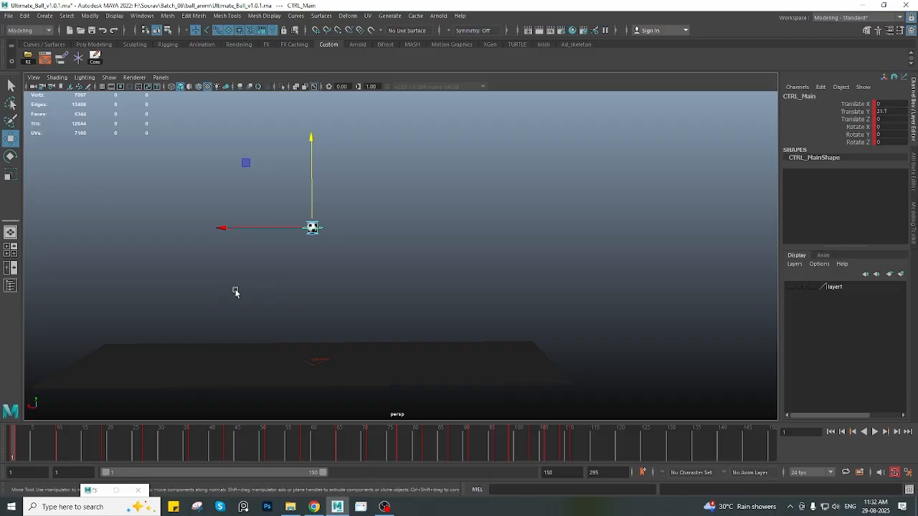
pyautogui.click(44, 58)
pyautogui.click(159, 86)
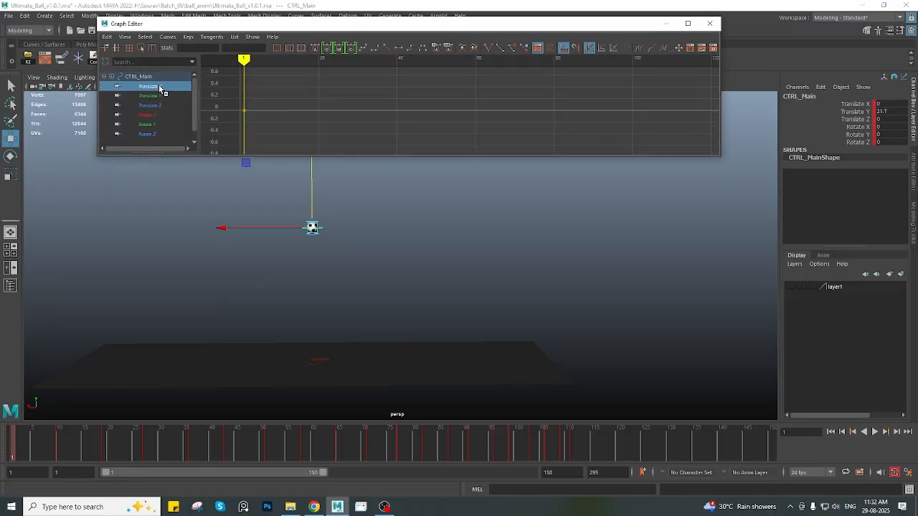
# Set a key on the ball control at frame 135, past the last bounce
pyautogui.scroll(-1, 477, 290)
pyautogui.keyDown('alt'); pyautogui.moveTo(477, 290); pyautogui.dragTo(447, 309, button='middle'); pyautogui.keyUp('alt')
pyautogui.moveTo(111, 443)
pyautogui.mouseDown()
pyautogui.moveTo(455, 441)
pyautogui.moveTo(568, 443)
pyautogui.moveTo(553, 447)
pyautogui.moveTo(572, 451)
pyautogui.mouseUp()
pyautogui.scroll(4, 345, 309)
pyautogui.keyDown('alt'); pyautogui.moveTo(351, 382); pyautogui.dragTo(396, 265, button='middle'); pyautogui.keyUp('alt')
pyautogui.moveTo(553, 436); pyautogui.dragTo(568, 446)
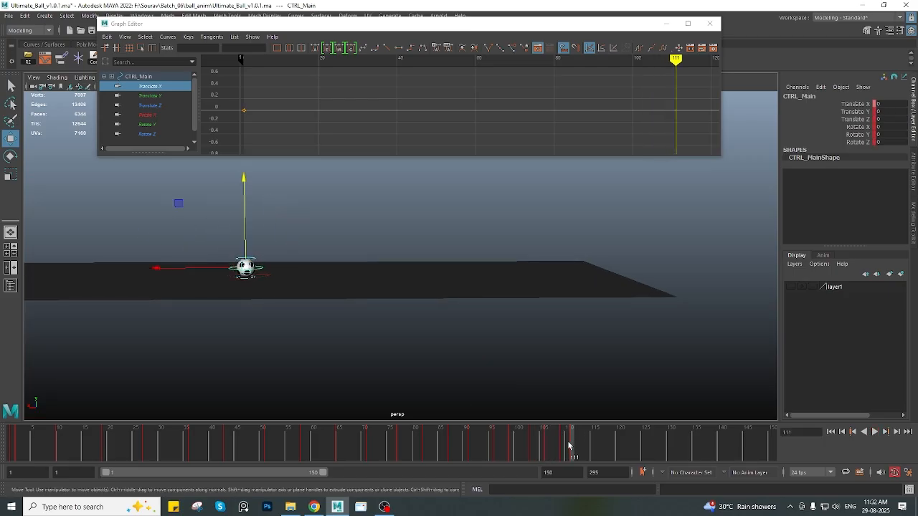
pyautogui.hotkey('alt', 'v')
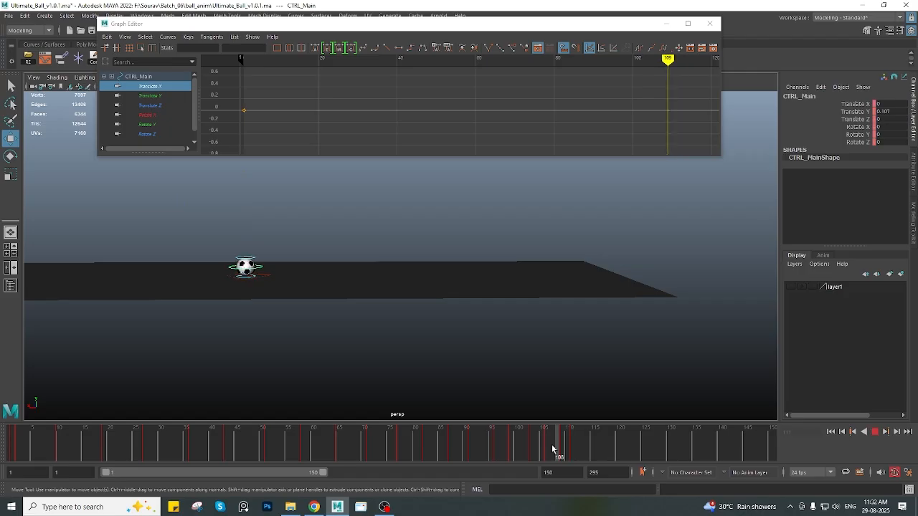
pyautogui.moveTo(574, 448); pyautogui.dragTo(672, 449)
pyautogui.hotkey('alt', 'v')
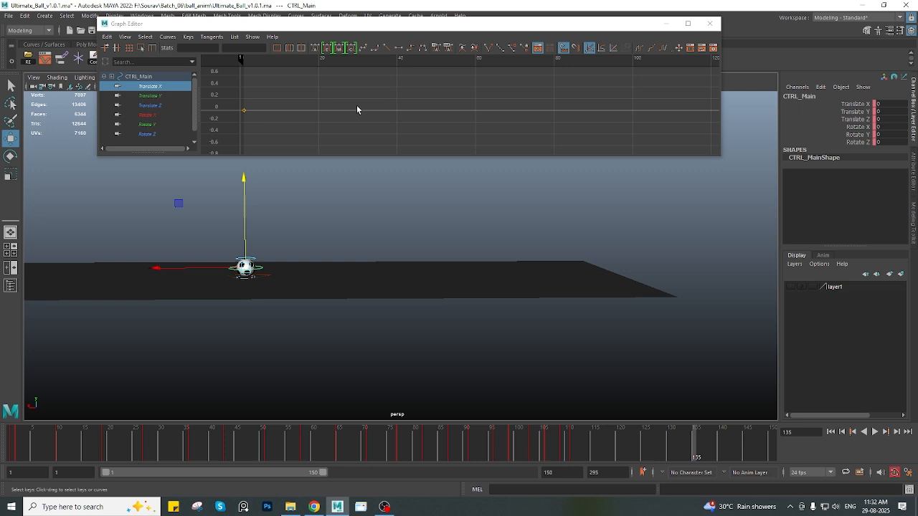
pyautogui.press('s')
pyautogui.press('f')
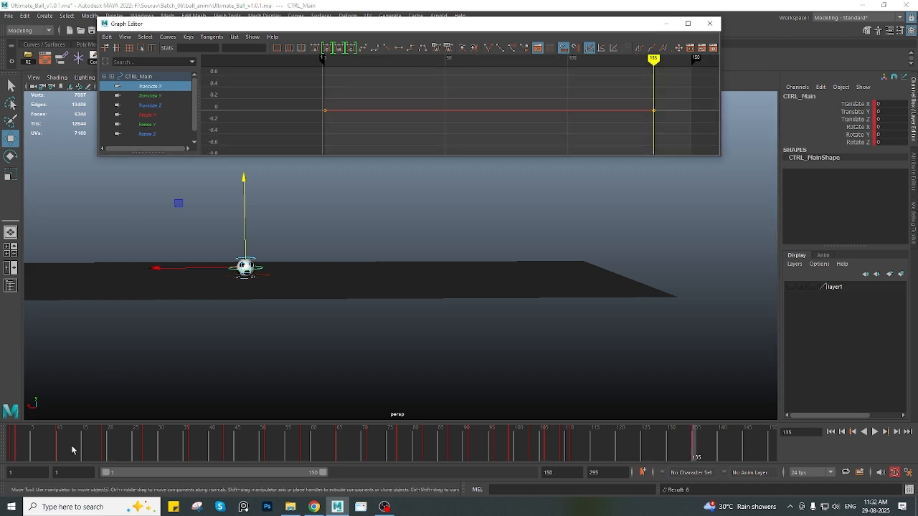
# Inspect the ball control's Translate X keys at frames 1 and 135 and the ball's position at those frames
pyautogui.hotkey('alt', 'shift', 'v')
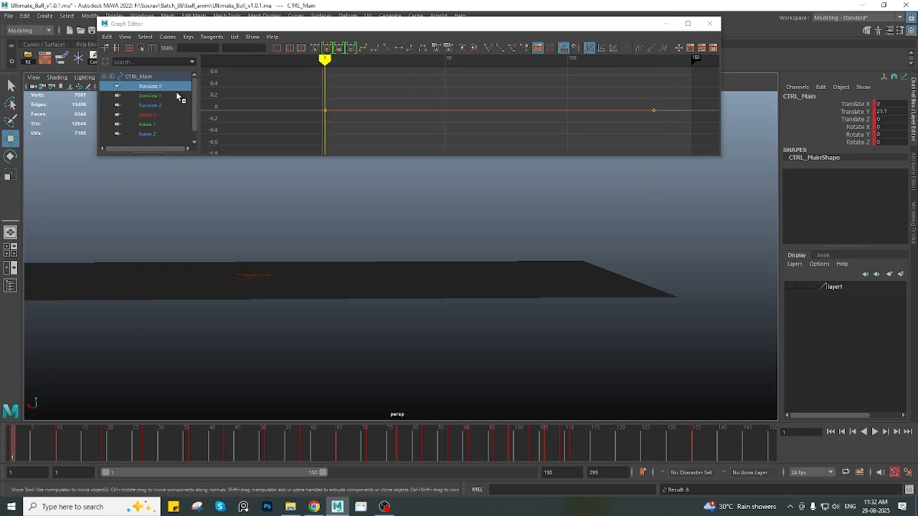
pyautogui.scroll(-4, 340, 236)
pyautogui.keyDown('alt'); pyautogui.moveTo(339, 235); pyautogui.dragTo(338, 294, button='middle'); pyautogui.keyUp('alt')
pyautogui.keyDown('alt'); pyautogui.moveTo(310, 229); pyautogui.dragTo(314, 239, button='middle'); pyautogui.keyUp('alt')
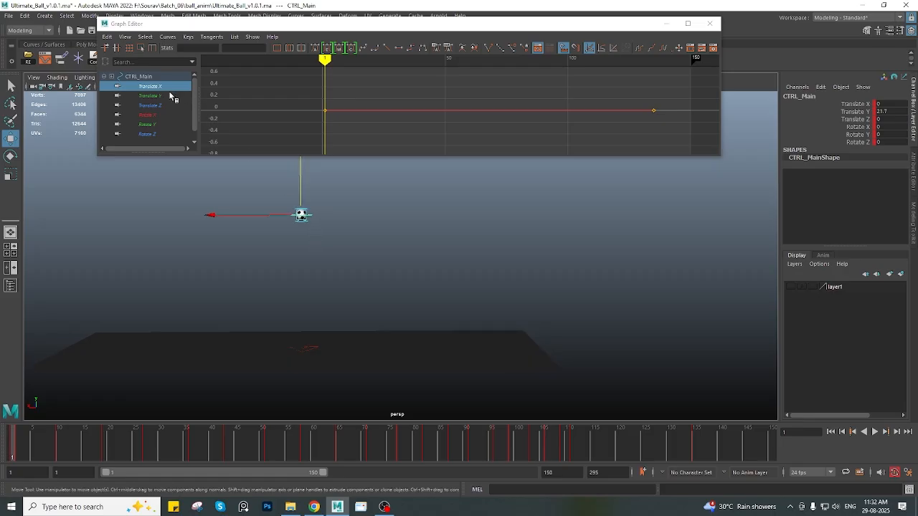
pyautogui.moveTo(302, 91); pyautogui.dragTo(339, 123)
pyautogui.moveTo(570, 447); pyautogui.dragTo(694, 446)
pyautogui.scroll(-1, 365, 371)
pyautogui.keyDown('alt'); pyautogui.moveTo(348, 348); pyautogui.dragTo(325, 350, button='middle'); pyautogui.keyUp('alt')
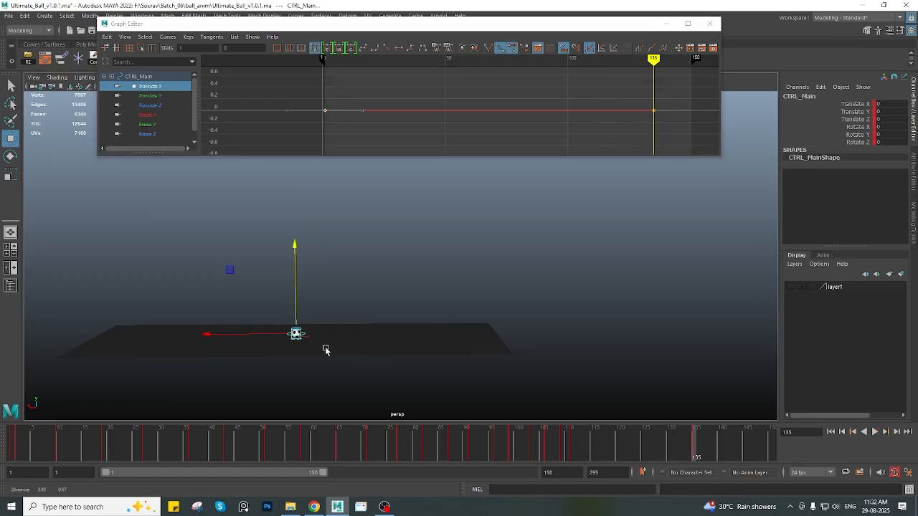
pyautogui.moveTo(629, 89); pyautogui.dragTo(655, 118)
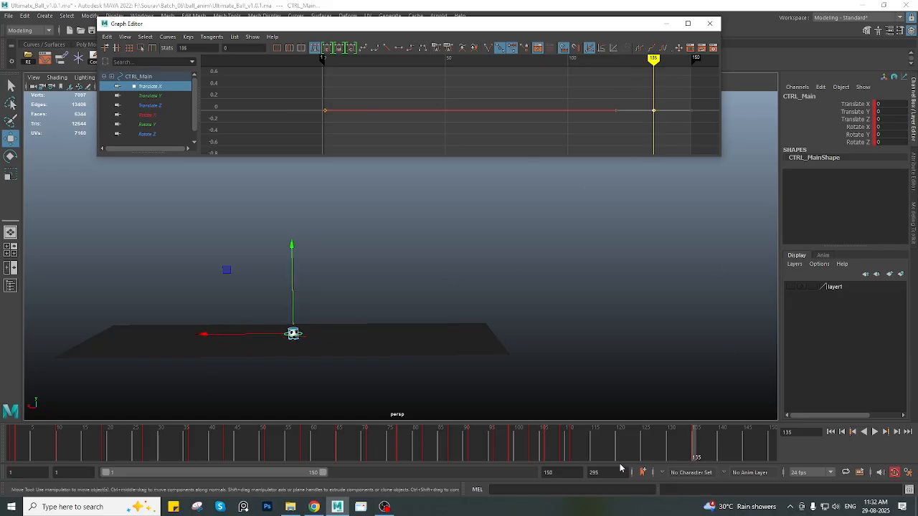
pyautogui.click(116, 437)
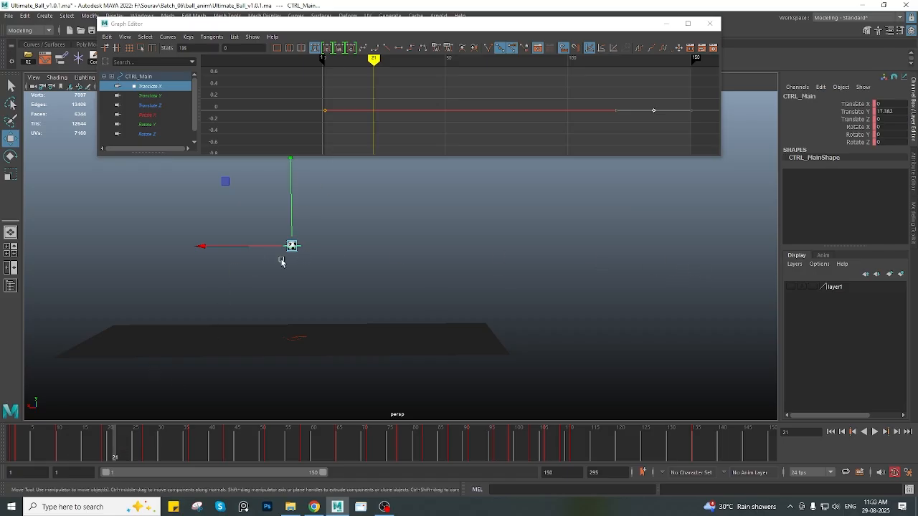
# At frame 135, move the ball control forward along X to about -40.5, near the ground plane's far end
pyautogui.moveTo(394, 442); pyautogui.dragTo(693, 446)
pyautogui.keyDown('alt'); pyautogui.moveTo(407, 358); pyautogui.dragTo(381, 316, button='middle'); pyautogui.keyUp('alt')
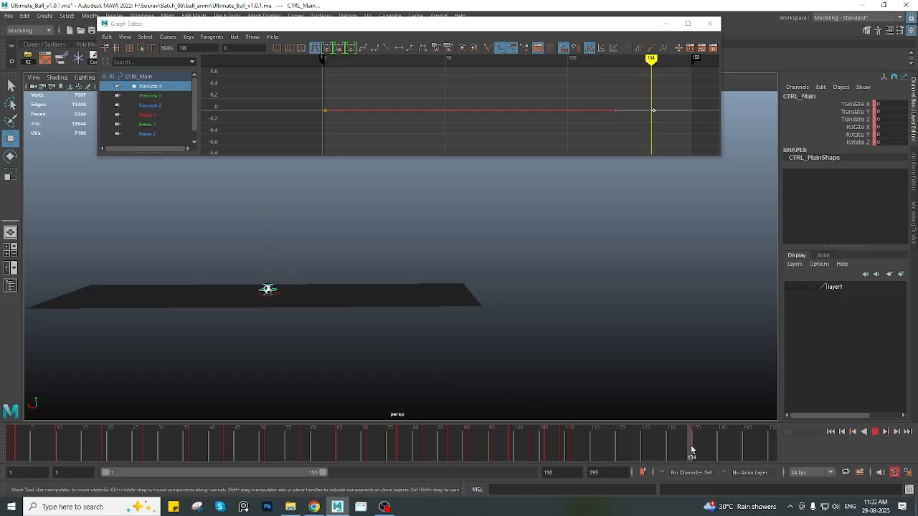
pyautogui.moveTo(165, 288); pyautogui.dragTo(393, 300)
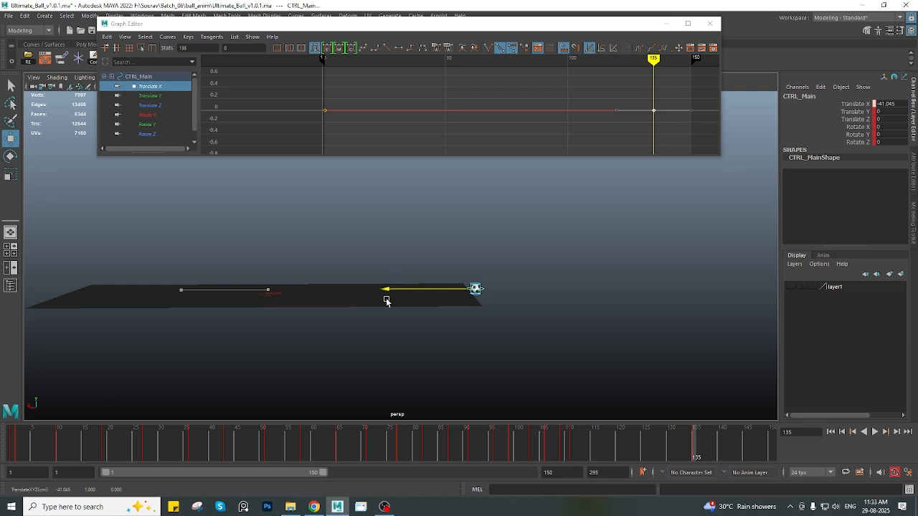
pyautogui.moveTo(387, 301); pyautogui.dragTo(383, 302)
# Frame the whole Translate X curve and scrub the timeline to check the ball's forward travel
pyautogui.scroll(-4, 451, 118)
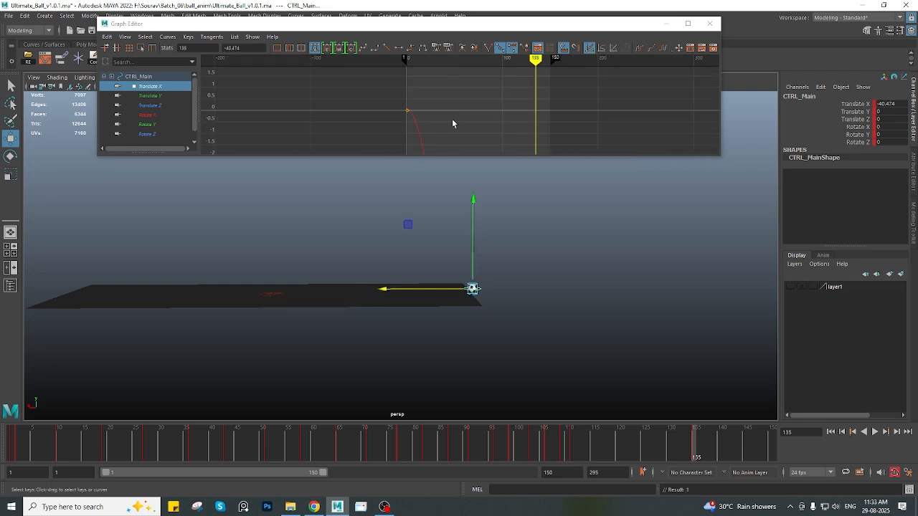
pyautogui.keyDown('alt'); pyautogui.moveTo(452, 119); pyautogui.dragTo(411, 112, button='middle'); pyautogui.keyUp('alt')
pyautogui.press('f')
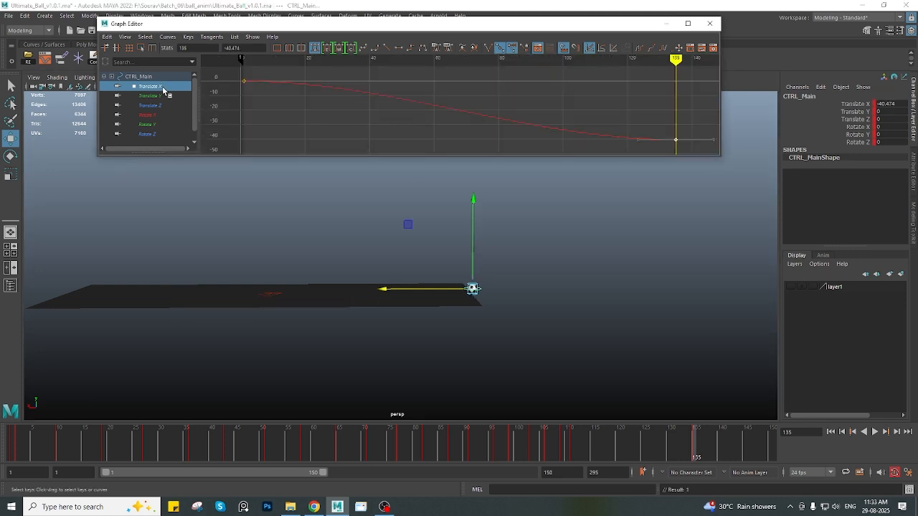
pyautogui.scroll(-3, 526, 112)
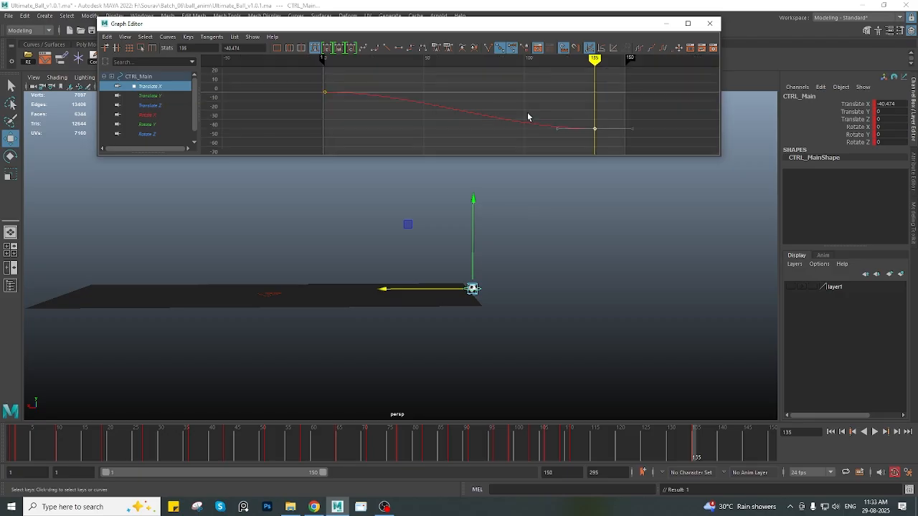
pyautogui.keyDown('alt'); pyautogui.moveTo(527, 114); pyautogui.dragTo(494, 106, button='middle'); pyautogui.keyUp('alt')
pyautogui.moveTo(13, 445); pyautogui.dragTo(420, 440)
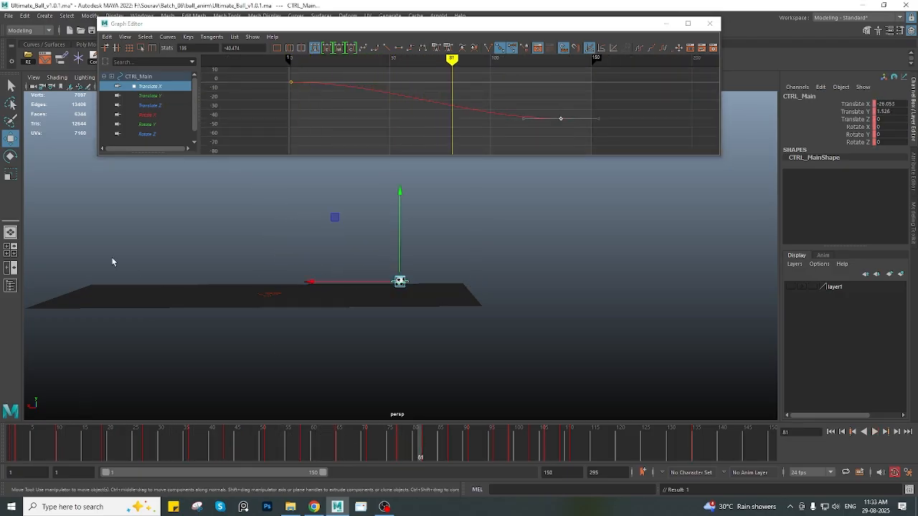
# Shift the ground plane along X to about -13 to extend it beyond the ball's resting point
pyautogui.click(145, 309)
pyautogui.moveTo(201, 301); pyautogui.dragTo(240, 301, button='middle')
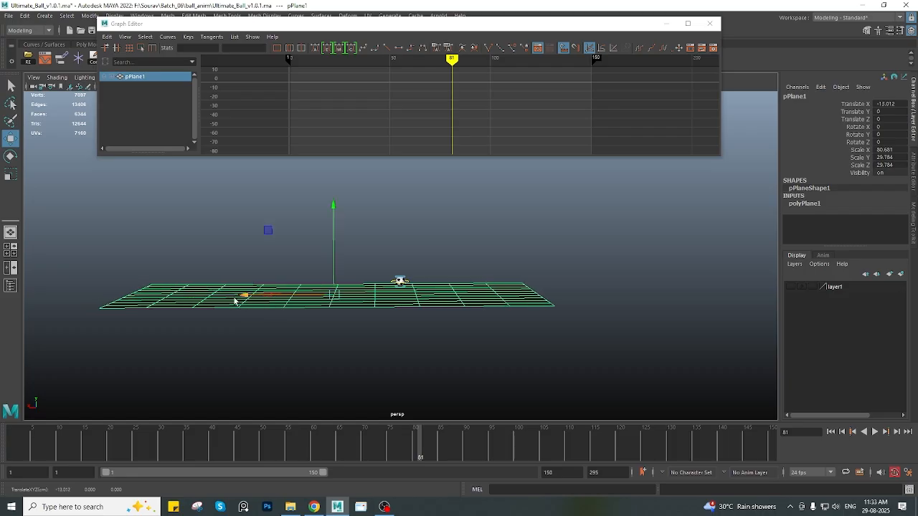
pyautogui.click(192, 395)
# Preview the bounce over the moved ground plane and select the ball control to show its curves
pyautogui.hotkey('alt', 'shift', 'v')
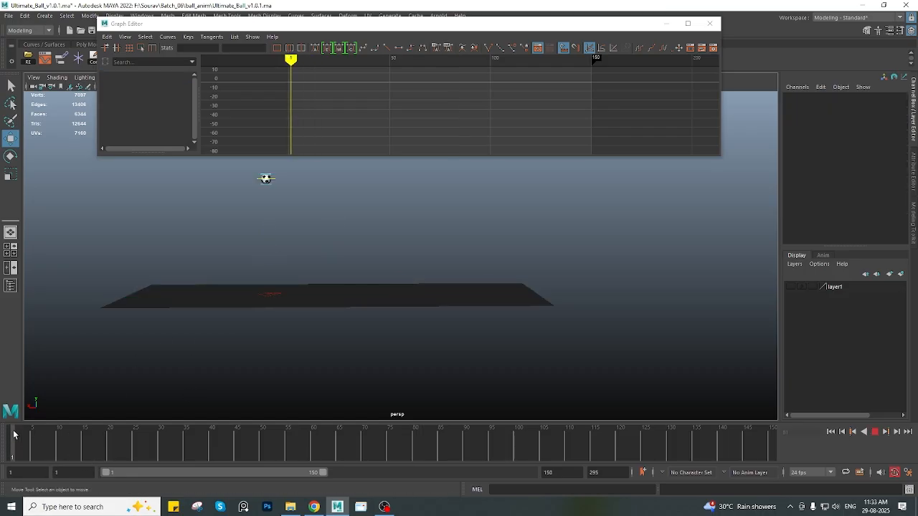
pyautogui.hotkey('alt', 'v')
pyautogui.click(420, 445)
pyautogui.keyDown('alt'); pyautogui.moveTo(405, 401); pyautogui.dragTo(358, 271); pyautogui.keyUp('alt')
pyautogui.click(360, 265)
pyautogui.keyDown('alt'); pyautogui.moveTo(348, 308); pyautogui.dragTo(316, 283); pyautogui.keyUp('alt')
# Scrub and play the full animation from frame 1 to check the ball's bounces and forward motion
pyautogui.hotkey('alt', 'shift', 'v')
pyautogui.hotkey('alt', 'v')
pyautogui.moveTo(43, 445); pyautogui.dragTo(688, 446)
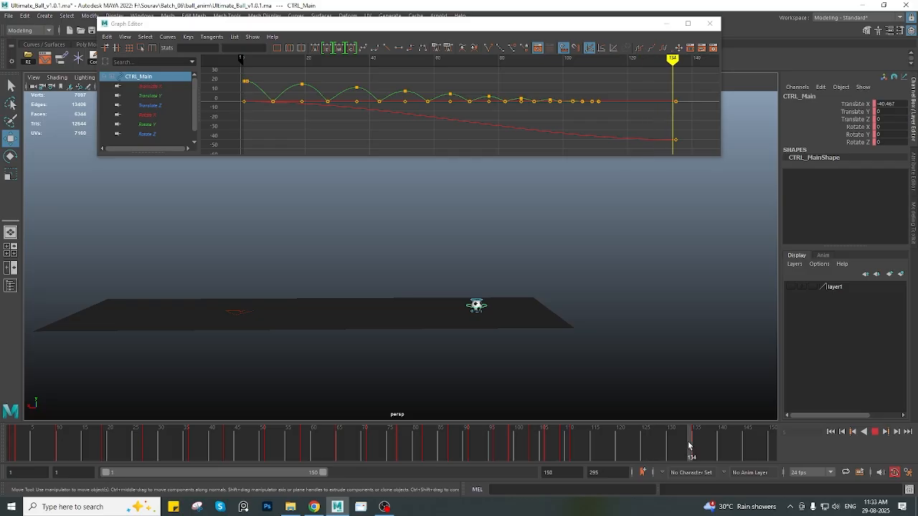
pyautogui.moveTo(221, 438); pyautogui.dragTo(10, 441)
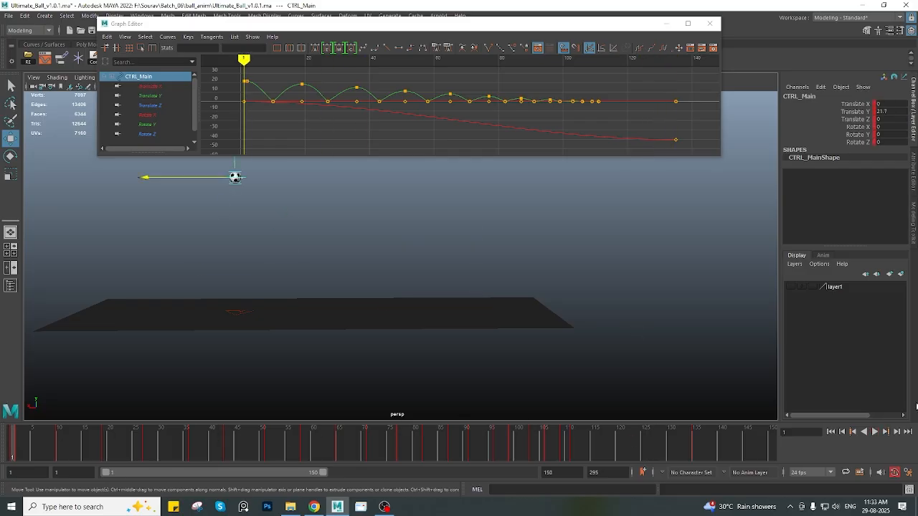
pyautogui.click(874, 433)
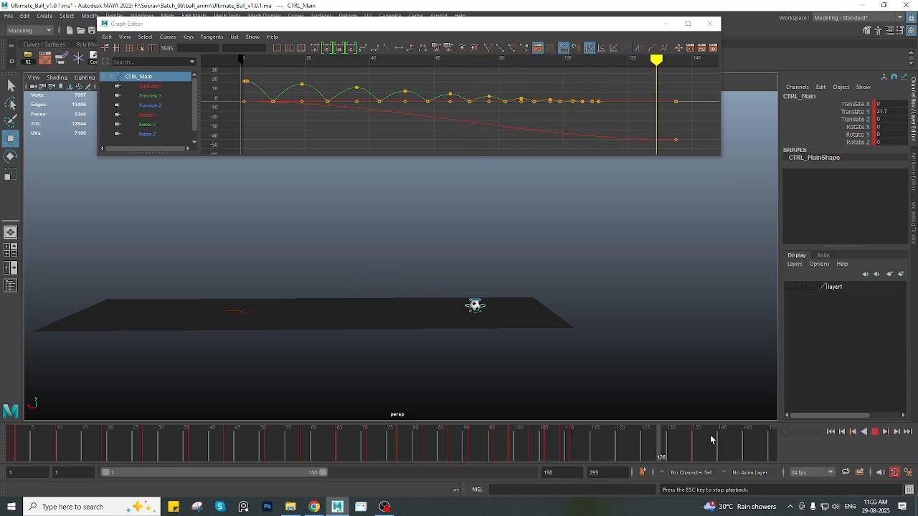
pyautogui.click(874, 432)
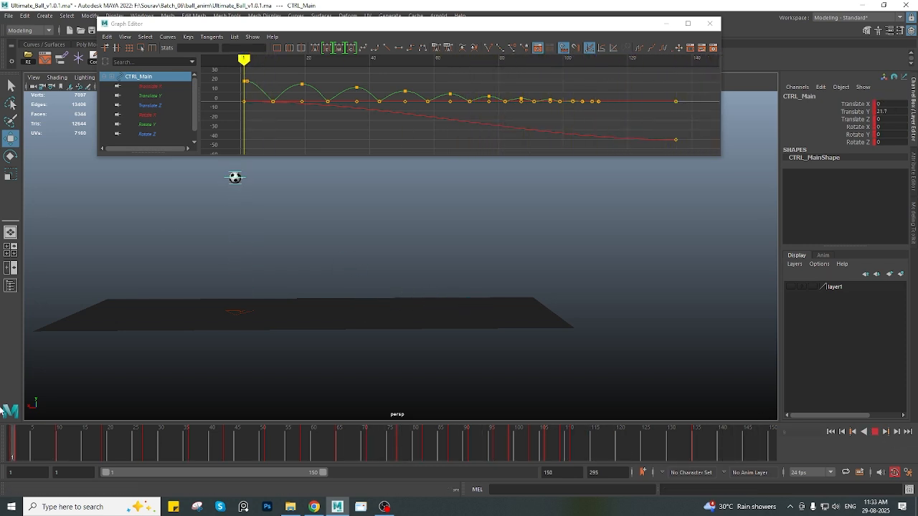
# Show the pillar layer and move the ball along X to about -4.766 at frame 10, checking its travel up to frame 36
pyautogui.click(790, 287)
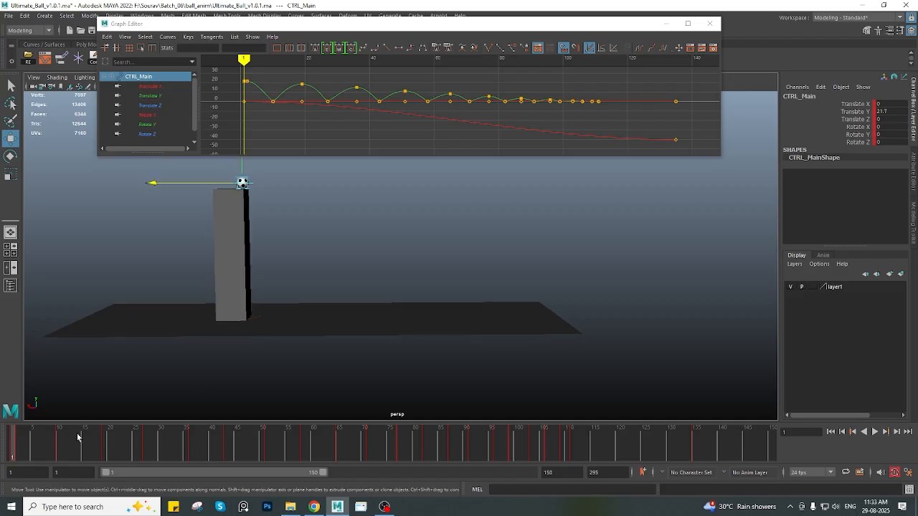
pyautogui.moveTo(11, 449); pyautogui.dragTo(59, 446)
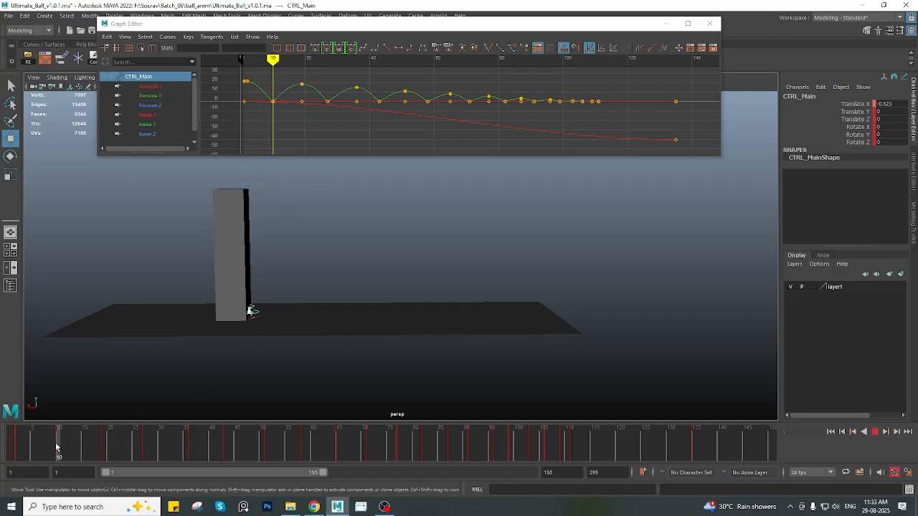
pyautogui.moveTo(172, 317); pyautogui.dragTo(186, 318)
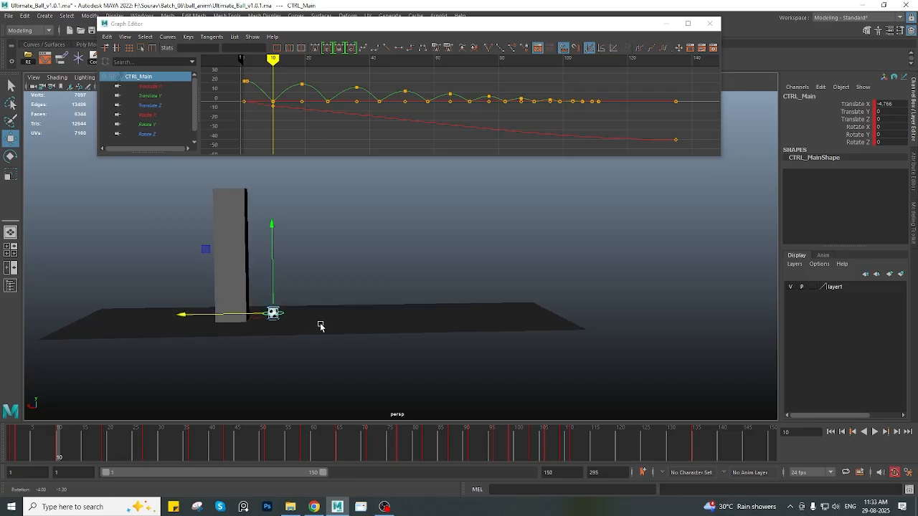
pyautogui.keyDown('alt'); pyautogui.moveTo(320, 323); pyautogui.dragTo(313, 328); pyautogui.keyUp('alt')
pyautogui.moveTo(53, 444); pyautogui.dragTo(191, 457)
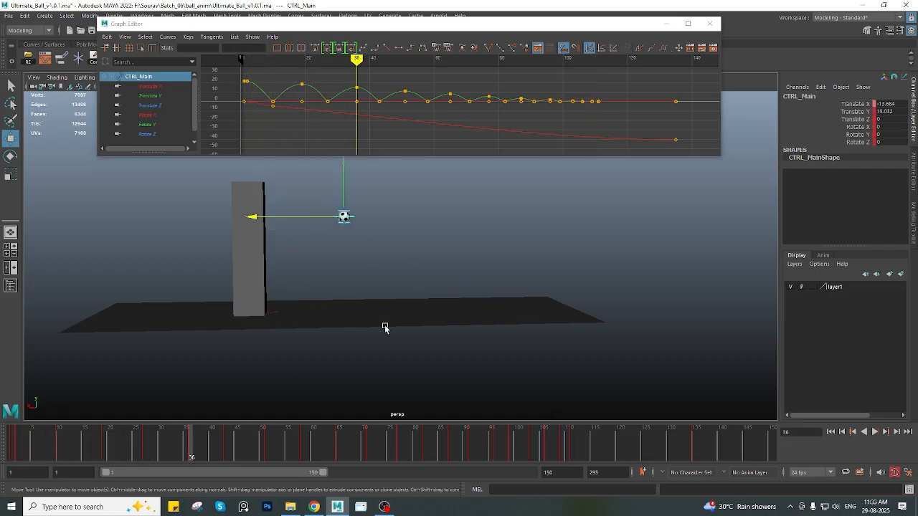
# Create an editable motion trail for the ball control using the Time Slider range, an increment of 1, and Always draw pinning
pyautogui.click(667, 23)
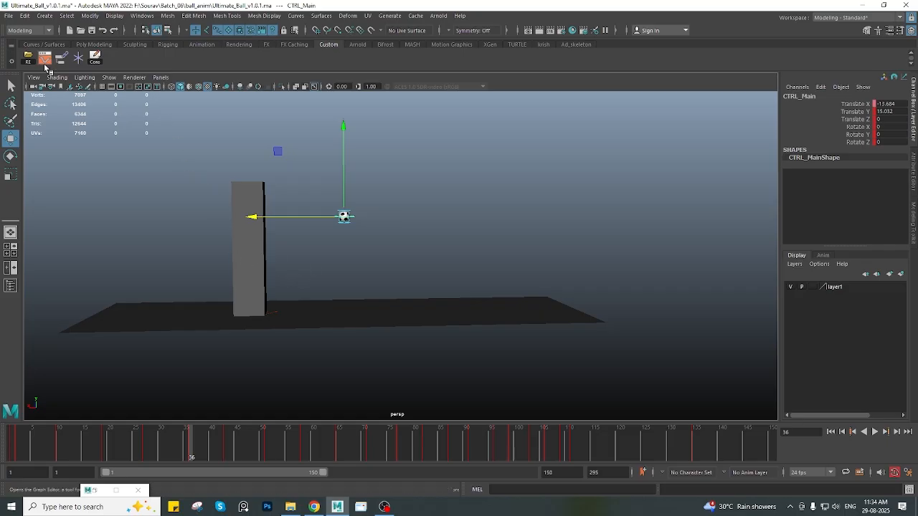
pyautogui.click(31, 31)
pyautogui.click(29, 61)
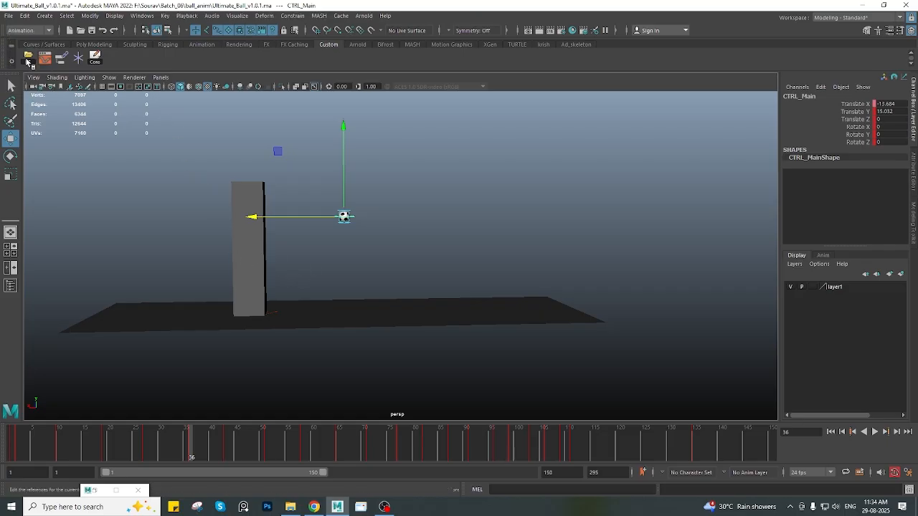
pyautogui.click(236, 16)
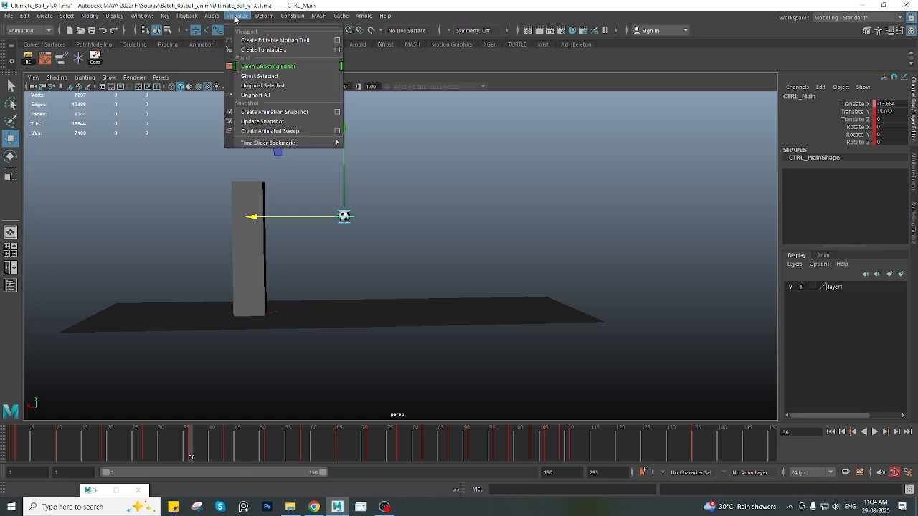
pyautogui.click(337, 42)
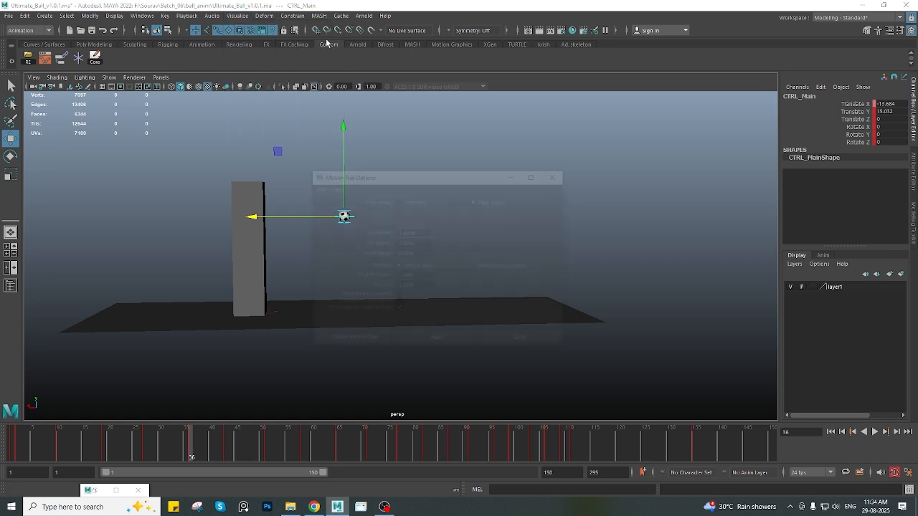
pyautogui.moveTo(386, 172); pyautogui.dragTo(532, 148)
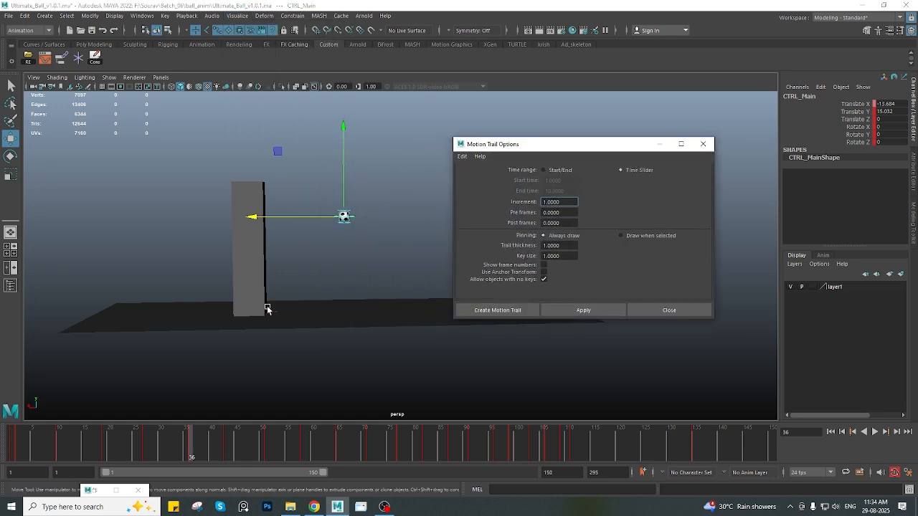
pyautogui.keyDown('alt'); pyautogui.moveTo(300, 306); pyautogui.dragTo(294, 284); pyautogui.keyUp('alt')
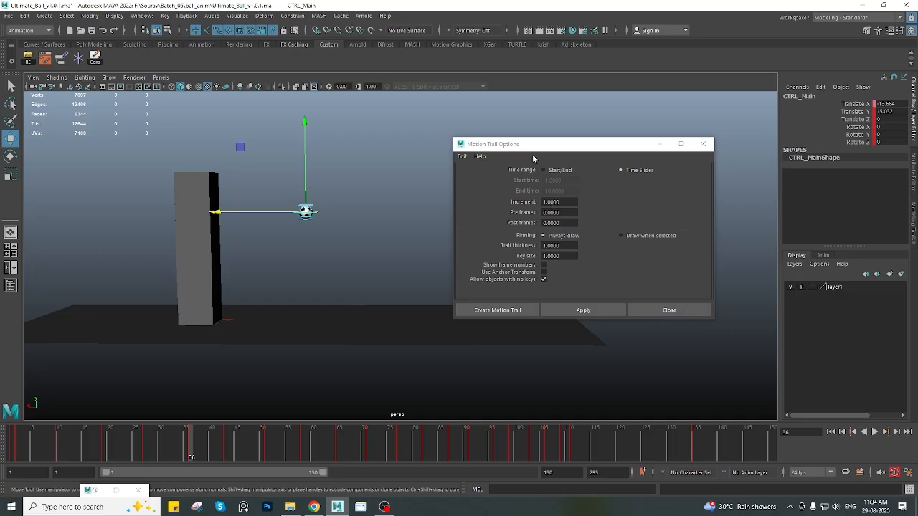
pyautogui.moveTo(532, 157); pyautogui.dragTo(528, 139)
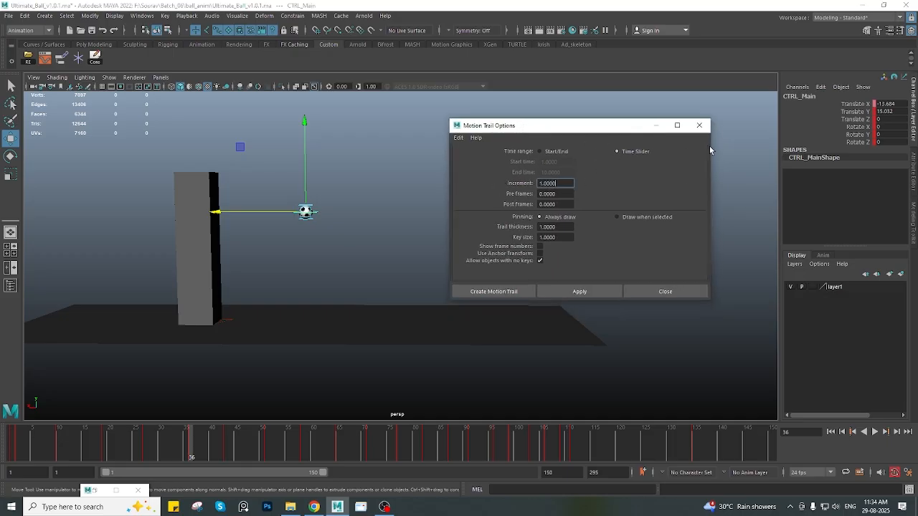
pyautogui.click(498, 297)
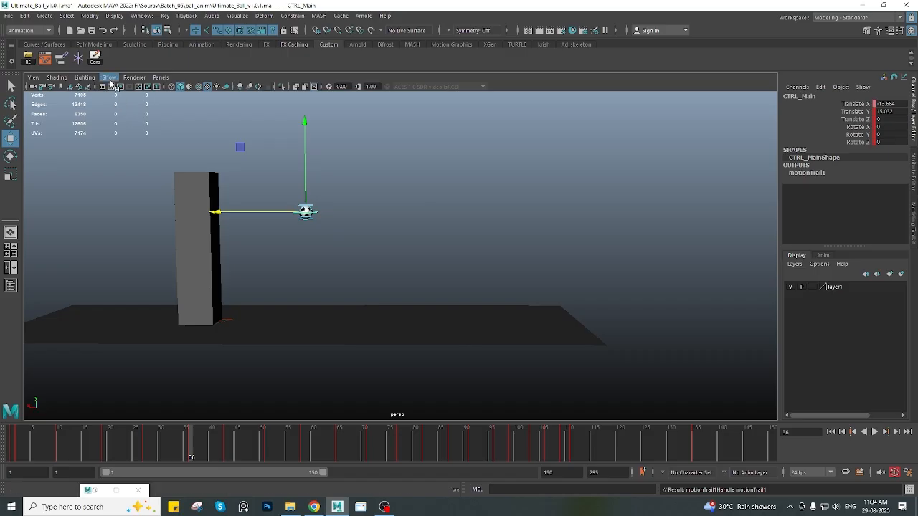
# Display motion trails in the viewport and scrub the timeline to frame 120 to check the ball's arcs
pyautogui.click(109, 77)
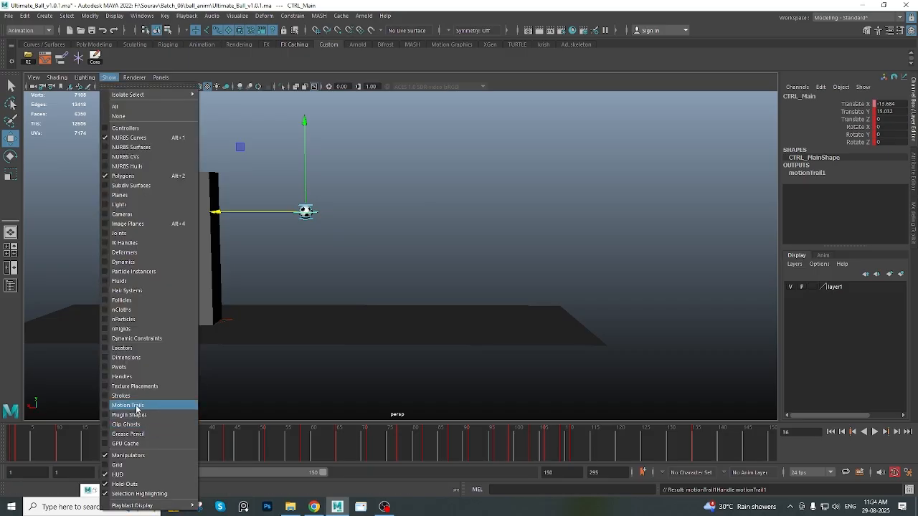
pyautogui.click(128, 406)
pyautogui.keyDown('alt'); pyautogui.moveTo(245, 276); pyautogui.dragTo(257, 222); pyautogui.keyUp('alt')
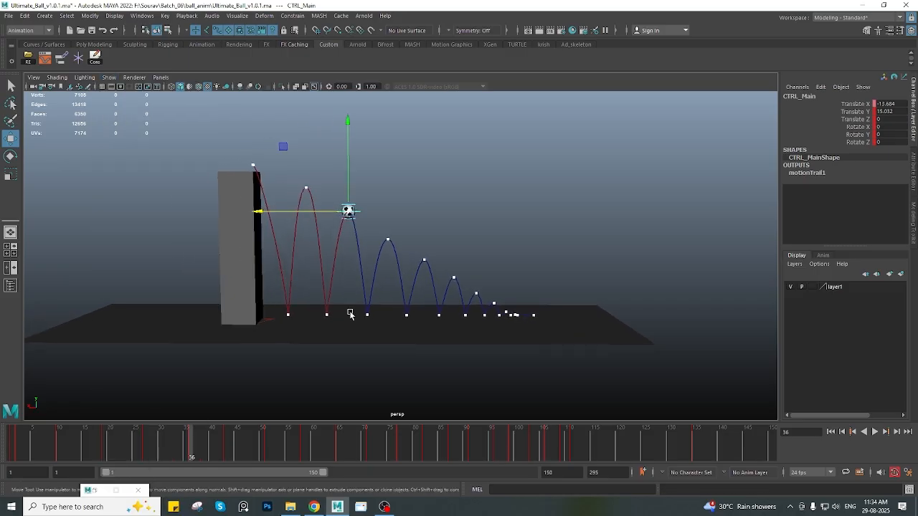
pyautogui.keyDown('alt'); pyautogui.moveTo(354, 335); pyautogui.dragTo(277, 356); pyautogui.keyUp('alt')
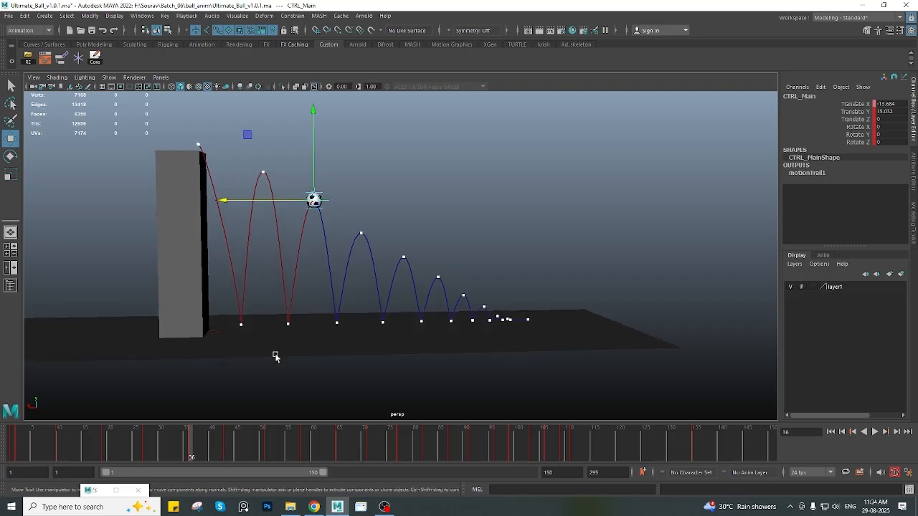
pyautogui.moveTo(125, 446); pyautogui.dragTo(619, 409)
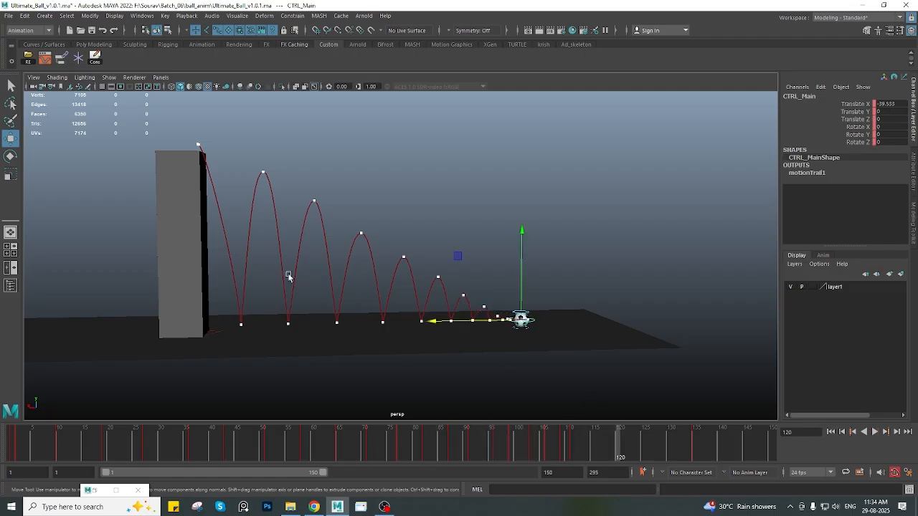
pyautogui.keyDown('alt'); pyautogui.moveTo(250, 245); pyautogui.dragTo(238, 163); pyautogui.keyUp('alt')
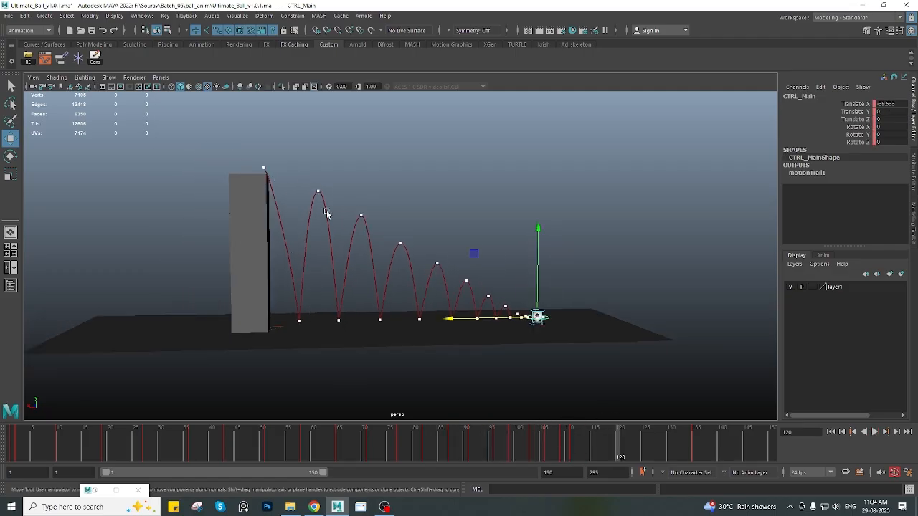
# Move the ball along X to about -1.863 at frame 4 to clear the pillar's edge, and return to frame 1
pyautogui.hotkey('alt', 'v')
pyautogui.click(28, 443)
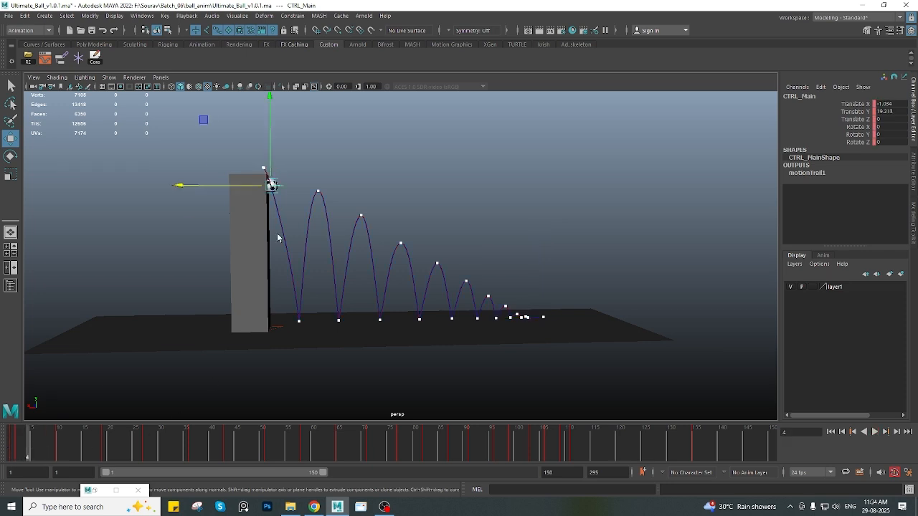
pyautogui.scroll(3, 266, 181)
pyautogui.moveTo(125, 215); pyautogui.dragTo(134, 222)
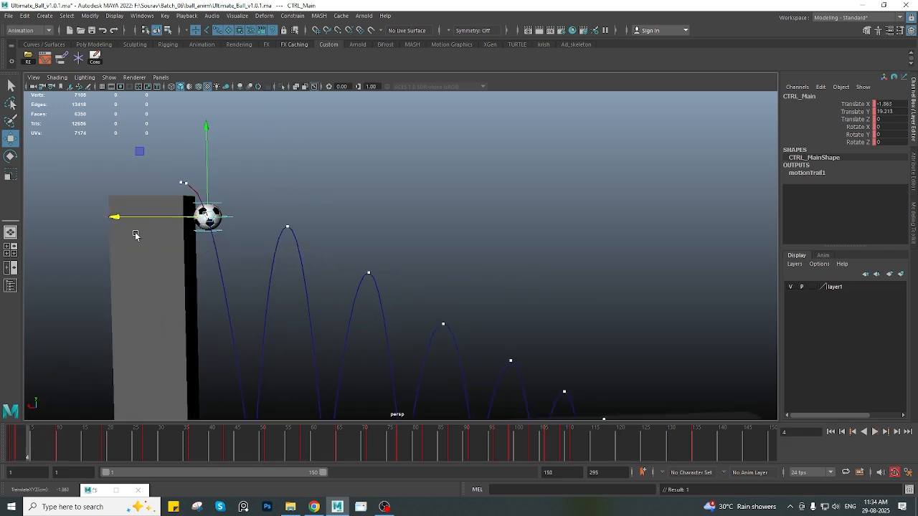
pyautogui.keyDown('alt'); pyautogui.moveTo(216, 299); pyautogui.dragTo(252, 299, button='middle'); pyautogui.keyUp('alt')
pyautogui.moveTo(27, 450); pyautogui.dragTo(12, 450)
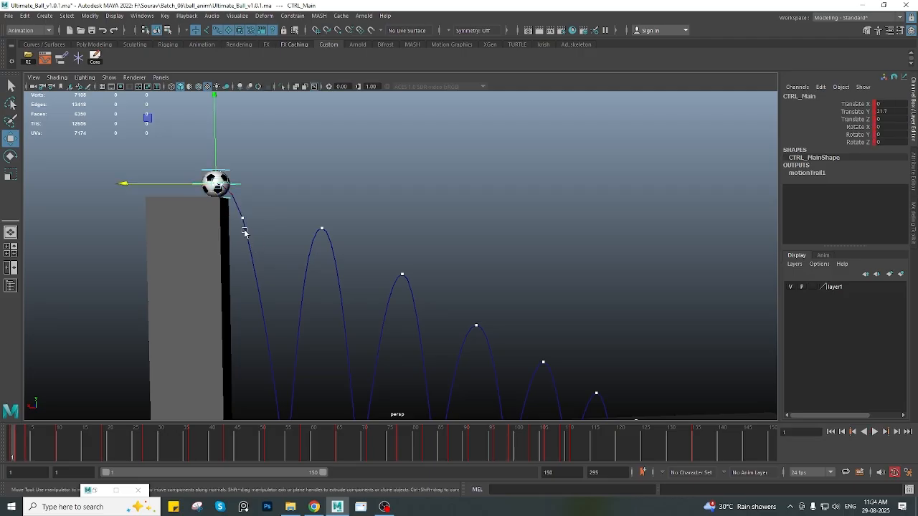
# Try to shift the frame 4 key point on the motion trail farther along X
pyautogui.moveTo(239, 211); pyautogui.dragTo(239, 213)
pyautogui.moveTo(165, 221); pyautogui.dragTo(153, 219)
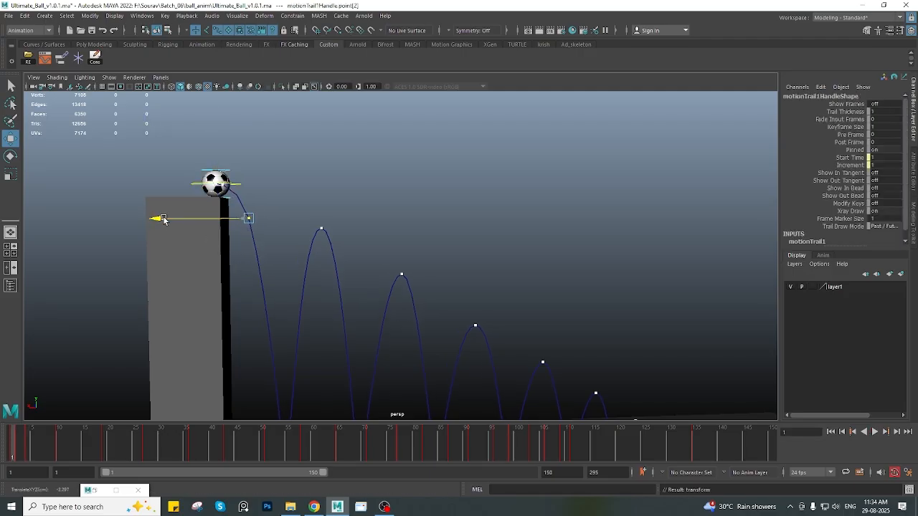
pyautogui.hotkey('ctrl', 'z')
# Frame the whole motion trail and play the animation to check how the ball leaves the pillar
pyautogui.scroll(-2, 313, 251)
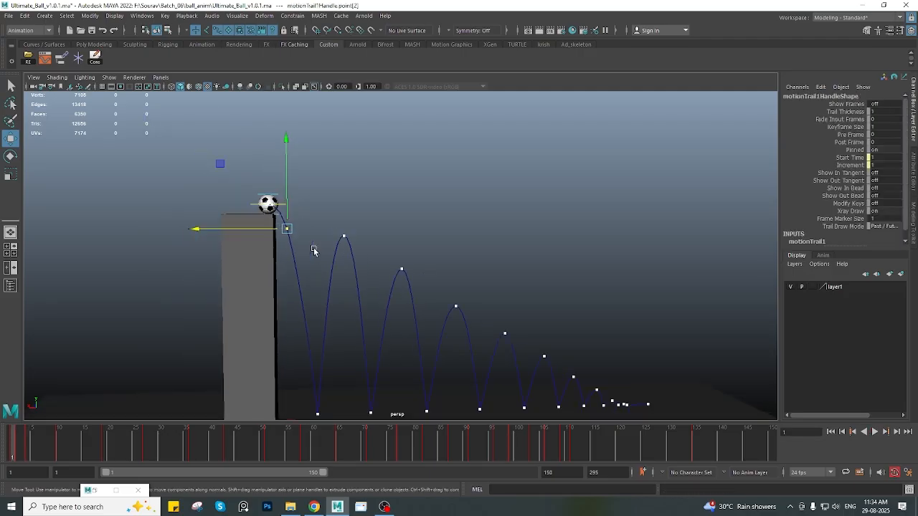
pyautogui.keyDown('alt'); pyautogui.moveTo(308, 269); pyautogui.dragTo(291, 232, button='middle'); pyautogui.keyUp('alt')
pyautogui.scroll(-2, 291, 231)
pyautogui.hotkey('alt', 'v')
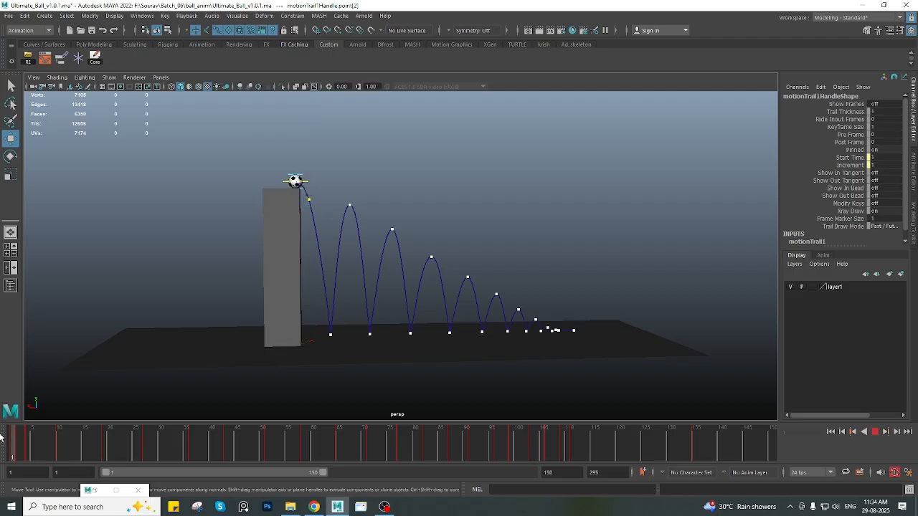
pyautogui.click(15, 437)
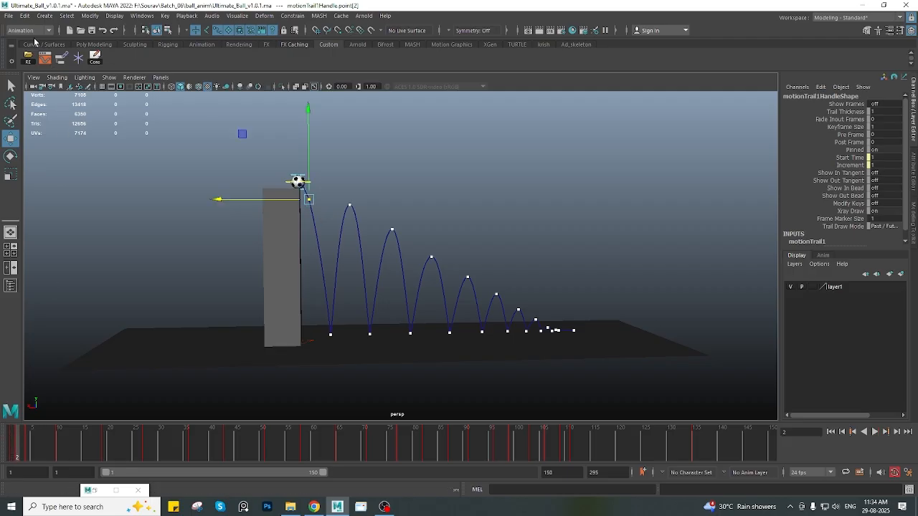
# Review the Create Editable Motion Trail command and the Motion Trails display option, and inspect the ball at frame 3
pyautogui.click(29, 30)
pyautogui.click(20, 61)
pyautogui.click(239, 16)
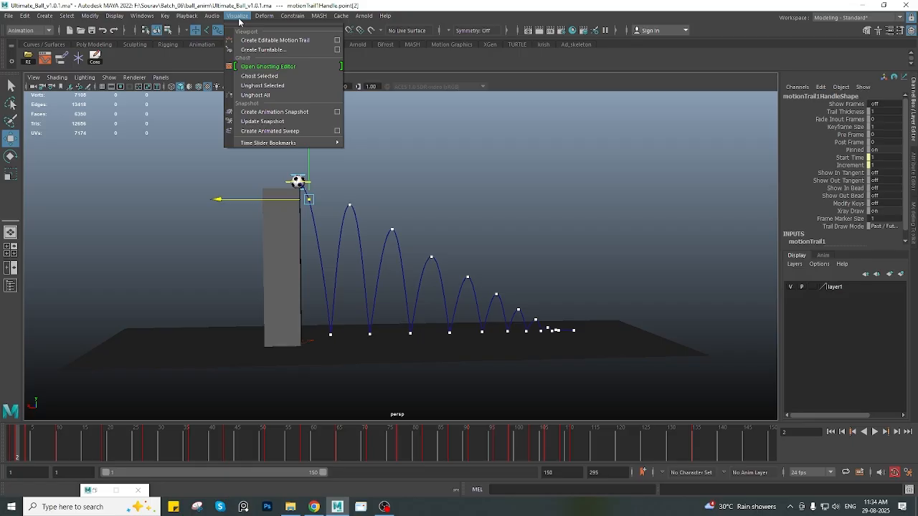
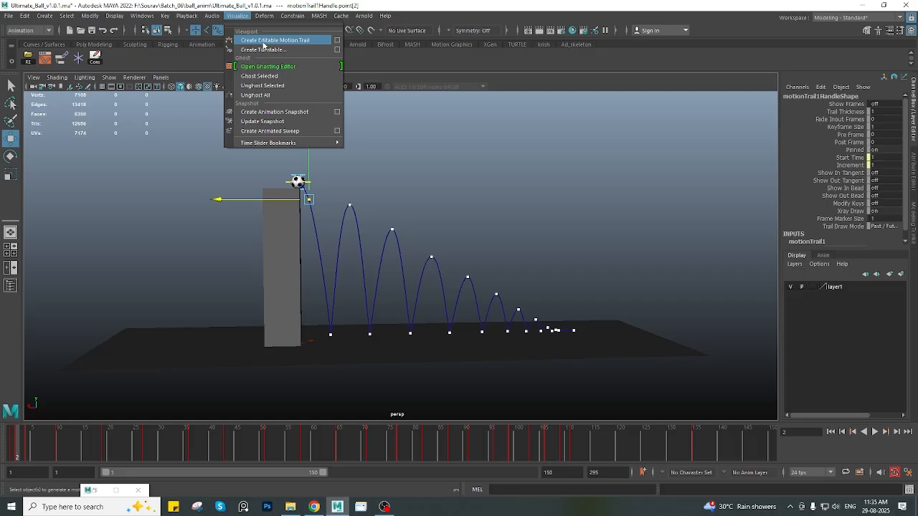
pyautogui.click(109, 78)
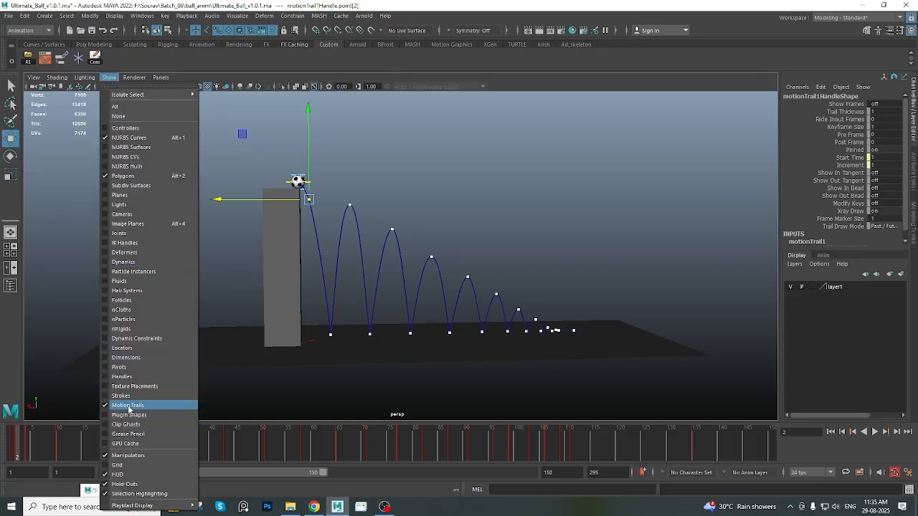
pyautogui.keyDown('alt'); pyautogui.moveTo(471, 256); pyautogui.dragTo(408, 256); pyautogui.keyUp('alt')
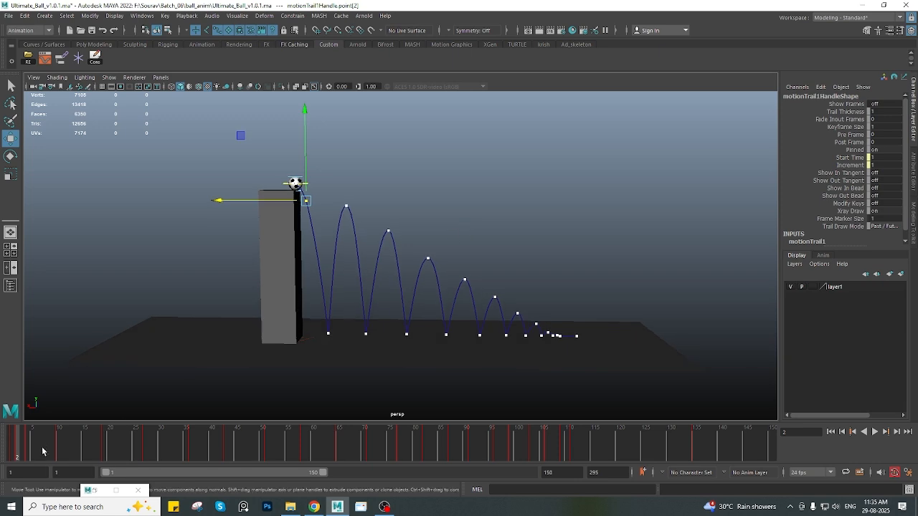
pyautogui.hotkey('alt', 'v')
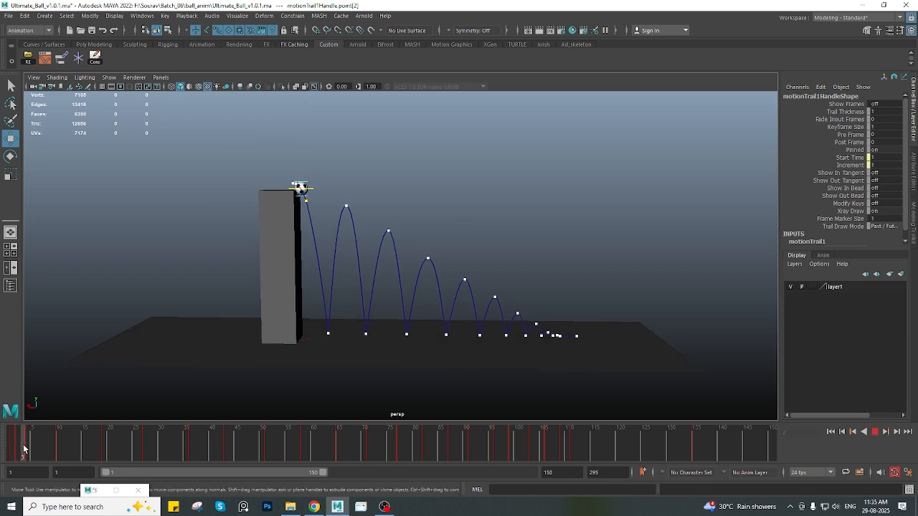
pyautogui.hotkey('alt', 'v')
pyautogui.keyDown('alt'); pyautogui.moveTo(246, 271); pyautogui.dragTo(293, 297, button='middle'); pyautogui.keyUp('alt')
pyautogui.scroll(4, 251, 283)
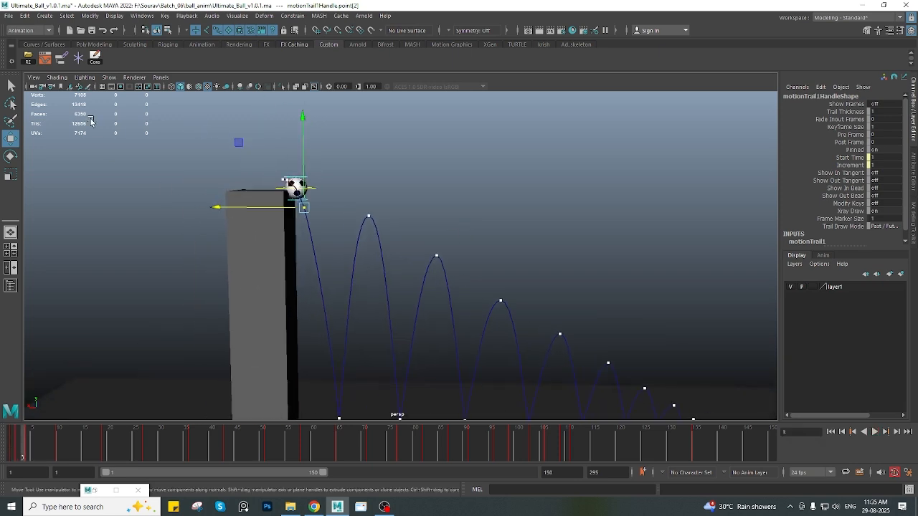
pyautogui.click(110, 80)
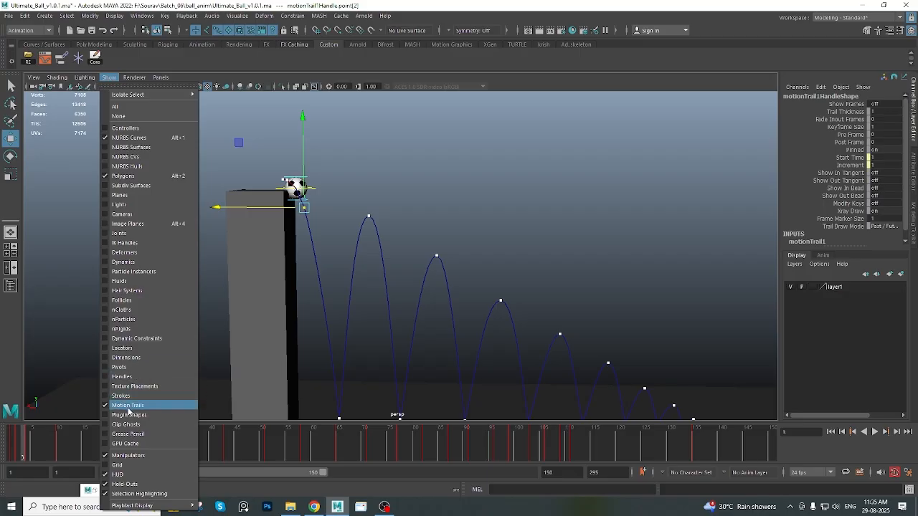
pyautogui.click(438, 186)
# Deselect the motion trail point and select the ball's main control beside the pillar's upper edge
pyautogui.keyDown('alt'); pyautogui.moveTo(399, 187); pyautogui.dragTo(424, 191, button='middle'); pyautogui.keyUp('alt')
pyautogui.click(424, 190)
pyautogui.scroll(3, 330, 179)
pyautogui.keyDown('alt'); pyautogui.moveTo(329, 178); pyautogui.dragTo(336, 193, button='middle'); pyautogui.keyUp('alt')
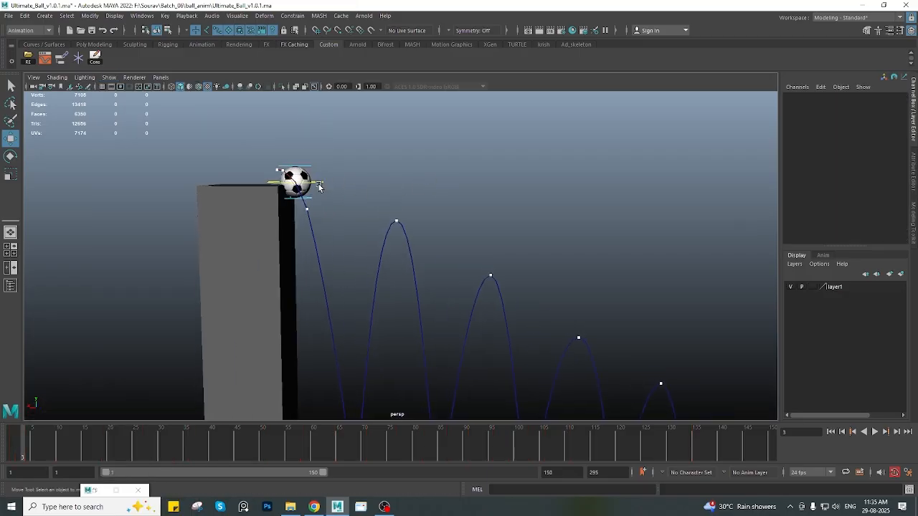
pyautogui.click(319, 187)
pyautogui.scroll(-4, 320, 187)
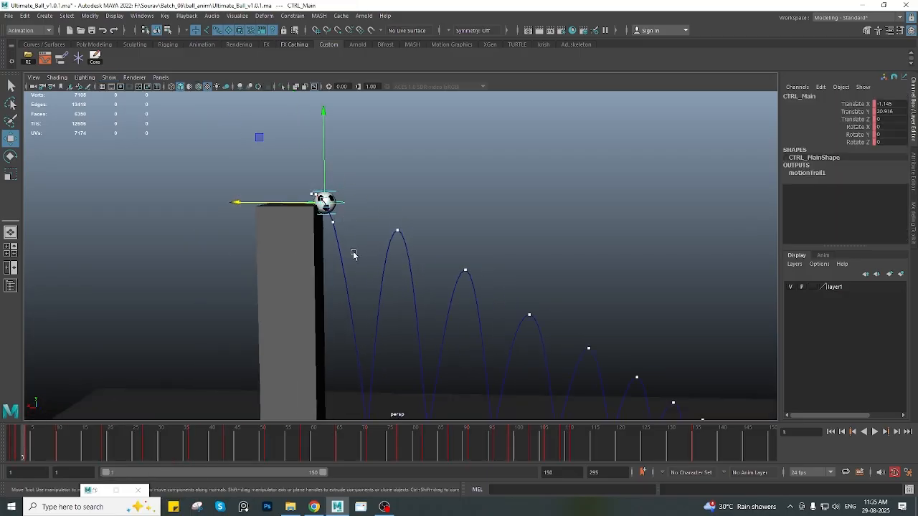
# Shift the ball along X to about -1.503 at frame 3 to reduce its overlap with the pillar's edge
pyautogui.click(18, 451)
pyautogui.moveTo(20, 451); pyautogui.dragTo(23, 451)
pyautogui.scroll(3, 330, 215)
pyautogui.keyDown('alt'); pyautogui.moveTo(298, 205); pyautogui.dragTo(341, 278, button='middle'); pyautogui.keyUp('alt')
pyautogui.scroll(3, 344, 288)
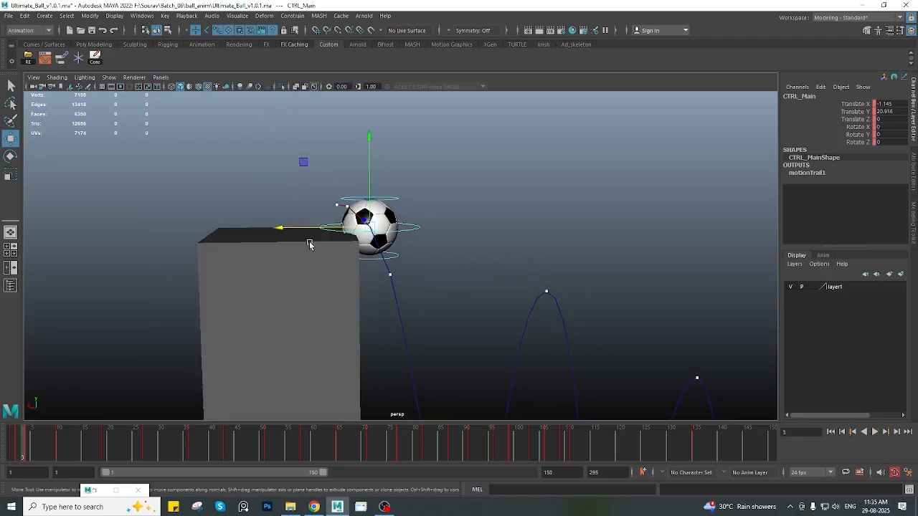
pyautogui.moveTo(280, 230)
pyautogui.mouseDown()
pyautogui.moveTo(330, 258)
pyautogui.moveTo(286, 231)
pyautogui.mouseUp()
pyautogui.keyDown('alt'); pyautogui.moveTo(279, 263); pyautogui.dragTo(260, 262); pyautogui.keyUp('alt')
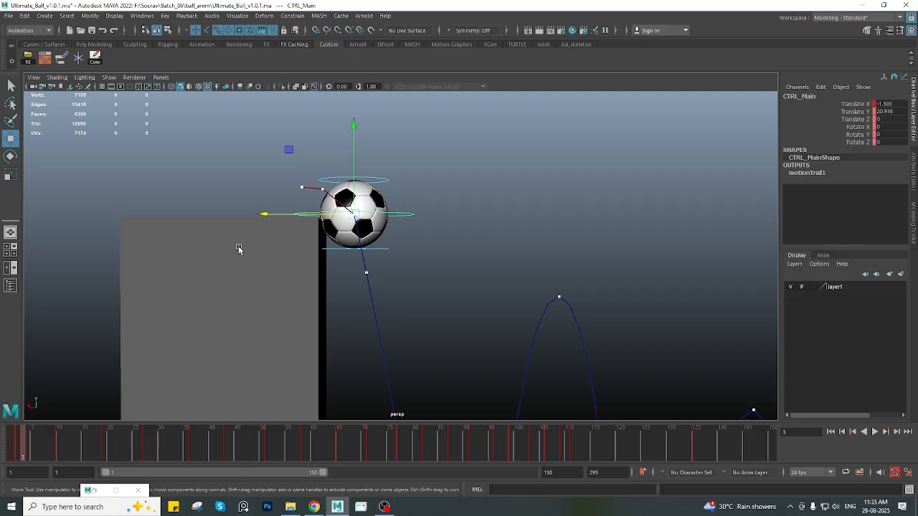
# Review the ball's path along the motion trail from several views by scrubbing the animation from the pillar edge through the successive bounces
pyautogui.keyDown('alt'); pyautogui.moveTo(407, 264); pyautogui.dragTo(385, 253, button='middle'); pyautogui.keyUp('alt')
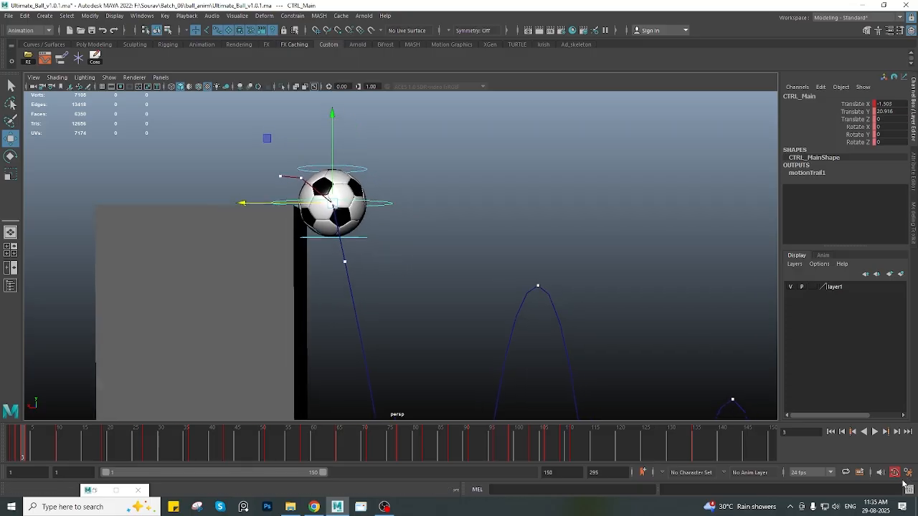
pyautogui.keyDown('alt'); pyautogui.moveTo(429, 290); pyautogui.dragTo(448, 290, button='middle'); pyautogui.keyUp('alt')
pyautogui.scroll(-2, 377, 266)
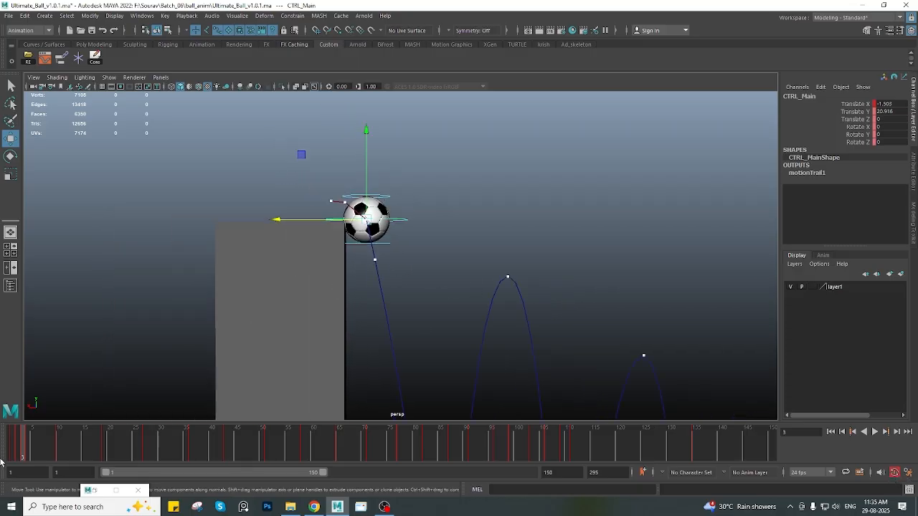
pyautogui.moveTo(18, 441); pyautogui.dragTo(100, 443)
pyautogui.scroll(-2, 413, 333)
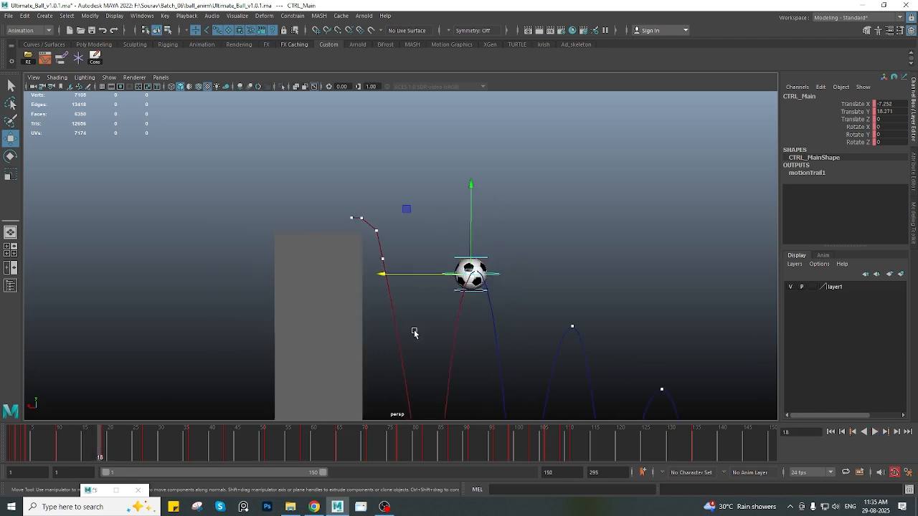
pyautogui.keyDown('alt'); pyautogui.moveTo(414, 333); pyautogui.dragTo(298, 266, button='middle'); pyautogui.keyUp('alt')
pyautogui.scroll(-2, 295, 287)
pyautogui.moveTo(98, 438); pyautogui.dragTo(247, 441)
pyautogui.scroll(-3, 395, 324)
pyautogui.keyDown('alt'); pyautogui.moveTo(395, 324); pyautogui.dragTo(330, 278, button='middle'); pyautogui.keyUp('alt')
pyautogui.keyDown('alt'); pyautogui.moveTo(330, 278); pyautogui.dragTo(296, 309); pyautogui.keyUp('alt')
pyautogui.moveTo(75, 438); pyautogui.dragTo(607, 450)
pyautogui.keyDown('alt'); pyautogui.moveTo(543, 373); pyautogui.dragTo(474, 345); pyautogui.keyUp('alt')
pyautogui.scroll(2, 474, 344)
pyautogui.keyDown('alt'); pyautogui.moveTo(473, 344); pyautogui.dragTo(427, 322, button='middle'); pyautogui.keyUp('alt')
pyautogui.moveTo(251, 457)
pyautogui.mouseDown()
pyautogui.moveTo(137, 447)
pyautogui.moveTo(666, 451)
pyautogui.moveTo(58, 445)
pyautogui.moveTo(364, 450)
pyautogui.mouseUp()
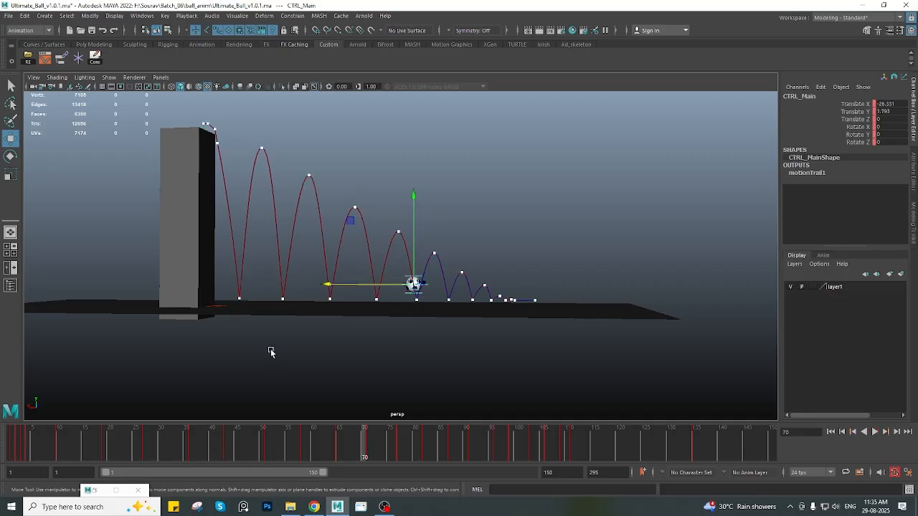
# Hide the motion trails in the viewport and scrub the timeline to review the bounces without them
pyautogui.click(109, 77)
pyautogui.click(135, 407)
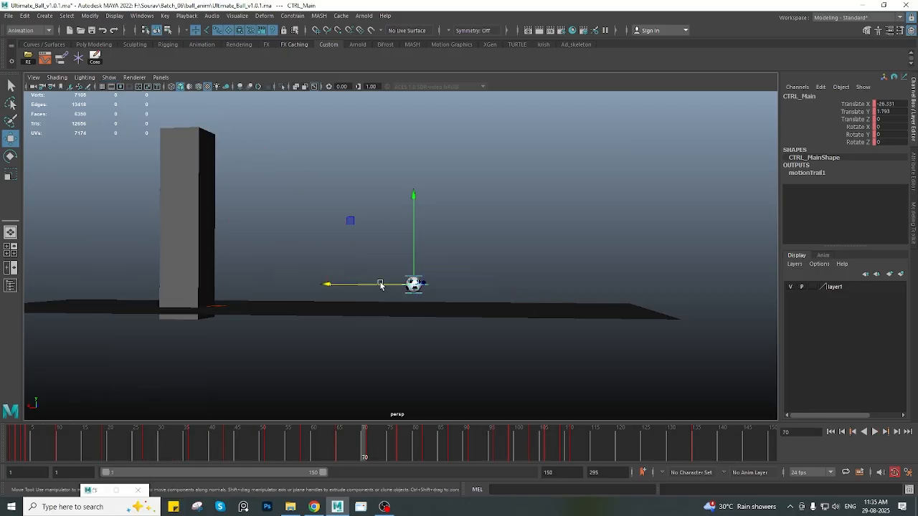
pyautogui.keyDown('alt'); pyautogui.moveTo(380, 283); pyautogui.dragTo(379, 293); pyautogui.keyUp('alt')
pyautogui.moveTo(91, 447); pyautogui.dragTo(615, 441)
pyautogui.keyDown('alt'); pyautogui.moveTo(540, 356); pyautogui.dragTo(510, 358); pyautogui.keyUp('alt')
pyautogui.moveTo(43, 450); pyautogui.dragTo(196, 432)
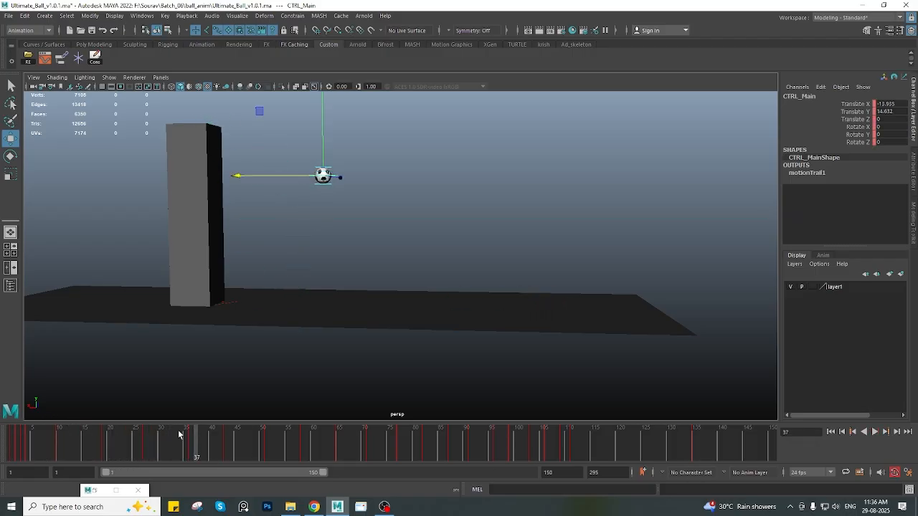
# Return to frame 1 and frame the selected ball control on top of the pillar
pyautogui.keyDown('alt'); pyautogui.moveTo(266, 242); pyautogui.dragTo(228, 354); pyautogui.keyUp('alt')
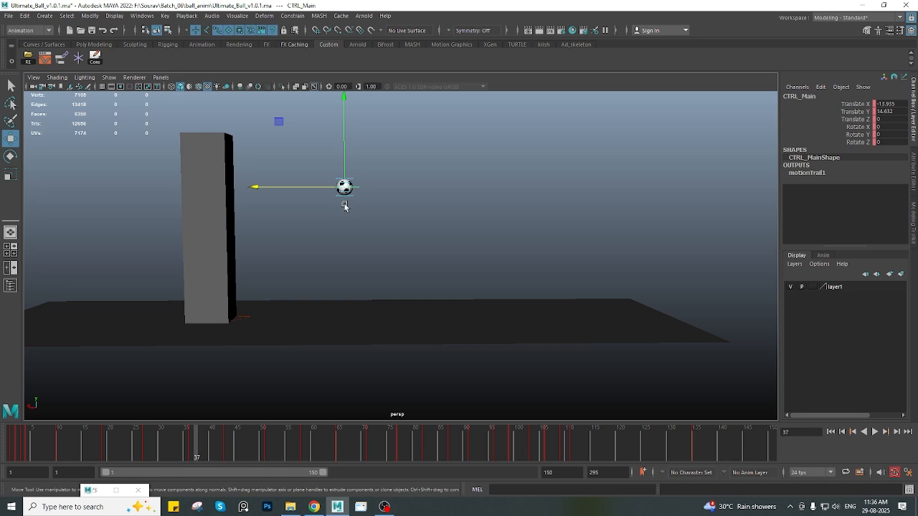
pyautogui.moveTo(338, 229)
pyautogui.keyDown('alt'); pyautogui.mouseDown()
pyautogui.moveTo(346, 235)
pyautogui.moveTo(334, 231)
pyautogui.mouseUp(); pyautogui.keyUp('alt')
pyautogui.click(332, 227)
pyautogui.click(363, 200)
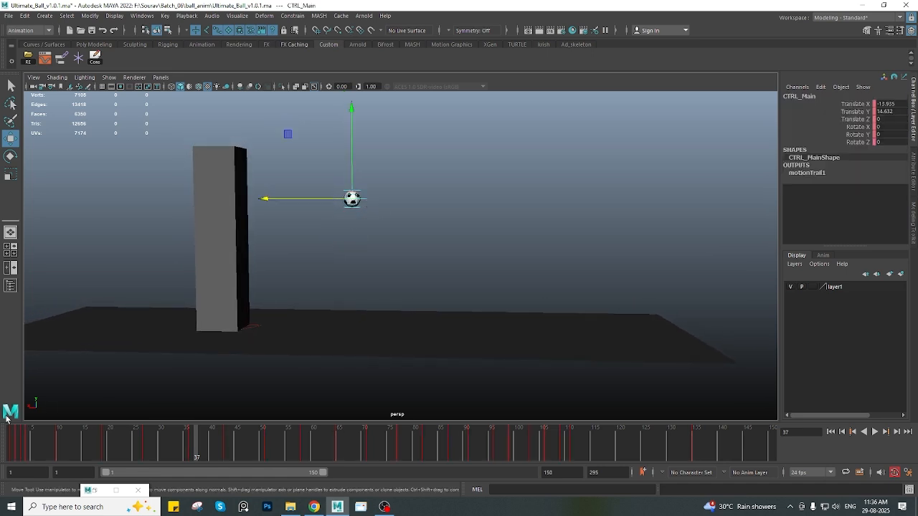
pyautogui.click(14, 450)
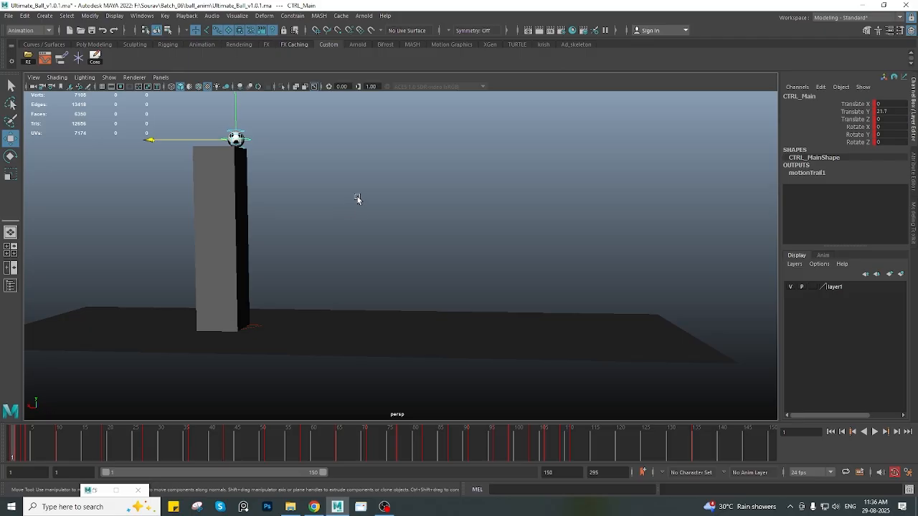
pyautogui.keyDown('alt'); pyautogui.moveTo(357, 199); pyautogui.dragTo(352, 242); pyautogui.keyUp('alt')
pyautogui.press('f')
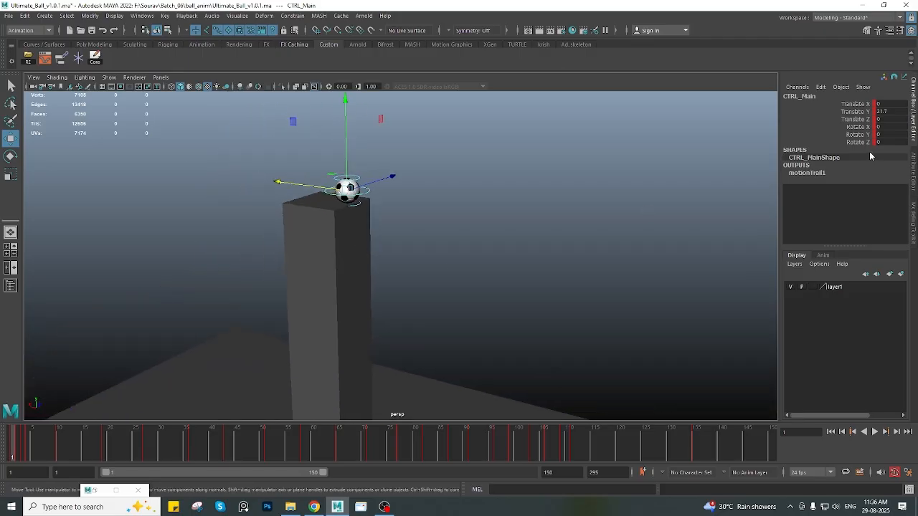
# Test rotating the ball's main control about X and then Z at frame 1, undoing each rotation
pyautogui.press('e')
pyautogui.click(858, 128)
pyautogui.moveTo(395, 322); pyautogui.dragTo(582, 301, button='middle')
pyautogui.hotkey('ctrl', 'z')
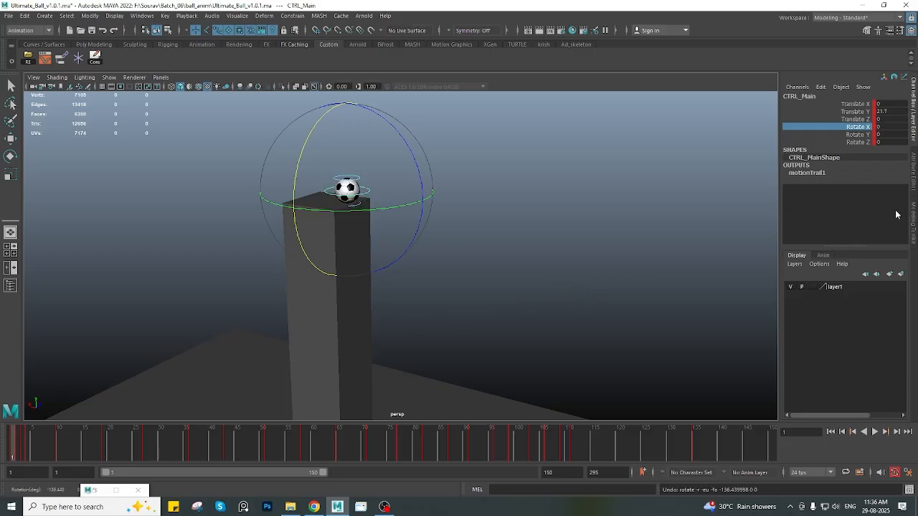
pyautogui.click(858, 142)
pyautogui.moveTo(399, 341); pyautogui.dragTo(125, 363, button='middle')
pyautogui.hotkey('ctrl', 'z')
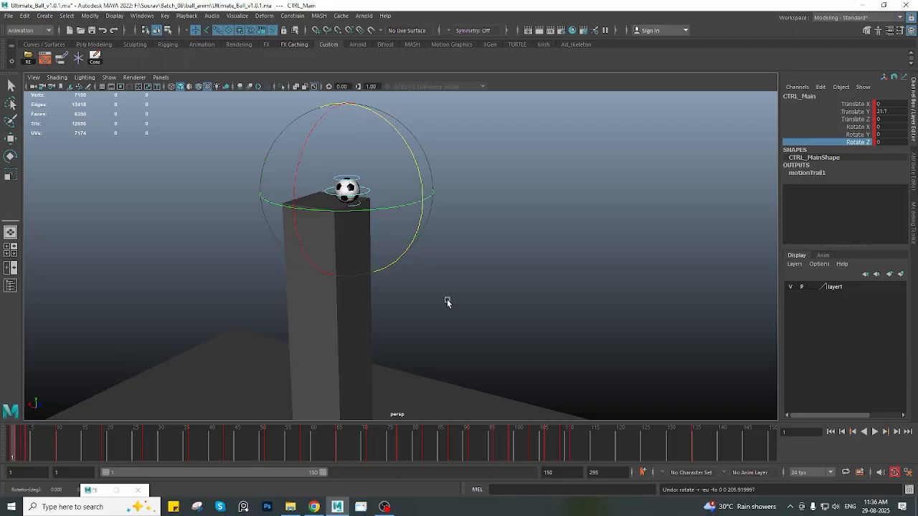
pyautogui.keyDown('alt'); pyautogui.moveTo(391, 314); pyautogui.dragTo(419, 289); pyautogui.keyUp('alt')
pyautogui.hotkey('ctrl', 'z')
pyautogui.hotkey('ctrl', 'z')
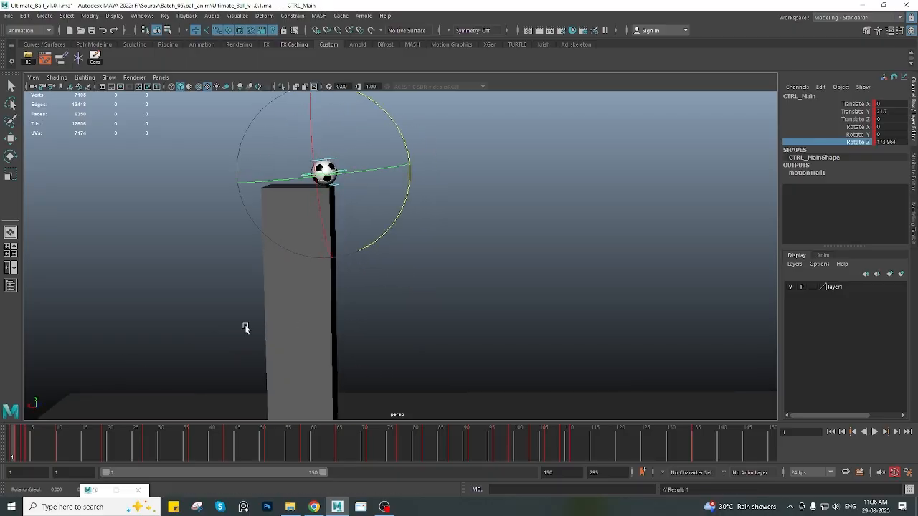
# Test the ball's rotation about X and Y at frame 1 and undo it
pyautogui.click(855, 130)
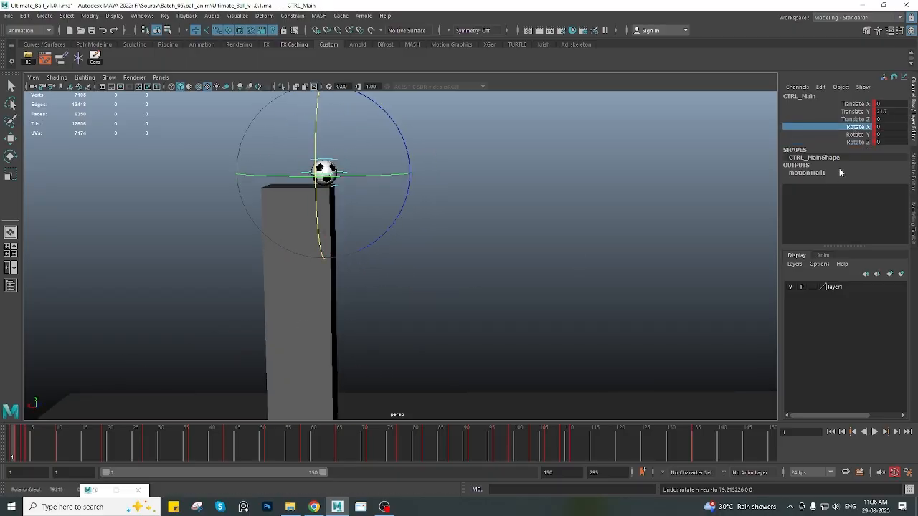
pyautogui.click(858, 134)
pyautogui.moveTo(350, 306); pyautogui.dragTo(433, 302, button='middle')
pyautogui.hotkey('ctrl', 'z')
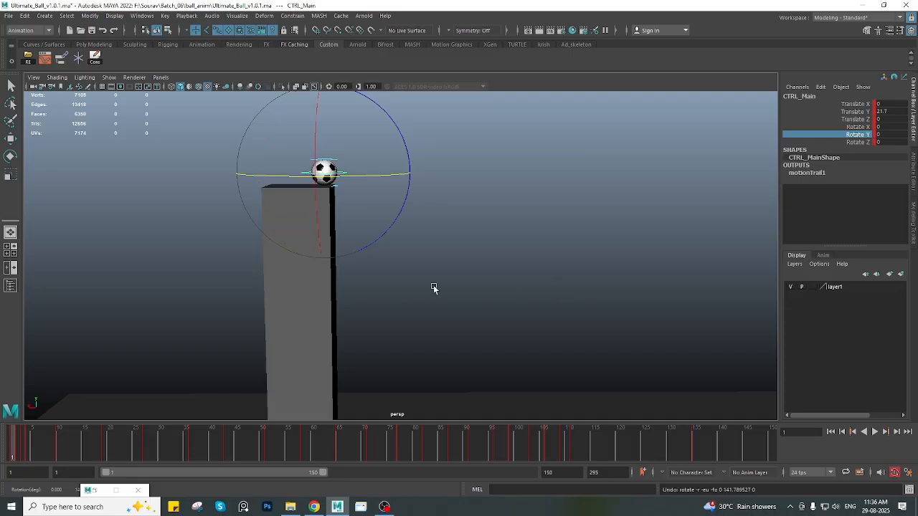
# Test the ball's Z rotation again as the forward rolling direction and undo it
pyautogui.keyDown('alt'); pyautogui.moveTo(399, 246); pyautogui.dragTo(340, 231, button='right'); pyautogui.keyUp('alt')
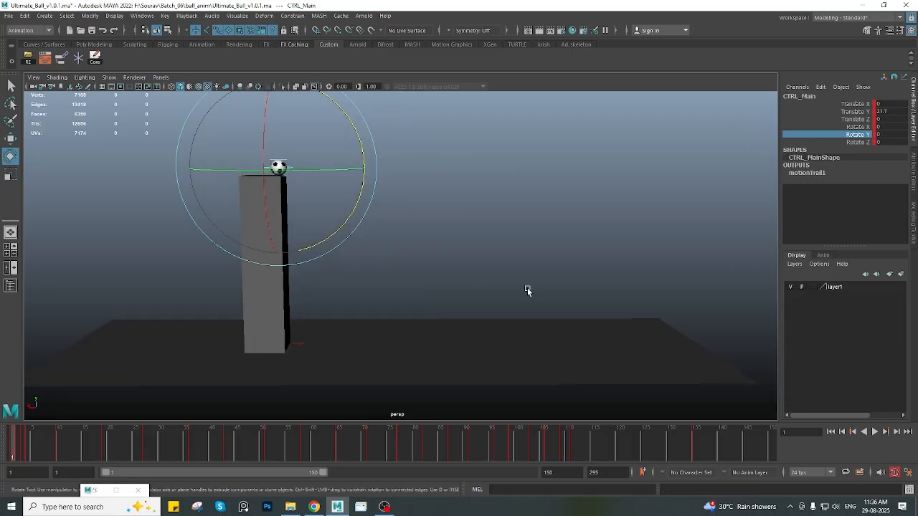
pyautogui.click(856, 142)
pyautogui.keyDown('alt'); pyautogui.moveTo(365, 229); pyautogui.dragTo(434, 287, button='right'); pyautogui.keyUp('alt')
pyautogui.moveTo(435, 287); pyautogui.dragTo(440, 331, button='middle')
pyautogui.hotkey('ctrl', 'z')
pyautogui.keyDown('alt'); pyautogui.moveTo(268, 331); pyautogui.dragTo(336, 273); pyautogui.keyUp('alt')
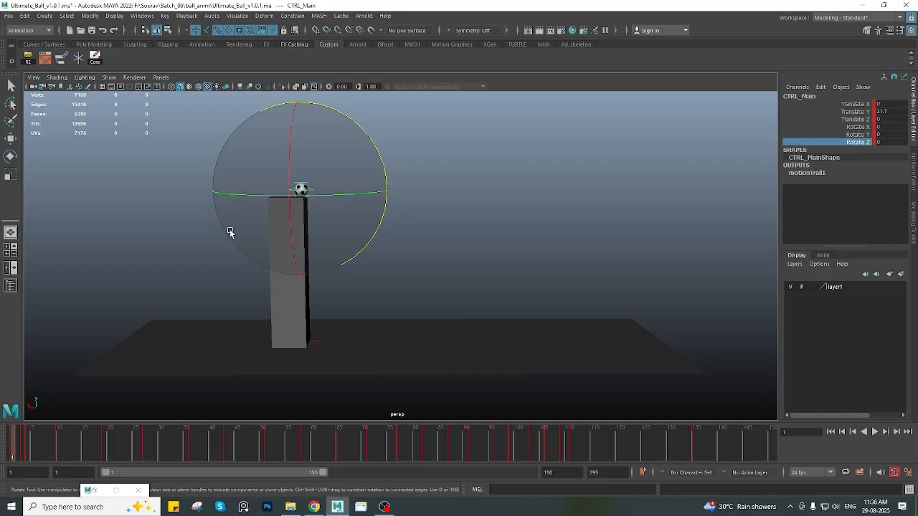
# Isolate the Rotate Z curve in the Graph Editor and delete all its keys between the first key and the one at frame 135
pyautogui.click(45, 57)
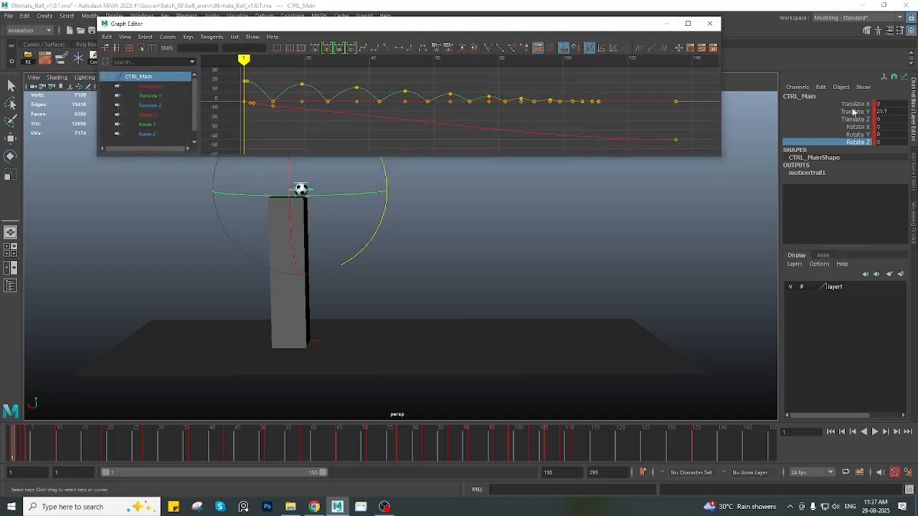
pyautogui.click(159, 134)
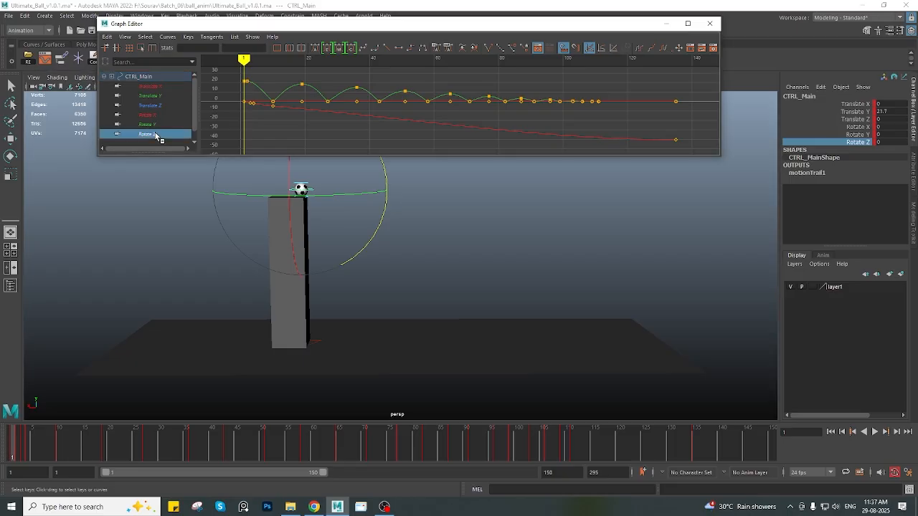
pyautogui.moveTo(649, 442); pyautogui.dragTo(694, 442)
pyautogui.moveTo(260, 84); pyautogui.dragTo(625, 148)
pyautogui.moveTo(17, 445); pyautogui.dragTo(201, 456)
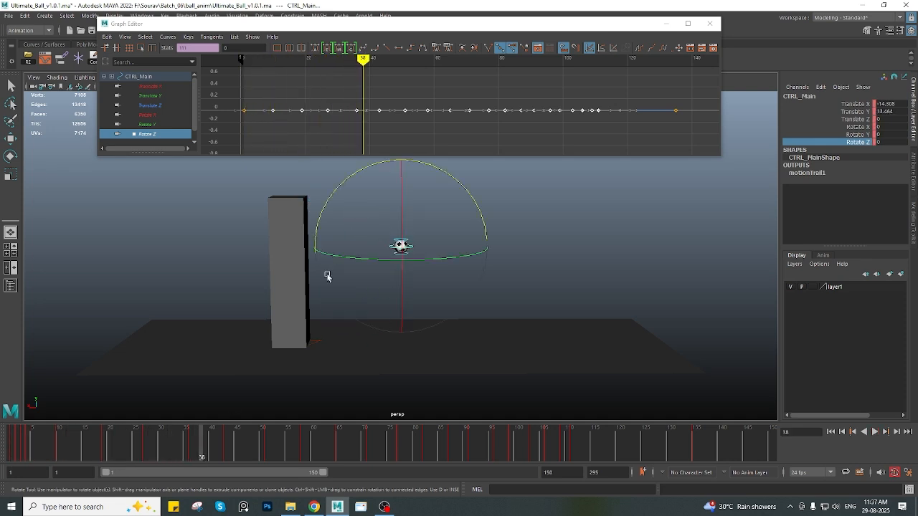
pyautogui.moveTo(221, 91); pyautogui.dragTo(246, 129)
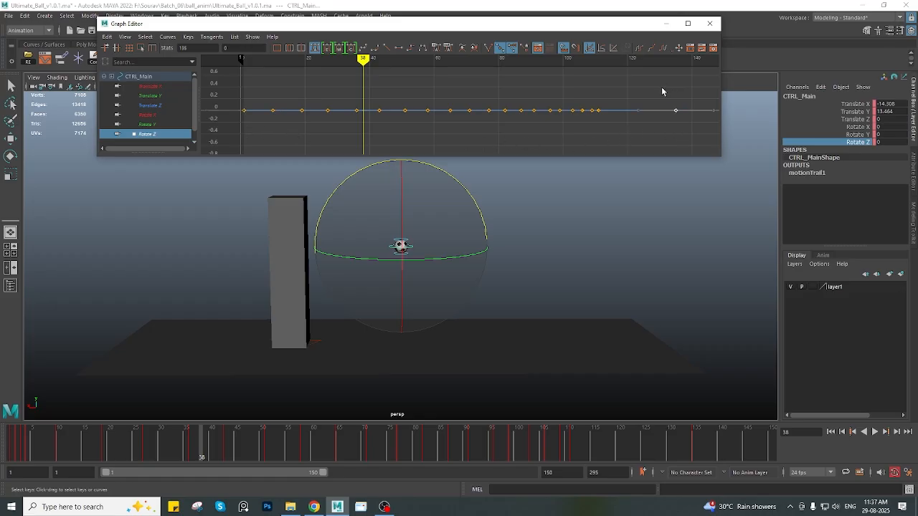
pyautogui.moveTo(279, 106); pyautogui.dragTo(621, 147)
pyautogui.press('Delete')
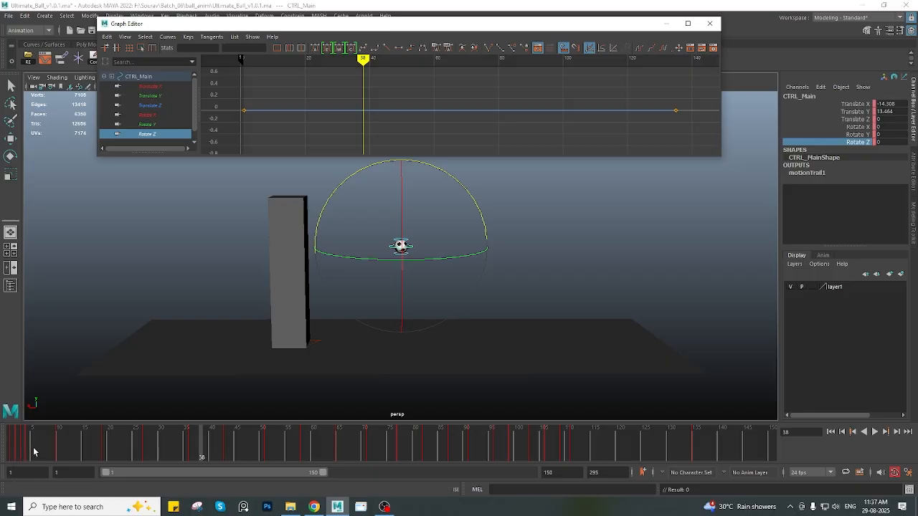
# Rotate the ball about Z to about 1426.673 at frame 135
pyautogui.moveTo(33, 451); pyautogui.dragTo(12, 452)
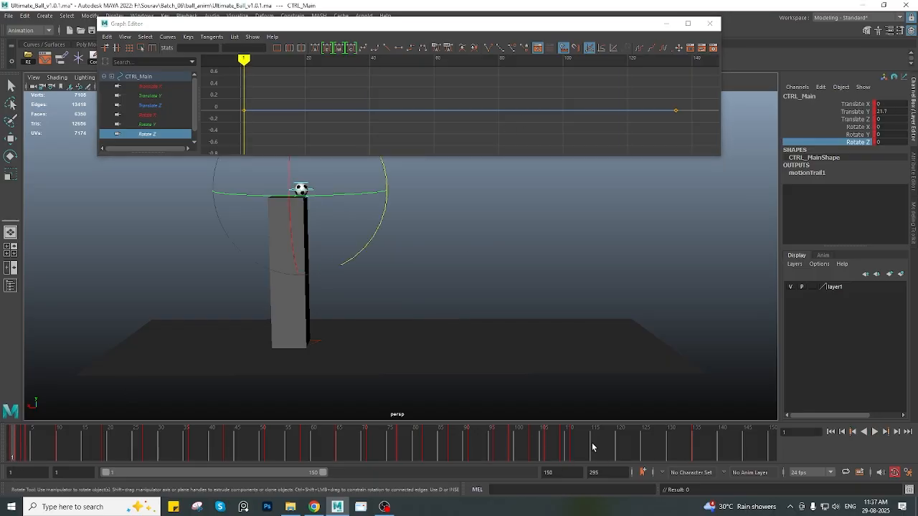
pyautogui.moveTo(592, 448); pyautogui.dragTo(693, 444)
pyautogui.keyDown('alt'); pyautogui.moveTo(523, 316); pyautogui.dragTo(426, 311); pyautogui.keyUp('alt')
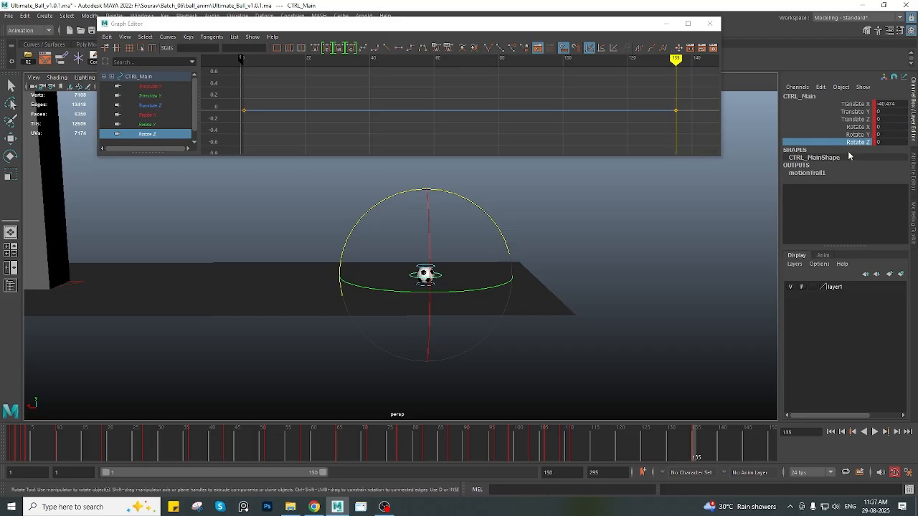
pyautogui.moveTo(560, 337); pyautogui.dragTo(76, 353, button='middle')
pyautogui.keyDown('alt'); pyautogui.moveTo(260, 324); pyautogui.dragTo(253, 297); pyautogui.keyUp('alt')
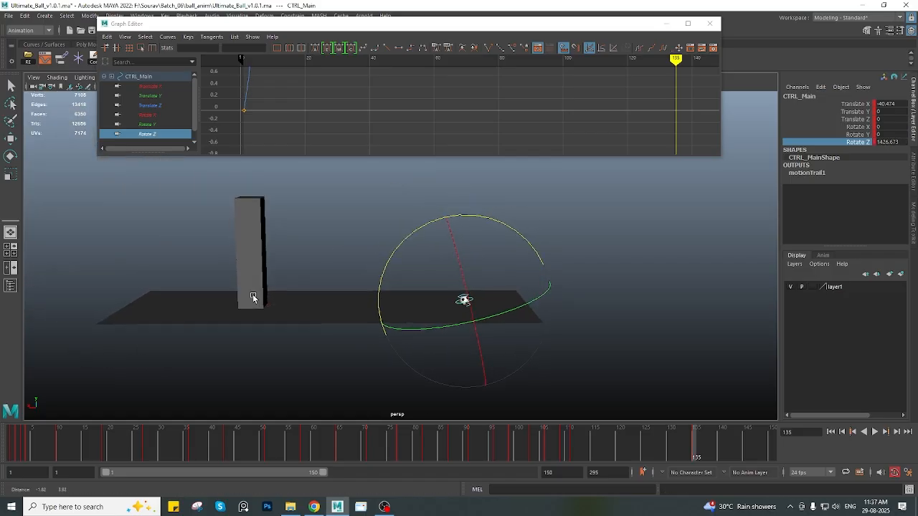
# Scrub the spin up to frame 135, fit the Rotate Z curve, and change the ball's rotation there to about 1076.393
pyautogui.moveTo(134, 448); pyautogui.dragTo(696, 446)
pyautogui.press('f')
pyautogui.press('f')
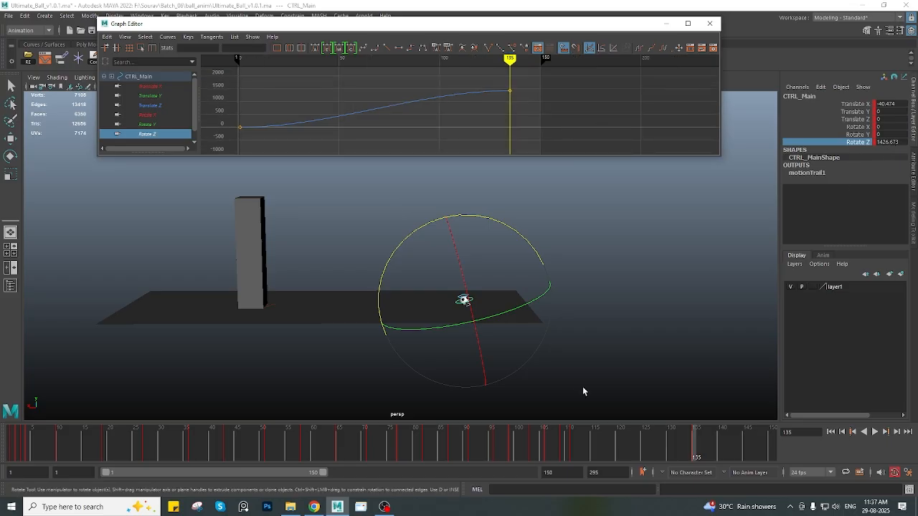
pyautogui.moveTo(493, 391); pyautogui.dragTo(393, 424)
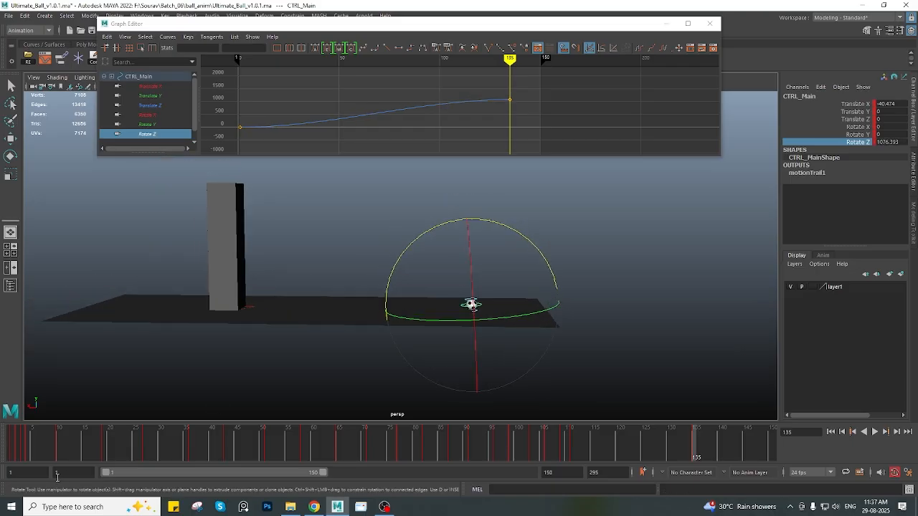
# Play the animation and scrub back through it to check the ball's spin speed
pyautogui.click(49, 450)
pyautogui.hotkey('alt', 'v')
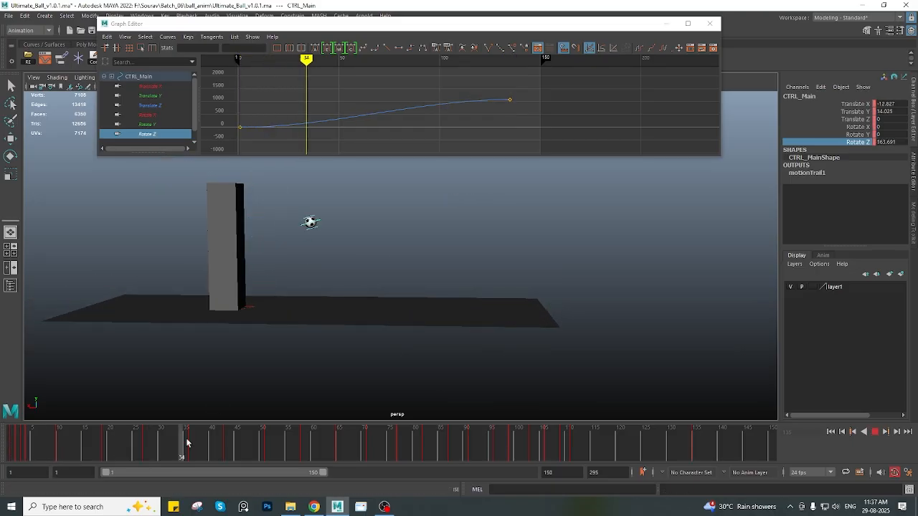
pyautogui.moveTo(309, 439); pyautogui.dragTo(21, 450)
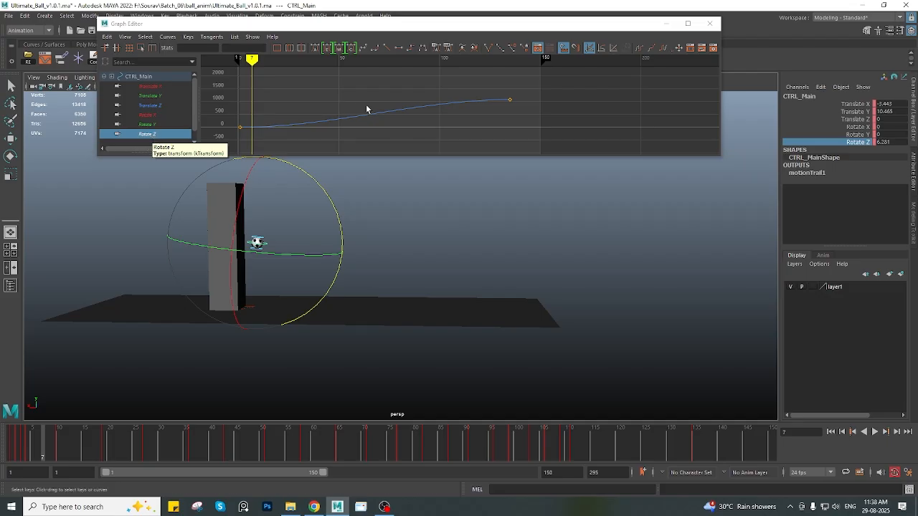
# Select the first Rotate Z key at frame 1 and fit the whole curve in the Graph Editor
pyautogui.keyDown('alt'); pyautogui.moveTo(272, 125); pyautogui.dragTo(301, 114, button='middle'); pyautogui.keyUp('alt')
pyautogui.moveTo(241, 93); pyautogui.dragTo(311, 127)
pyautogui.press('a')
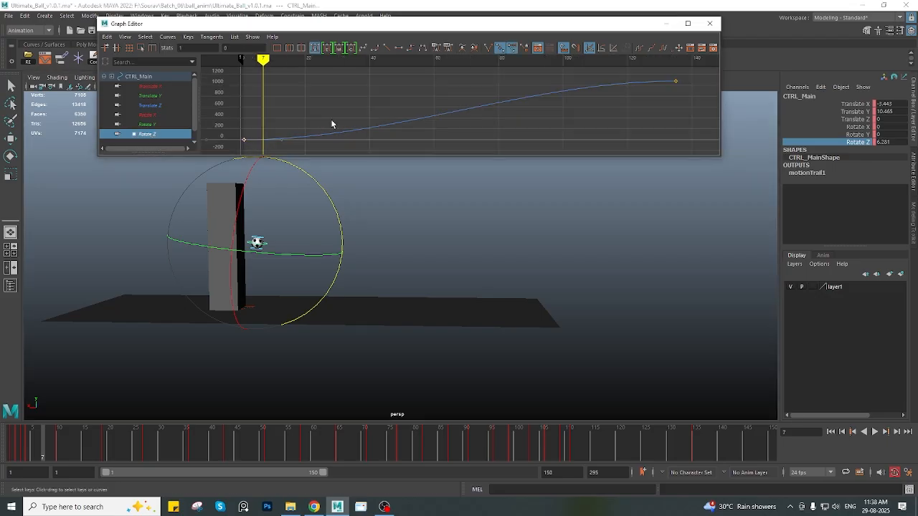
pyautogui.scroll(-3, 337, 122)
pyautogui.moveTo(378, 122)
pyautogui.mouseDown()
pyautogui.moveTo(361, 104)
pyautogui.moveTo(388, 126)
pyautogui.mouseUp()
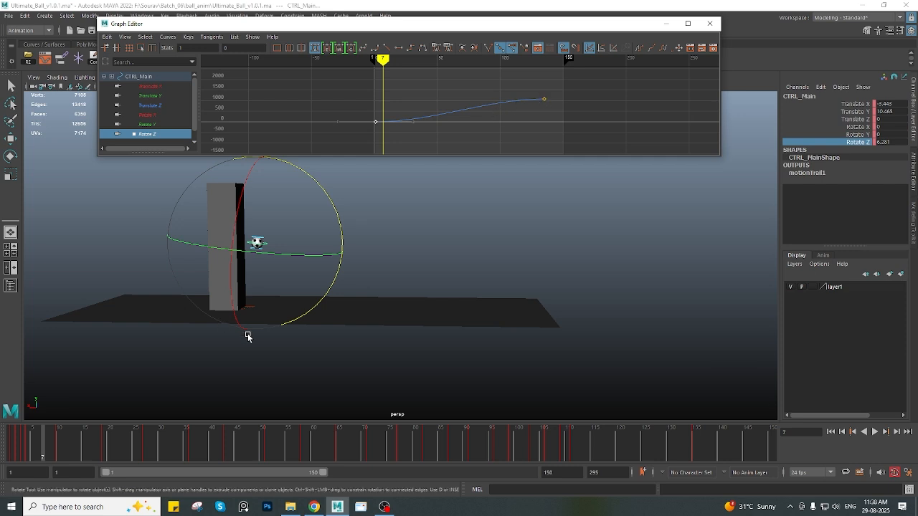
# Replay from frame 1 and scrub through to frame 39 to examine the ball's rotation during the first bounces
pyautogui.moveTo(121, 431)
pyautogui.mouseDown()
pyautogui.moveTo(11, 448)
pyautogui.moveTo(89, 456)
pyautogui.moveTo(7, 458)
pyautogui.mouseUp()
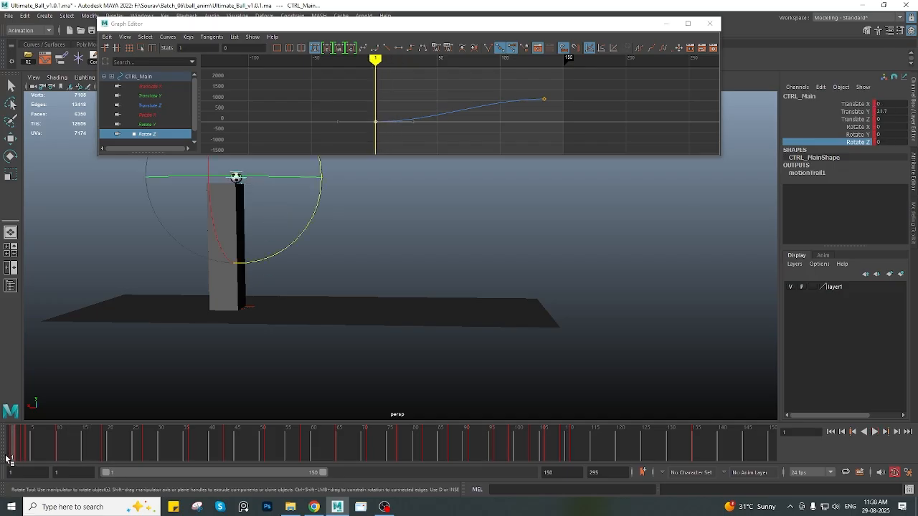
pyautogui.hotkey('alt', 'v')
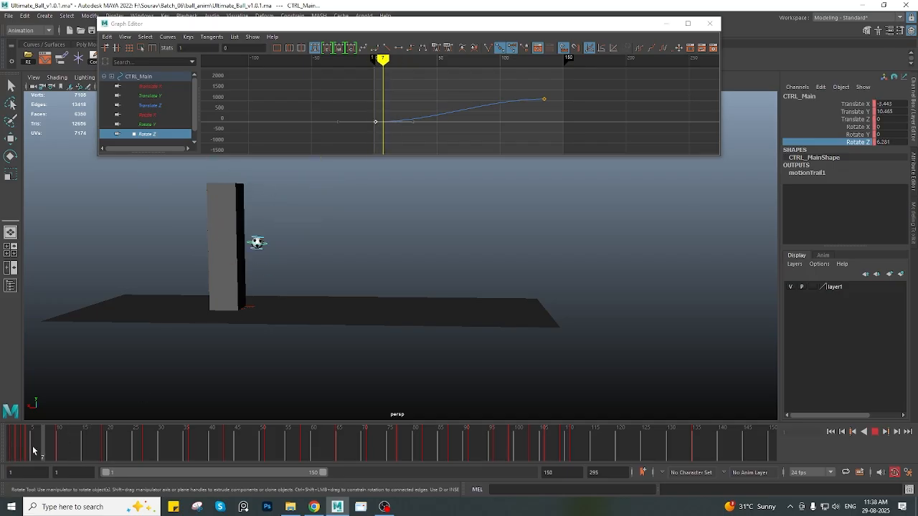
pyautogui.moveTo(98, 461); pyautogui.dragTo(184, 472)
pyautogui.keyDown('alt'); pyautogui.moveTo(405, 293); pyautogui.dragTo(432, 294); pyautogui.keyUp('alt')
pyautogui.keyDown('alt'); pyautogui.moveTo(432, 294); pyautogui.dragTo(418, 307, button='middle'); pyautogui.keyUp('alt')
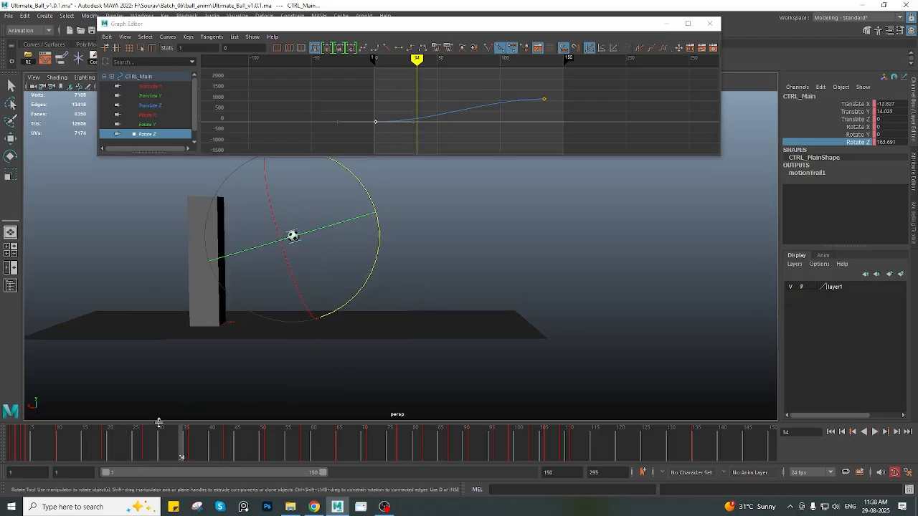
pyautogui.moveTo(114, 446)
pyautogui.mouseDown()
pyautogui.moveTo(10, 455)
pyautogui.moveTo(91, 462)
pyautogui.moveTo(322, 451)
pyautogui.moveTo(654, 466)
pyautogui.moveTo(24, 458)
pyautogui.moveTo(11, 463)
pyautogui.moveTo(575, 460)
pyautogui.moveTo(5, 470)
pyautogui.moveTo(206, 460)
pyautogui.mouseUp()
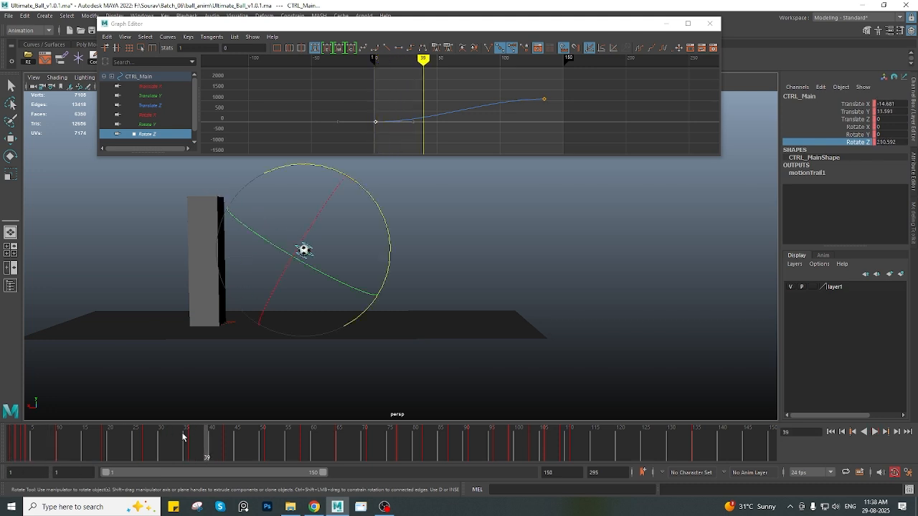
# Examine the slope of the Rotate Z curve and scrub the timeline to frames 89, 90 and 50 to compare the ball's spin
pyautogui.scroll(3, 430, 127)
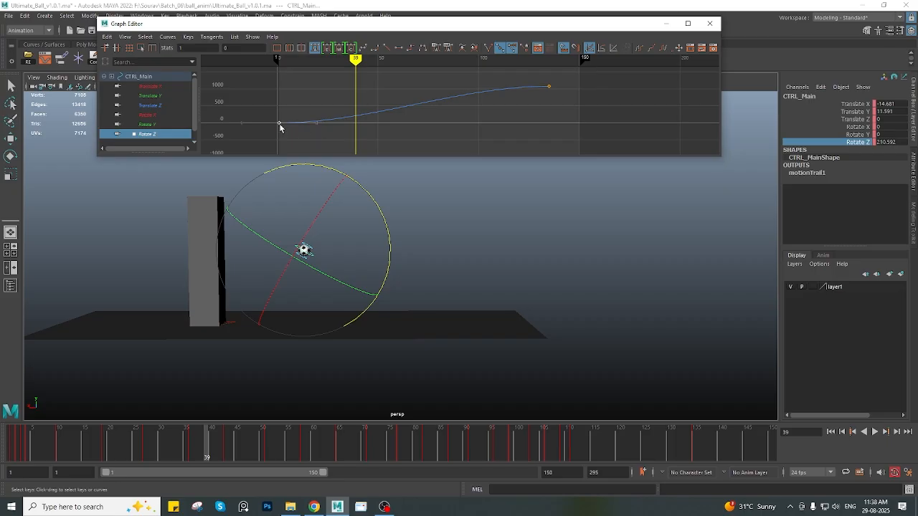
pyautogui.keyDown('alt'); pyautogui.moveTo(394, 122); pyautogui.dragTo(409, 120, button='middle'); pyautogui.keyUp('alt')
pyautogui.moveTo(275, 101); pyautogui.dragTo(302, 120)
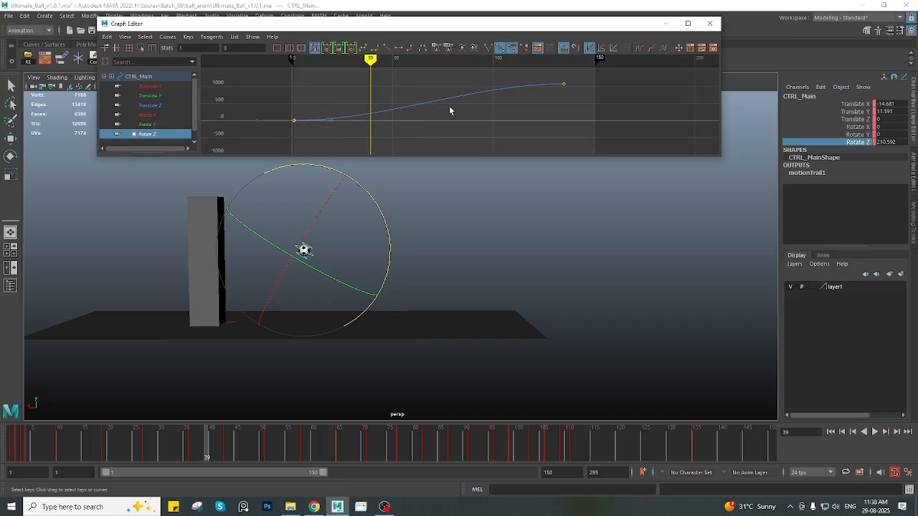
pyautogui.keyDown('alt'); pyautogui.moveTo(450, 110); pyautogui.dragTo(417, 119, button='middle'); pyautogui.keyUp('alt')
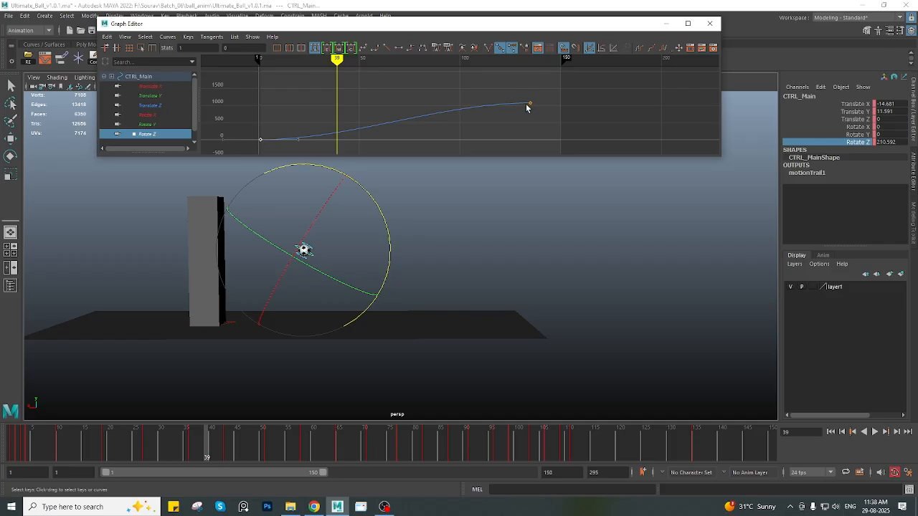
pyautogui.keyDown('alt'); pyautogui.moveTo(314, 143); pyautogui.dragTo(360, 127, button='middle'); pyautogui.keyUp('alt')
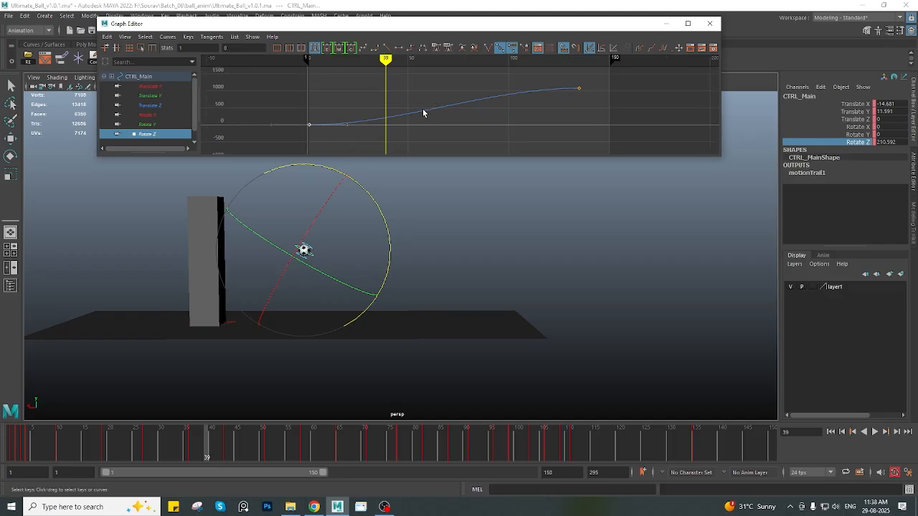
pyautogui.keyDown('alt'); pyautogui.moveTo(456, 108); pyautogui.dragTo(407, 120, button='middle'); pyautogui.keyUp('alt')
pyautogui.moveTo(403, 444); pyautogui.dragTo(461, 446)
pyautogui.keyDown('alt'); pyautogui.moveTo(462, 364); pyautogui.dragTo(418, 325, button='middle'); pyautogui.keyUp('alt')
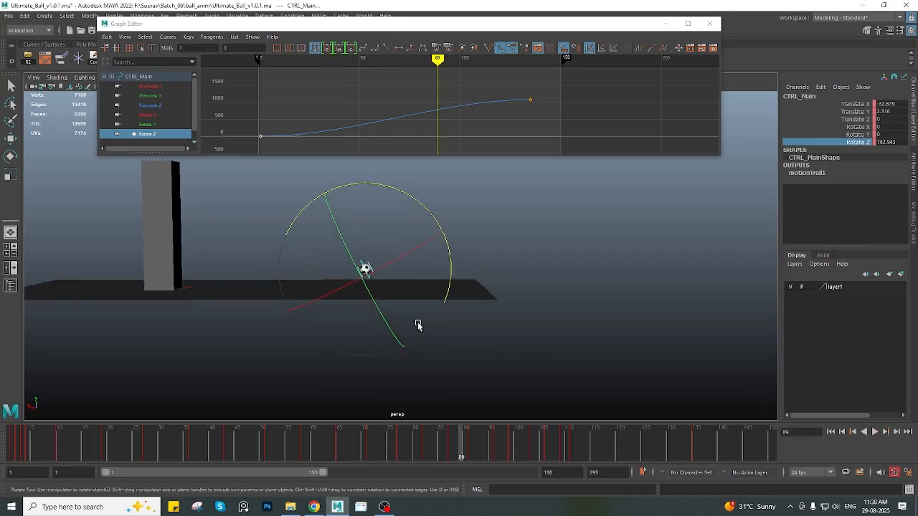
pyautogui.keyDown('alt'); pyautogui.moveTo(418, 324); pyautogui.dragTo(367, 267); pyautogui.keyUp('alt')
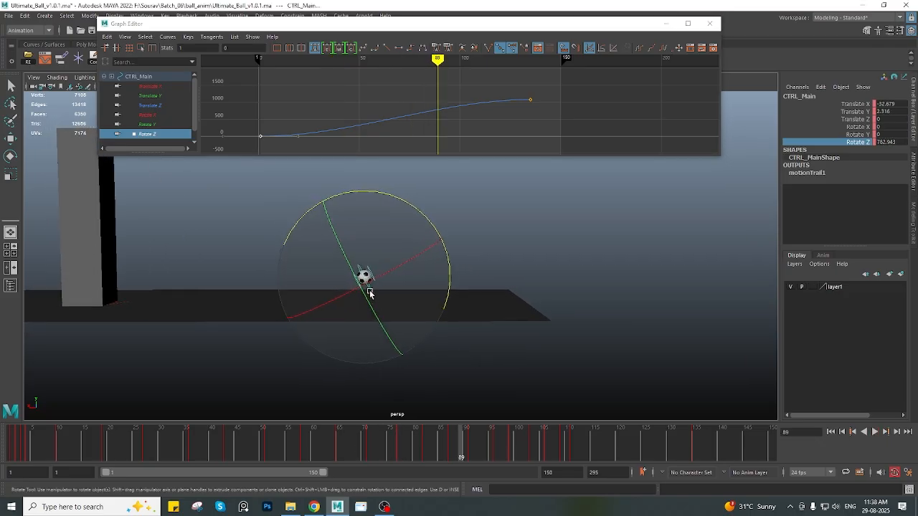
pyautogui.moveTo(419, 445); pyautogui.dragTo(464, 453)
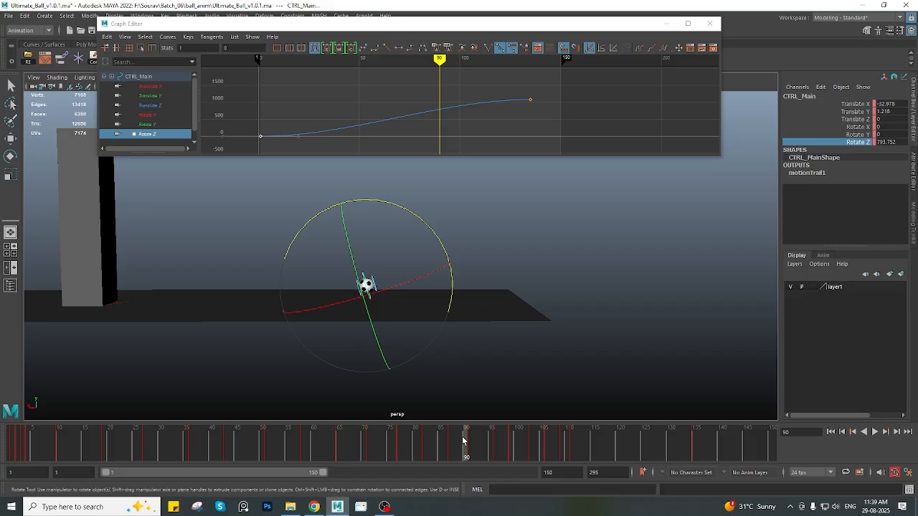
pyautogui.keyDown('alt'); pyautogui.moveTo(371, 349); pyautogui.dragTo(159, 337, button='right'); pyautogui.keyUp('alt')
pyautogui.keyDown('alt'); pyautogui.moveTo(159, 337); pyautogui.dragTo(193, 365, button='middle'); pyautogui.keyUp('alt')
pyautogui.moveTo(46, 444); pyautogui.dragTo(258, 446)
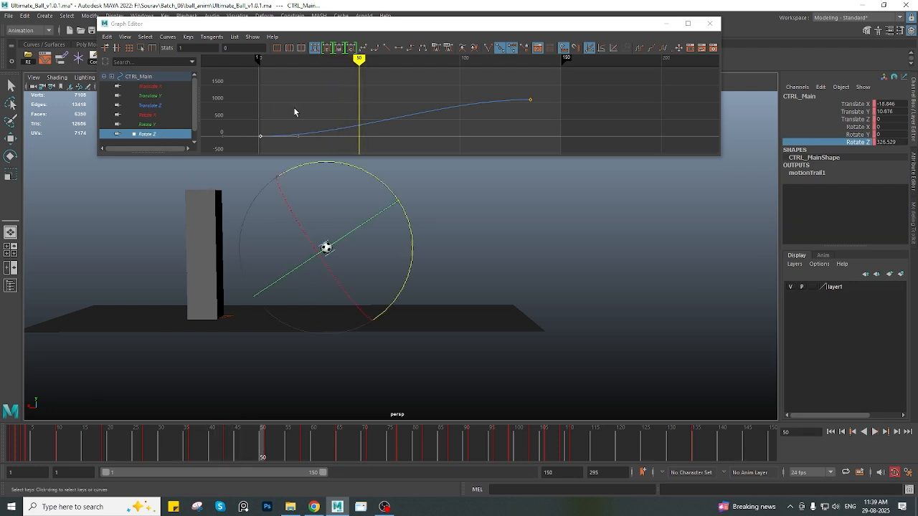
# Set the first Rotate Z key's tangent to linear, comparing it with the auto tangent at frames 6 and 18
pyautogui.keyDown('alt'); pyautogui.moveTo(294, 111); pyautogui.dragTo(305, 102, button='middle'); pyautogui.keyUp('alt')
pyautogui.moveTo(242, 108); pyautogui.dragTo(303, 147)
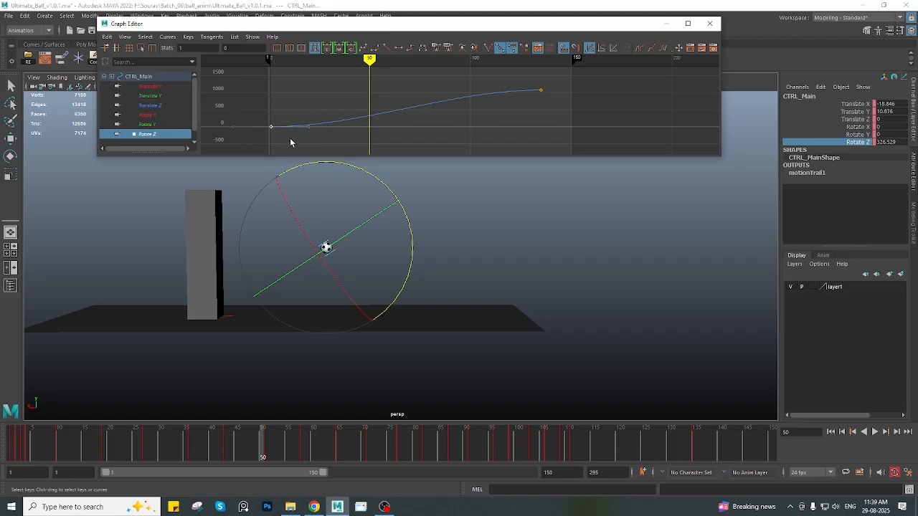
pyautogui.click(386, 49)
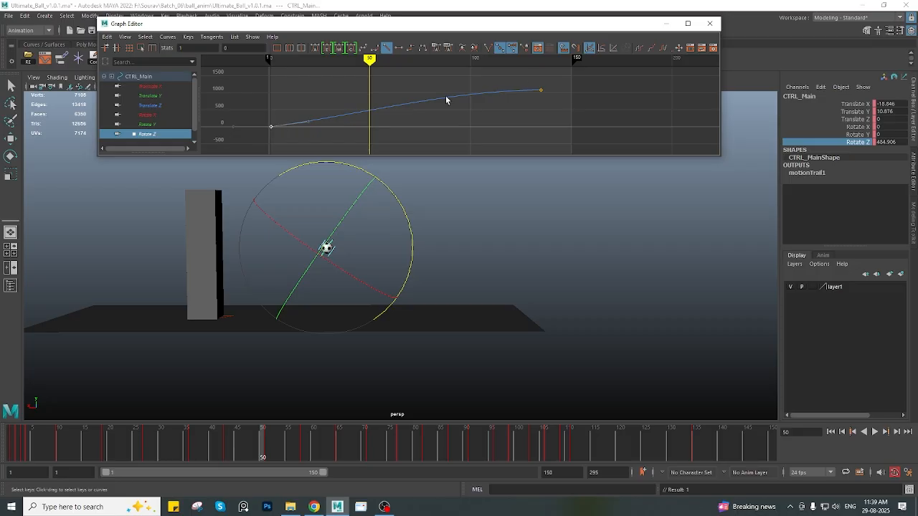
pyautogui.click(315, 49)
pyautogui.moveTo(102, 442); pyautogui.dragTo(37, 436)
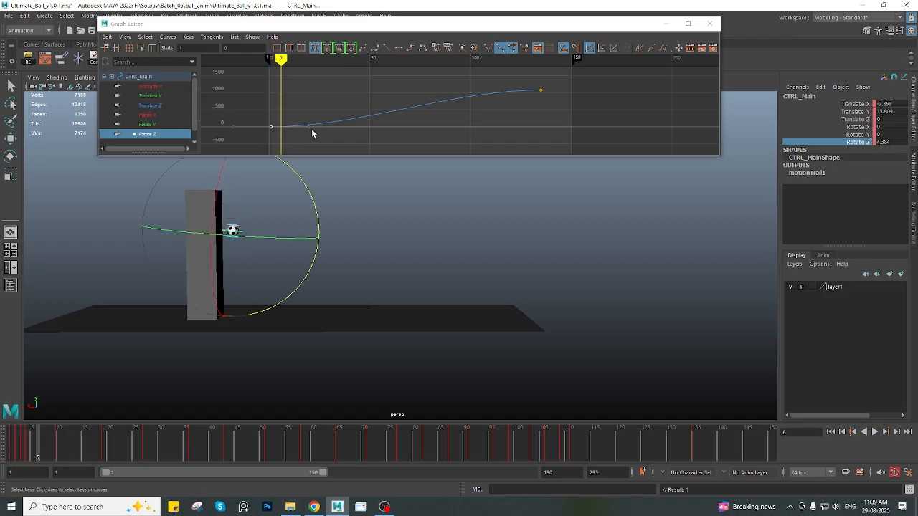
pyautogui.click(386, 47)
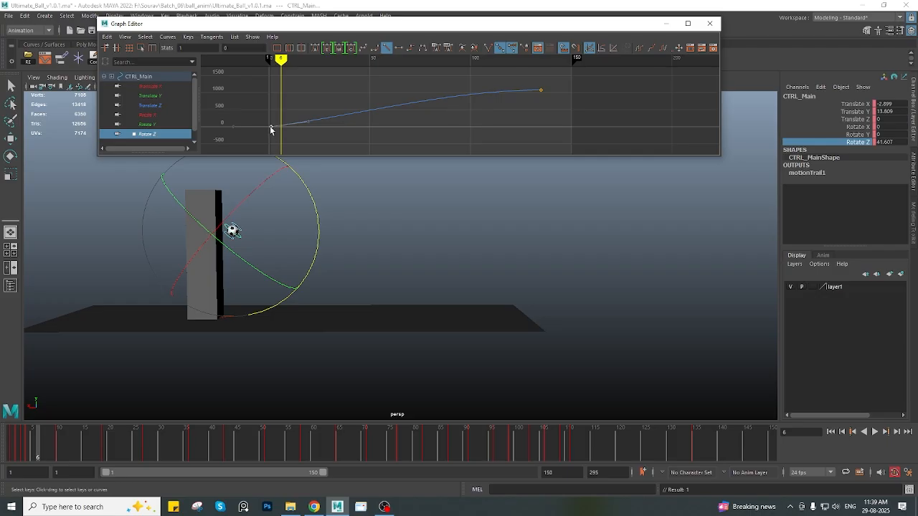
pyautogui.moveTo(53, 439); pyautogui.dragTo(100, 443)
pyautogui.press('e')
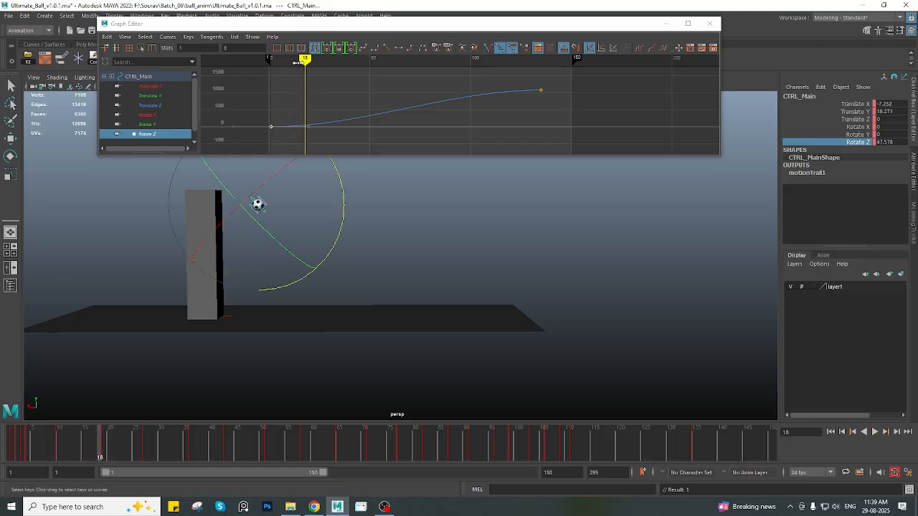
pyautogui.click(387, 49)
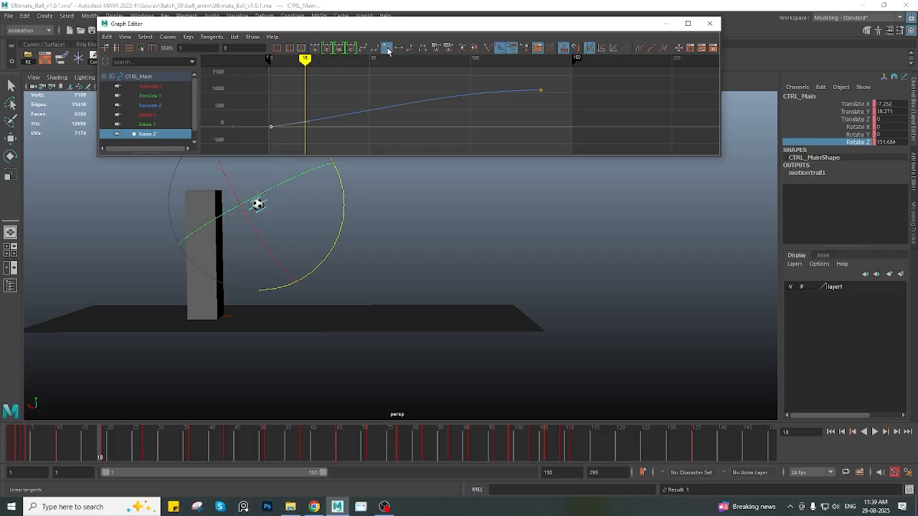
# Scrub through the first bounces from frame 1 and insert a key on the Rotate Z curve at frame 36
pyautogui.moveTo(13, 443); pyautogui.dragTo(191, 443)
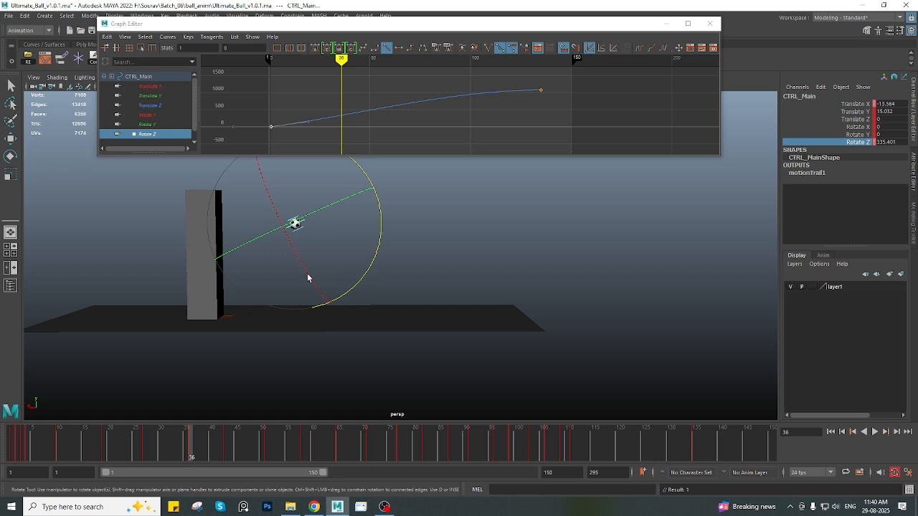
pyautogui.moveTo(220, 441); pyautogui.dragTo(191, 442)
pyautogui.moveTo(38, 450); pyautogui.dragTo(4, 448)
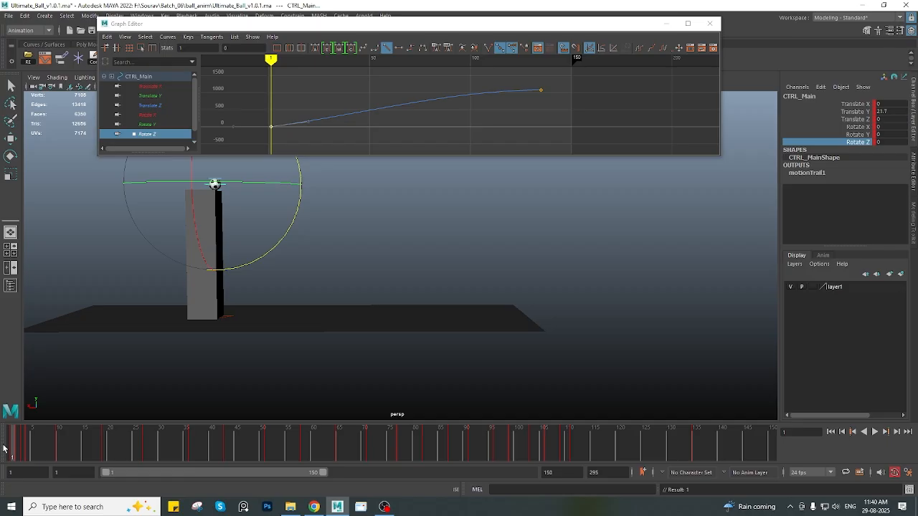
pyautogui.click(194, 450)
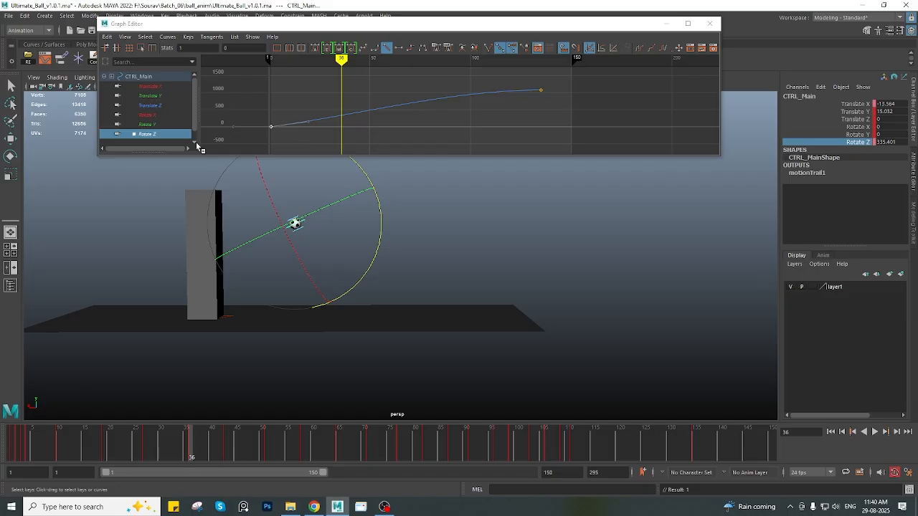
pyautogui.rightClick(367, 116)
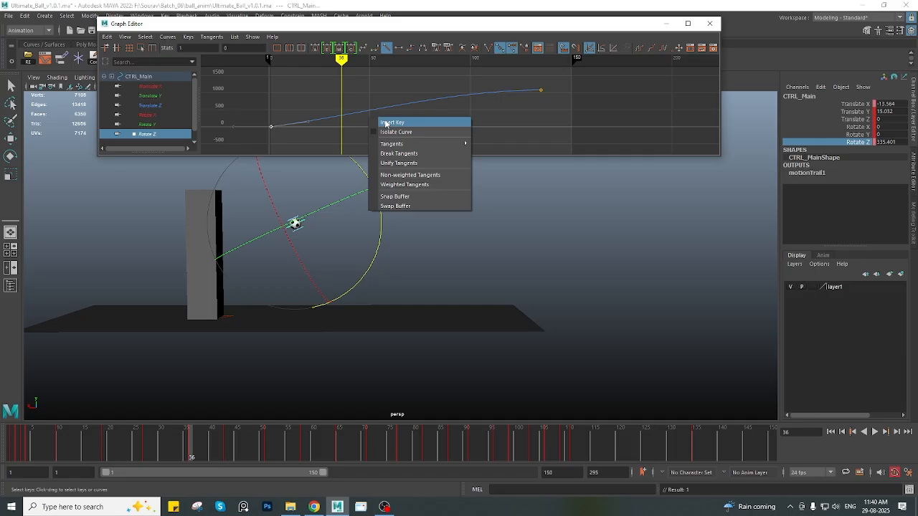
pyautogui.click(385, 124)
# Enlarge the Graph Editor window vertically and select the Rotate Z key at frame 1
pyautogui.moveTo(330, 99); pyautogui.dragTo(355, 131)
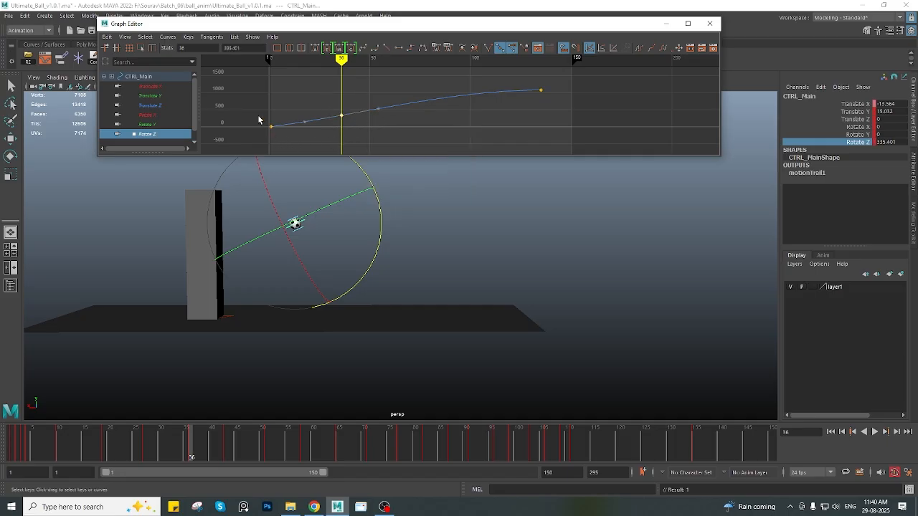
pyautogui.moveTo(259, 120); pyautogui.dragTo(284, 141)
pyautogui.moveTo(346, 154); pyautogui.dragTo(344, 187)
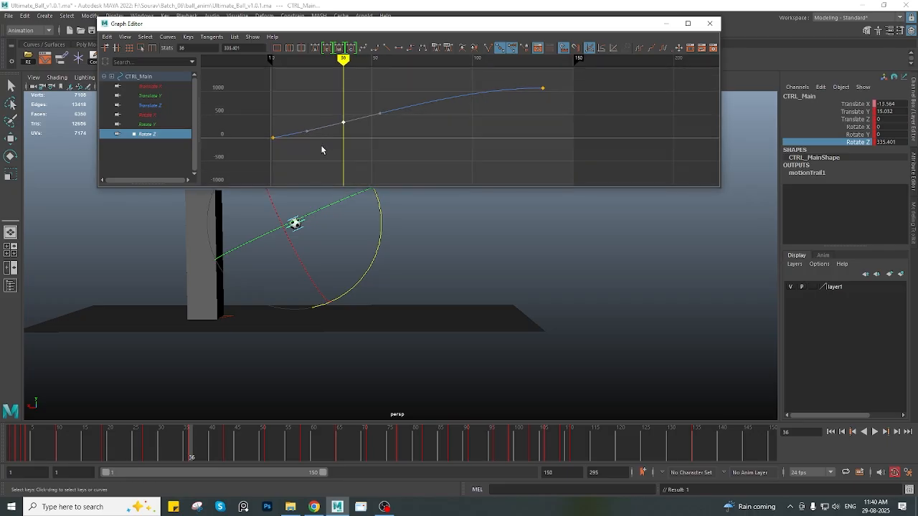
pyautogui.click(272, 137)
pyautogui.moveTo(341, 110); pyautogui.dragTo(341, 109)
pyautogui.moveTo(260, 118); pyautogui.dragTo(276, 154)
# Try raising the frame 1 Rotate Z key to 219.584 and lowering the frame 36 key to 122.275, undoing each change
pyautogui.keyDown('alt'); pyautogui.moveTo(309, 141); pyautogui.dragTo(359, 142, button='right'); pyautogui.keyUp('alt')
pyautogui.keyDown('alt'); pyautogui.moveTo(324, 140); pyautogui.dragTo(445, 121, button='middle'); pyautogui.keyUp('alt')
pyautogui.moveTo(307, 112); pyautogui.dragTo(352, 151)
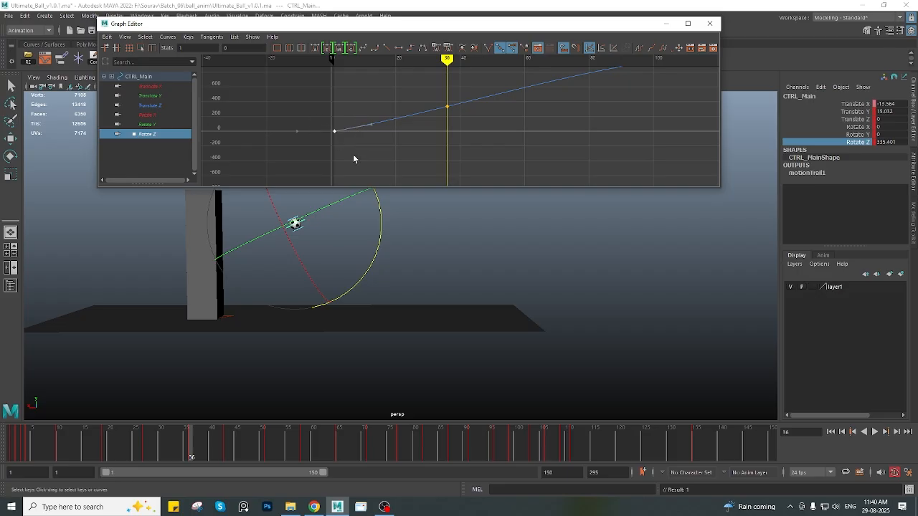
pyautogui.keyDown('shift'); pyautogui.moveTo(354, 158); pyautogui.dragTo(348, 136, button='middle'); pyautogui.keyUp('shift')
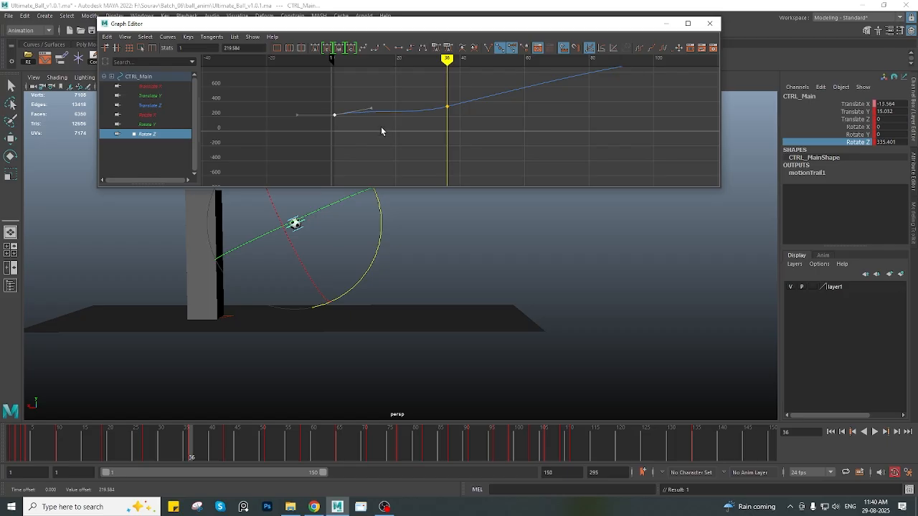
pyautogui.hotkey('ctrl', 'z')
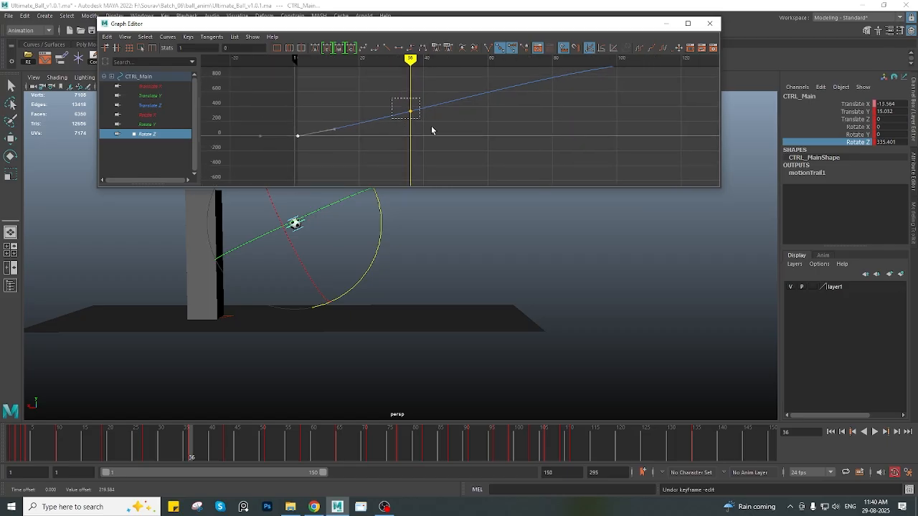
pyautogui.keyDown('shift'); pyautogui.moveTo(418, 131); pyautogui.dragTo(415, 145, button='middle'); pyautogui.keyUp('shift')
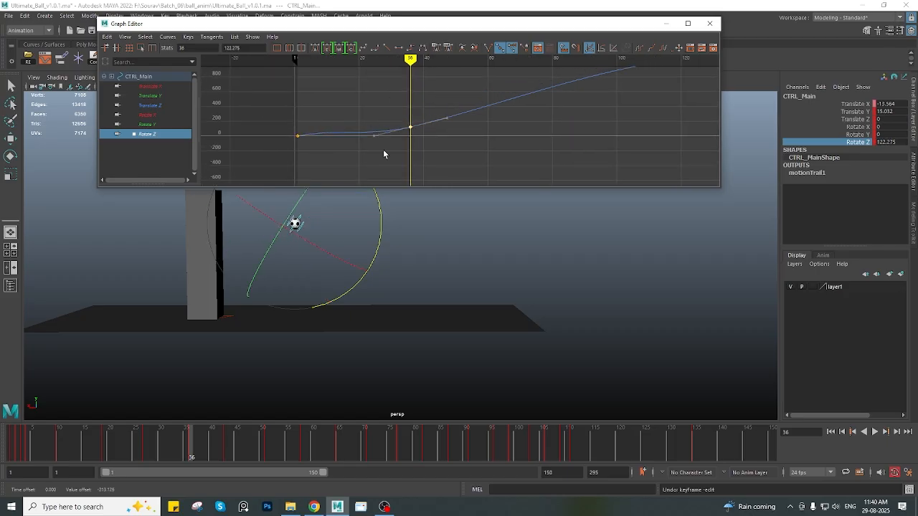
pyautogui.hotkey('ctrl', 'z')
# Select the Rotate Z key at frame 36 and bring the whole curve up to its last key into view
pyautogui.moveTo(276, 110); pyautogui.dragTo(335, 155)
pyautogui.moveTo(464, 147); pyautogui.dragTo(387, 96)
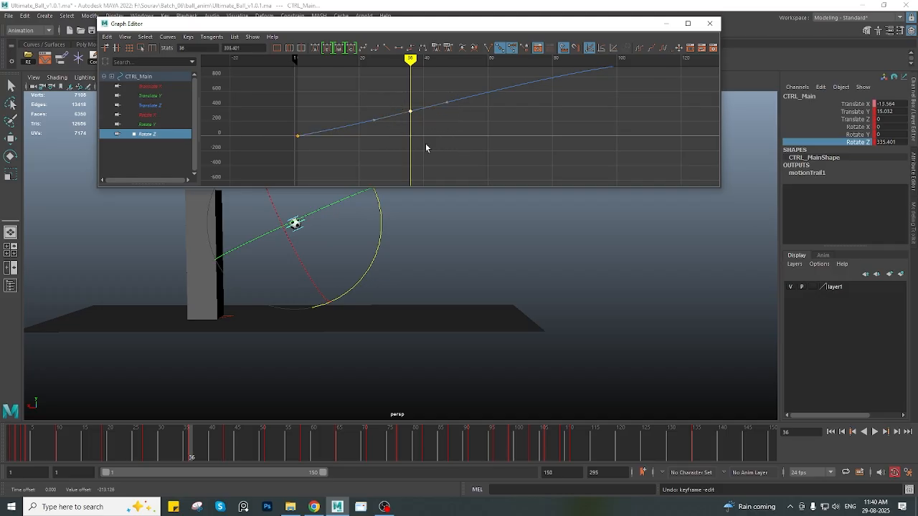
pyautogui.keyDown('alt'); pyautogui.moveTo(408, 132); pyautogui.dragTo(366, 145, button='middle'); pyautogui.keyUp('alt')
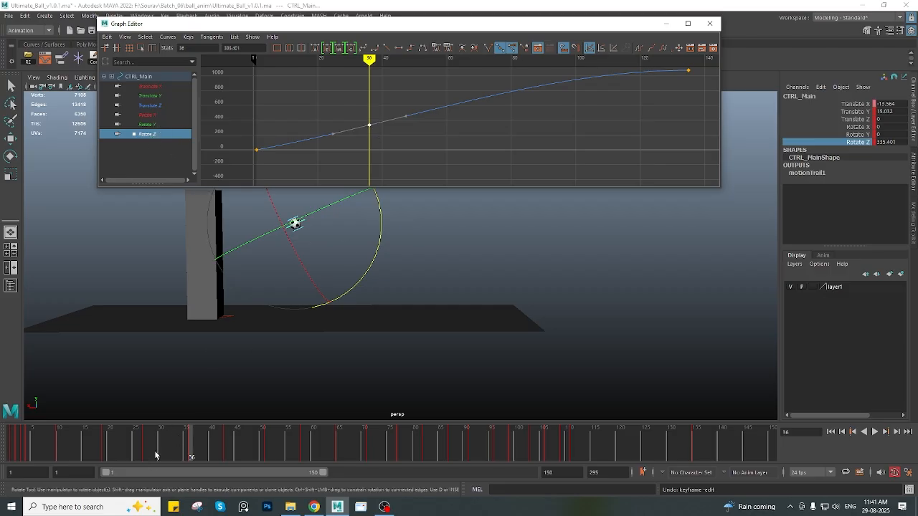
# Scrub to frame 36, then play the animation from frame 1 and rewind it to check the ball's spin
pyautogui.moveTo(155, 450); pyautogui.dragTo(190, 440)
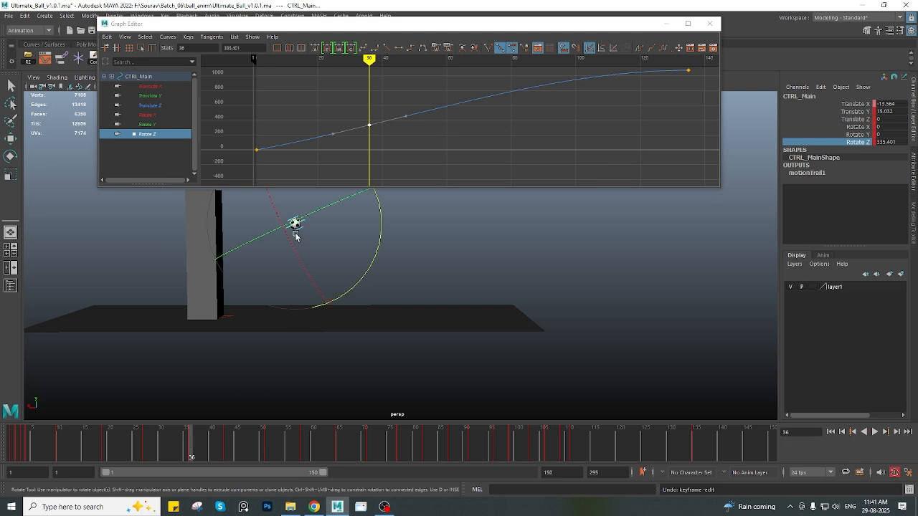
pyautogui.keyDown('alt'); pyautogui.moveTo(444, 279); pyautogui.dragTo(464, 323, button='middle'); pyautogui.keyUp('alt')
pyautogui.hotkey('alt', 'shift', 'v')
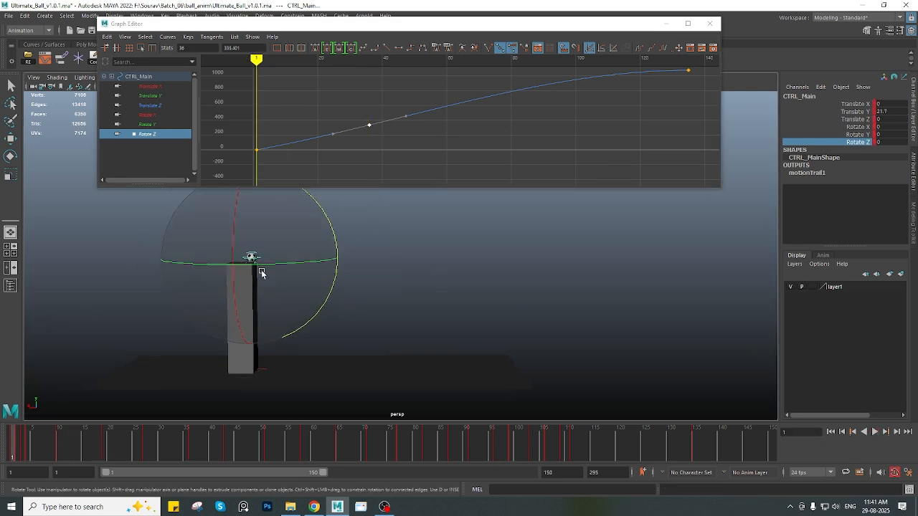
pyautogui.keyDown('alt'); pyautogui.moveTo(261, 274); pyautogui.dragTo(245, 269, button='middle'); pyautogui.keyUp('alt')
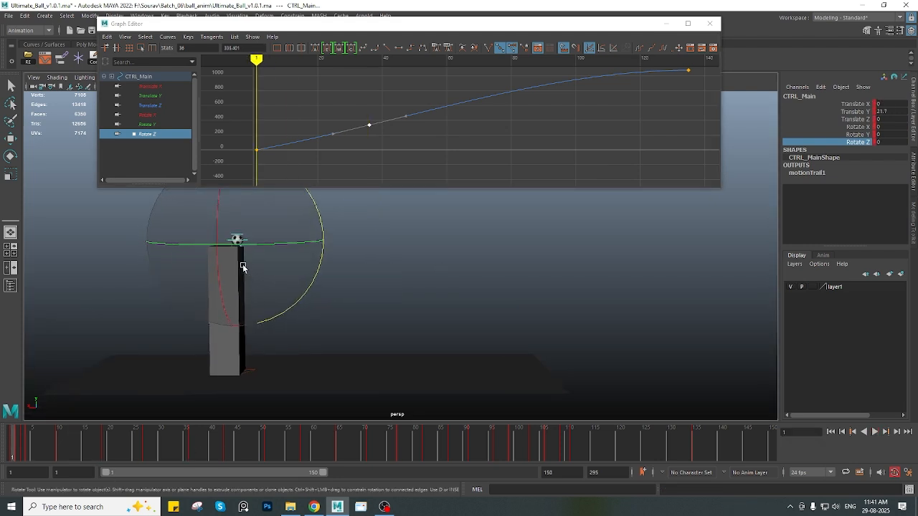
pyautogui.hotkey('alt', 'v')
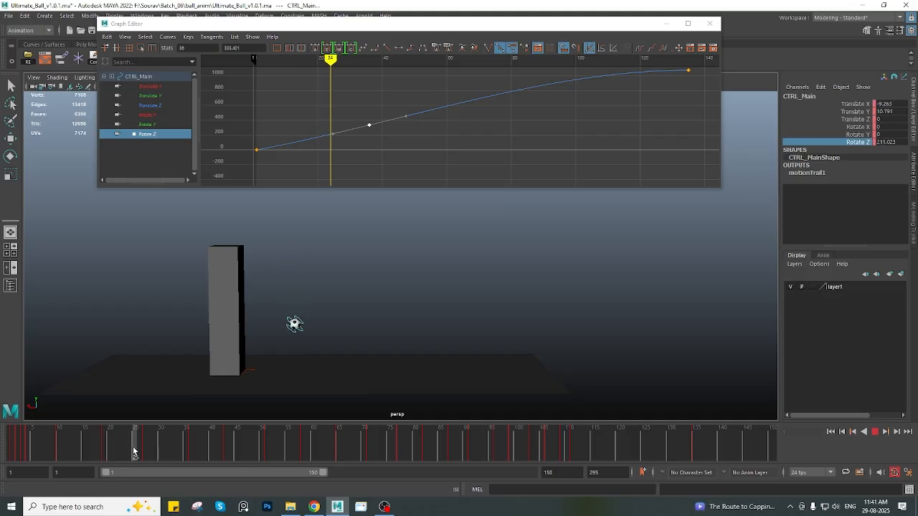
pyautogui.hotkey('alt', 'v')
pyautogui.hotkey('alt', 'shift', 'v')
pyautogui.press('e')
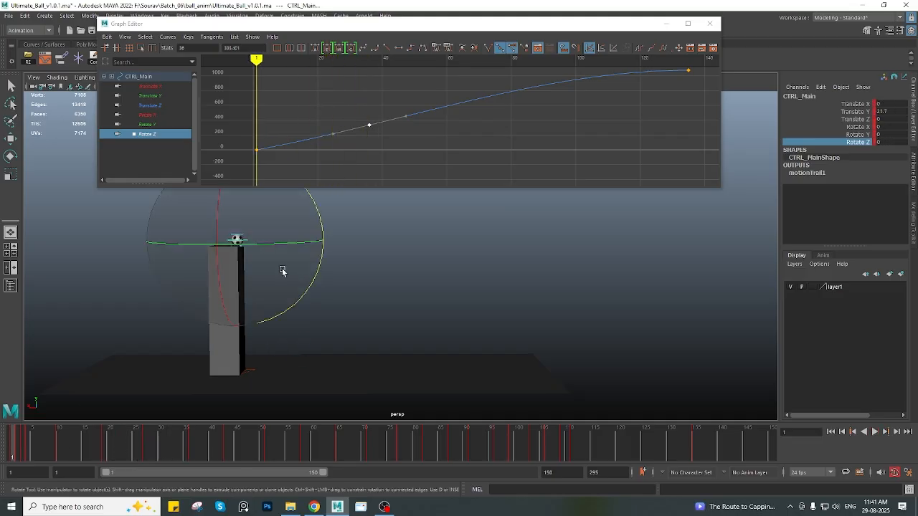
# View the ball on the pillar at frame 1 more closely and scrub to frame 36 to compare its rotation
pyautogui.keyDown('alt'); pyautogui.moveTo(267, 250); pyautogui.dragTo(371, 280, button='middle'); pyautogui.keyUp('alt')
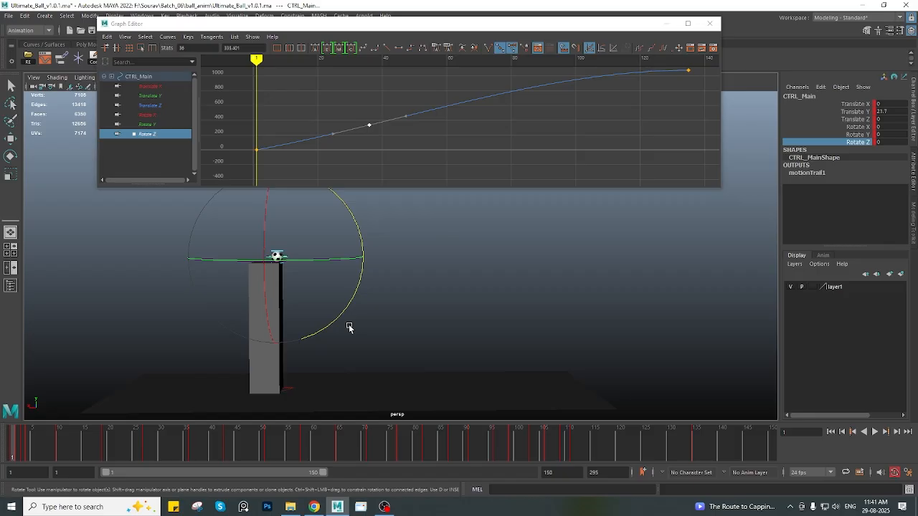
pyautogui.keyDown('alt'); pyautogui.moveTo(321, 293); pyautogui.dragTo(334, 286, button='middle'); pyautogui.keyUp('alt')
pyautogui.scroll(2, 254, 294)
pyautogui.keyDown('alt'); pyautogui.moveTo(253, 295); pyautogui.dragTo(271, 293, button='middle'); pyautogui.keyUp('alt')
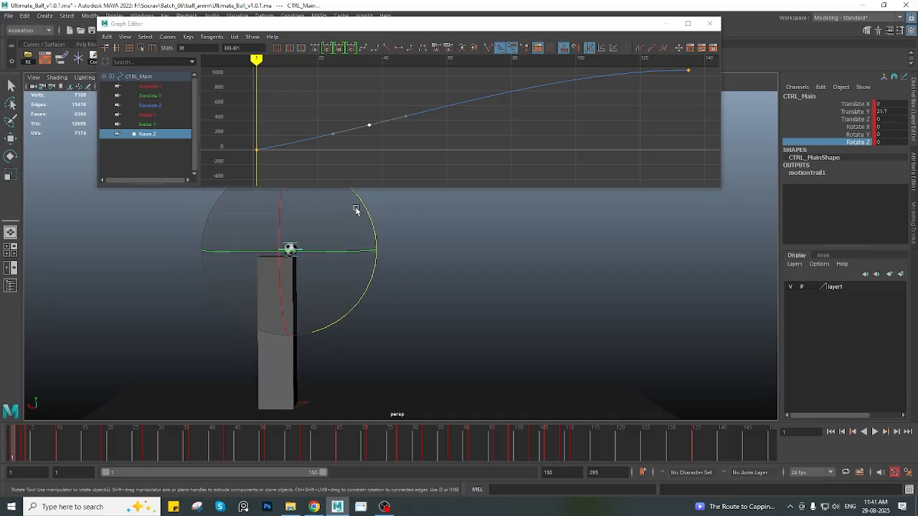
pyautogui.moveTo(197, 453)
pyautogui.mouseDown()
pyautogui.moveTo(180, 451)
pyautogui.moveTo(208, 451)
pyautogui.moveTo(192, 453)
pyautogui.mouseUp()
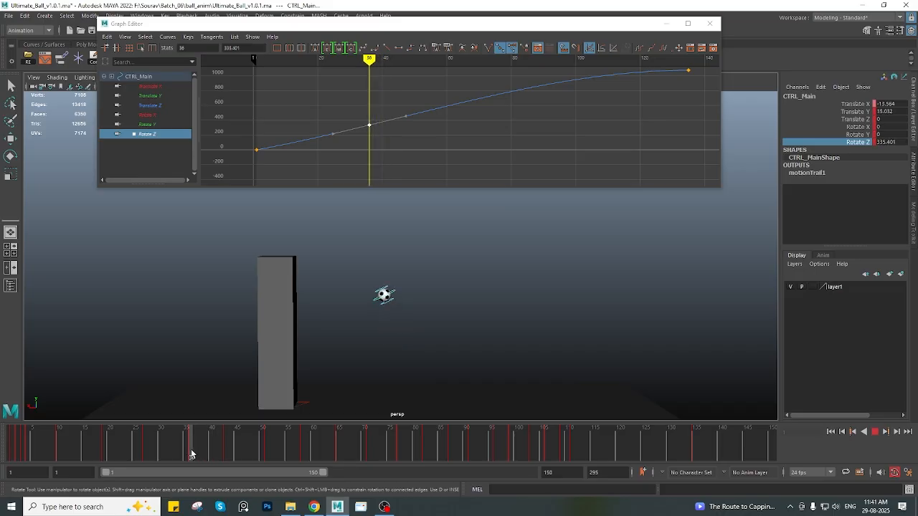
pyautogui.keyDown('alt'); pyautogui.moveTo(387, 319); pyautogui.dragTo(359, 297, button='middle'); pyautogui.keyUp('alt')
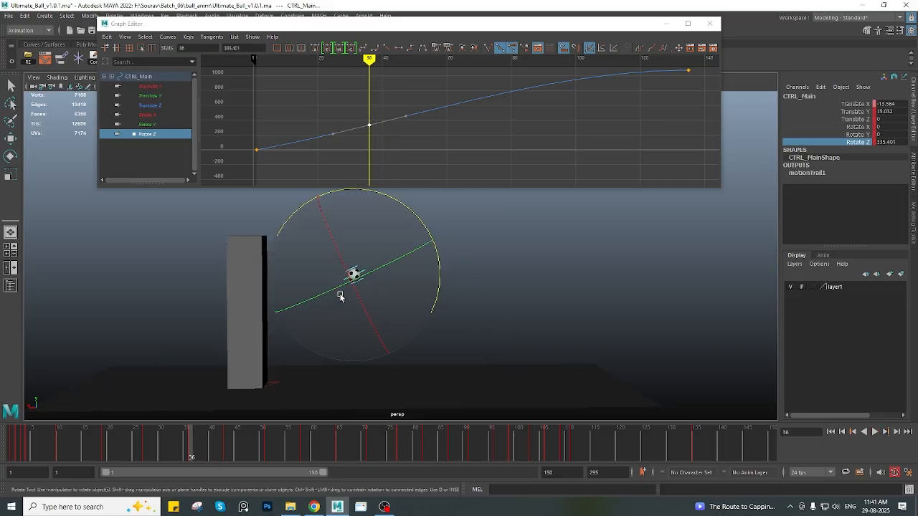
# Examine the Rotate Z curve by selecting its keys at frames 36, 135 and 1 in turn
pyautogui.keyDown('alt'); pyautogui.moveTo(392, 269); pyautogui.dragTo(375, 262, button='middle'); pyautogui.keyUp('alt')
pyautogui.scroll(-2, 459, 136)
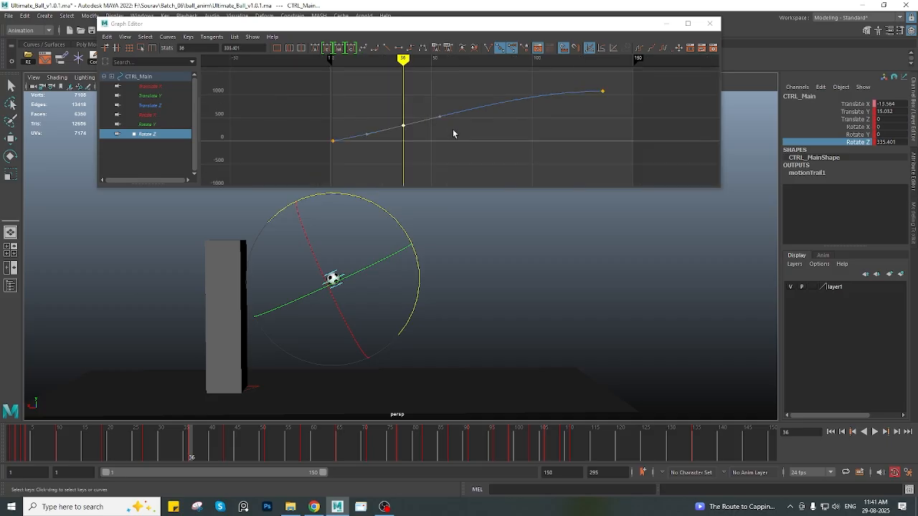
pyautogui.moveTo(424, 151); pyautogui.dragTo(387, 111)
pyautogui.keyDown('alt'); pyautogui.moveTo(431, 142); pyautogui.dragTo(409, 148, button='middle'); pyautogui.keyUp('alt')
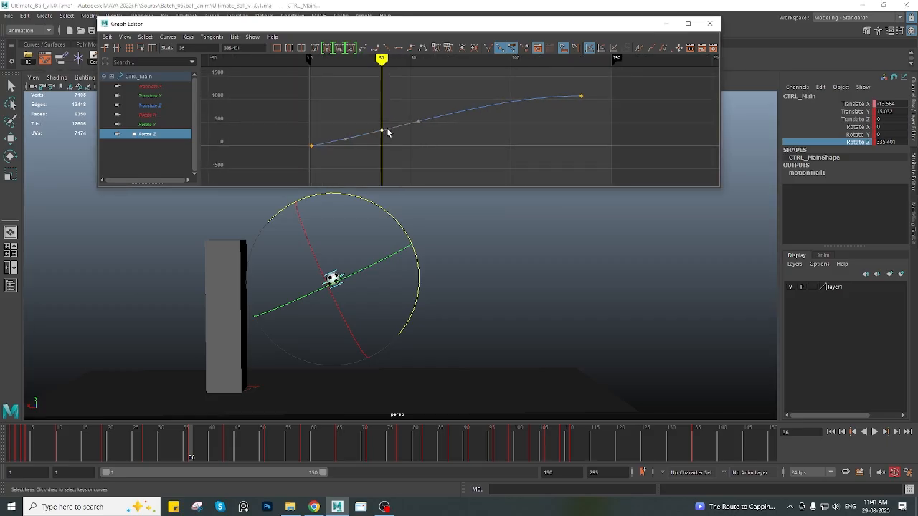
pyautogui.moveTo(603, 113); pyautogui.dragTo(552, 76)
pyautogui.keyDown('alt'); pyautogui.moveTo(352, 149); pyautogui.dragTo(365, 153, button='middle'); pyautogui.keyUp('alt')
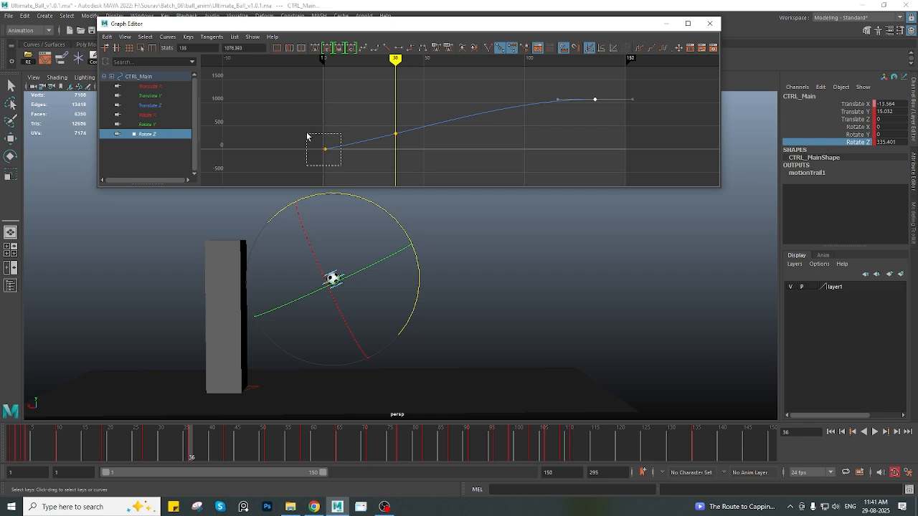
pyautogui.moveTo(307, 136); pyautogui.dragTo(307, 135)
pyautogui.scroll(4, 395, 134)
pyautogui.keyDown('alt'); pyautogui.moveTo(286, 157); pyautogui.dragTo(435, 132, button='middle'); pyautogui.keyUp('alt')
pyautogui.scroll(-2, 423, 134)
pyautogui.scroll(-2, 462, 147)
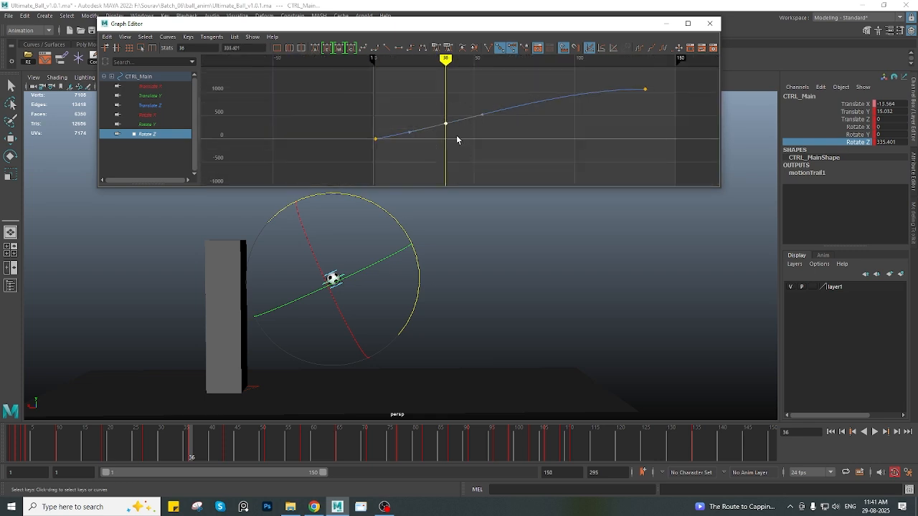
# Try raising the frame 36 Rotate Z key to 748.736 and undo the change
pyautogui.keyDown('shift'); pyautogui.moveTo(455, 153); pyautogui.dragTo(452, 134, button='middle'); pyautogui.keyUp('shift')
pyautogui.moveTo(372, 127); pyautogui.dragTo(372, 125)
pyautogui.moveTo(479, 137); pyautogui.dragTo(433, 91)
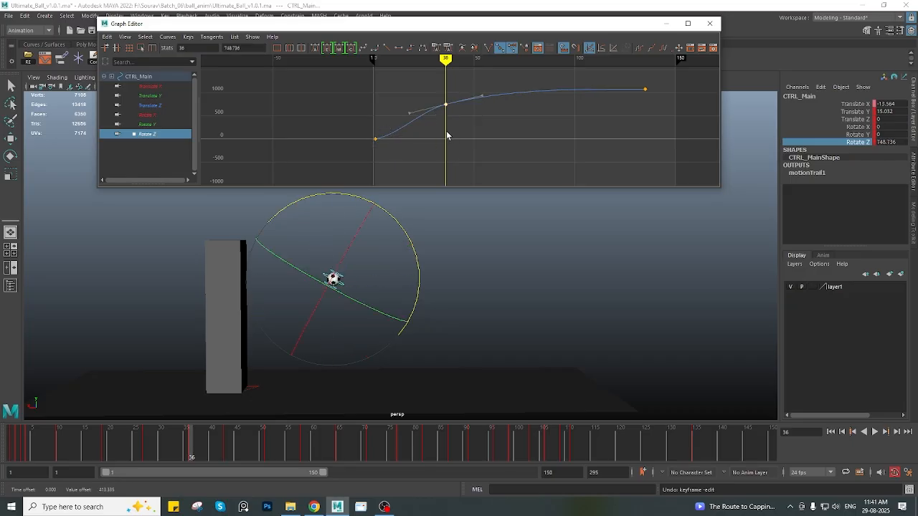
pyautogui.hotkey('ctrl', 'z')
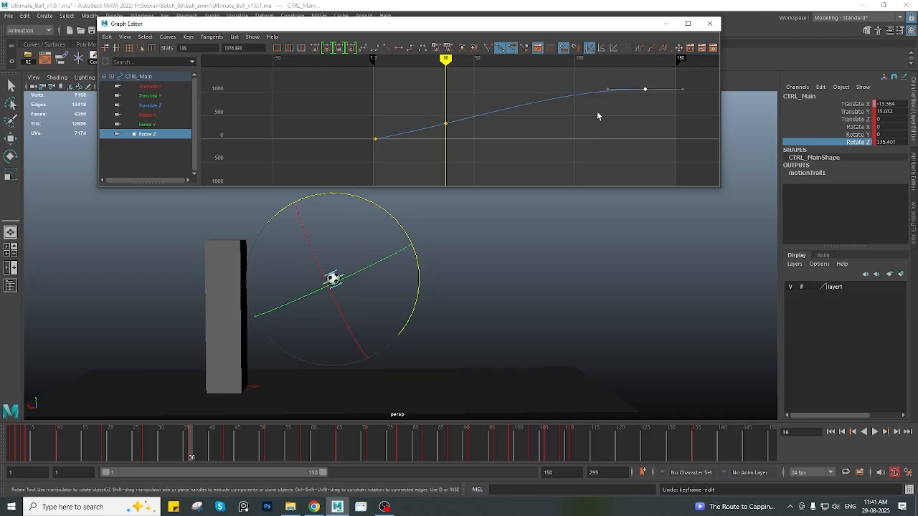
# Try keying the ball at frame 1 with a Rotate Z of -151.2, then undo the key and the rotation
pyautogui.moveTo(301, 443)
pyautogui.mouseDown()
pyautogui.moveTo(563, 447)
pyautogui.moveTo(2, 457)
pyautogui.moveTo(180, 462)
pyautogui.moveTo(8, 466)
pyautogui.mouseUp()
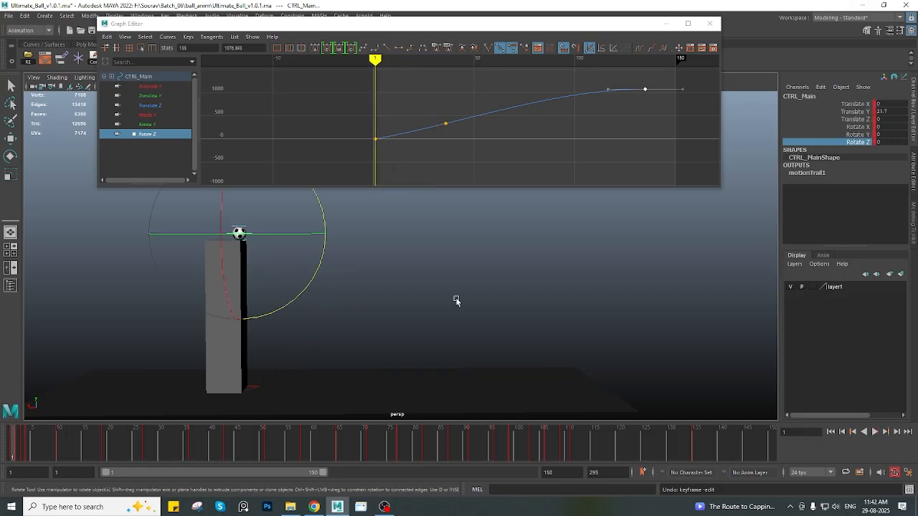
pyautogui.keyDown('alt'); pyautogui.moveTo(456, 300); pyautogui.dragTo(419, 304); pyautogui.keyUp('alt')
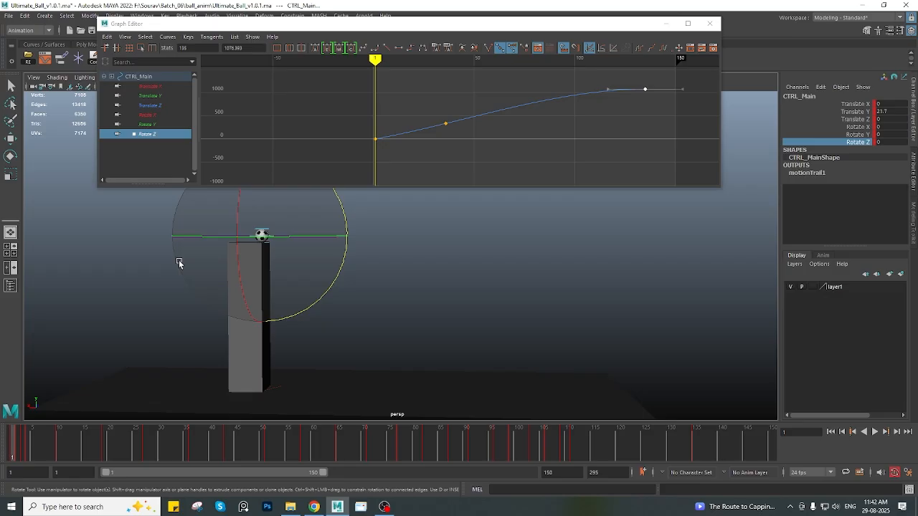
pyautogui.keyDown('alt'); pyautogui.moveTo(430, 276); pyautogui.dragTo(432, 305, button='middle'); pyautogui.keyUp('alt')
pyautogui.moveTo(332, 378); pyautogui.dragTo(532, 355, button='middle')
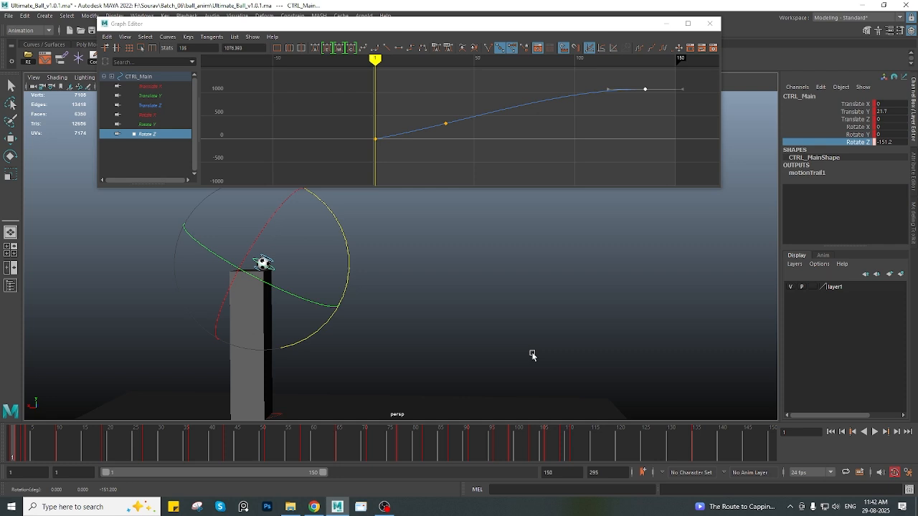
pyautogui.press('s')
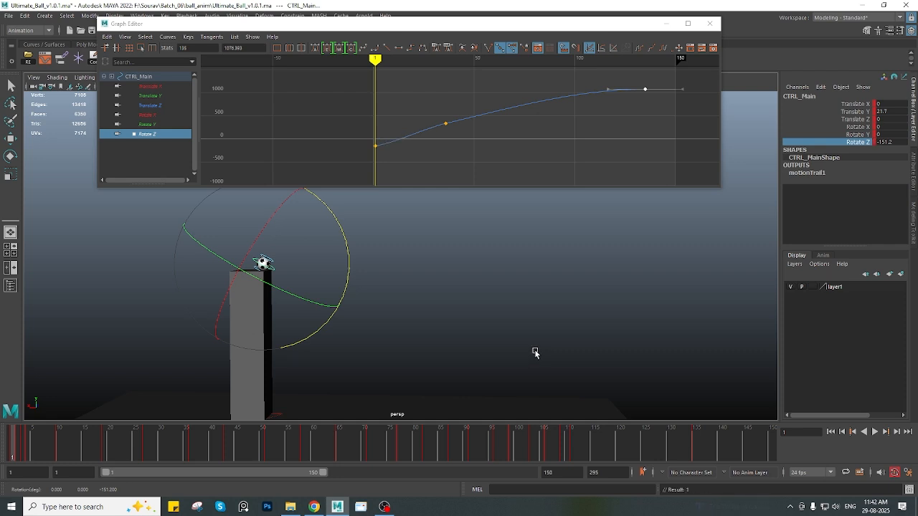
pyautogui.hotkey('ctrl', 'z')
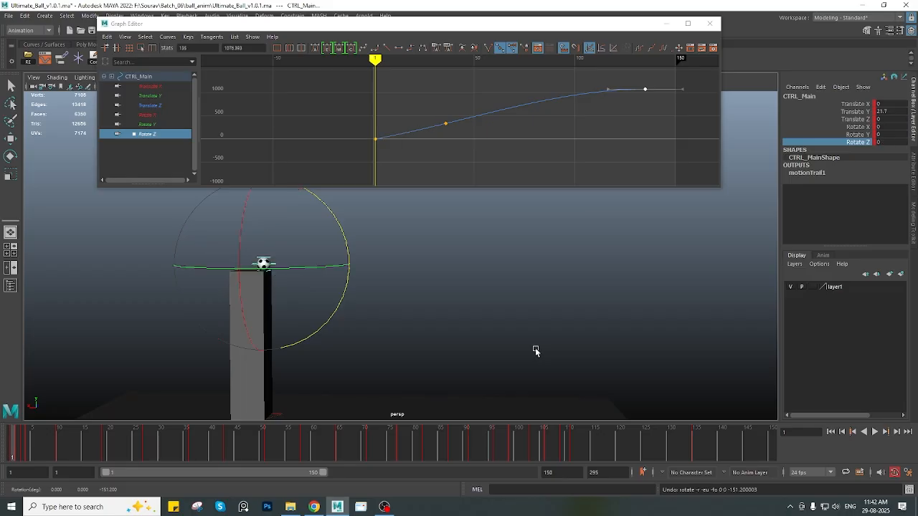
# Try lowering the frame 1 Rotate Z key to -279.001 on the curve and undo the change
pyautogui.moveTo(357, 116); pyautogui.dragTo(379, 141)
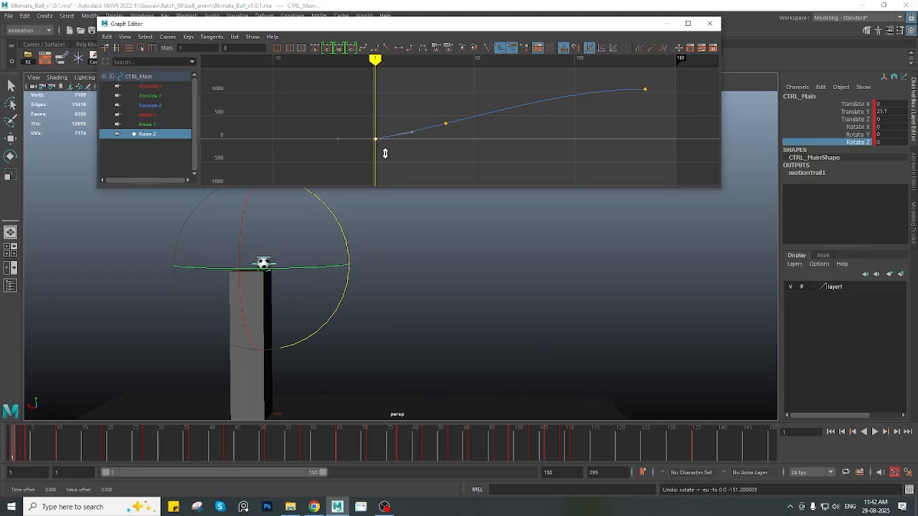
pyautogui.moveTo(385, 153); pyautogui.dragTo(387, 168, button='middle')
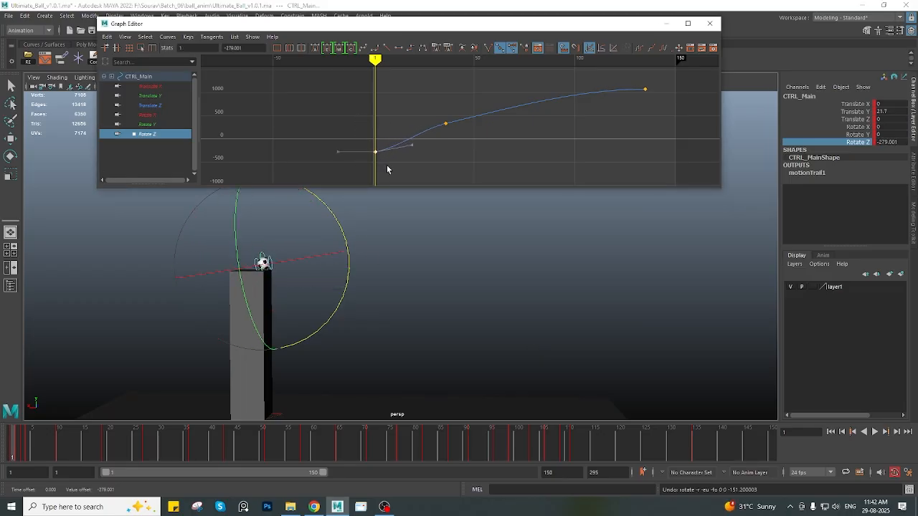
pyautogui.hotkey('ctrl', 'z')
pyautogui.moveTo(398, 164); pyautogui.dragTo(354, 127)
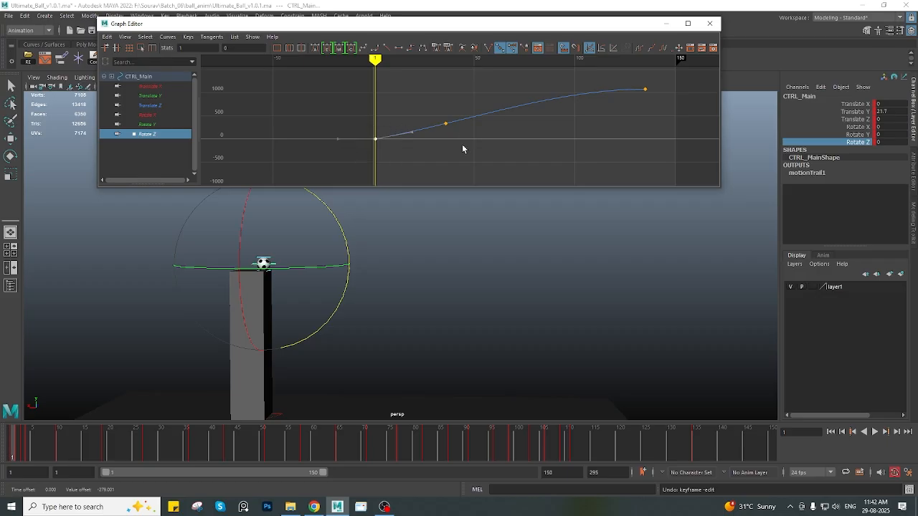
pyautogui.keyDown('alt'); pyautogui.moveTo(400, 156); pyautogui.dragTo(377, 151, button='middle'); pyautogui.keyUp('alt')
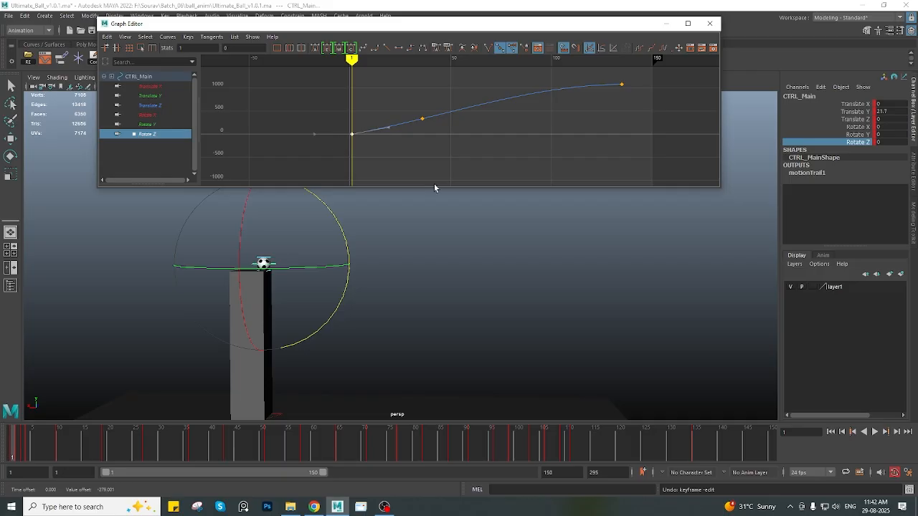
# Select the frame 36 Rotate Z key, play the animation to check the spin, and rewind to frame 1
pyautogui.moveTo(459, 158); pyautogui.dragTo(418, 103)
pyautogui.moveTo(70, 446); pyautogui.dragTo(12, 444)
pyautogui.scroll(-2, 454, 303)
pyautogui.keyDown('alt'); pyautogui.moveTo(261, 302); pyautogui.dragTo(228, 304, button='middle'); pyautogui.keyUp('alt')
pyautogui.scroll(2, 207, 299)
pyautogui.hotkey('alt', 'v')
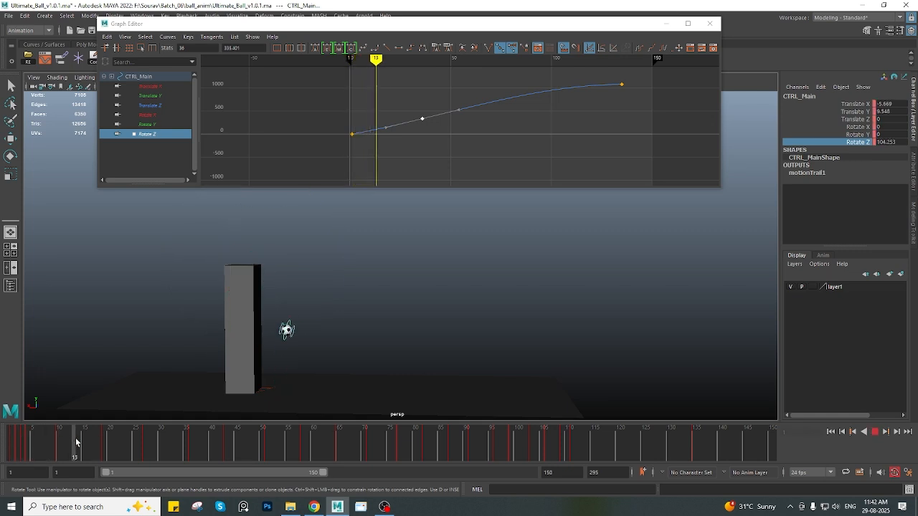
pyautogui.moveTo(37, 438); pyautogui.dragTo(8, 435)
pyautogui.scroll(4, 324, 155)
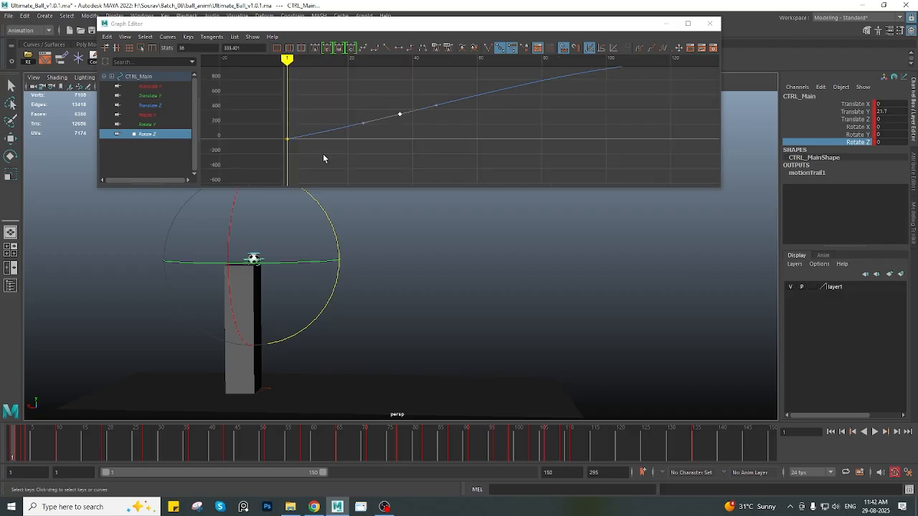
# Compare the ball's rotation at frames 36 and 1, selecting the Rotate Z key of each frame
pyautogui.keyDown('alt'); pyautogui.moveTo(323, 154); pyautogui.dragTo(348, 136, button='middle'); pyautogui.keyUp('alt')
pyautogui.moveTo(65, 435); pyautogui.dragTo(191, 435)
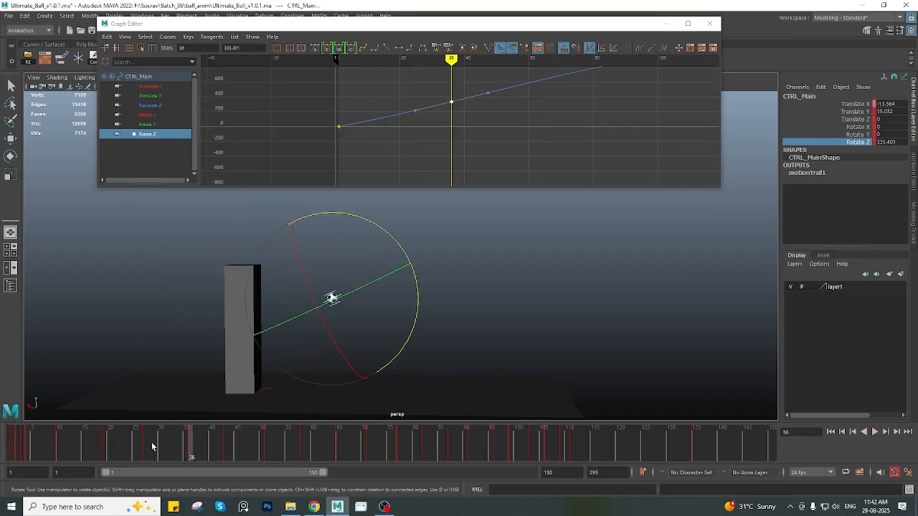
pyautogui.click(12, 444)
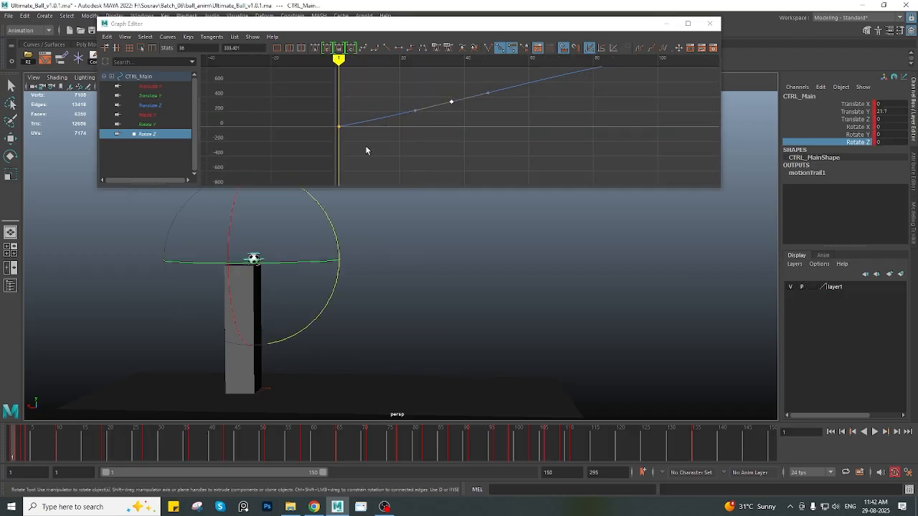
pyautogui.moveTo(305, 111); pyautogui.dragTo(355, 148)
pyautogui.scroll(3, 357, 142)
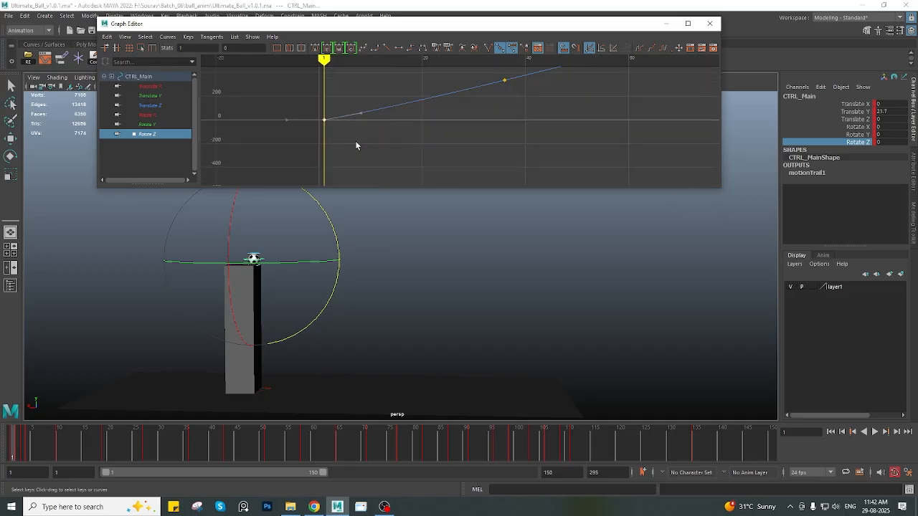
pyautogui.keyDown('alt'); pyautogui.moveTo(400, 110); pyautogui.dragTo(388, 125, button='middle'); pyautogui.keyUp('alt')
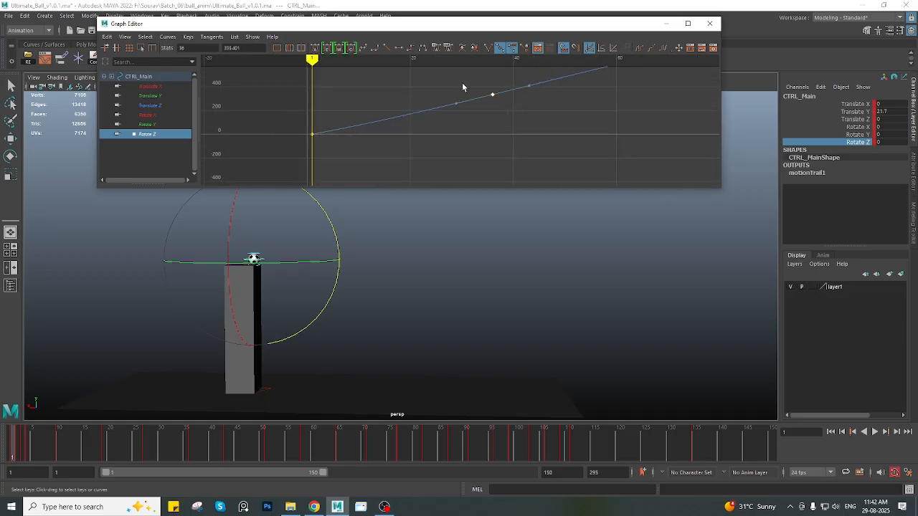
pyautogui.keyDown('alt'); pyautogui.moveTo(323, 147); pyautogui.dragTo(308, 137, button='middle'); pyautogui.keyUp('alt')
# Scrub from frame 1 to frame 36, then play the animation and return to frame 1
pyautogui.moveTo(41, 443); pyautogui.dragTo(12, 442)
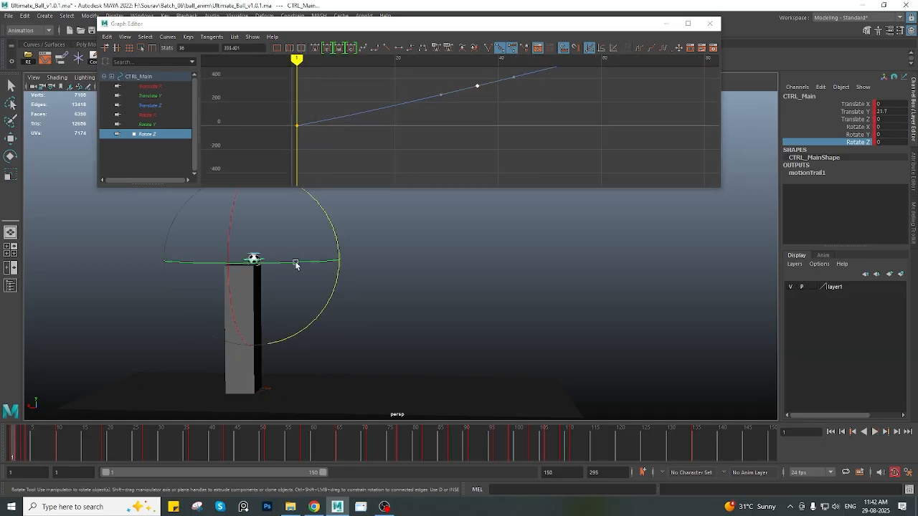
pyautogui.moveTo(136, 456); pyautogui.dragTo(191, 445)
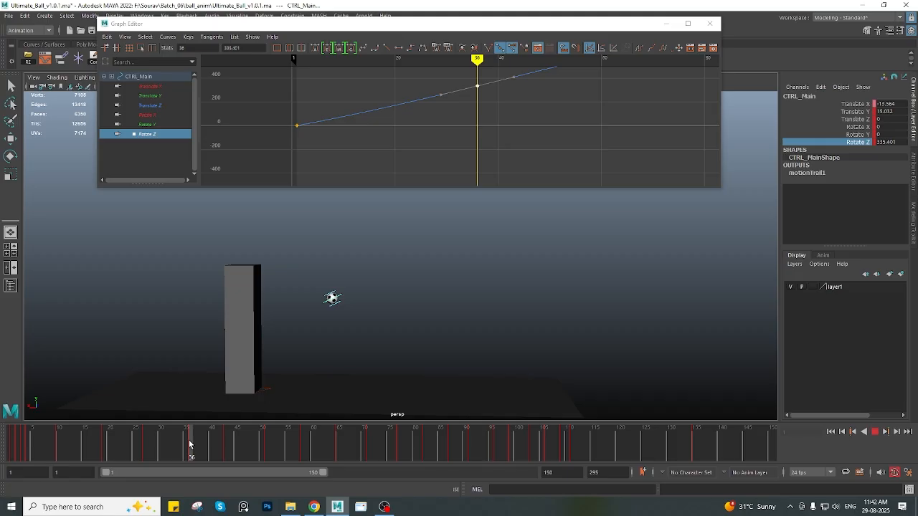
pyautogui.press('e')
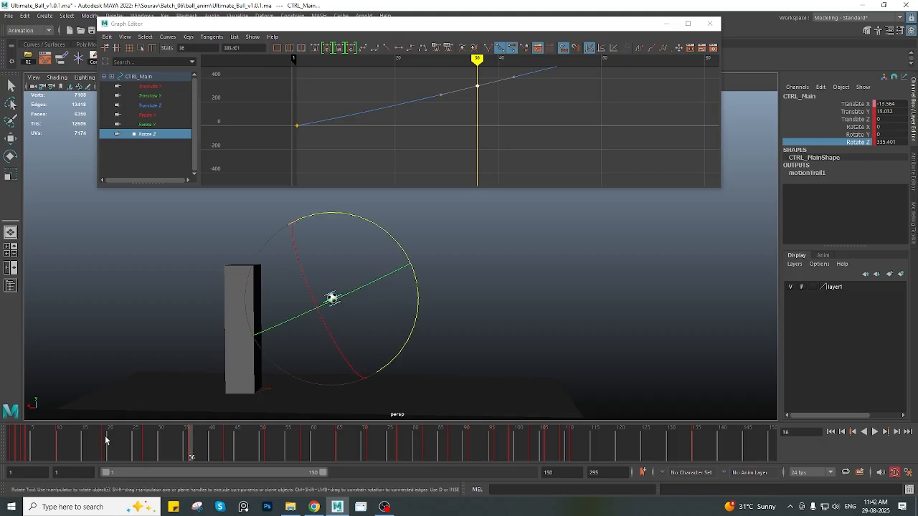
pyautogui.hotkey('alt', 'v')
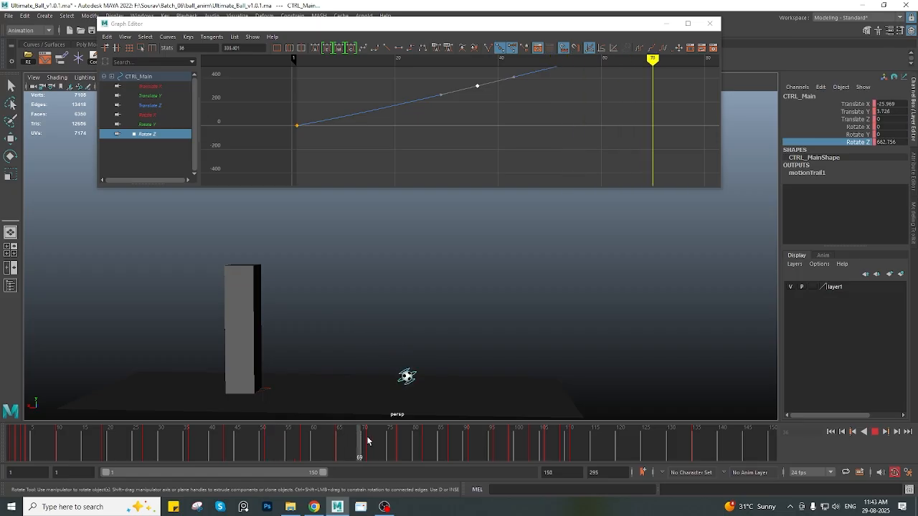
pyautogui.hotkey('alt', 'v')
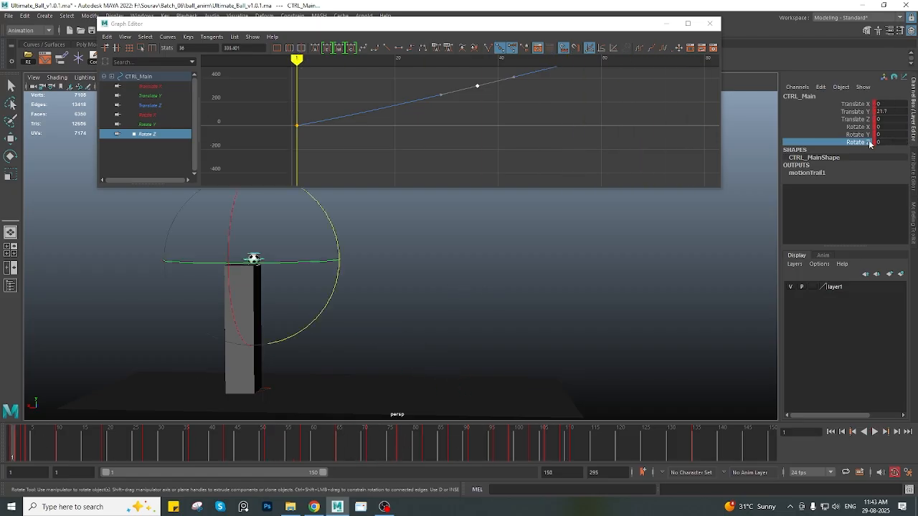
# Key the ball at frame 1 with a Rotate Z of -359.64 and give that key a linear tangent
pyautogui.moveTo(179, 389); pyautogui.dragTo(652, 324, button='middle')
pyautogui.scroll(-3, 356, 168)
pyautogui.keyDown('alt'); pyautogui.moveTo(359, 149); pyautogui.dragTo(336, 140, button='middle'); pyautogui.keyUp('alt')
pyautogui.moveTo(33, 430)
pyautogui.mouseDown()
pyautogui.moveTo(411, 440)
pyautogui.moveTo(23, 440)
pyautogui.moveTo(64, 459)
pyautogui.moveTo(18, 458)
pyautogui.moveTo(103, 458)
pyautogui.moveTo(151, 454)
pyautogui.moveTo(13, 448)
pyautogui.mouseUp()
pyautogui.click(334, 144)
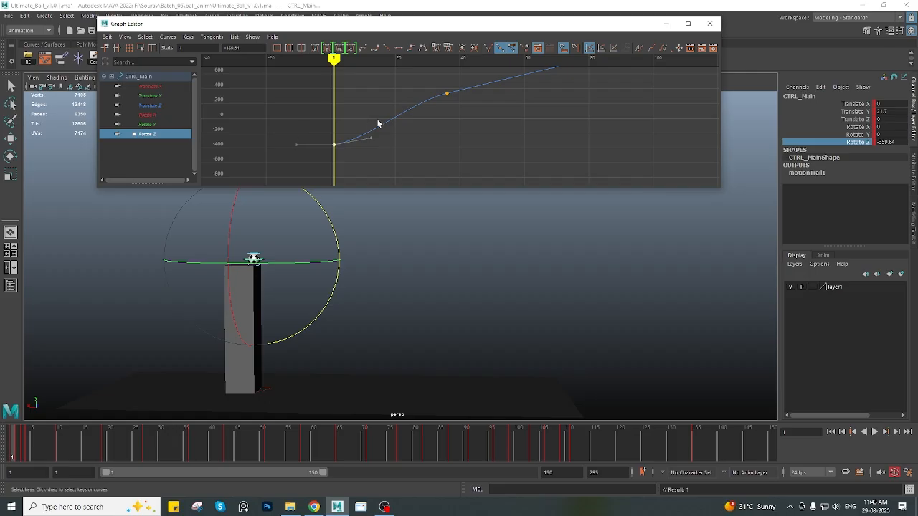
pyautogui.click(385, 47)
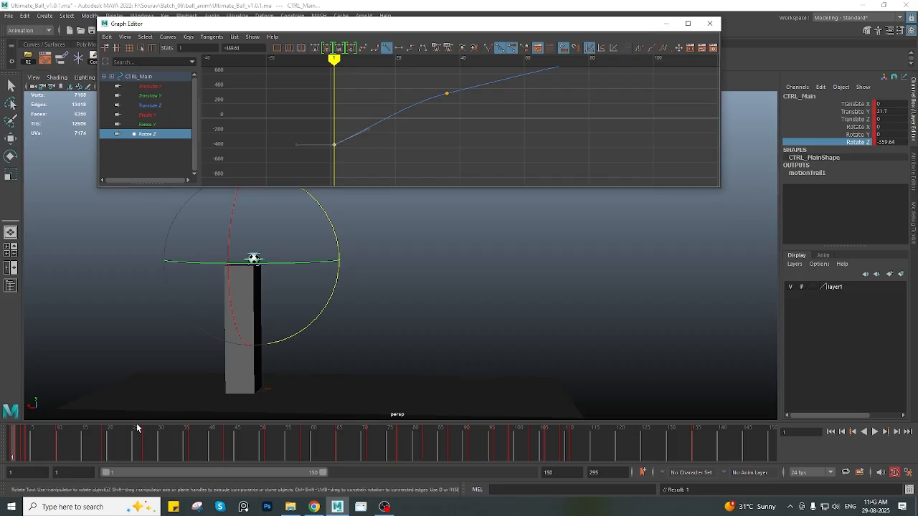
# Play the animation with the revised spin, stop it, and view the pillar and floor from a wider angle
pyautogui.moveTo(10, 444); pyautogui.dragTo(452, 414)
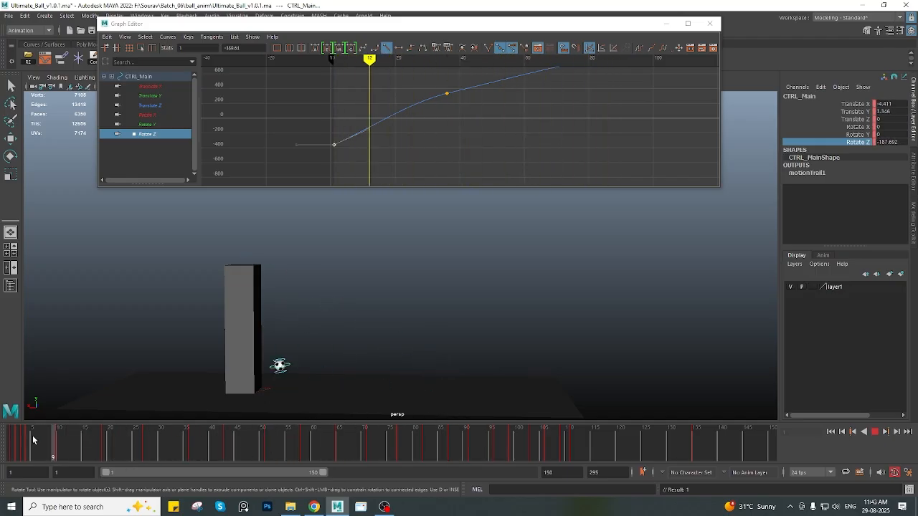
pyautogui.press('Escape')
pyautogui.keyDown('alt'); pyautogui.moveTo(434, 278); pyautogui.dragTo(365, 305); pyautogui.keyUp('alt')
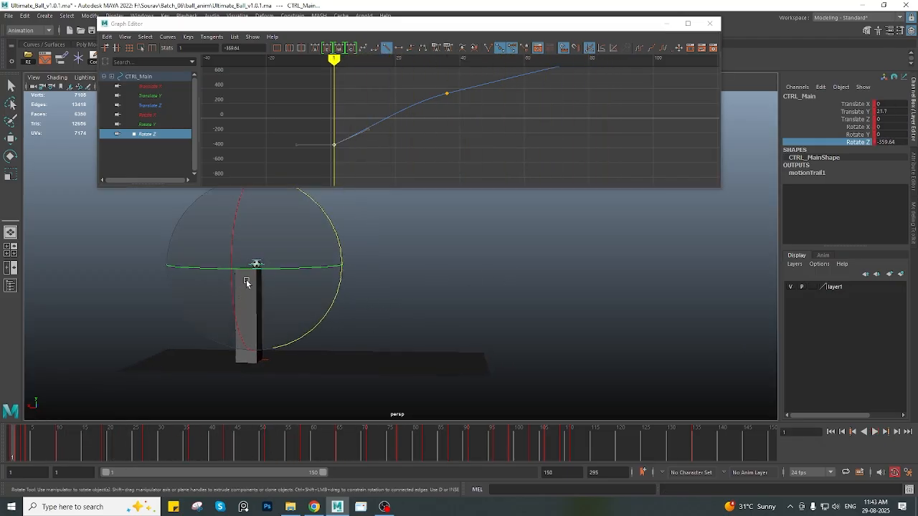
# Frame the Translate Y and Translate X curves in turn, then play the animation and stop at frame 79
pyautogui.click(157, 134)
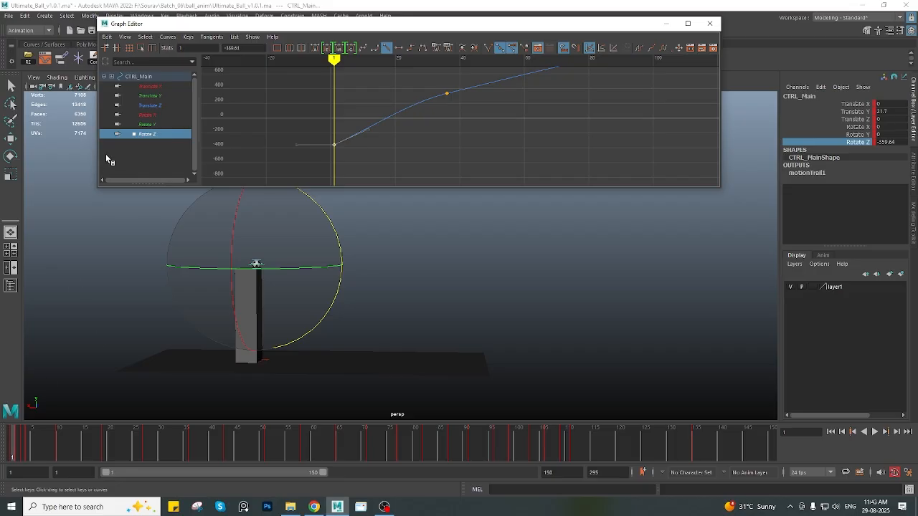
pyautogui.click(152, 95)
pyautogui.press('f')
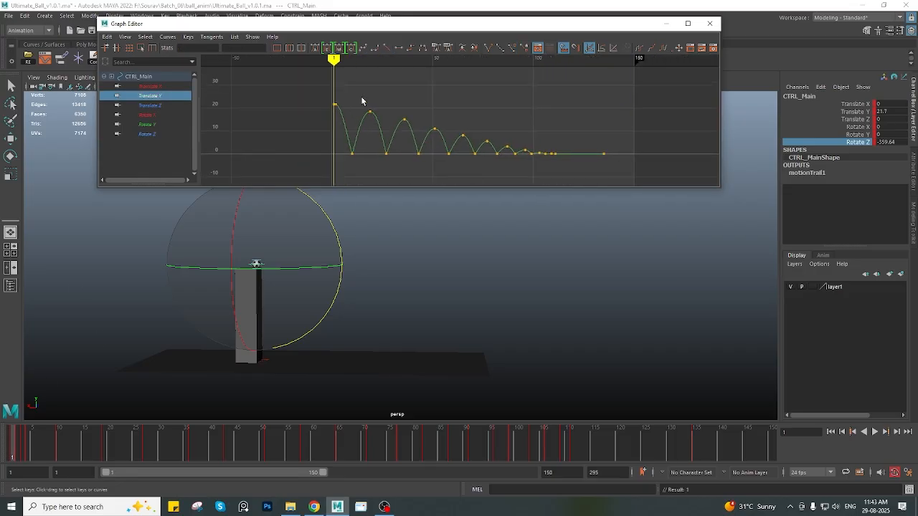
pyautogui.click(161, 86)
pyautogui.press('f')
pyautogui.moveTo(76, 439); pyautogui.dragTo(730, 440)
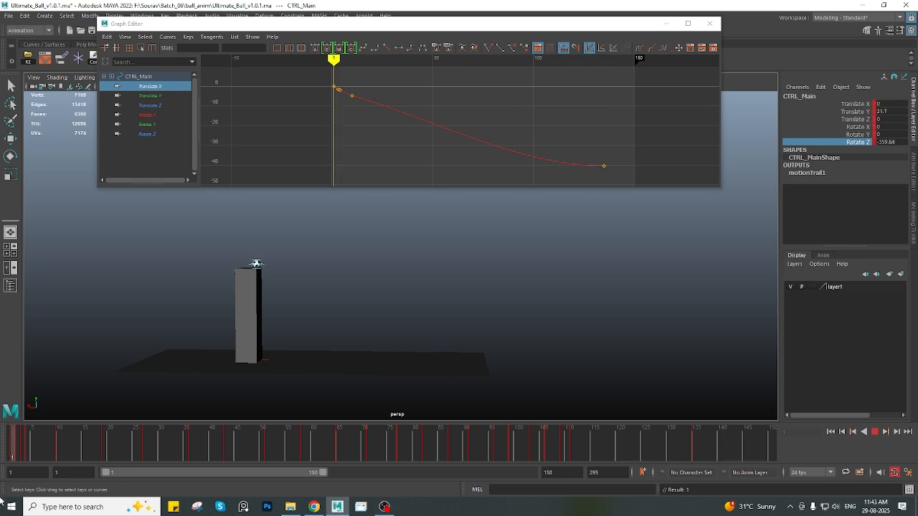
pyautogui.press('Escape')
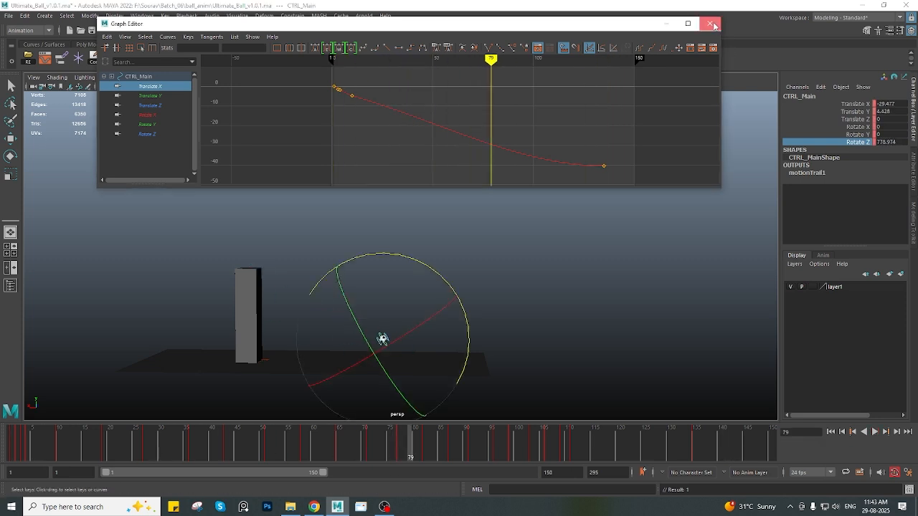
# Close the Graph Editor and hide the NURBS curves in the viewport
pyautogui.click(709, 23)
pyautogui.click(108, 77)
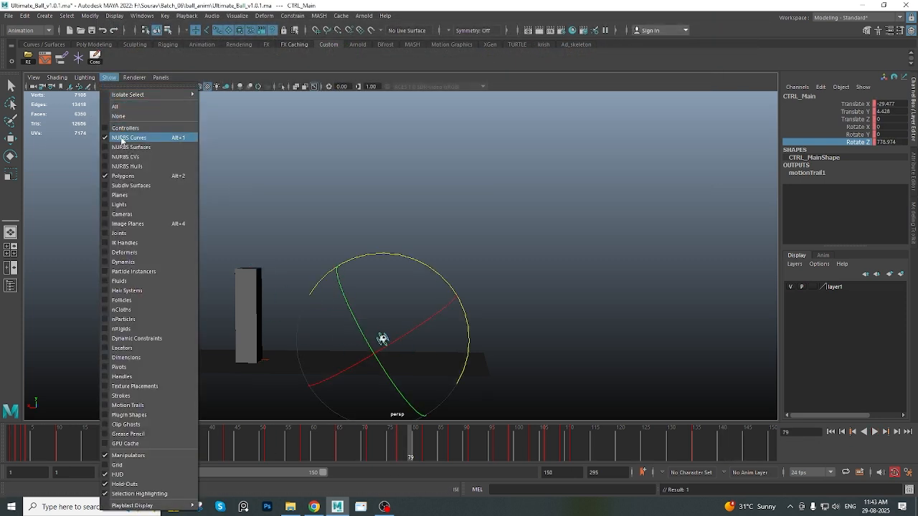
pyautogui.click(121, 139)
pyautogui.keyDown('alt'); pyautogui.moveTo(229, 316); pyautogui.dragTo(219, 299, button='middle'); pyautogui.keyUp('alt')
pyautogui.scroll(3, 218, 298)
pyautogui.keyDown('alt'); pyautogui.moveTo(179, 369); pyautogui.dragTo(206, 327, button='middle'); pyautogui.keyUp('alt')
# Play the animation from frame 1 with the curves hidden, then scrub to frame 135
pyautogui.click(11, 442)
pyautogui.hotkey('alt', 'v')
pyautogui.press('Escape')
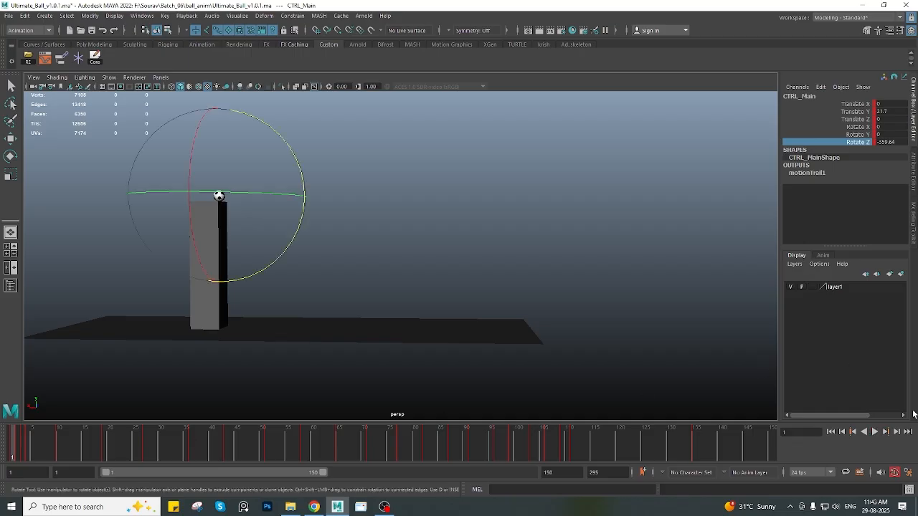
pyautogui.click(874, 430)
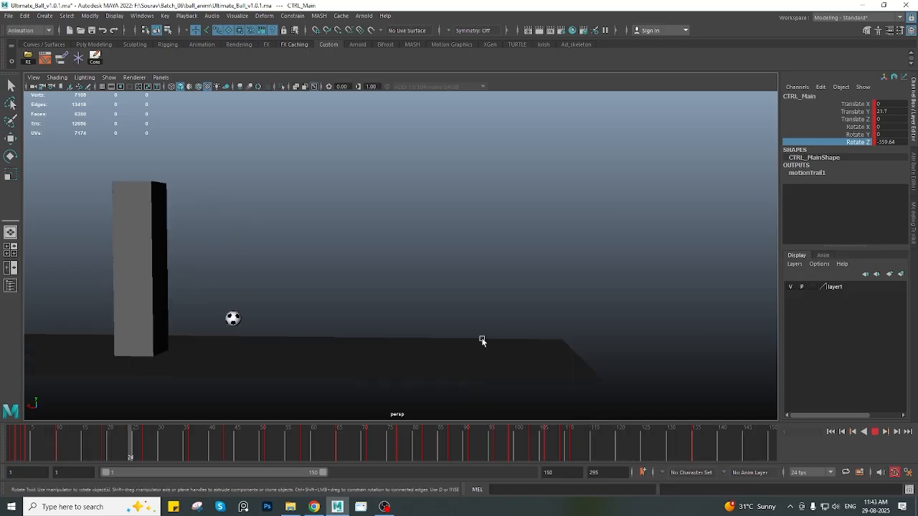
pyautogui.click(876, 431)
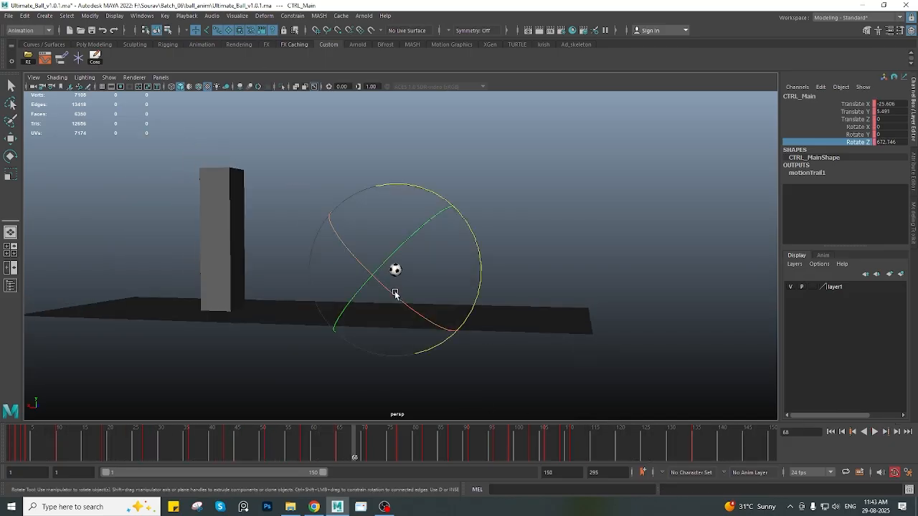
pyautogui.hotkey('alt', 'v')
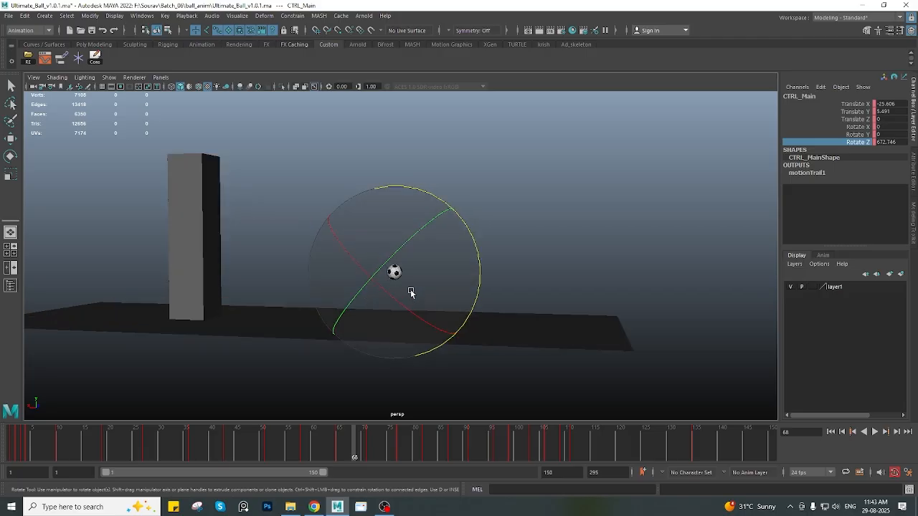
pyautogui.moveTo(686, 458); pyautogui.dragTo(693, 456)
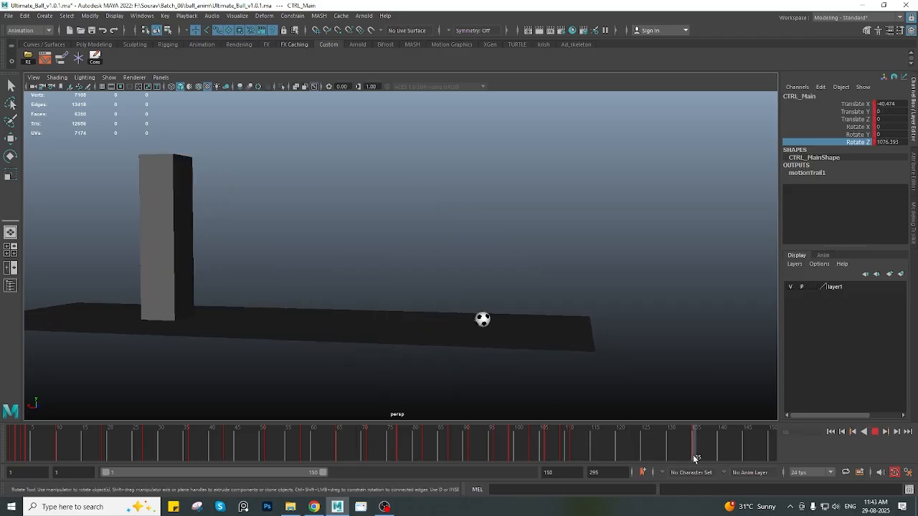
# Examine the ball's final roll up close by playing the animation and scrubbing back to frame 135
pyautogui.scroll(4, 449, 319)
pyautogui.keyDown('alt'); pyautogui.moveTo(449, 320); pyautogui.dragTo(324, 275, button='middle'); pyautogui.keyUp('alt')
pyautogui.scroll(3, 431, 336)
pyautogui.scroll(-3, 432, 336)
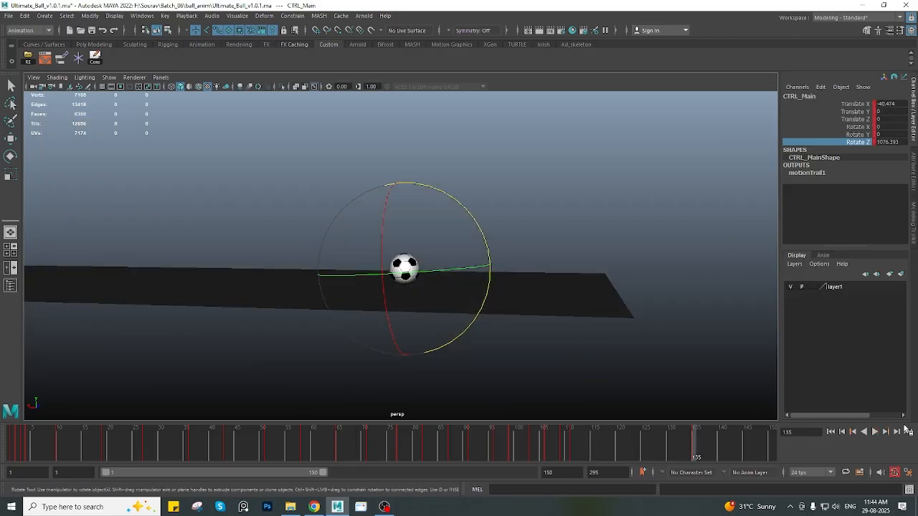
pyautogui.click(875, 432)
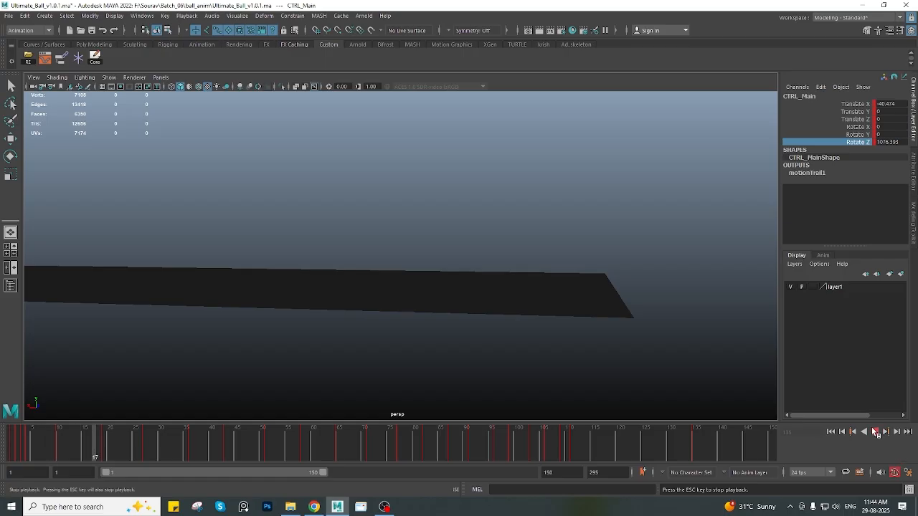
pyautogui.moveTo(549, 450); pyautogui.dragTo(695, 450)
pyautogui.scroll(2, 544, 323)
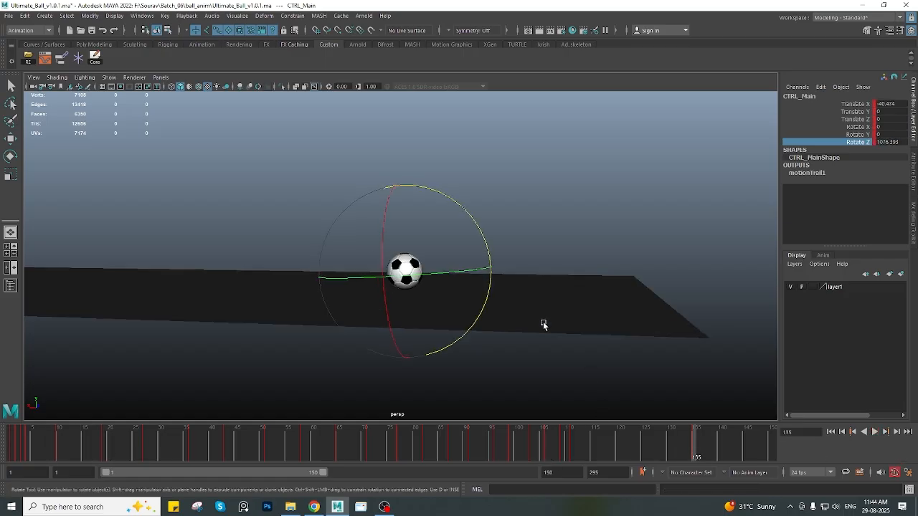
# Show the NURBS curves again and select the ball's main control
pyautogui.click(109, 78)
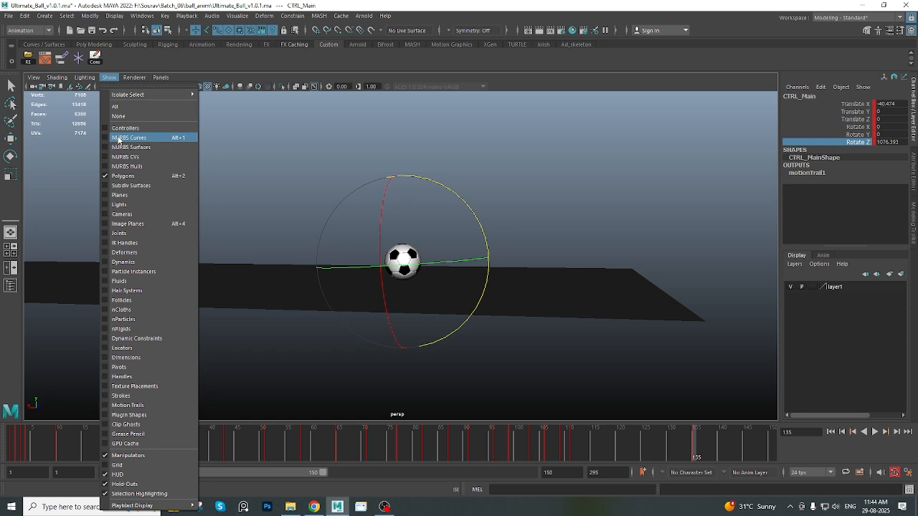
pyautogui.click(122, 129)
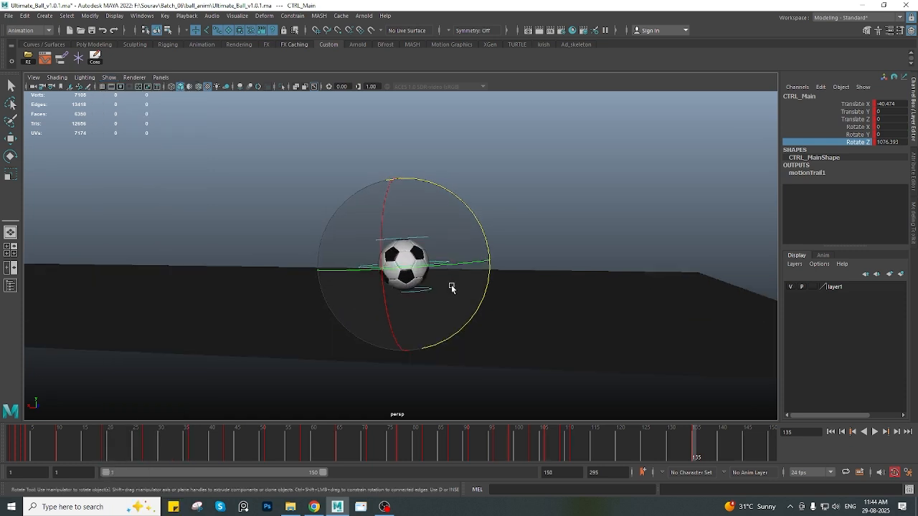
pyautogui.keyDown('alt'); pyautogui.moveTo(466, 266); pyautogui.dragTo(547, 272); pyautogui.keyUp('alt')
pyautogui.click(477, 270)
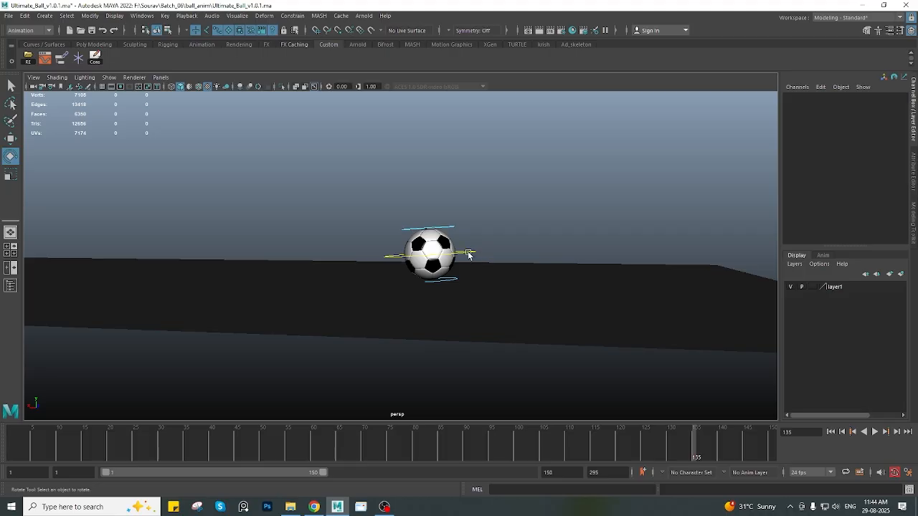
pyautogui.click(469, 254)
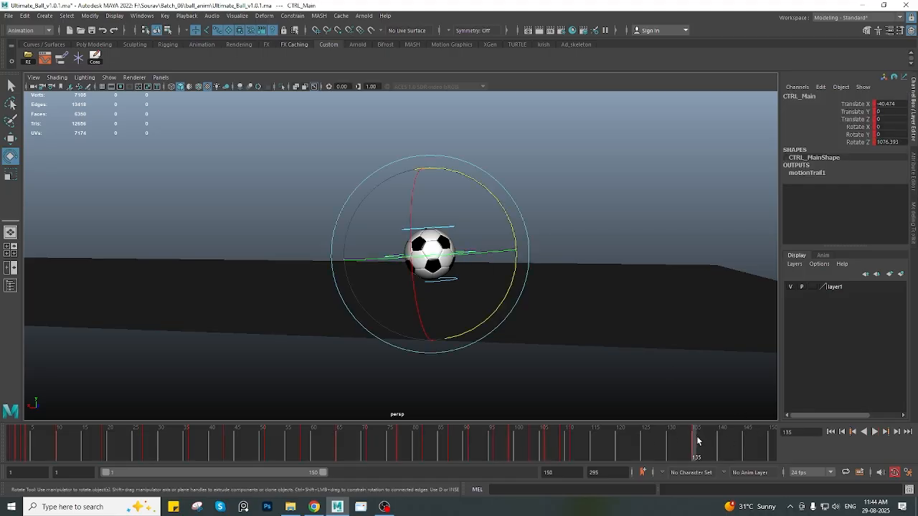
# At frame 145, slide the ball slightly back to Translate X -40.278 and turn it to Rotate Z 1073.122
pyautogui.moveTo(699, 441); pyautogui.dragTo(747, 444)
pyautogui.press('w')
pyautogui.keyDown('alt'); pyautogui.moveTo(395, 300); pyautogui.dragTo(409, 273); pyautogui.keyUp('alt')
pyautogui.click(410, 271)
pyautogui.click(386, 259)
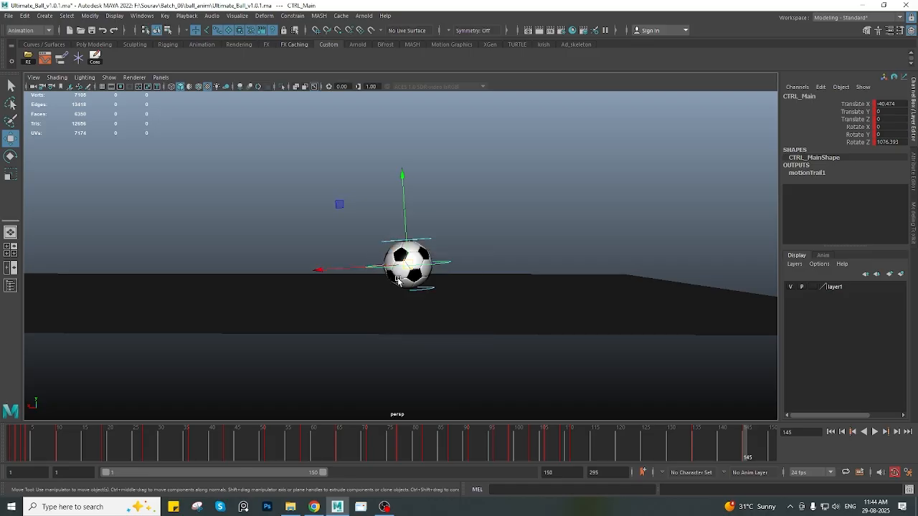
pyautogui.click(414, 272)
pyautogui.keyDown('alt'); pyautogui.moveTo(383, 289); pyautogui.dragTo(350, 271); pyautogui.keyUp('alt')
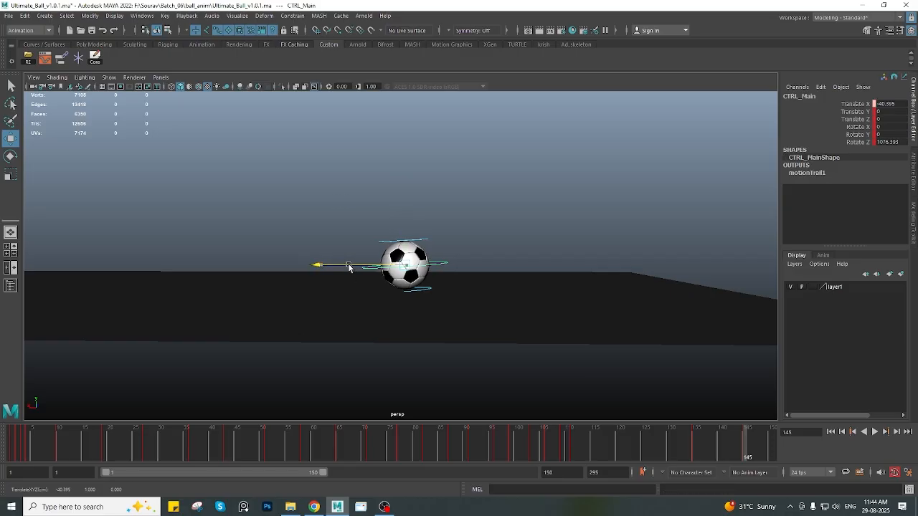
pyautogui.press('e')
pyautogui.keyDown('alt'); pyautogui.moveTo(416, 285); pyautogui.dragTo(563, 302); pyautogui.keyUp('alt')
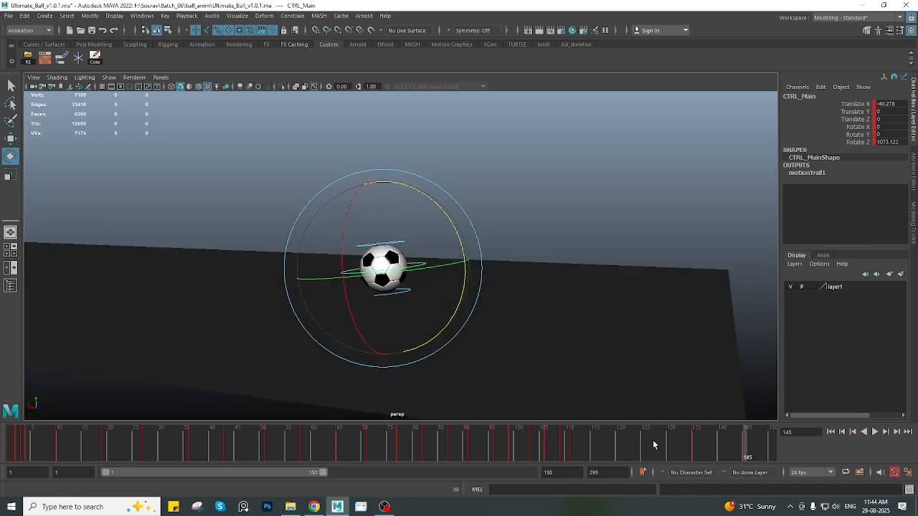
# Scrub through the ball's final settle and adjust its Rotate Z to 1070.607 at frame 145
pyautogui.moveTo(655, 444)
pyautogui.mouseDown()
pyautogui.moveTo(553, 444)
pyautogui.moveTo(720, 451)
pyautogui.mouseUp()
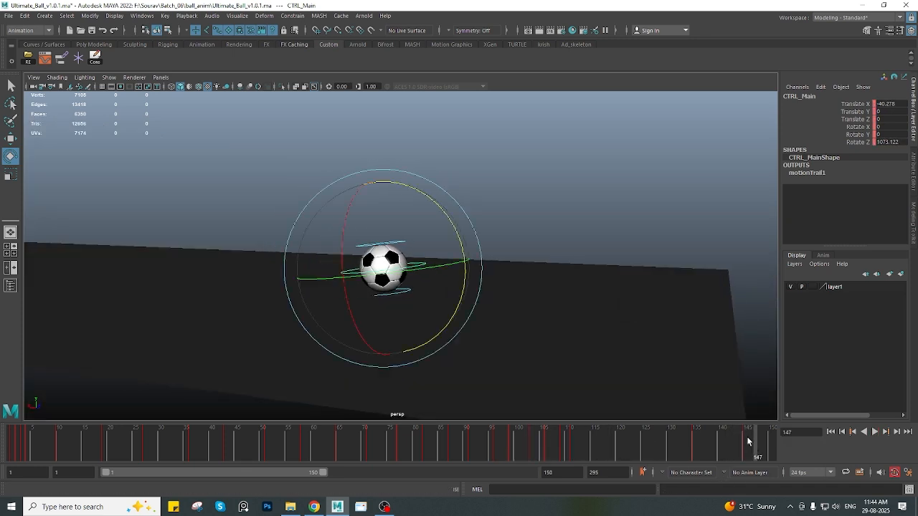
pyautogui.keyDown('alt'); pyautogui.moveTo(699, 308); pyautogui.dragTo(502, 360); pyautogui.keyUp('alt')
pyautogui.moveTo(648, 444); pyautogui.dragTo(748, 448)
pyautogui.press('w')
pyautogui.press('e')
pyautogui.keyDown('alt'); pyautogui.moveTo(440, 286); pyautogui.dragTo(438, 233); pyautogui.keyUp('alt')
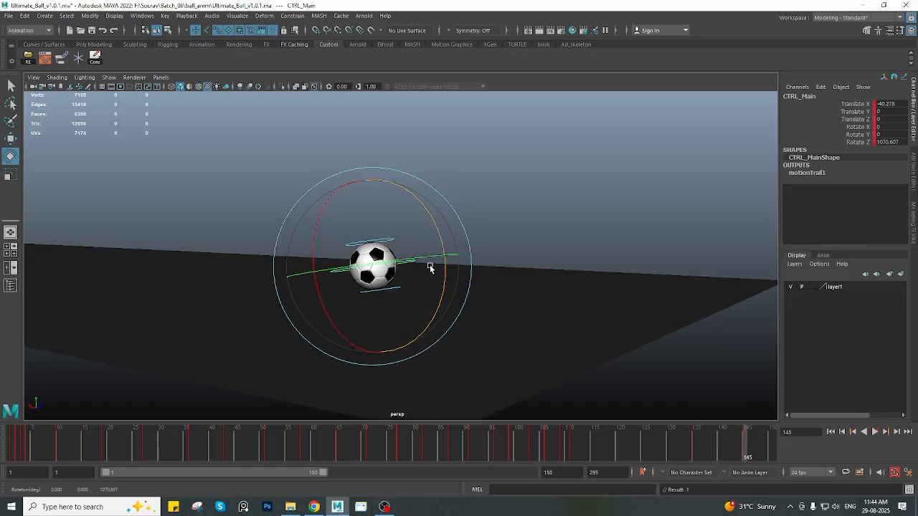
# Deselect the ball's control and scrub the end of the animation to frame 147
pyautogui.keyDown('alt'); pyautogui.moveTo(430, 266); pyautogui.dragTo(610, 337); pyautogui.keyUp('alt')
pyautogui.keyDown('alt'); pyautogui.moveTo(551, 317); pyautogui.dragTo(241, 324); pyautogui.keyUp('alt')
pyautogui.click(241, 324)
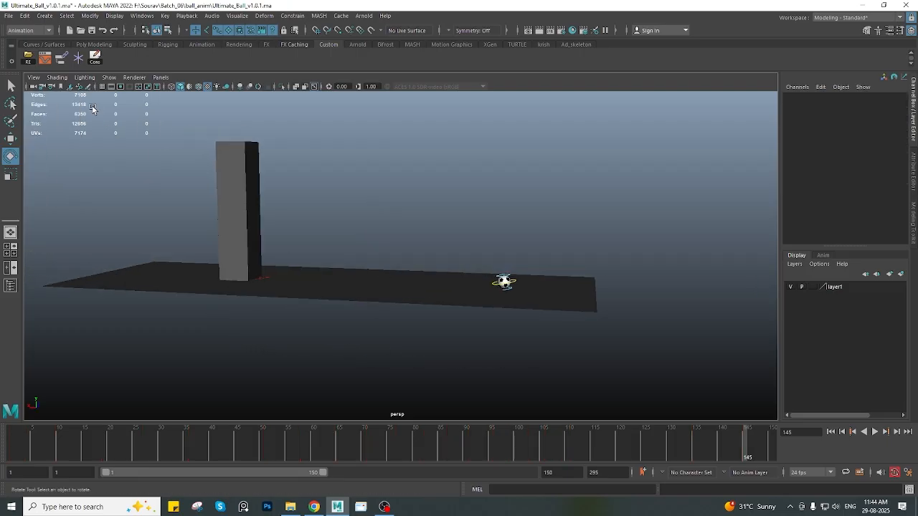
pyautogui.moveTo(562, 435); pyautogui.dragTo(757, 443)
pyautogui.scroll(2, 531, 351)
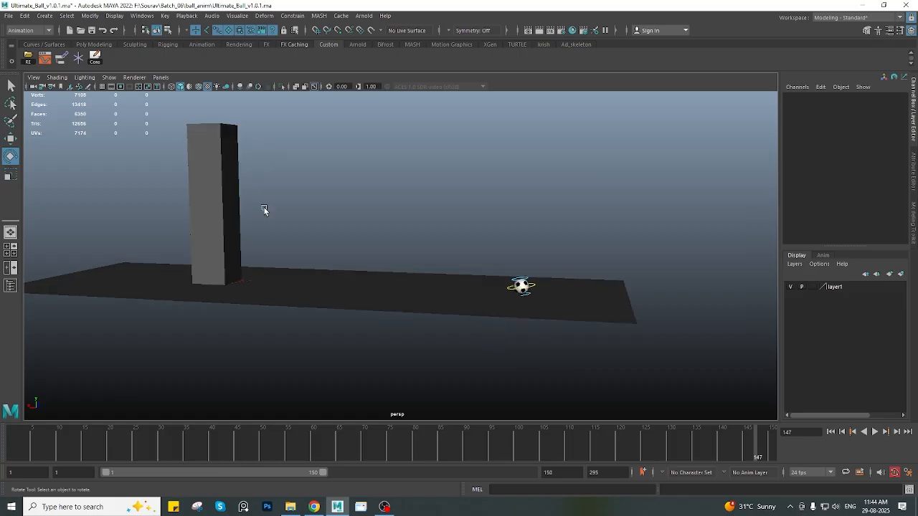
# Hide the NURBS curves, play the animation, and stop it at frame 103
pyautogui.click(108, 77)
pyautogui.click(129, 137)
pyautogui.hotkey('alt', 'v')
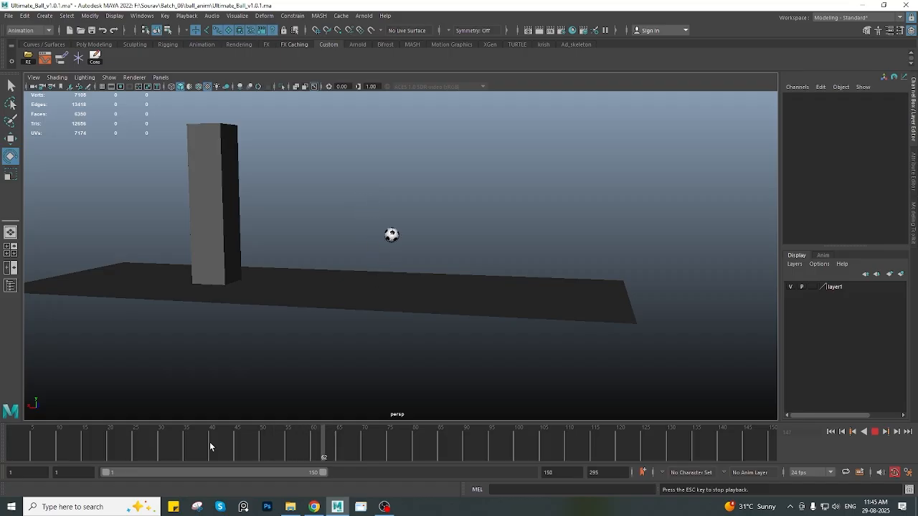
pyautogui.click(874, 431)
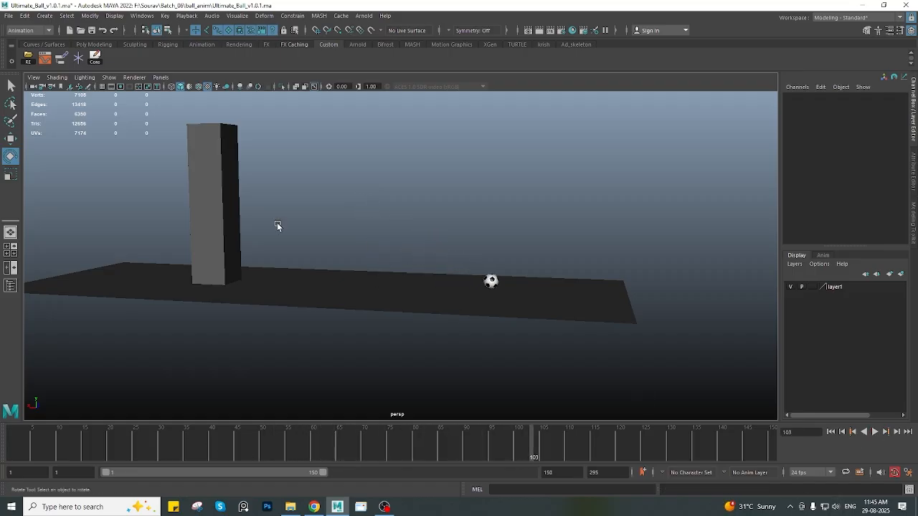
# Show the NURBS curves, move the ball control's frame 145 key to frame 149, and scrub to frame 150
pyautogui.click(109, 77)
pyautogui.click(131, 136)
pyautogui.scroll(4, 548, 308)
pyautogui.keyDown('alt'); pyautogui.moveTo(548, 308); pyautogui.dragTo(428, 248, button='middle'); pyautogui.keyUp('alt')
pyautogui.click(435, 227)
pyautogui.moveTo(717, 455); pyautogui.dragTo(764, 443)
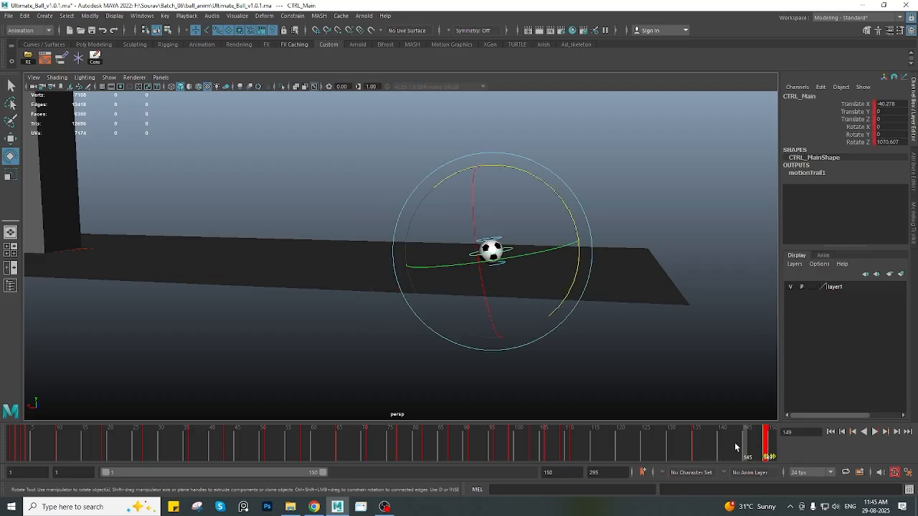
pyautogui.moveTo(686, 440); pyautogui.dragTo(772, 448)
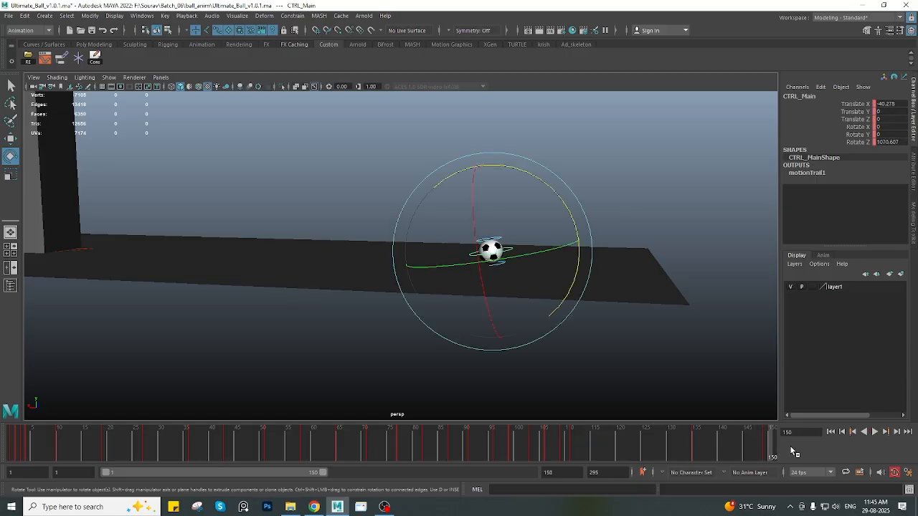
# Hide the NURBS curves and return the animation to frame 1
pyautogui.click(109, 78)
pyautogui.click(133, 138)
pyautogui.moveTo(149, 431); pyautogui.dragTo(2, 421)
pyautogui.scroll(-4, 423, 247)
pyautogui.keyDown('alt'); pyautogui.moveTo(420, 245); pyautogui.dragTo(480, 282, button='middle'); pyautogui.keyUp('alt')
pyautogui.keyDown('alt'); pyautogui.moveTo(480, 283); pyautogui.dragTo(398, 223); pyautogui.keyUp('alt')
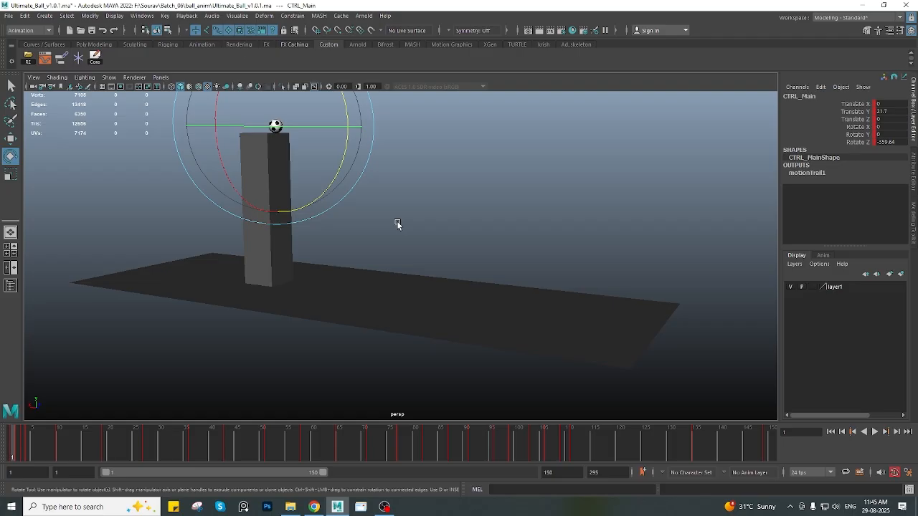
# Play the retimed animation, watch the bounces from several angles, and stop it at frame 57
pyautogui.click(875, 432)
pyautogui.keyDown('alt'); pyautogui.moveTo(375, 286); pyautogui.dragTo(309, 285); pyautogui.keyUp('alt')
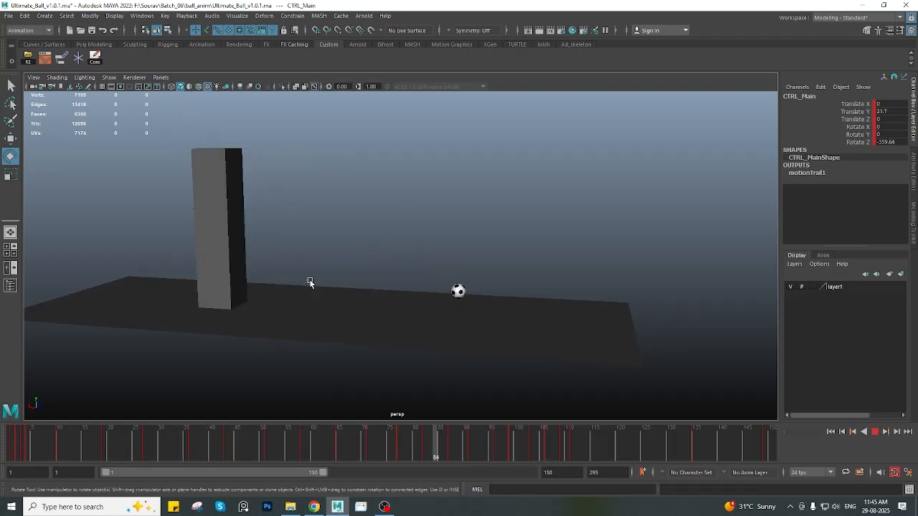
pyautogui.keyDown('alt'); pyautogui.moveTo(308, 283); pyautogui.dragTo(289, 262, button='right'); pyautogui.keyUp('alt')
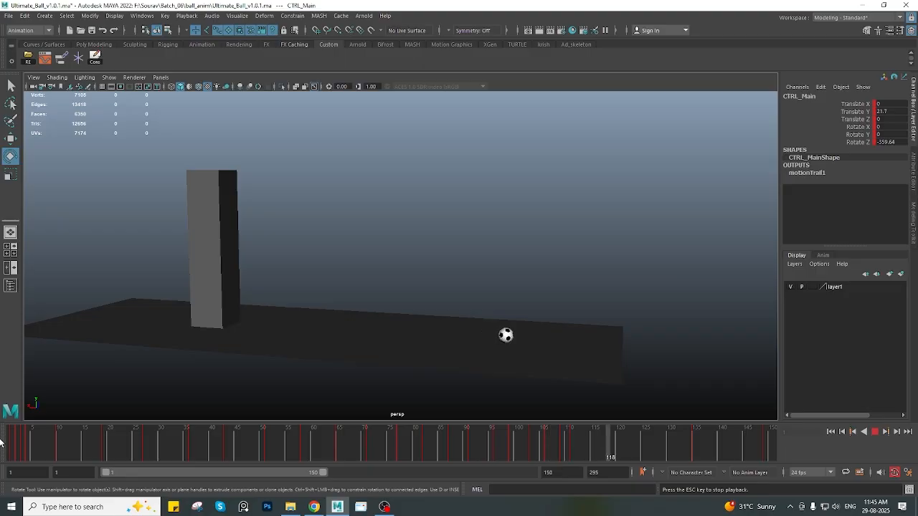
pyautogui.keyDown('alt'); pyautogui.moveTo(424, 313); pyautogui.dragTo(324, 251); pyautogui.keyUp('alt')
pyautogui.keyDown('alt'); pyautogui.moveTo(324, 251); pyautogui.dragTo(328, 259, button='middle'); pyautogui.keyUp('alt')
pyautogui.click(874, 433)
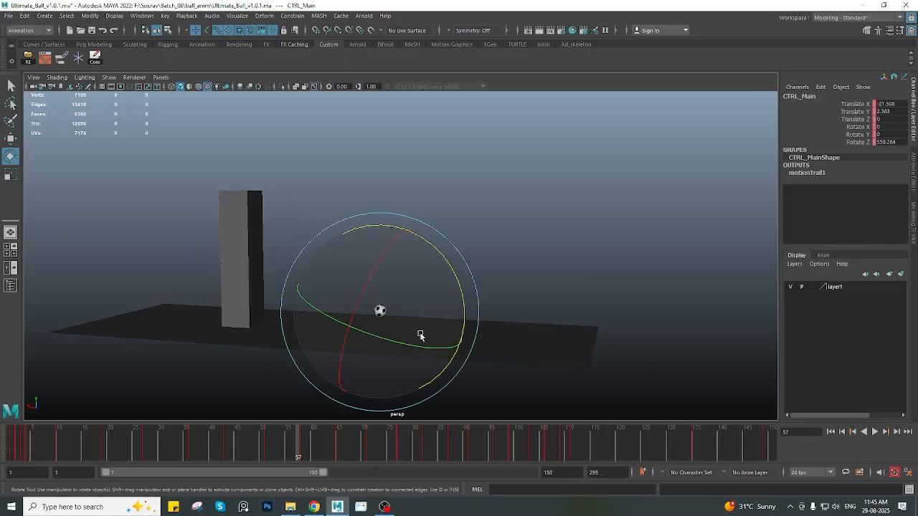
# Save the scene and return the animation to frame 1
pyautogui.keyDown('alt'); pyautogui.moveTo(529, 268); pyautogui.dragTo(462, 248); pyautogui.keyUp('alt')
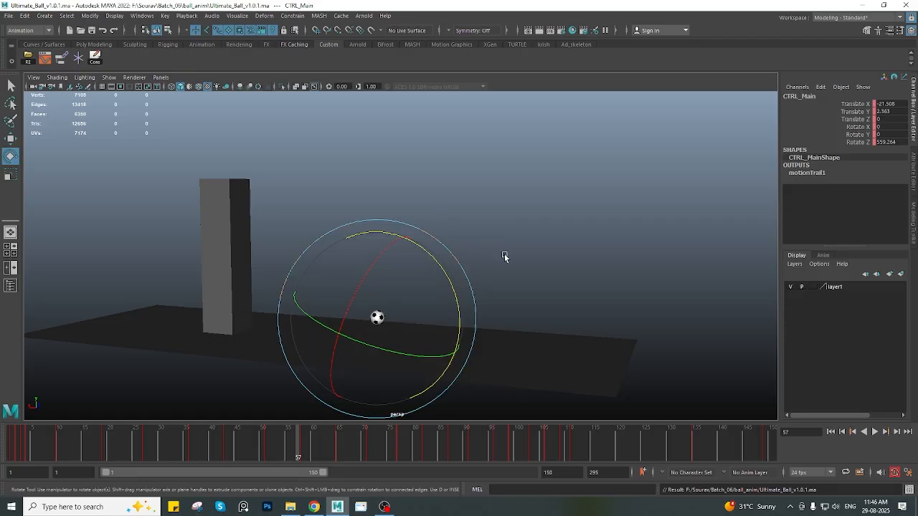
pyautogui.keyDown('alt'); pyautogui.moveTo(504, 256); pyautogui.dragTo(523, 222); pyautogui.keyUp('alt')
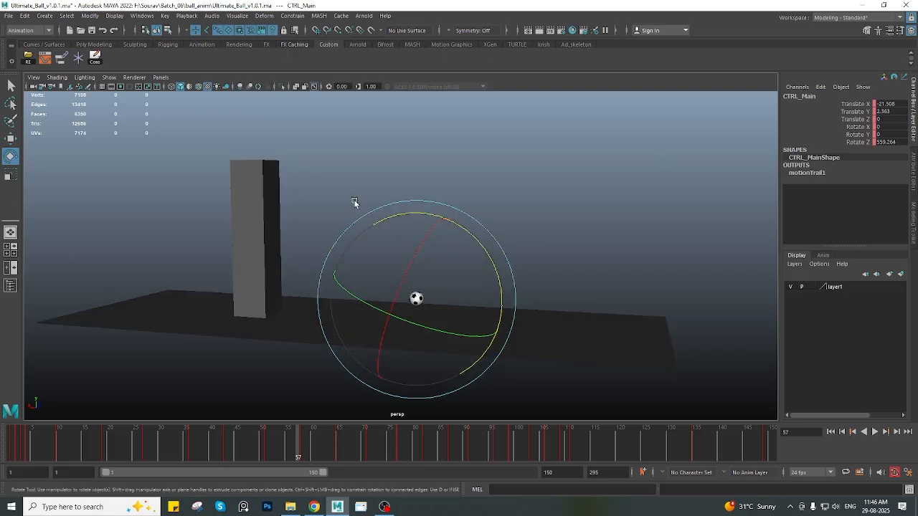
pyautogui.hotkey('alt', 'shift', 'v')
pyautogui.hotkey('alt', 'v')
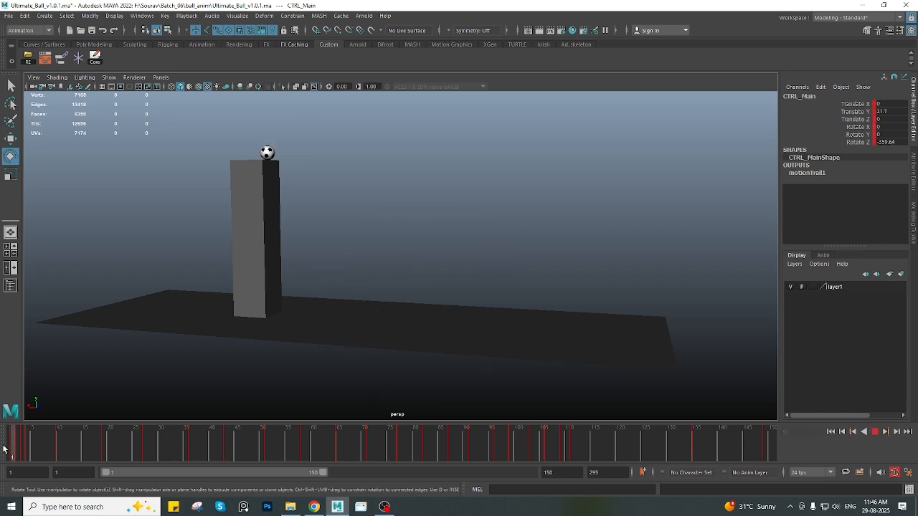
pyautogui.hotkey('alt', 'v')
pyautogui.hotkey('alt', 'shift', 'v')
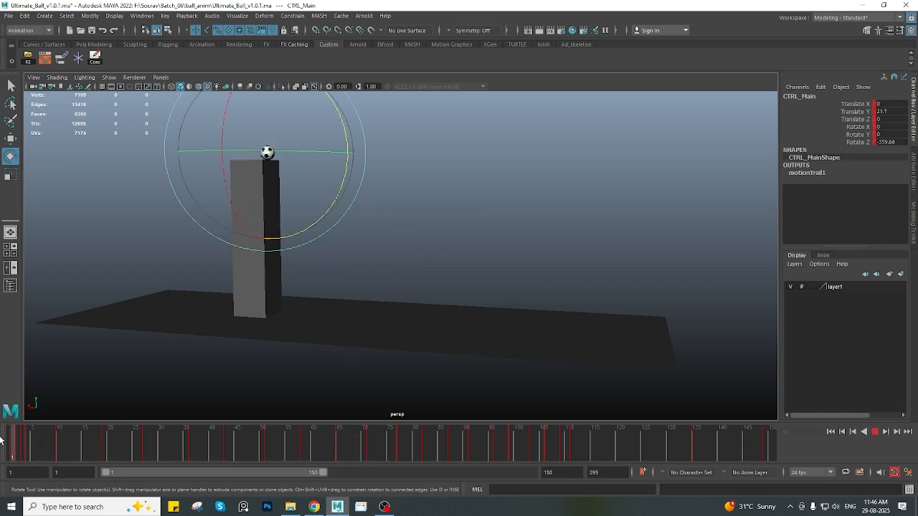
pyautogui.keyDown('alt'); pyautogui.moveTo(428, 215); pyautogui.dragTo(387, 252); pyautogui.keyUp('alt')
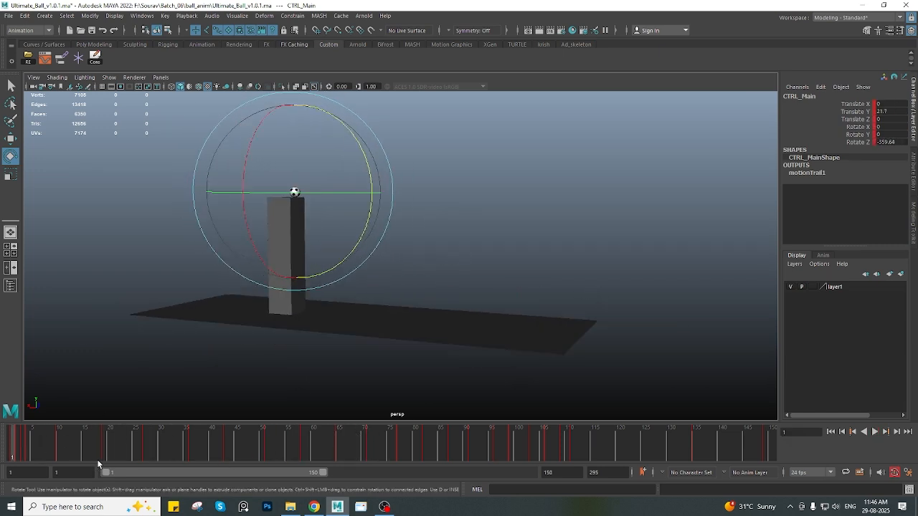
# Play the animation, stop it at frame 52, and open the Playblast options
pyautogui.hotkey('alt', 'v')
pyautogui.click(272, 453)
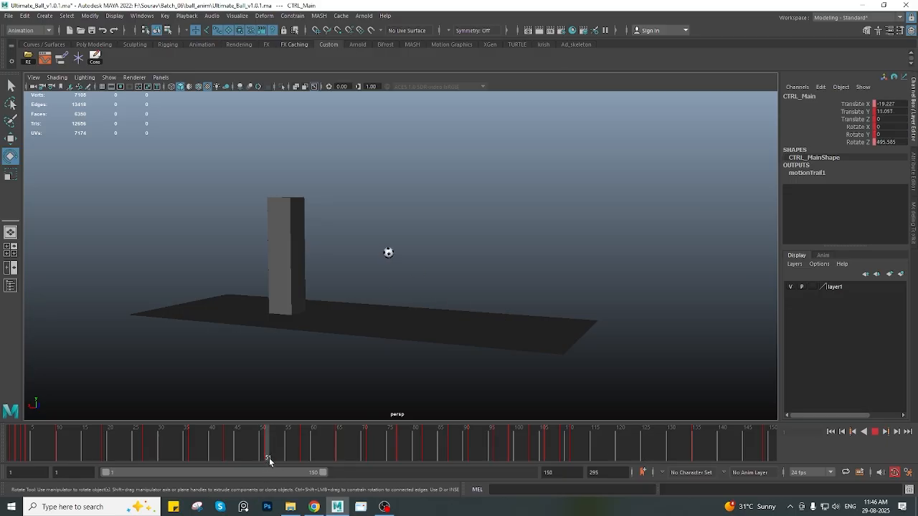
pyautogui.rightClick(278, 448)
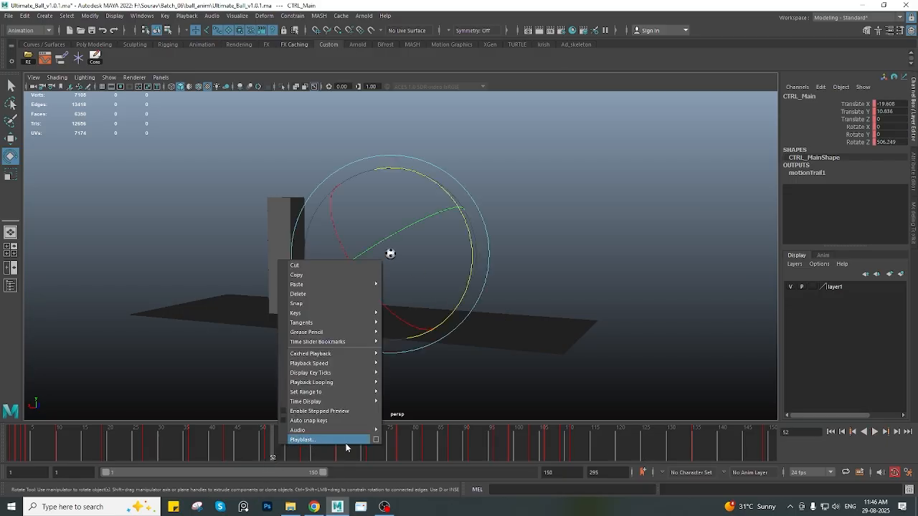
pyautogui.click(376, 439)
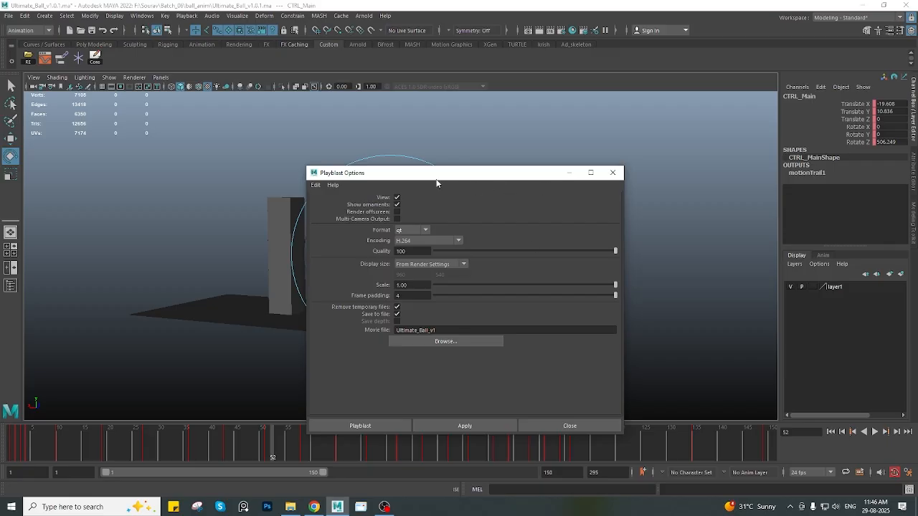
pyautogui.moveTo(436, 182); pyautogui.dragTo(587, 157)
pyautogui.keyDown('alt'); pyautogui.moveTo(234, 303); pyautogui.dragTo(164, 307); pyautogui.keyUp('alt')
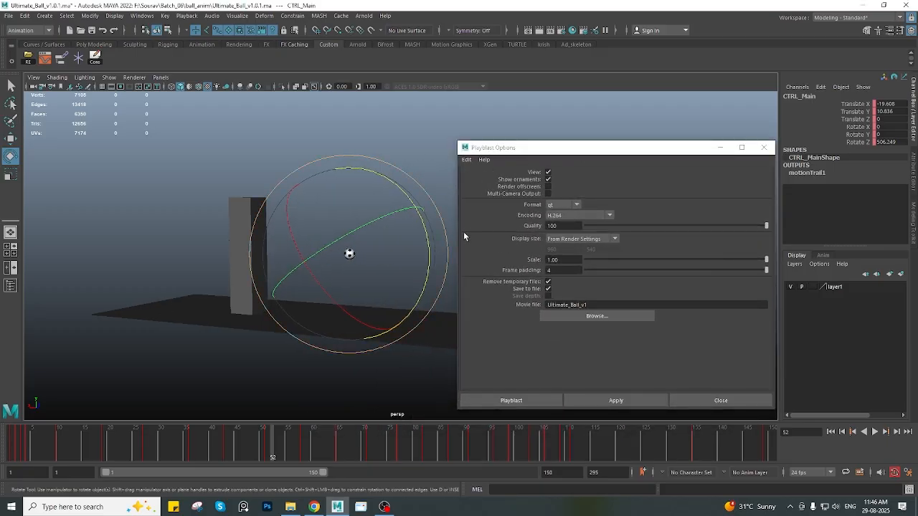
pyautogui.moveTo(547, 154); pyautogui.dragTo(523, 136)
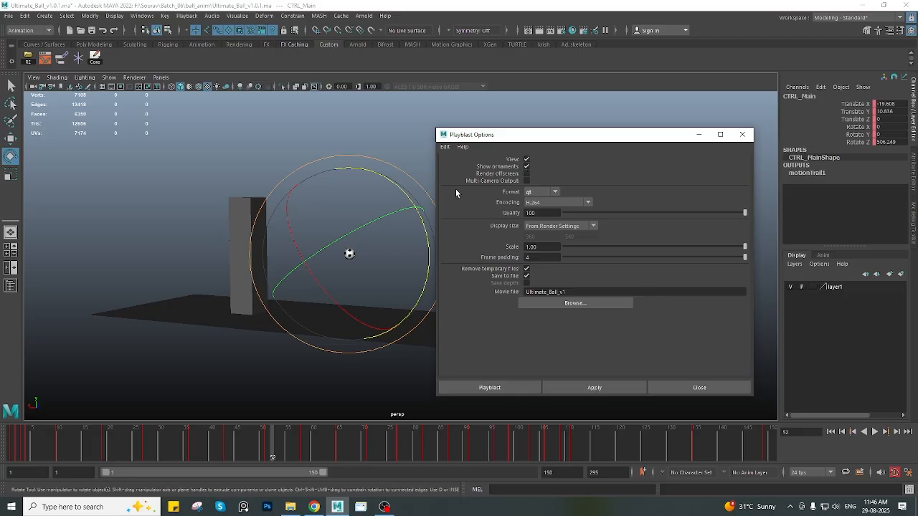
# Set the playblast format to qt
pyautogui.click(534, 194)
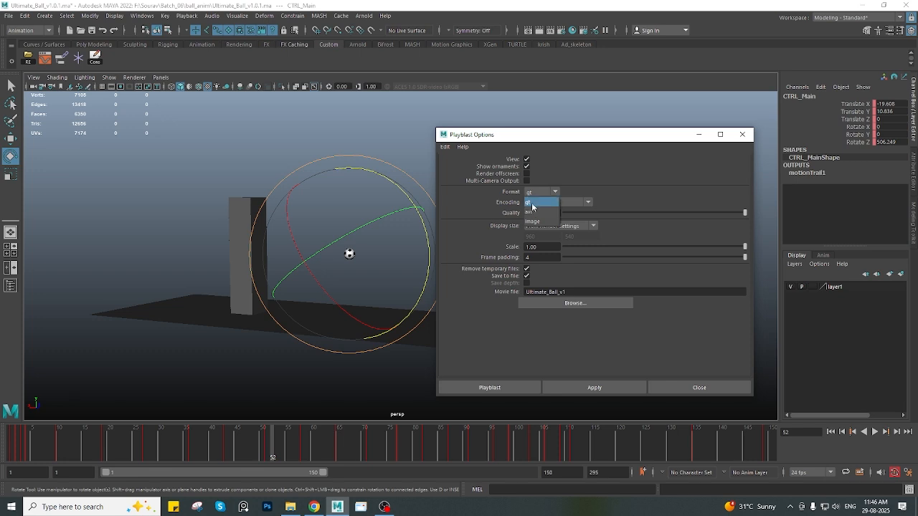
pyautogui.click(530, 202)
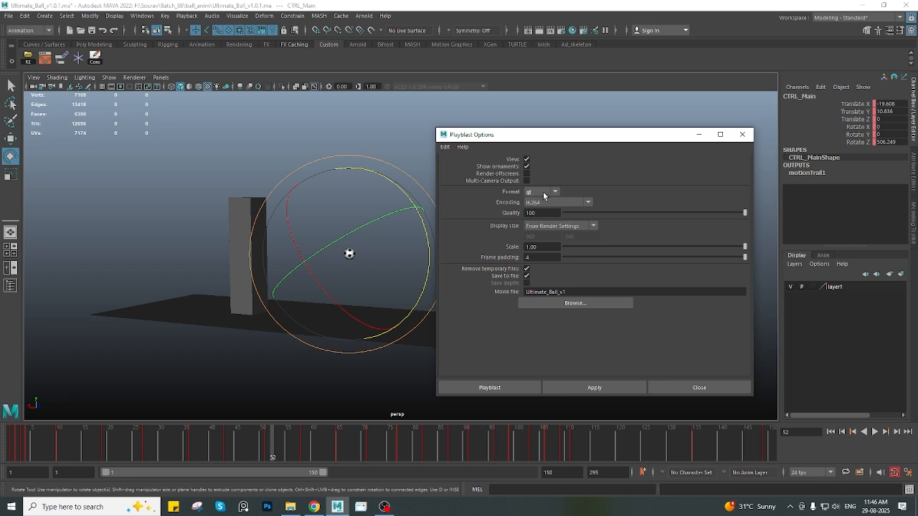
pyautogui.click(543, 194)
pyautogui.click(544, 193)
# Switch to Chrome, search for "quicktime player install", and open Apple's download page for QuickTime 7.7.9 for Windows
pyautogui.click(861, 5)
pyautogui.click(858, 6)
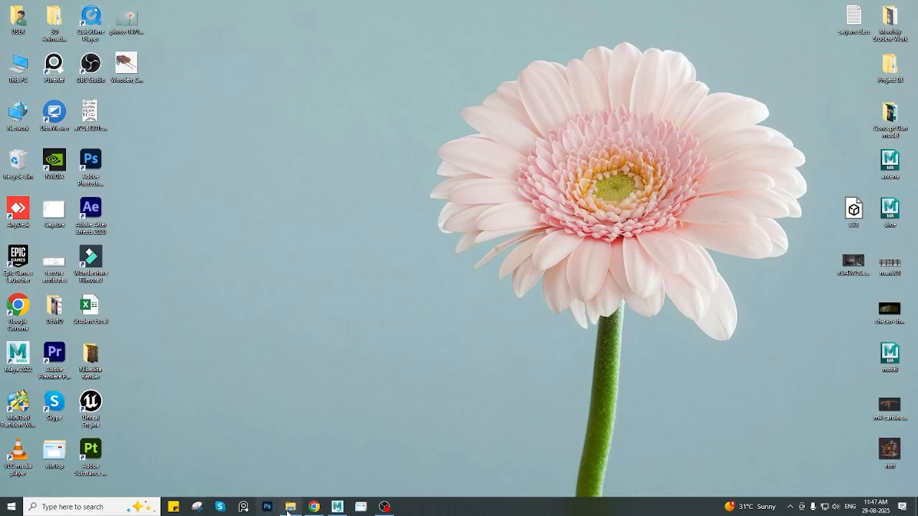
pyautogui.moveTo(289, 510)
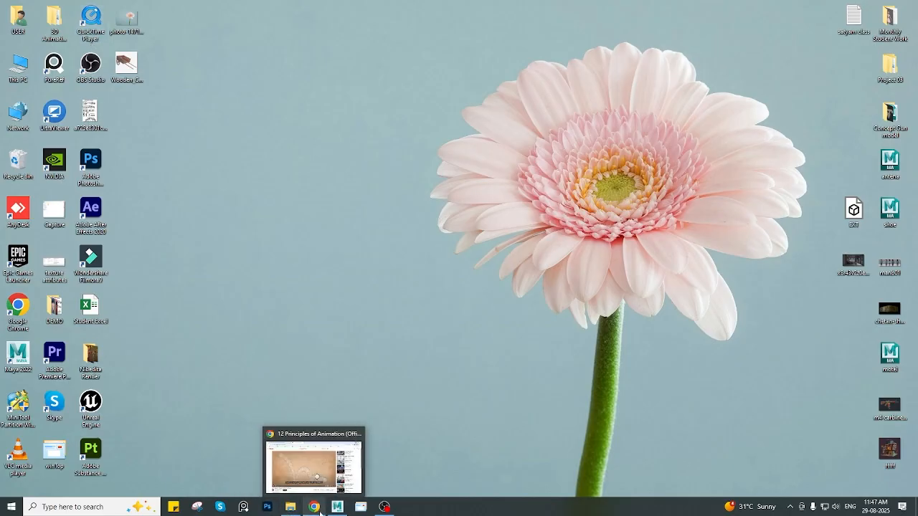
pyautogui.click(316, 458)
pyautogui.click(366, 9)
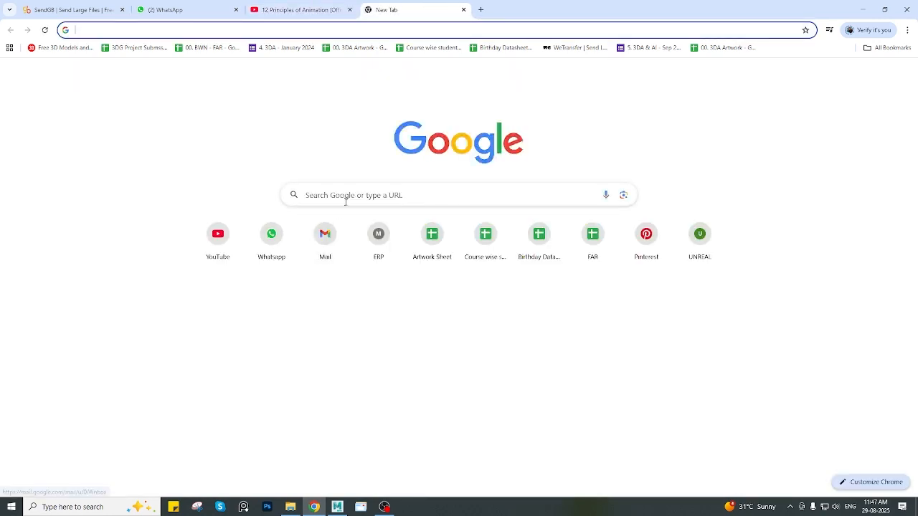
pyautogui.click(344, 195)
pyautogui.write('qu')
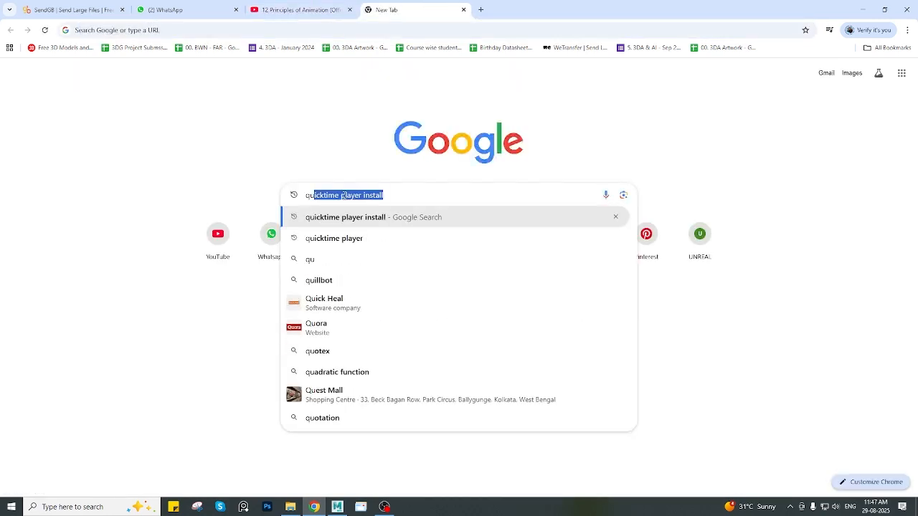
pyautogui.write('ick')
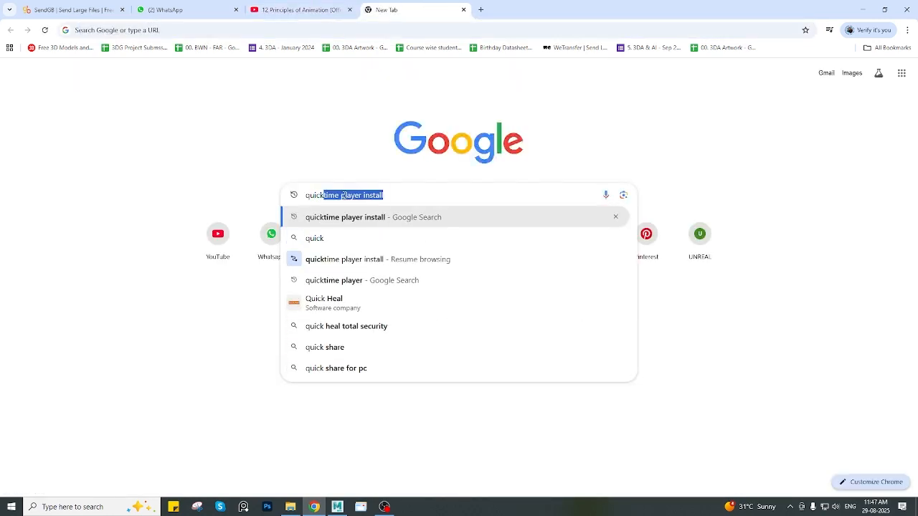
pyautogui.click(347, 217)
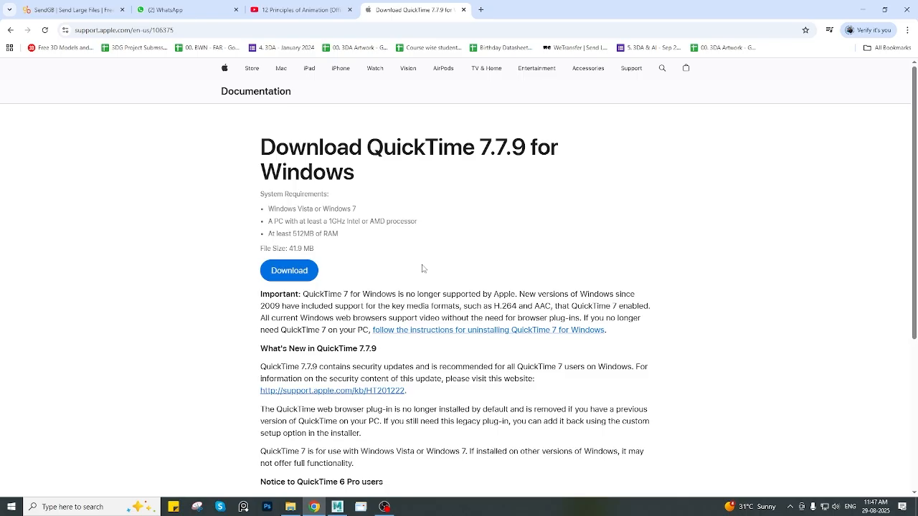
# Close the QuickTime download page and switch back to Maya
pyautogui.click(463, 10)
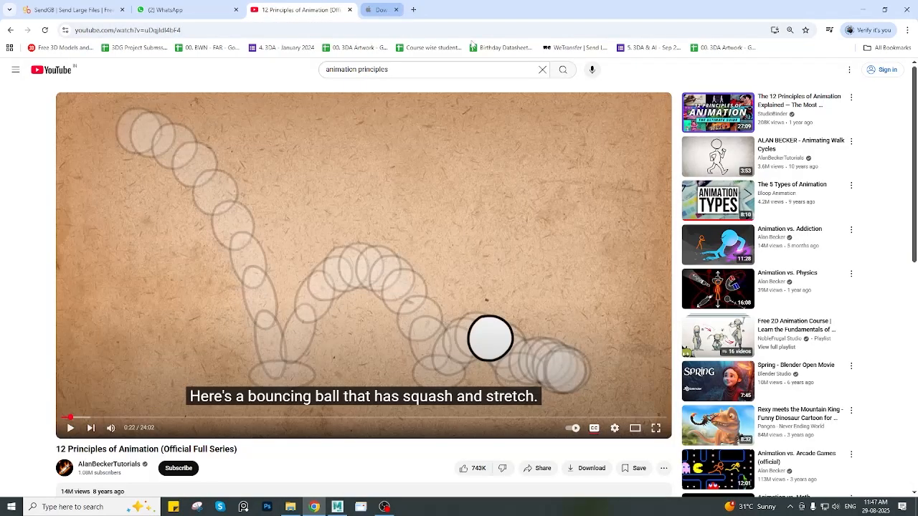
pyautogui.click(863, 9)
pyautogui.click(336, 507)
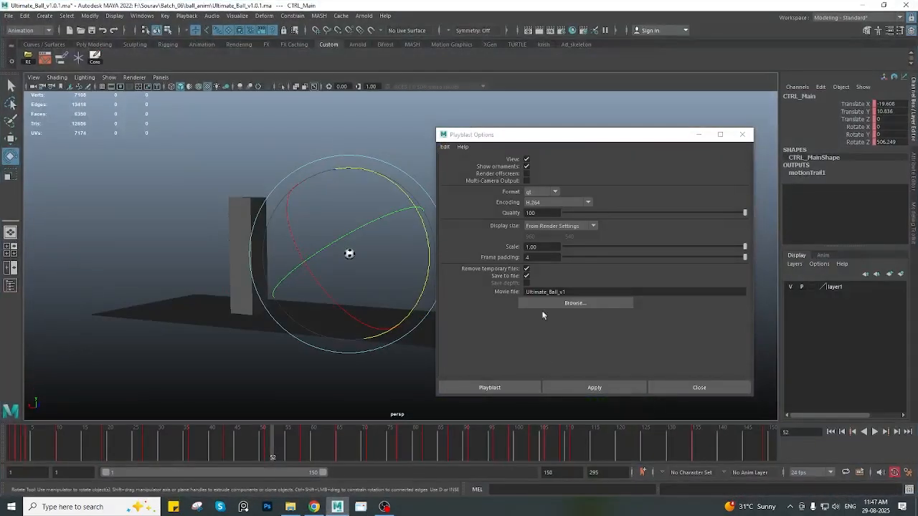
# Review the available playblast encodings and choose H.264
pyautogui.click(532, 203)
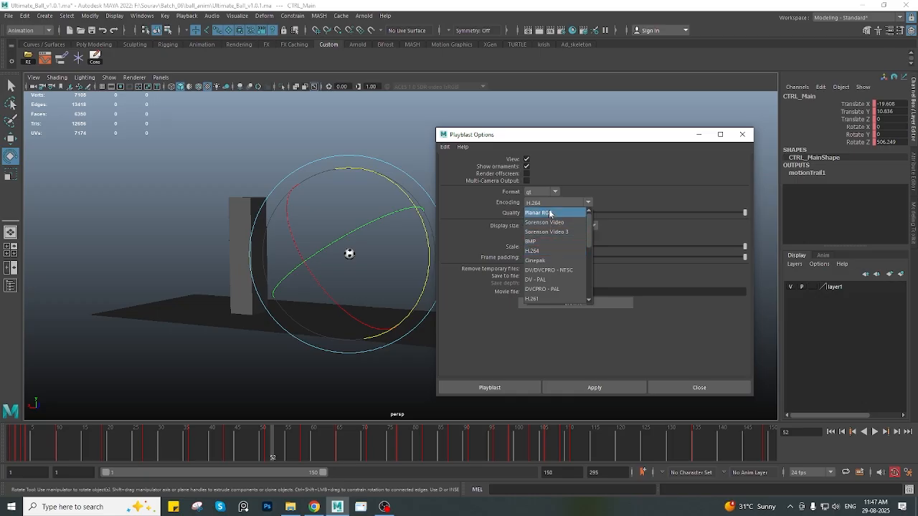
pyautogui.scroll(-5, 550, 246)
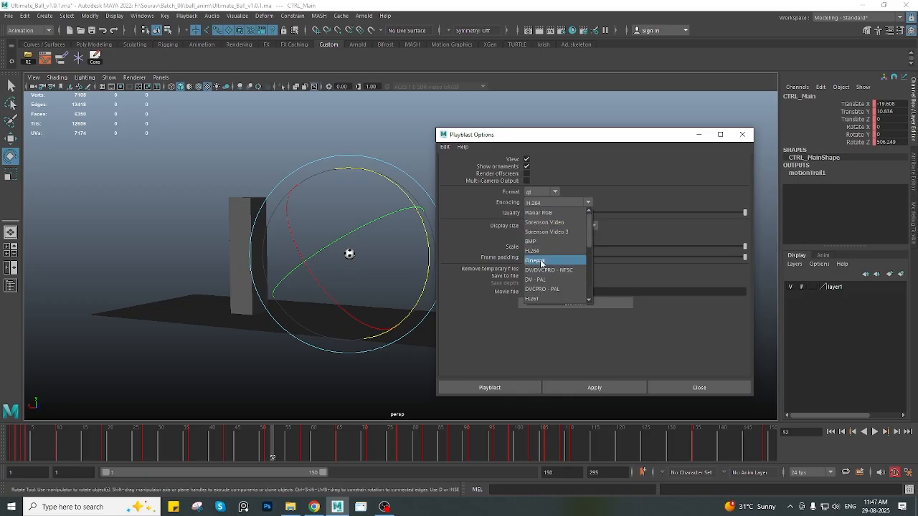
pyautogui.scroll(5, 541, 247)
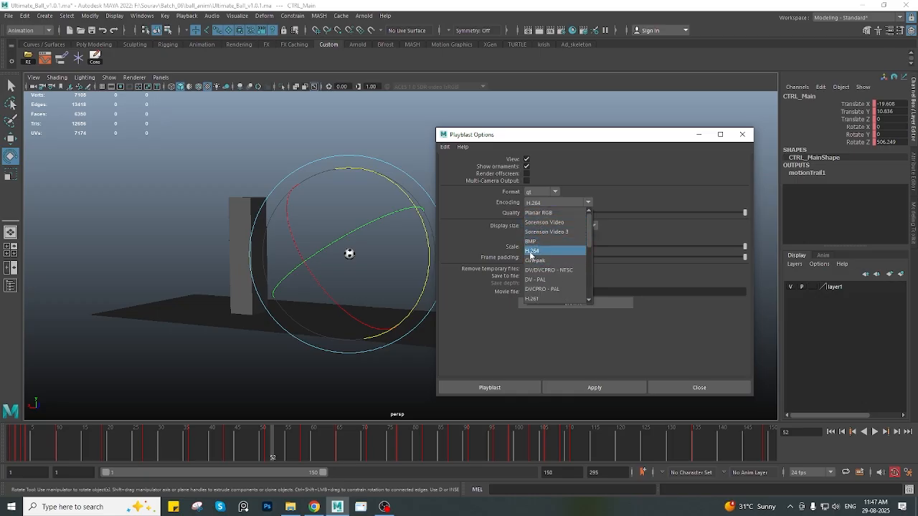
pyautogui.click(531, 251)
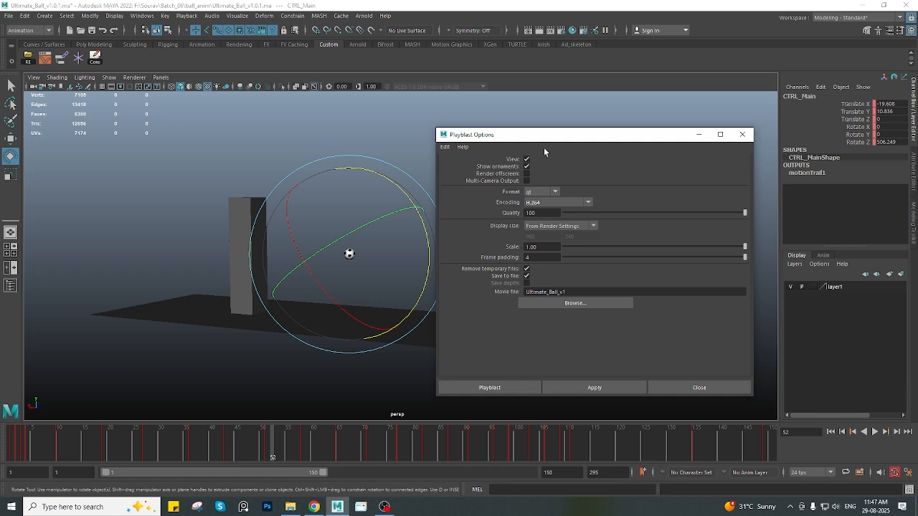
# Set the playblast display size to From Render Settings and change the render image size preset to HD 1080
pyautogui.moveTo(542, 137); pyautogui.dragTo(438, 131)
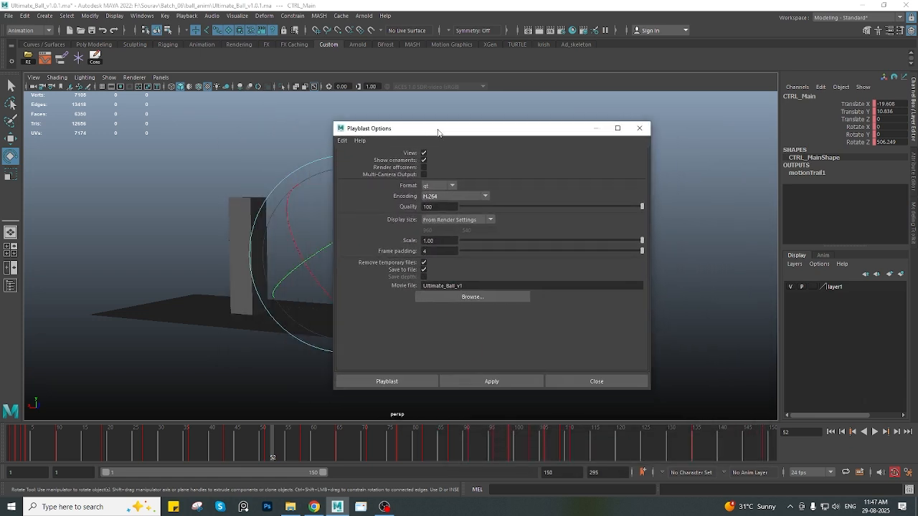
pyautogui.click(438, 220)
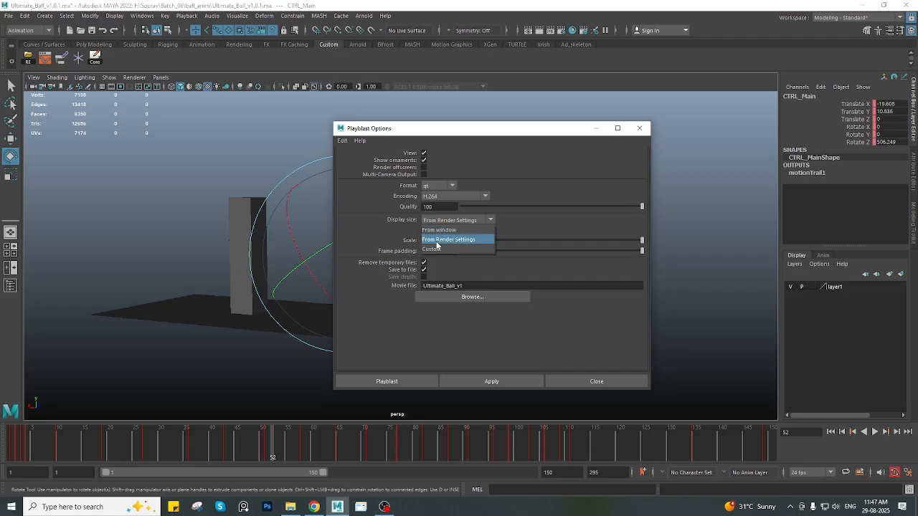
pyautogui.click(458, 239)
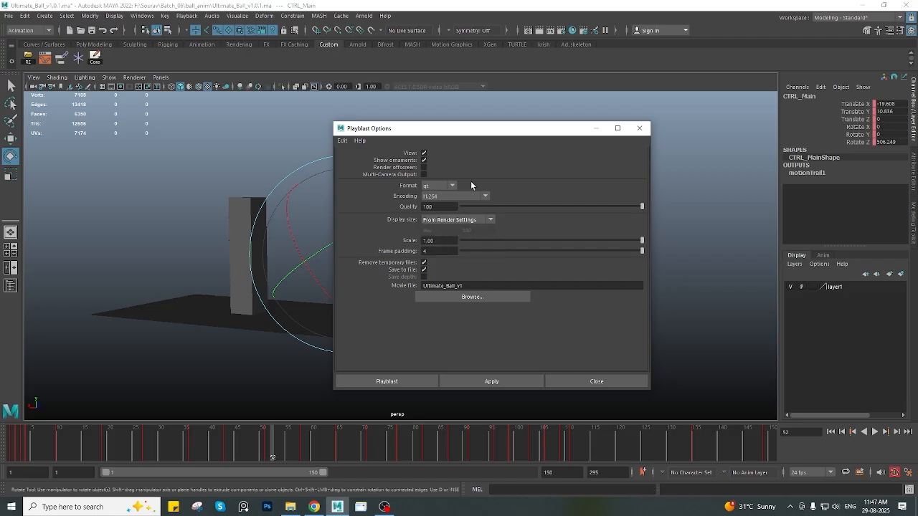
pyautogui.click(560, 31)
pyautogui.scroll(-5, 444, 348)
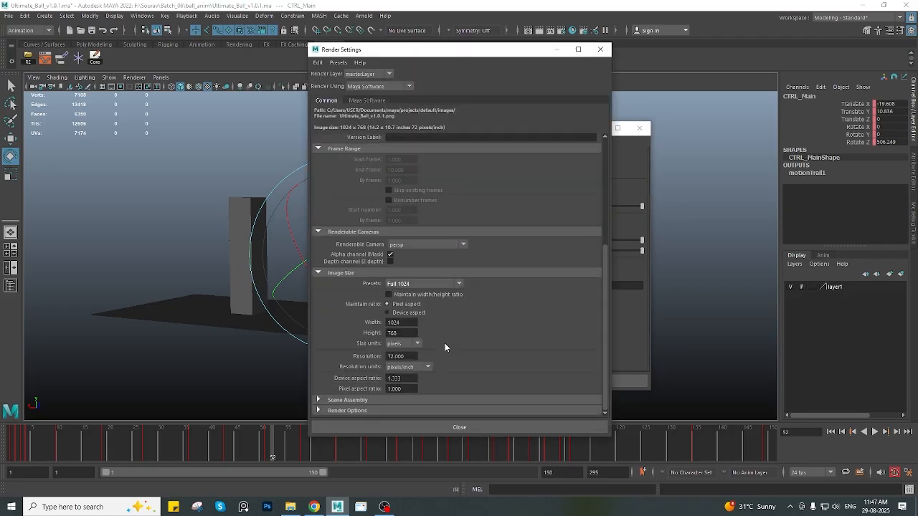
pyautogui.click(419, 283)
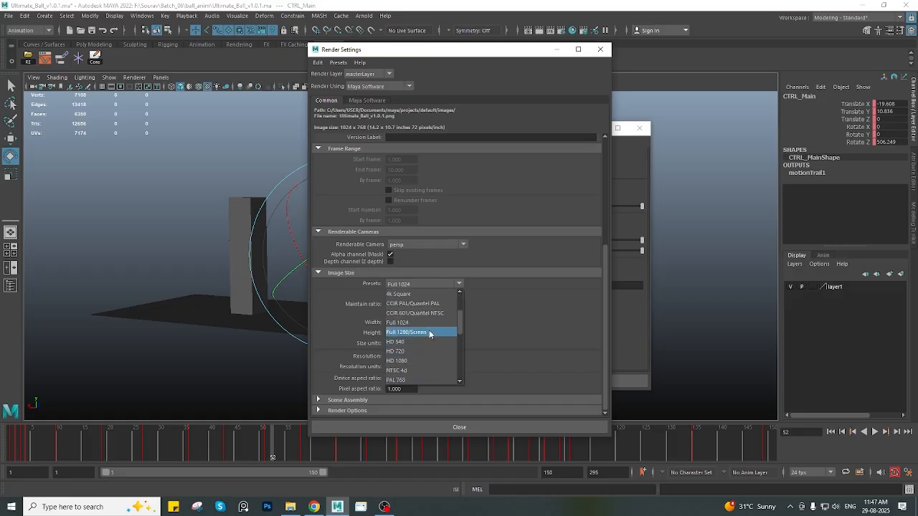
pyautogui.click(411, 360)
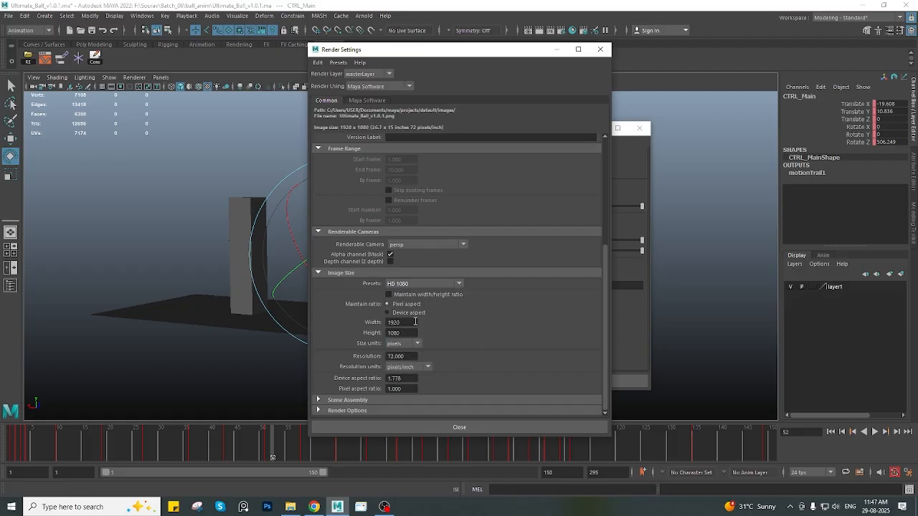
pyautogui.click(413, 427)
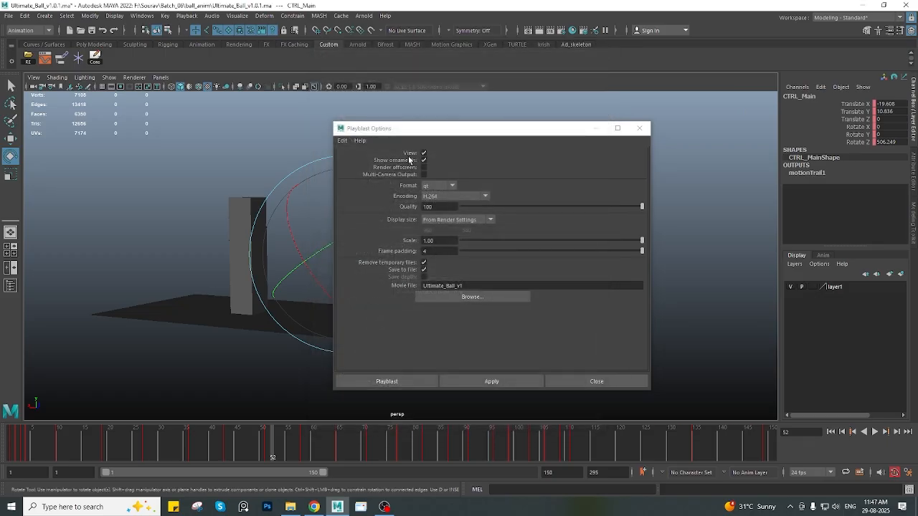
# Switch the playblast display size between Custom and From Render Settings, settling on Custom at 960 by 540
pyautogui.click(450, 222)
pyautogui.click(430, 246)
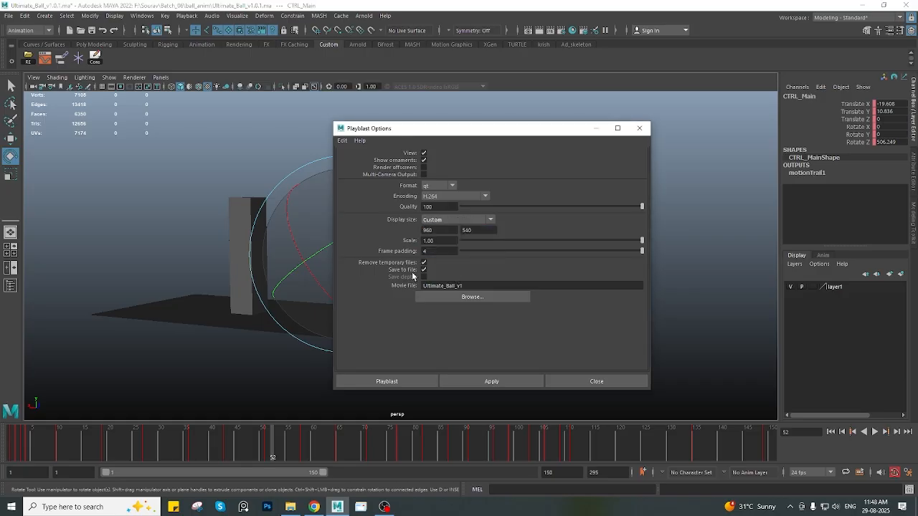
pyautogui.moveTo(434, 134); pyautogui.dragTo(437, 116)
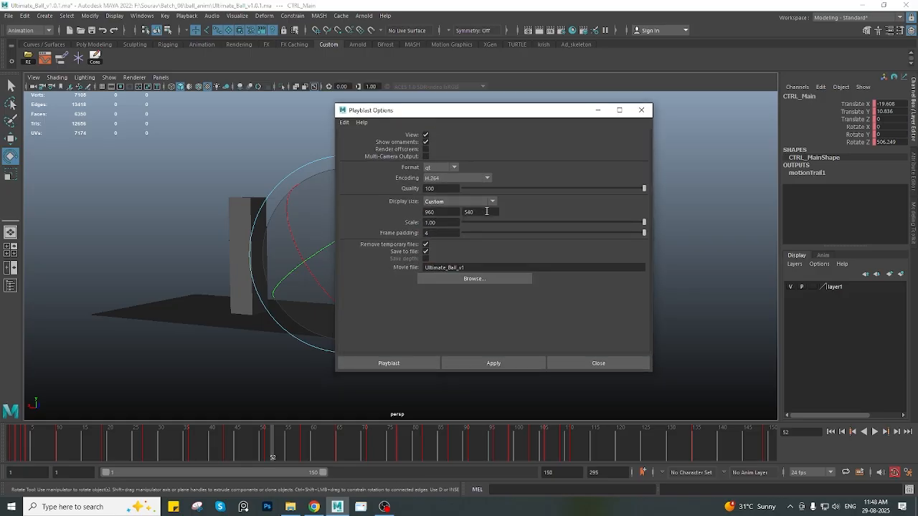
pyautogui.click(430, 212)
pyautogui.moveTo(492, 212); pyautogui.dragTo(405, 215)
pyautogui.click(433, 205)
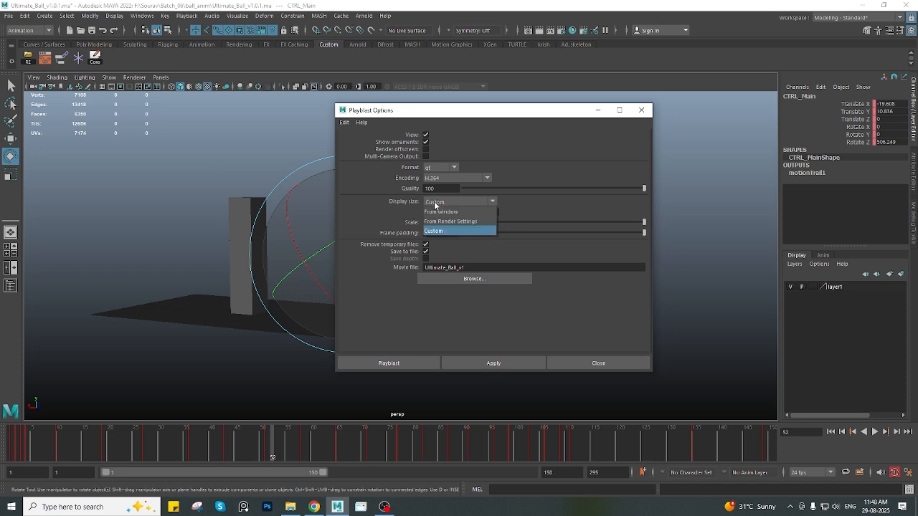
pyautogui.click(440, 224)
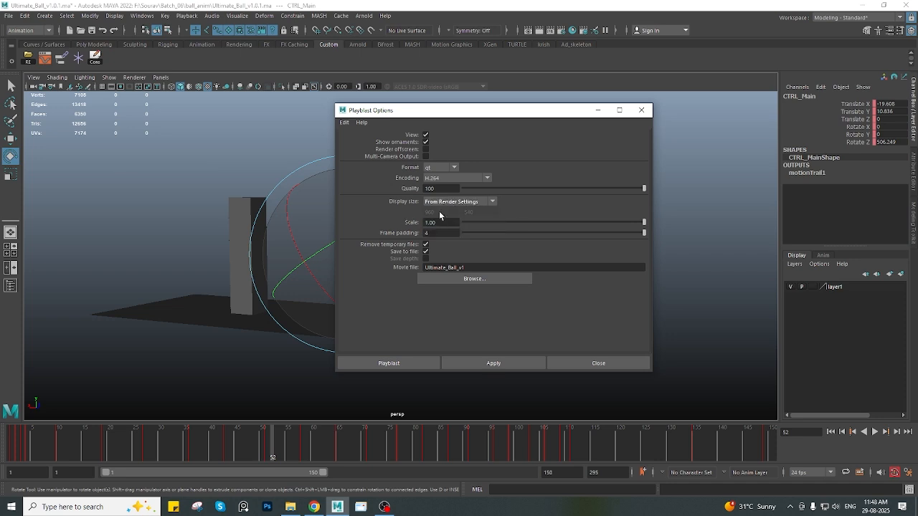
pyautogui.click(440, 204)
pyautogui.click(440, 230)
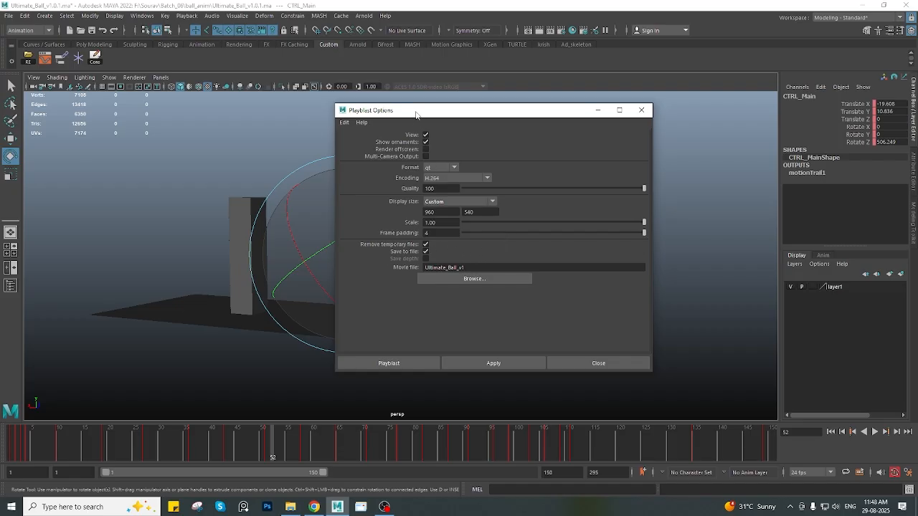
# Turn off saving to file and playblast the ball animation
pyautogui.moveTo(416, 115); pyautogui.dragTo(440, 111)
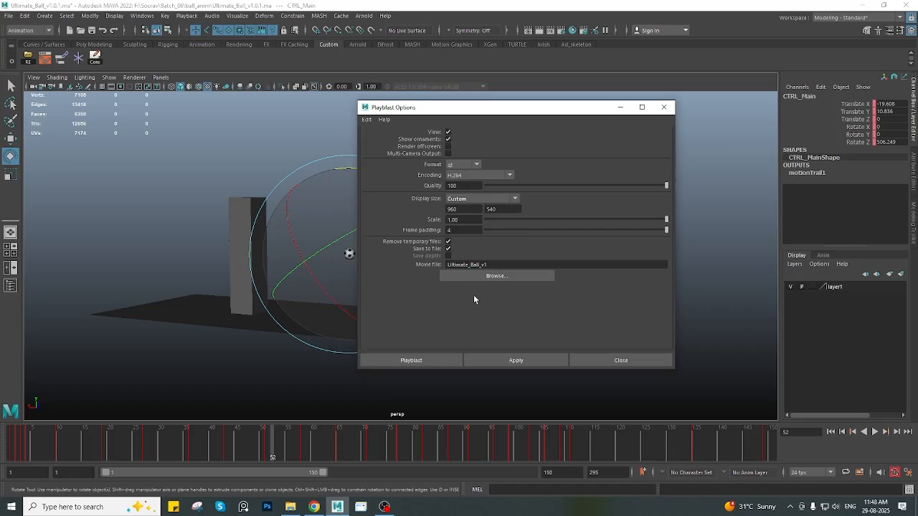
pyautogui.click(448, 248)
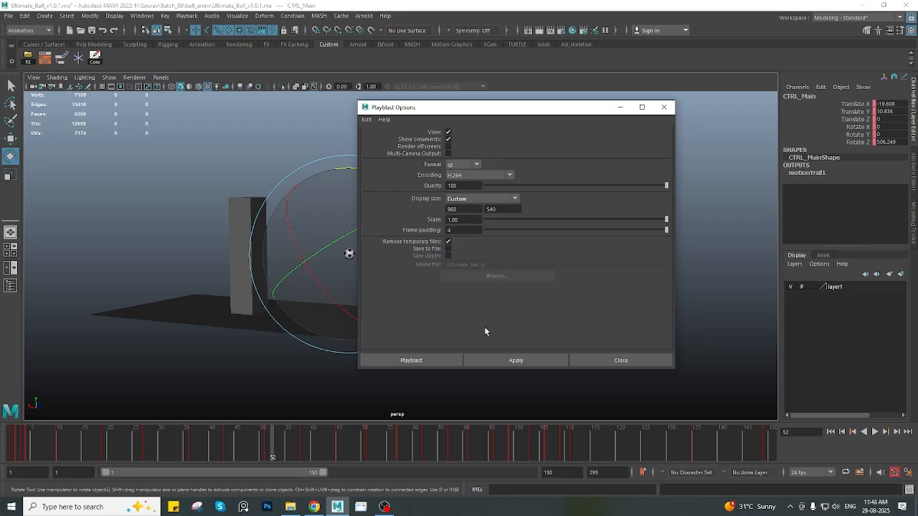
pyautogui.click(407, 360)
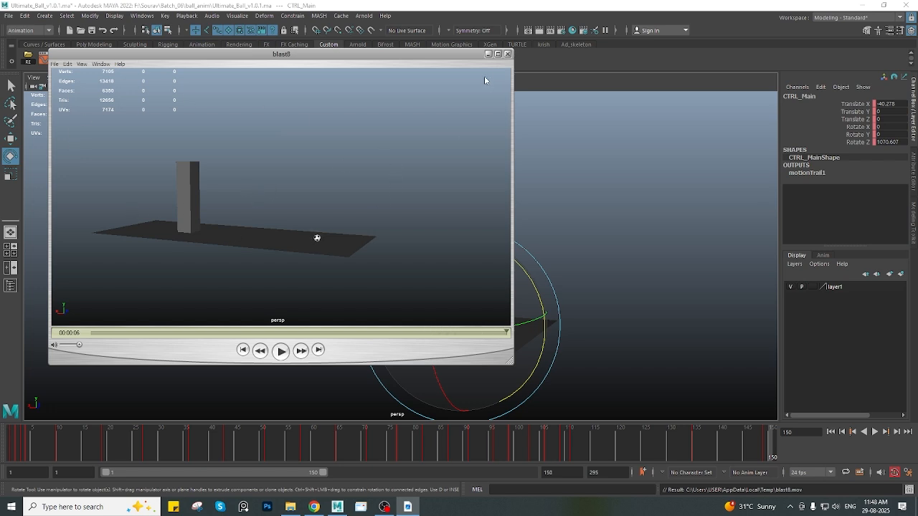
# Turn on saving to file in the playblast options and check the folder where the movie is stored
pyautogui.click(506, 54)
pyautogui.rightClick(380, 441)
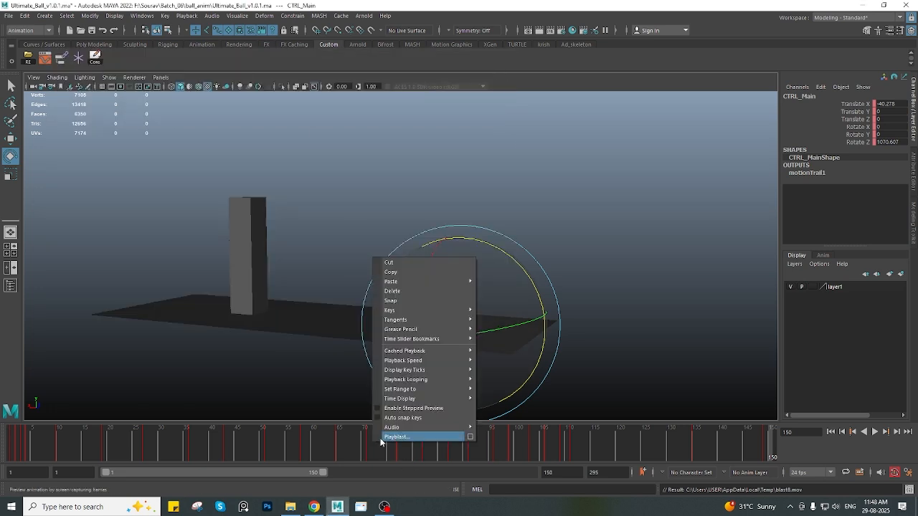
pyautogui.click(470, 436)
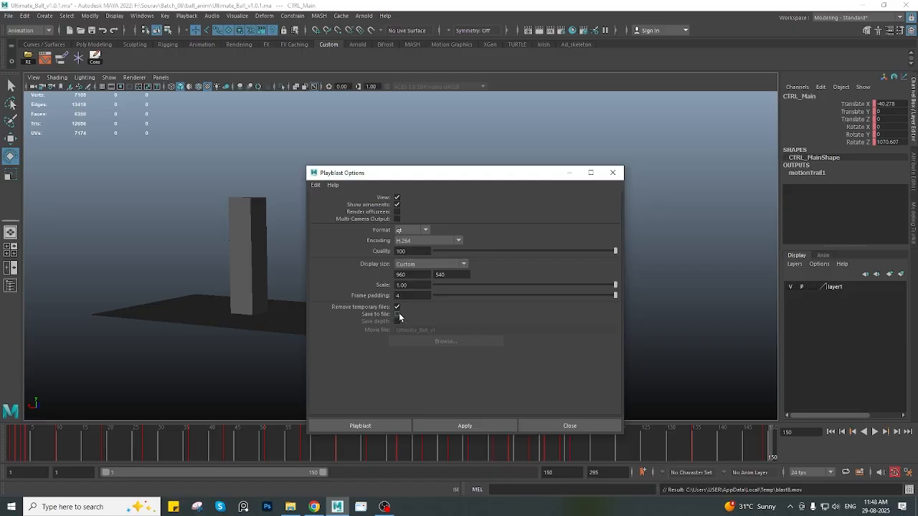
pyautogui.click(398, 314)
pyautogui.click(418, 340)
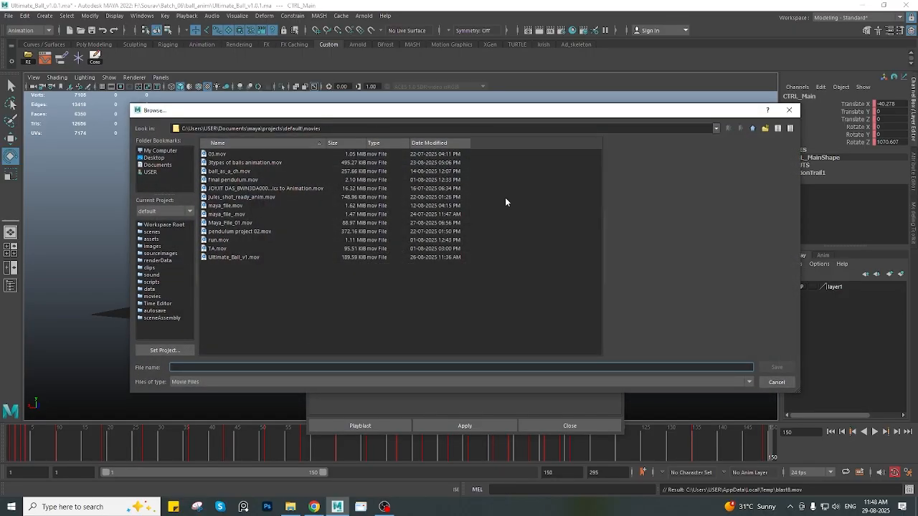
pyautogui.click(790, 111)
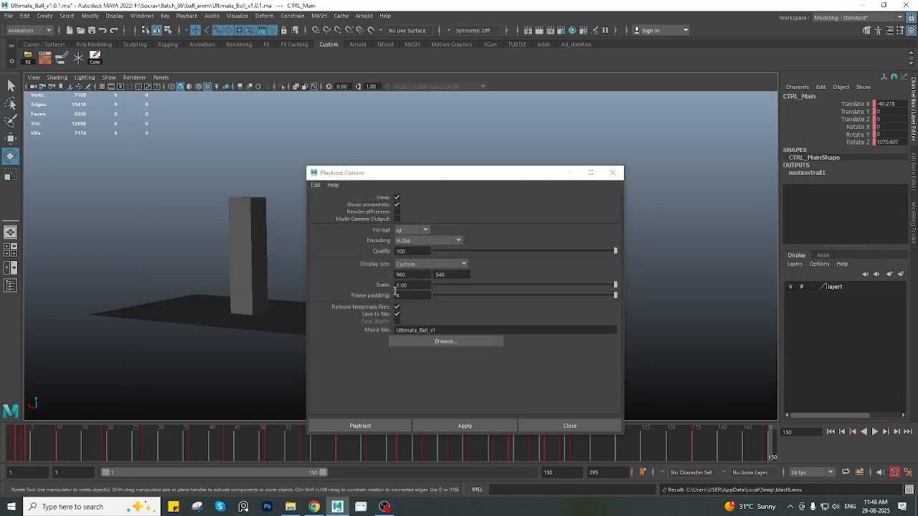
# Playblast the ball animation to the movie file Ultimate_Ball_v1 in qt format with H.264 encoding, replacing the existing file
pyautogui.moveTo(420, 177); pyautogui.dragTo(394, 119)
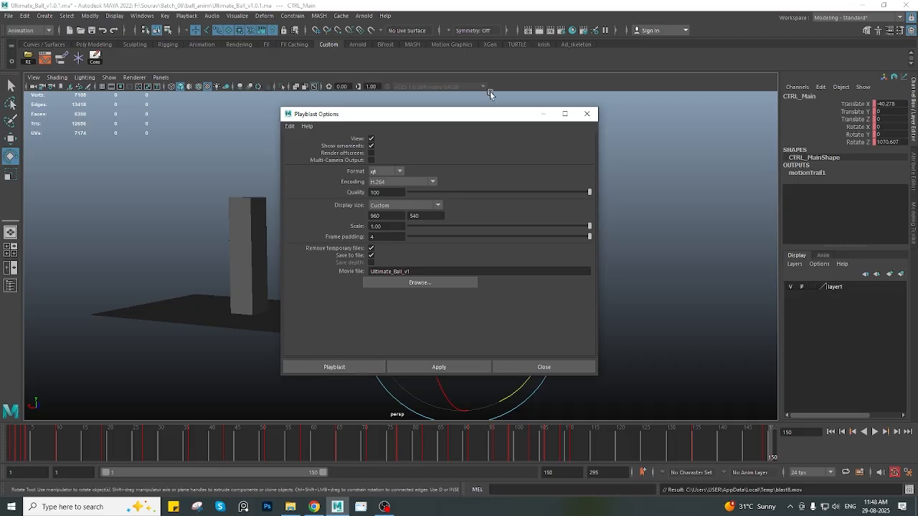
pyautogui.moveTo(438, 119); pyautogui.dragTo(718, 125)
pyautogui.scroll(3, 266, 260)
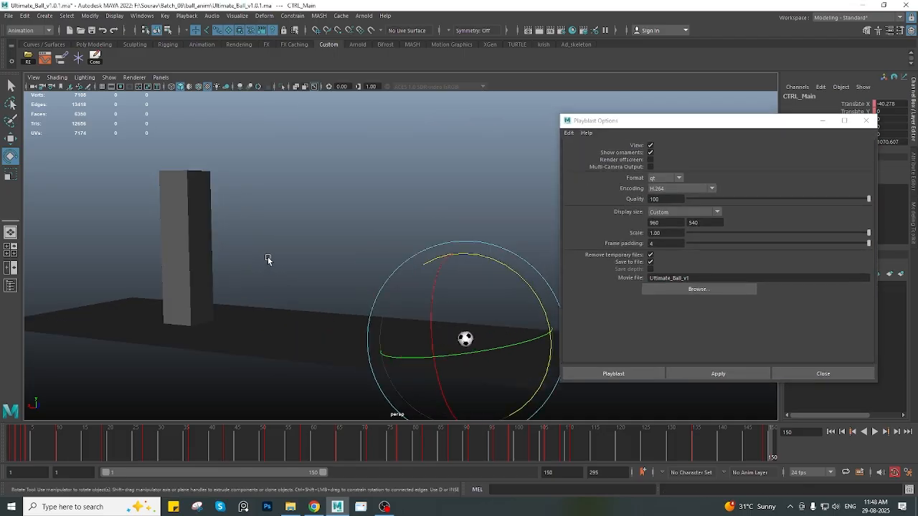
pyautogui.moveTo(271, 262)
pyautogui.keyDown('alt'); pyautogui.mouseDown(button='middle')
pyautogui.moveTo(297, 262)
pyautogui.moveTo(291, 244)
pyautogui.moveTo(283, 252)
pyautogui.mouseUp(button='middle'); pyautogui.keyUp('alt')
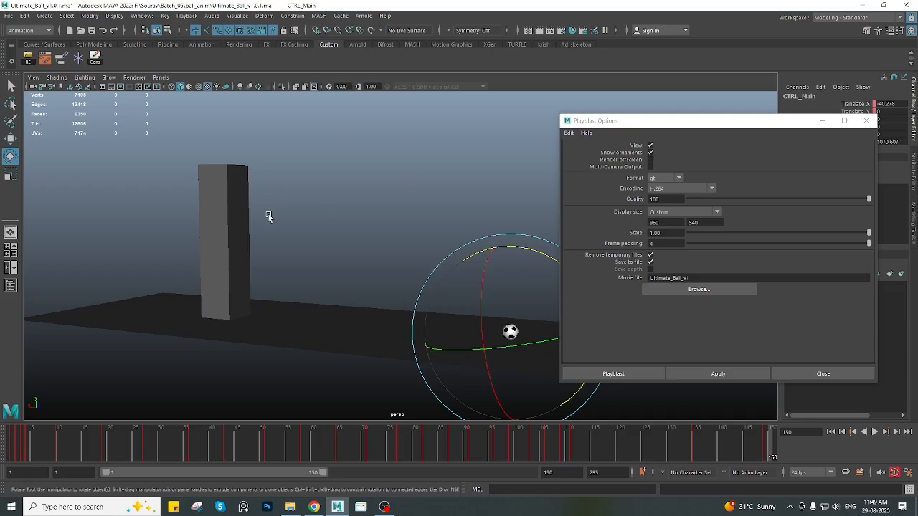
pyautogui.keyDown('alt'); pyautogui.moveTo(314, 224); pyautogui.dragTo(294, 226, button='middle'); pyautogui.keyUp('alt')
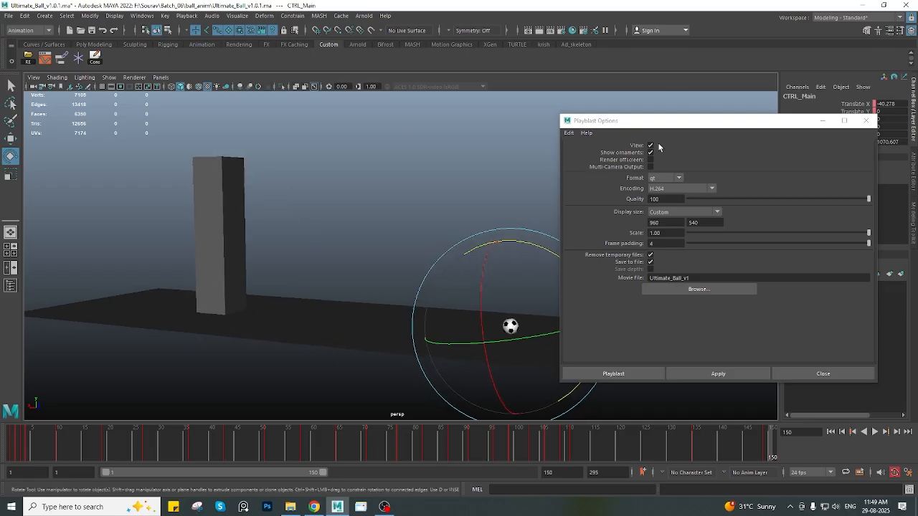
pyautogui.moveTo(650, 124); pyautogui.dragTo(523, 88)
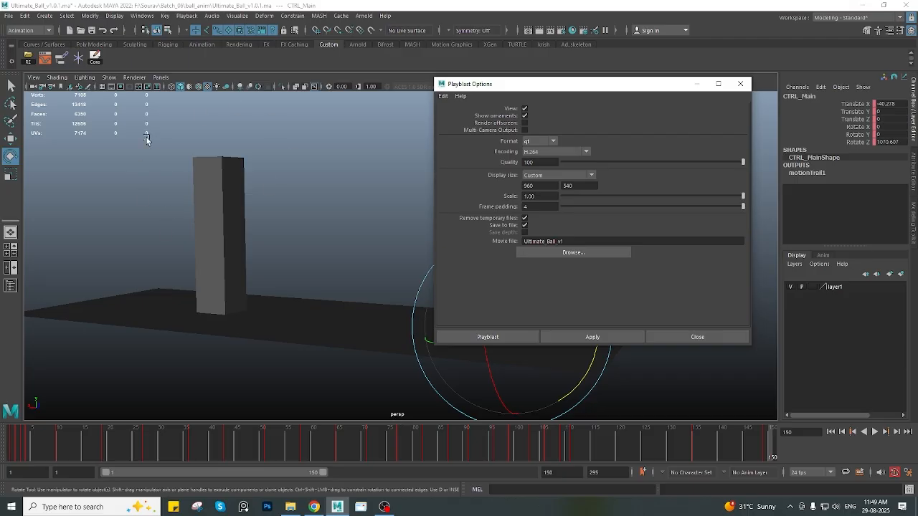
pyautogui.click(491, 337)
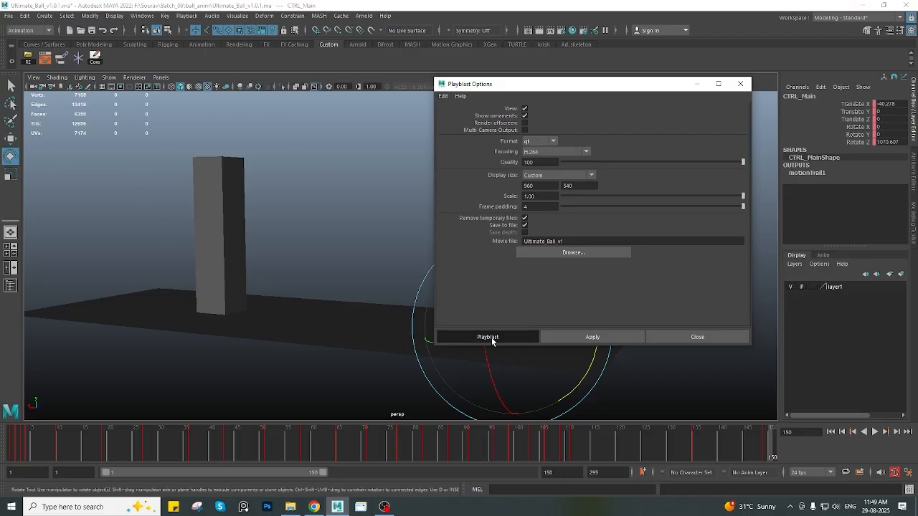
pyautogui.click(438, 256)
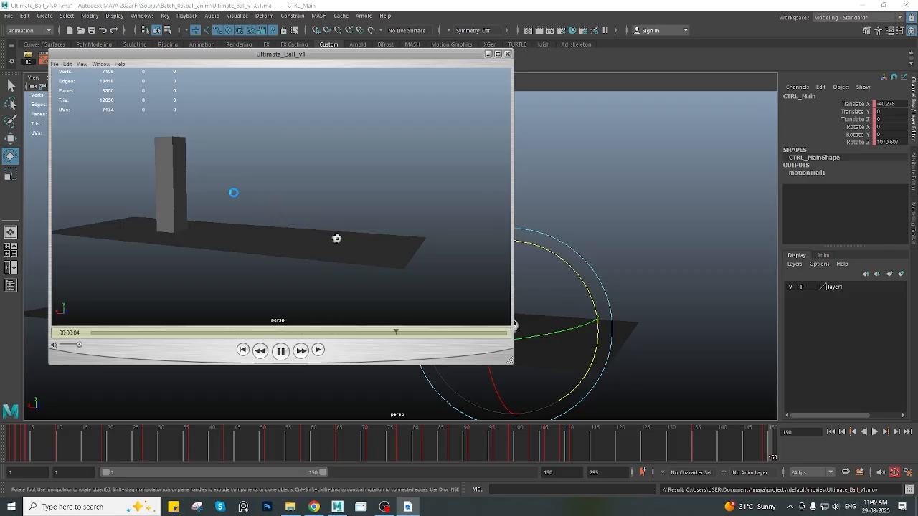
# Switch to File Explorer, open the movies folder and filter its files to the date 29-08-2025
pyautogui.click(377, 218)
pyautogui.click(290, 507)
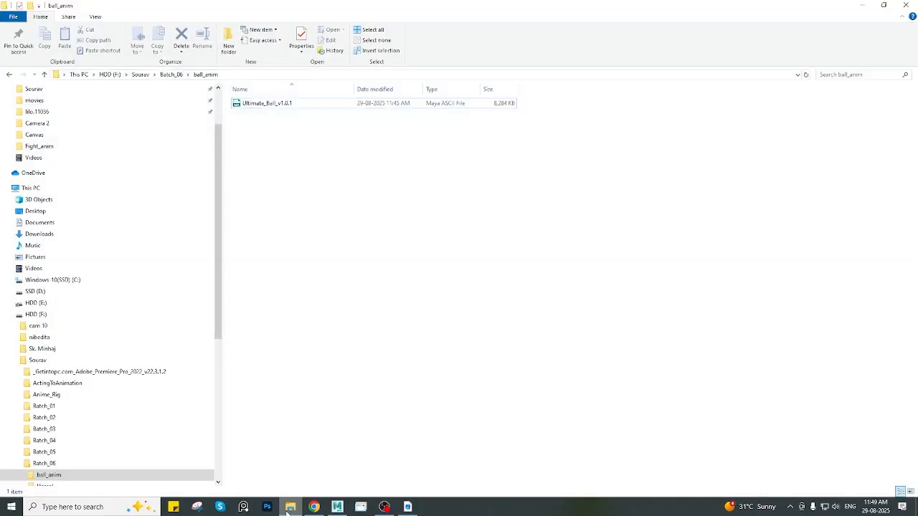
pyautogui.scroll(2, 50, 210)
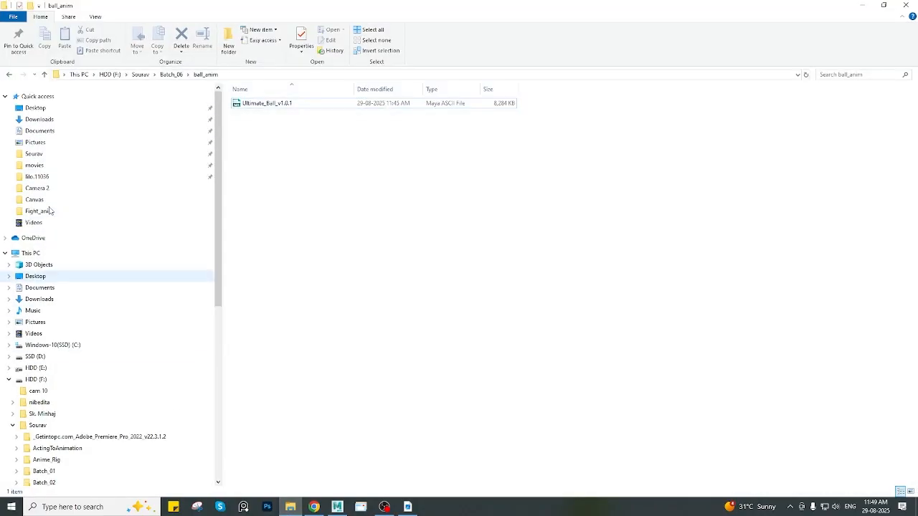
pyautogui.click(43, 164)
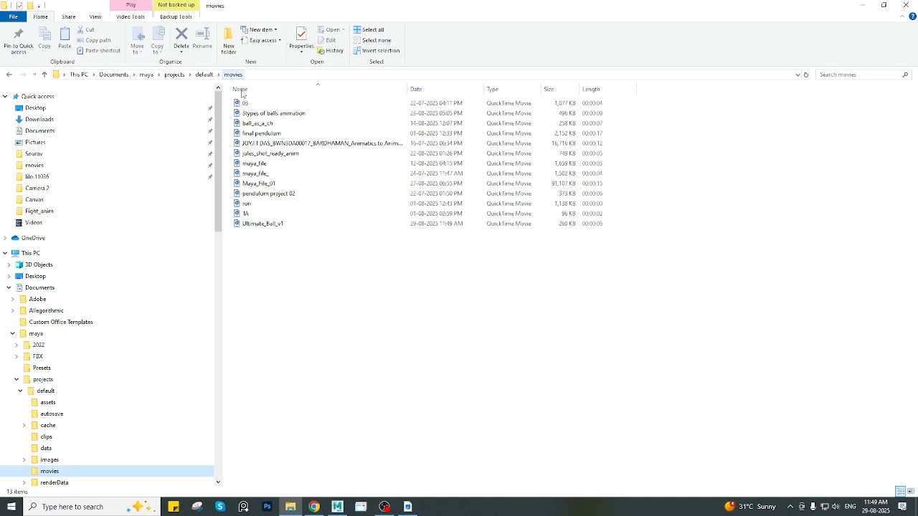
pyautogui.click(479, 89)
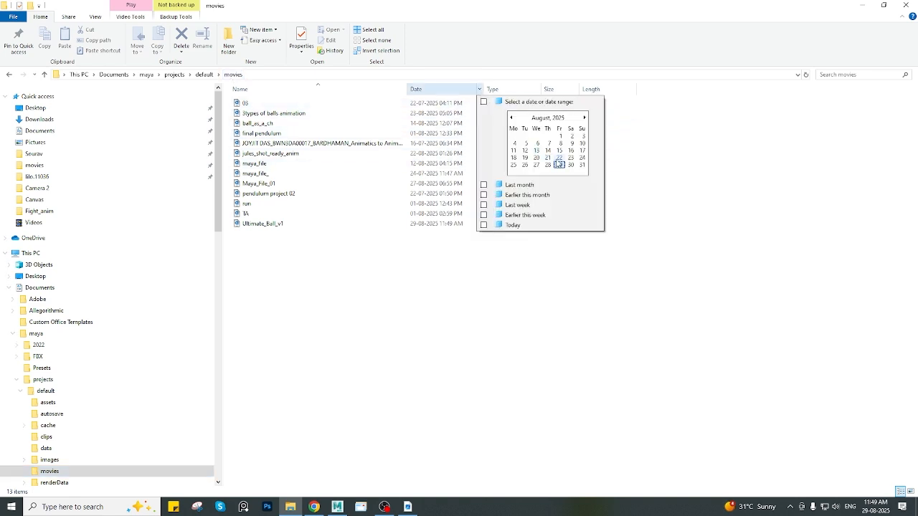
pyautogui.click(559, 164)
# Play the exported Ultimate_Ball_v1 QuickTime movie to check it, then return to Maya
pyautogui.click(292, 108)
pyautogui.doubleClick(292, 108)
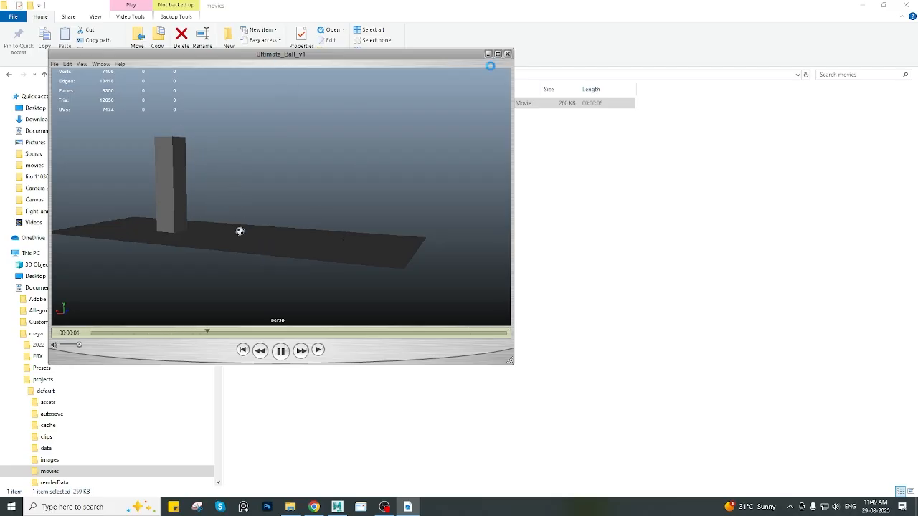
pyautogui.click(506, 54)
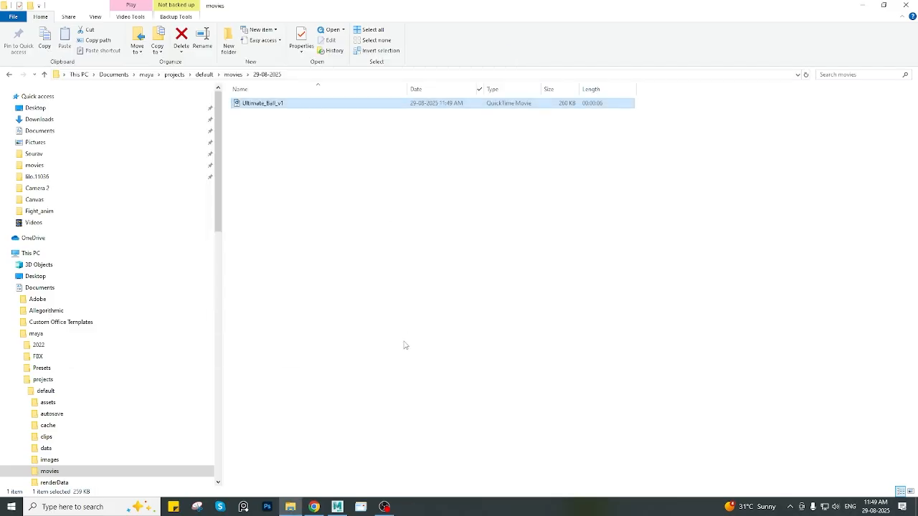
pyautogui.rightClick(277, 105)
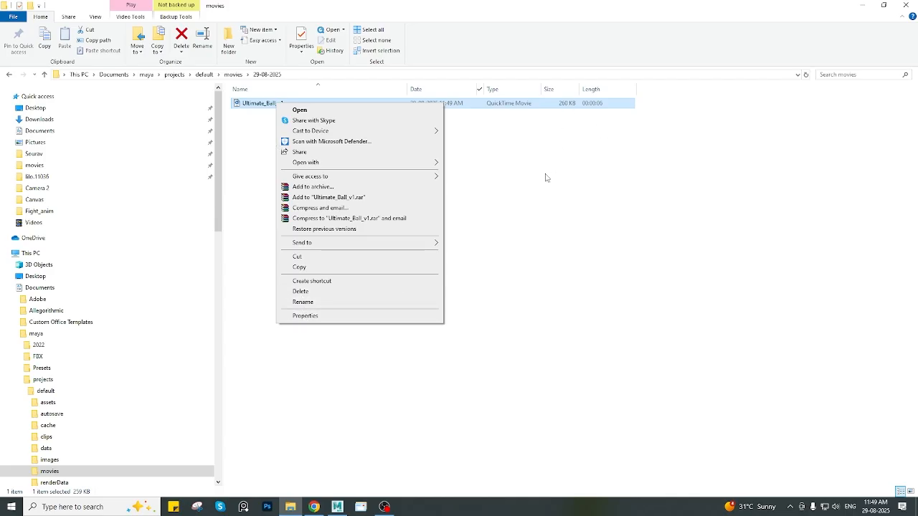
pyautogui.click(559, 206)
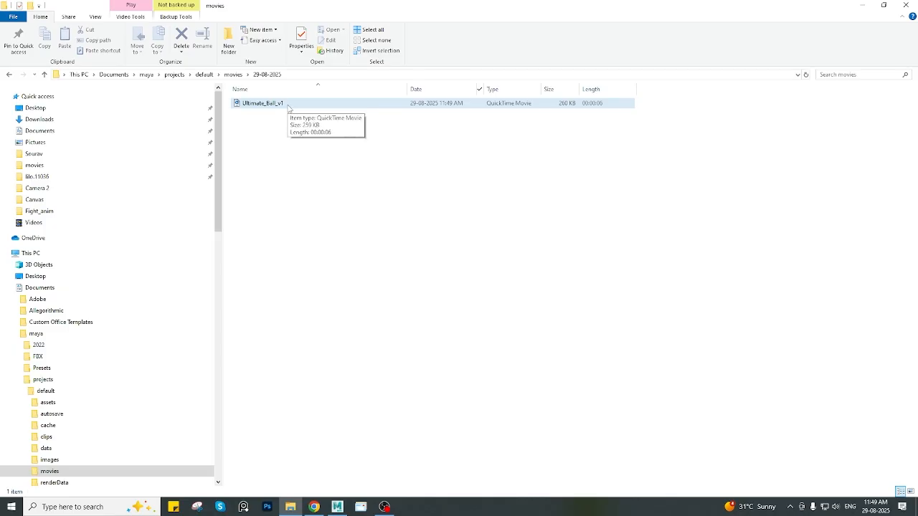
pyautogui.click(862, 5)
# Change the playblast format to avi and playblast the animation to the movie file Ultimate_Ball_v1
pyautogui.rightClick(340, 448)
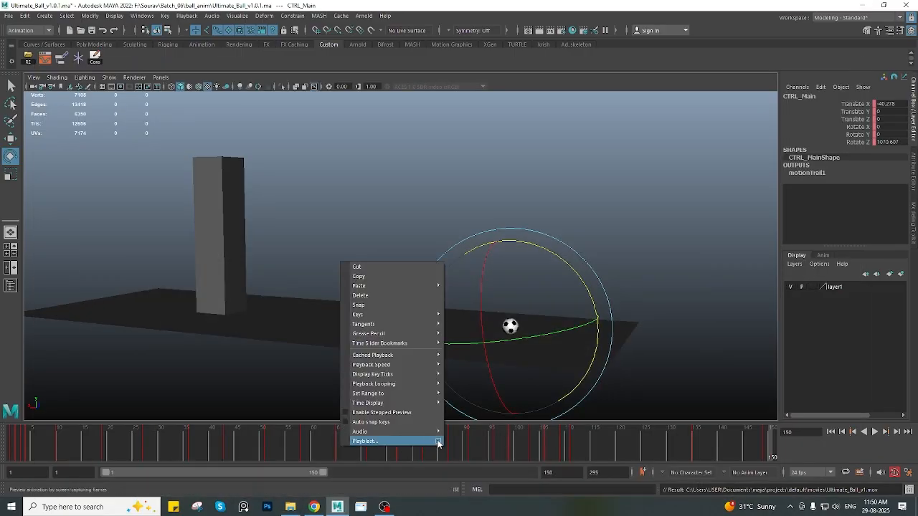
pyautogui.click(437, 441)
pyautogui.click(410, 230)
pyautogui.click(411, 248)
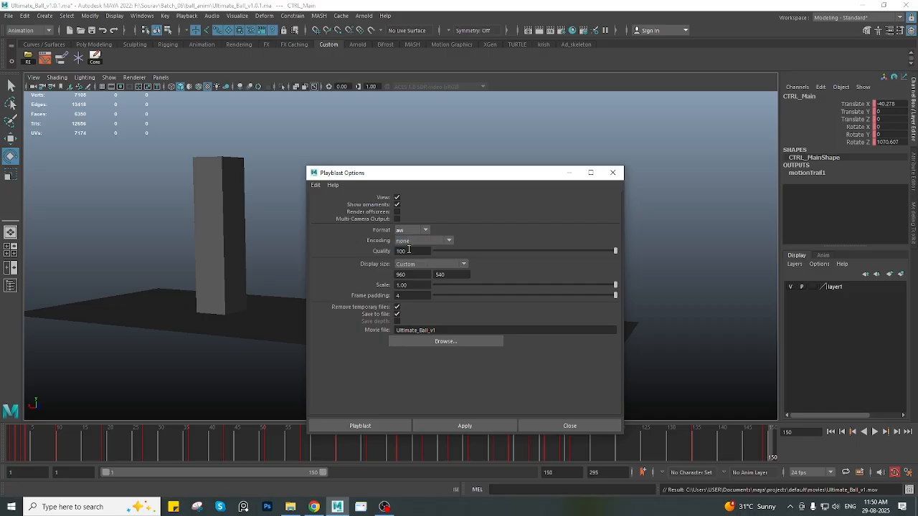
pyautogui.click(361, 428)
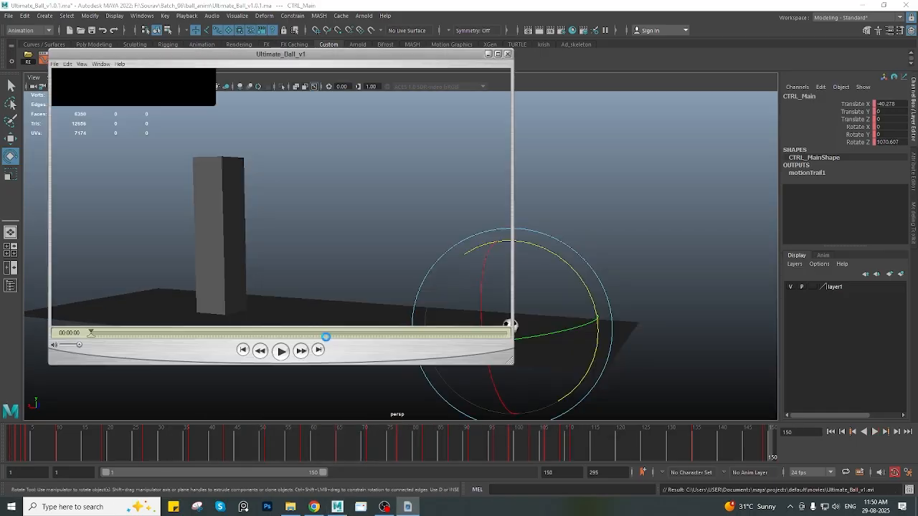
# Compare the file sizes of the AVI and QuickTime versions of Ultimate_Ball_v1 through their properties in File Explorer
pyautogui.click(290, 507)
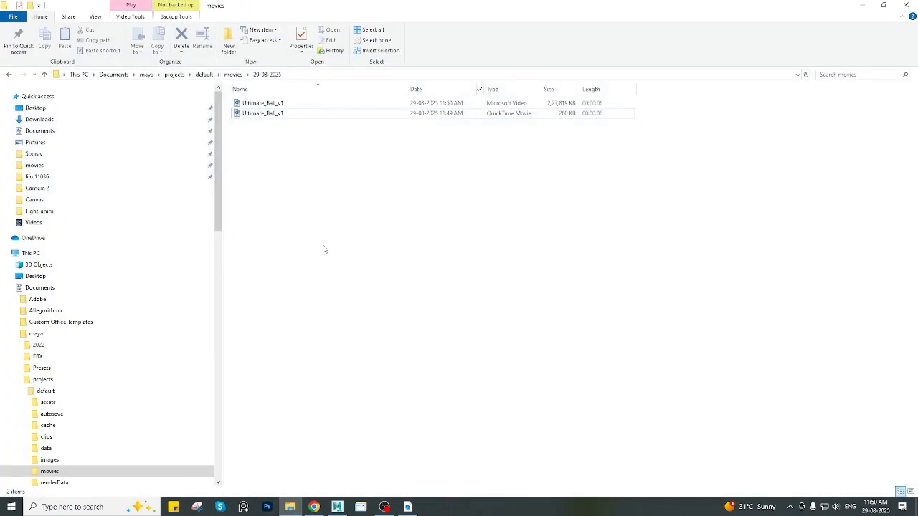
pyautogui.click(276, 104)
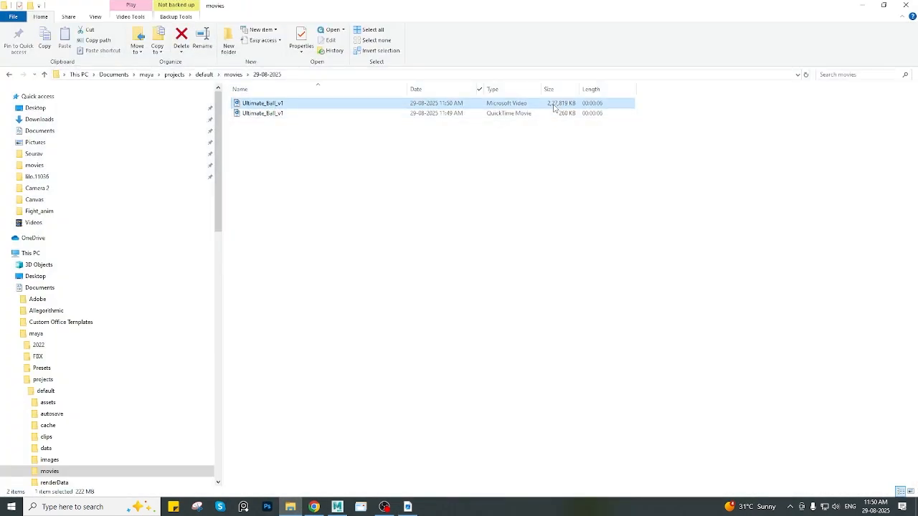
pyautogui.rightClick(313, 102)
pyautogui.click(345, 315)
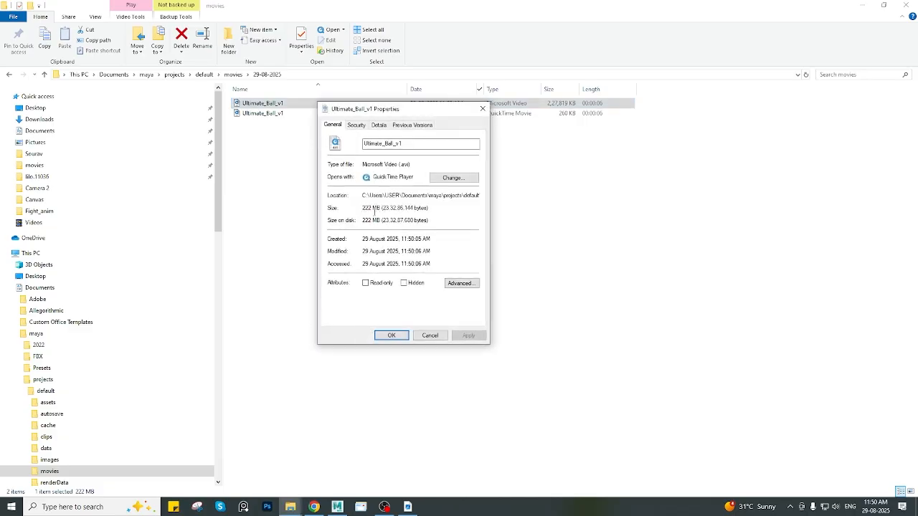
pyautogui.click(483, 108)
pyautogui.click(281, 115)
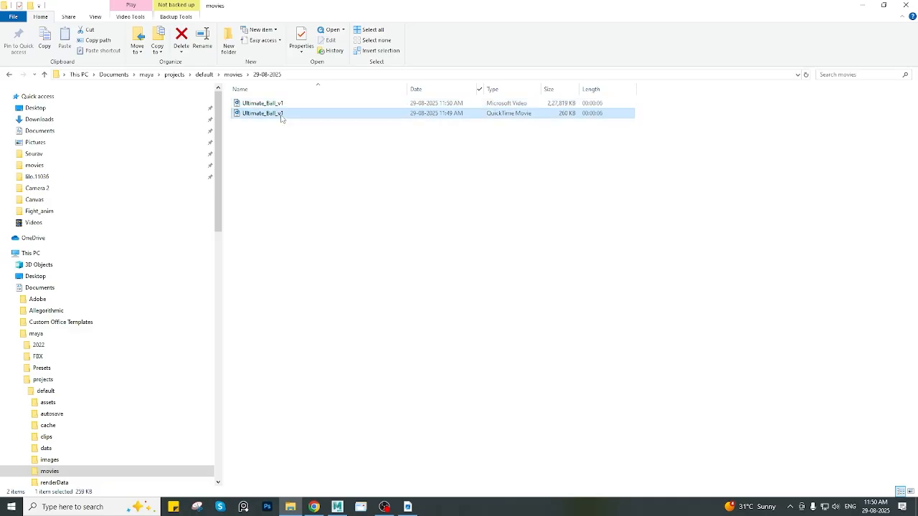
pyautogui.rightClick(281, 117)
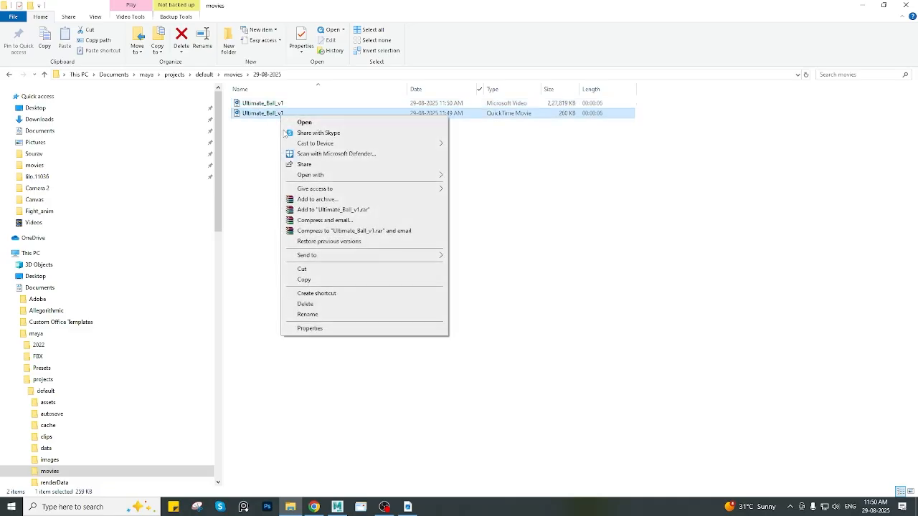
pyautogui.click(314, 328)
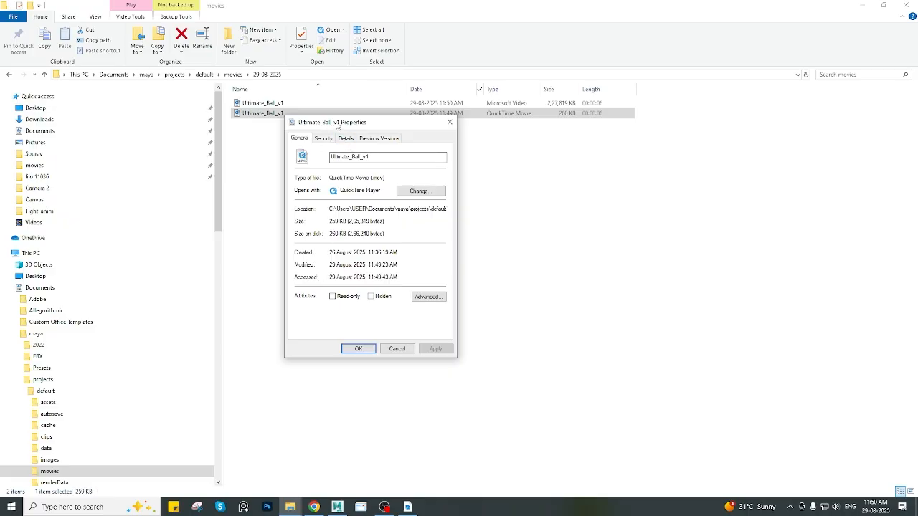
pyautogui.moveTo(339, 126); pyautogui.dragTo(351, 170)
pyautogui.click(462, 166)
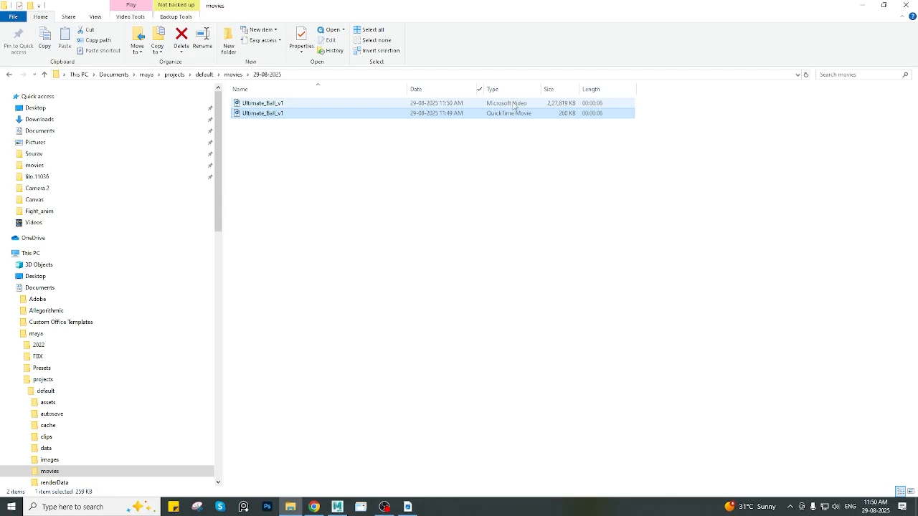
# Delete the AVI version of Ultimate_Ball_v1, closing the player that holds it open, and return to Maya
pyautogui.click(365, 199)
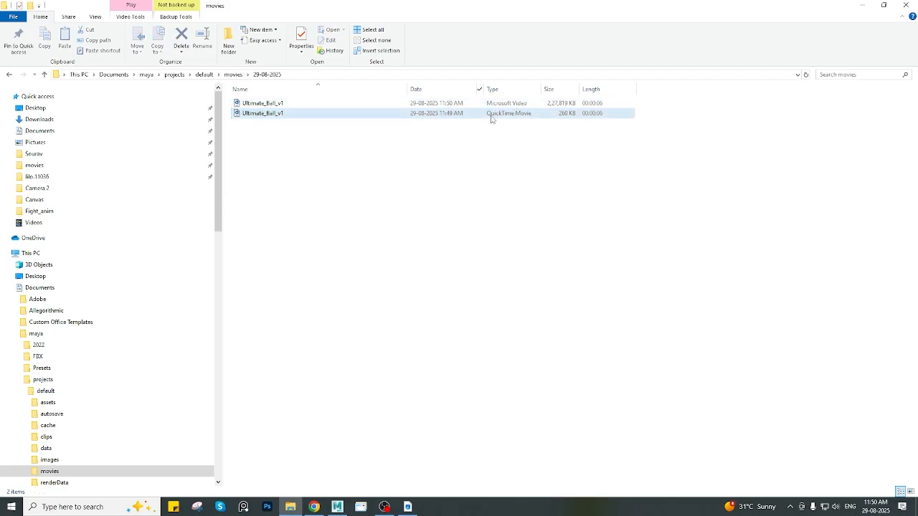
pyautogui.click(426, 105)
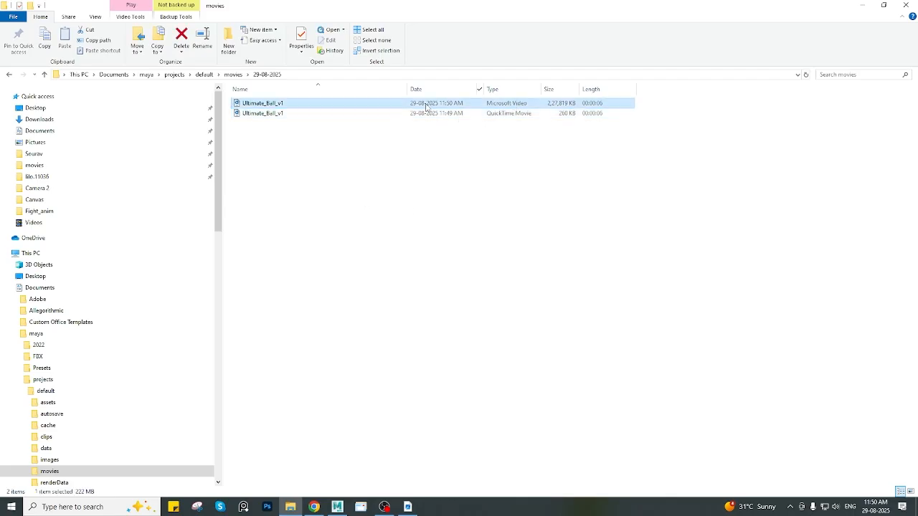
pyautogui.press('Delete')
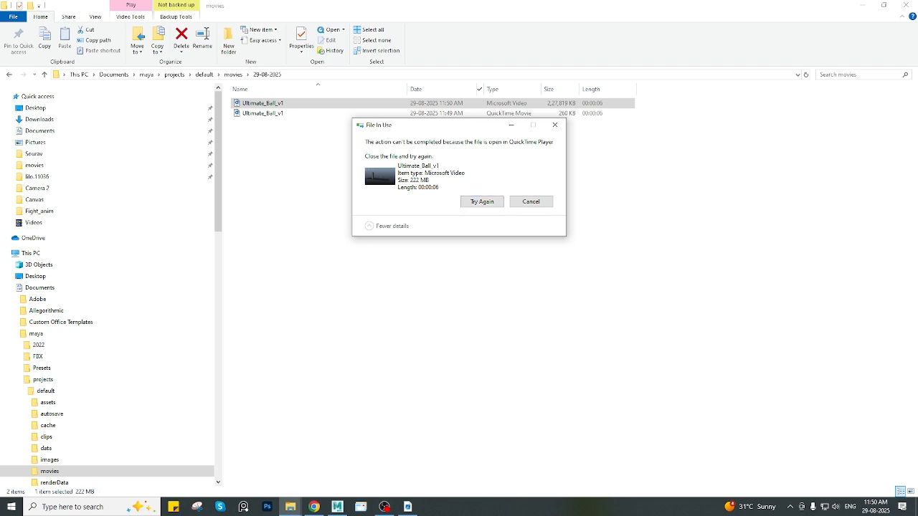
pyautogui.moveTo(408, 507)
pyautogui.click(441, 434)
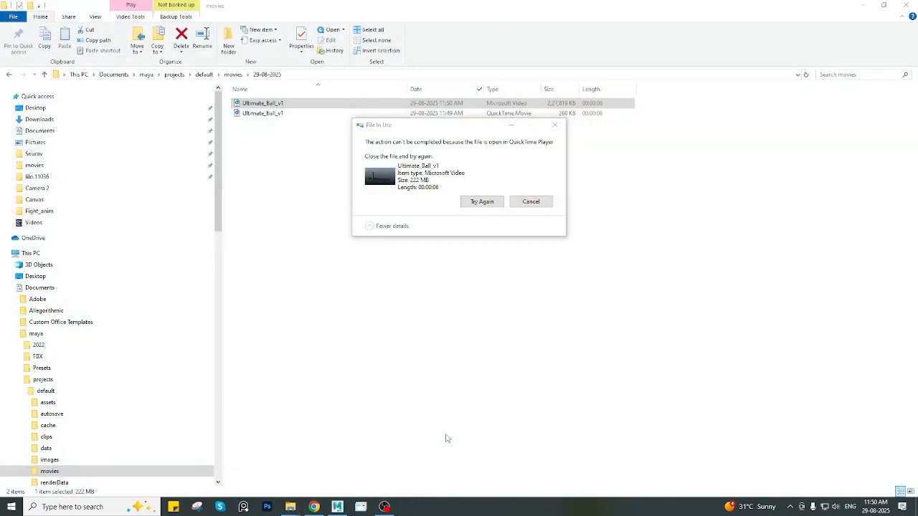
pyautogui.click(482, 201)
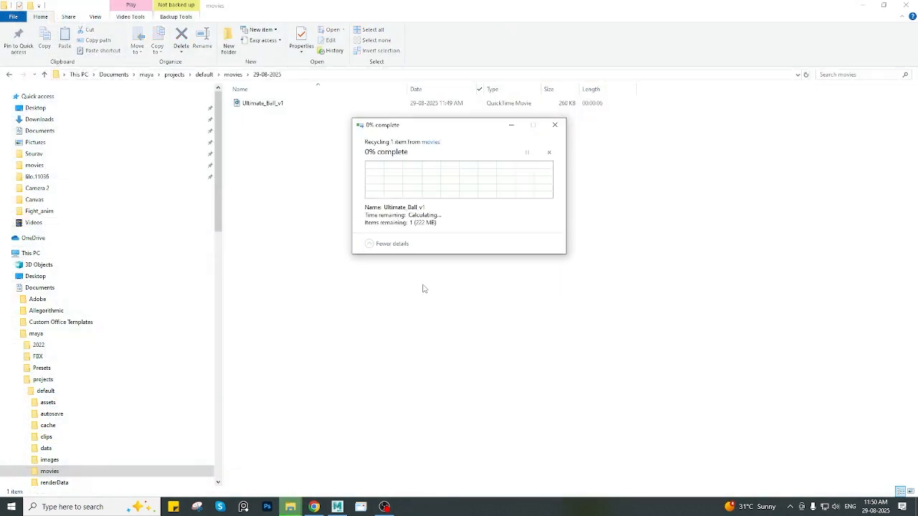
pyautogui.click(872, 4)
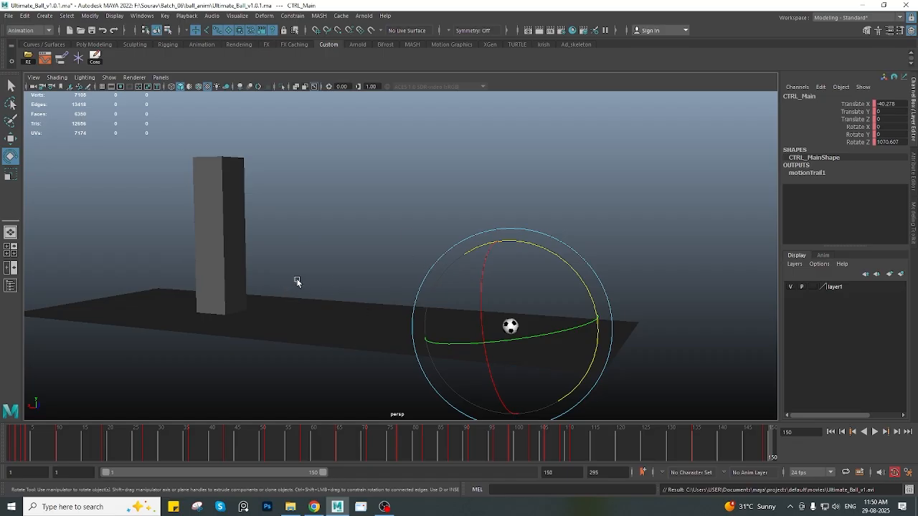
# Apply Bounding Box shading to all views and save the scene
pyautogui.click(58, 78)
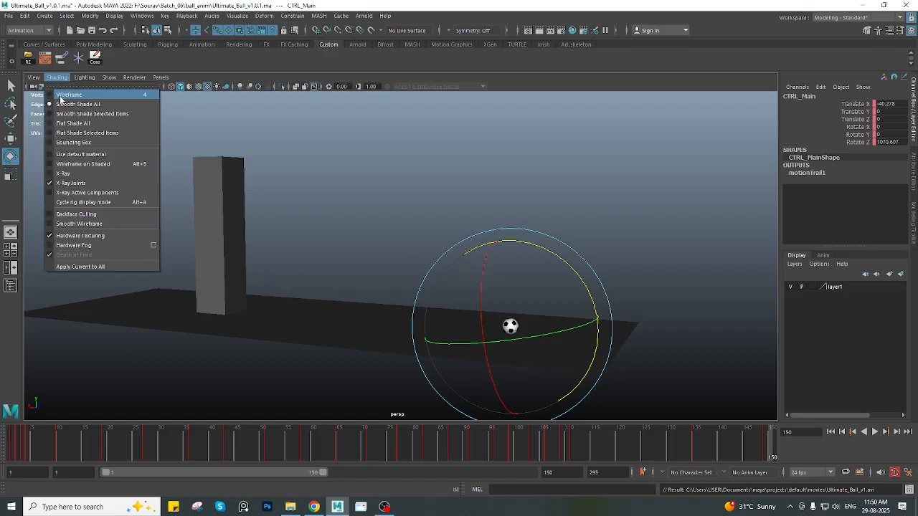
pyautogui.click(65, 142)
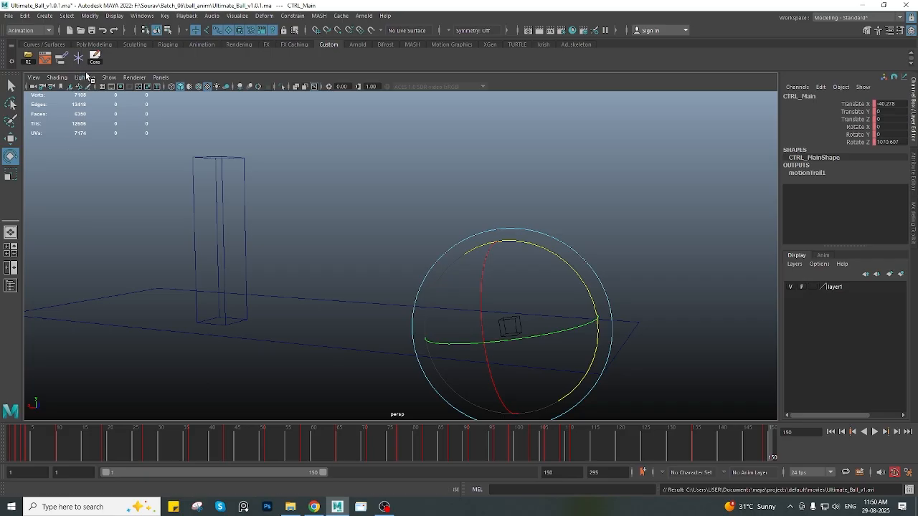
pyautogui.click(57, 78)
pyautogui.click(79, 268)
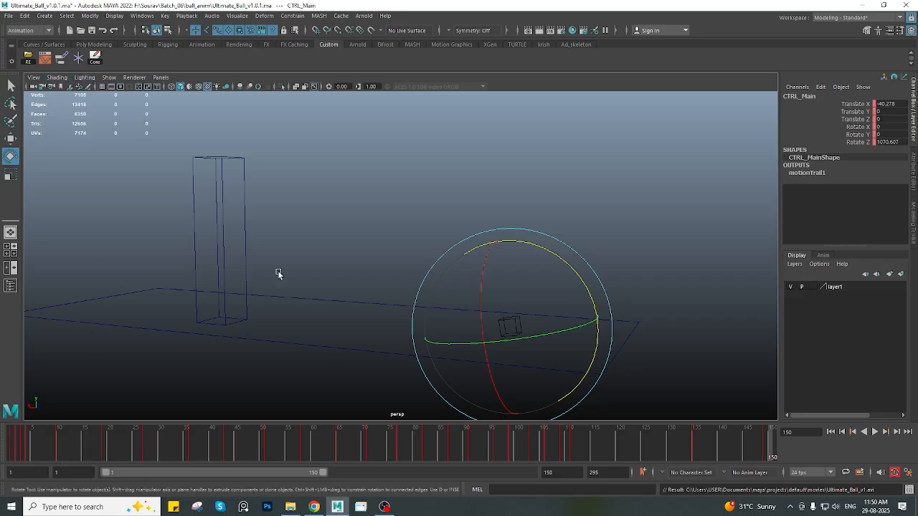
pyautogui.hotkey('ctrl', 's')
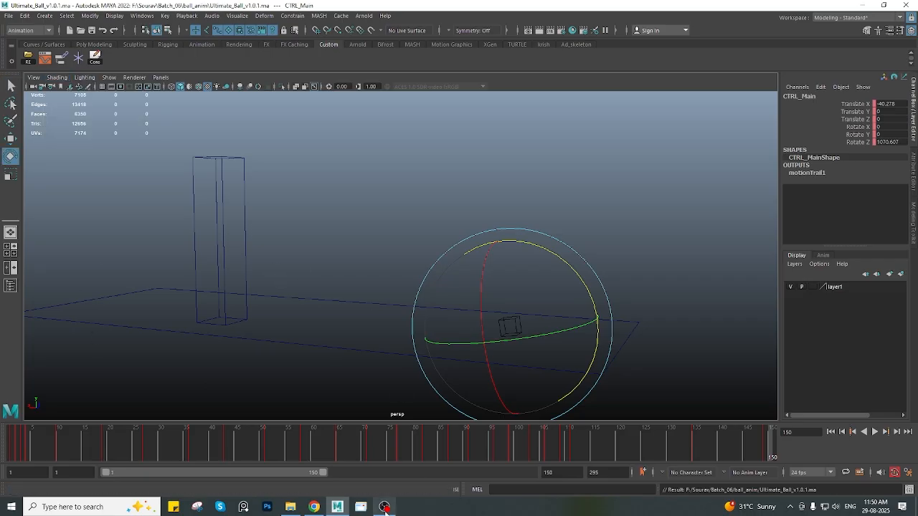